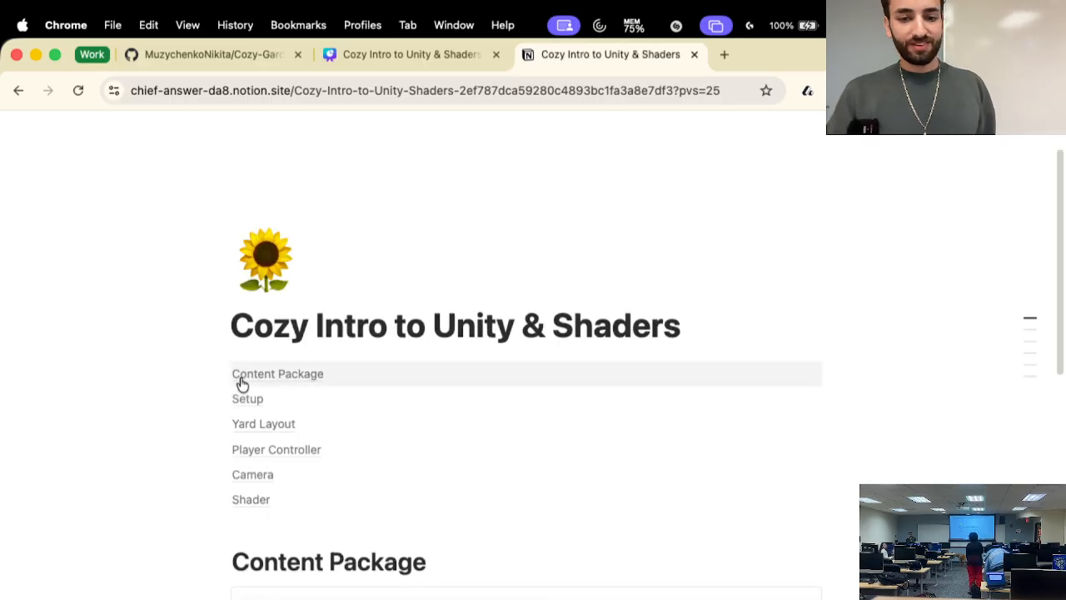
- Download StarterPackage.unitypackage from the Content Package link in the workshop notes, accepting the download without a virus scan
scroll(374, 388, "down", 2)
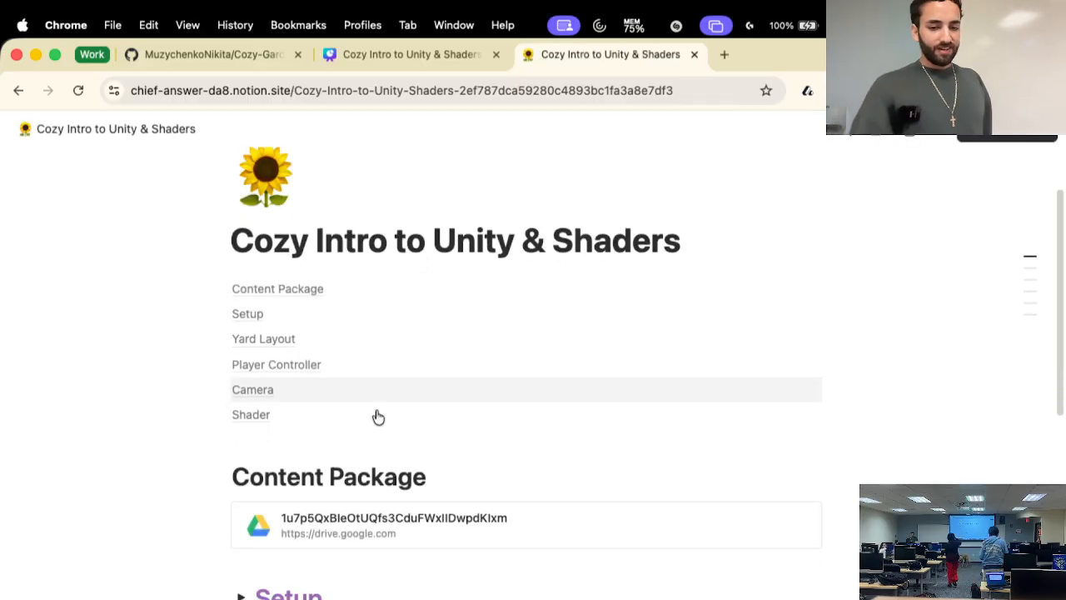
left_click(379, 525)
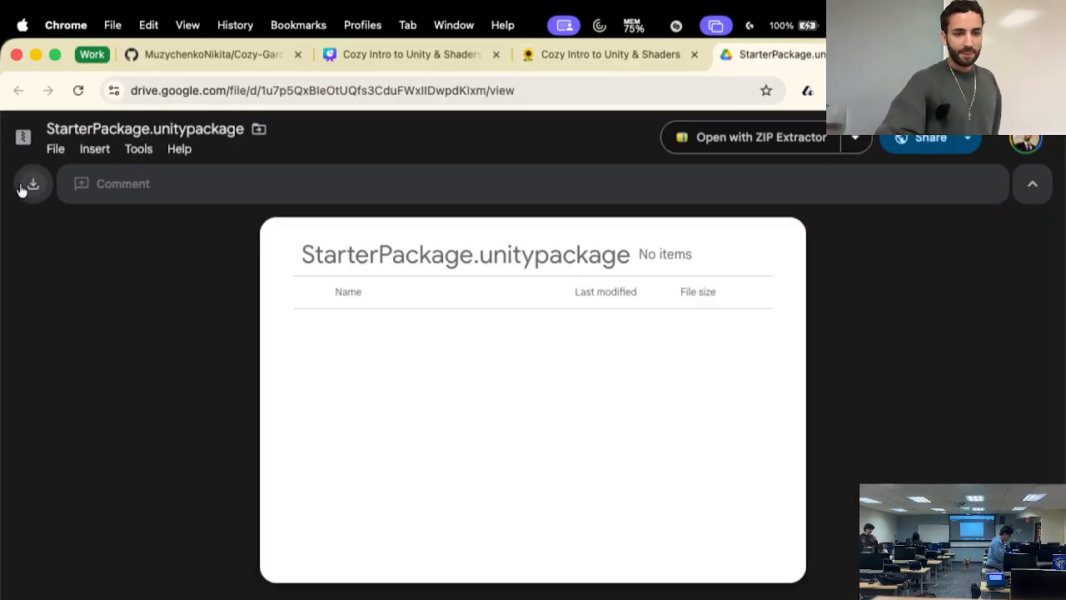
left_click(55, 148)
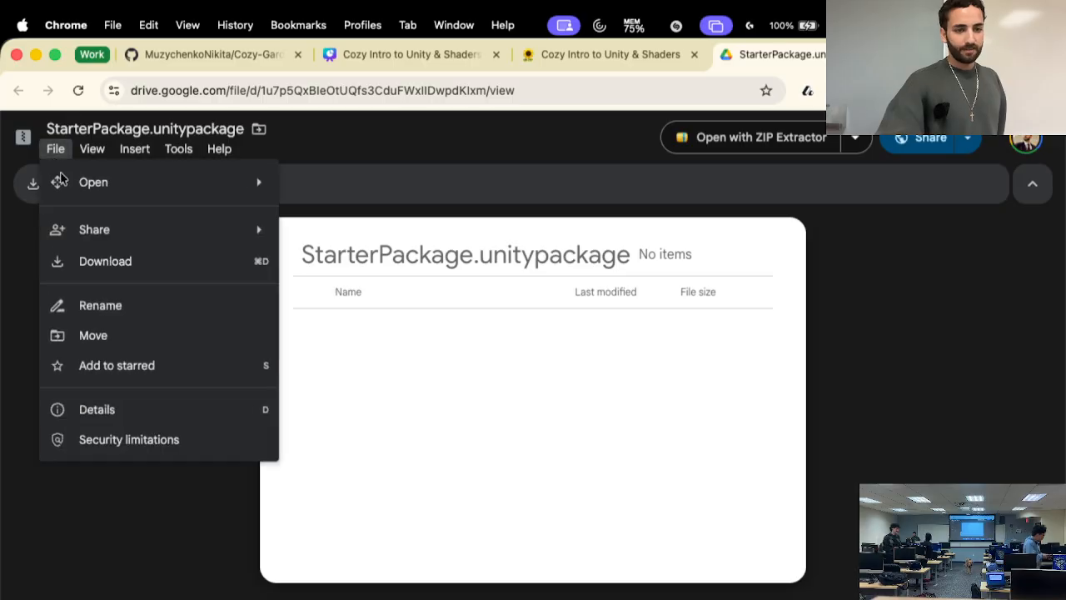
left_click(75, 274)
left_click(426, 245)
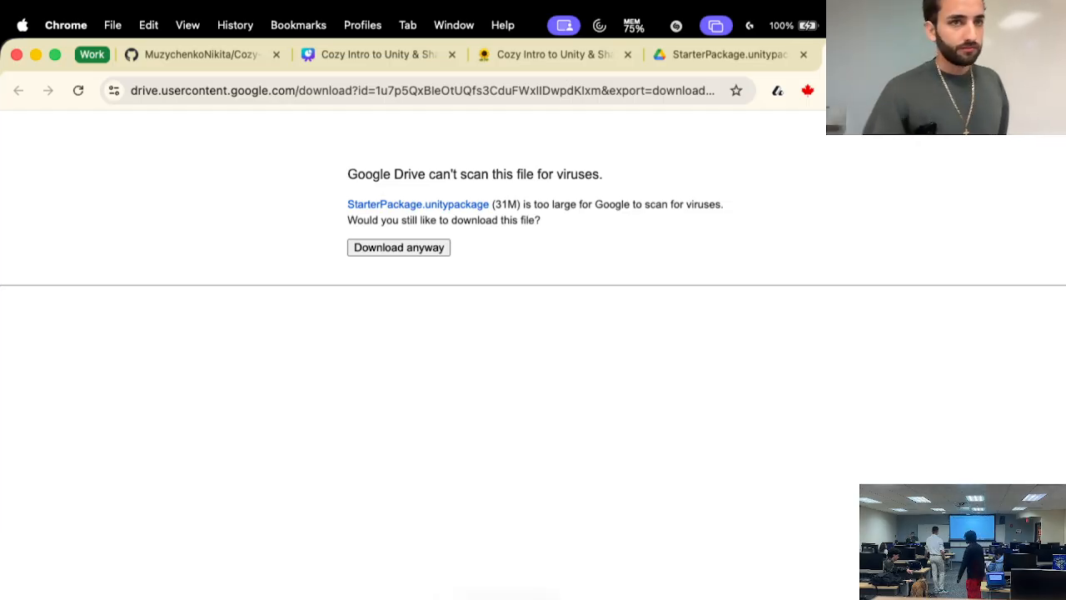
- Revisit the Cozy Intro to Unity & Shaders notes page and the Cozy Asset Package slide in Canva
key("super+Tab")
mouse_move(504, 265)
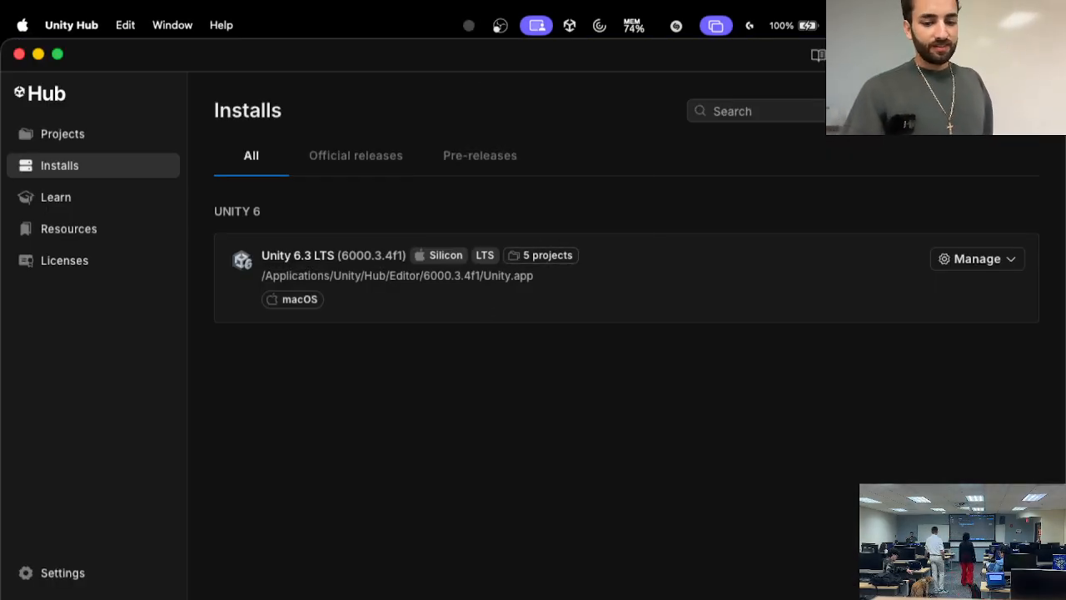
key("super+Tab")
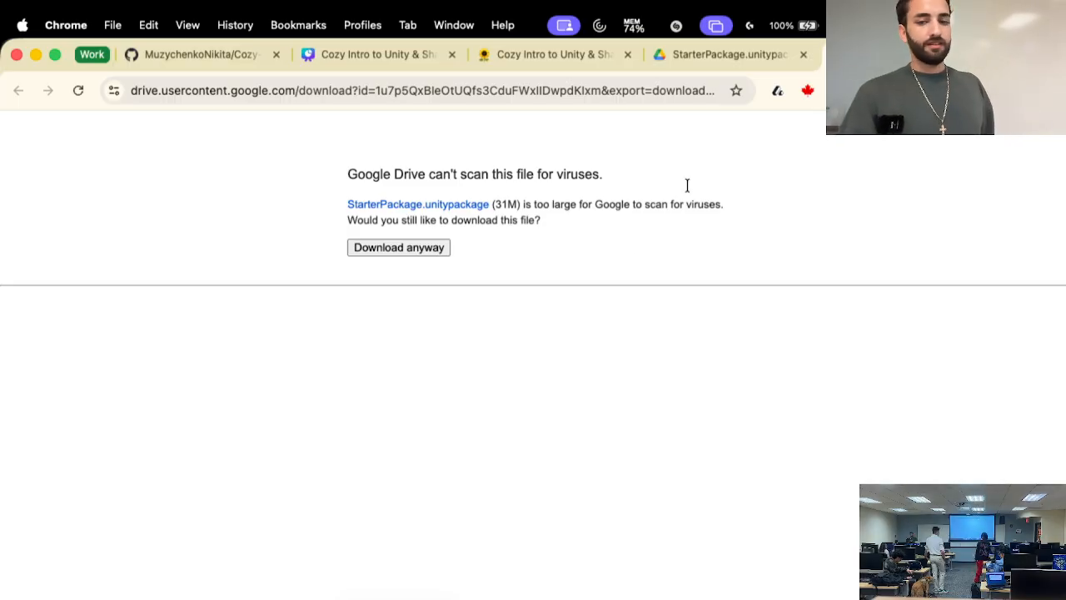
left_click(571, 53)
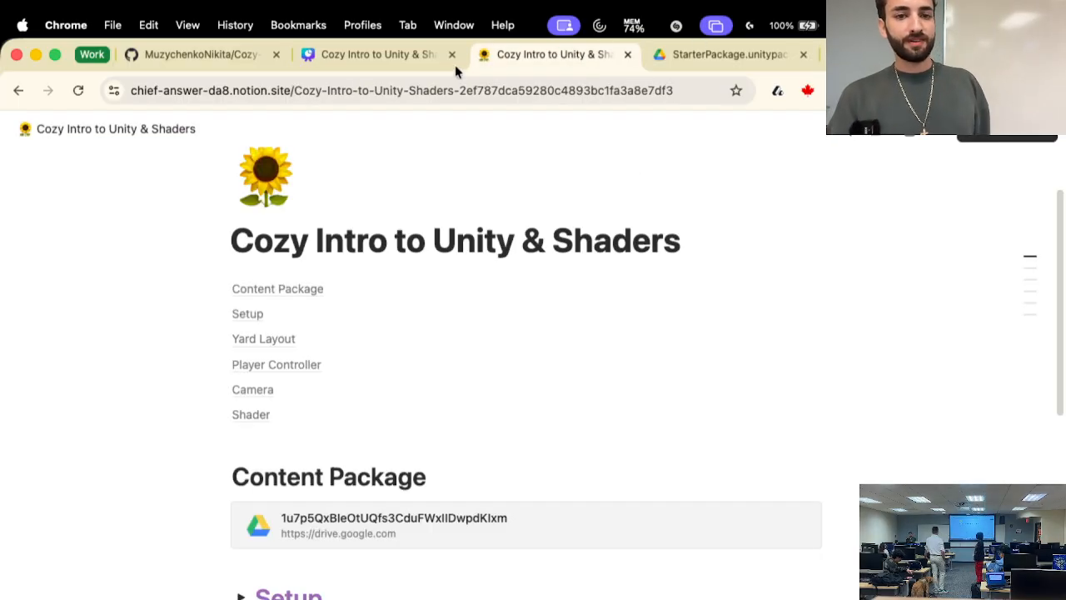
left_click(394, 65)
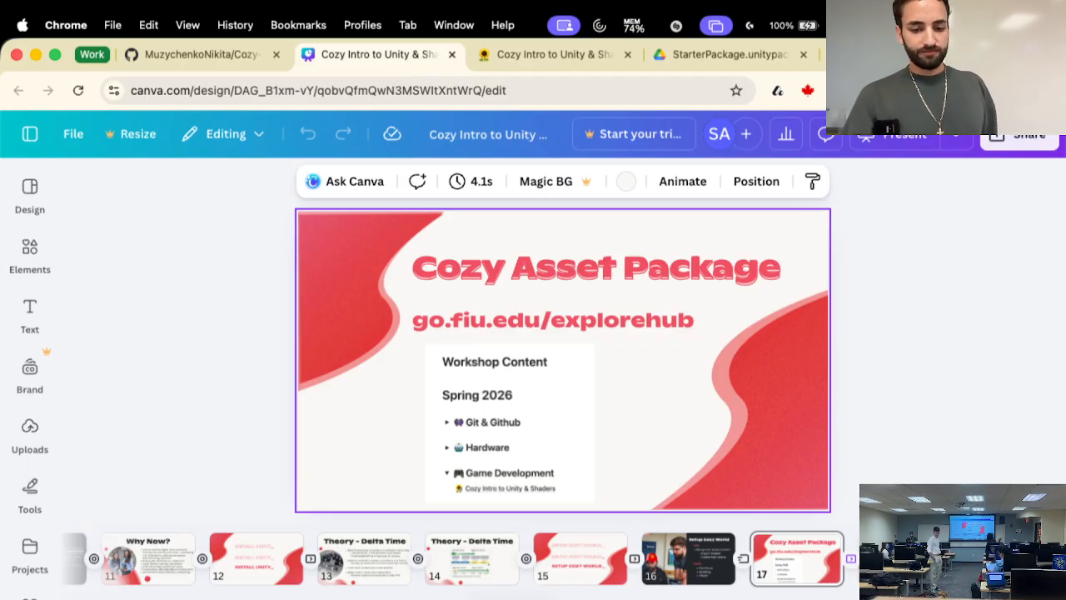
- Switch to Unity Hub and start a new project with editor version 6000.3.4f1
key("super+Tab")
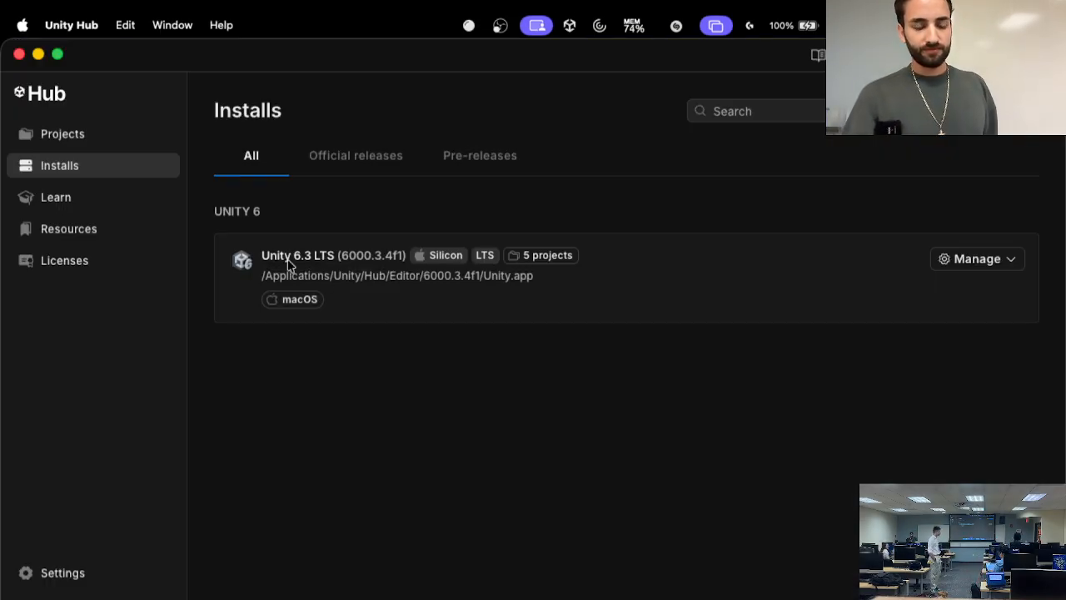
left_click(124, 148)
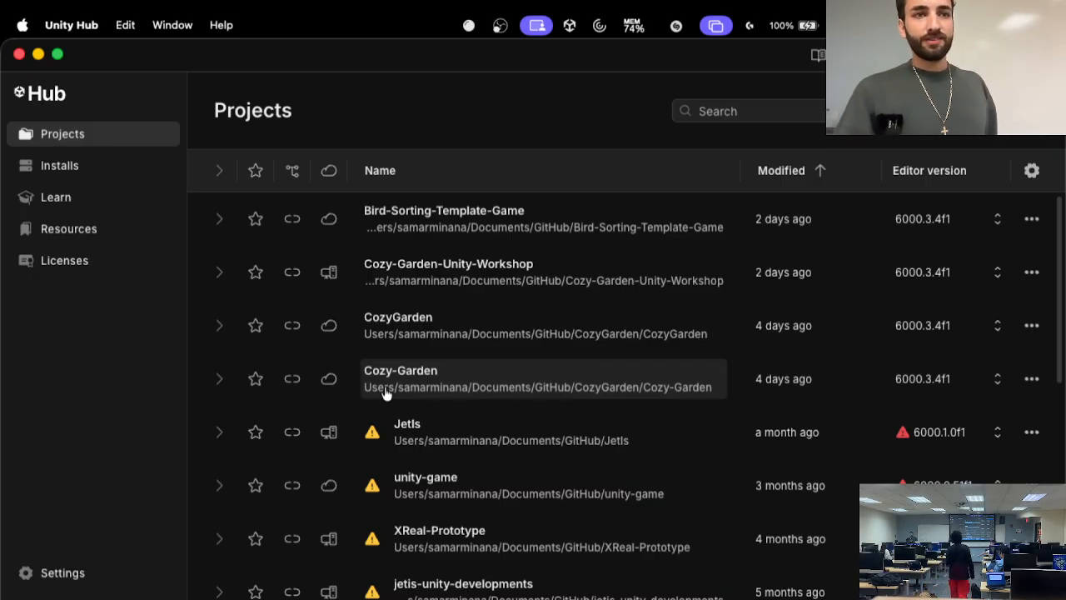
left_click(1008, 111)
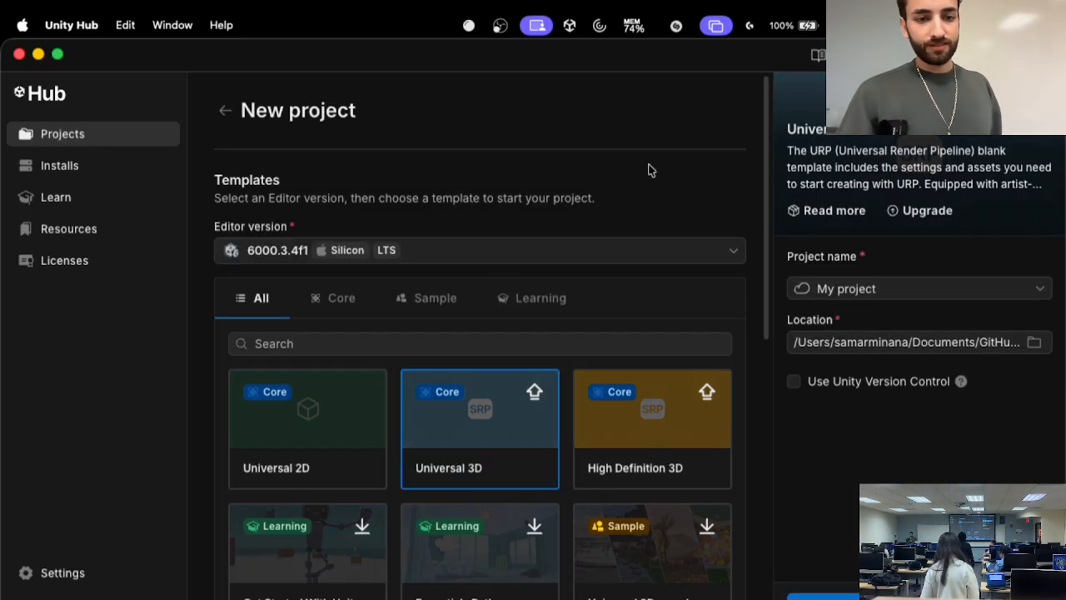
left_click(402, 258)
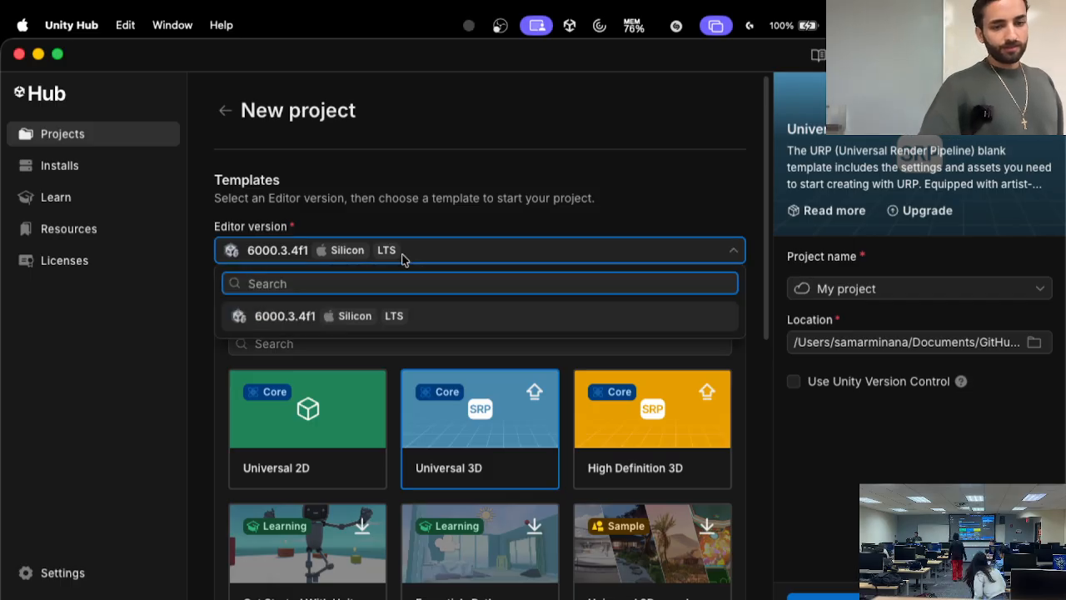
left_click(350, 313)
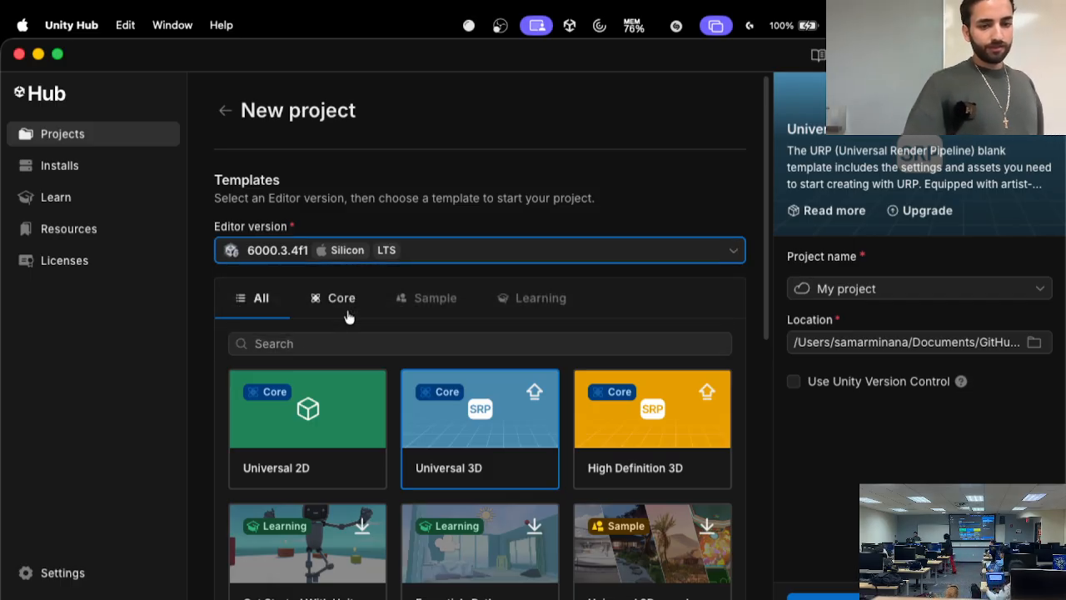
- Examine the available project templates, from the Universal and High Definition ones to the Built-In Render Pipeline ones
scroll(513, 464, "down", 5)
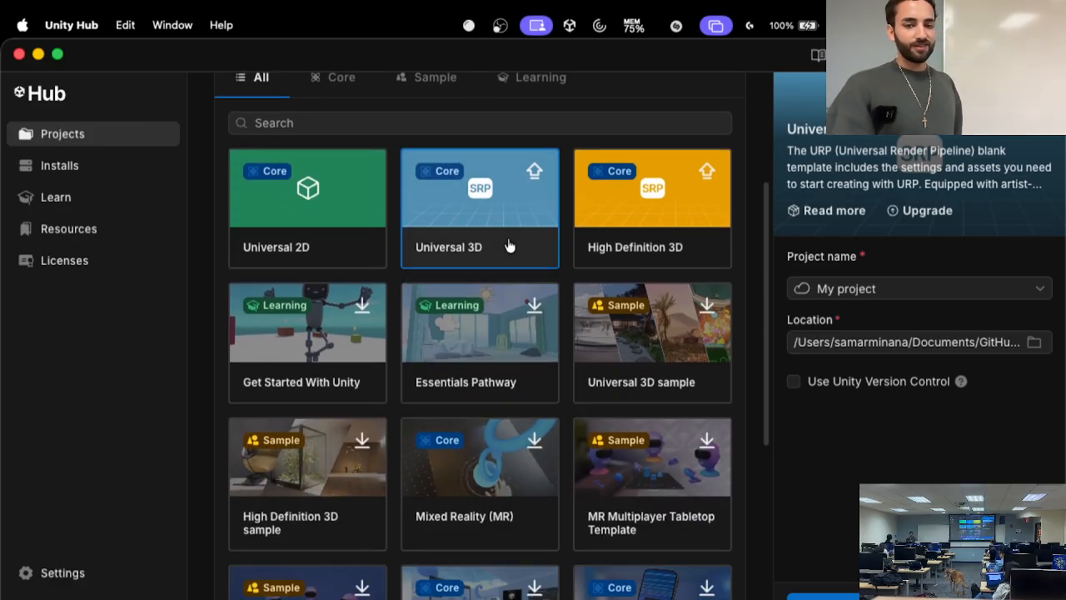
scroll(324, 260, "down", 10)
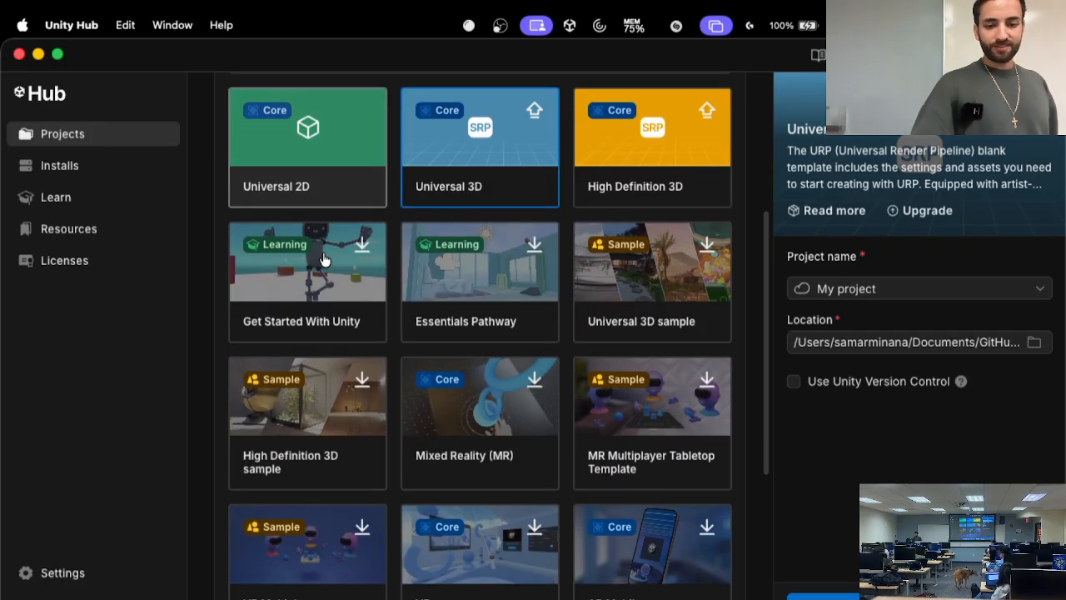
scroll(324, 260, "up", 11)
scroll(324, 260, "up", 4)
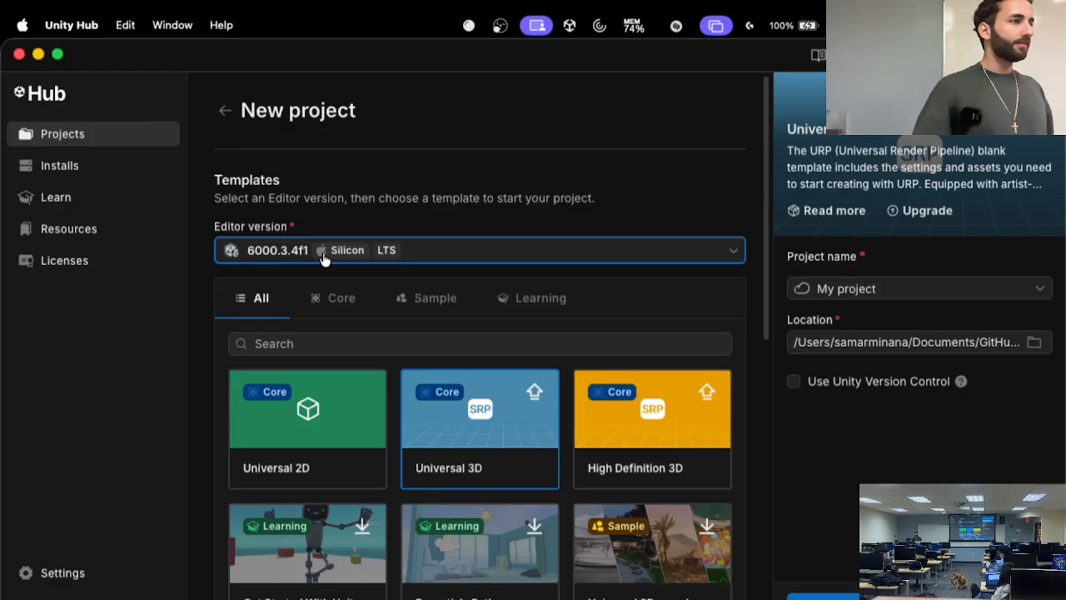
scroll(350, 362, "down", 11)
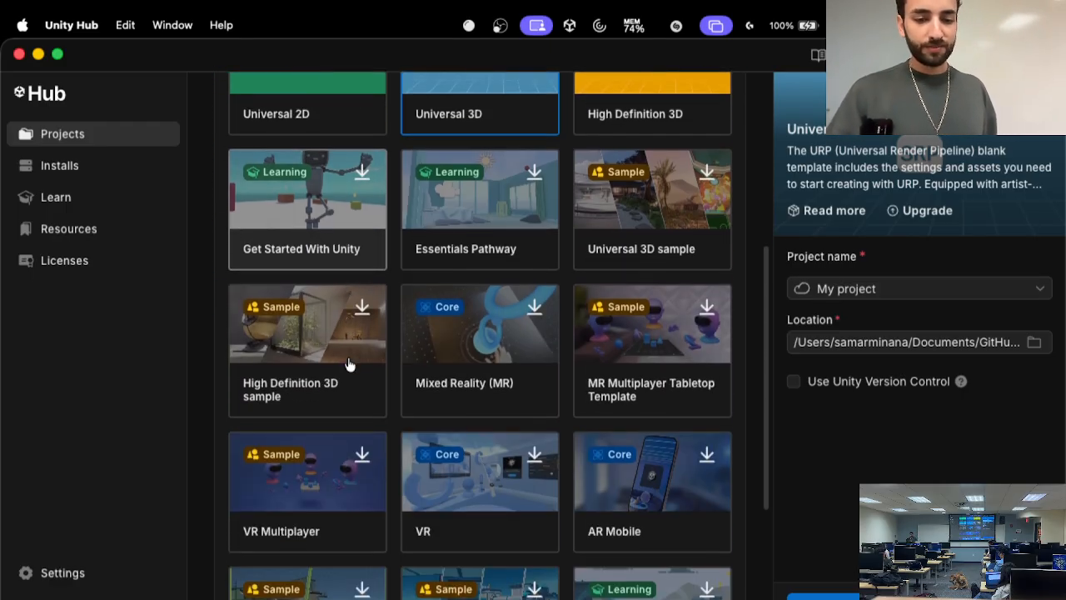
scroll(348, 364, "down", 1)
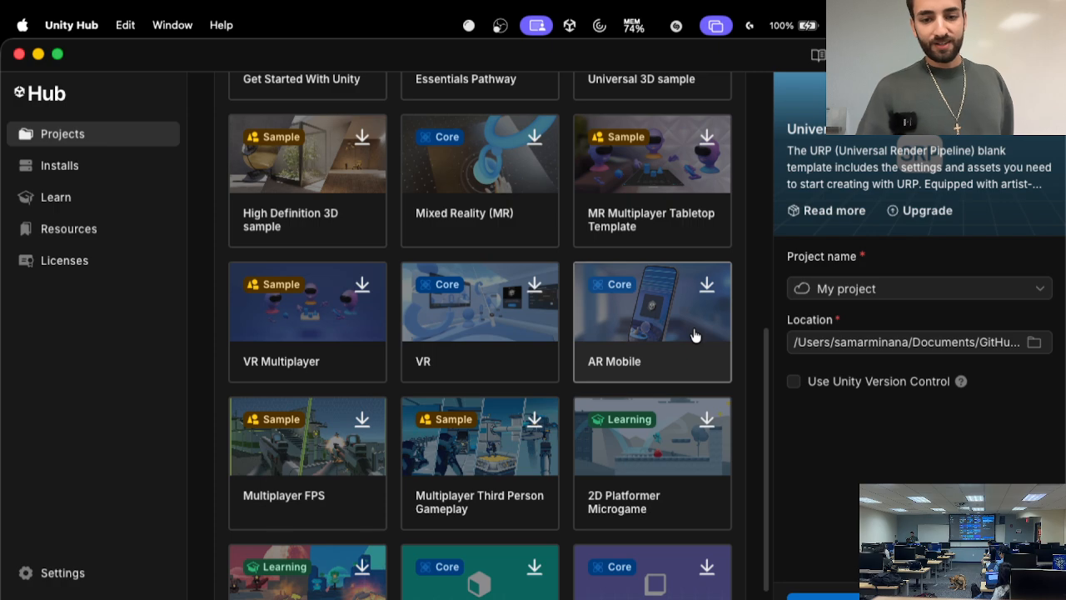
scroll(696, 335, "down", 2)
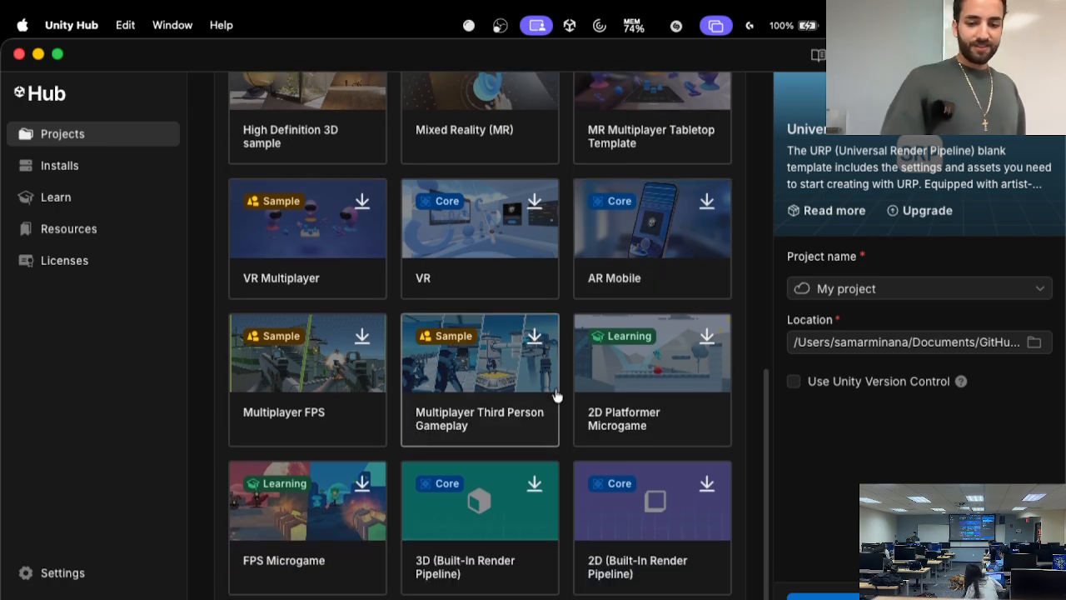
scroll(528, 502, "up", 14)
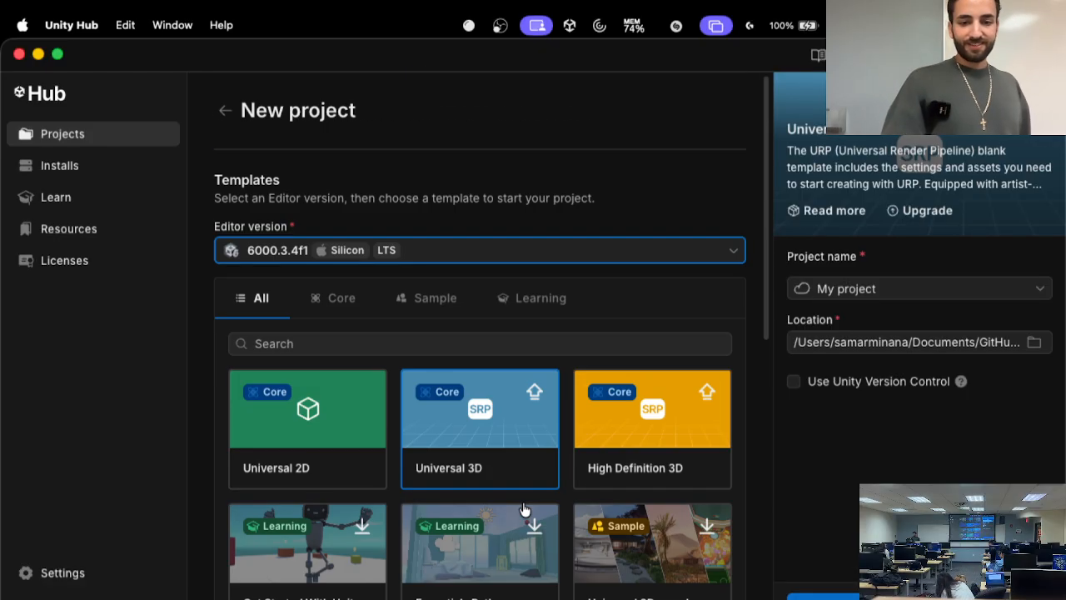
scroll(534, 359, "down", 14)
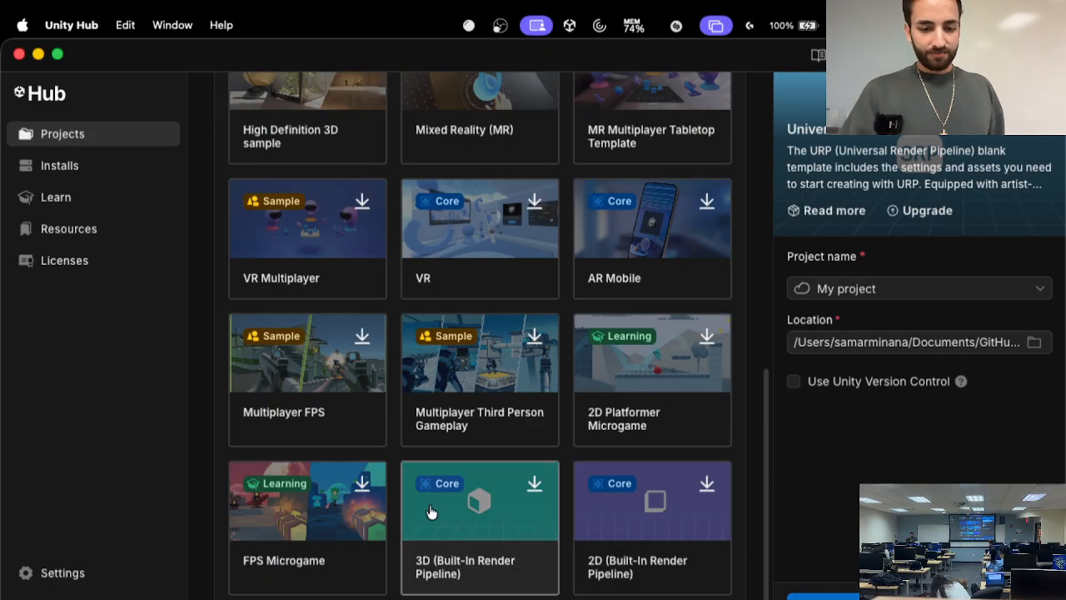
scroll(475, 521, "up", 14)
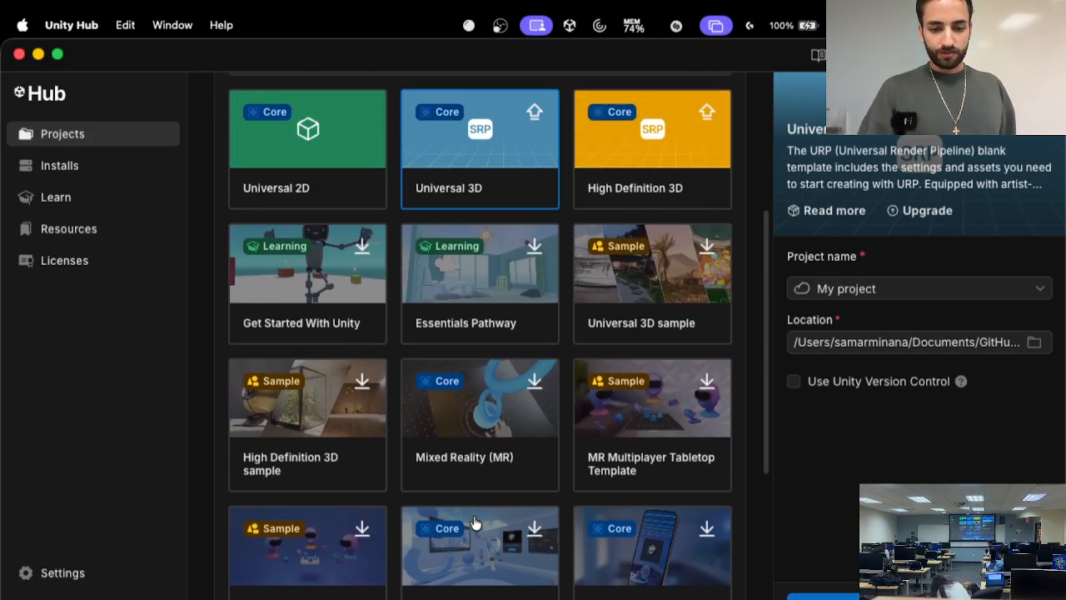
scroll(305, 445, "down", 10)
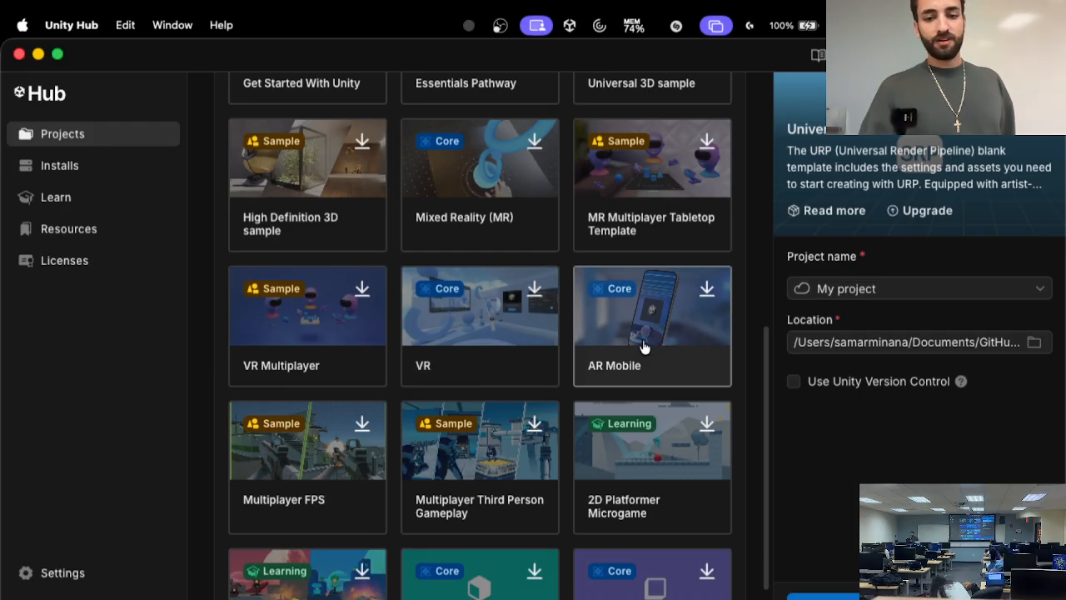
scroll(642, 345, "down", 2)
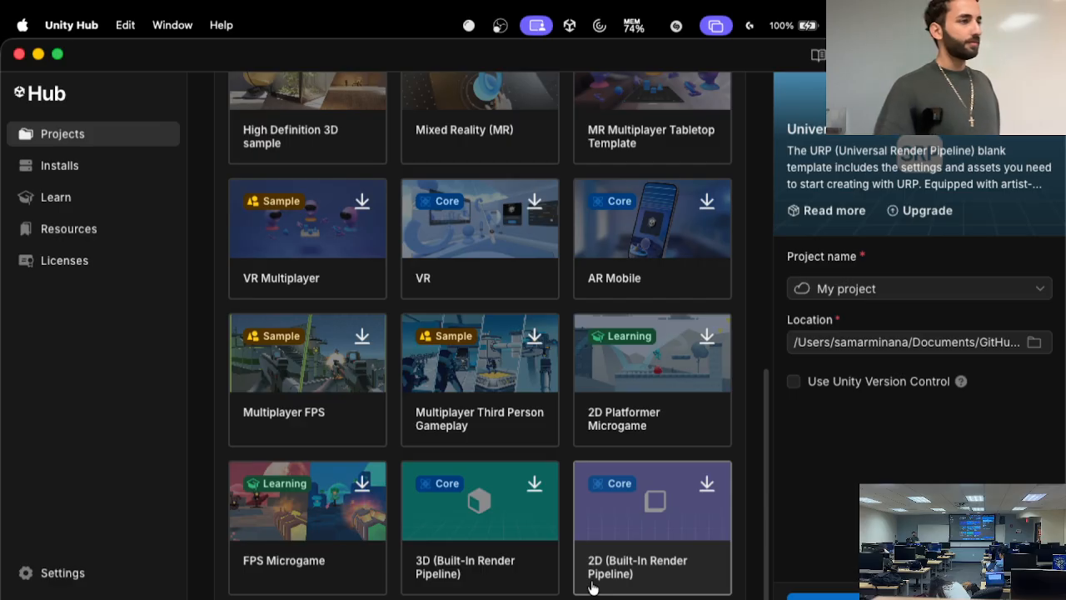
scroll(591, 587, "up", 10)
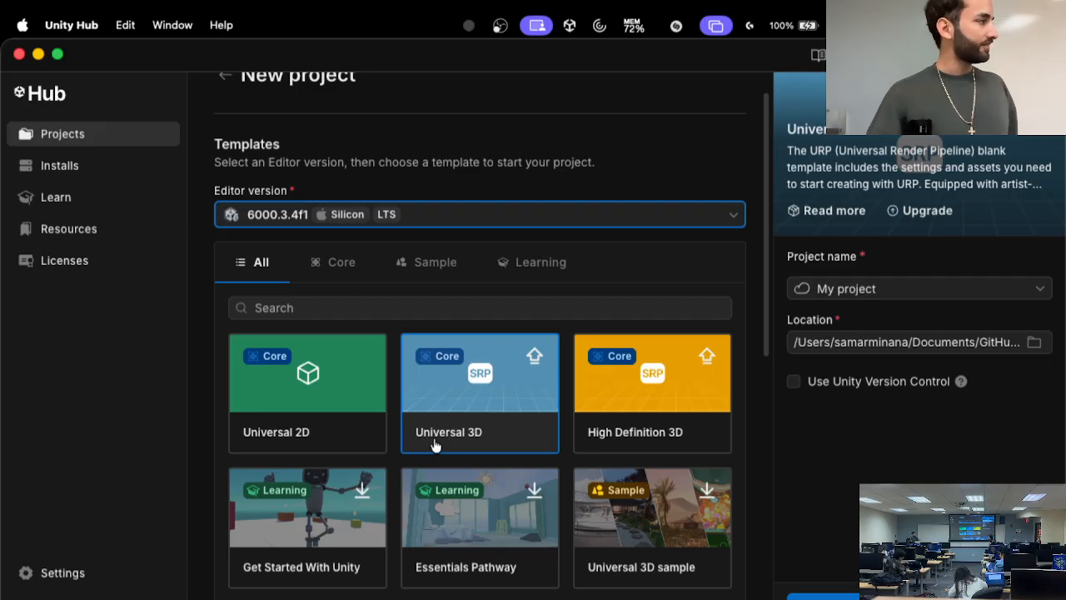
- Create the project from the Universal 3D template with the name Cozy-world
left_click(626, 438)
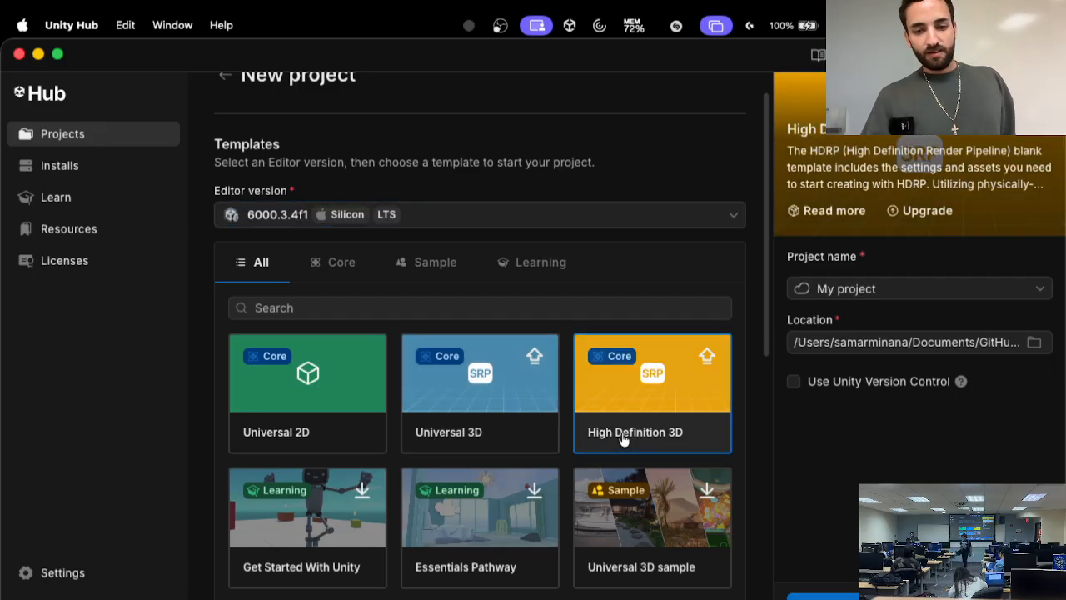
left_click(549, 443)
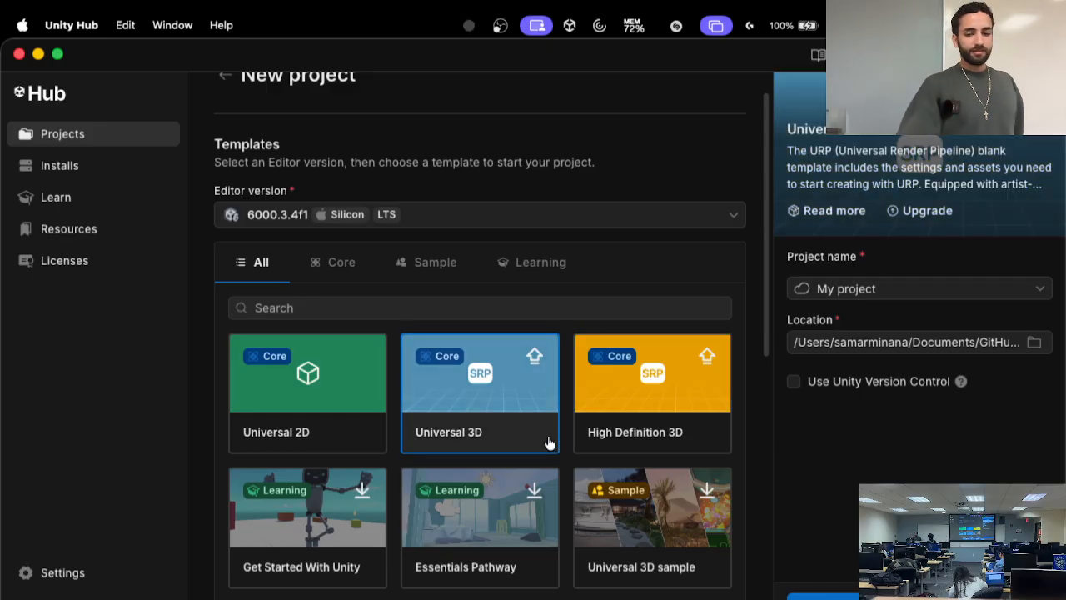
double_click(897, 293)
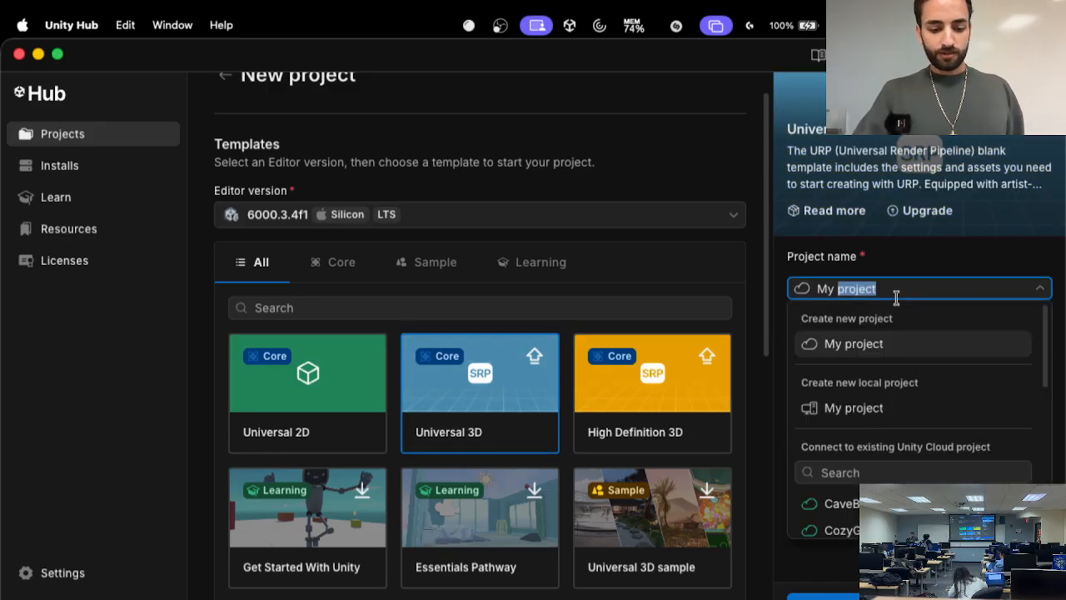
key("super+a")
type("C")
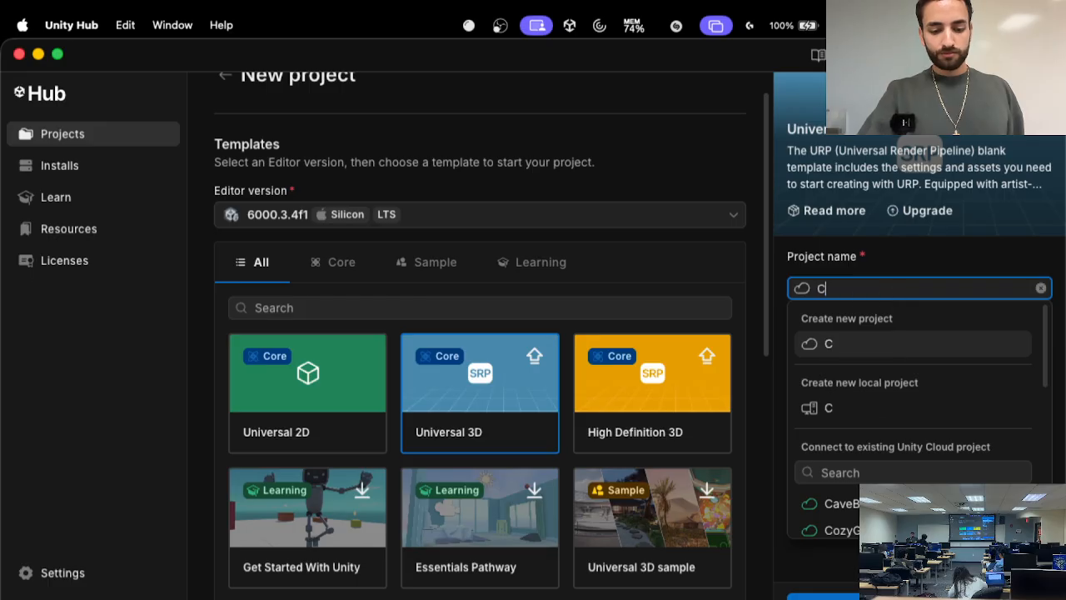
type("oz")
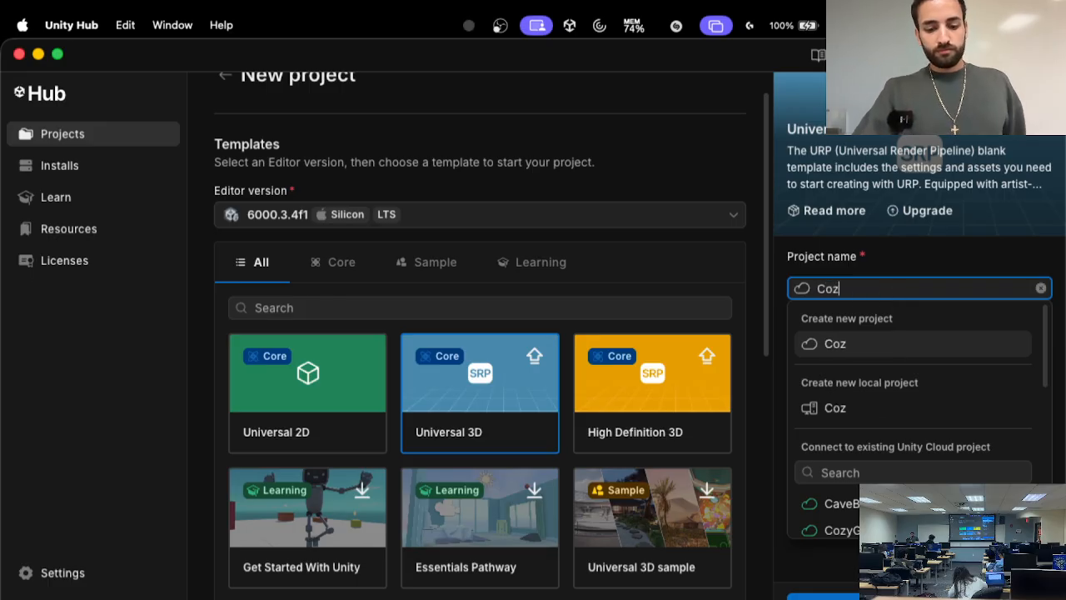
type("y-world")
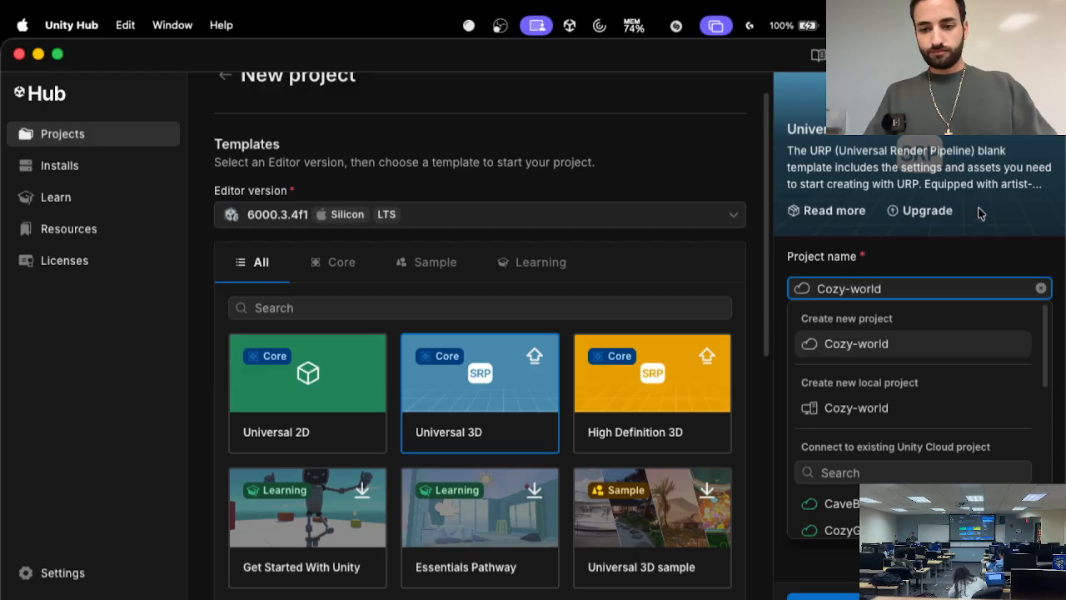
left_click(944, 271)
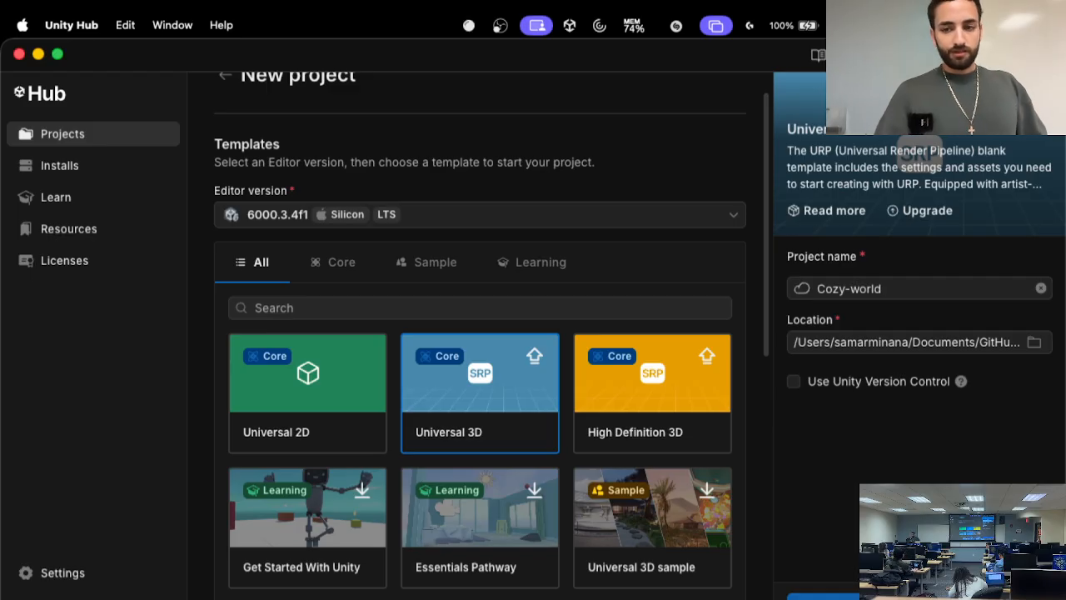
left_click(920, 597)
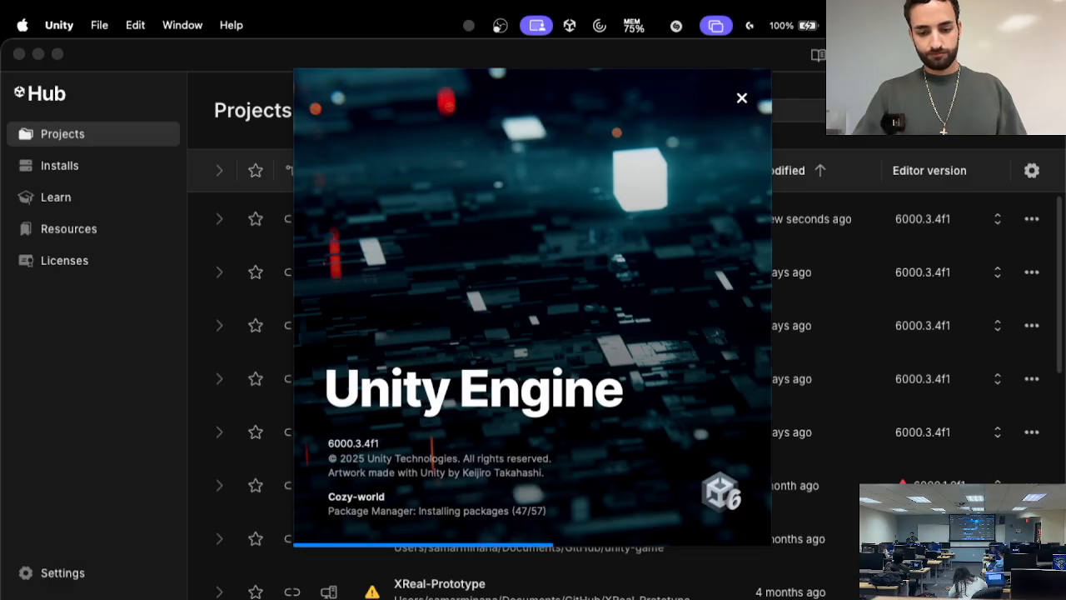
- Bring the Cozy-world project's Unity editor to the front and deselect the Readme asset
right_click(694, 598)
left_click(693, 596)
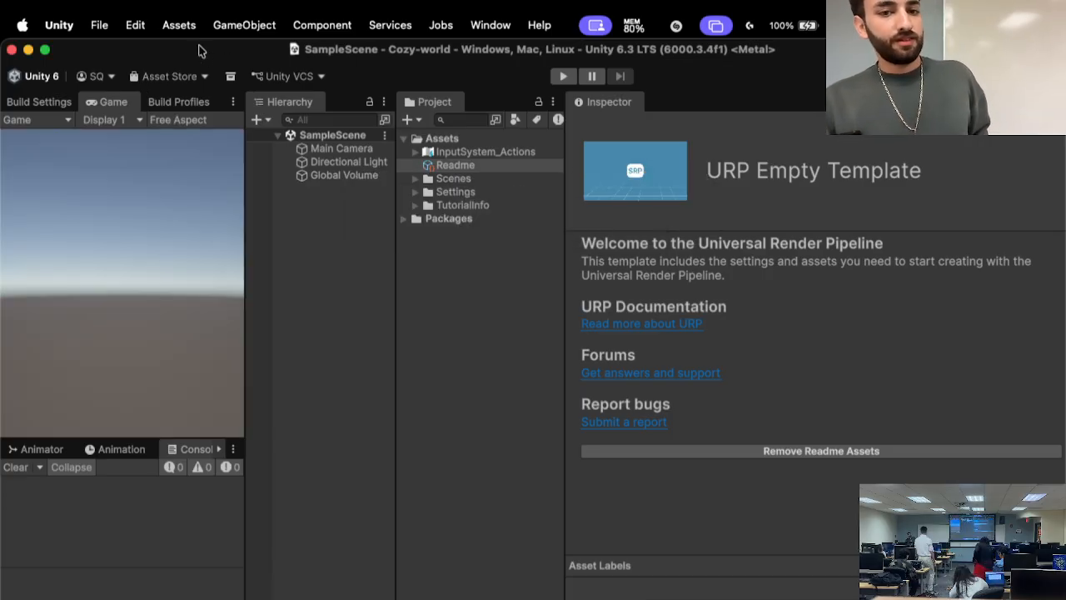
left_click(412, 247)
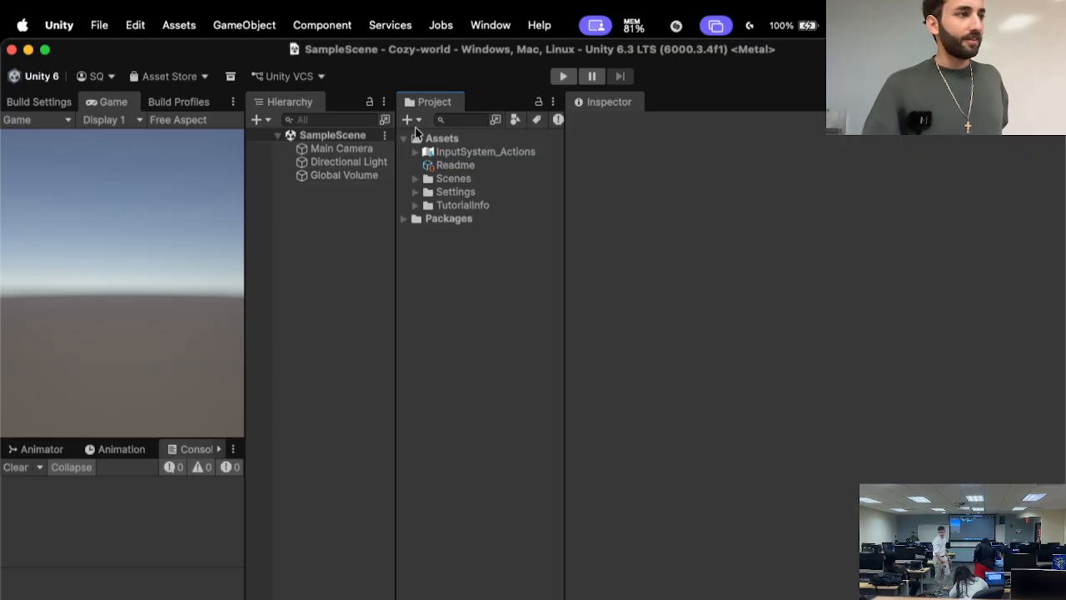
- Switch the Unity editor to the Default window layout
left_click(1029, 76)
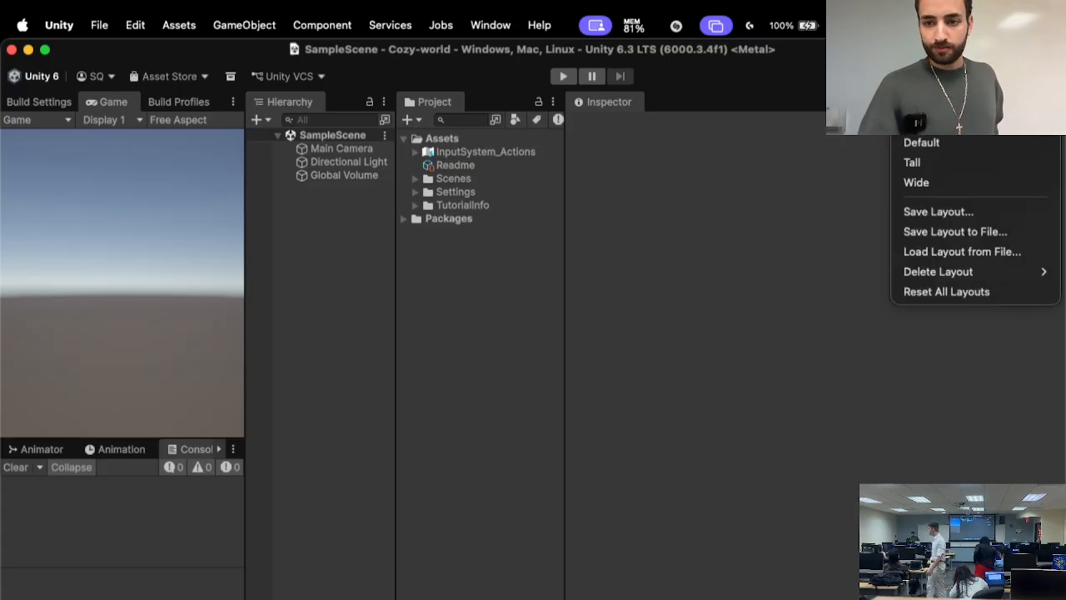
left_click(923, 147)
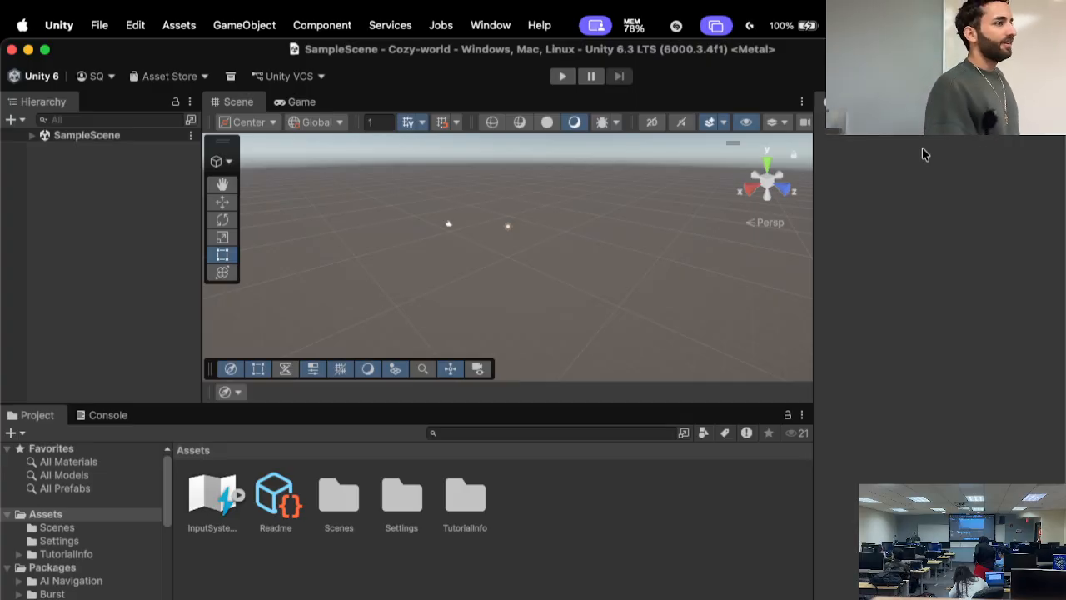
right_click(140, 165)
left_click(119, 165)
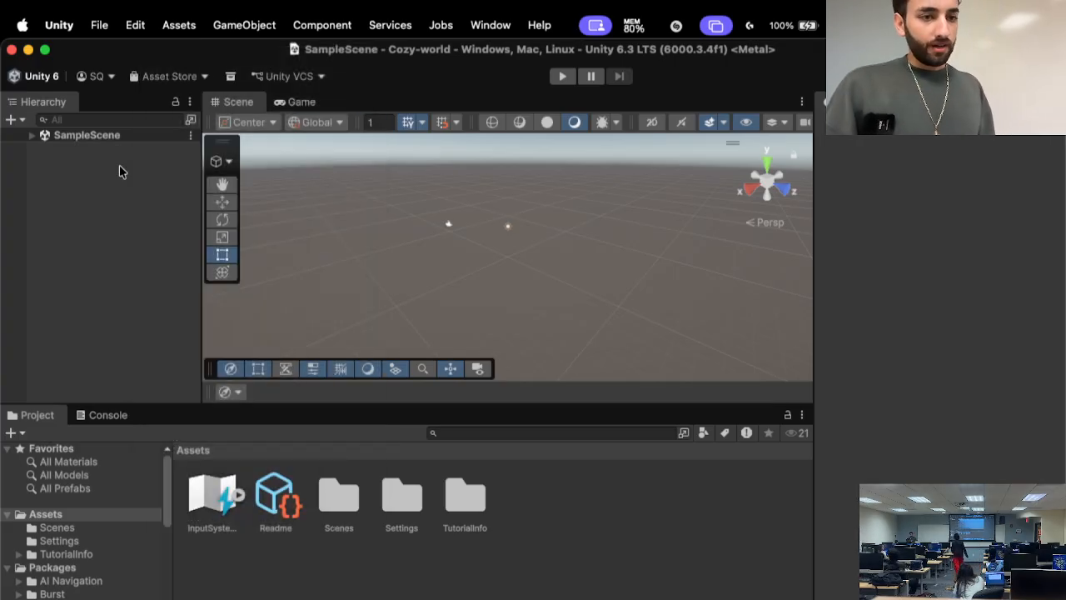
- Expand SampleScene in the Hierarchy and look through its objects from Main Camera to Global Volume
left_click(31, 136)
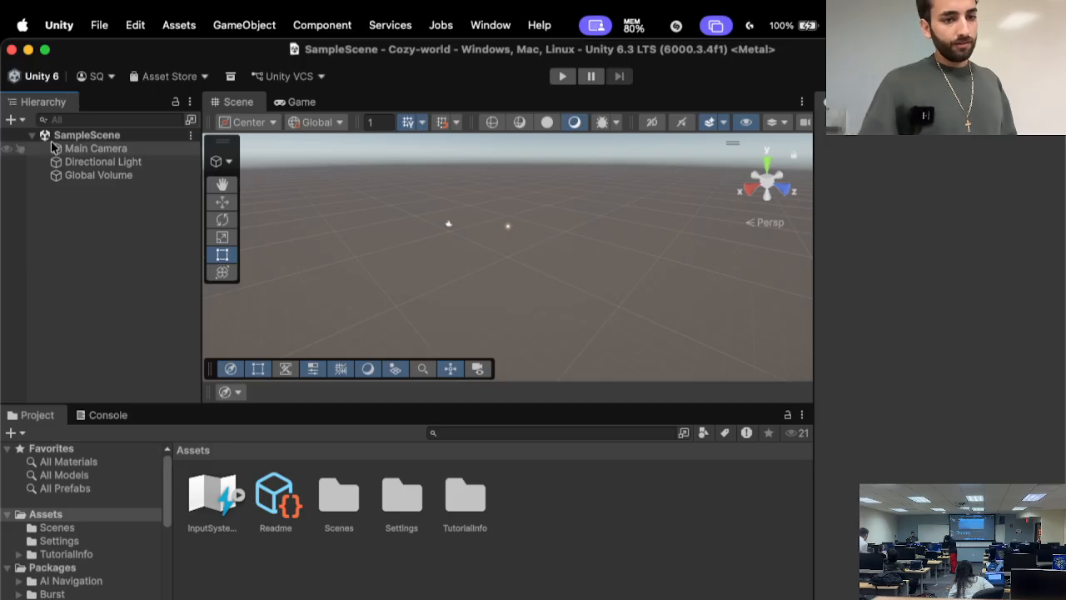
left_click(60, 138)
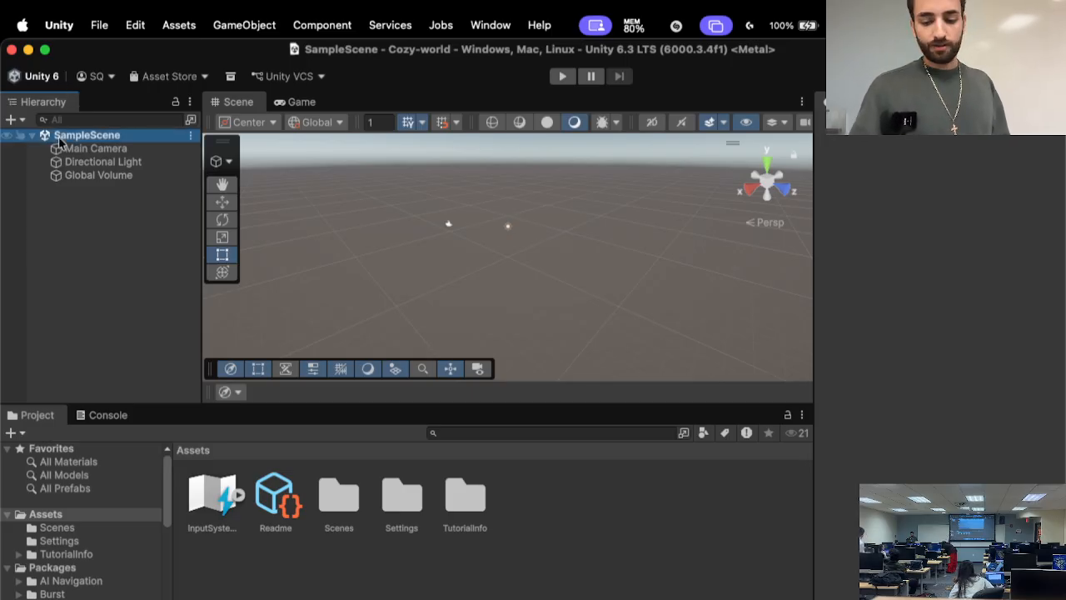
key("Down")
key("Down")
key("Down")
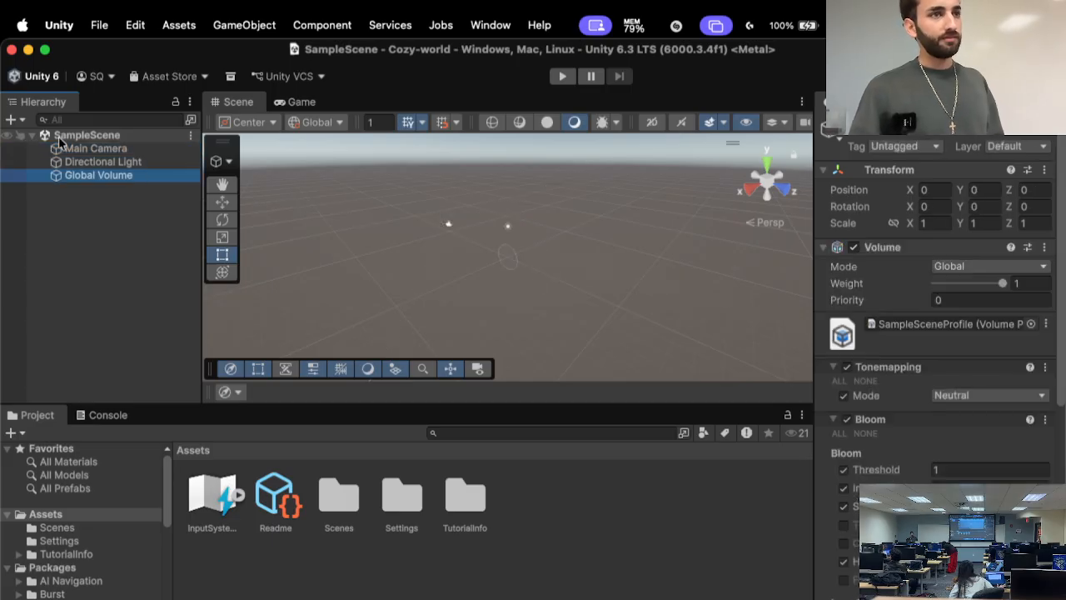
key("Up")
key("Up")
key("Up")
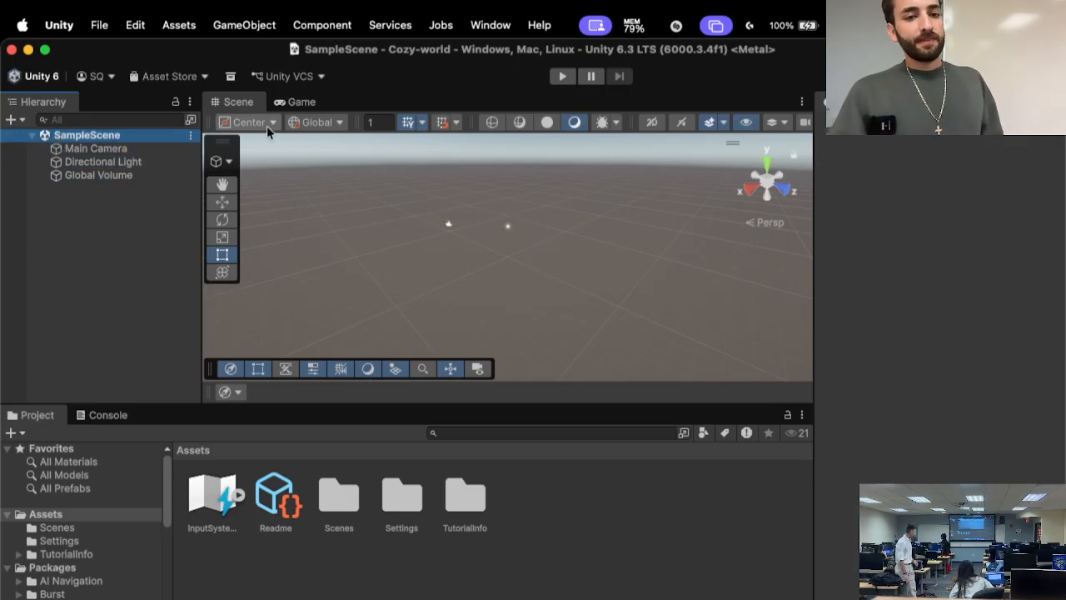
- Look around the Scene view and inspect the Main Camera, Directional Light and Global Volume one after another
right_click_drag(288, 140, 364, 111)
right_click_drag(355, 186, 292, 209)
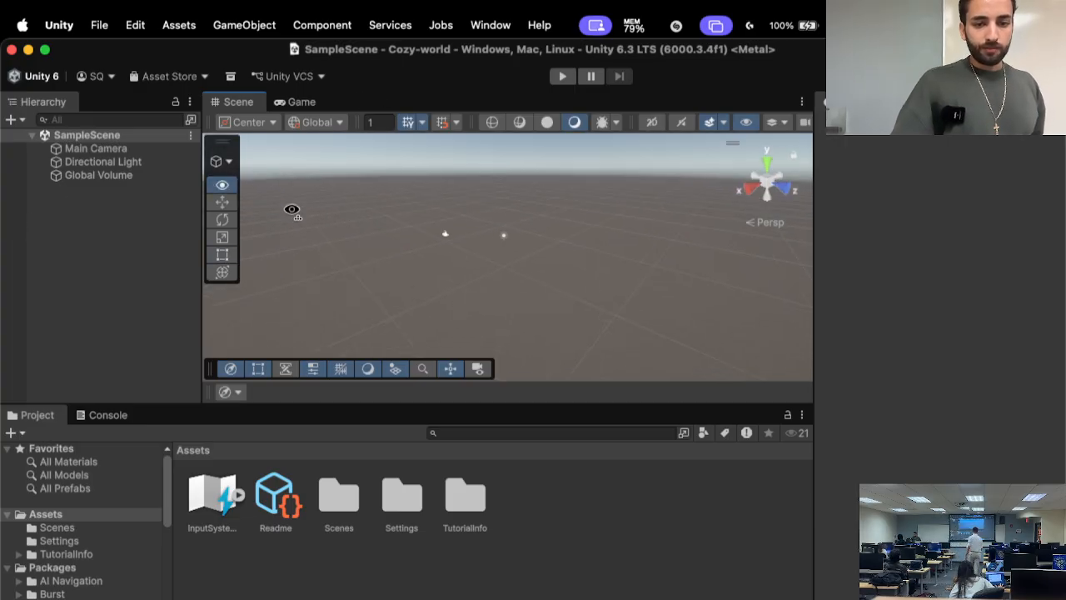
left_click(124, 161)
left_click(122, 150)
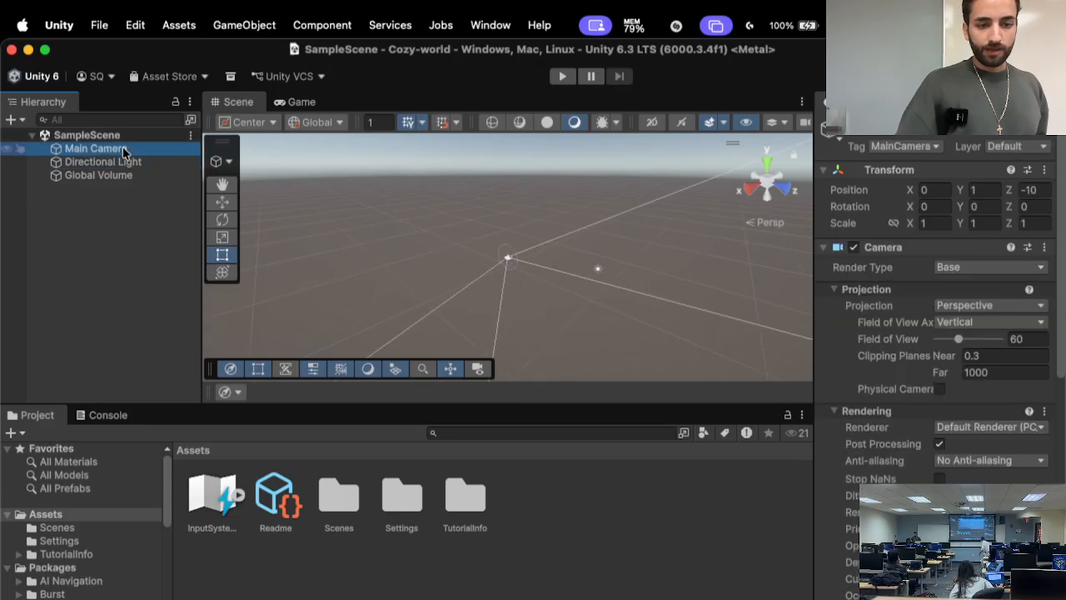
key("Down")
key("Down")
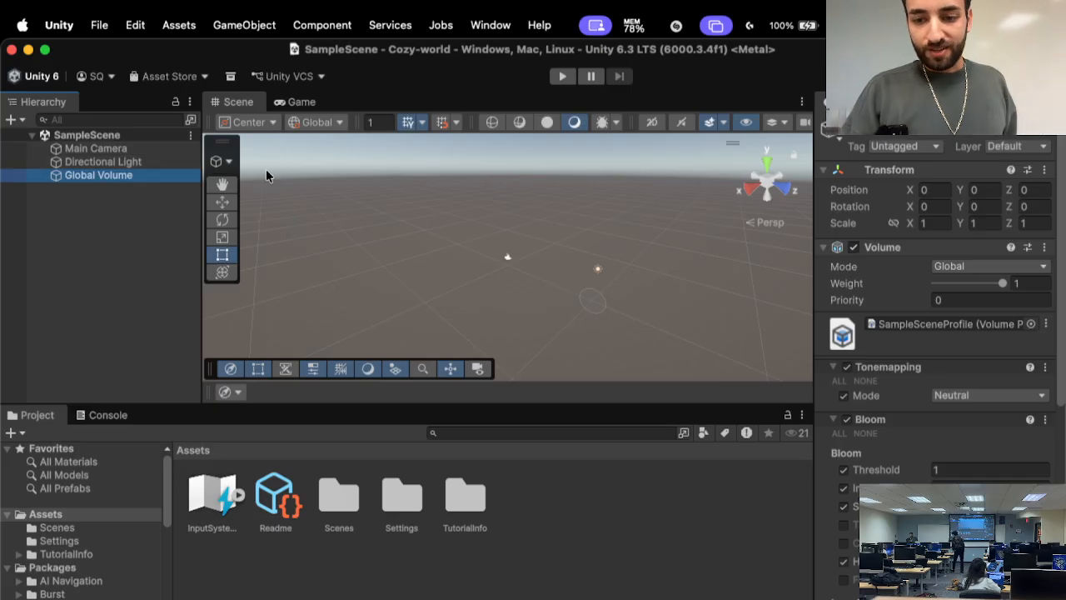
left_click(62, 164)
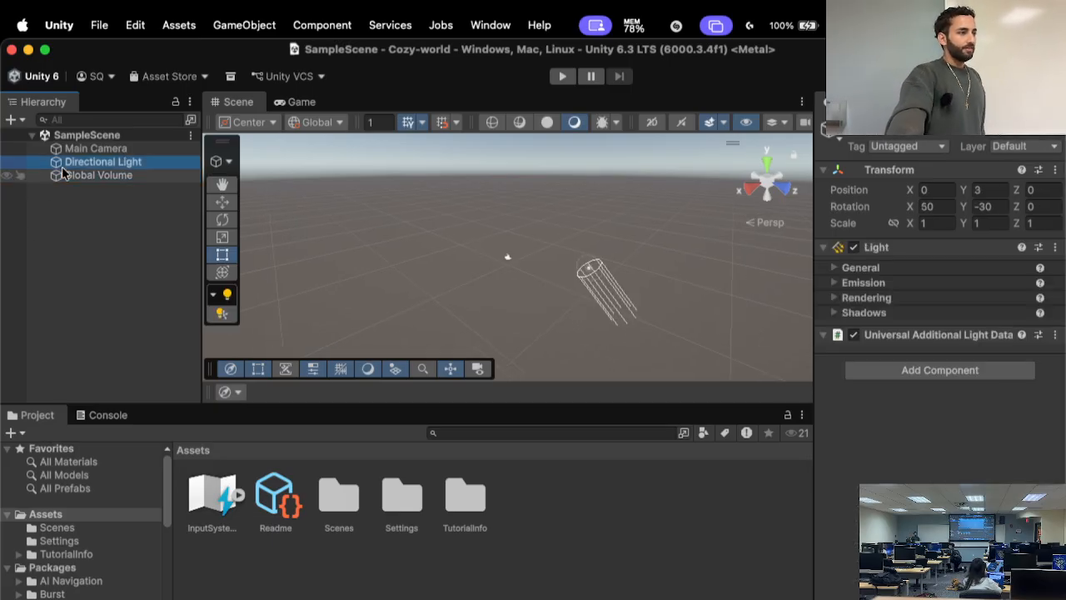
key("Up")
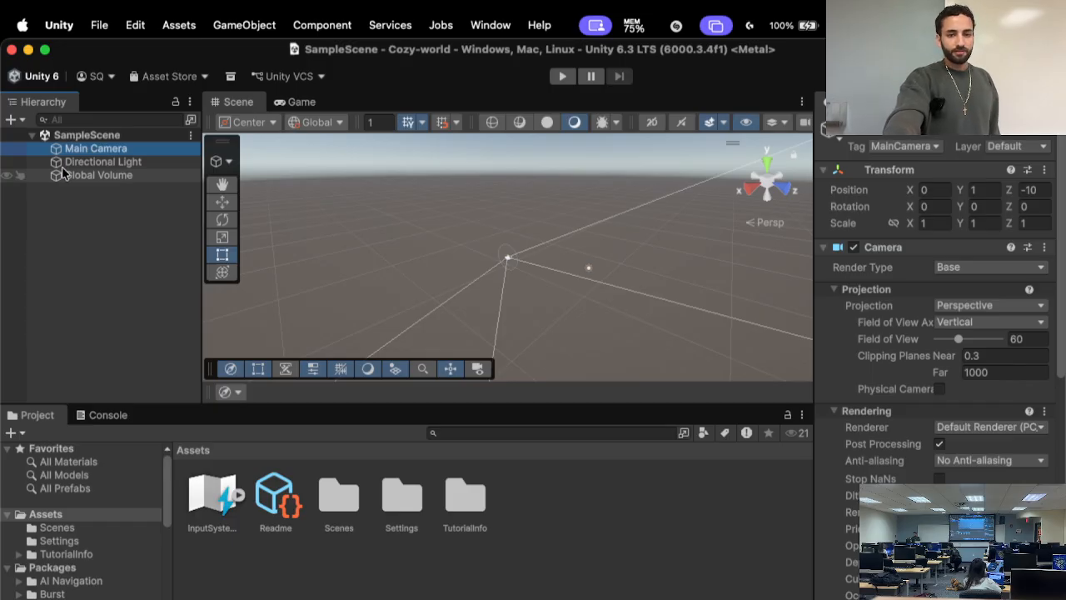
- Try moving the Main Camera to Y -24.62 and Z -15.22 with the Game view shown, revert the change and deselect the camera
left_click(305, 104)
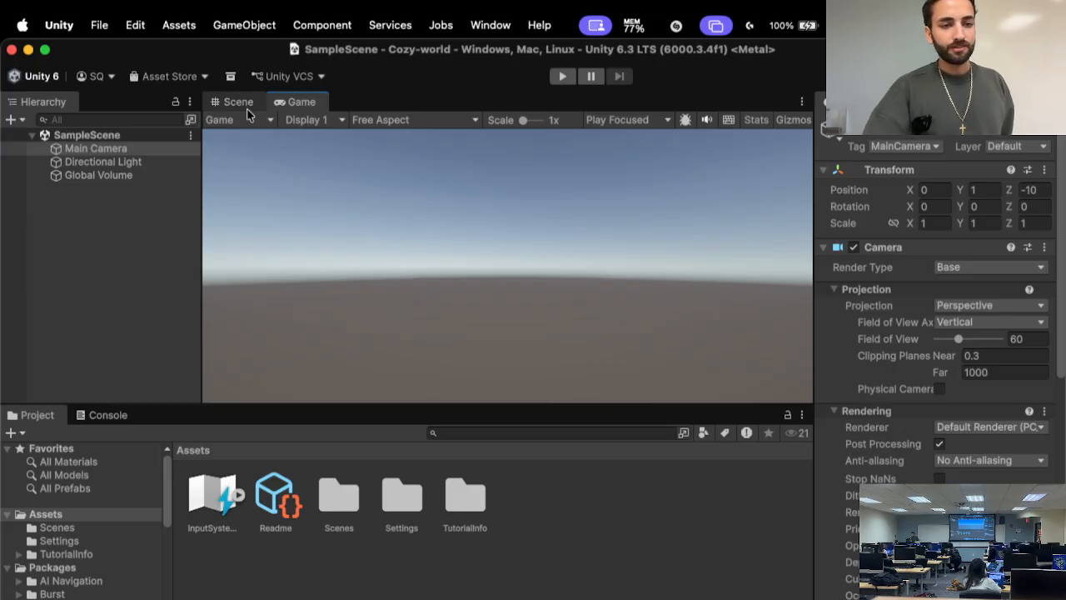
left_click(1010, 195)
left_click_drag(1010, 198, 857, 202)
left_click_drag(964, 196, 284, 143)
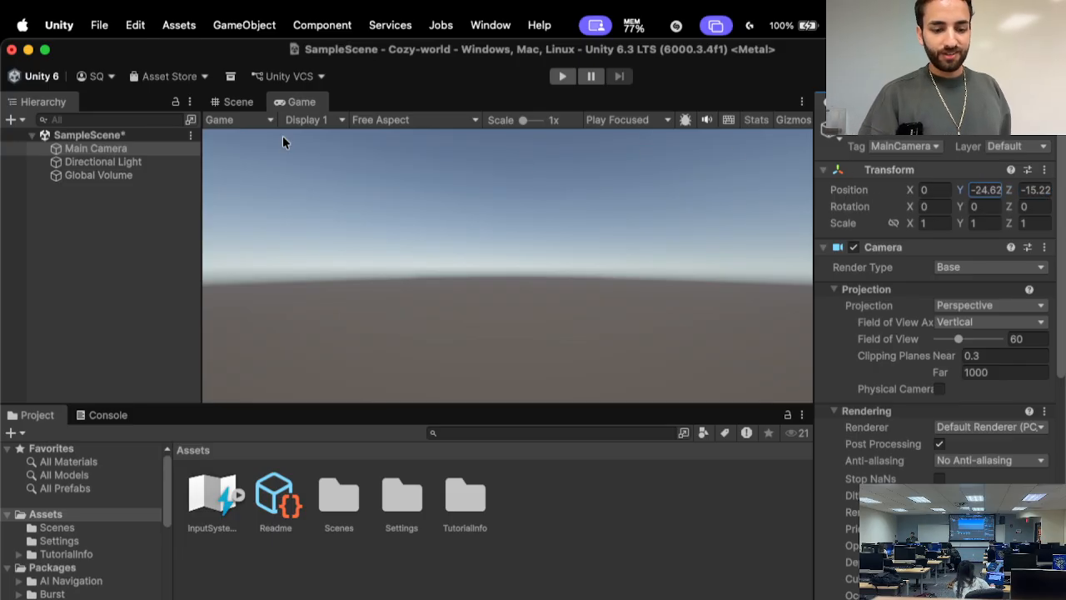
key("super+s")
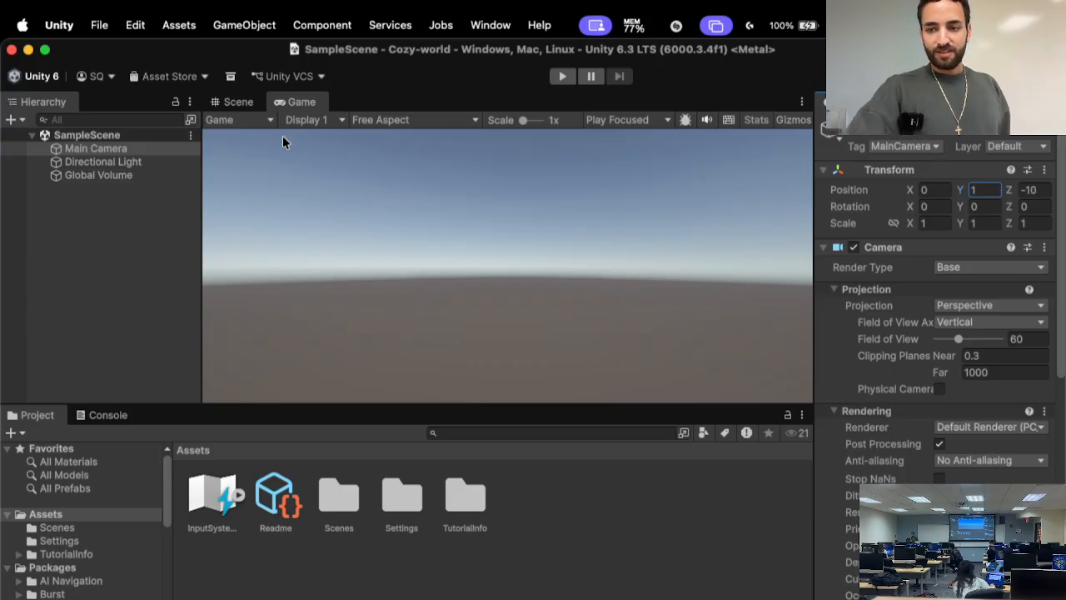
left_click(71, 230)
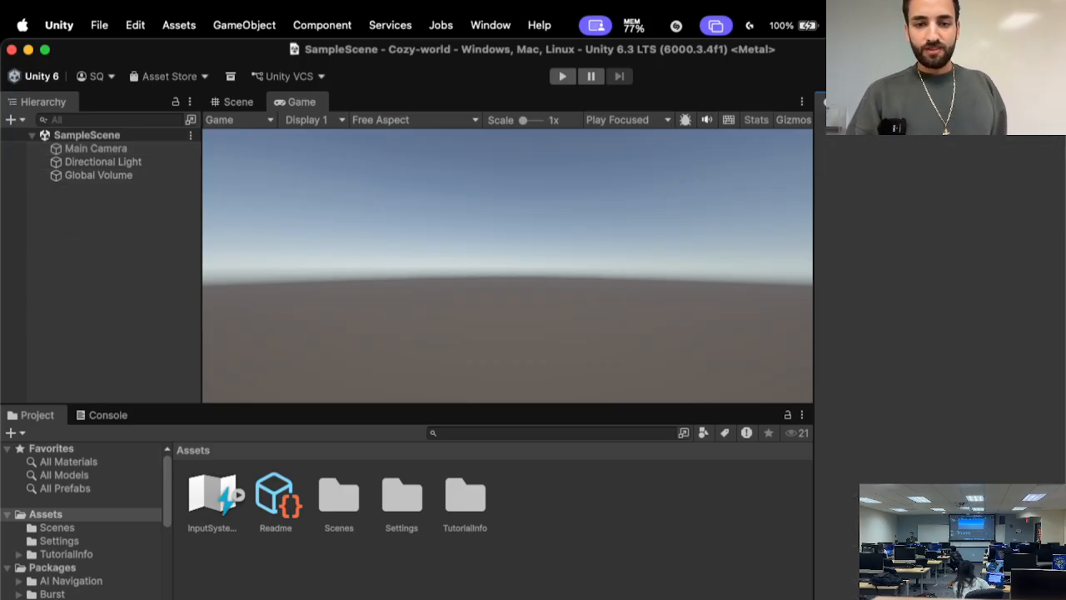
- Inspect the Main Camera's components in a widened Inspector, collapsing Transform and Camera to leave a compact component list
left_click(121, 152)
scroll(908, 227, "down", 9)
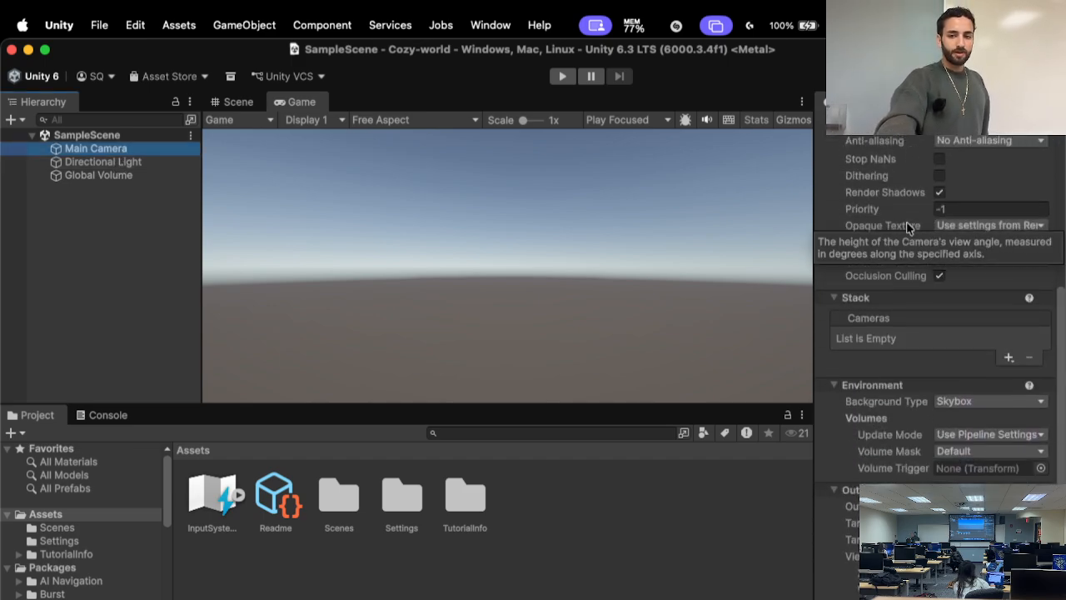
scroll(908, 226, "up", 9)
left_click_drag(815, 226, 705, 226)
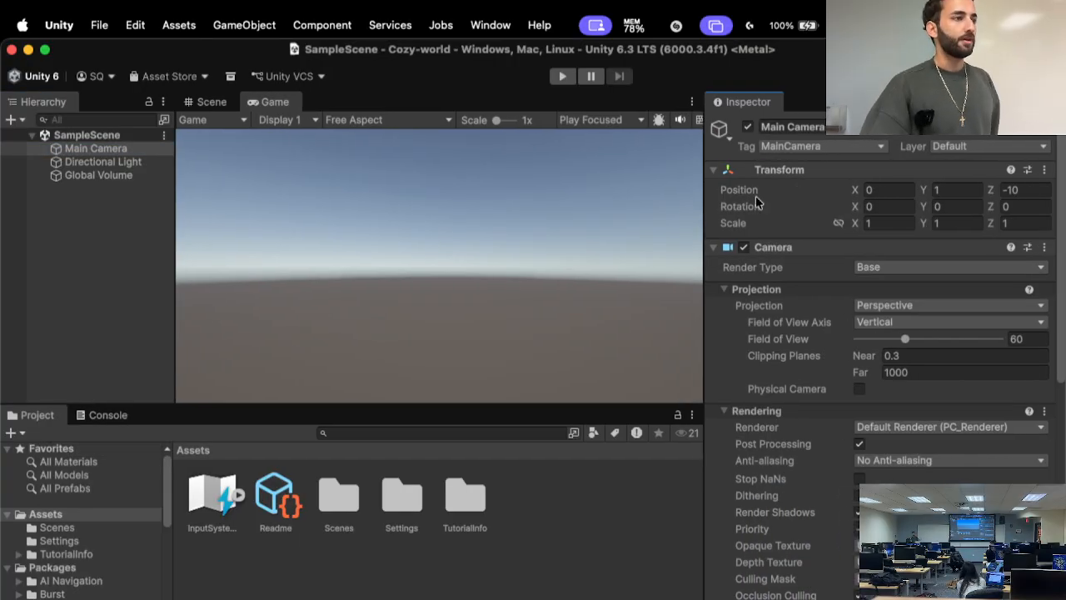
left_click(782, 170)
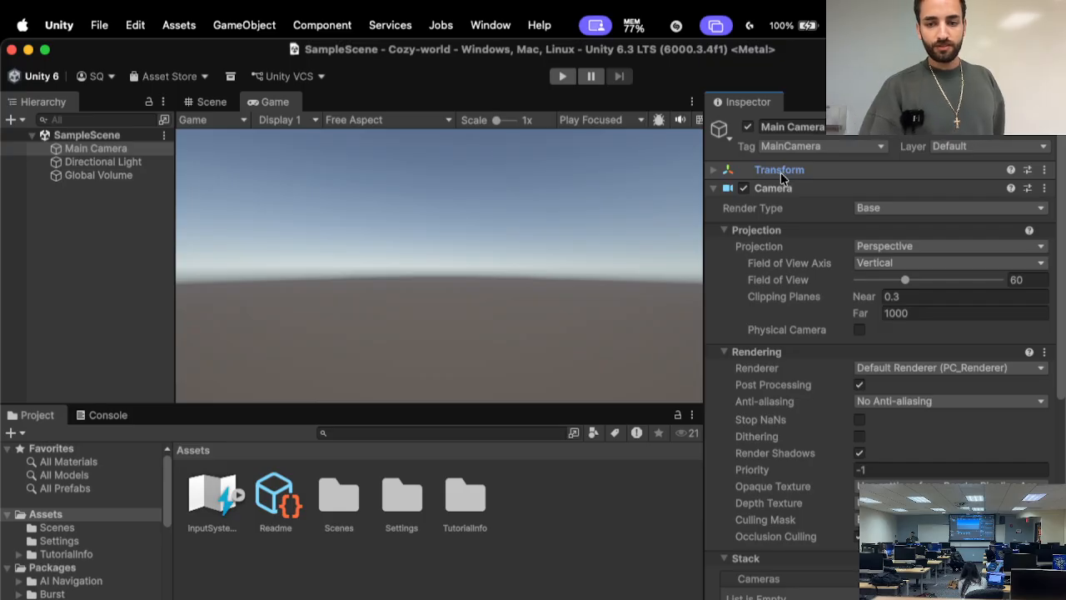
left_click(782, 188)
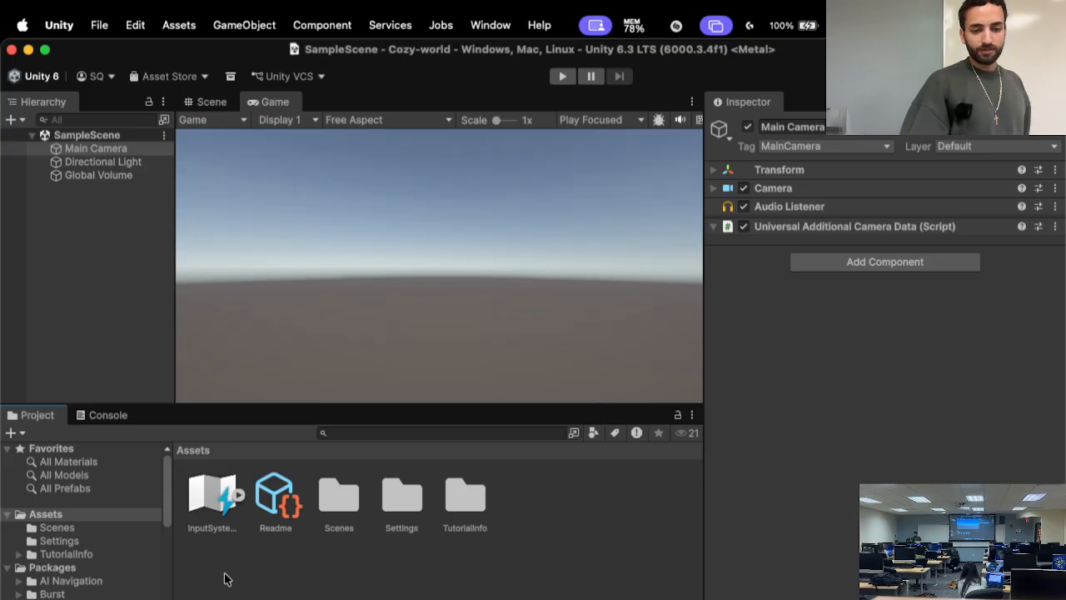
- Reveal the project's Assets folder in Finder and check where the Cozy-world folder sits in the directory path
right_click(54, 514)
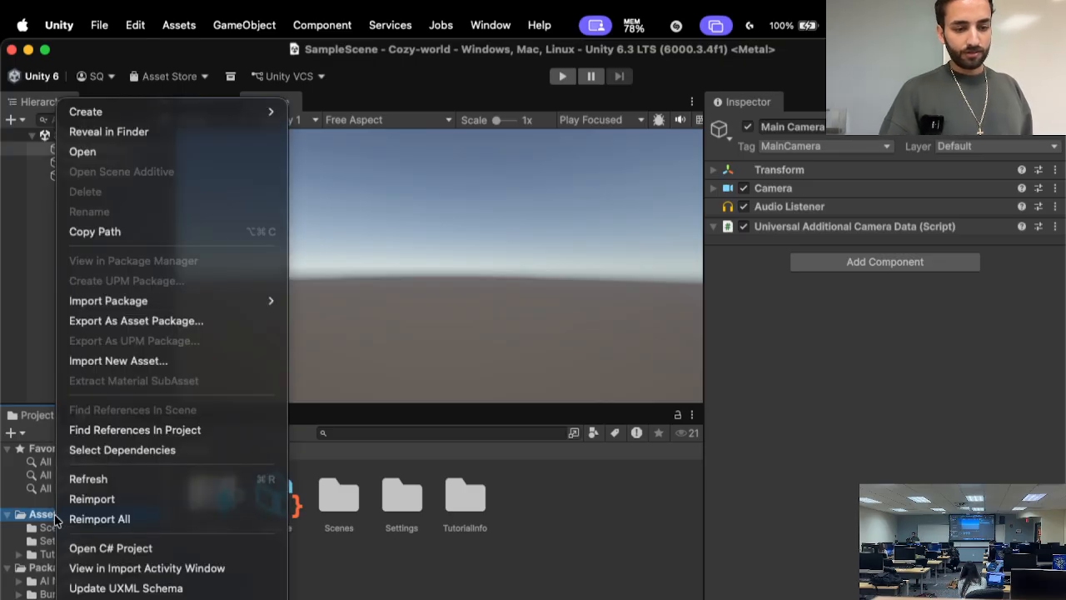
left_click(201, 125)
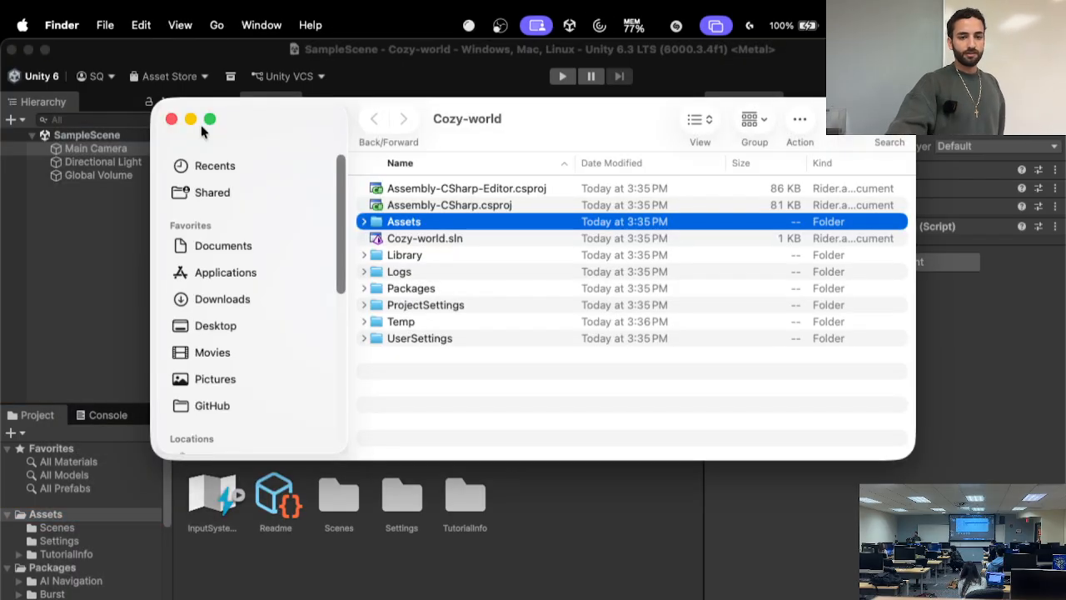
right_click(465, 120)
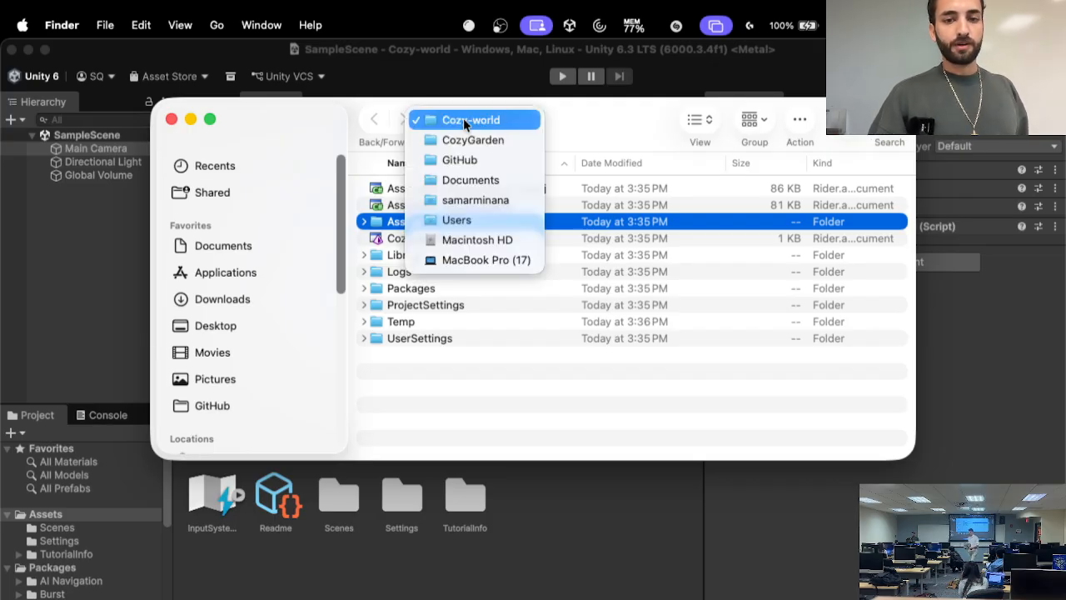
left_click(590, 124)
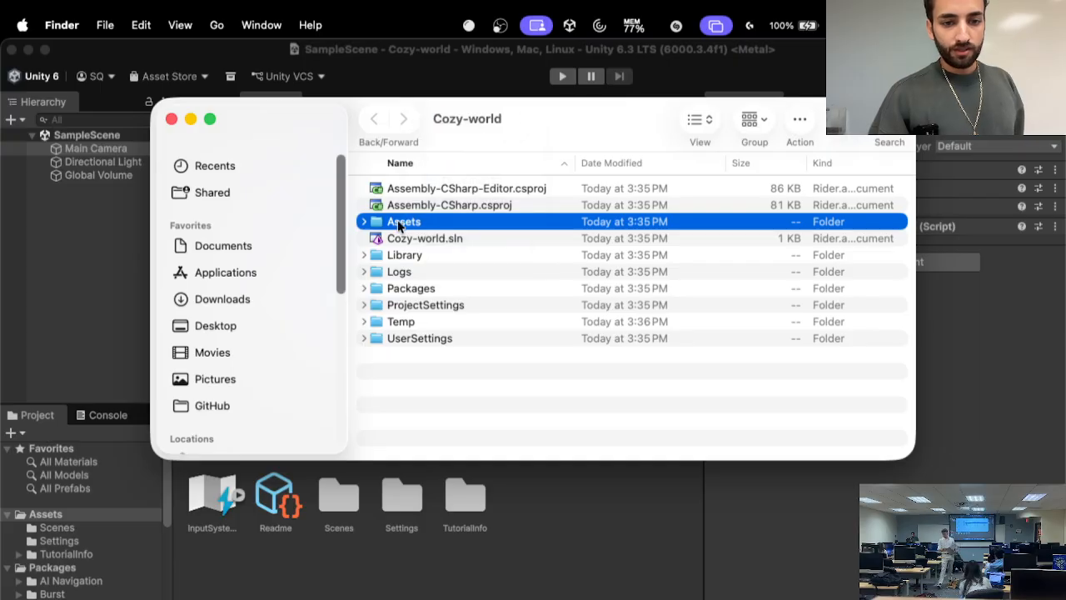
- Look through the Cozy-world project's files and folders from Assets down to UserSettings
left_click(362, 221)
left_click(358, 223)
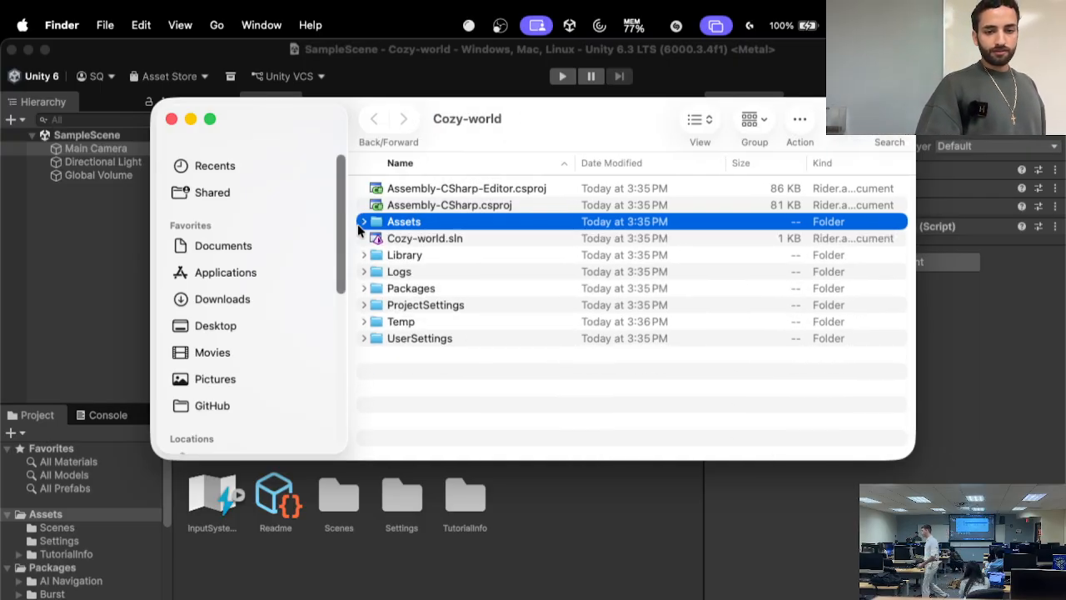
key("Down")
key("Down")
key("Down")
key("Down")
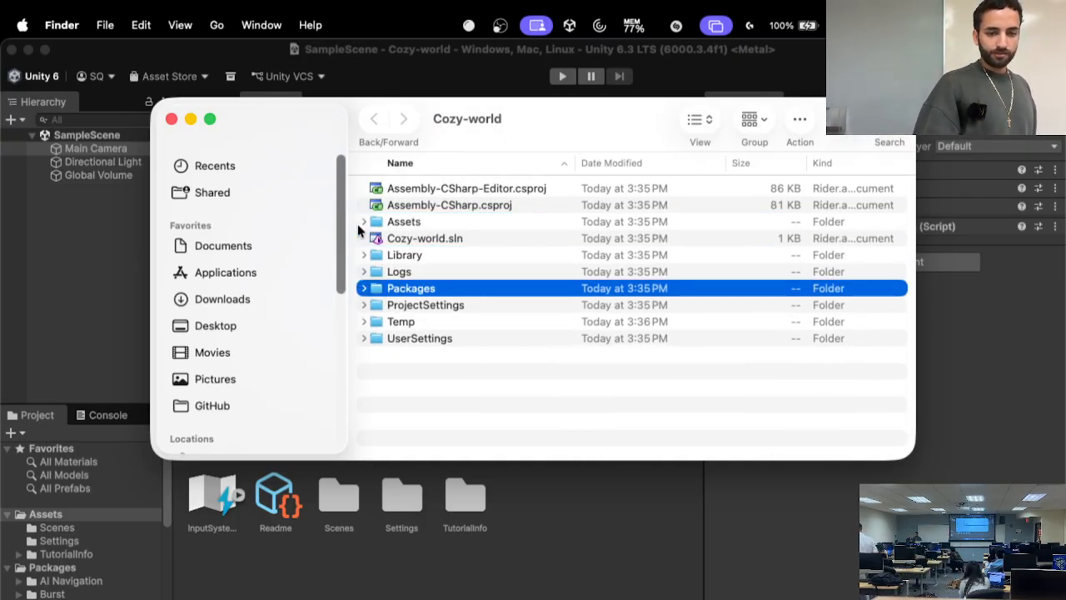
key("Down")
key("Down")
key("Down")
- Return to the Assets folder in Finder, expand it and examine its first files
key("Up")
key("Up")
key("Up")
key("Up")
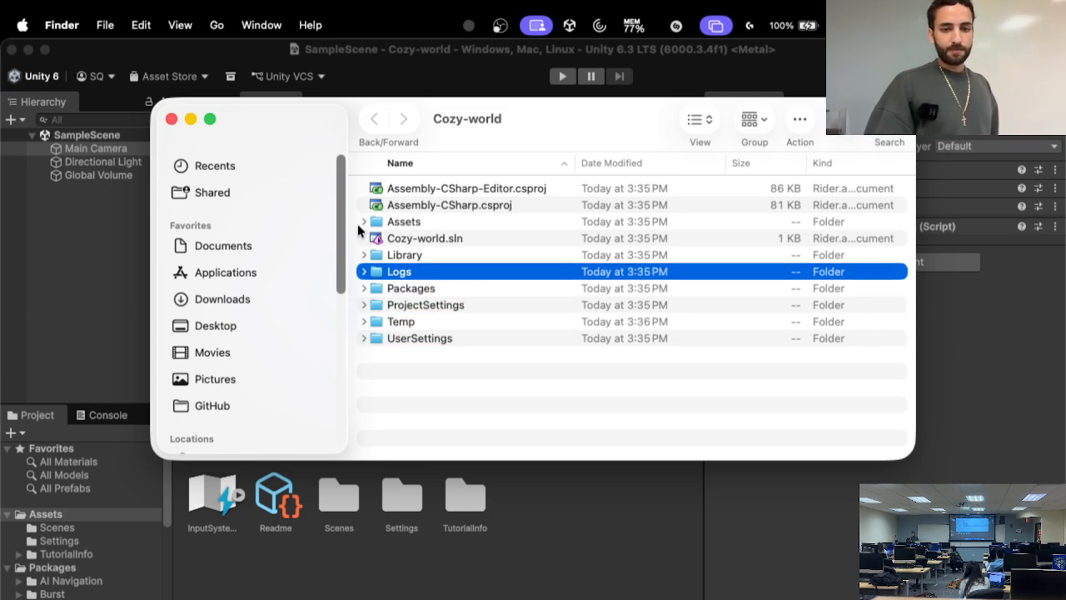
key("Up")
key("Up")
key("Up")
key("Right")
key("Down")
key("Down")
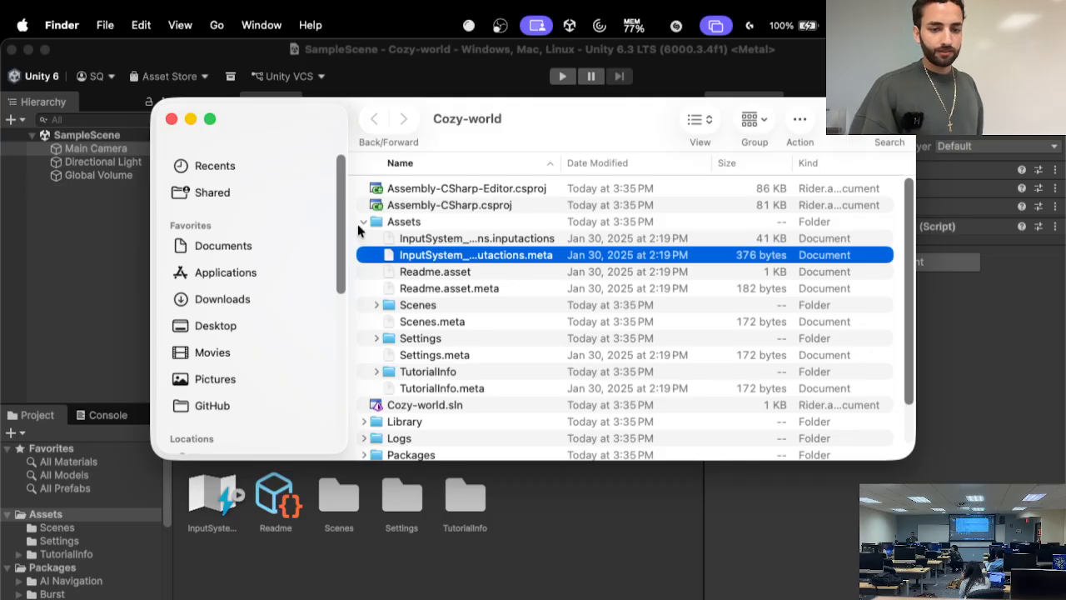
- Switch back to Unity, look over the Assets and Packages folders in the Project window, and select the Readme asset
left_click(117, 324)
scroll(122, 563, "down", 3)
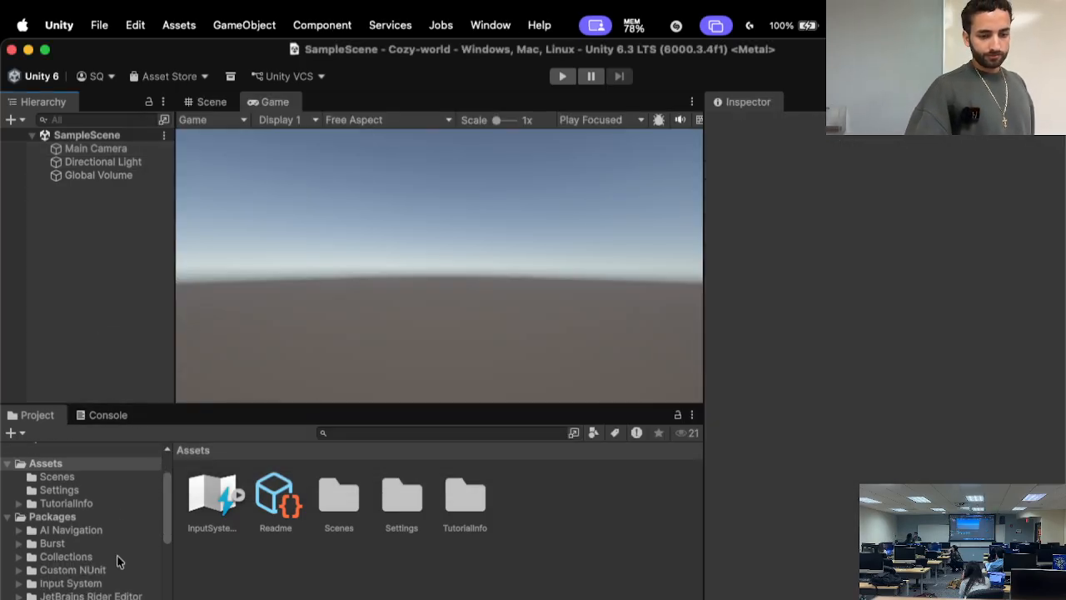
scroll(129, 501, "up", 3)
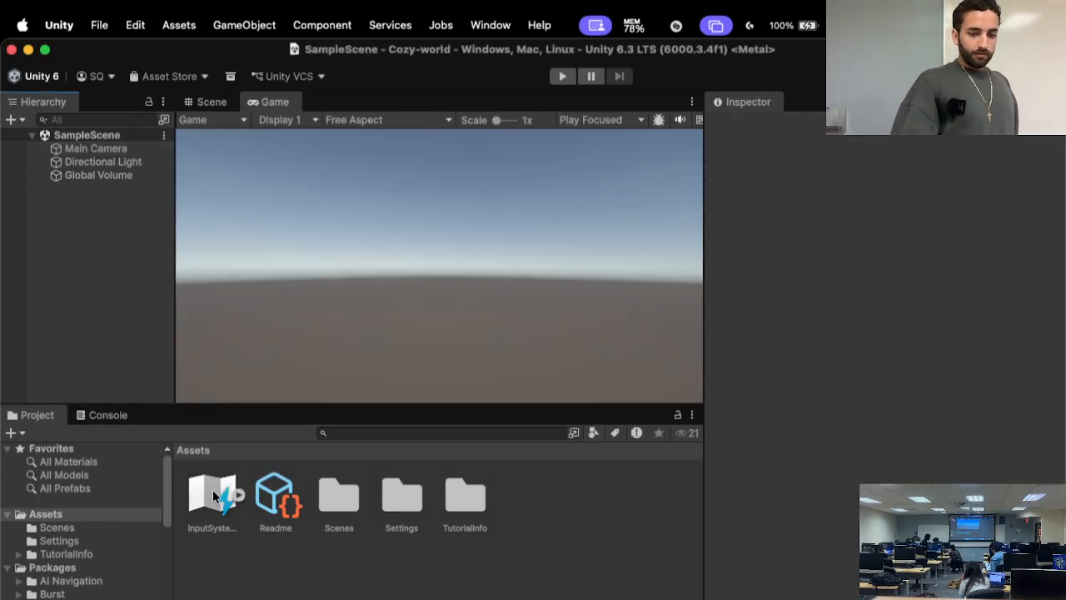
left_click(268, 493)
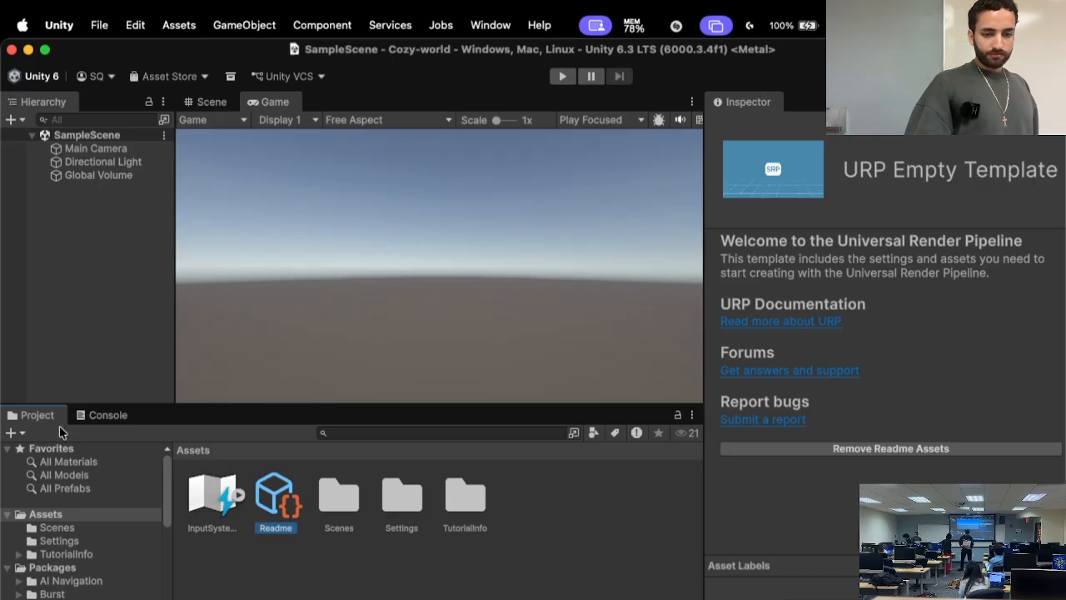
- Change the editor layout to Scene stacked above Game beside Hierarchy, Project and Inspector columns, and give the Project window the One Column Layout
left_click(1033, 76)
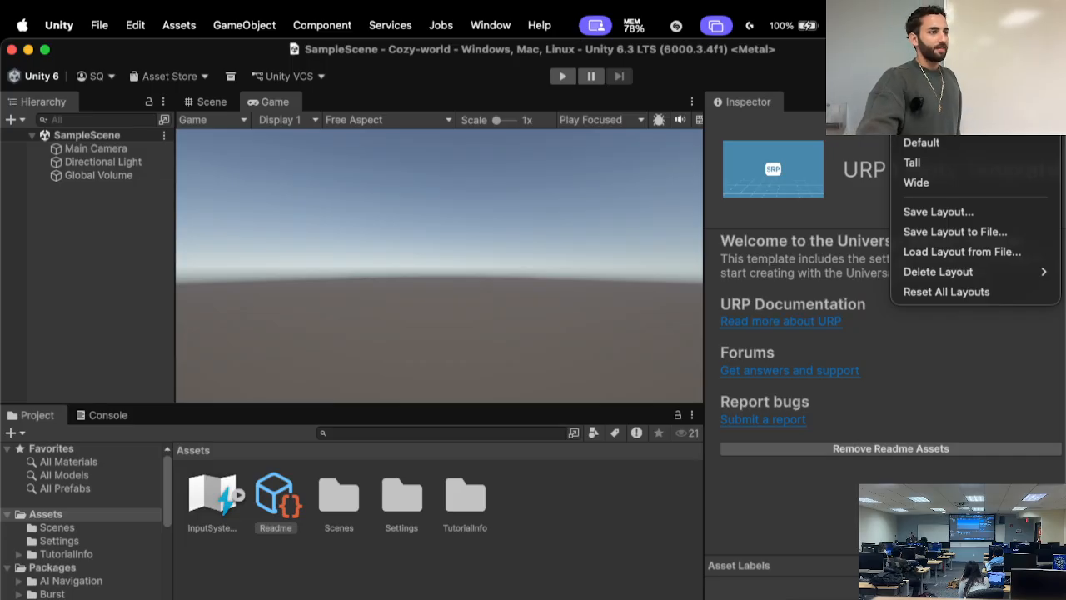
left_click(912, 162)
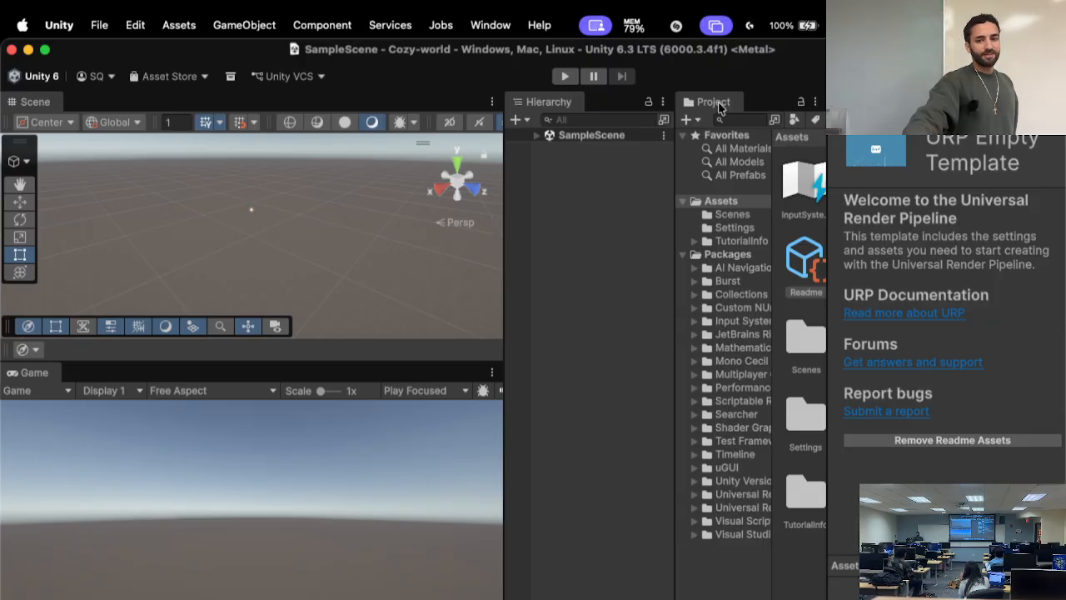
right_click(720, 106)
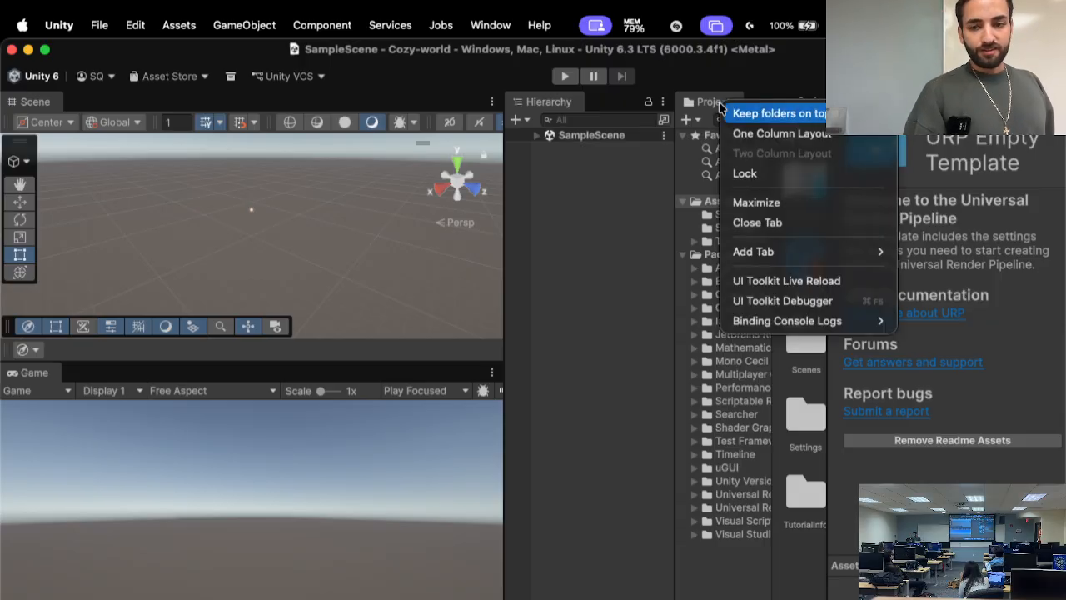
left_click(751, 134)
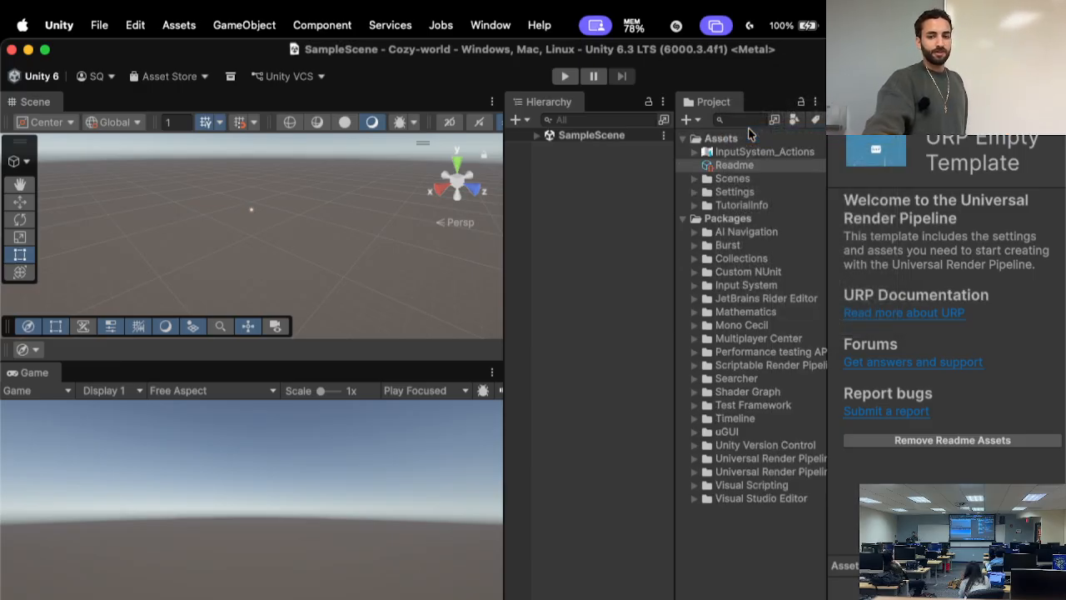
- Look through the Assets folder in the Project window, expanding TutorialInfo, Icons, Settings and Scenes and collapsing Packages
left_click(694, 206)
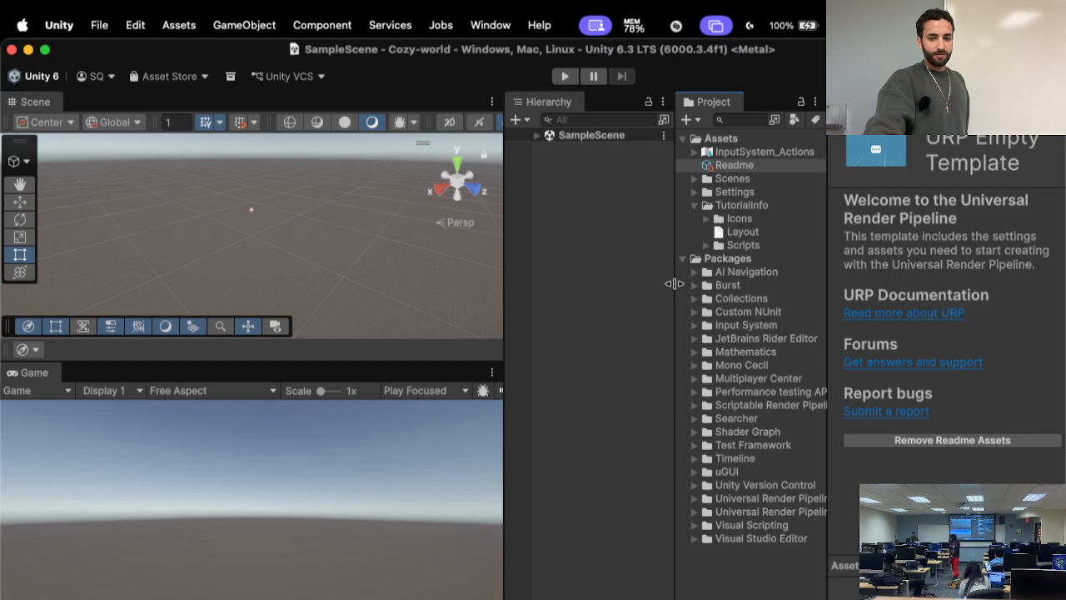
left_click(684, 261)
left_click(705, 220)
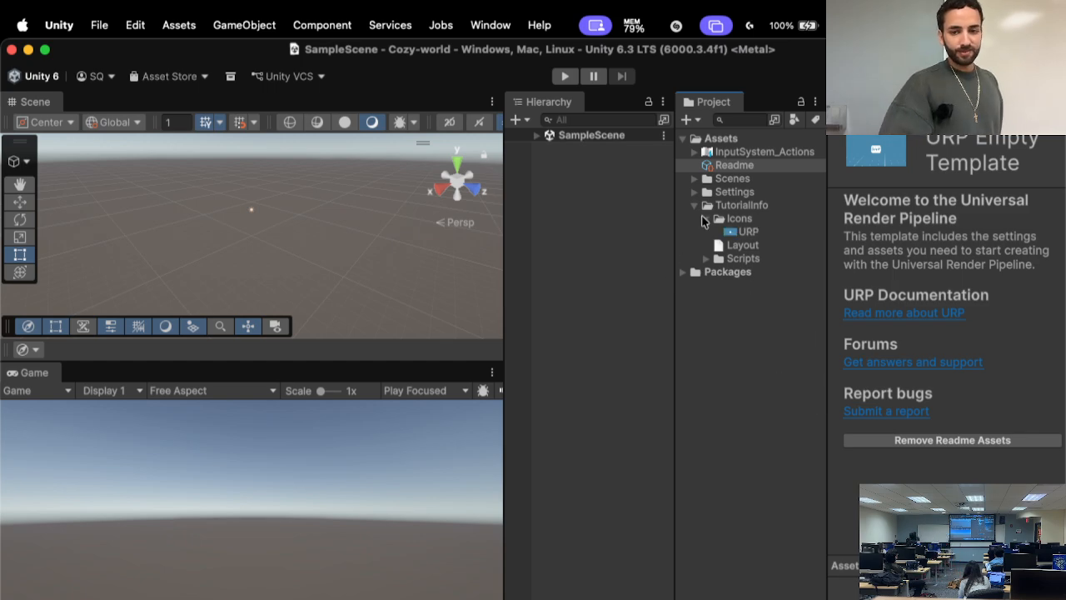
left_click(717, 195)
key("Right")
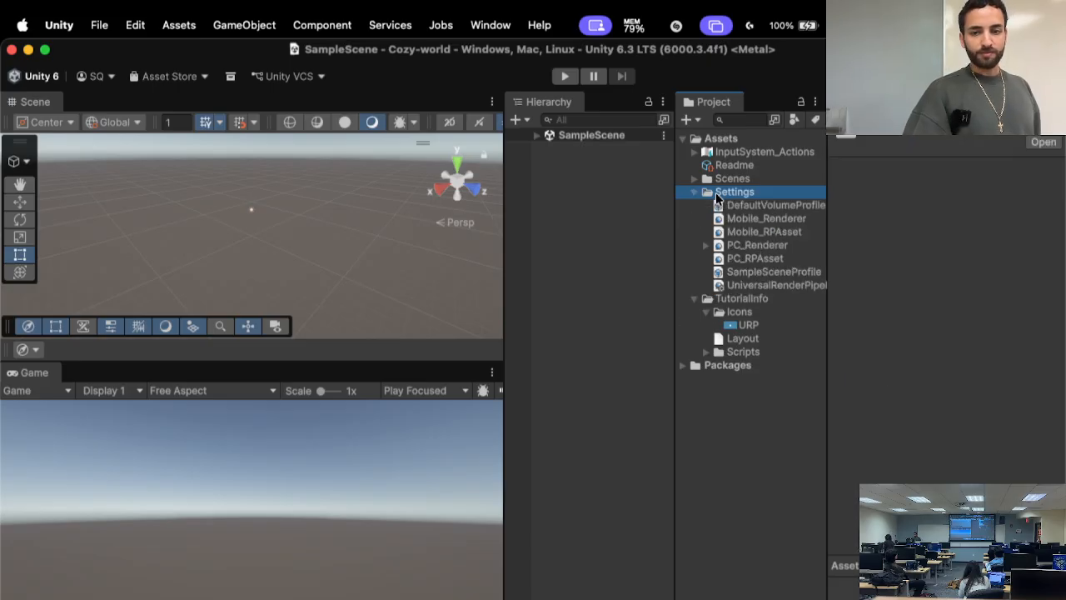
key("Up")
key("Right")
key("Down")
key("Down")
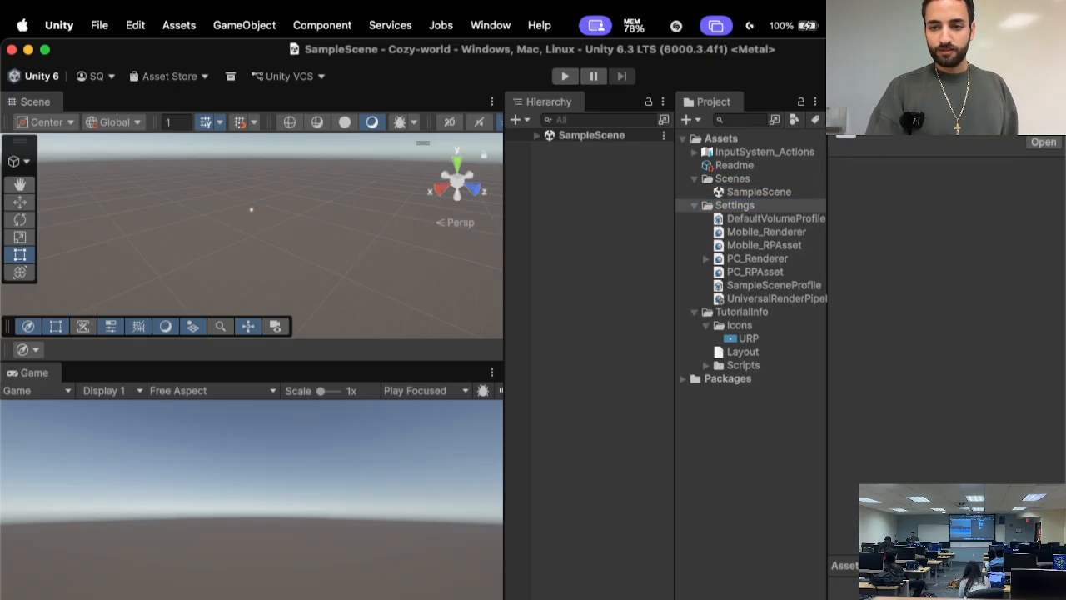
- Try the Tall editor layout, followed by the Default layout
left_click(1033, 76)
left_click(940, 162)
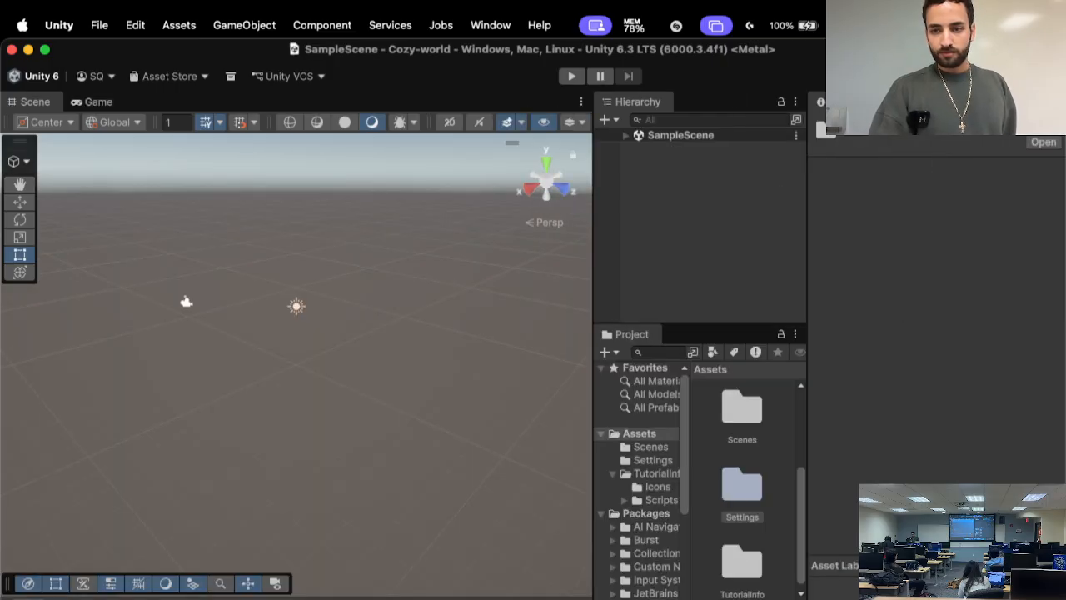
left_click(1033, 76)
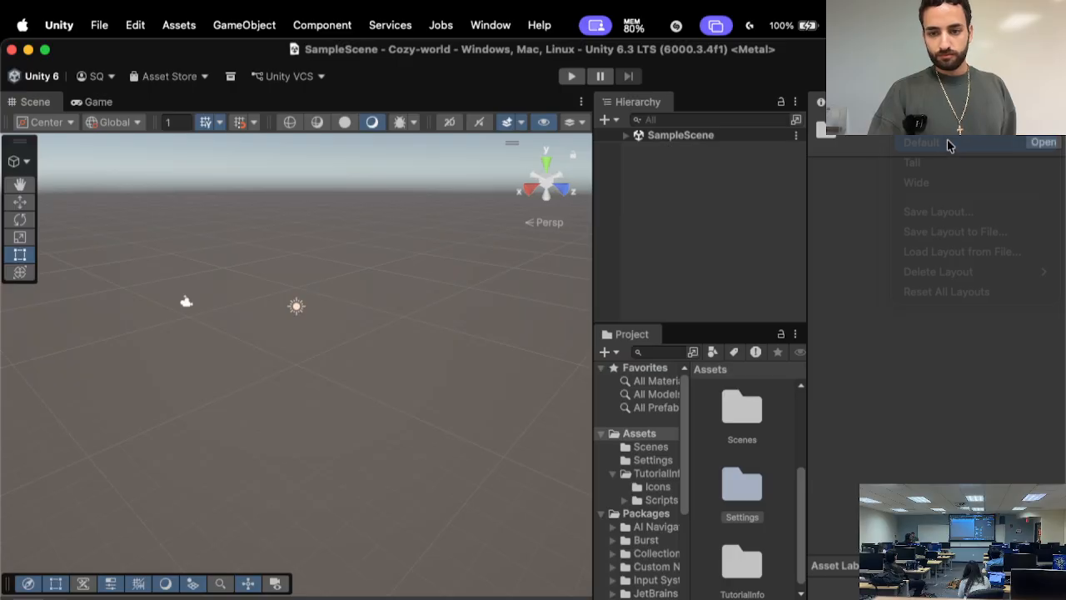
left_click(922, 142)
- Browse the Assets subfolders in the two-column Project window, viewing the contents of TutorialInfo, Icons, Scripts and Editor
scroll(96, 498, "down", 5)
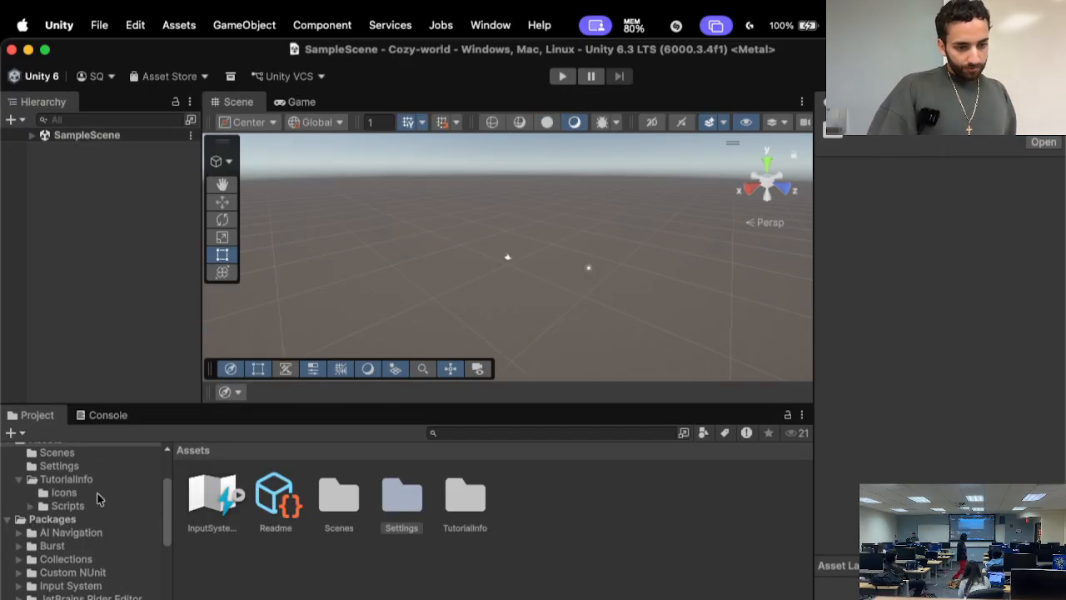
scroll(96, 496, "up", 3)
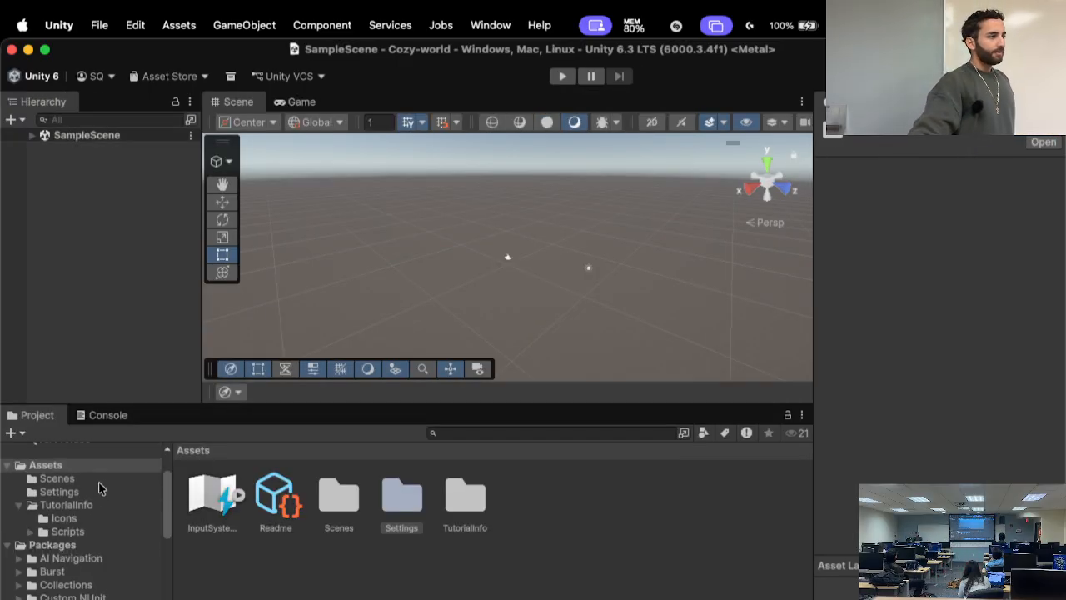
left_click(58, 478)
key("Up")
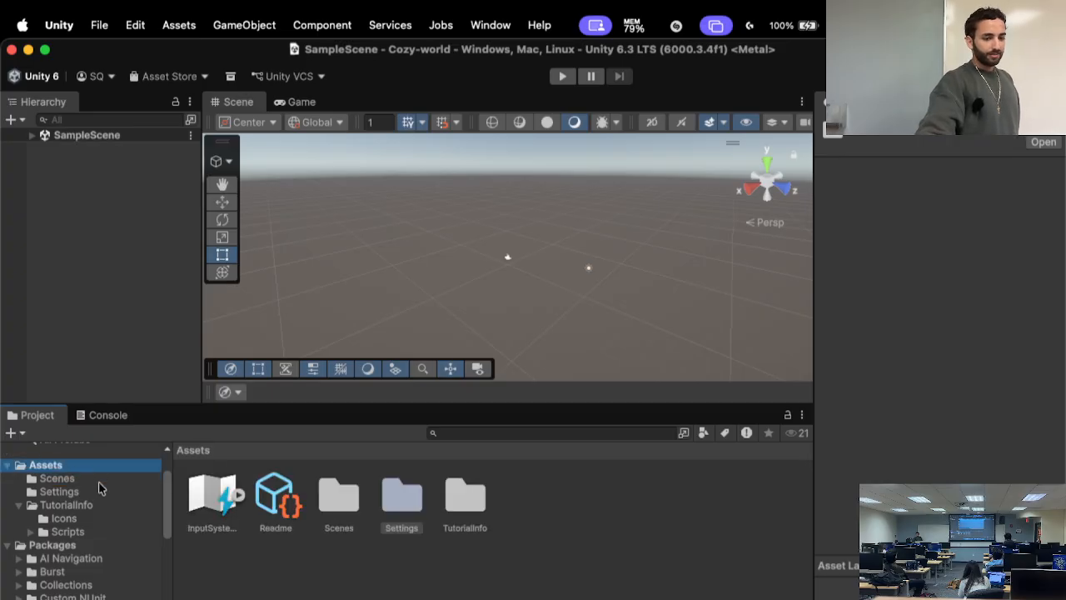
key("Down")
key("Down")
key("Down")
key("Down")
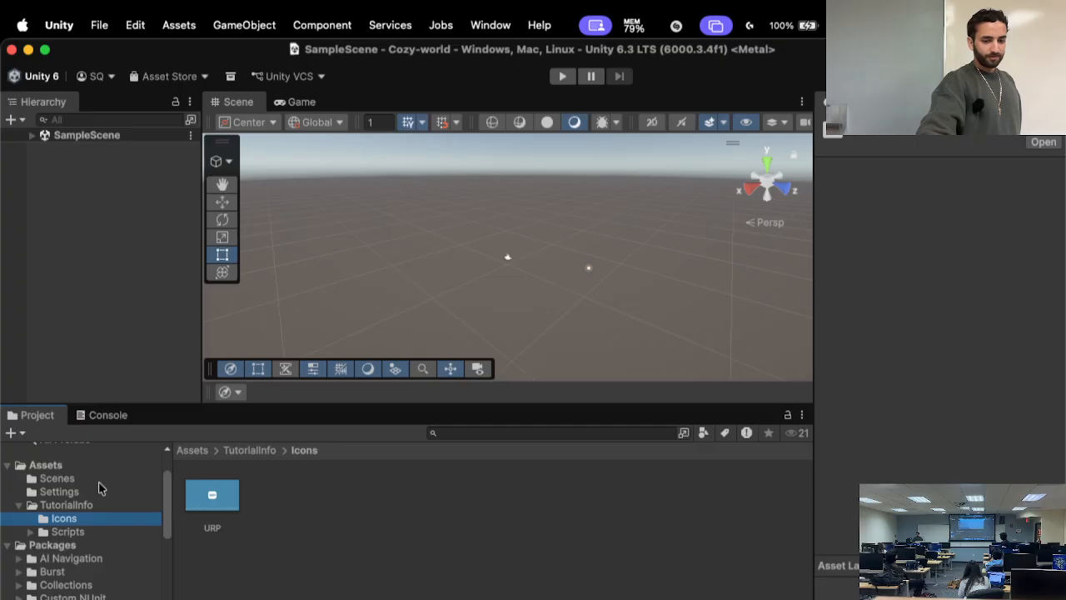
key("Down")
key("Right")
key("Down")
key("Up")
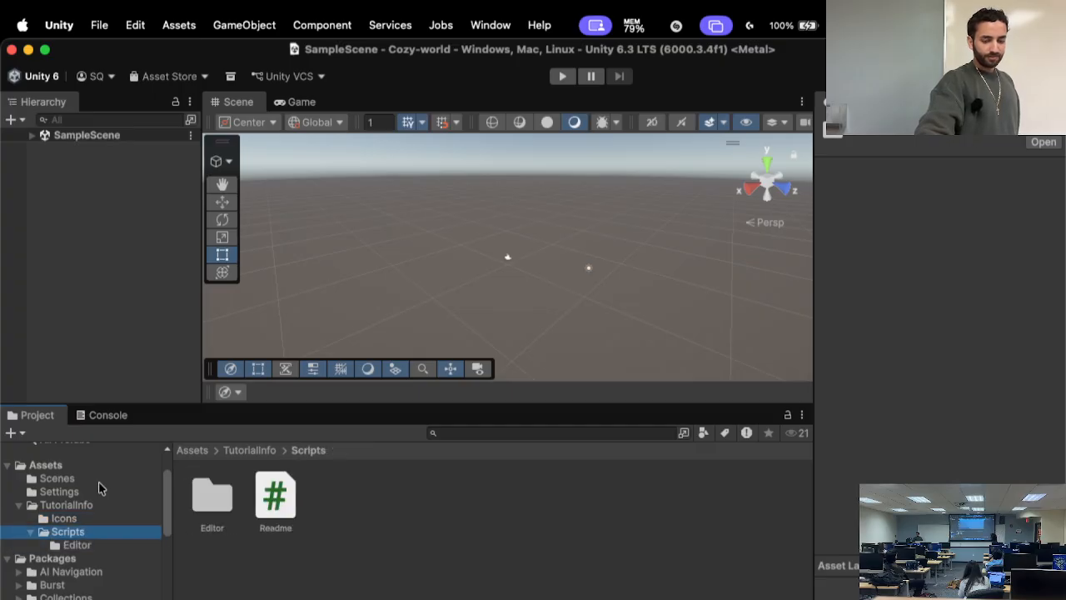
key("Down")
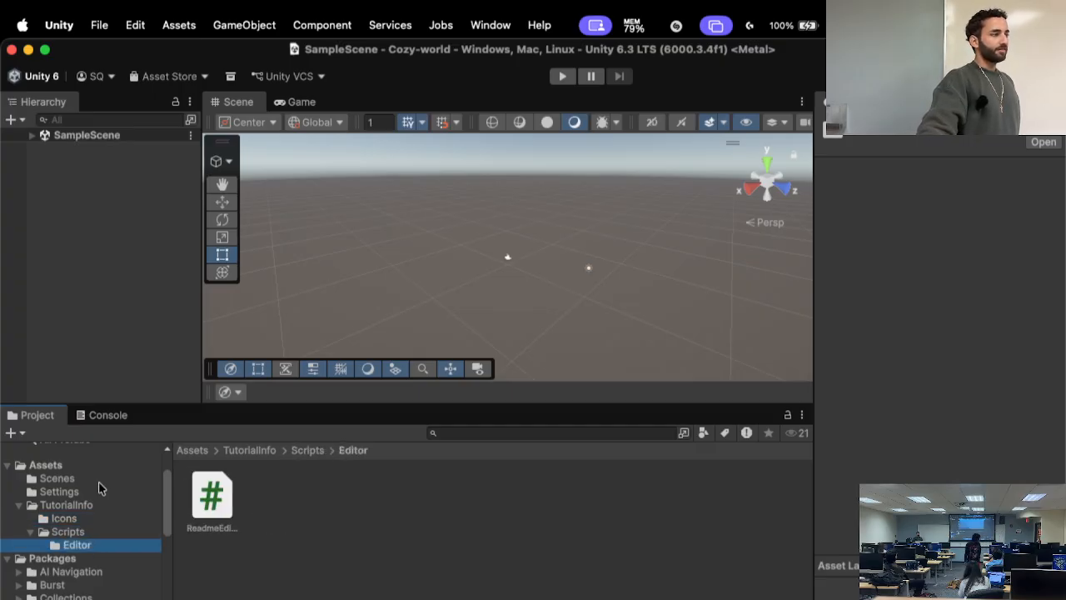
left_click(222, 504)
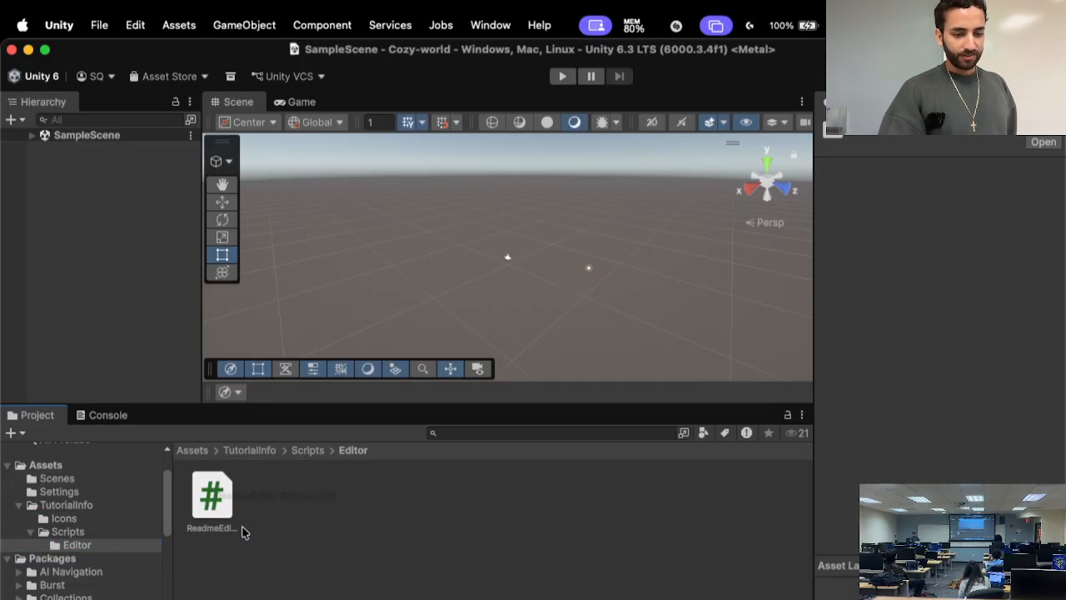
left_click(114, 510)
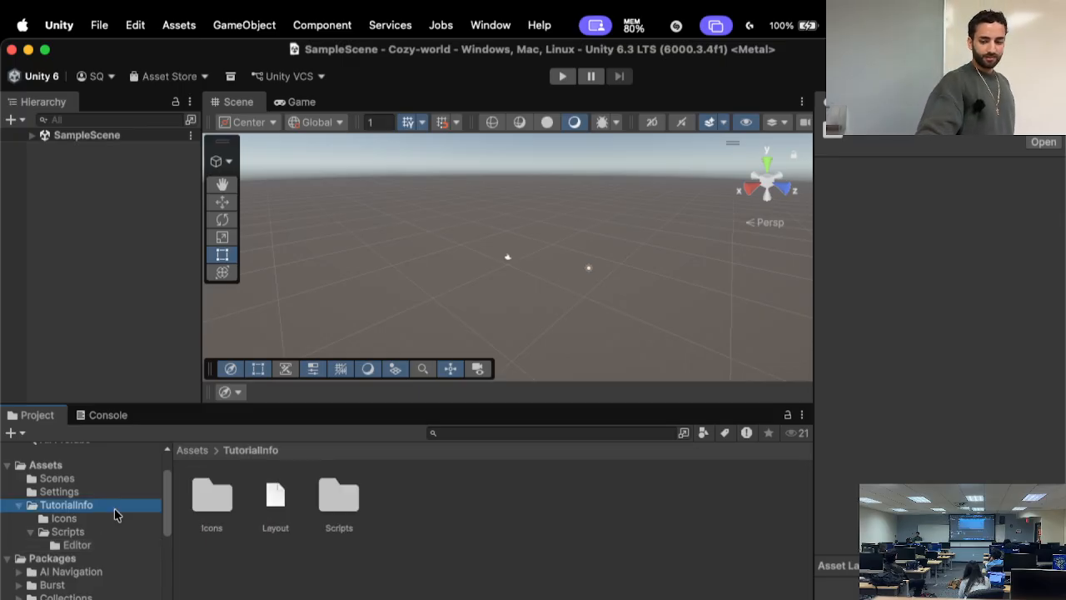
left_click(114, 518)
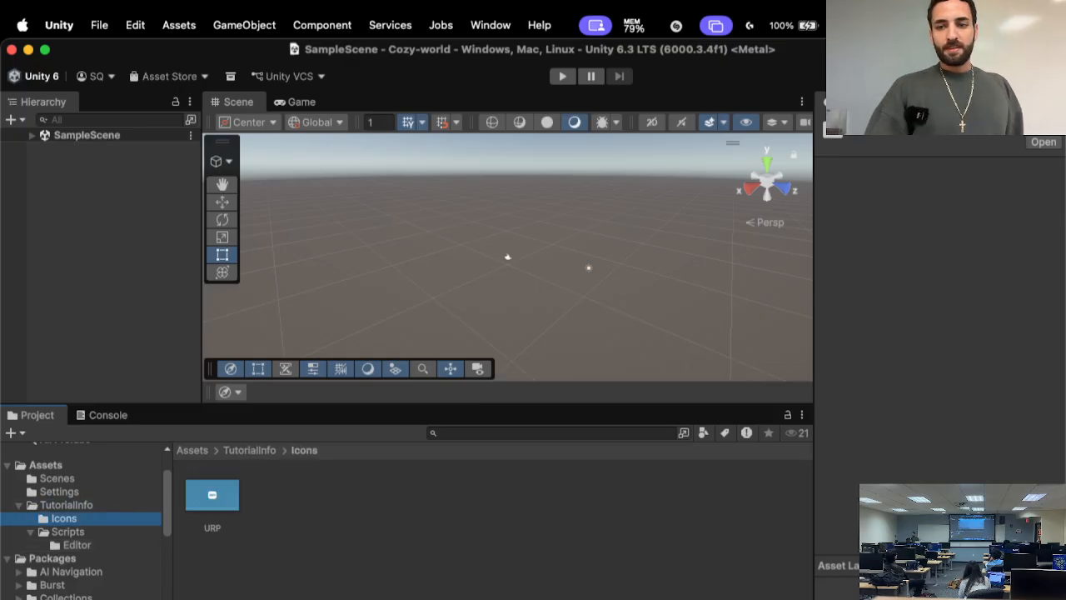
- Restore the editor layout with Scene stacked above Game, and set the Project window to One Column Layout again
left_click(1031, 75)
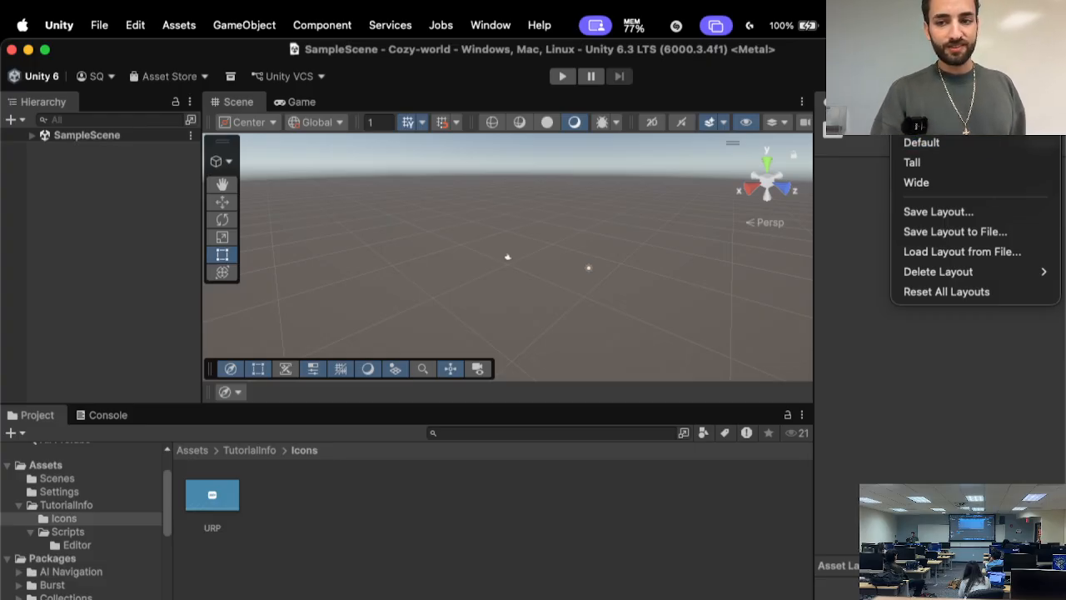
left_click(922, 102)
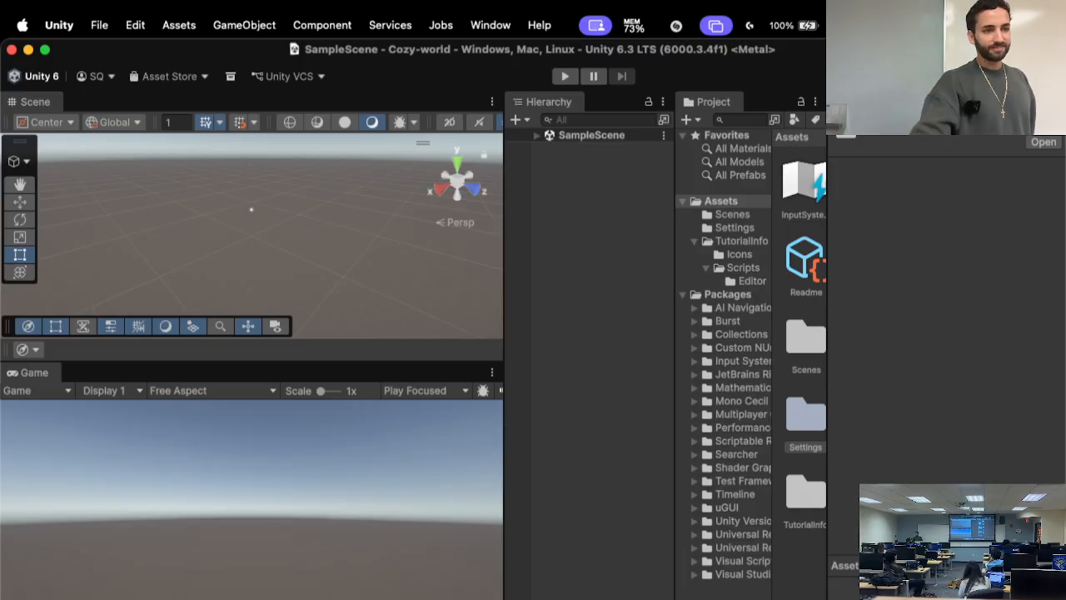
right_click(742, 106)
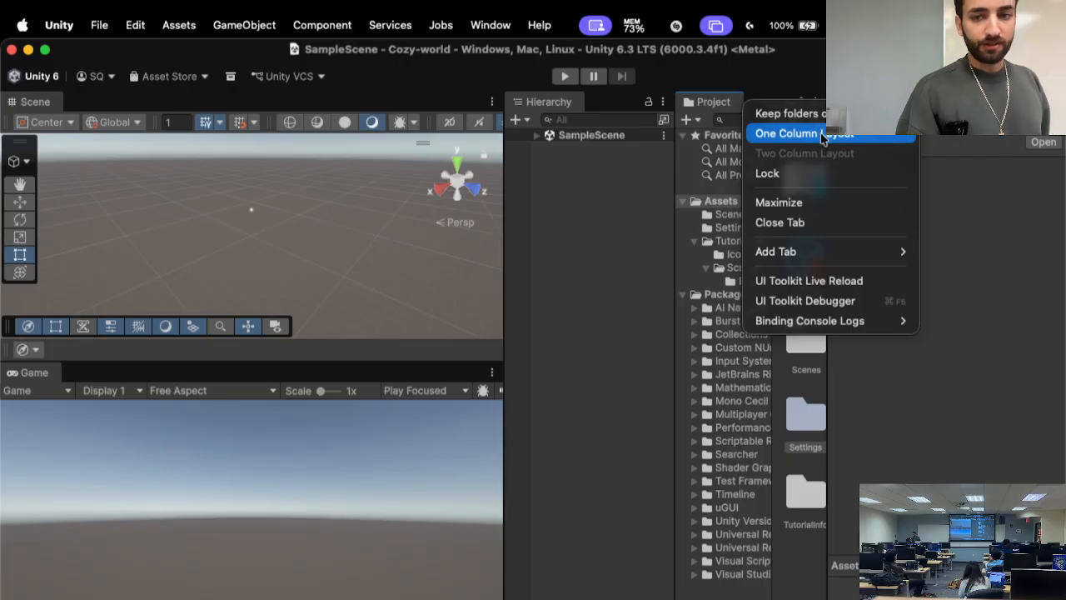
left_click(788, 133)
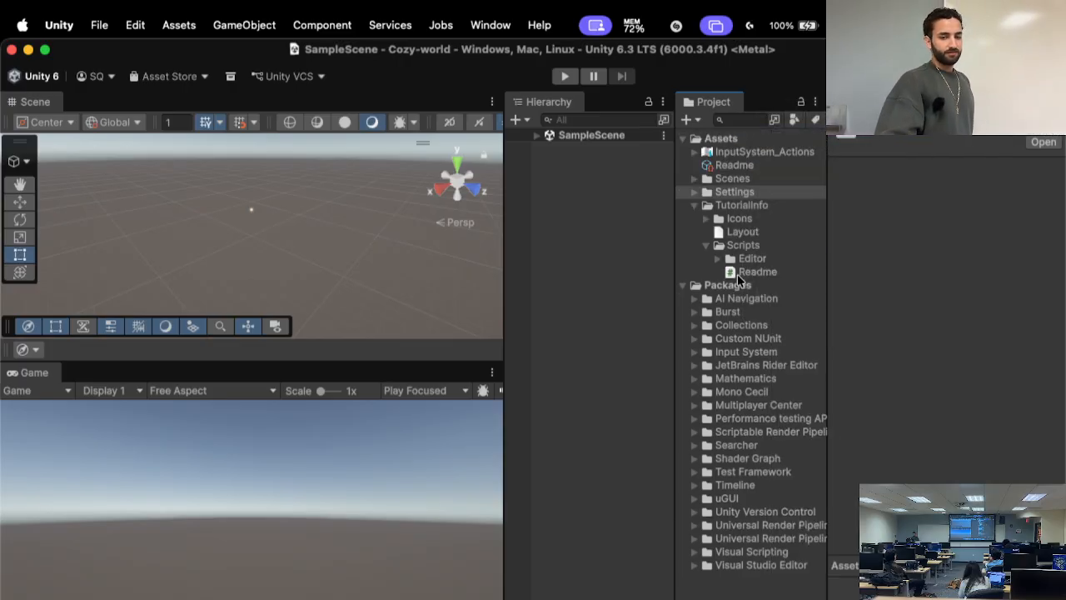
- Inspect the Readme script in TutorialInfo's Scripts folder, and go back up the Assets tree to expand the Scenes folder
left_click(737, 274)
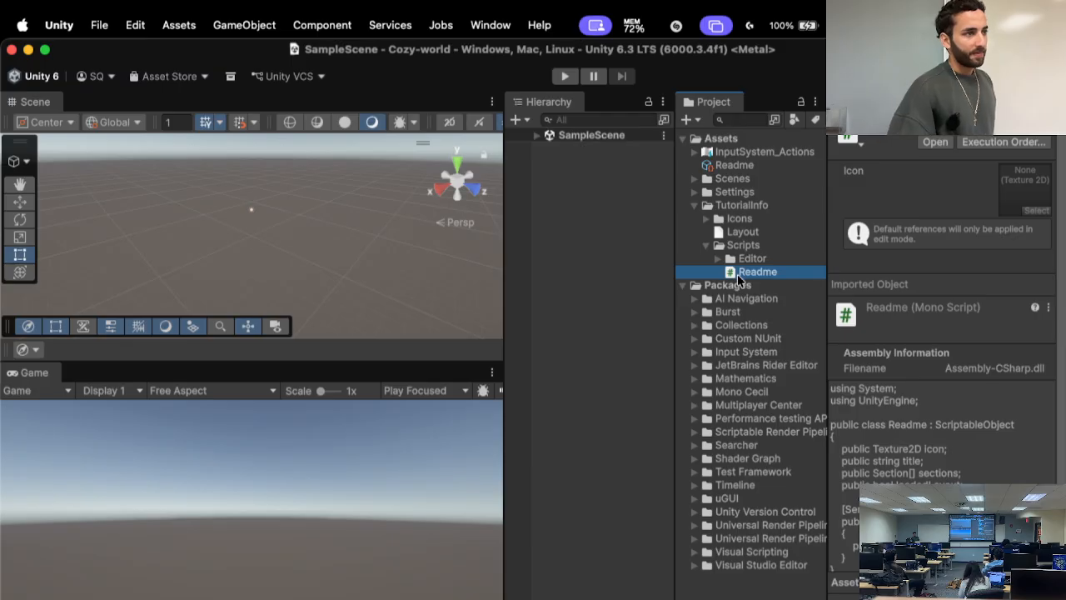
key("Up")
key("Up")
key("Up")
key("Up")
key("Up")
key("Up")
key("Up")
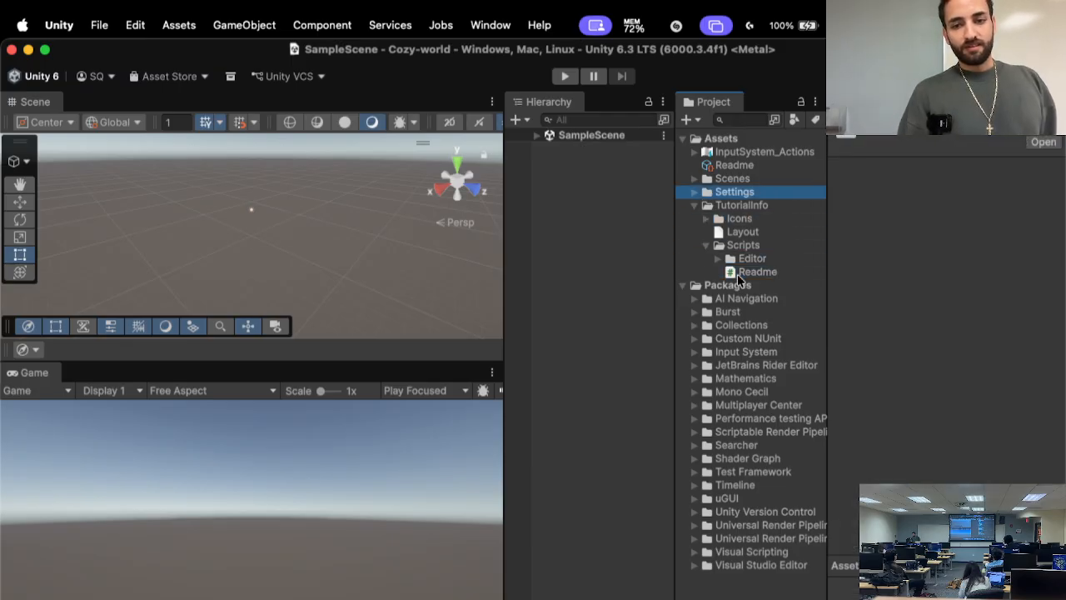
key("Right")
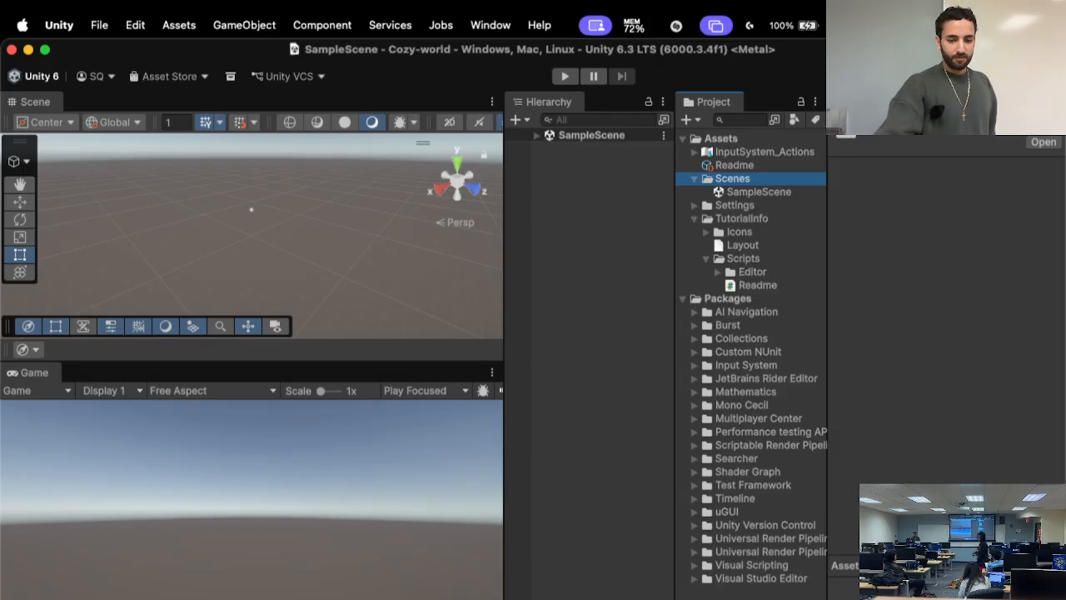
- Switch to the Canva slides in Chrome, view the slide following Cozy Asset Package, and return to Unity
key("super+Tab")
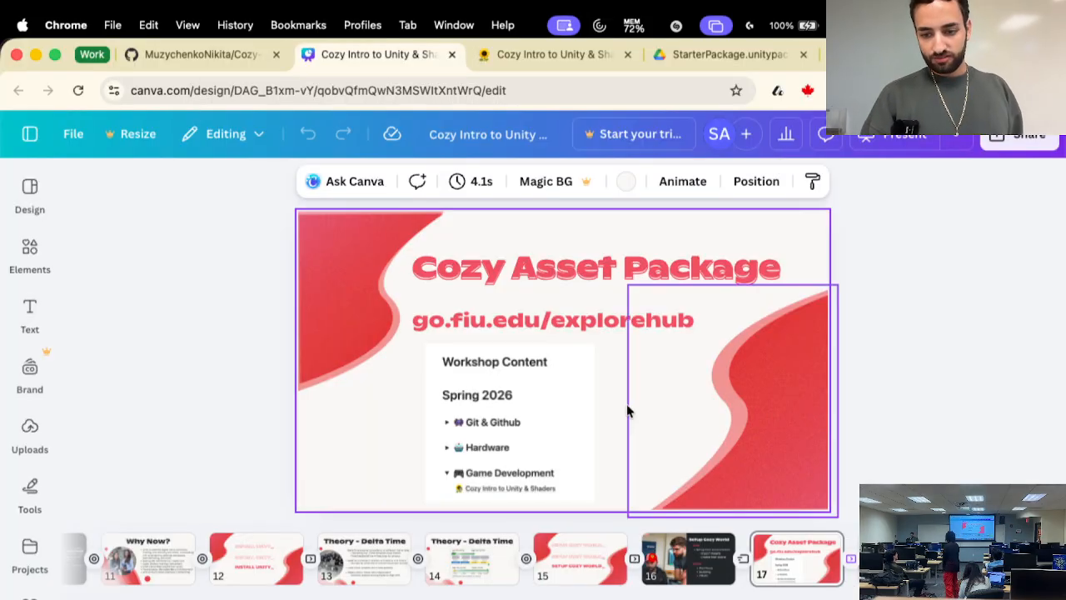
left_click(905, 558)
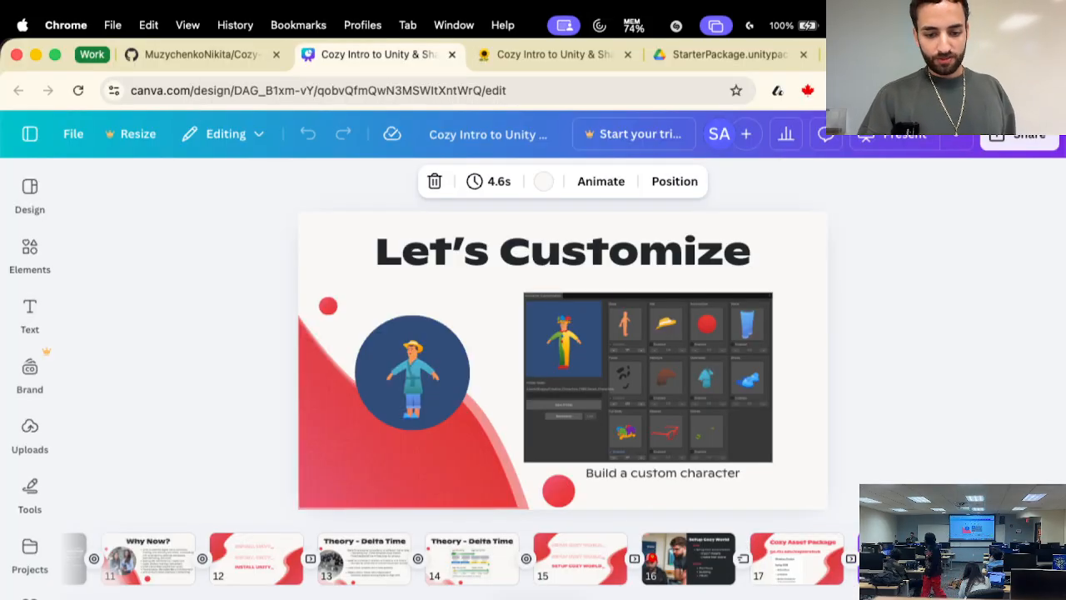
key("super+Tab")
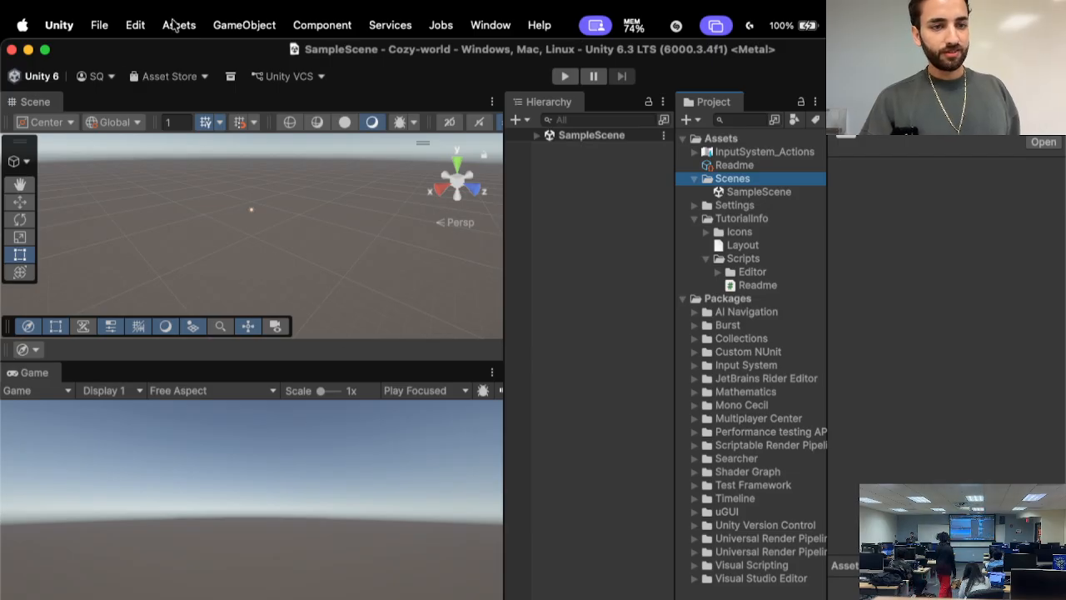
- Import all items of the custom package StarterPackage (1).unitypackage from the Downloads folder into the project
left_click(173, 25)
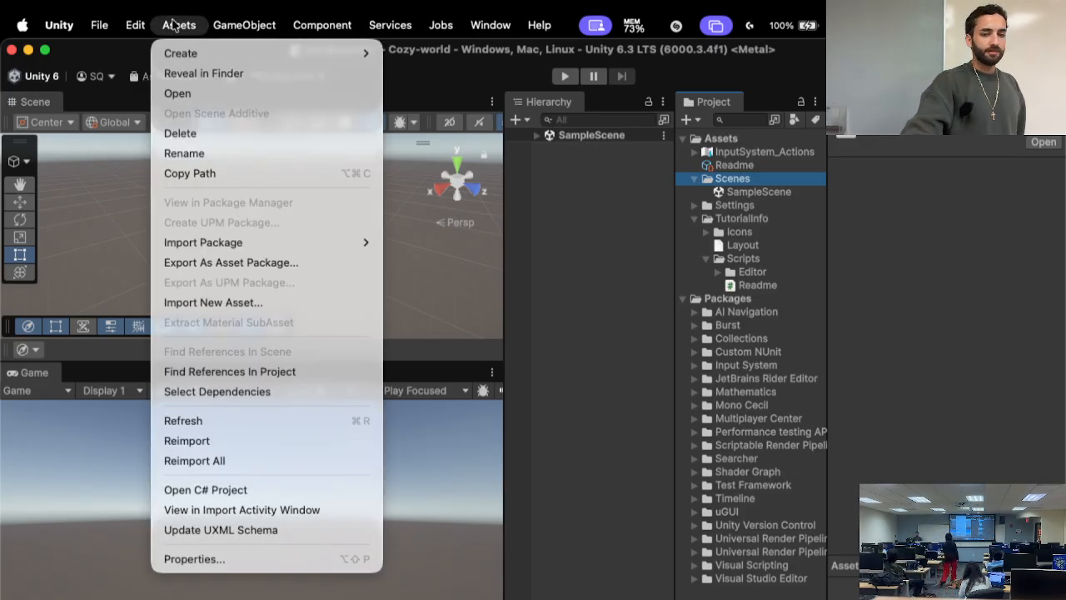
mouse_move(298, 241)
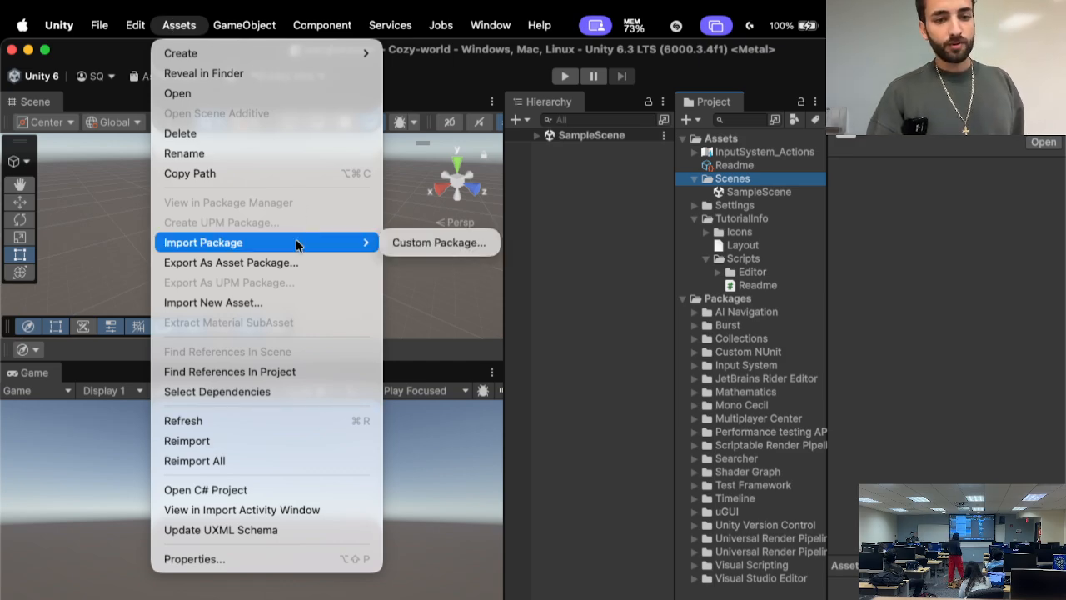
left_click(438, 242)
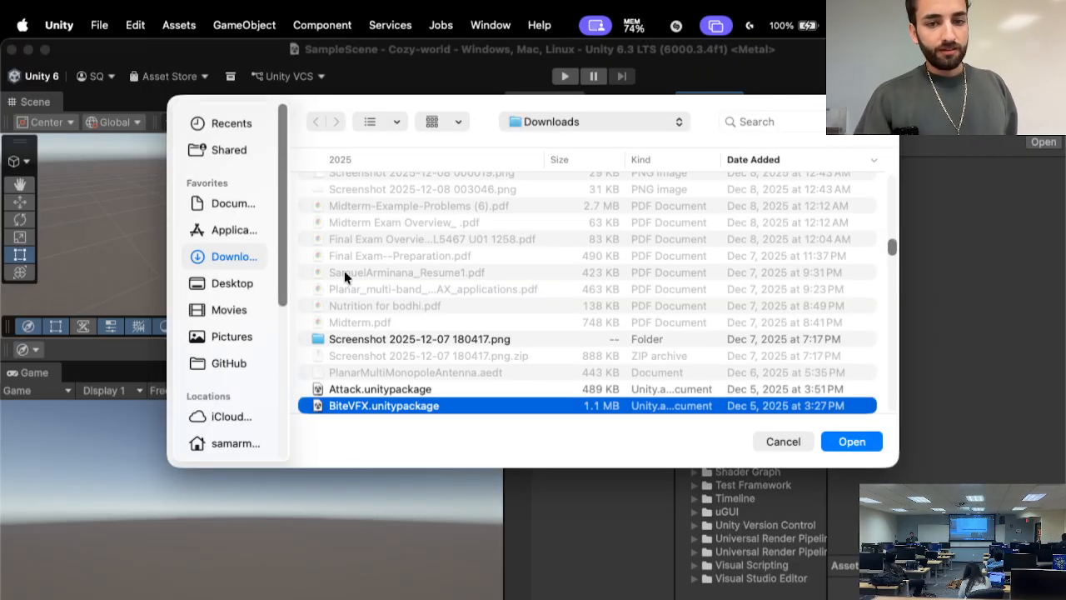
scroll(344, 273, "up", 15)
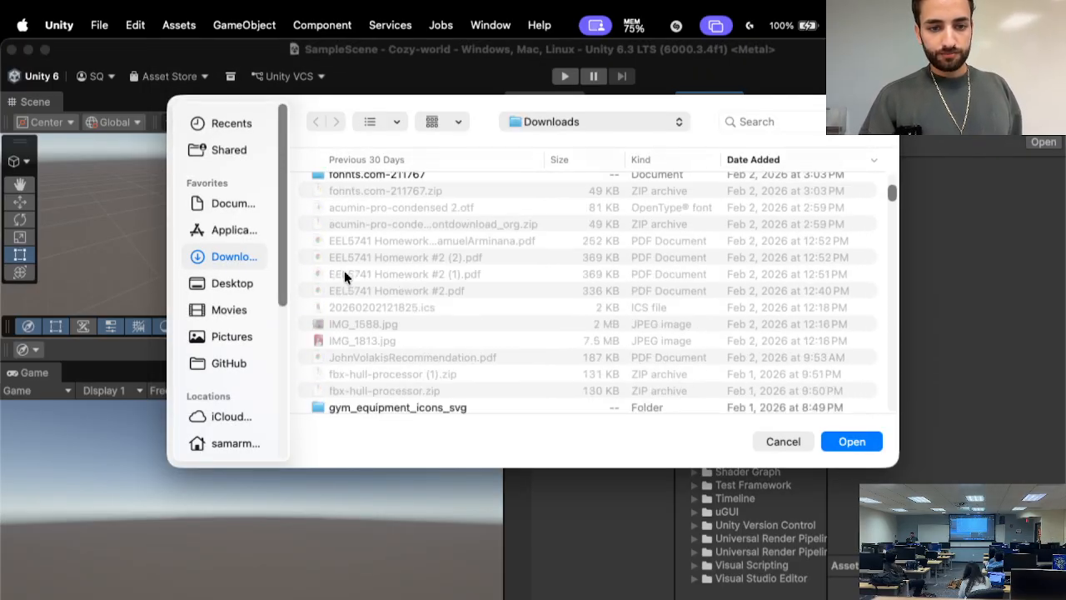
scroll(344, 271, "up", 10)
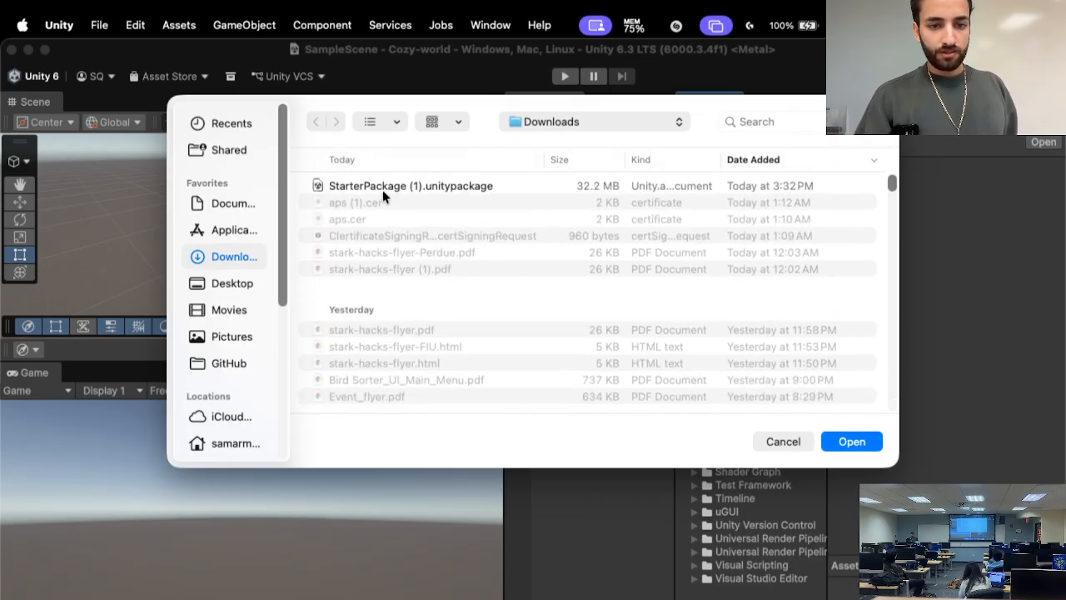
left_click(382, 187)
double_click(381, 187)
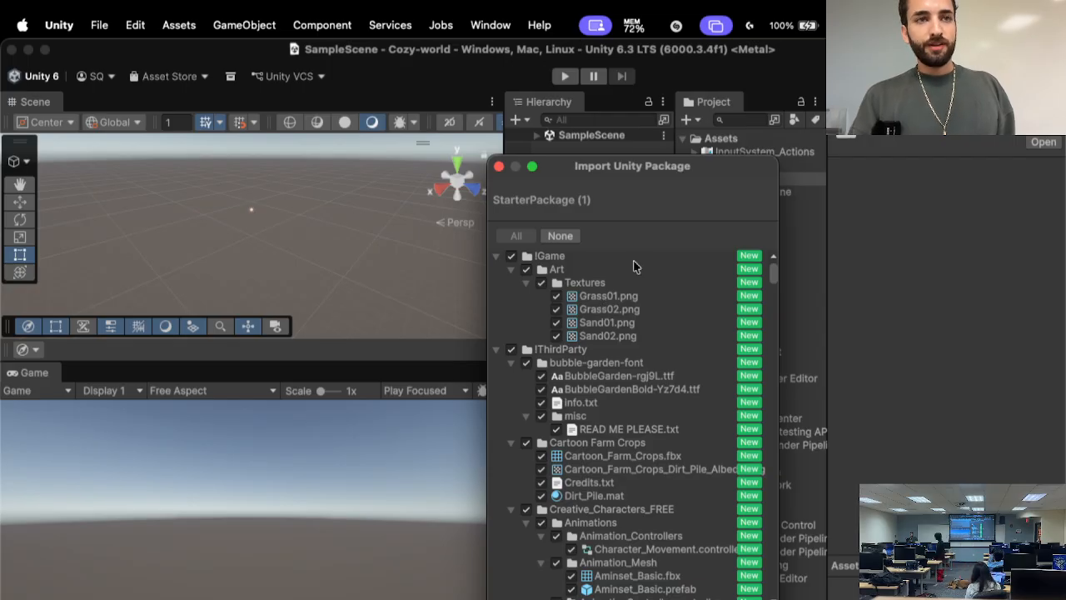
left_click_drag(652, 173, 472, 102)
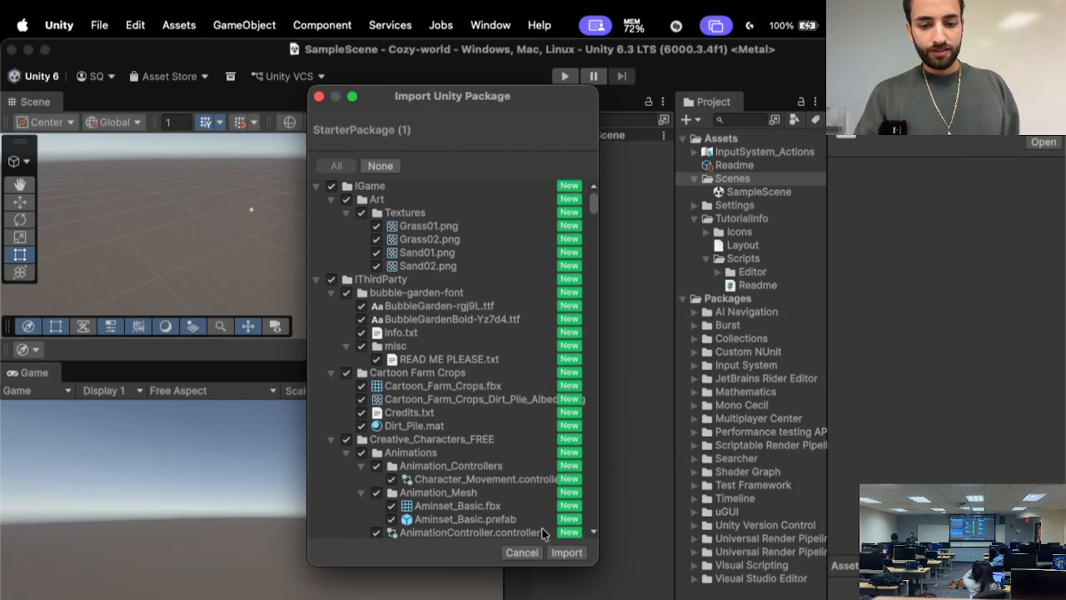
left_click(581, 558)
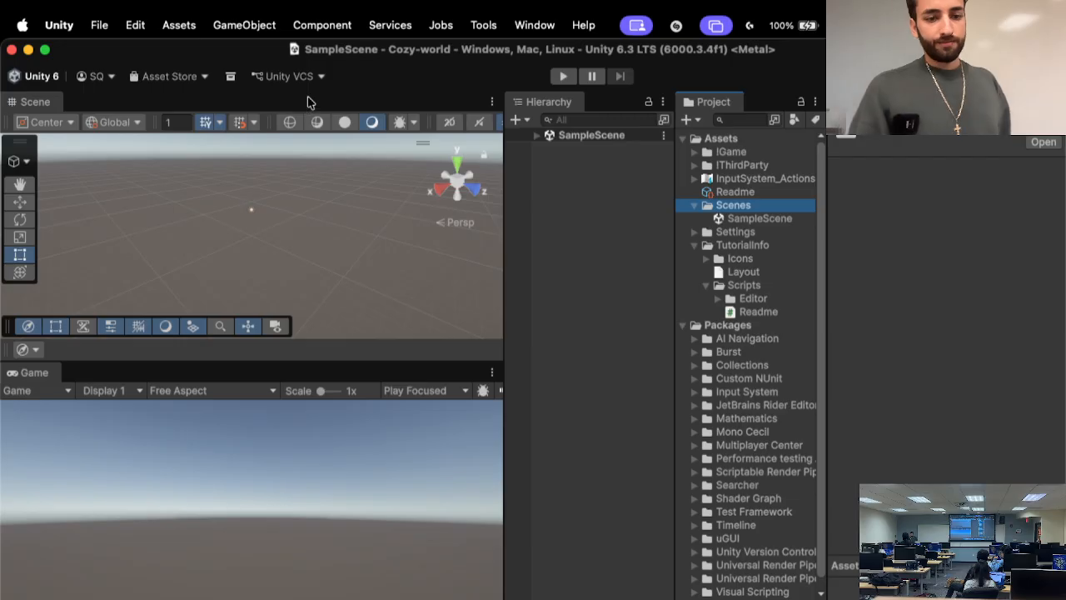
- Open the Console window to see the messages logged by the package import
left_click(534, 25)
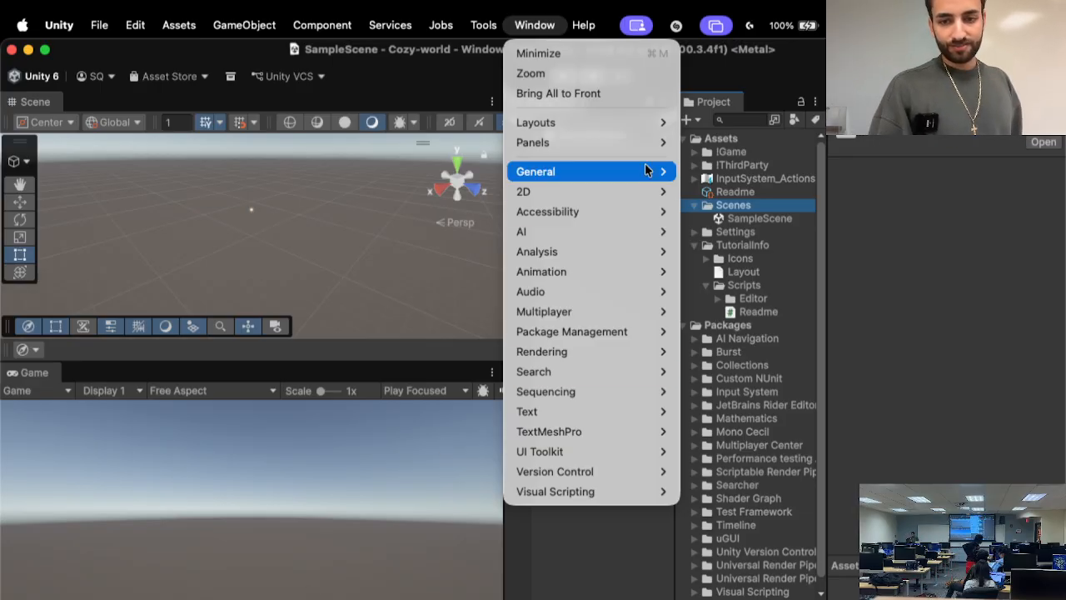
mouse_move(646, 167)
left_click(716, 275)
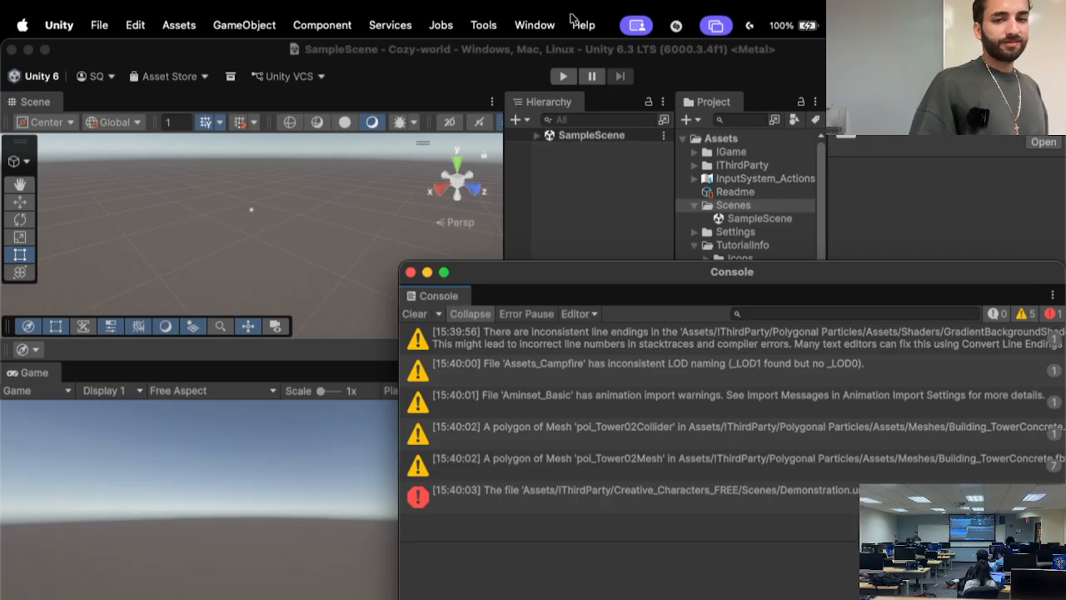
- Bring up the Console window again from the editor's general windows
left_click(534, 25)
mouse_move(621, 172)
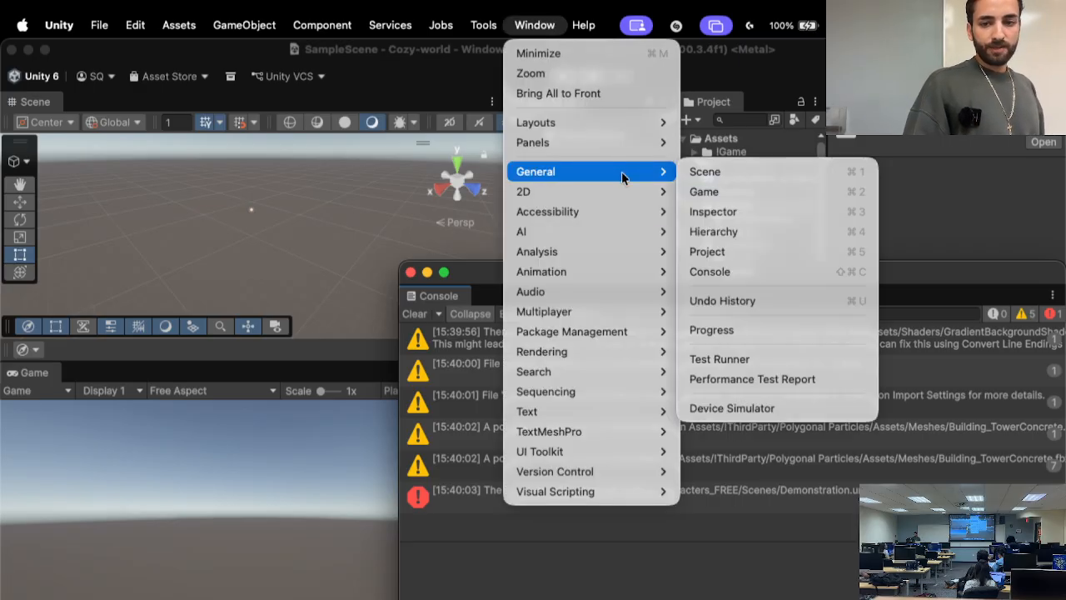
left_click(728, 278)
- Switch to the Canva slides in Chrome, return to the Cozy Asset Package slide and select its go.fiu.edu/explorehub text
key("super+Tab")
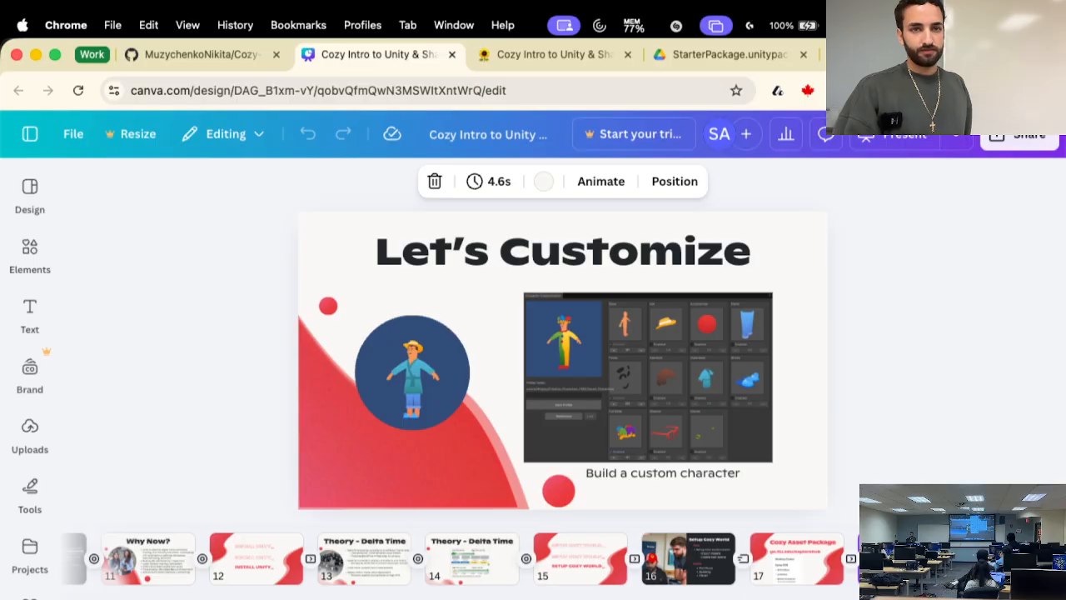
scroll(541, 415, "up", 2)
scroll(539, 411, "up", 6)
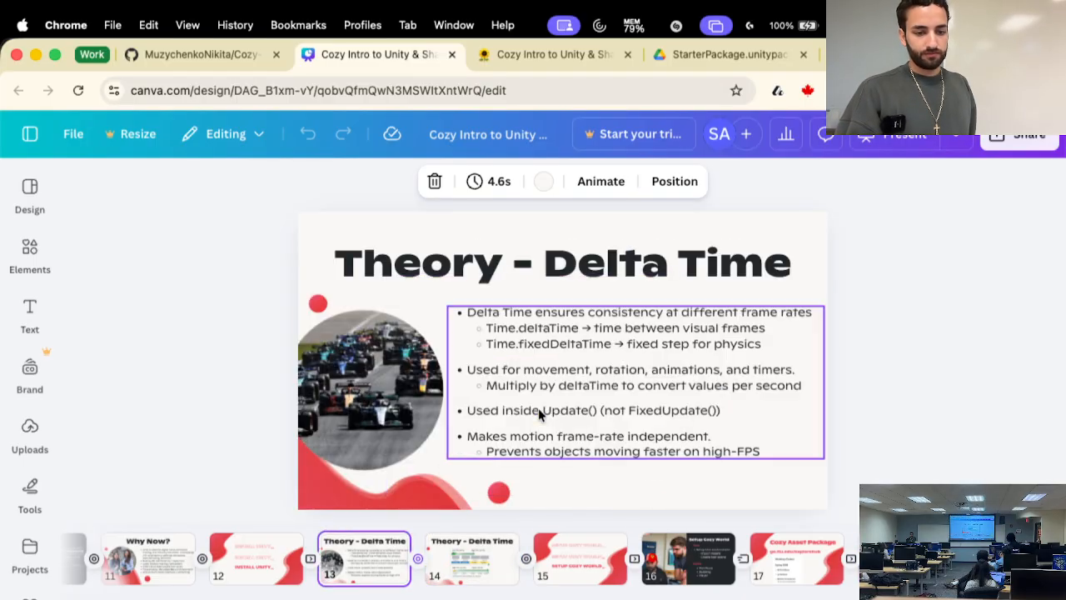
scroll(539, 412, "down", 3)
scroll(538, 412, "down", 4)
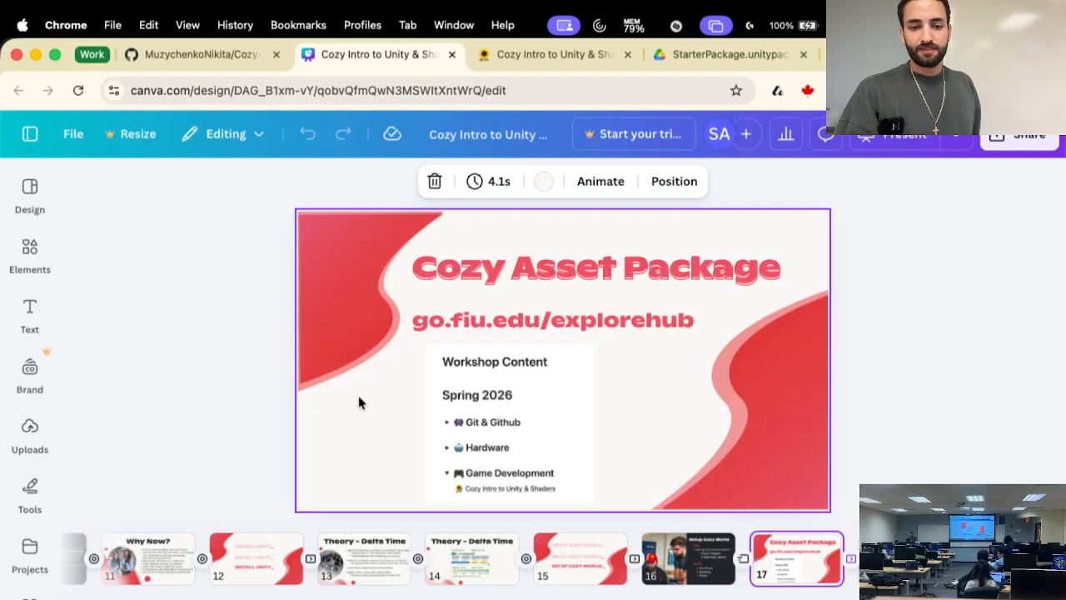
left_click(457, 329)
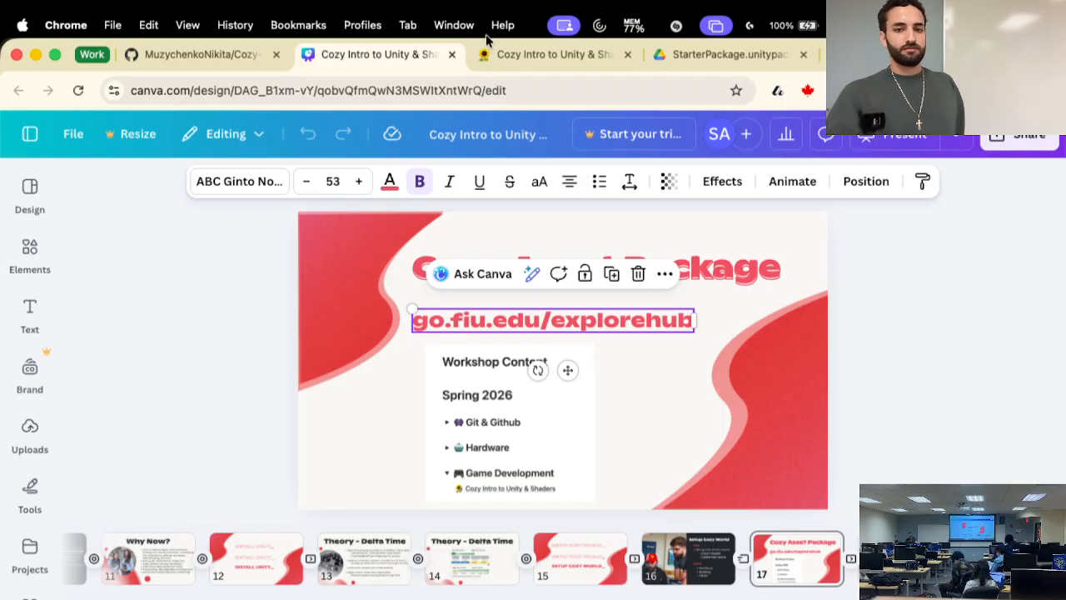
- Go back from the Cozy Intro to Unity & Shaders Notion page to Explore Hub and view its Game Development content
left_click(551, 54)
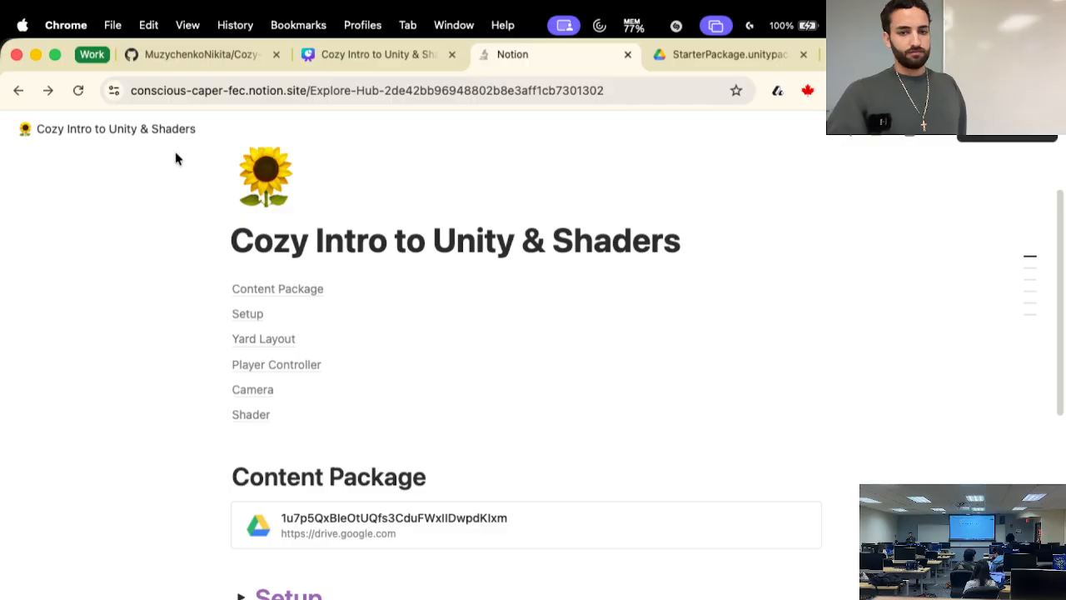
scroll(175, 154, "down", 1)
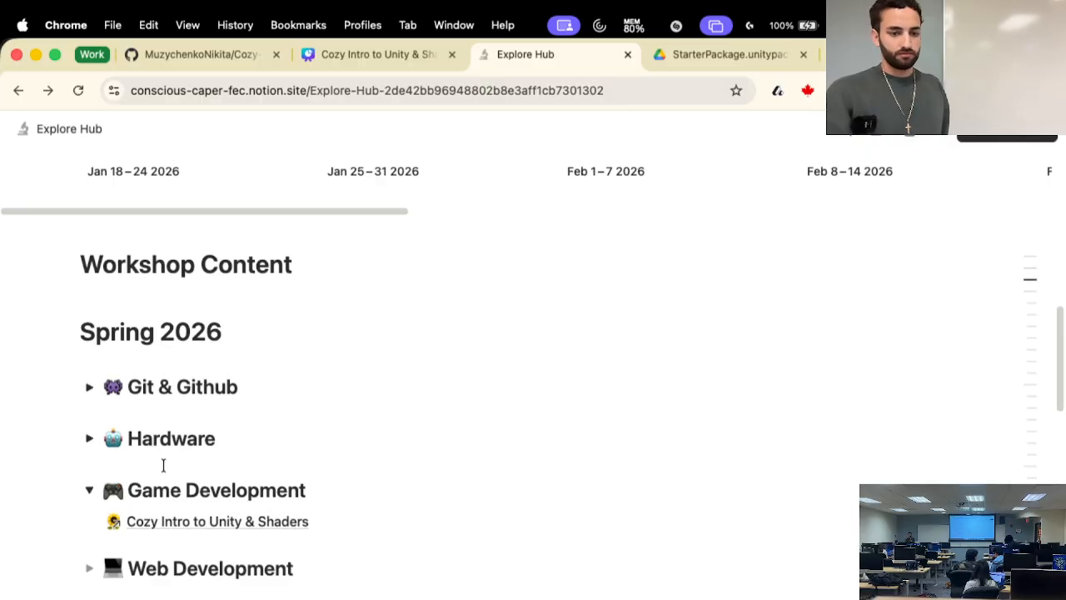
mouse_move(229, 518)
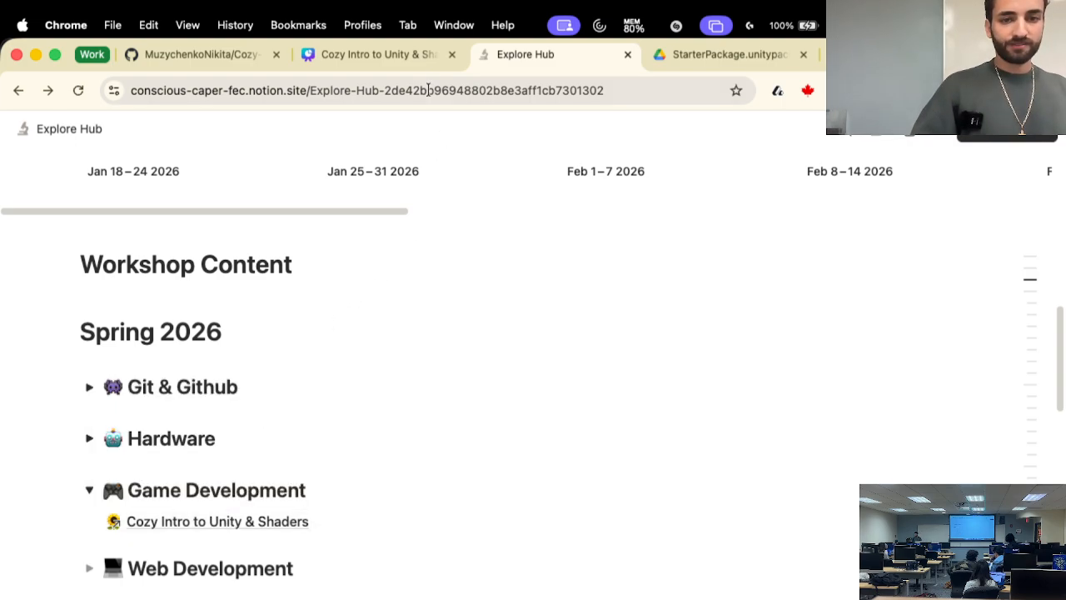
- Preview the Cozy Intro to Unity & Shaders entry on Explore Hub, and view the StarterPackage.unitypackage file page in Google Drive
left_click(421, 56)
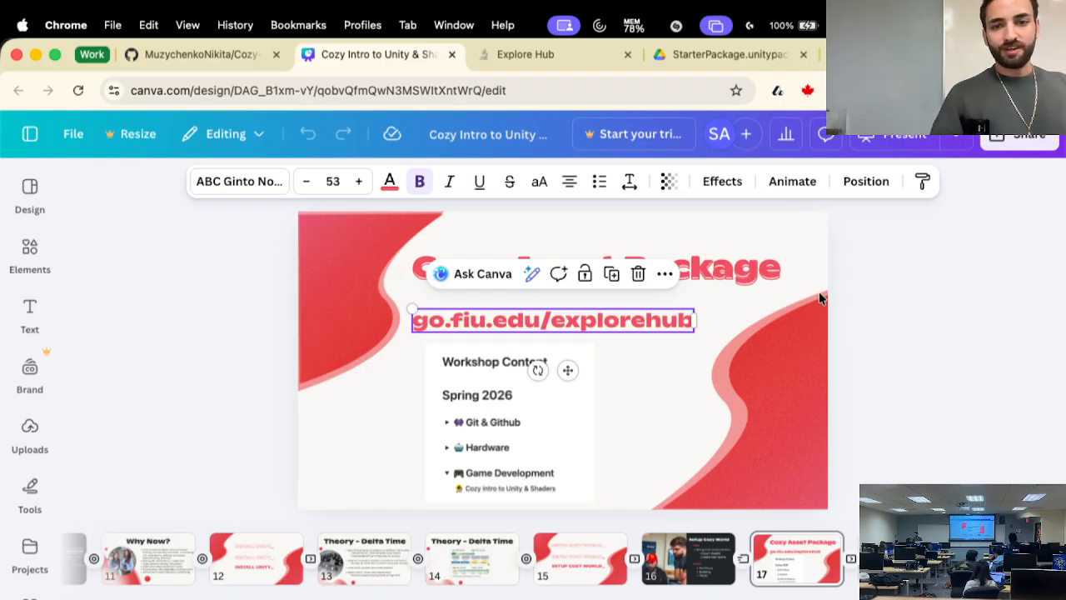
left_click(546, 60)
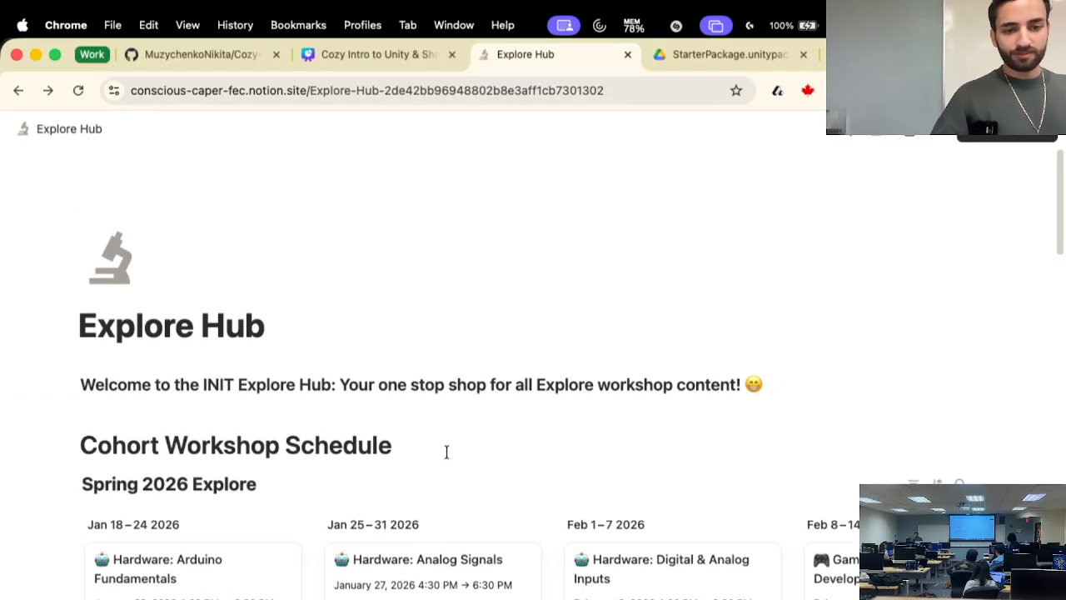
scroll(445, 450, "down", 10)
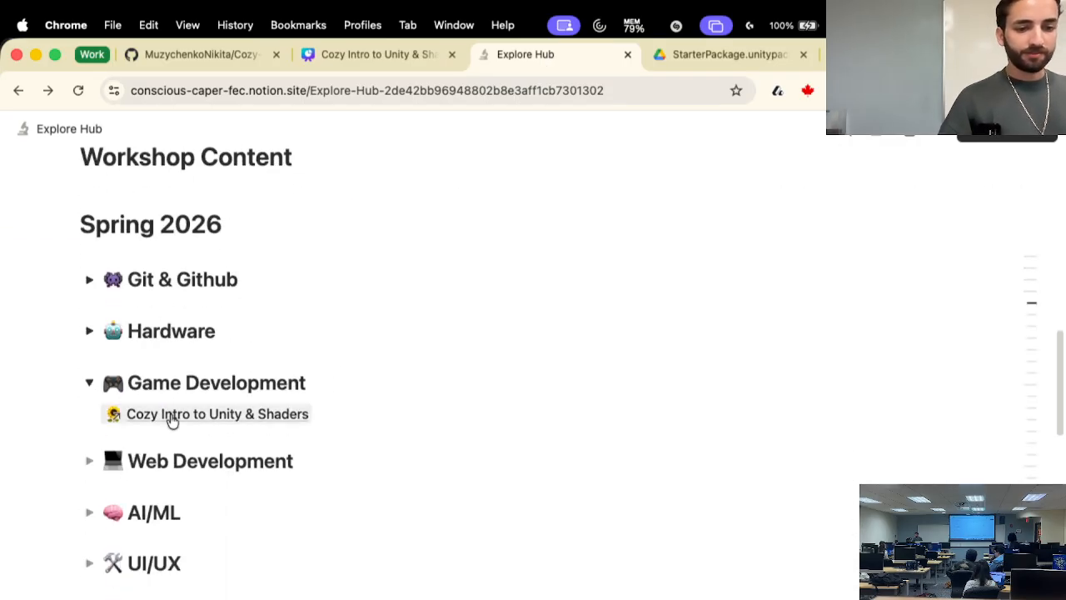
mouse_move(172, 419)
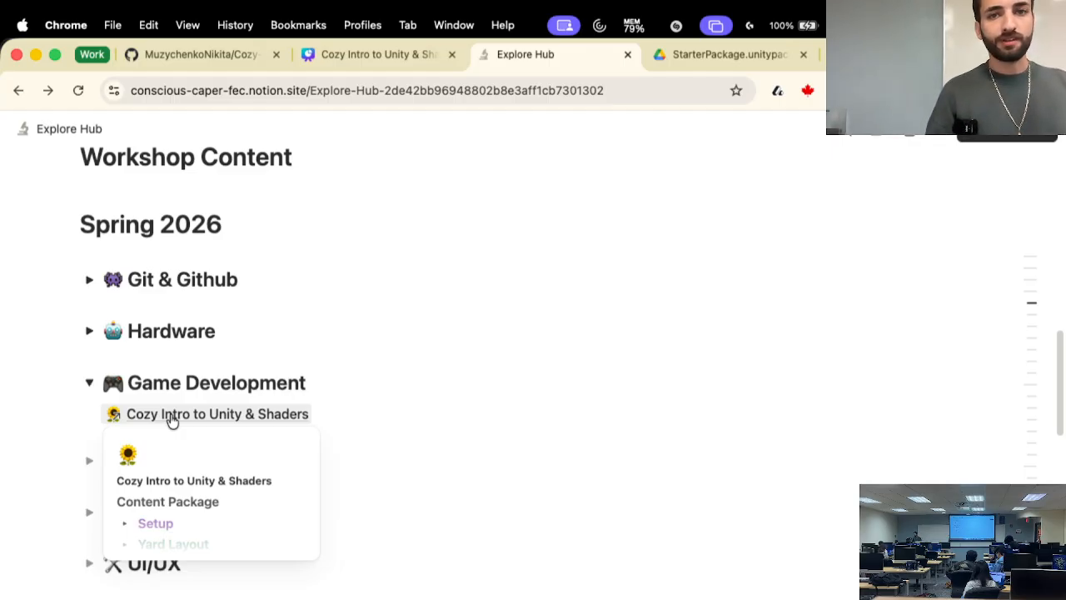
left_click(710, 65)
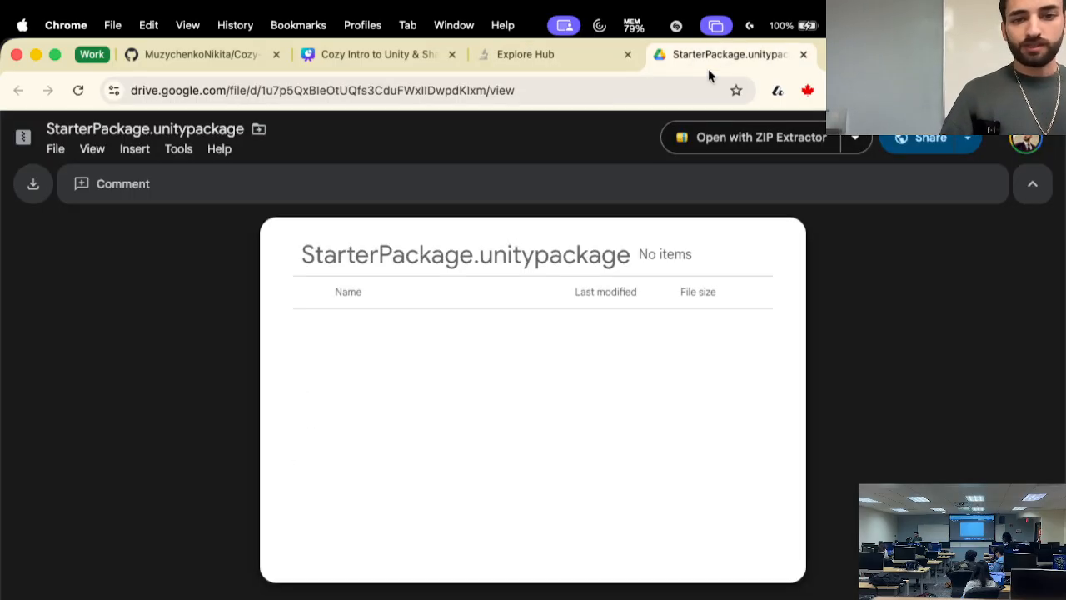
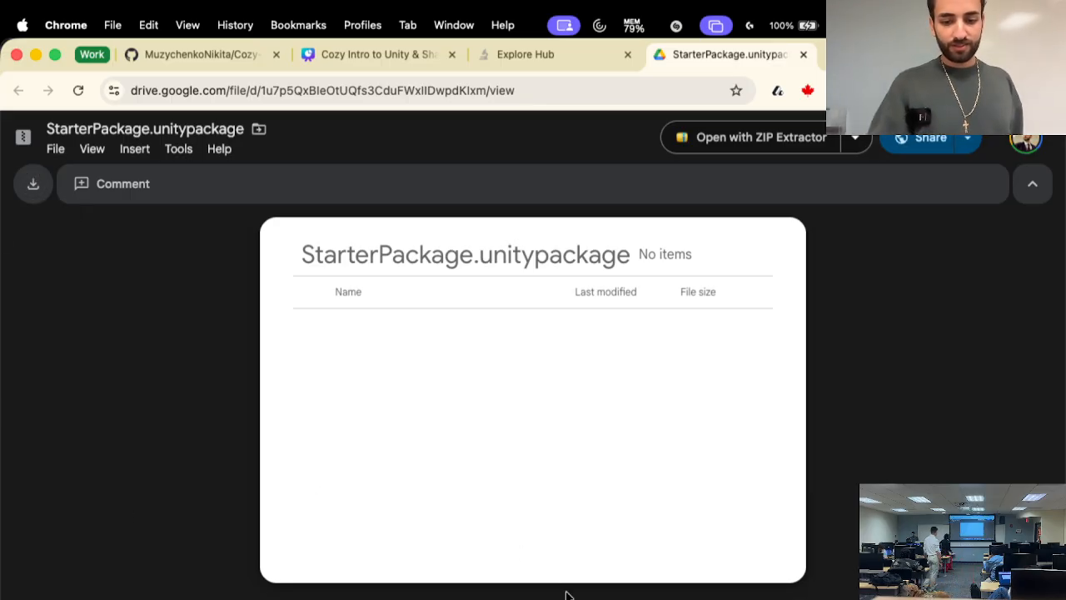
- Return to Unity, close the Console window and collapse the Assets folder in the project tree
key("super+Tab")
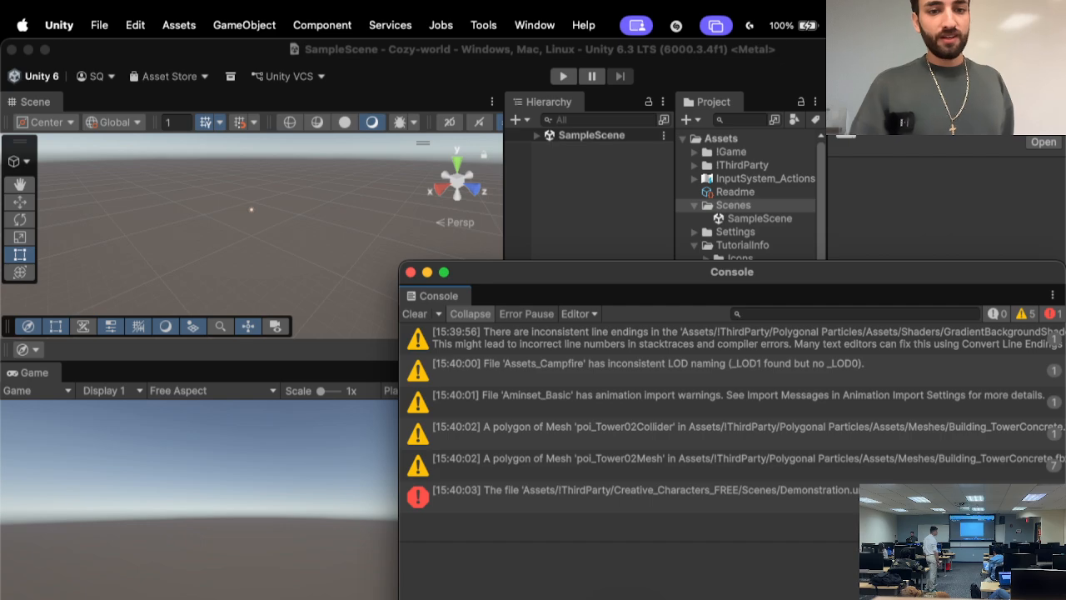
left_click(411, 273)
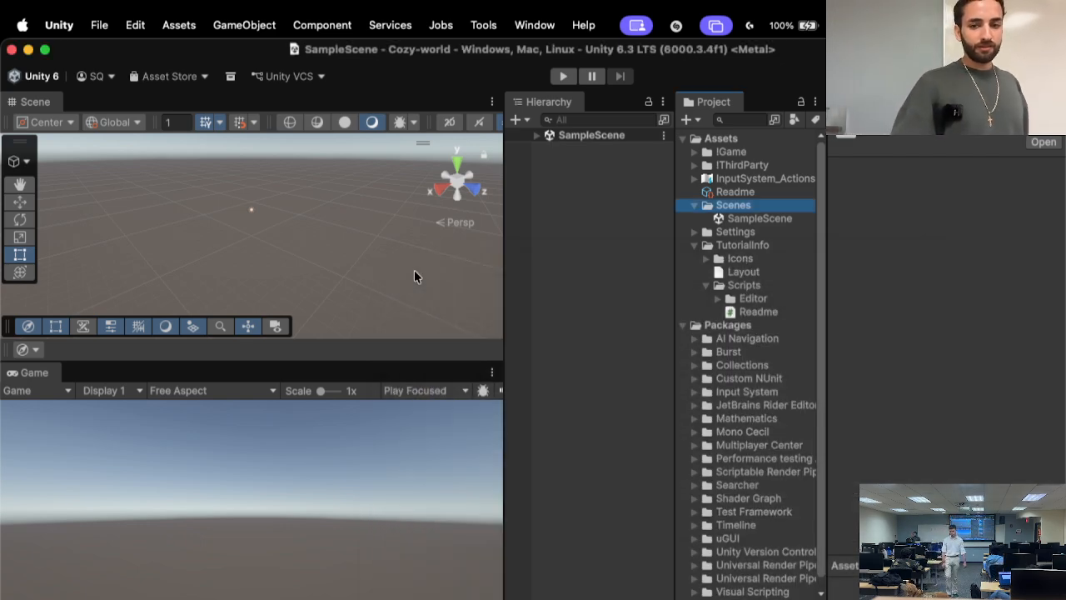
left_click(684, 138)
- Reveal the project's Packages folder in Finder and expand it to select manifest.json
right_click(704, 152)
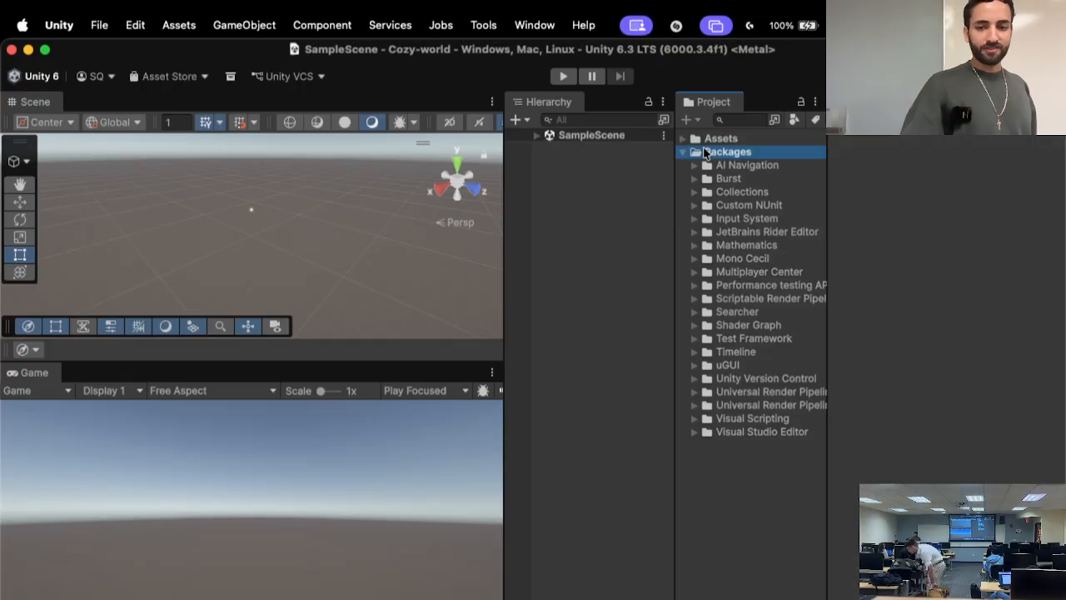
left_click(733, 133)
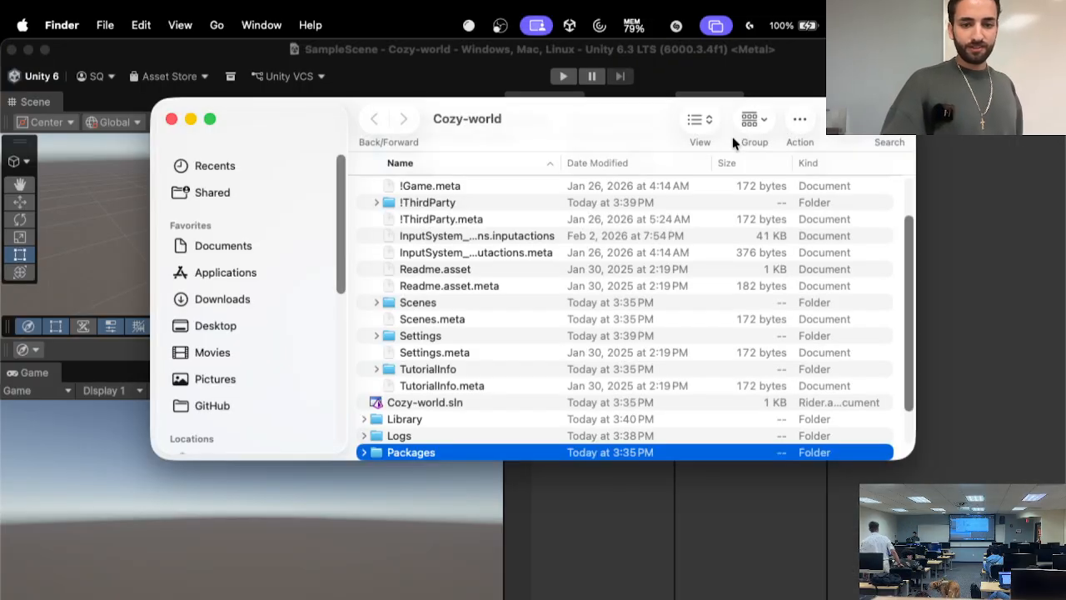
scroll(434, 321, "down", 2)
key("Right")
key("Down")
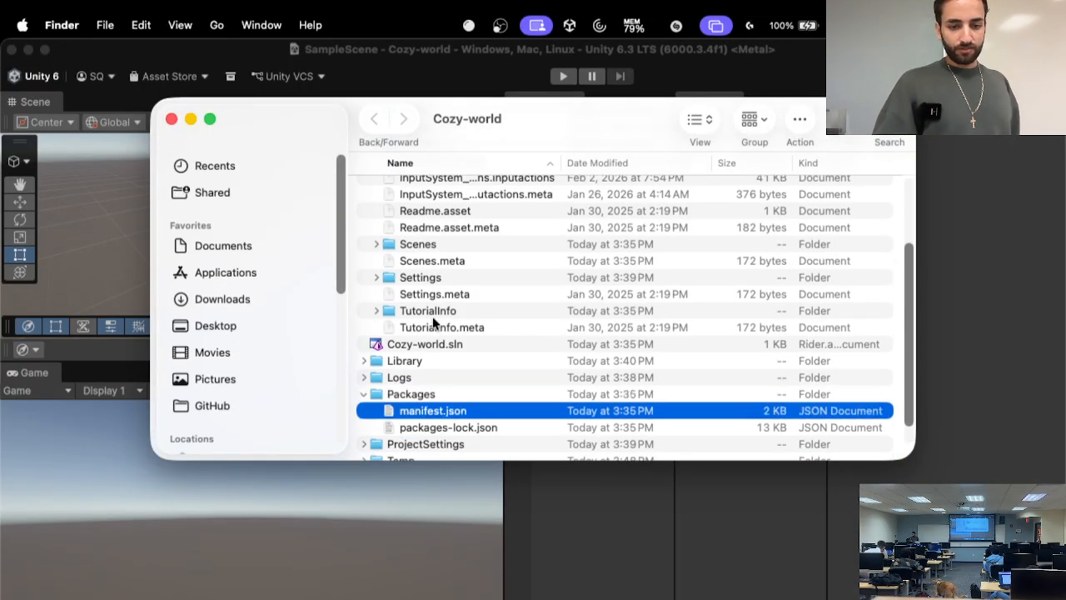
scroll(434, 324, "down", 2)
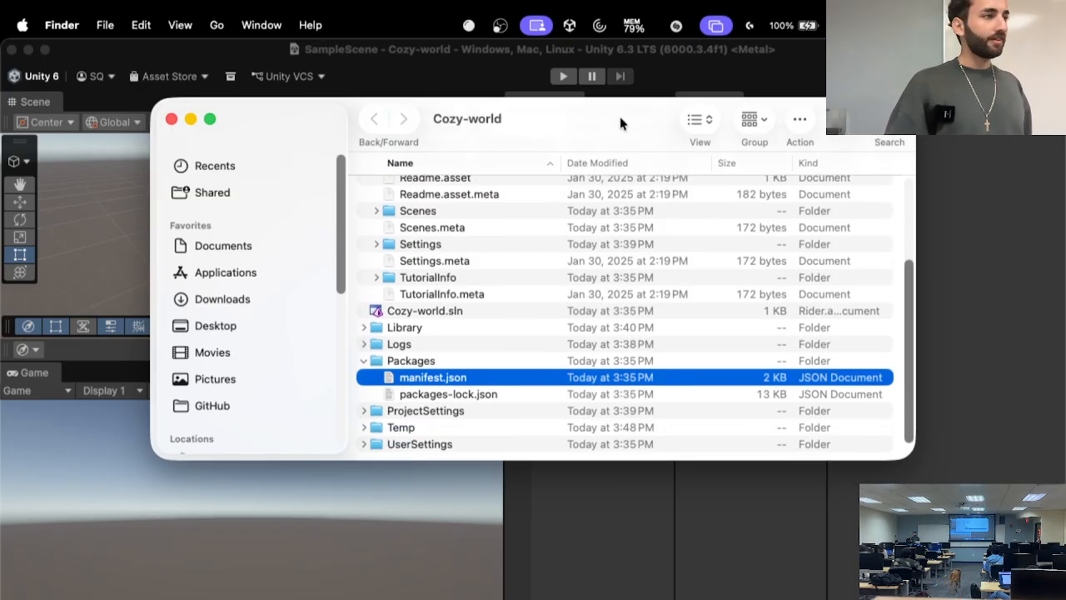
- Open manifest.json from the Packages folder in Xcode to view its dependencies
right_click(436, 380)
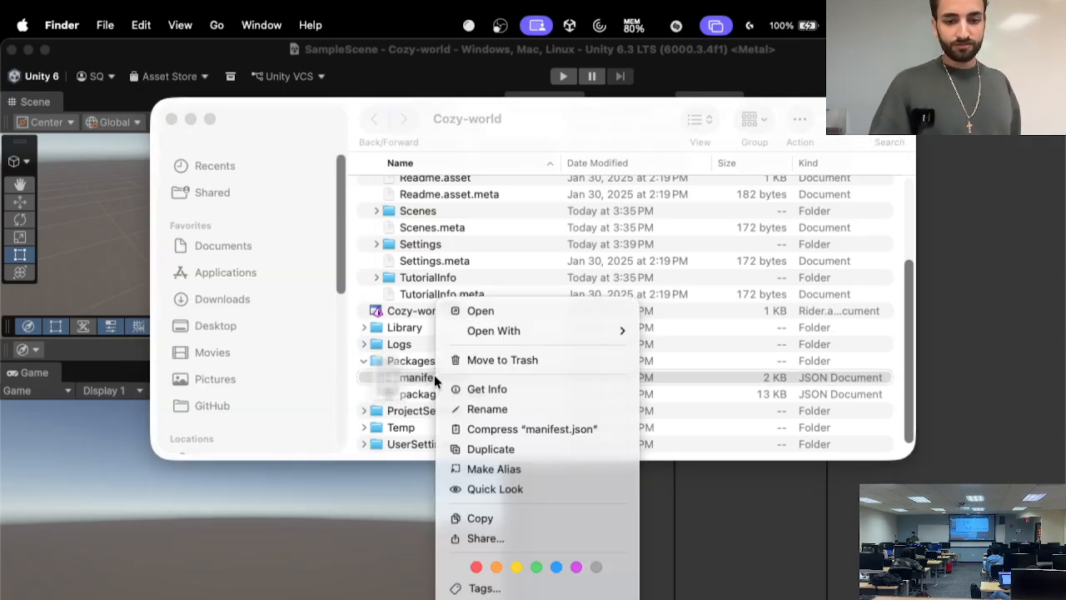
mouse_move(489, 334)
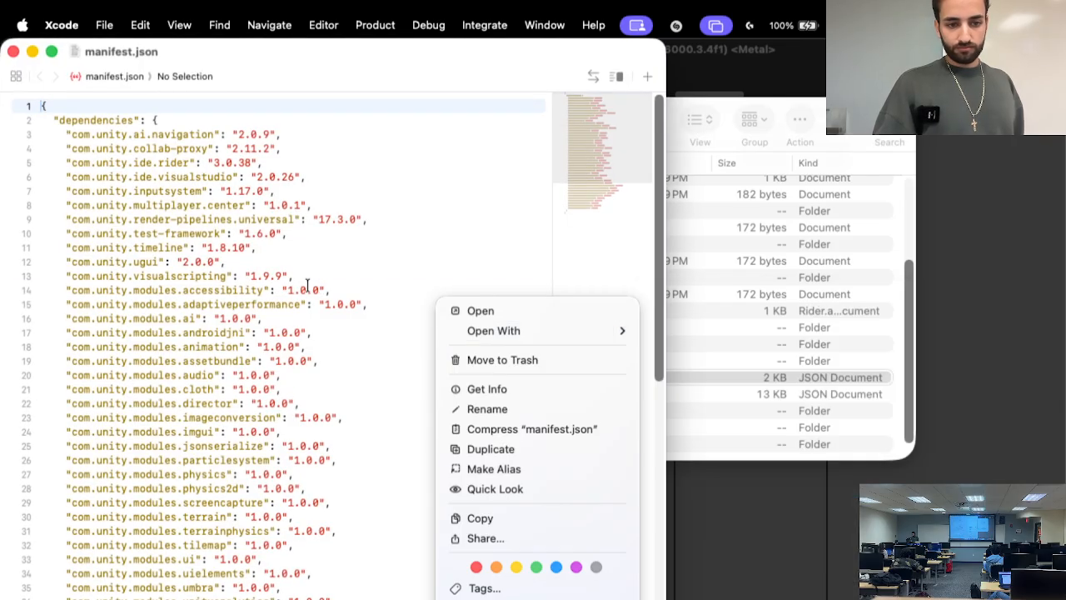
left_click(308, 285)
scroll(307, 285, "down", 2)
scroll(307, 286, "up", 3)
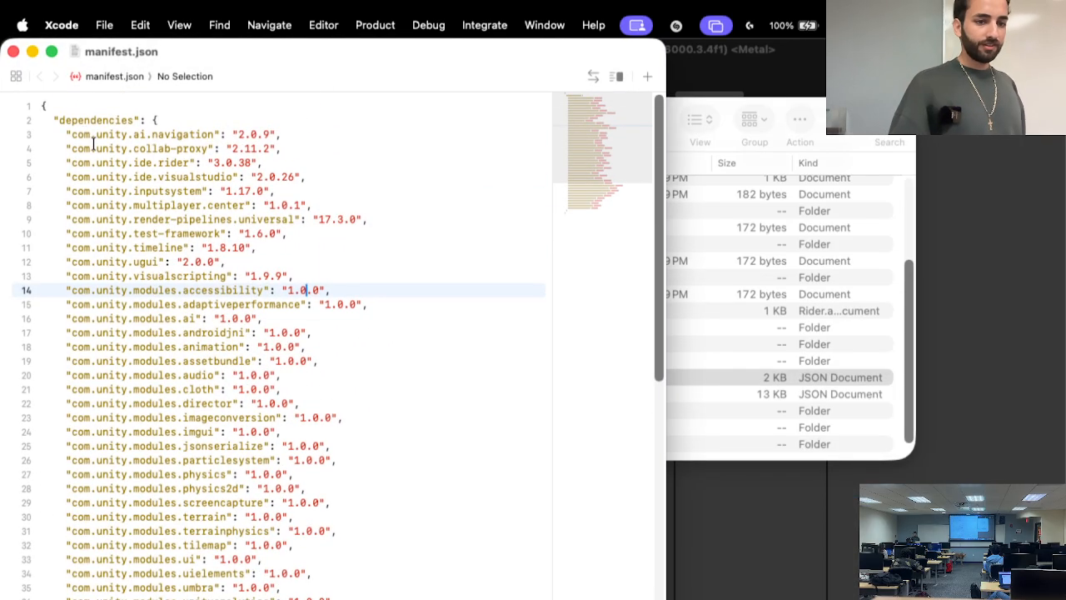
- Review the package and module entries through the end of manifest.json, and close the file
left_click_drag(70, 134, 401, 403)
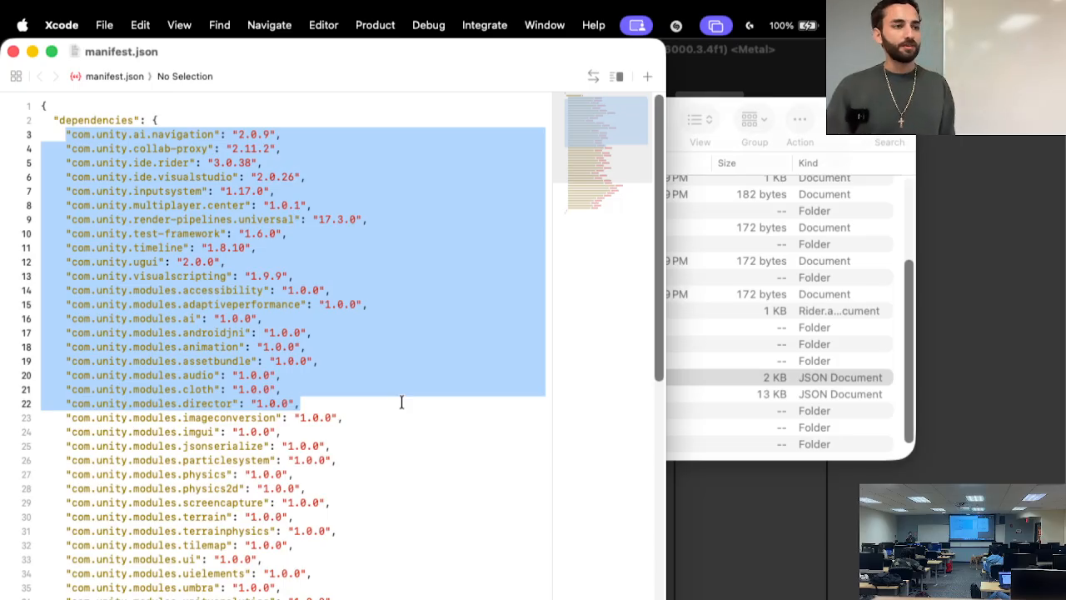
scroll(402, 403, "down", 5)
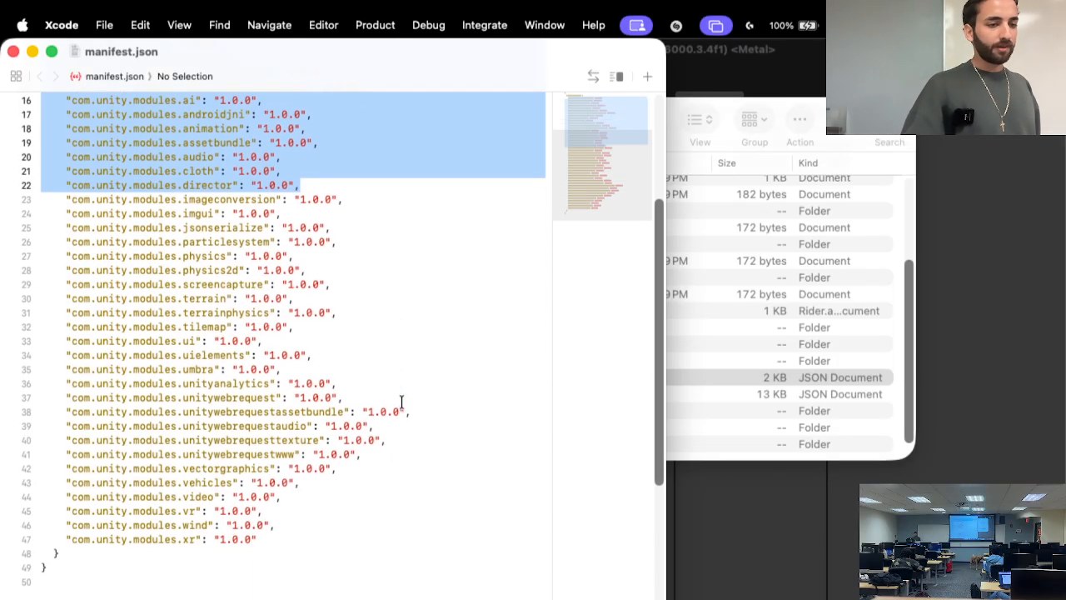
left_click(339, 341)
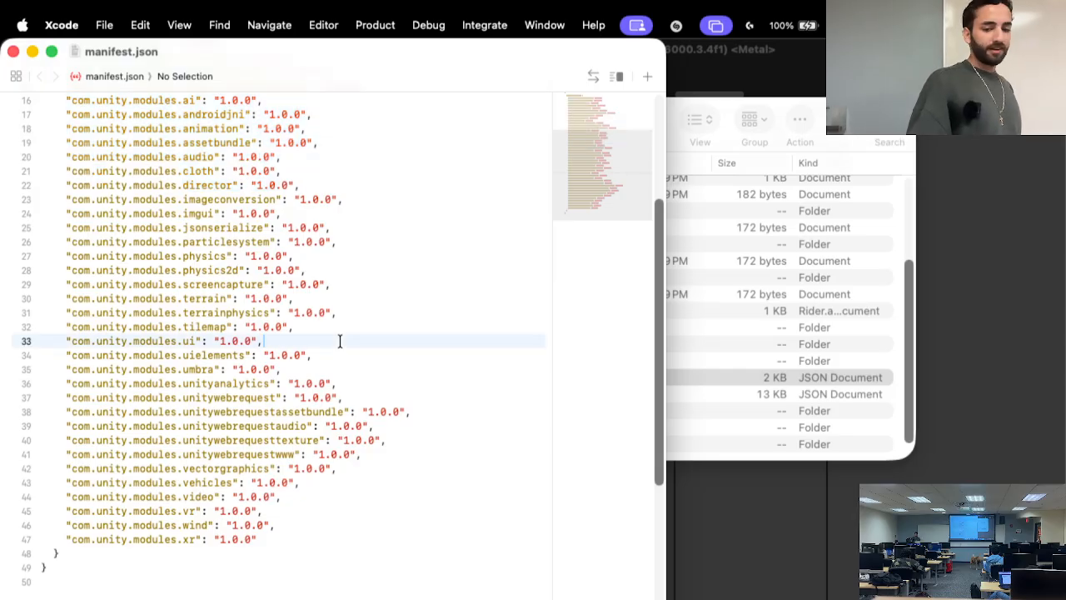
left_click(357, 327)
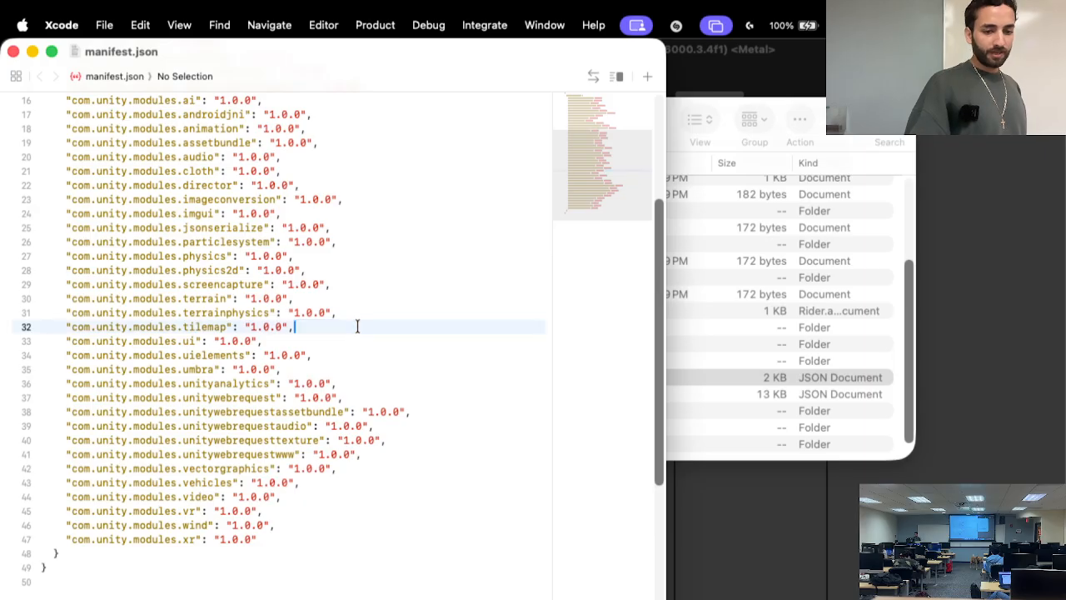
left_click(238, 451)
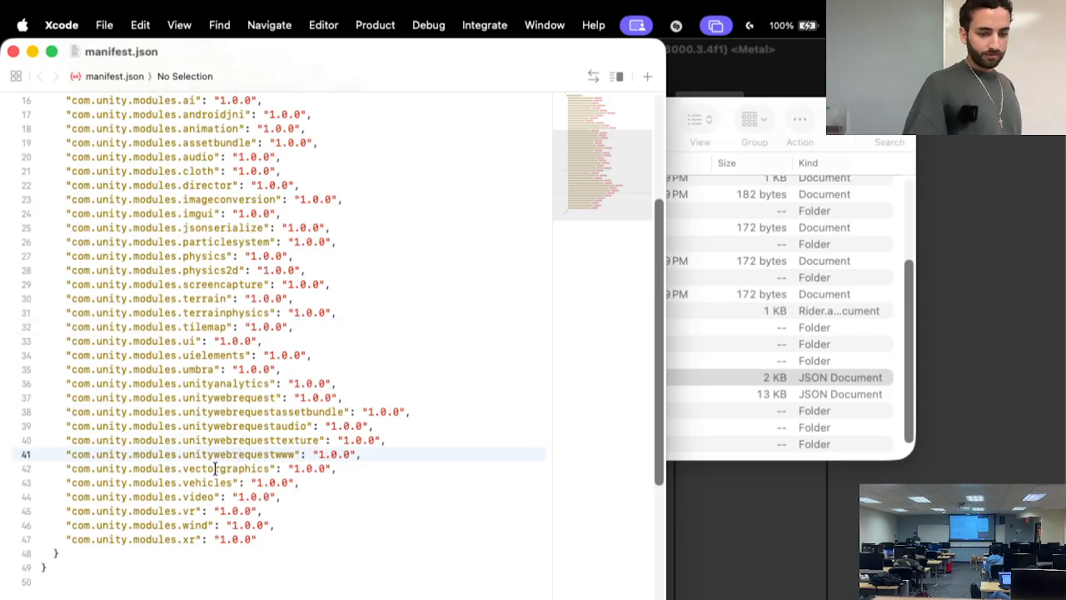
left_click(216, 468)
left_click(208, 486)
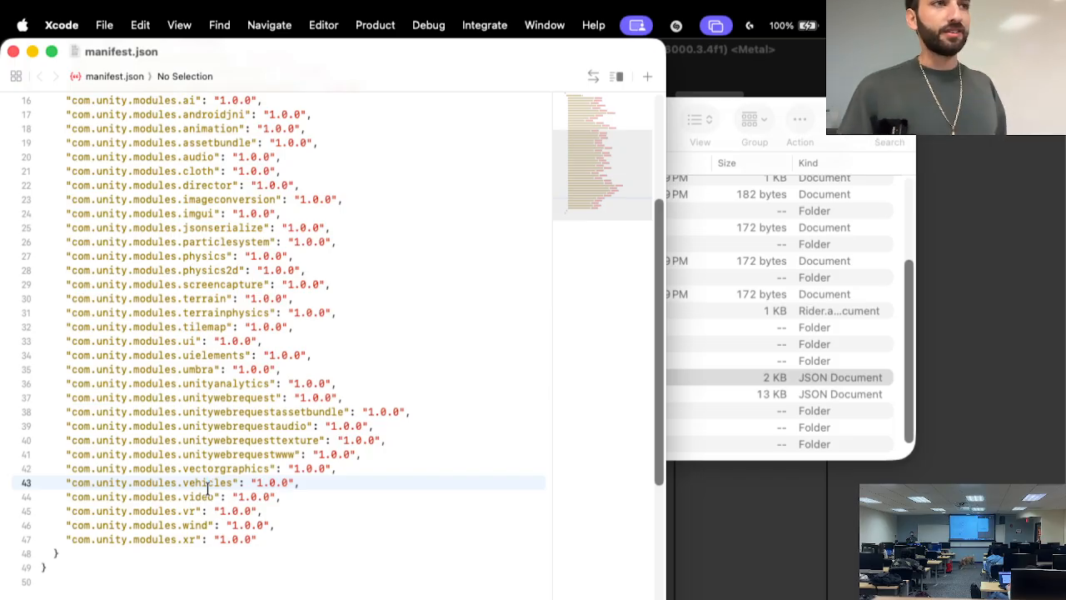
left_click(12, 51)
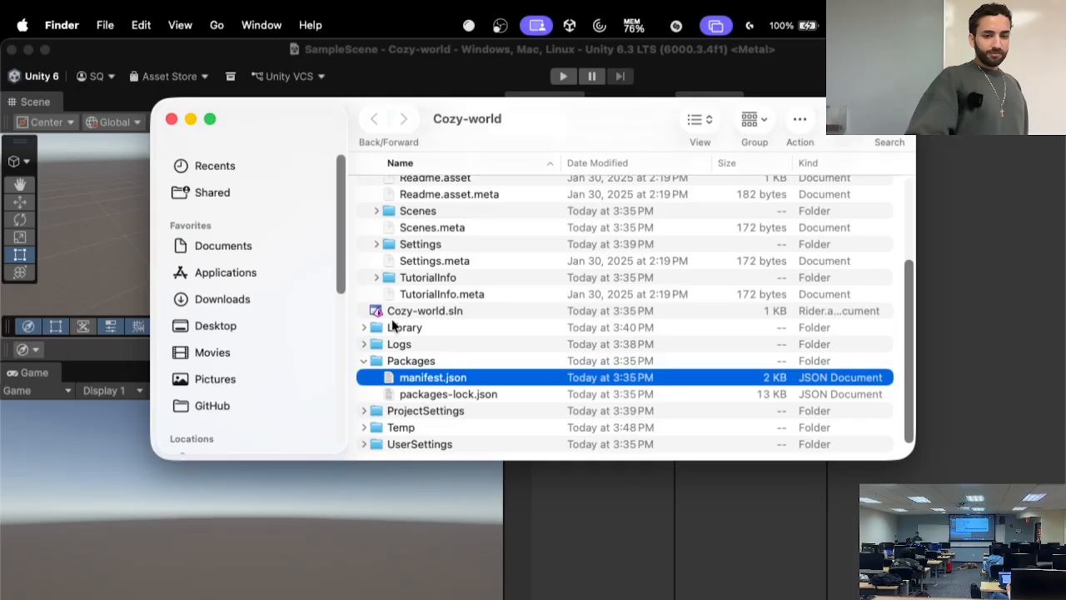
- Expand the Library folder of the Cozy-world project in Finder and step through its first items
key("Up")
key("Up")
key("Up")
key("Right")
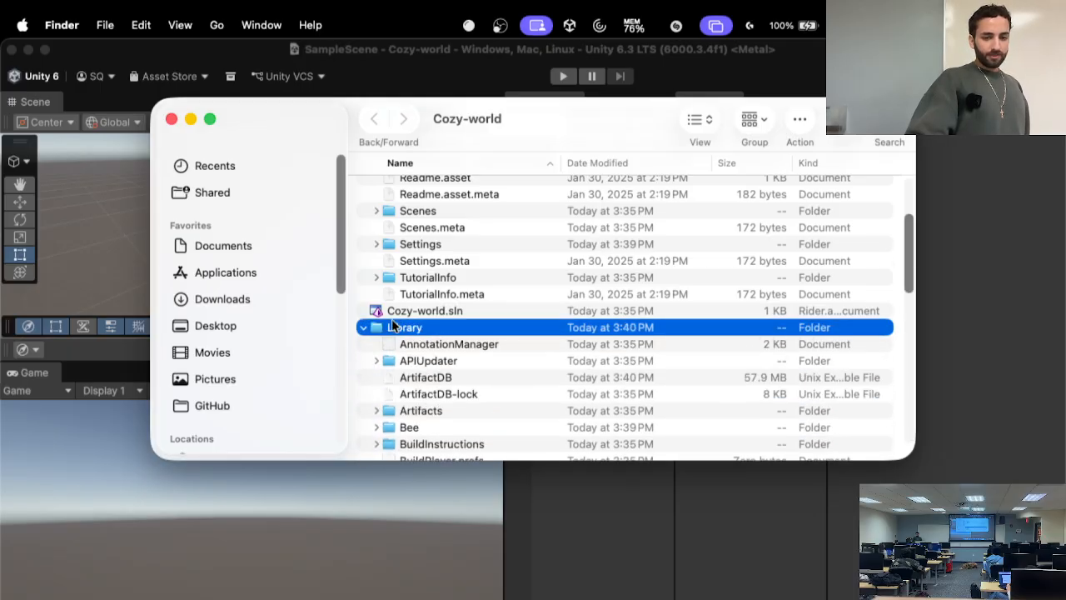
key("Down")
key("Down")
key("Down")
key("Down")
- Expand the PackageCache folder inside Library and select the com.unity.burst package folder
scroll(392, 325, "down", 10)
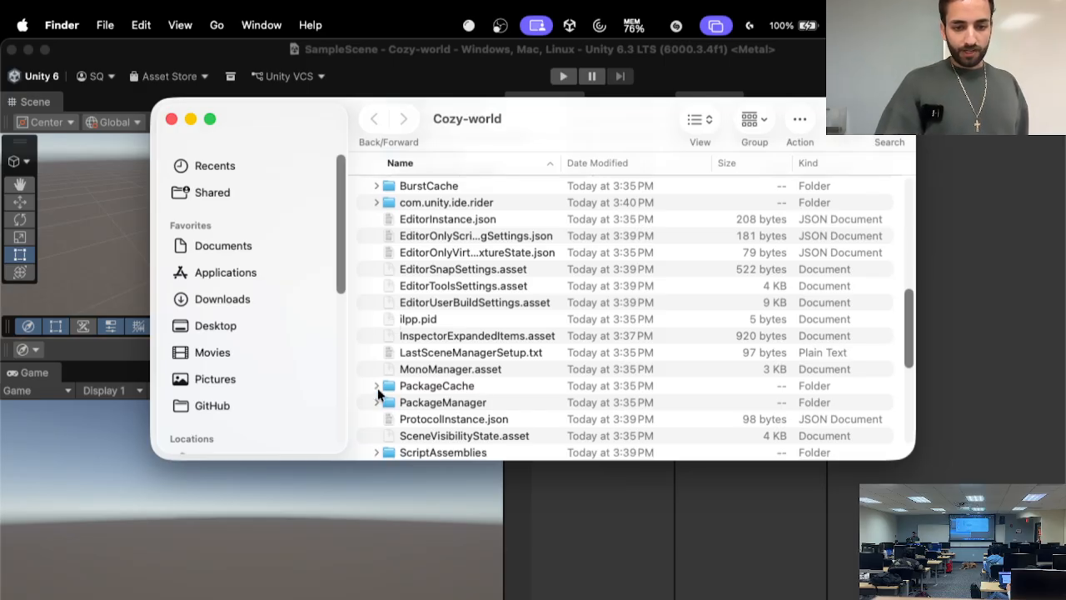
left_click(377, 387)
scroll(377, 388, "down", 3)
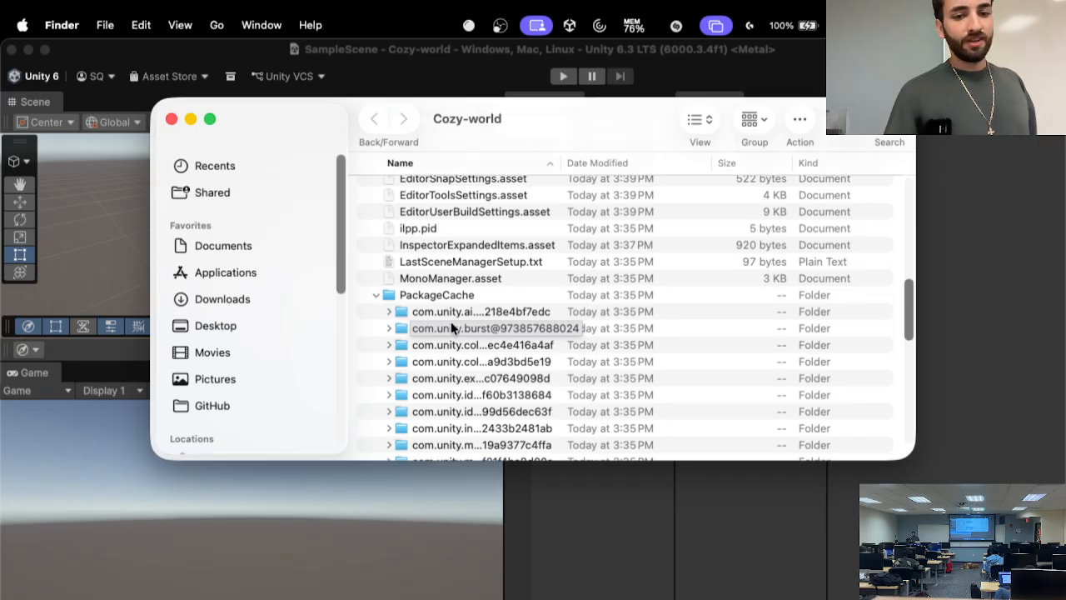
scroll(452, 328, "down", 1)
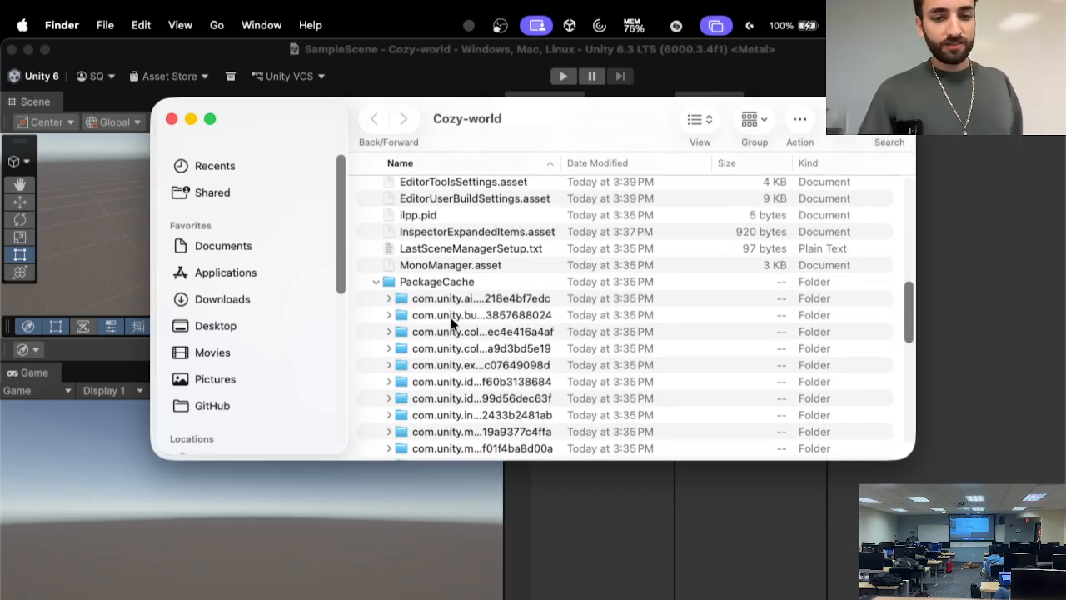
left_click(450, 316)
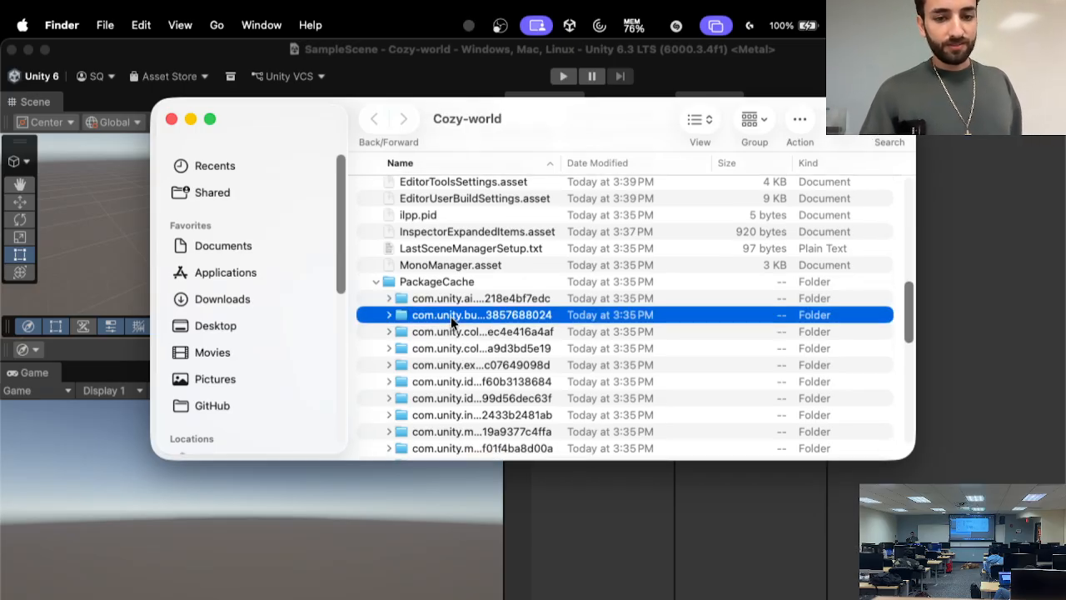
- Collapse the PackageCache folder in Finder, look over the remaining project folders, and switch back to the Unity editor
left_click(377, 282)
scroll(376, 285, "down", 10)
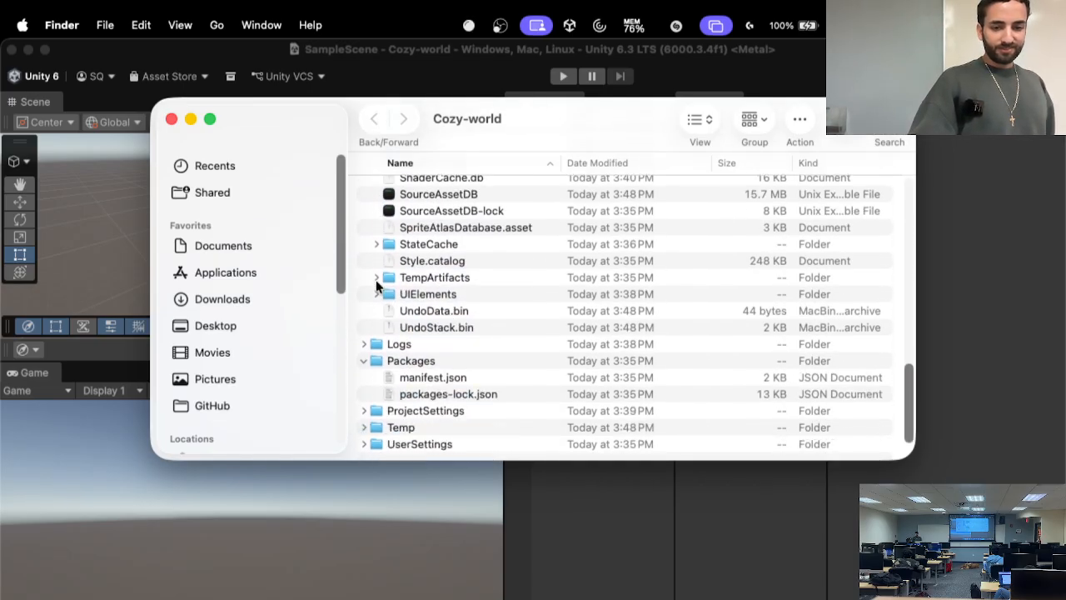
left_click(541, 94)
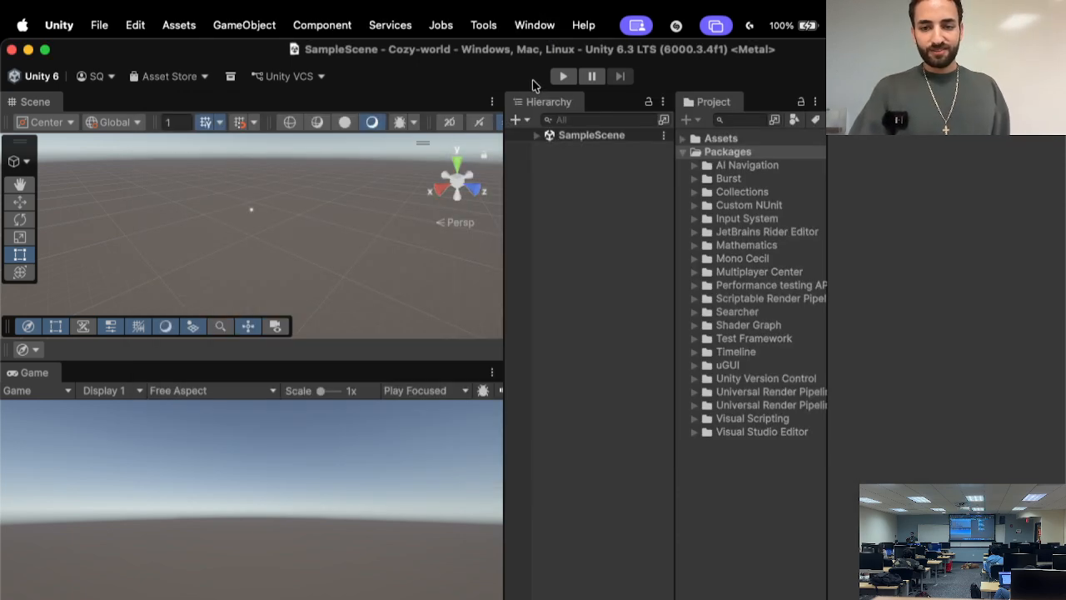
- Step up through the package list from Multiplayer Center and collapse the Packages folder in the Project window
left_click(734, 271)
key("Up")
key("Up")
key("Up")
key("Up")
key("Up")
key("Up")
key("Up")
key("Up")
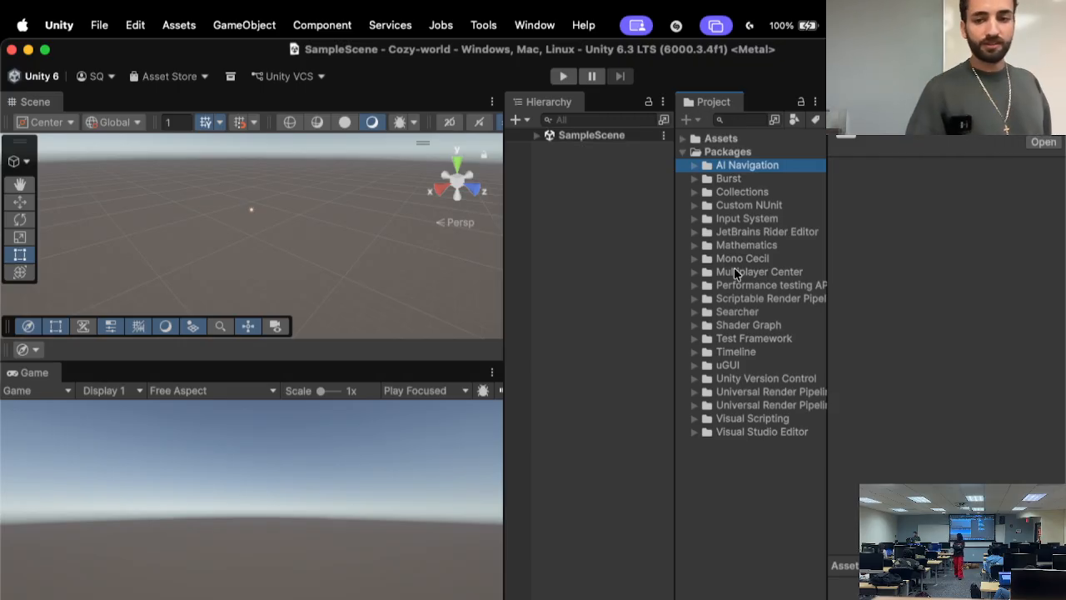
key("Up")
key("Left")
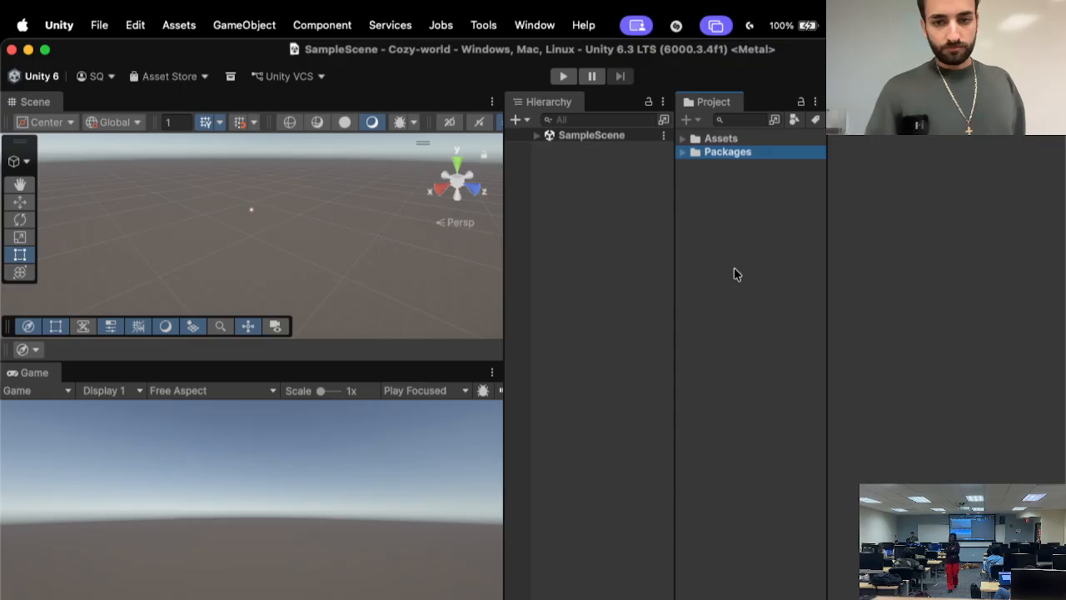
- Expand the Assets folder in the Project window and select the InputSystem_Actions asset inside it
key("Up")
key("Right")
key("Down")
key("Down")
key("Down")
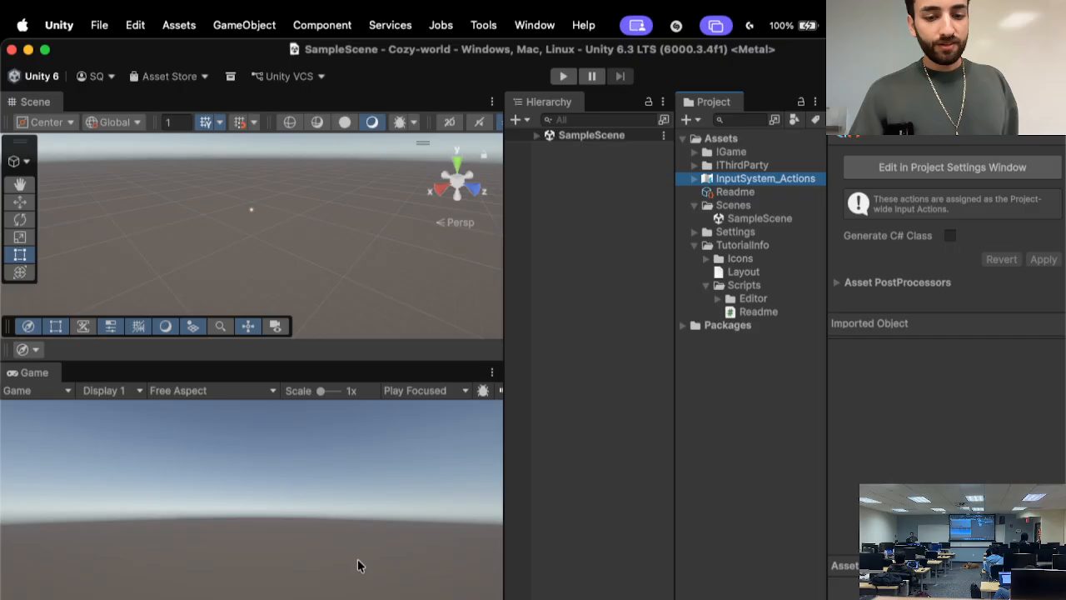
- Bring up the Console window to see the messages logged during the package import
key("super+shift+c")
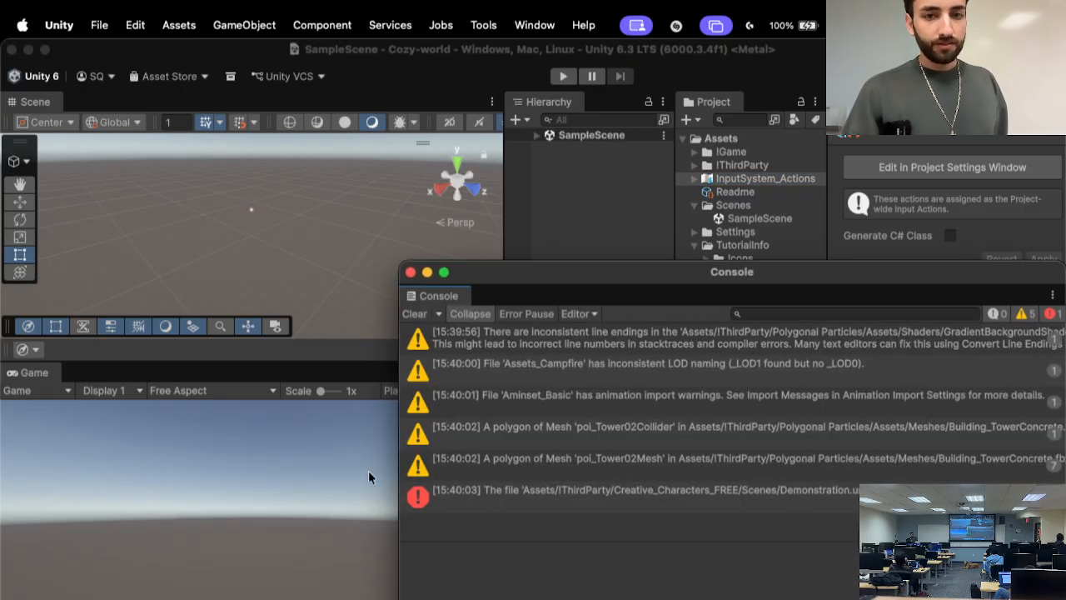
left_click(538, 25)
mouse_move(514, 177)
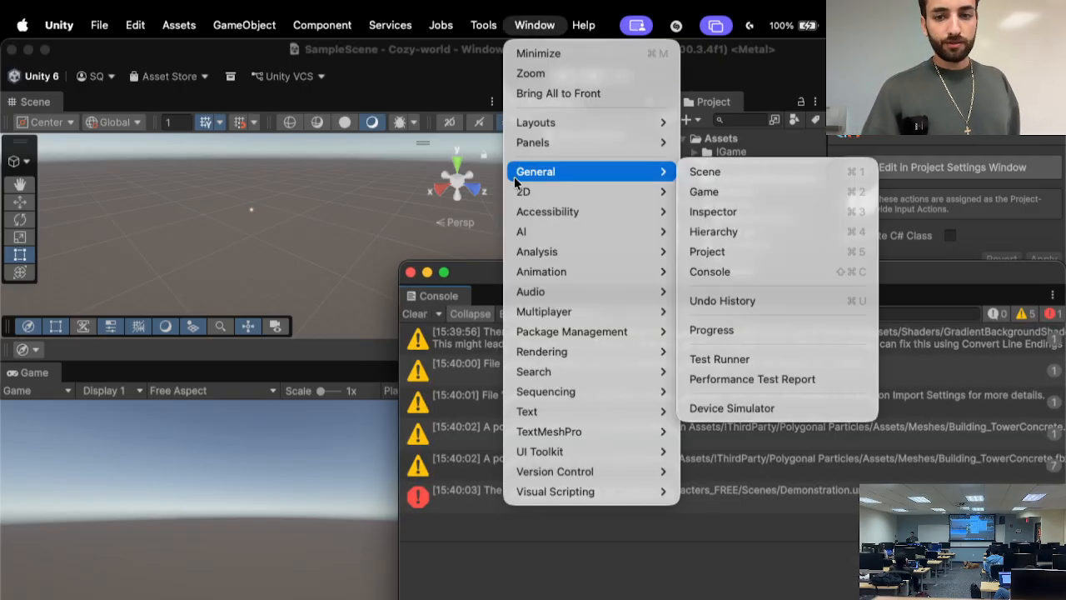
left_click(767, 271)
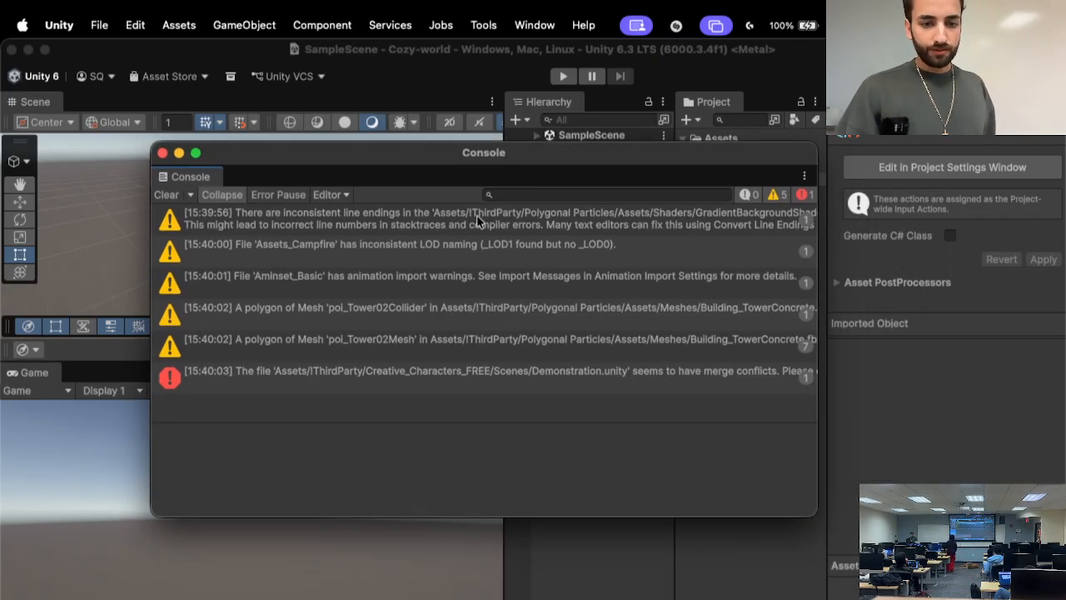
- Step through the Console entries from the first to the last and back to the first, reading each message's details
left_click(476, 216)
key("Down")
key("Down")
key("Down")
key("Down")
key("Down")
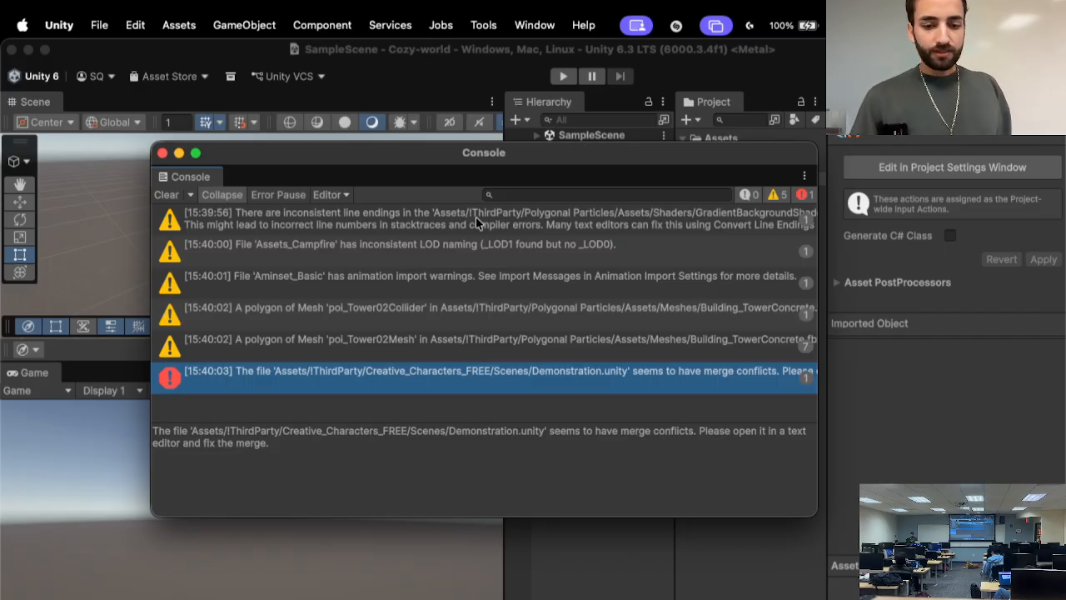
key("Up")
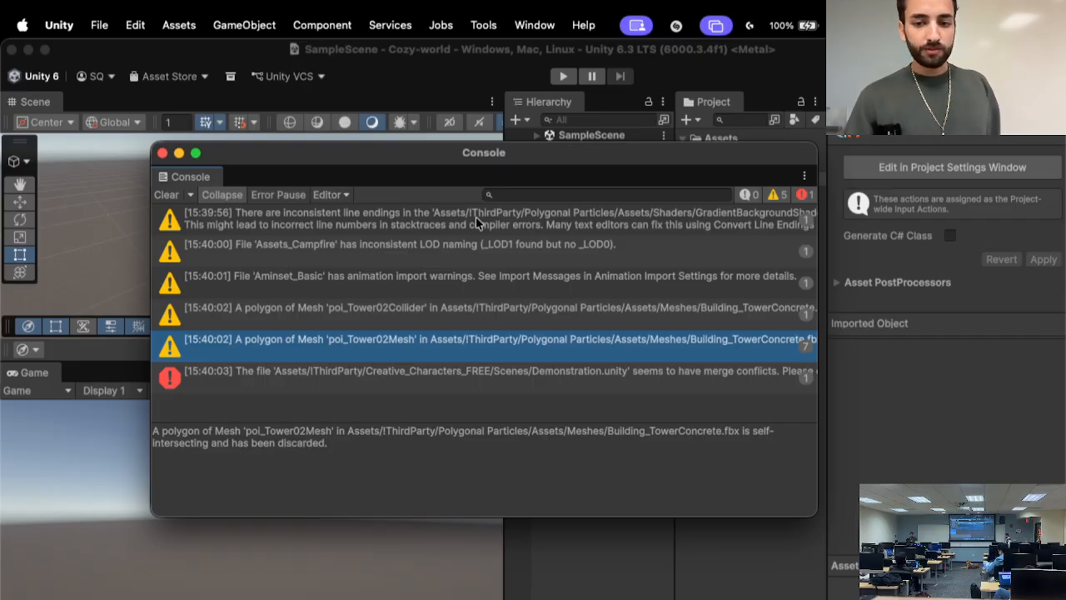
key("Up")
key("Up")
key("Up")
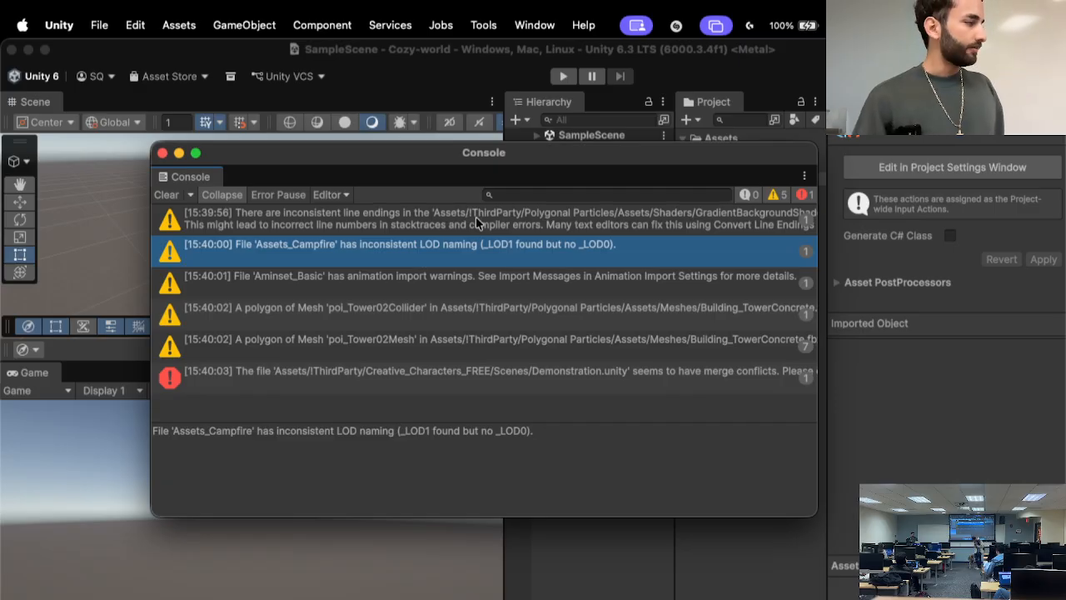
key("Down")
key("Up")
key("Up")
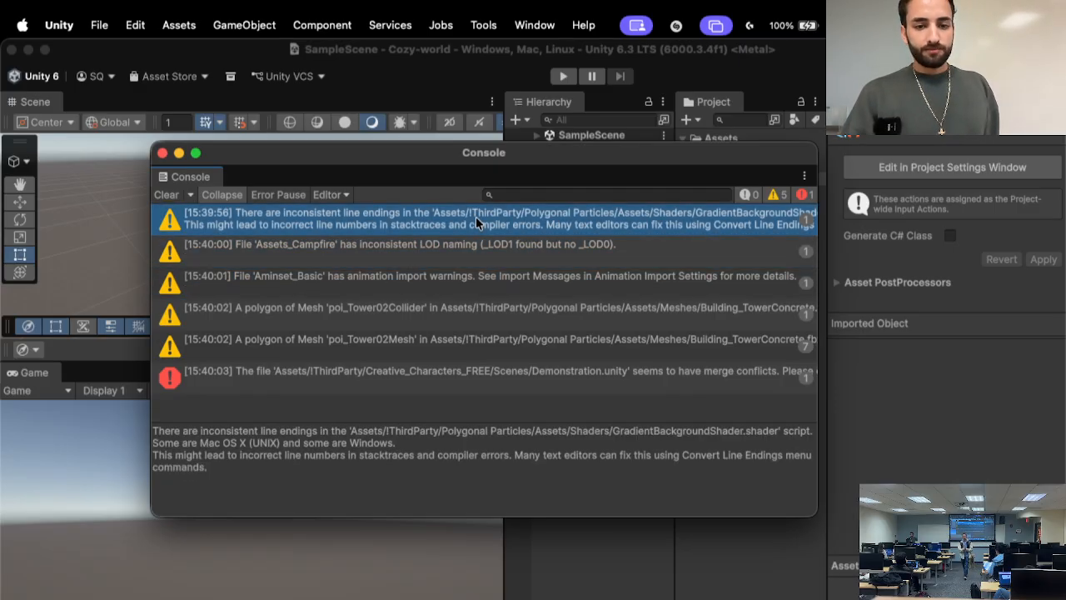
- Clear all messages from the Console and close its window
left_click(166, 195)
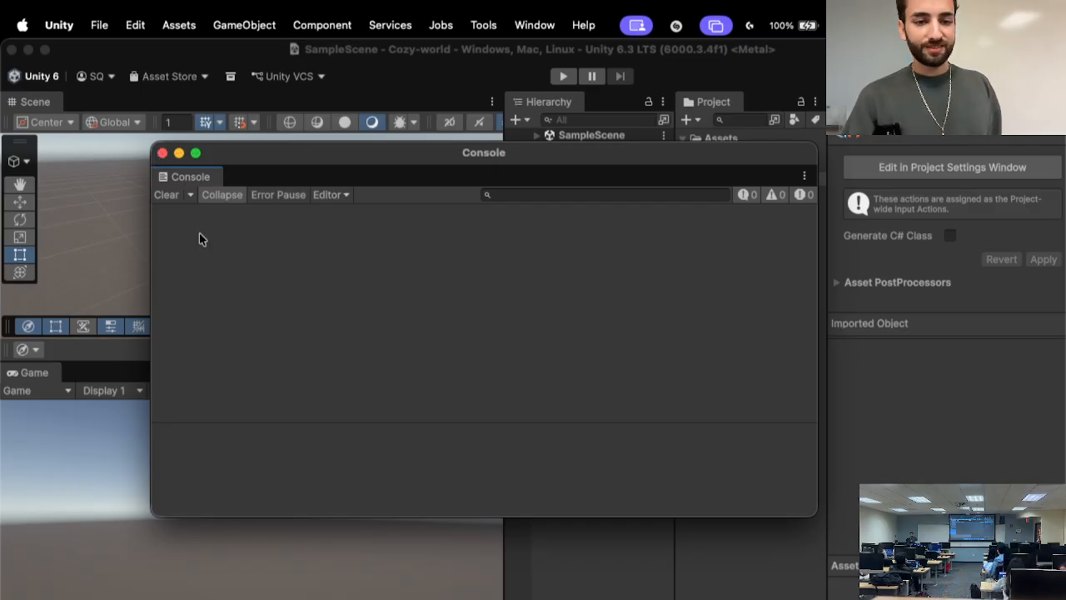
left_click(162, 153)
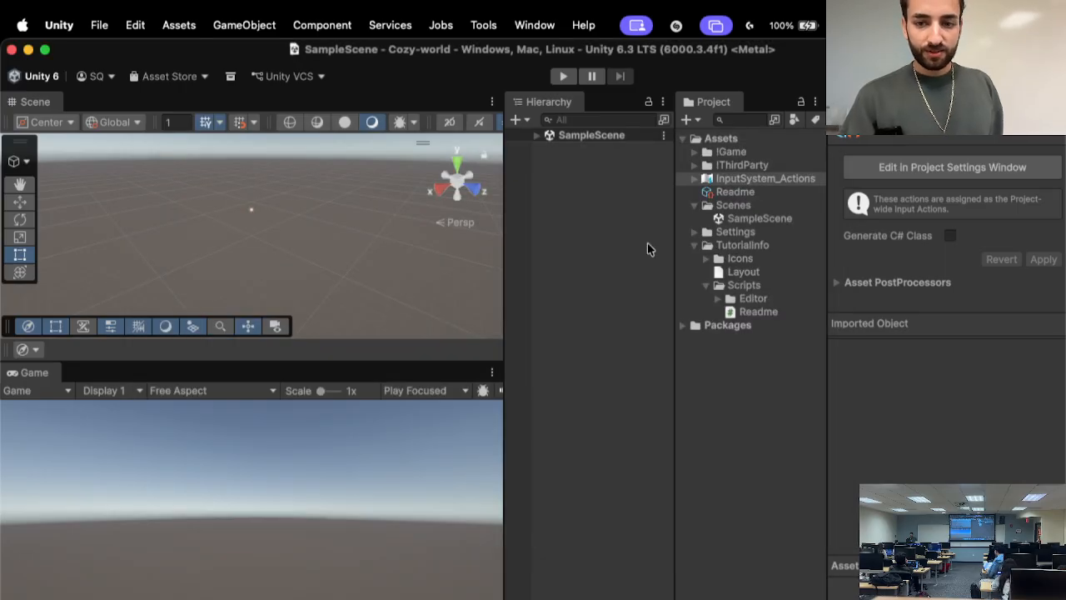
- Expand the !ThirdParty folder and the !Game folder down to Art and Textures to view the imported contents
left_click(727, 154)
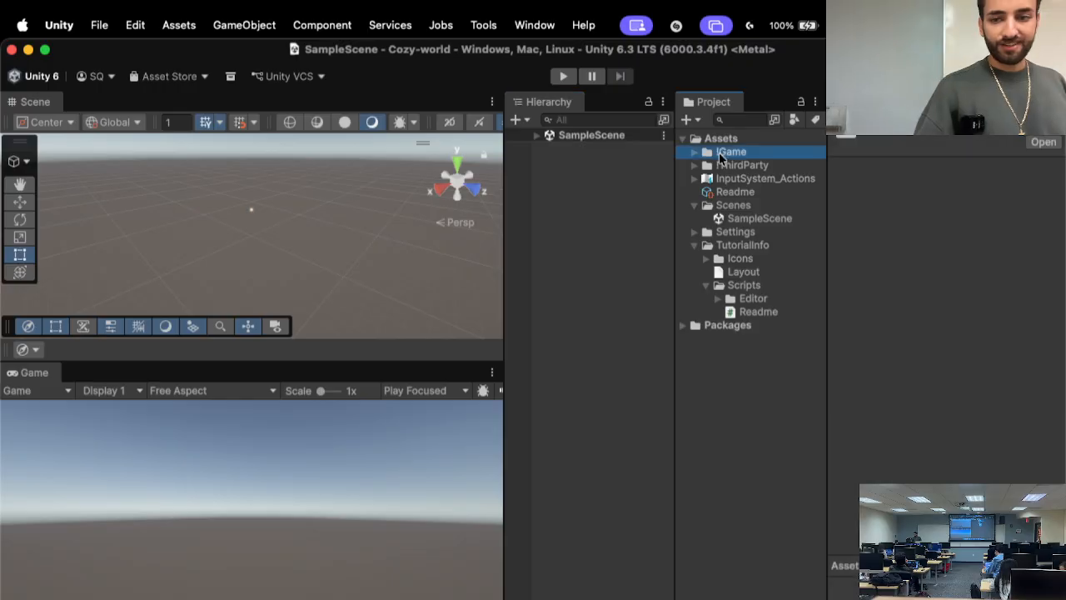
key("Down")
key("Right")
key("Up")
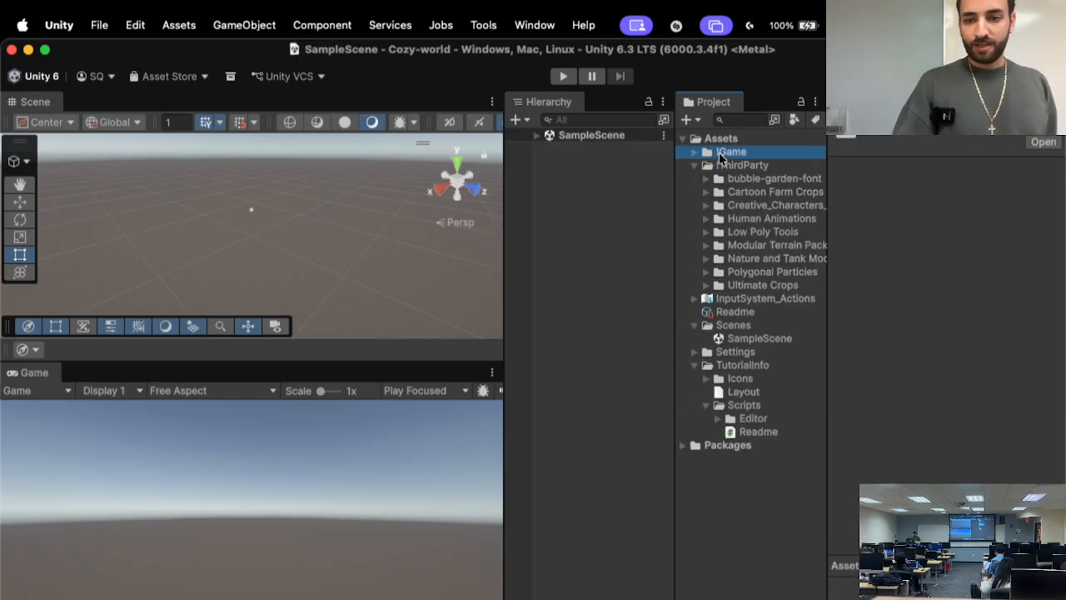
key("Right")
key("Down")
key("Right")
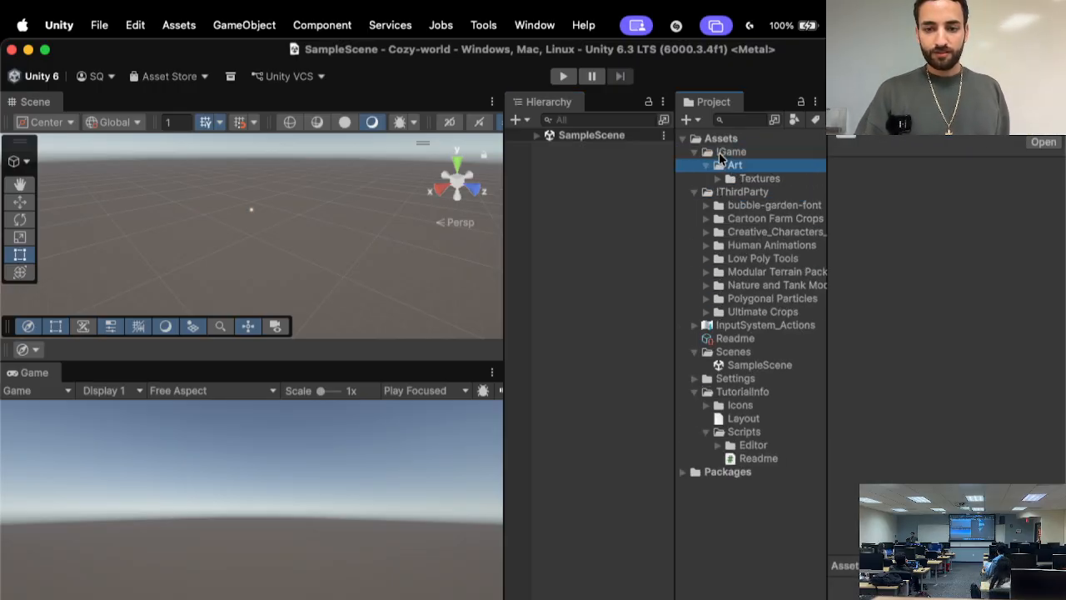
key("Down")
key("Right")
key("Left")
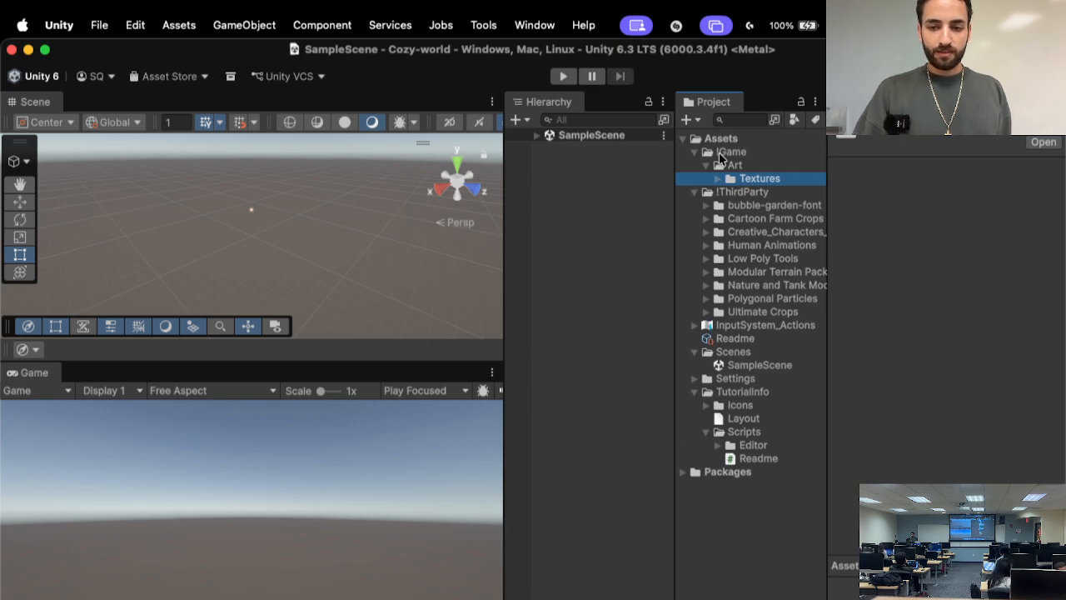
key("Down")
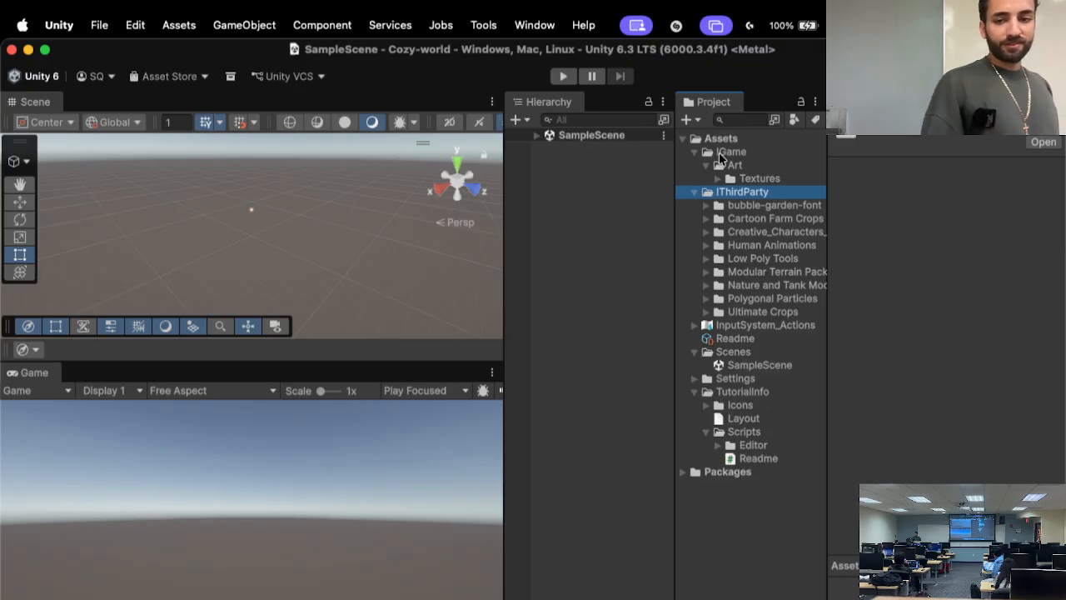
- Collapse the !Game and !ThirdParty folders under Assets
key("Up")
key("Up")
key("Up")
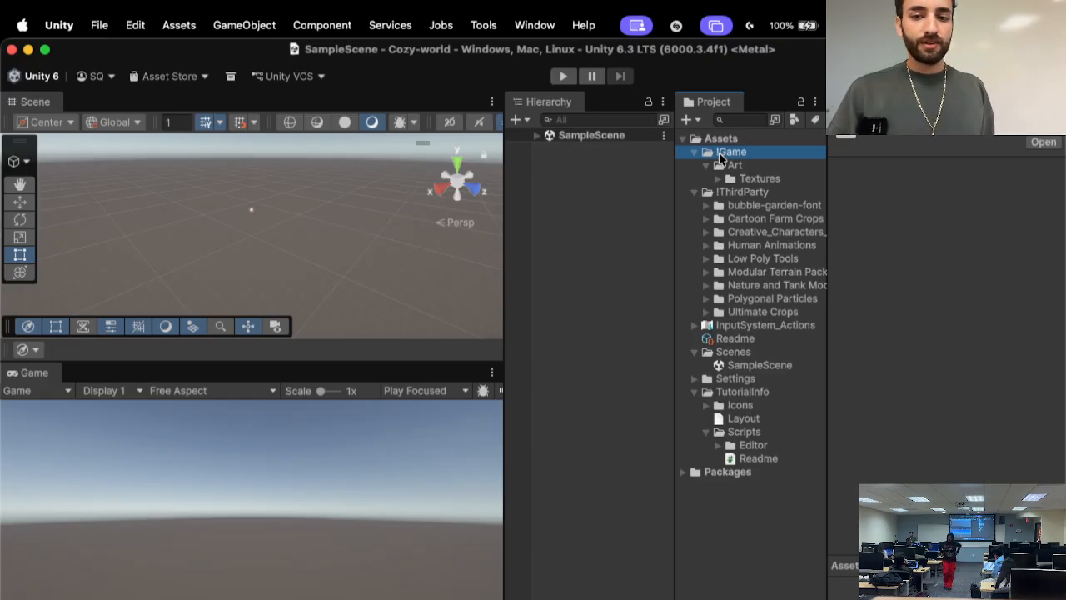
key("Left")
key("Down")
key("Left")
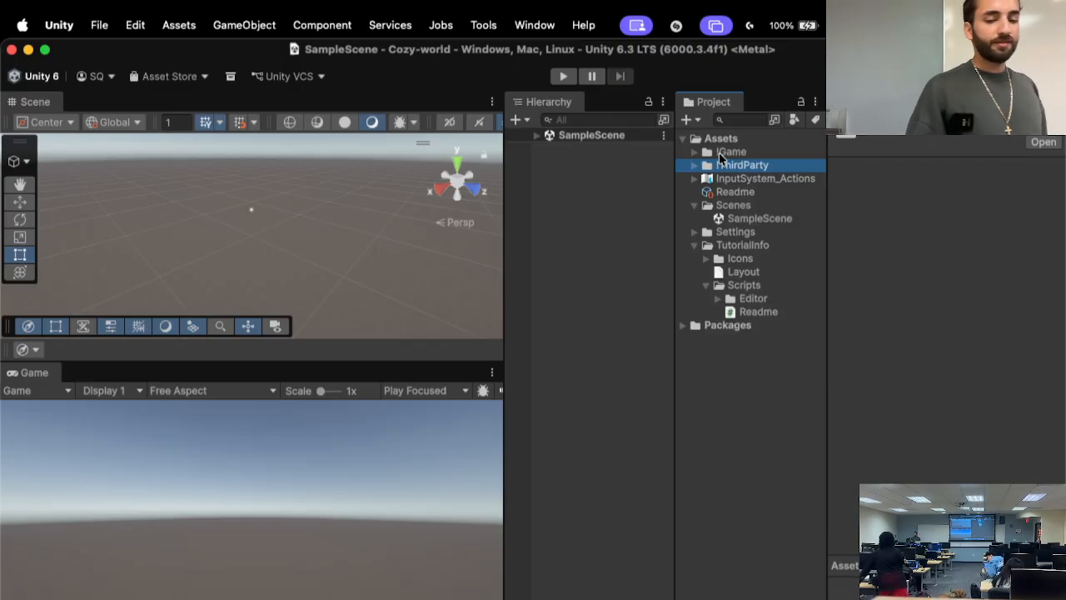
- Expand and collapse the !ThirdParty folder and the !Game folder in turn to compare their contents
key("Right")
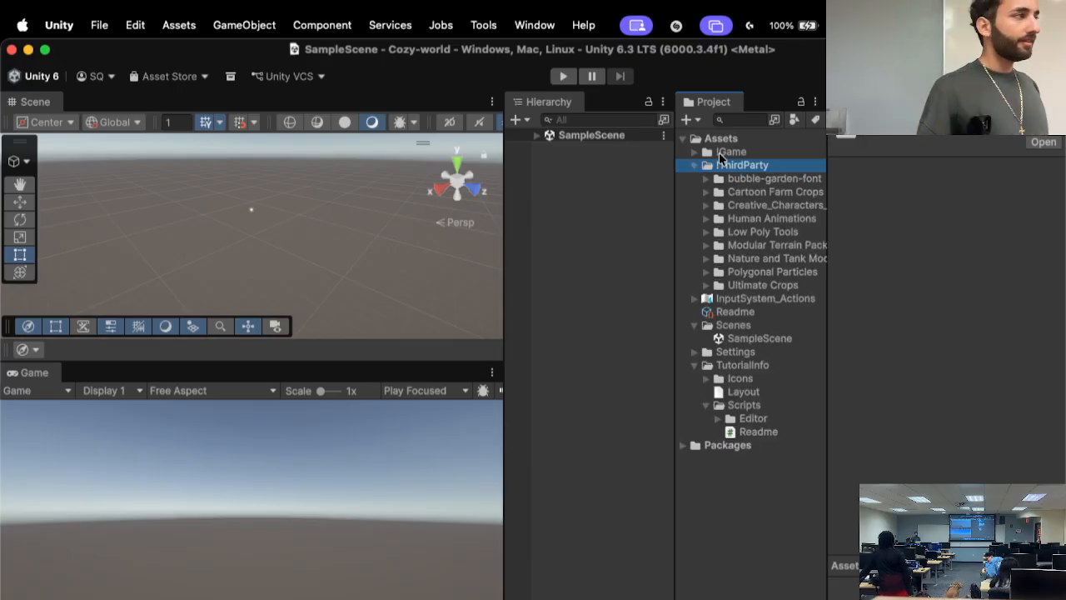
key("Left")
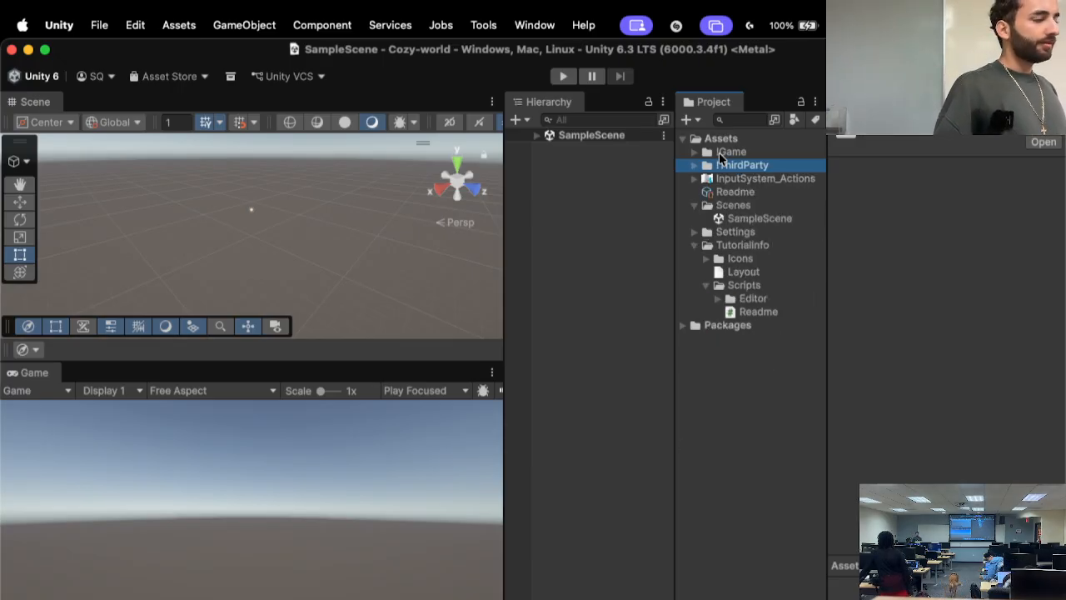
key("Up")
key("Right")
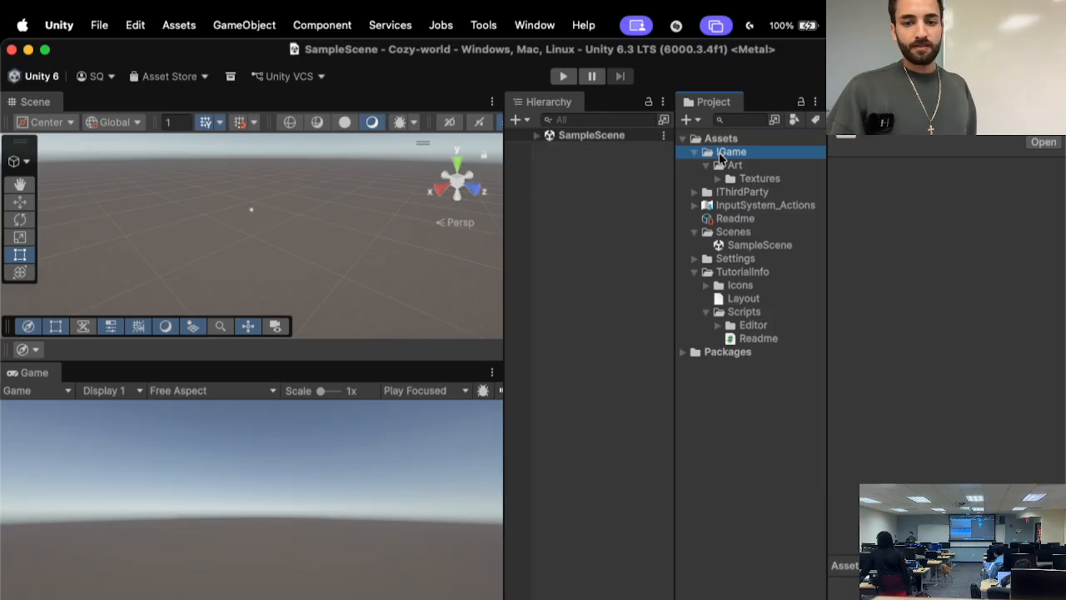
key("Left")
- Collapse the Scenes and TutorialInfo folders in the Assets tree
key("Down")
key("Down")
key("Down")
key("Down")
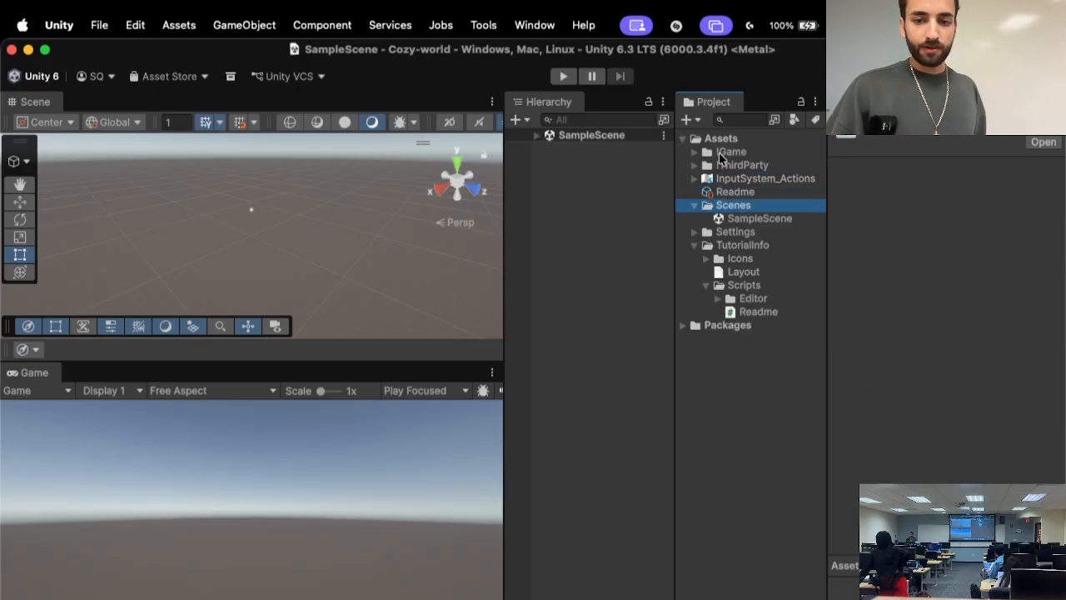
key("Left")
key("Down")
key("Down")
key("Left")
- Step through the template's default assets between InputSystem_Actions and TutorialInfo, including the Readme
key("Up")
key("Up")
key("Up")
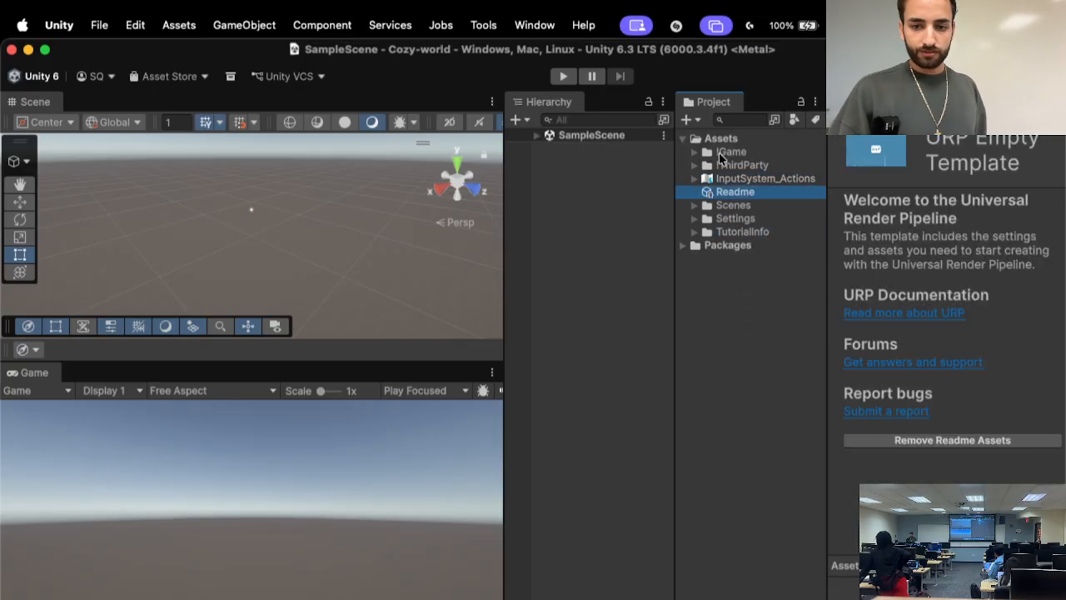
key("Up")
key("Down")
key("Down")
key("Down")
key("Down")
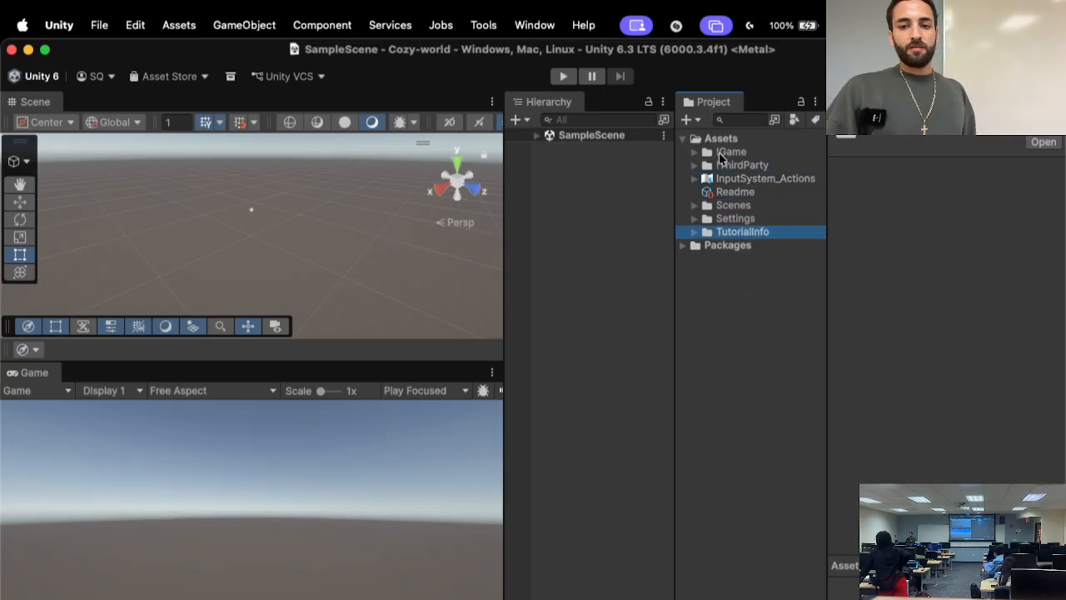
- Delete the Readme asset and the TutorialInfo folder together from Assets
left_click(724, 194)
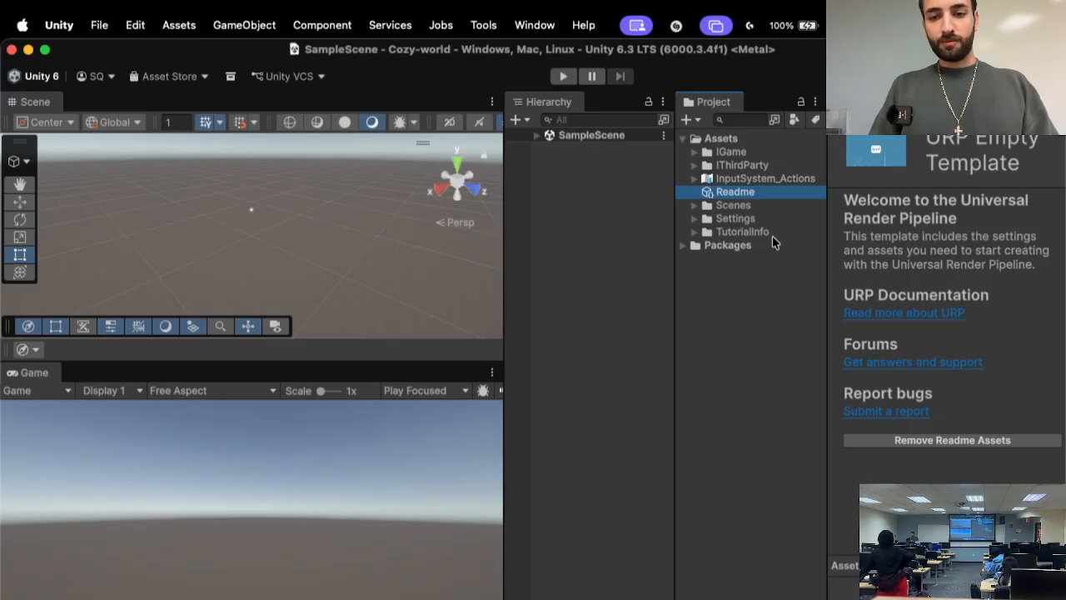
left_click(742, 231, "super")
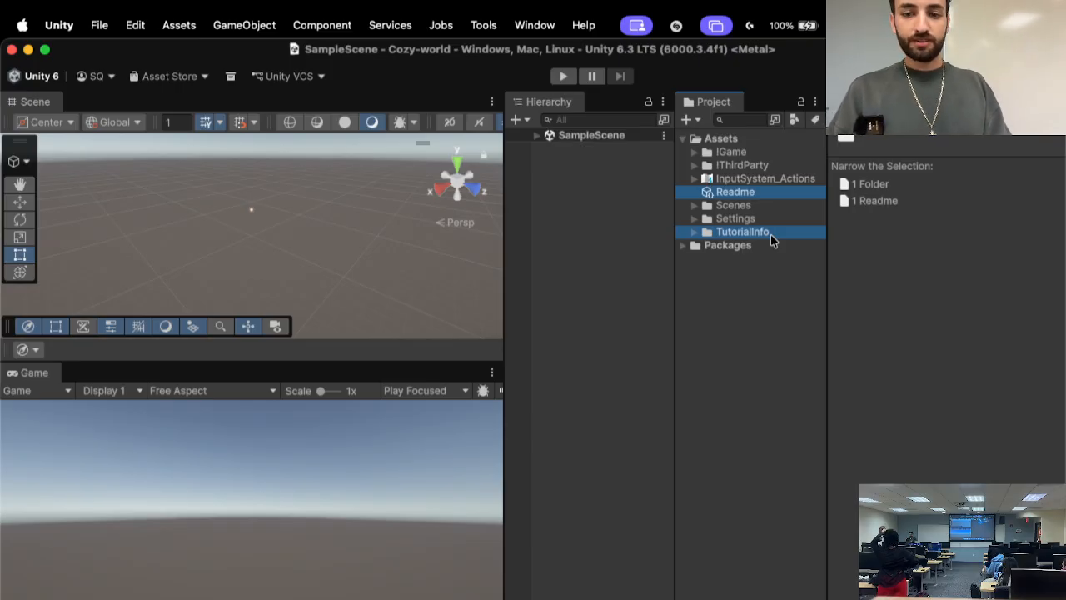
left_click(772, 236)
left_click(737, 191, "super")
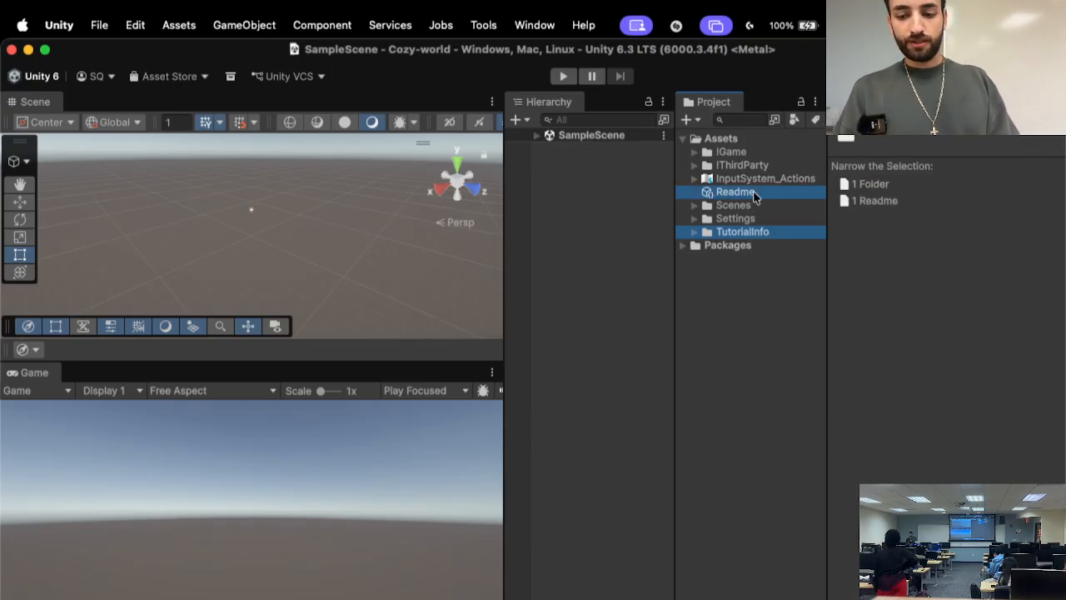
right_click(755, 197)
left_click(774, 191)
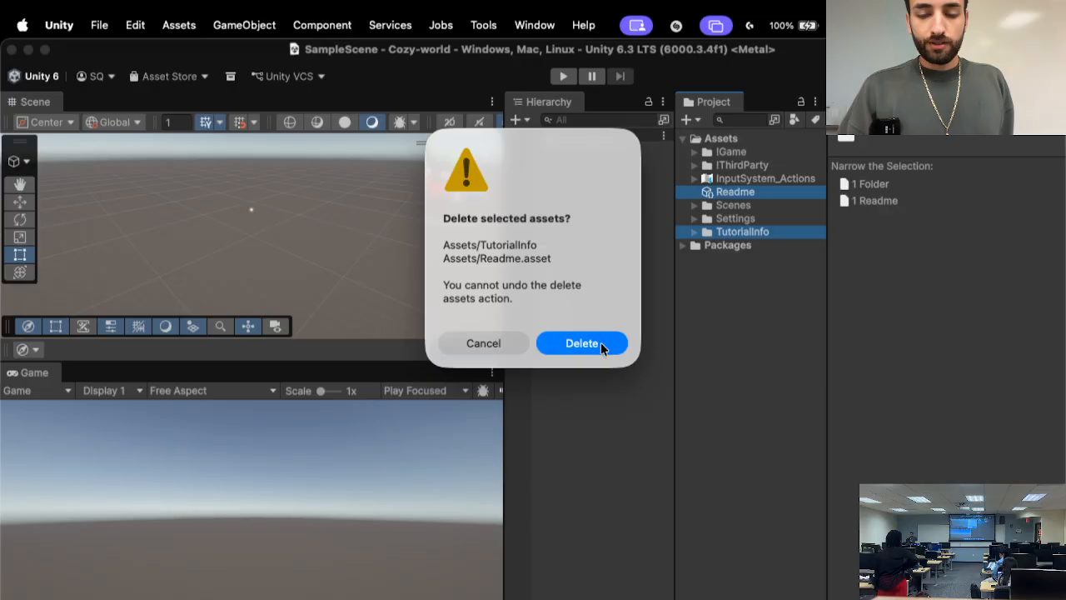
left_click(601, 343)
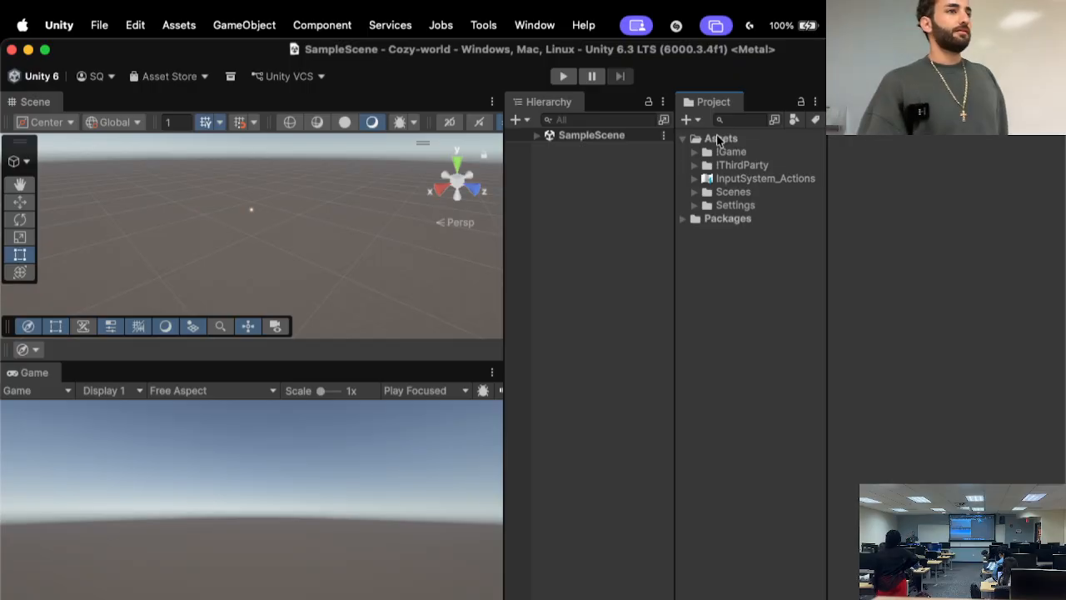
- Create a new folder named !Engine directly inside Assets
right_click(718, 140)
mouse_move(732, 111)
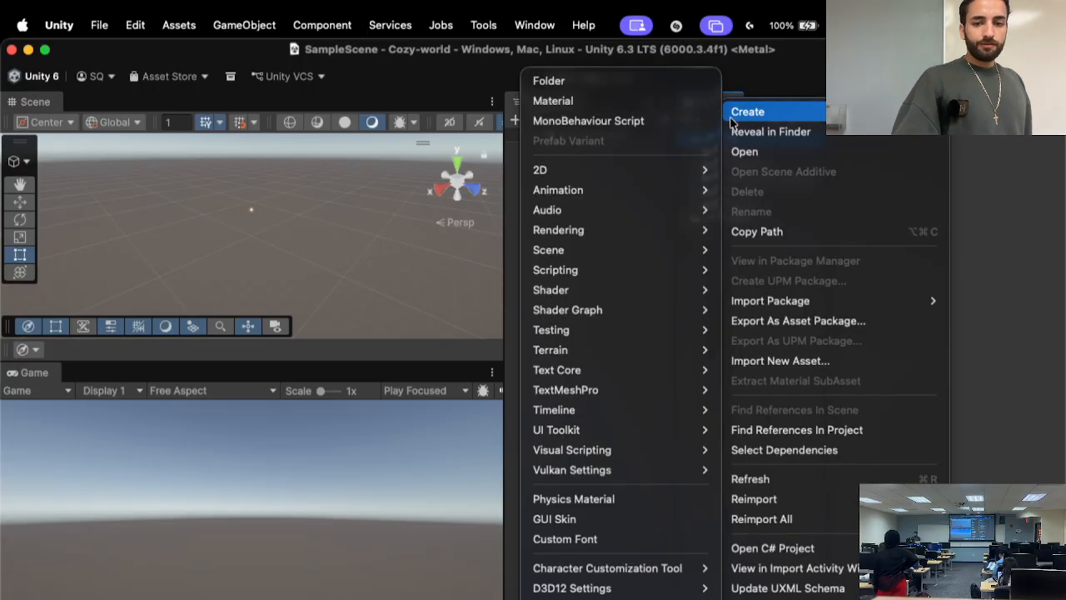
left_click(652, 89)
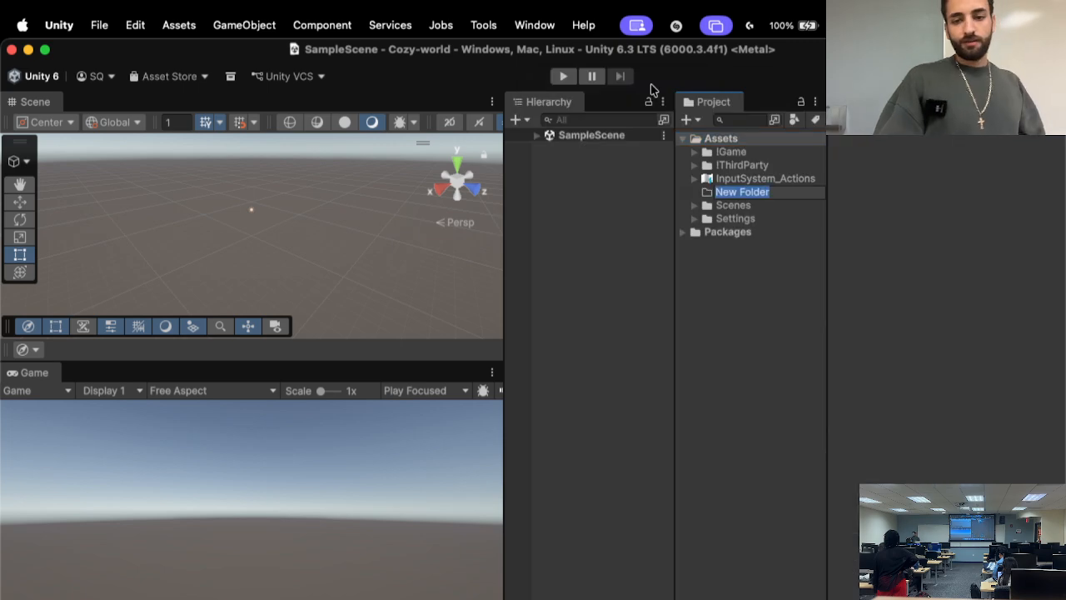
type("!Engine")
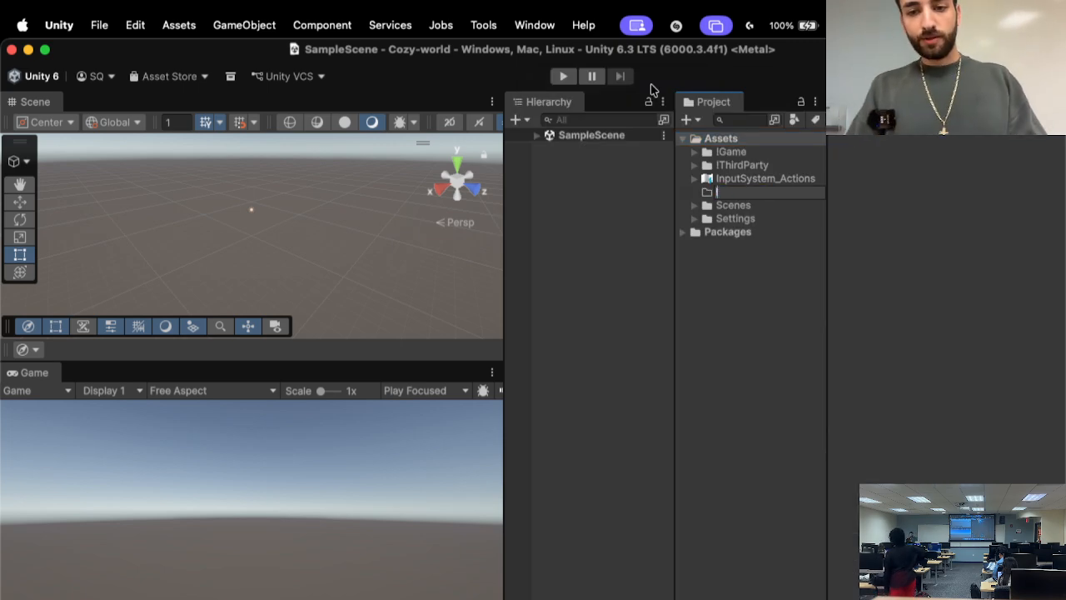
key("Return")
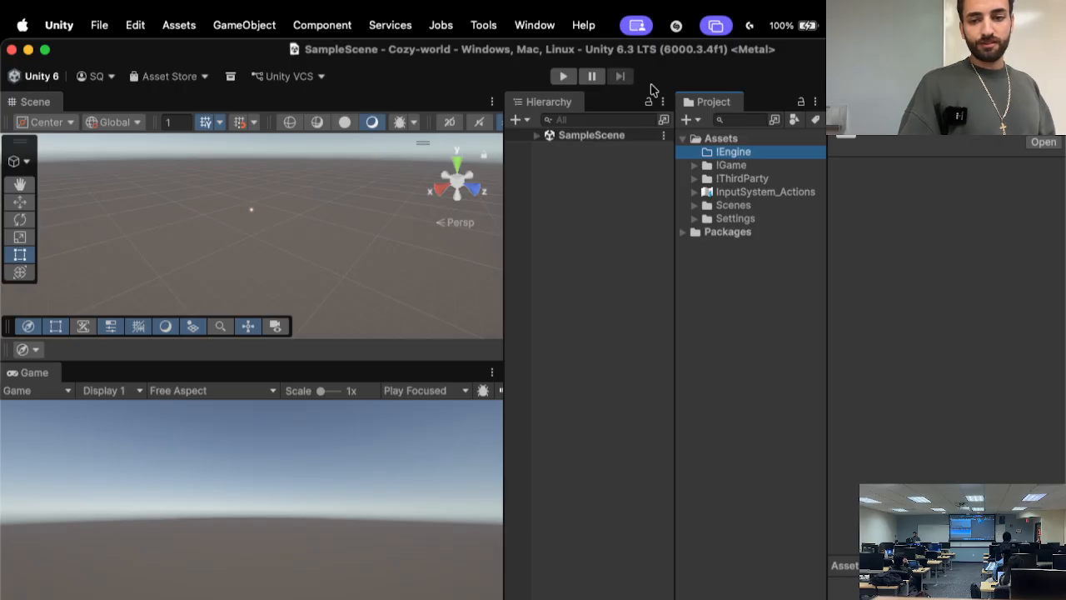
left_click(723, 192)
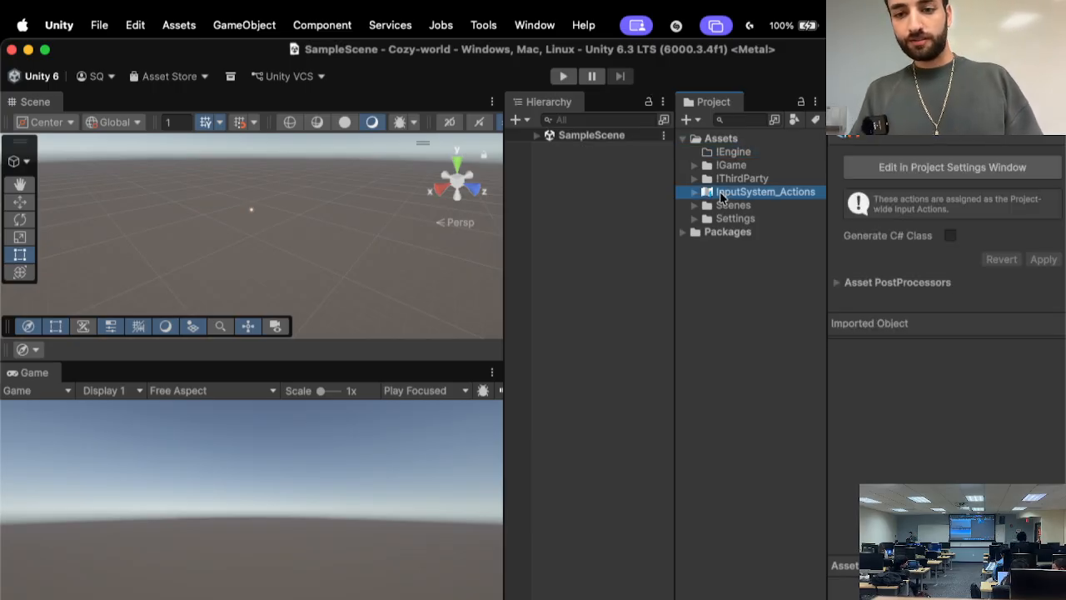
left_click(722, 205, "shift")
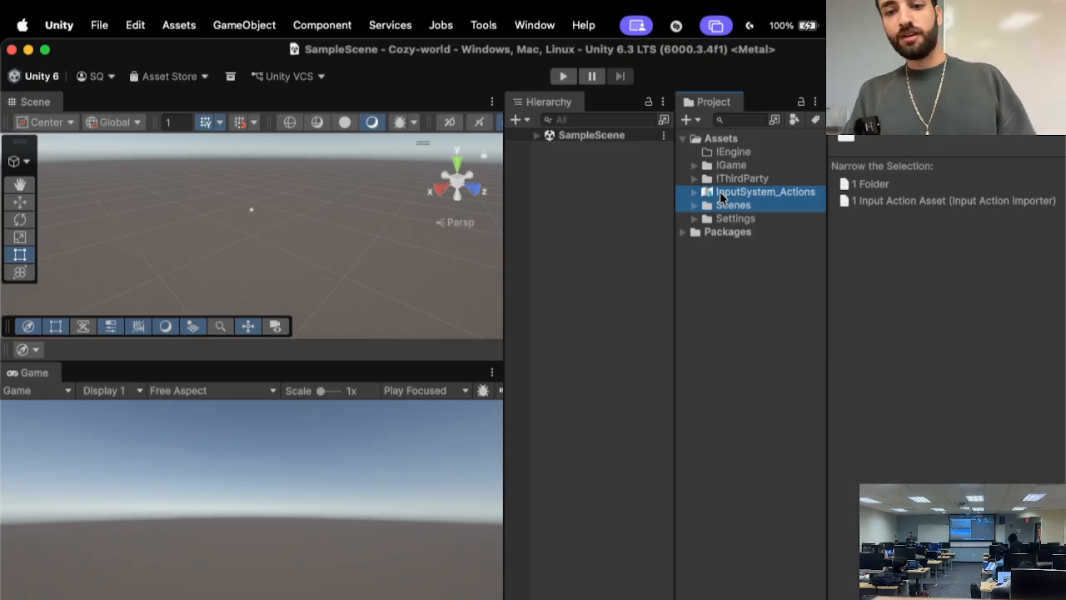
key("shift+Down")
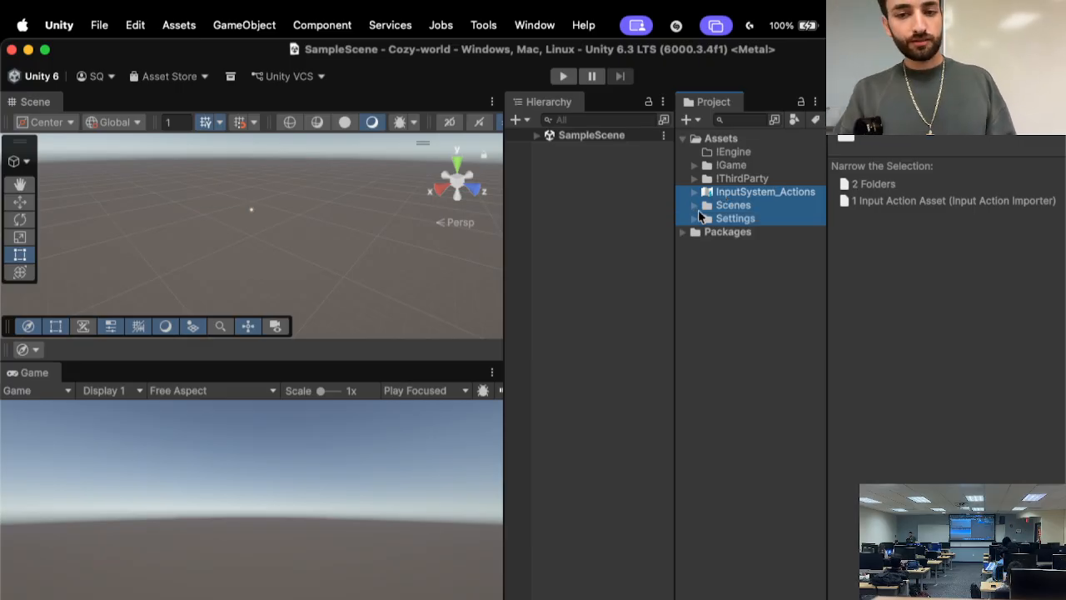
- Expand the Settings folder and step through its volume profiles, renderers and render pipeline assets to inspect their properties
left_click(698, 218)
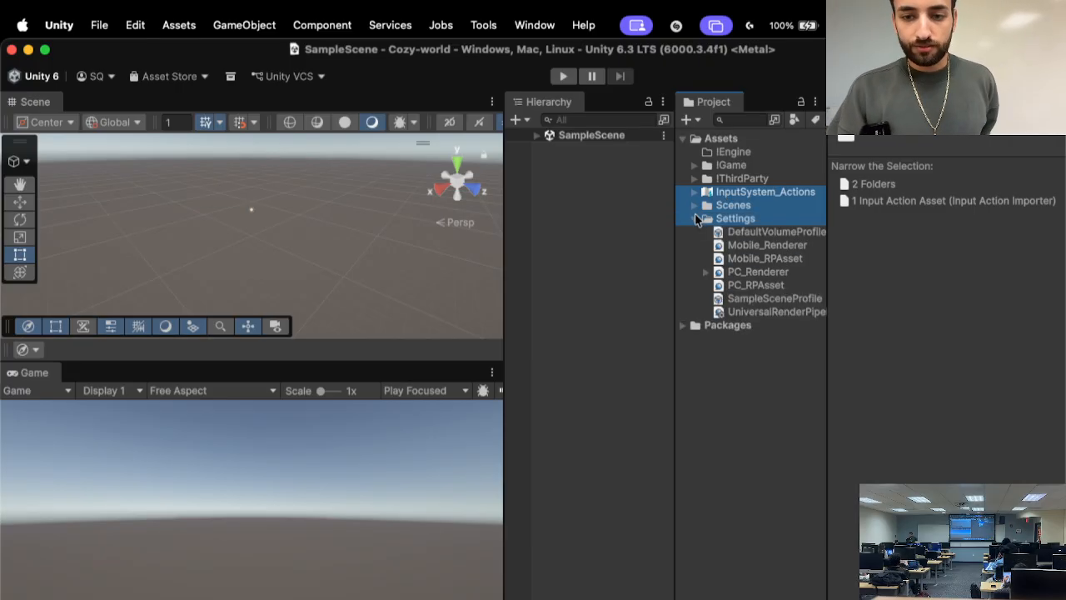
left_click(746, 286)
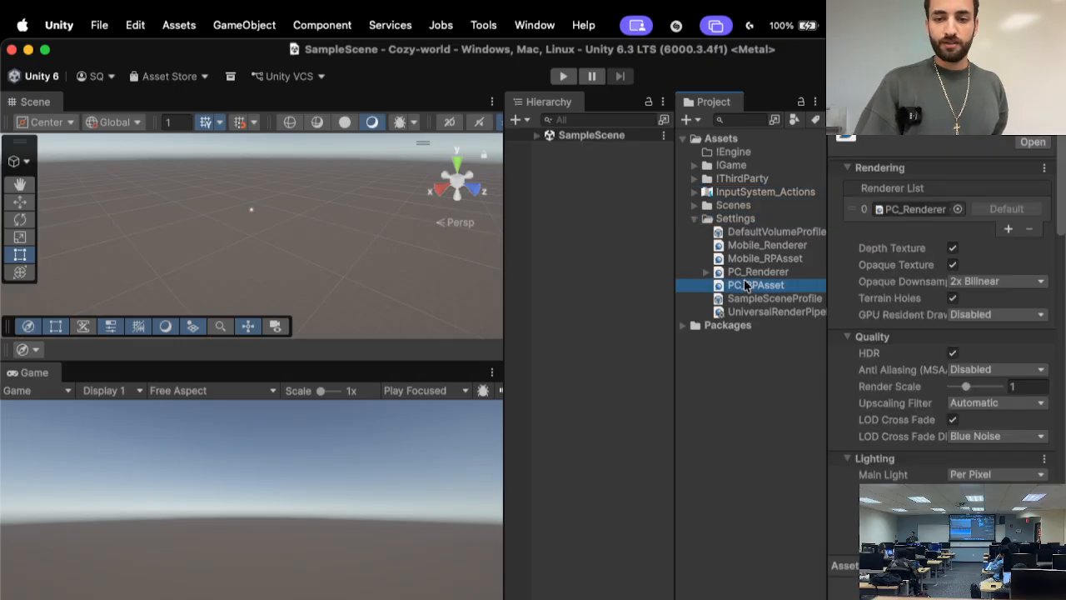
key("Up")
key("Up")
key("Up")
key("Up")
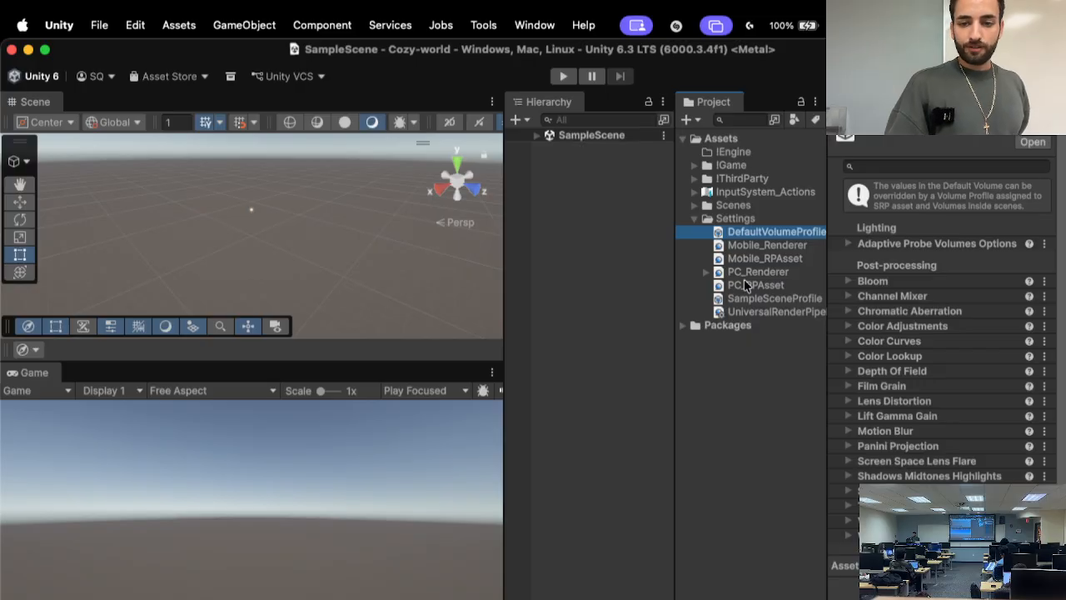
key("Down")
key("Down")
key("Down")
key("Down")
key("Down")
key("Down")
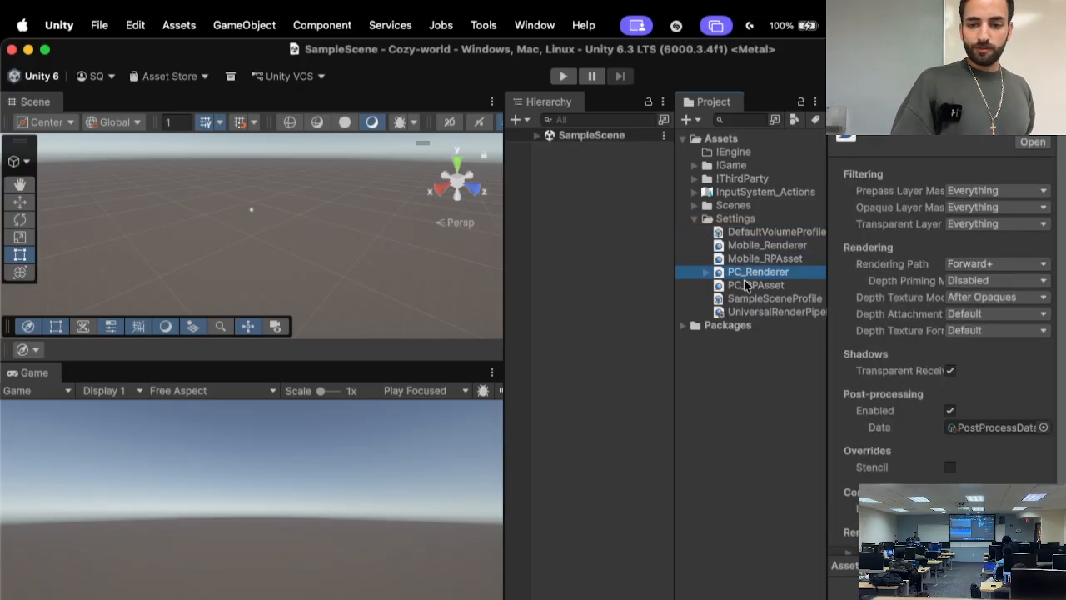
key("Up")
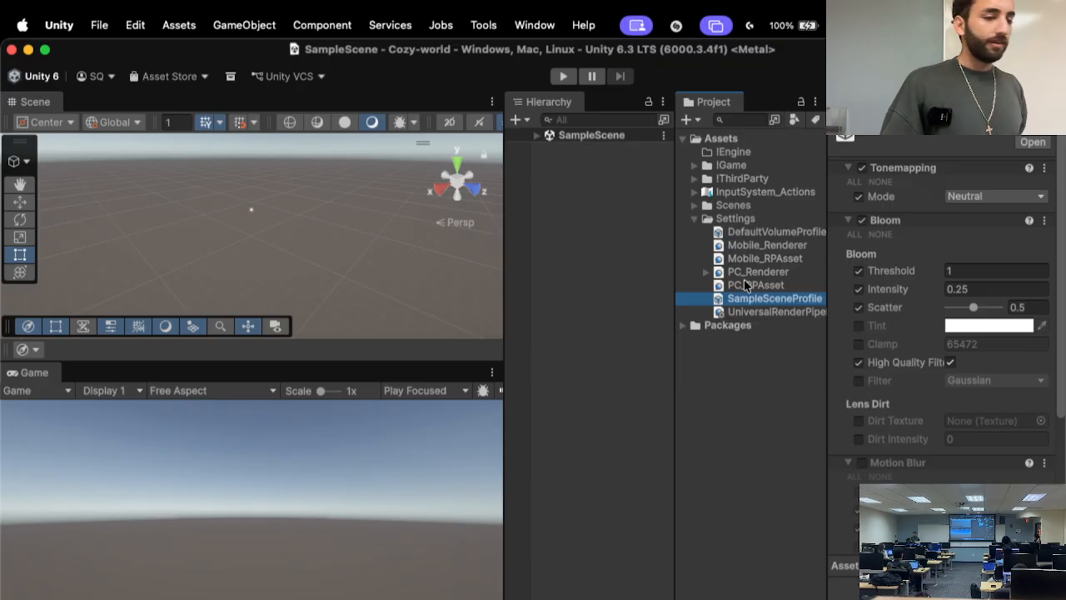
key("Up")
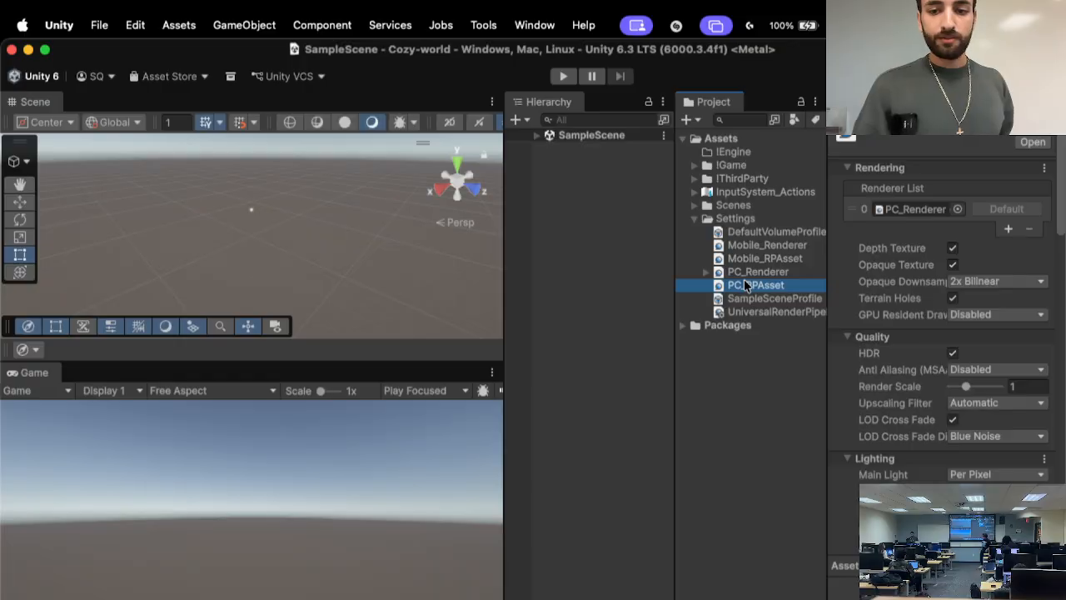
key("Down")
key("Down")
key("Up")
key("Up")
key("Up")
key("Down")
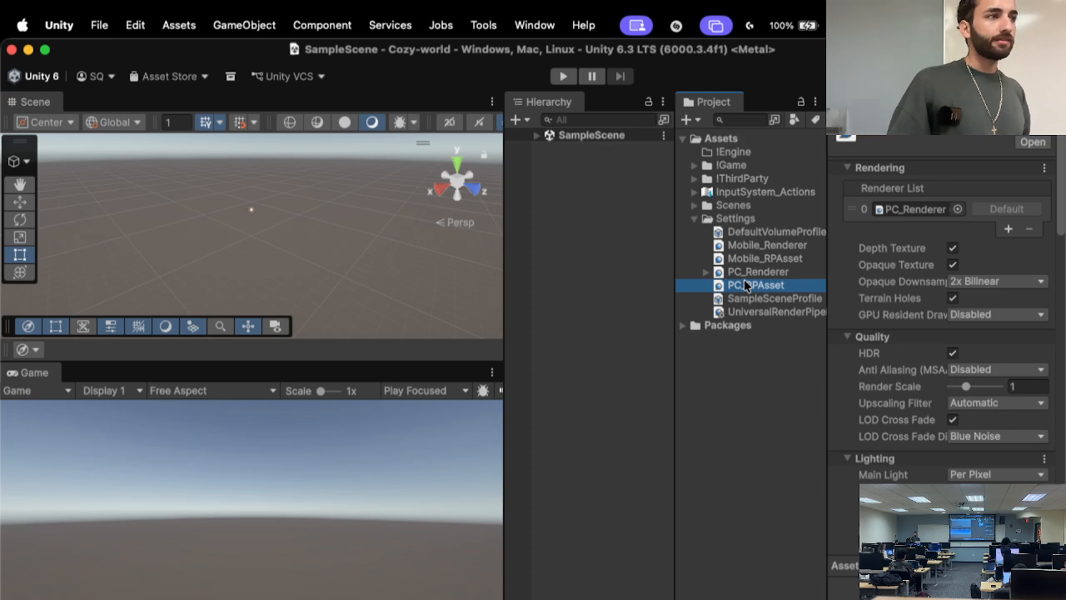
key("Up")
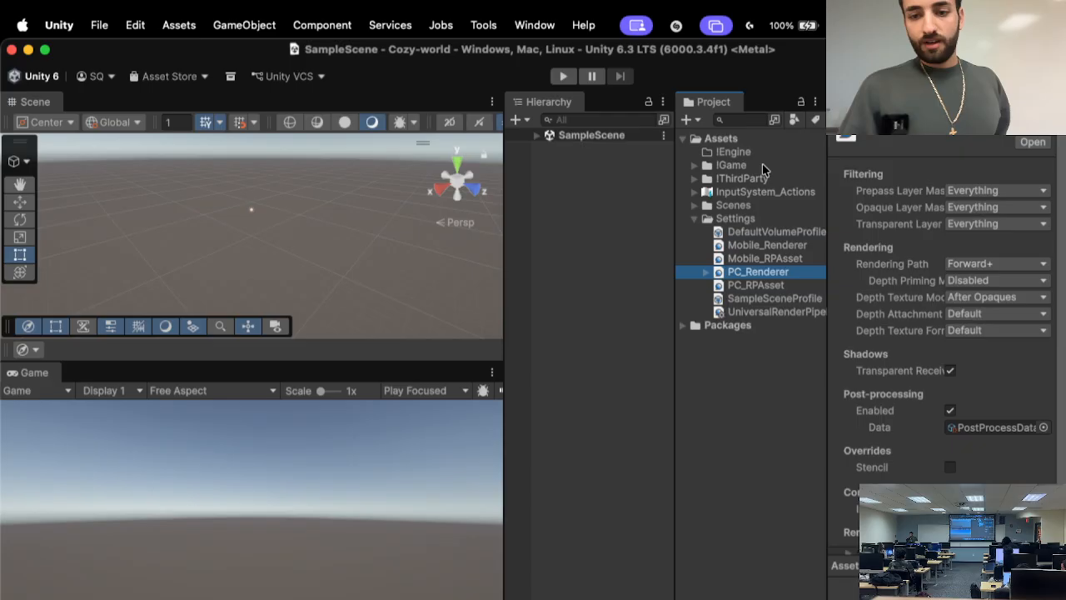
- Move InputSystem_Actions together with the Scenes and Settings folders into !Engine, and collapse the !Engine folder
left_click(722, 221)
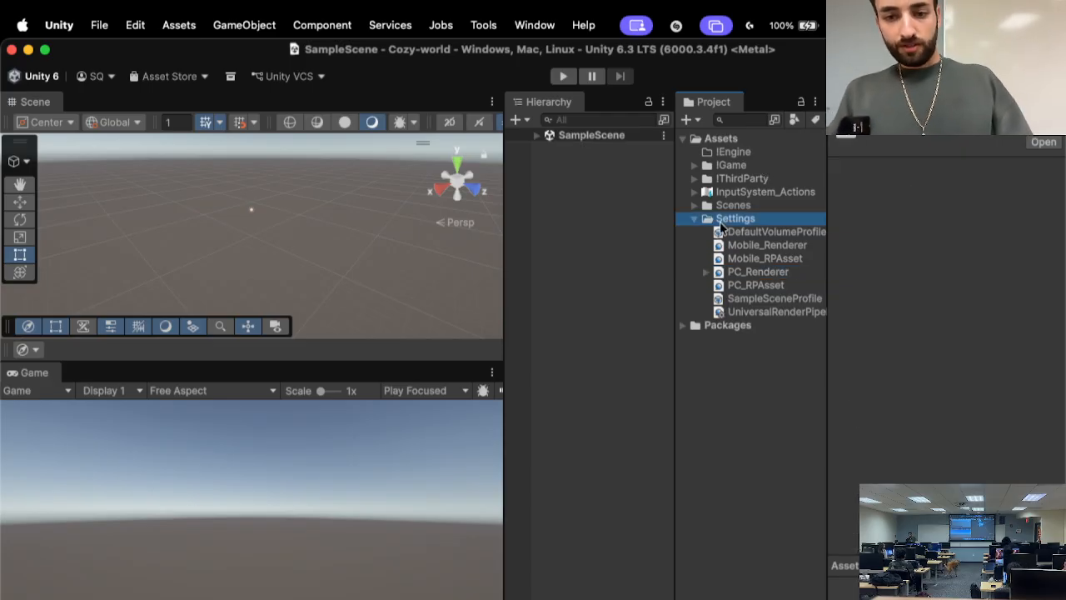
key("Up")
key("Right")
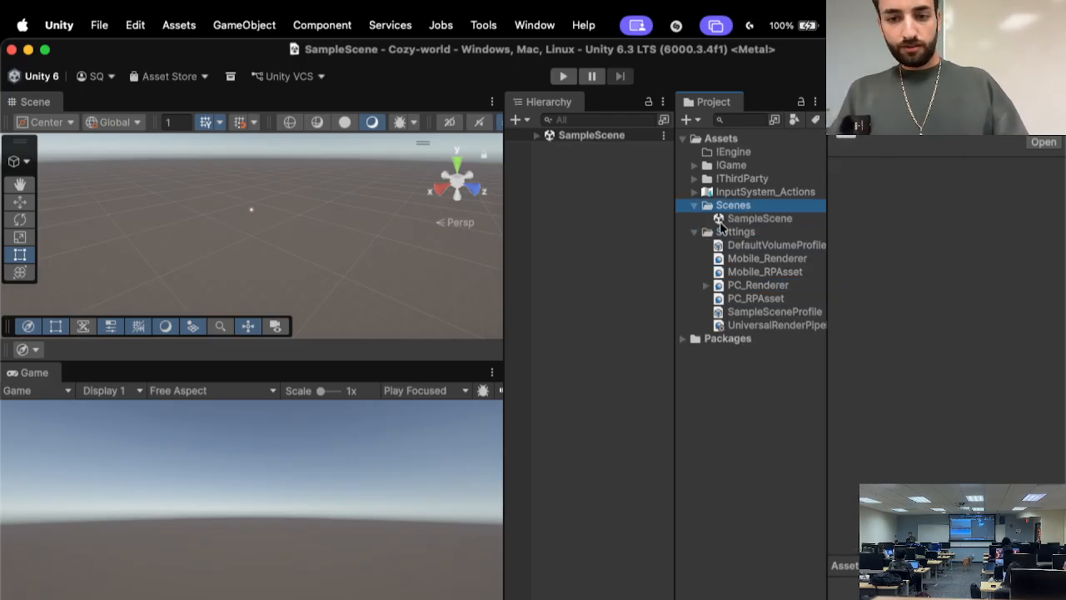
key("Up")
left_click(722, 212, "shift")
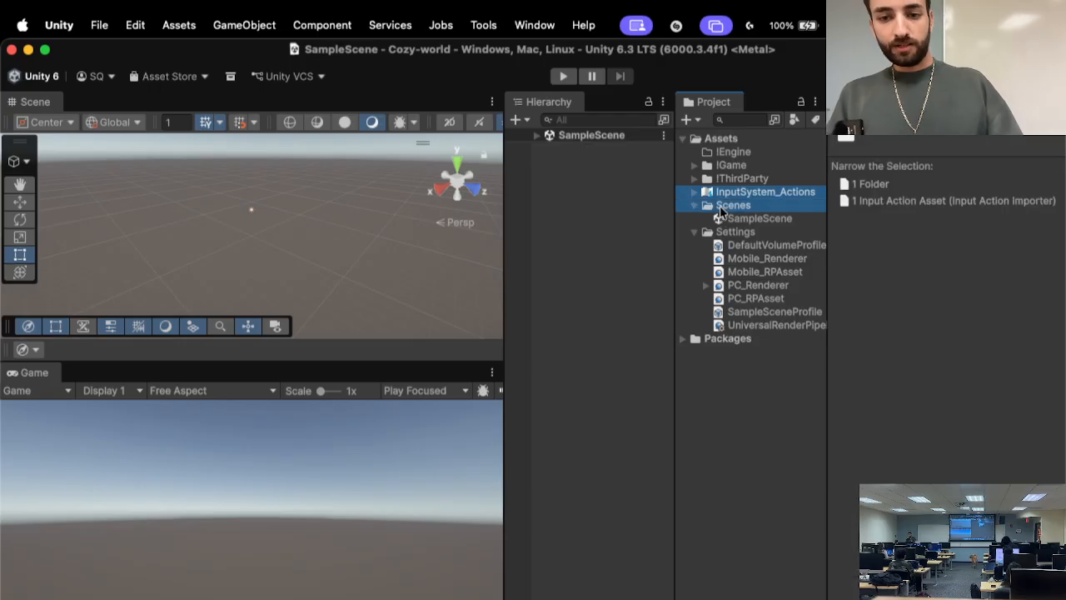
left_click_drag(713, 238, 718, 151, "super")
double_click(719, 151)
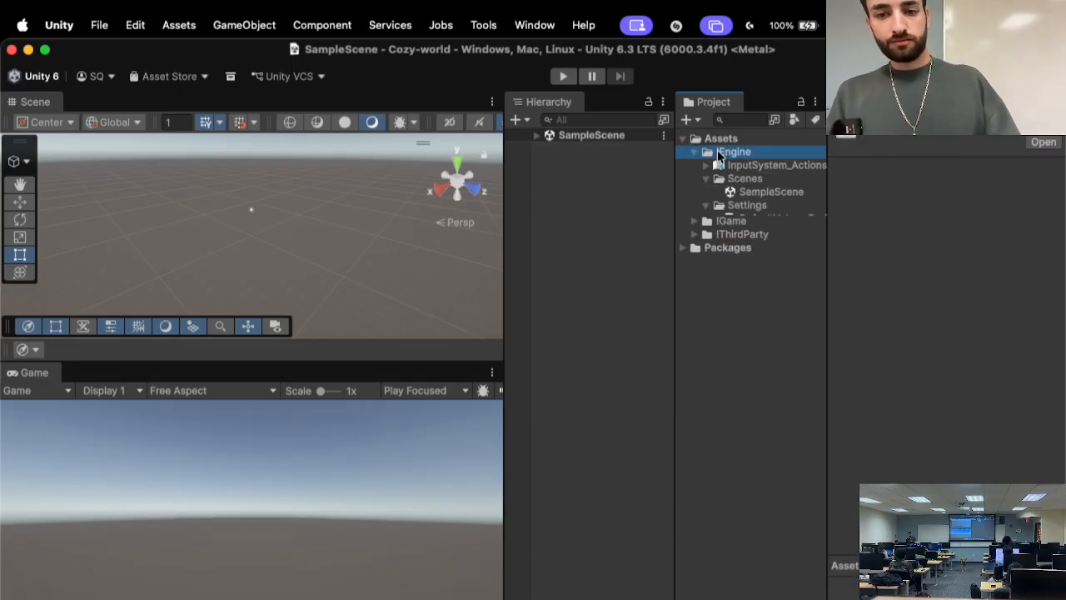
key("Left")
key("Down")
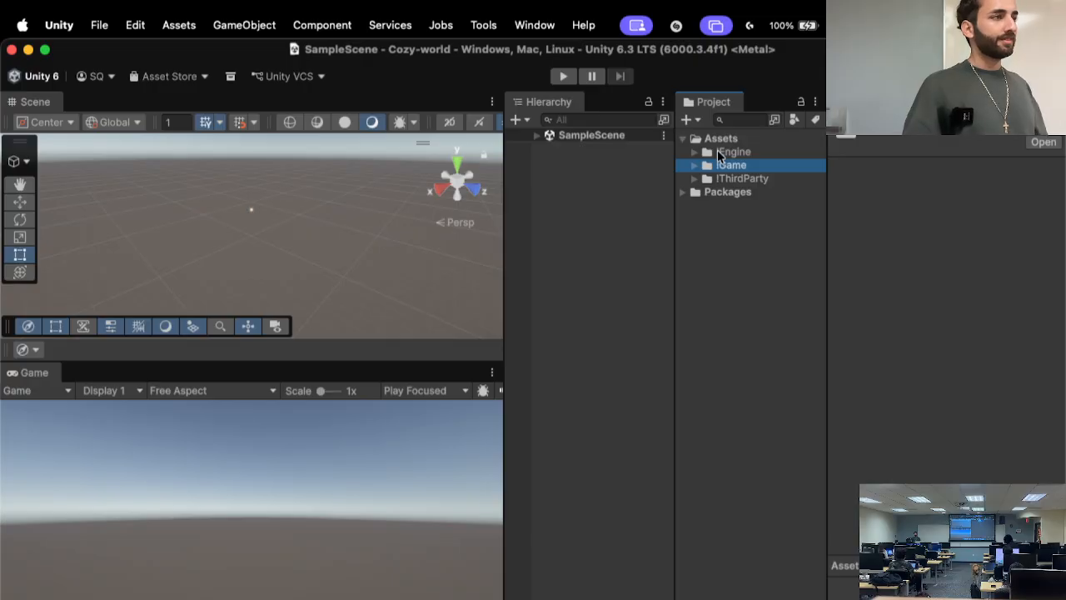
- Expand !Engine and step through its scene, renderer and render pipeline assets to review the moved contents
left_click(720, 157)
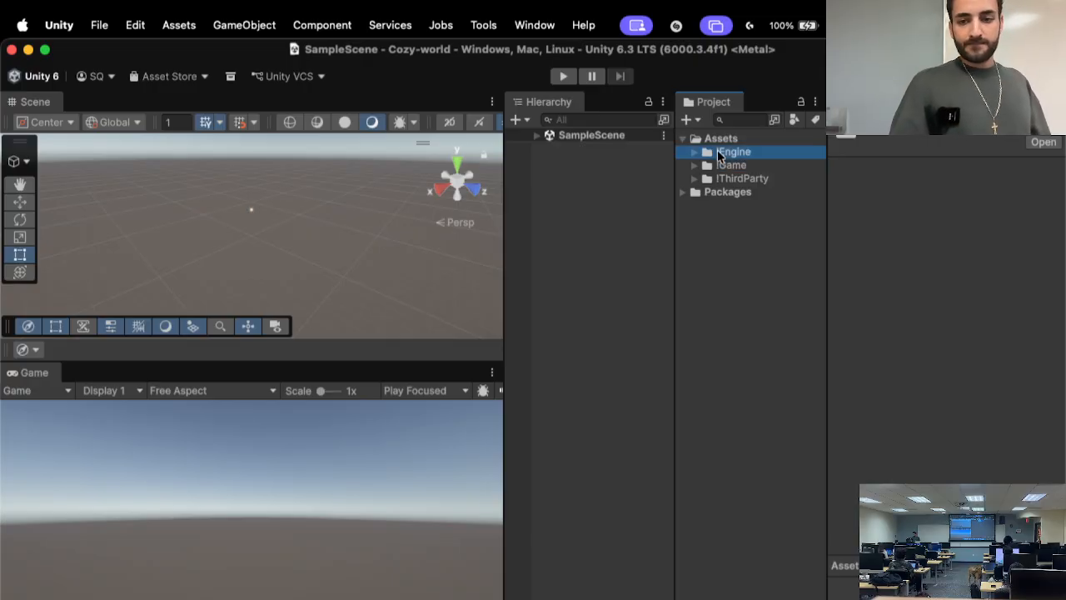
double_click(720, 155)
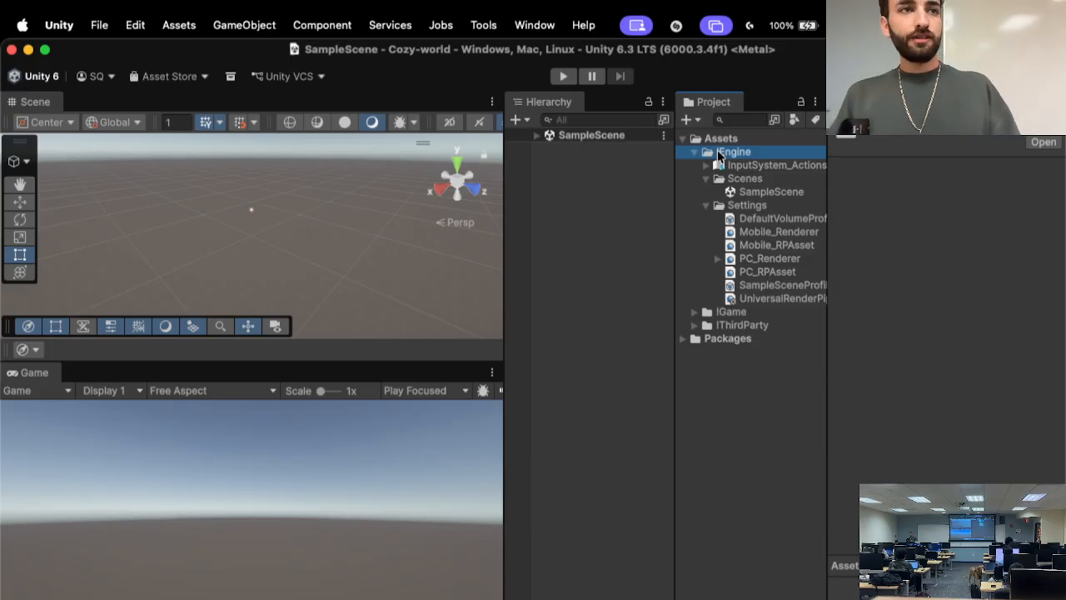
key("Down")
key("Down")
key("Down")
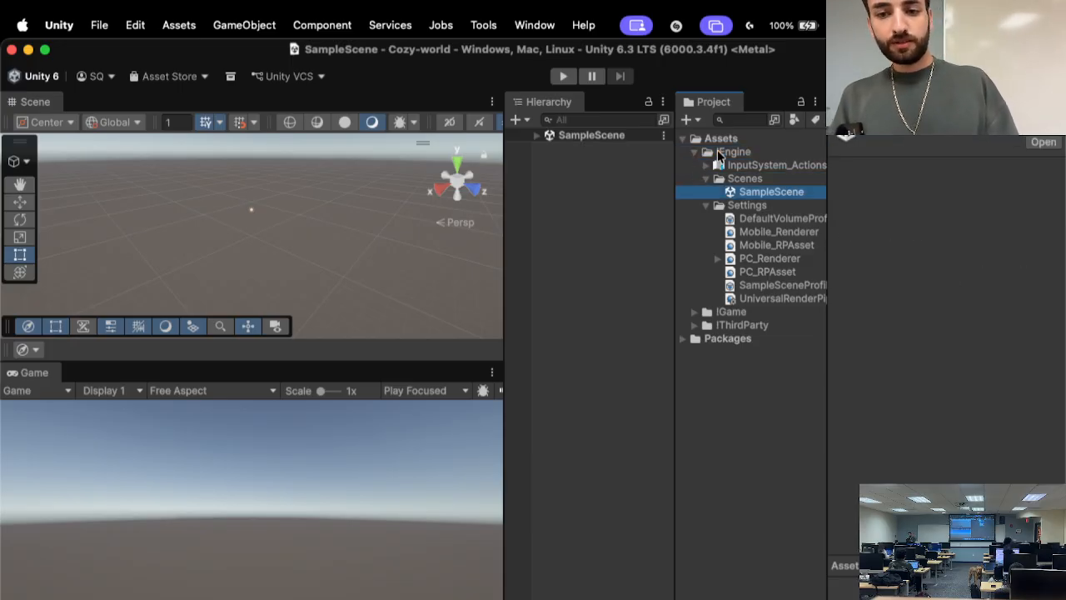
key("Down")
key("Down")
key("Down")
key("Down")
key("Down")
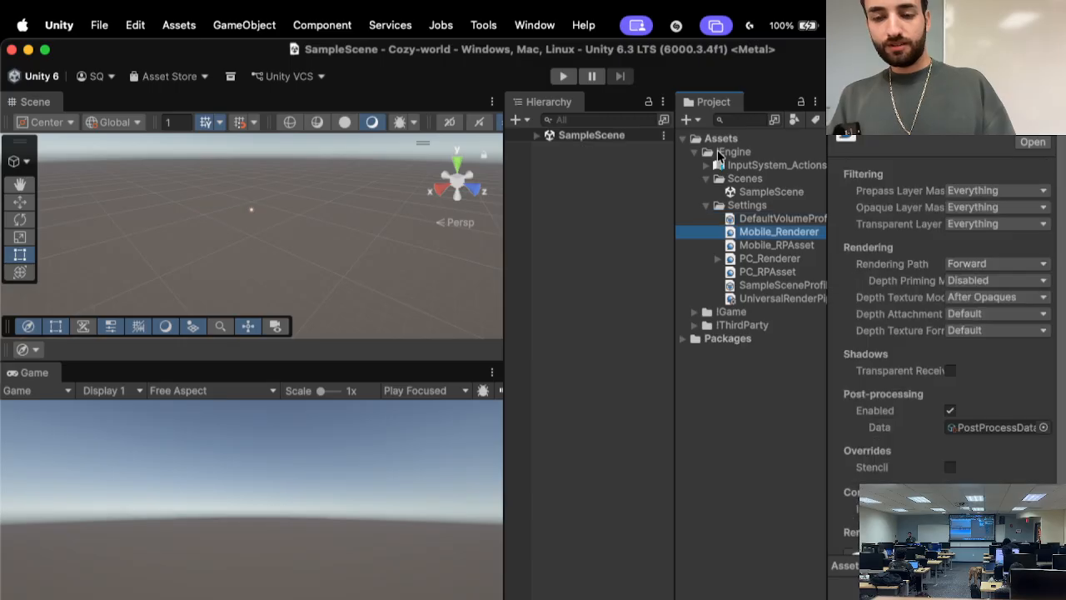
key("Down")
key("Down")
key("Down")
key("Up")
key("Up")
key("Up")
key("Up")
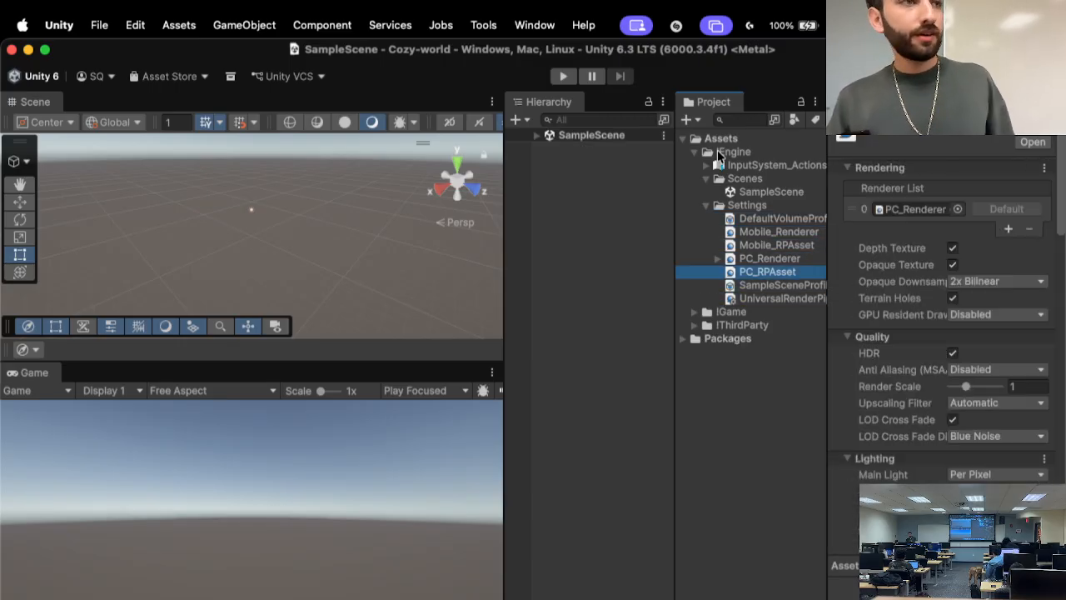
key("Up")
key("Up")
key("Up")
key("Up")
key("Up")
key("Up")
key("Up")
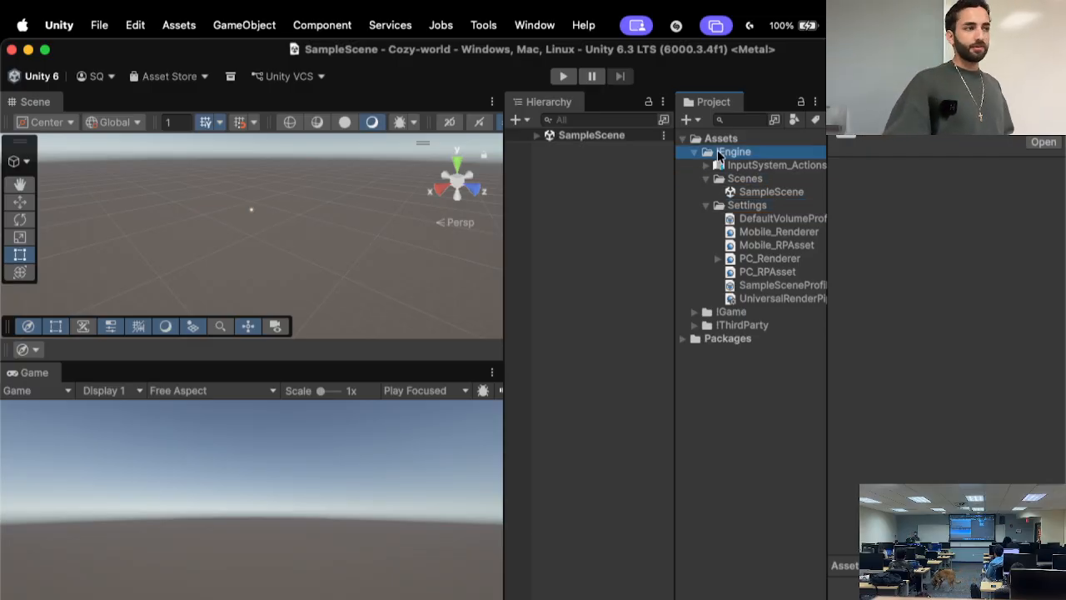
- Expand InputSystem_Actions inside !Engine and step through its Player and UI actions
key("Down")
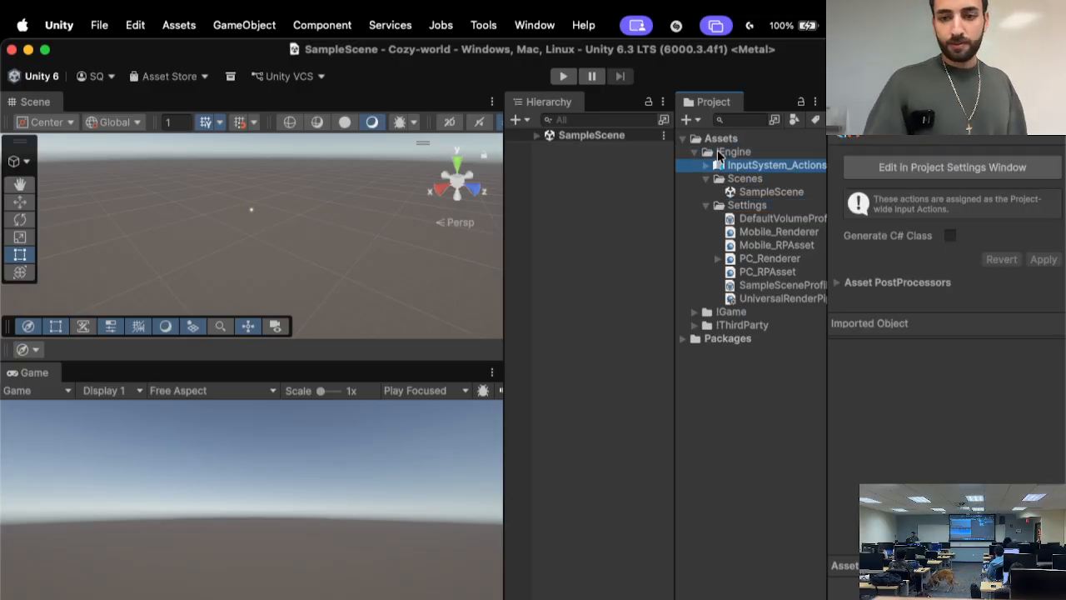
key("Right")
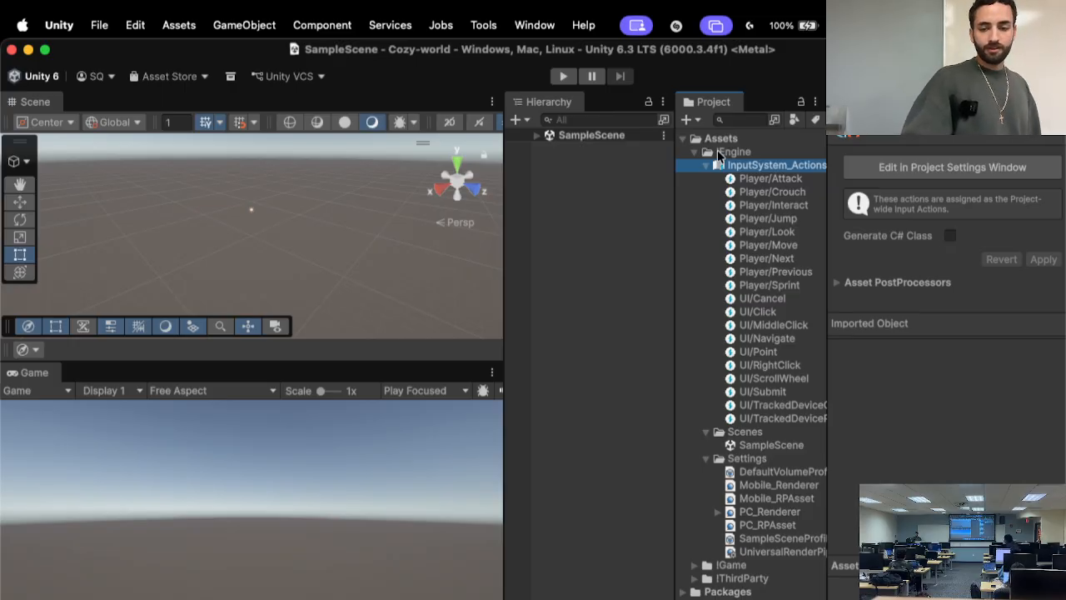
key("Down")
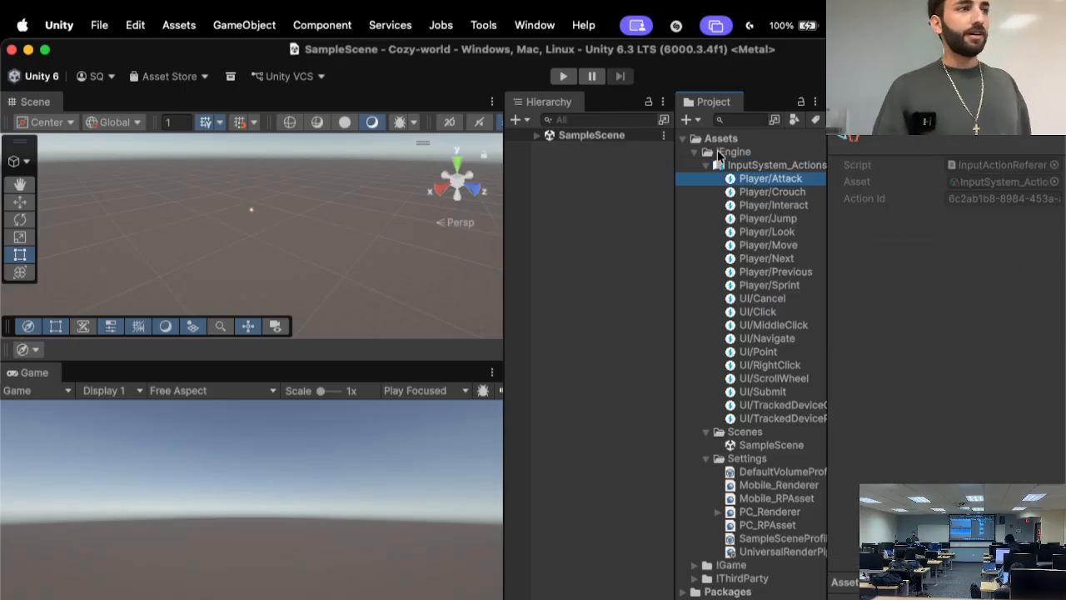
key("Down")
key("Down")
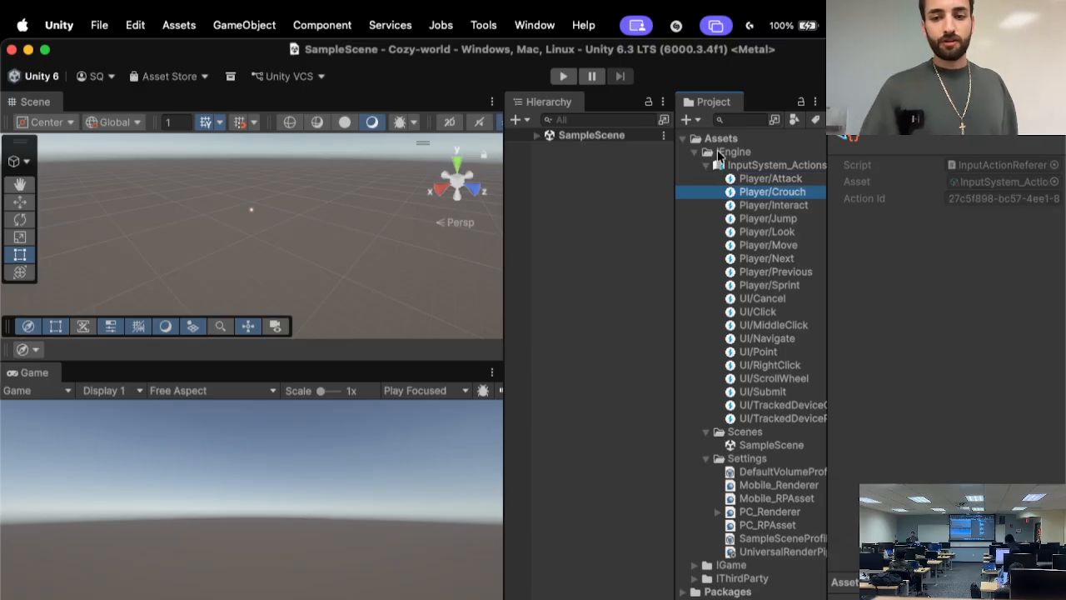
key("Down")
key("Down")
key("Down")
key("Down")
key("Down")
key("Down")
key("Down")
key("Down")
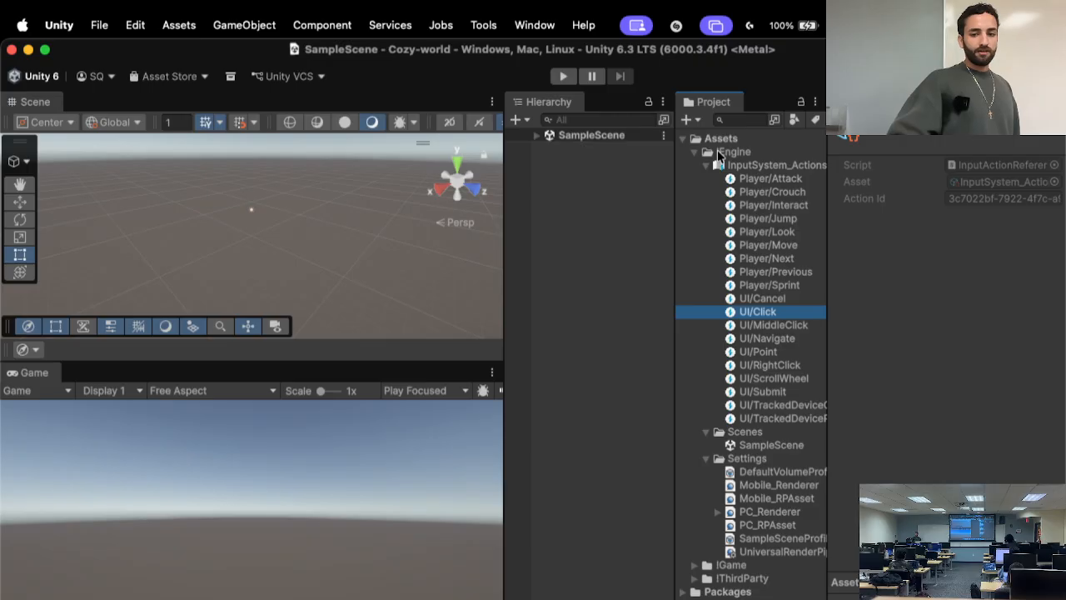
key("Down")
key("Down")
key("Down")
key("Down")
key("Down")
key("Down")
key("Down")
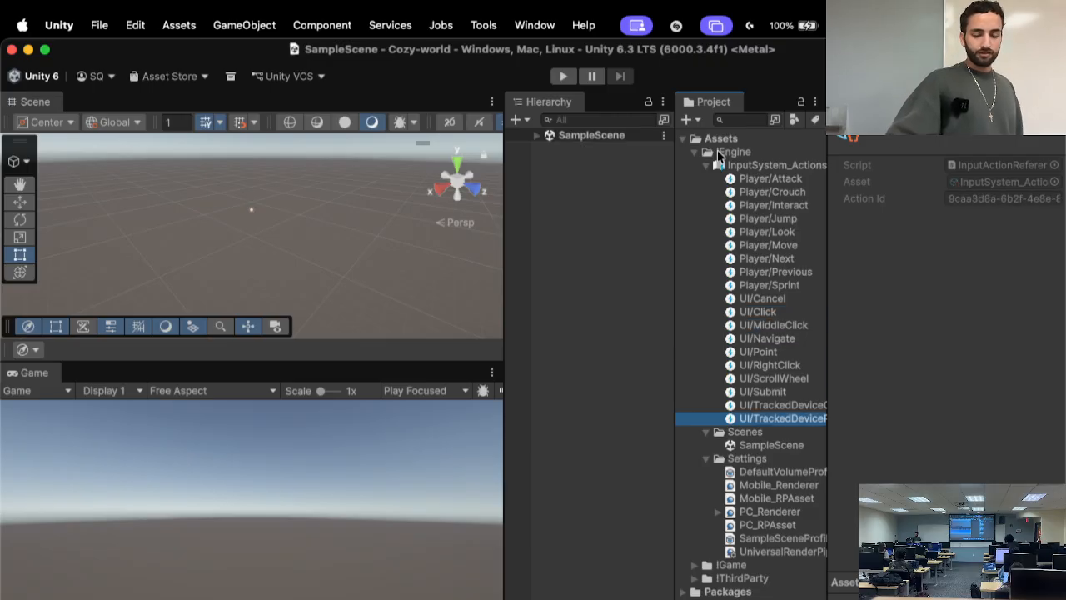
key("Up")
key("Up")
key("Up")
key("Up")
key("Up")
key("Up")
key("Up")
key("Up")
key("Up")
key("Up")
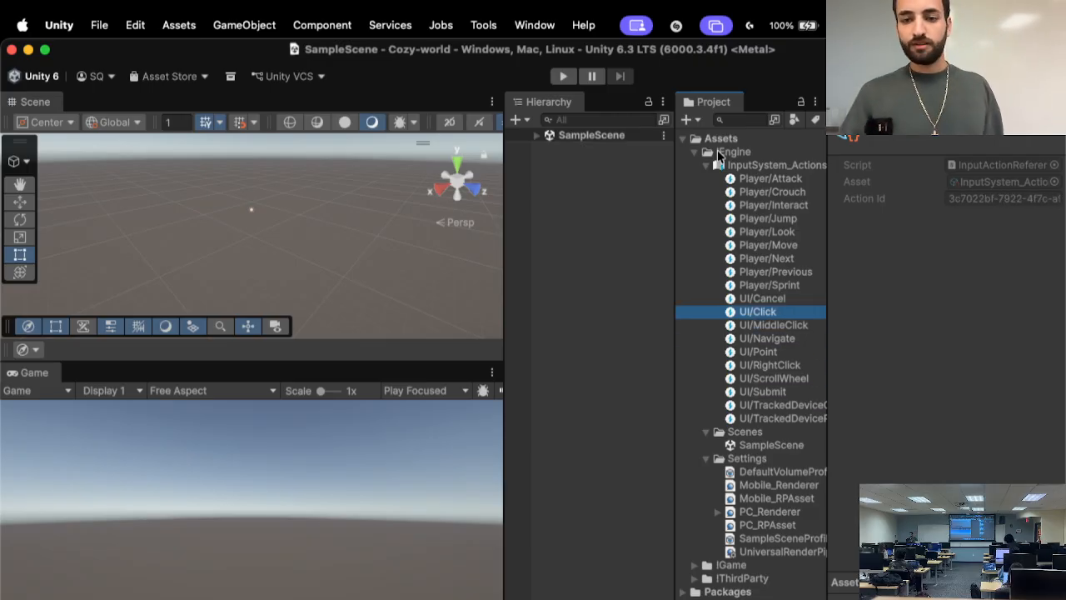
key("Up")
key("Up")
- Open the InputSystem_Actions asset in Project Settings to view its action maps and actions
left_click(731, 166)
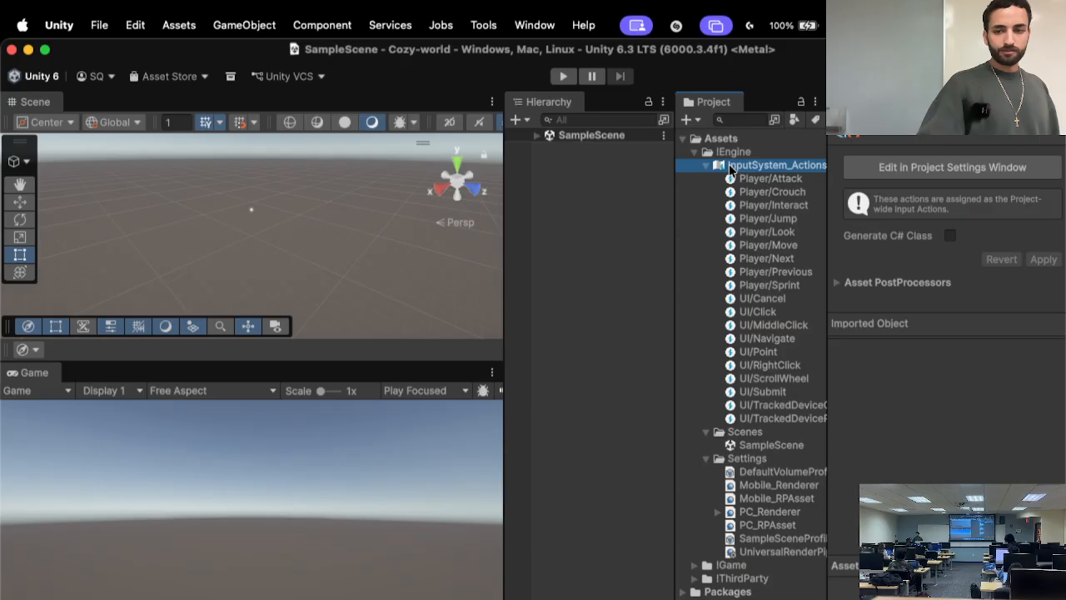
left_click(873, 175)
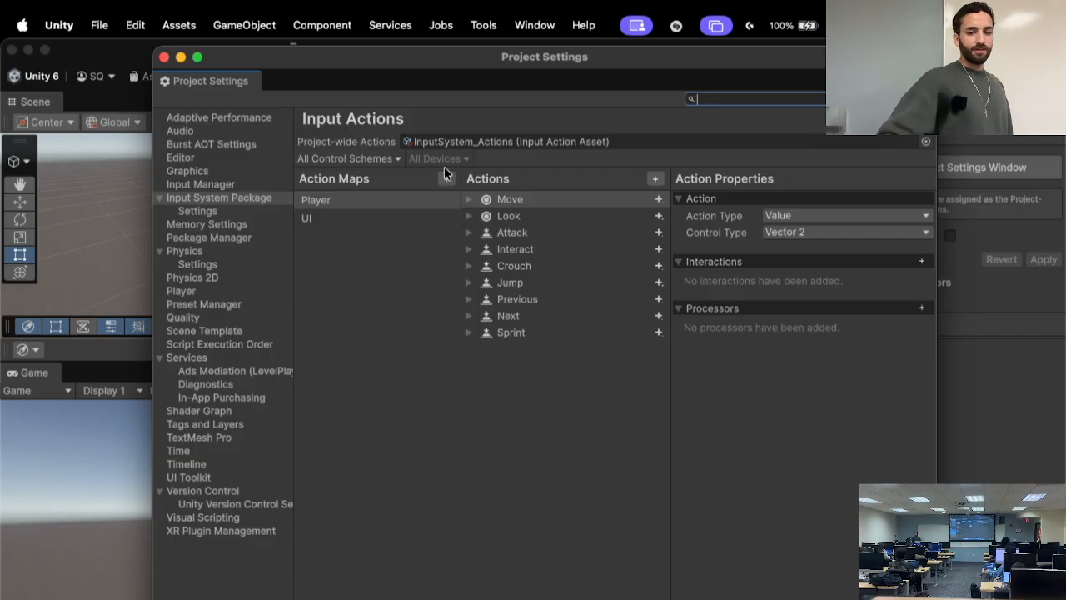
- Browse the Input Manager, Graphics, Input System Package and Player pages of Project Settings to see the available options
left_click(228, 183)
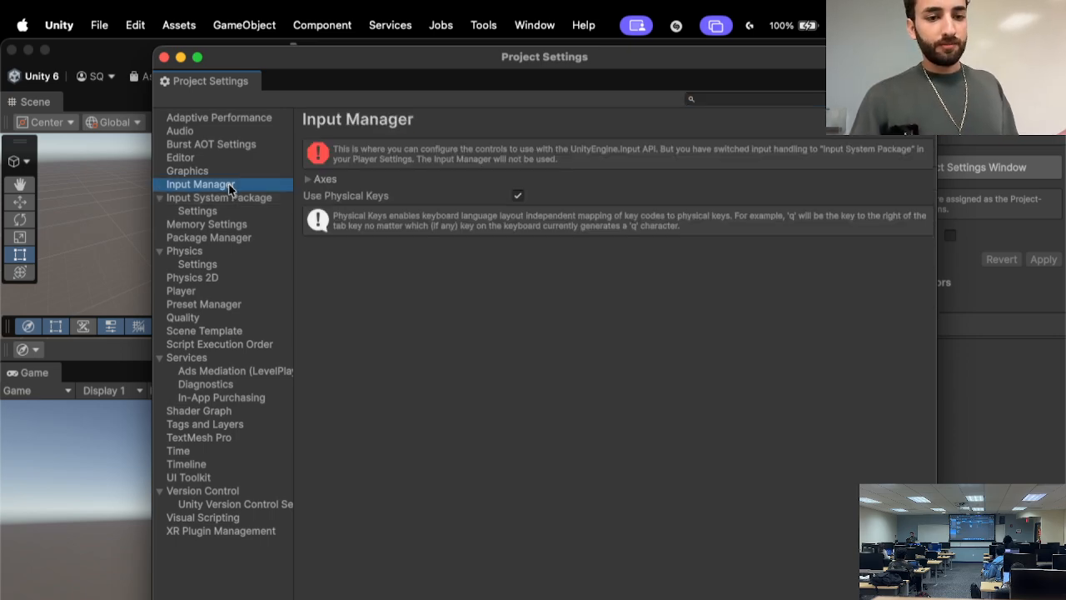
left_click(226, 172)
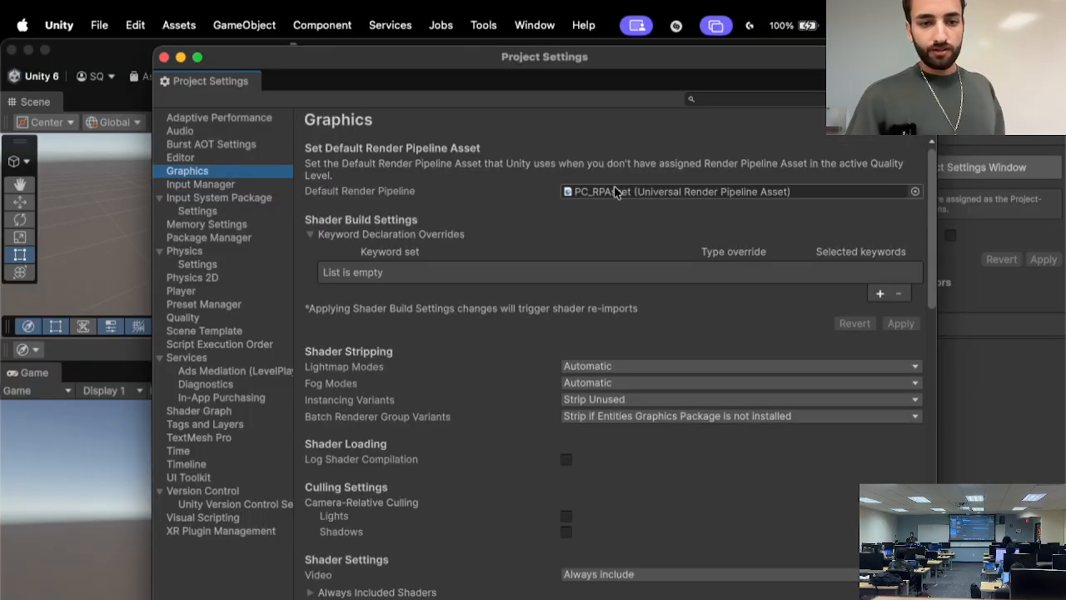
scroll(540, 306, "down", 10)
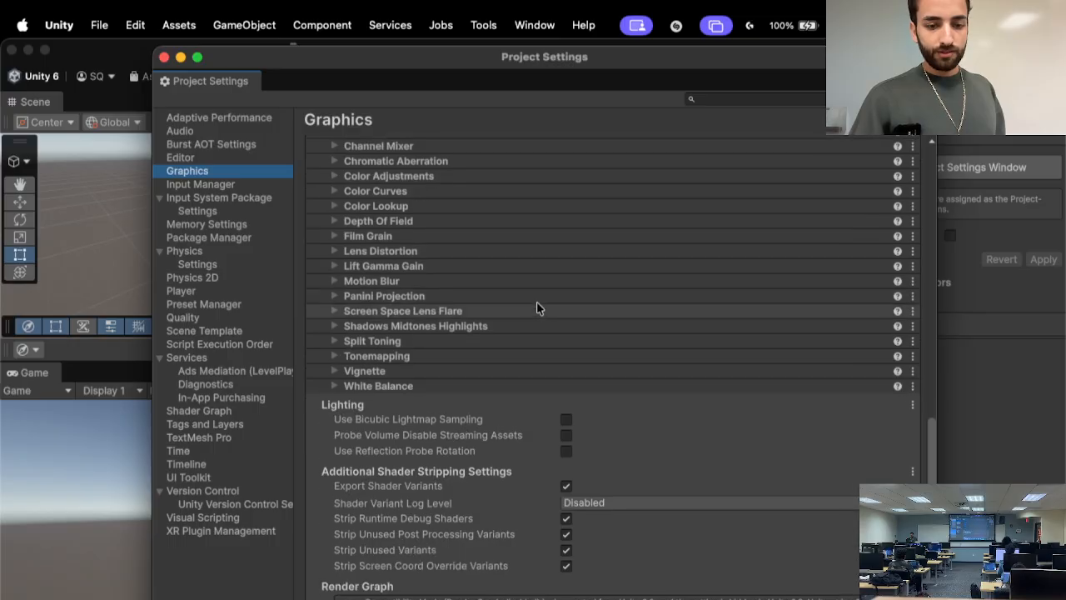
scroll(537, 308, "down", 2)
scroll(537, 308, "up", 15)
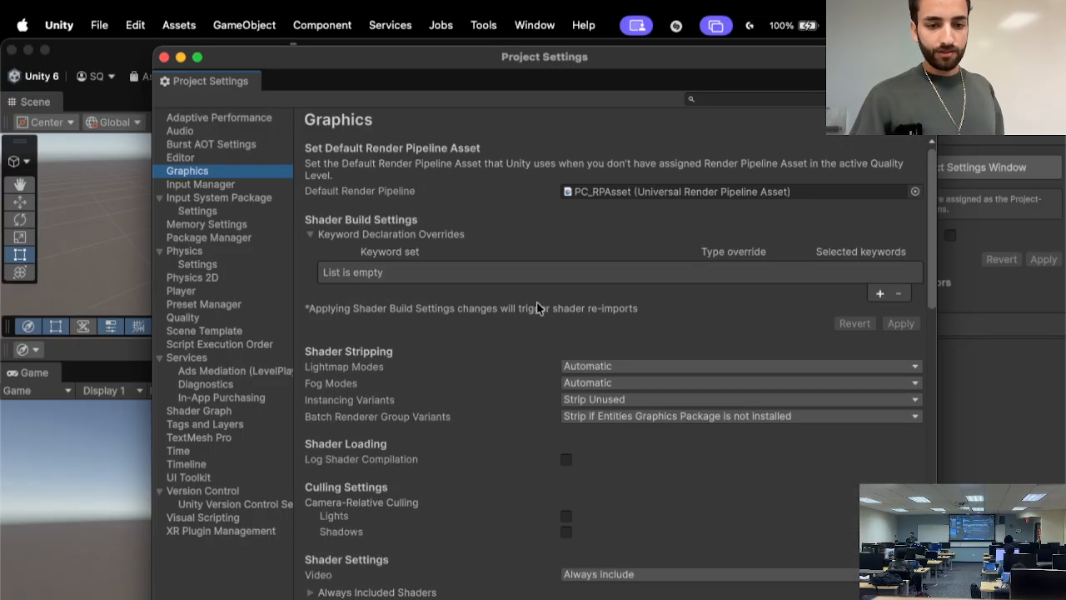
left_click(204, 200)
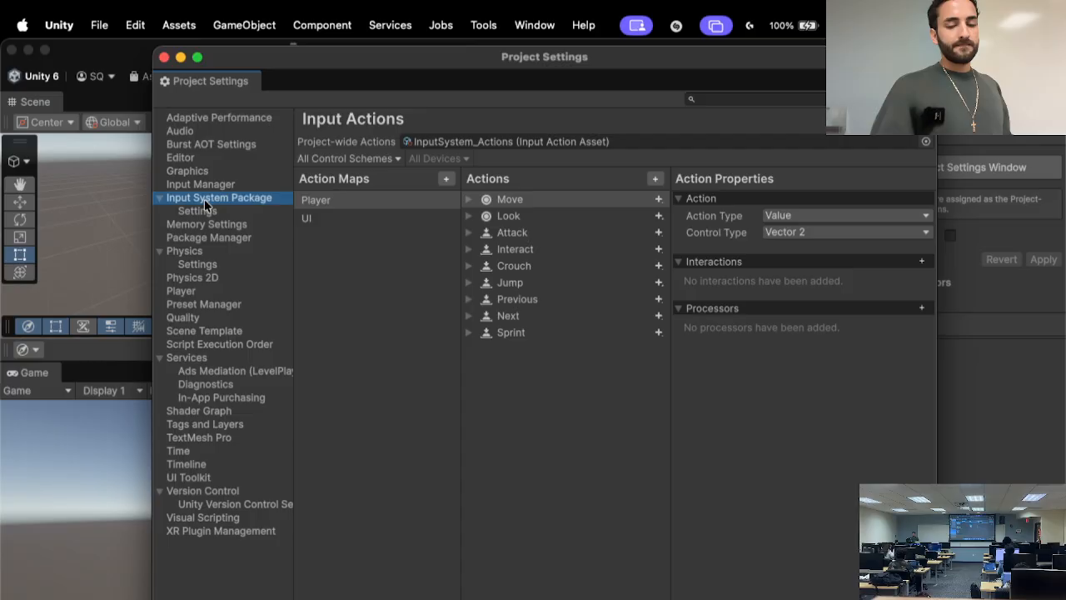
left_click(208, 279)
left_click(202, 291)
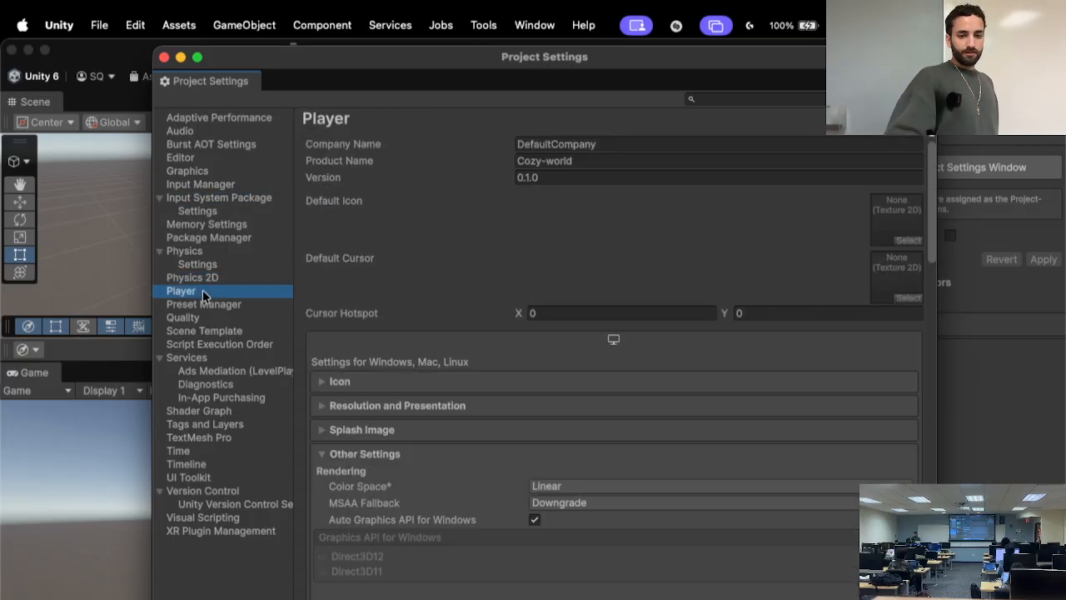
- Return to the Input System Package page, compare the Player and UI action maps, and close Project Settings
left_click(229, 213)
left_click(242, 198)
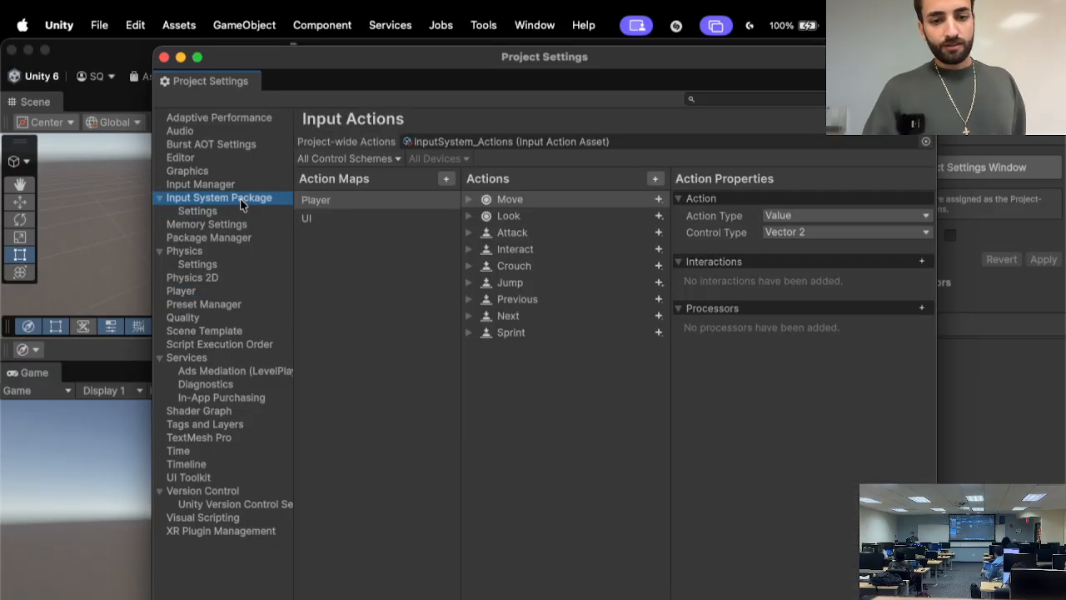
left_click(330, 204)
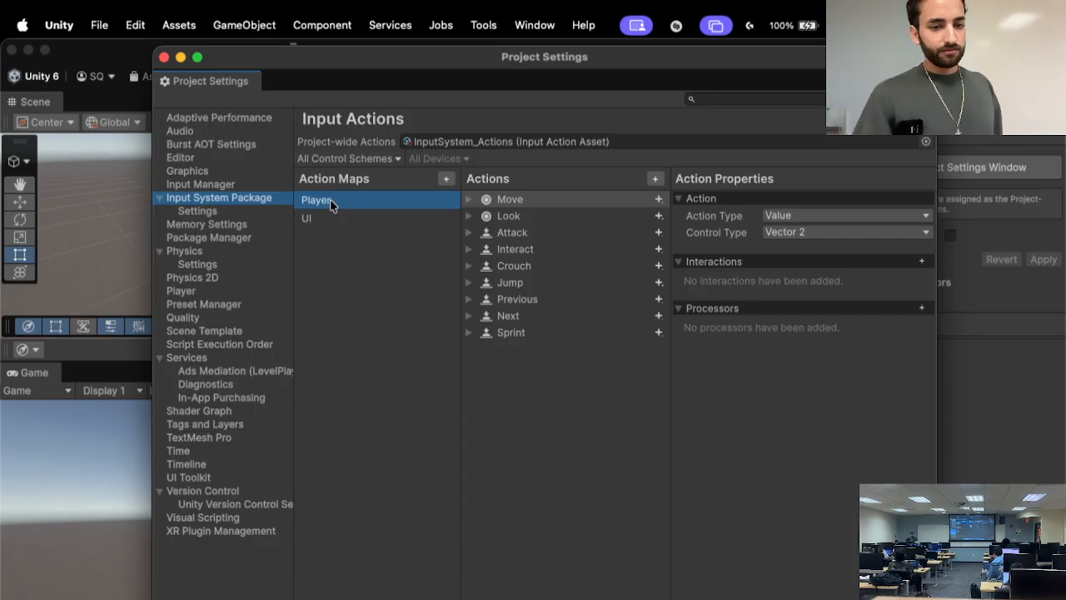
left_click(407, 214)
left_click(405, 202)
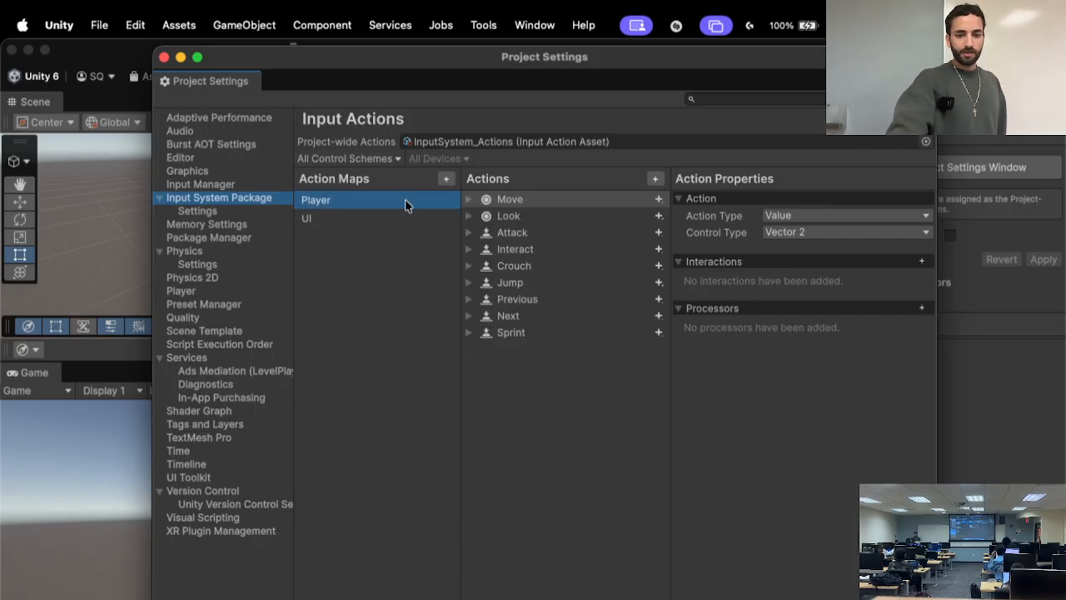
left_click(430, 214)
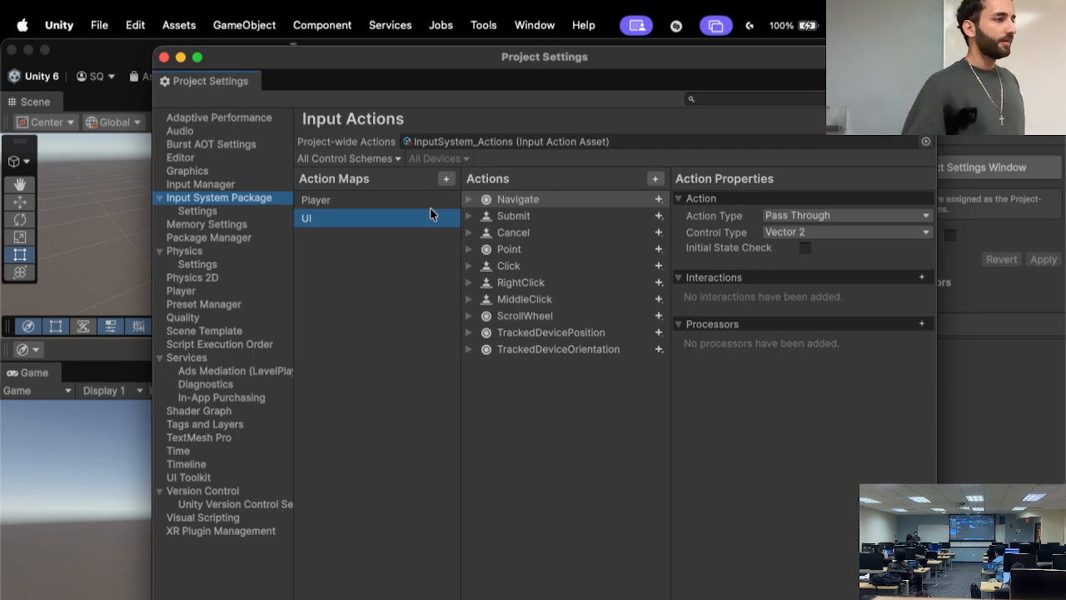
key("Up")
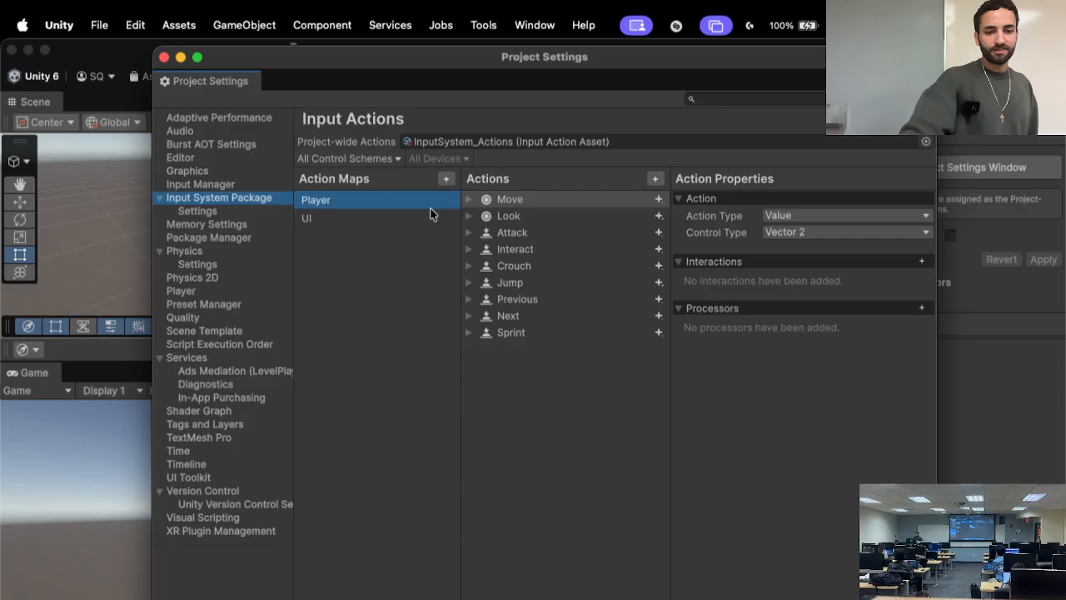
key("Down")
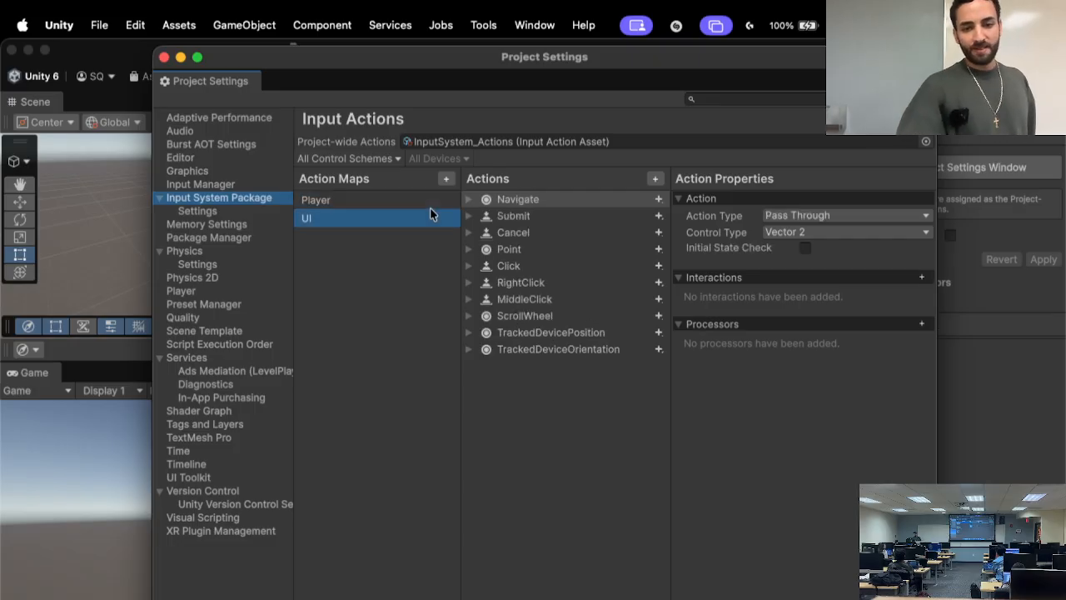
left_click(165, 58)
- Collapse InputSystem_Actions, Scenes, Settings and the !Engine folder, and expand the !Game folder
left_click(743, 165)
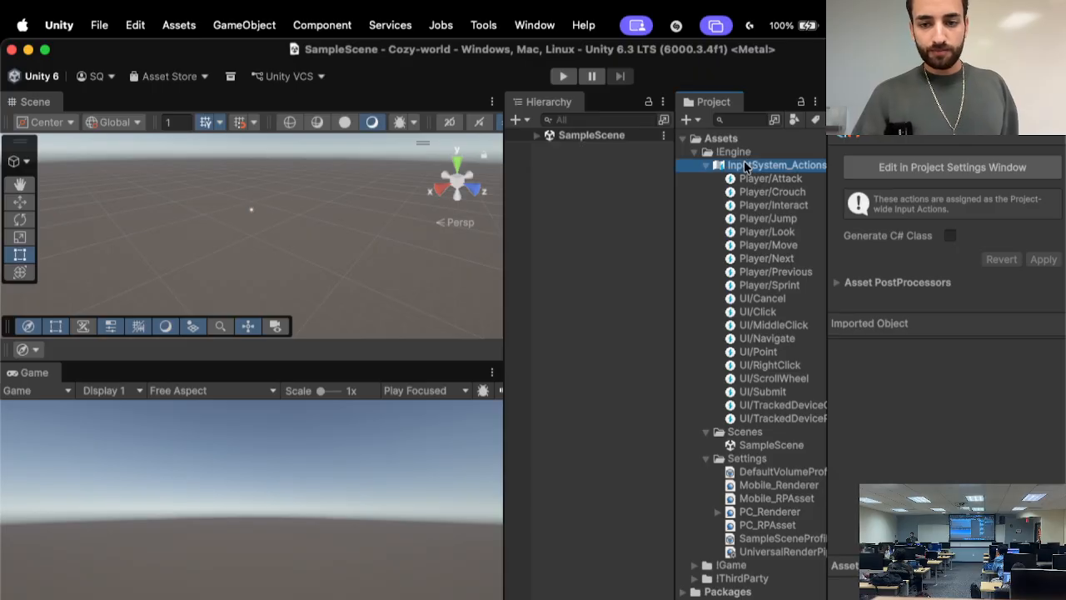
key("Left")
key("Down")
key("Left")
key("Down")
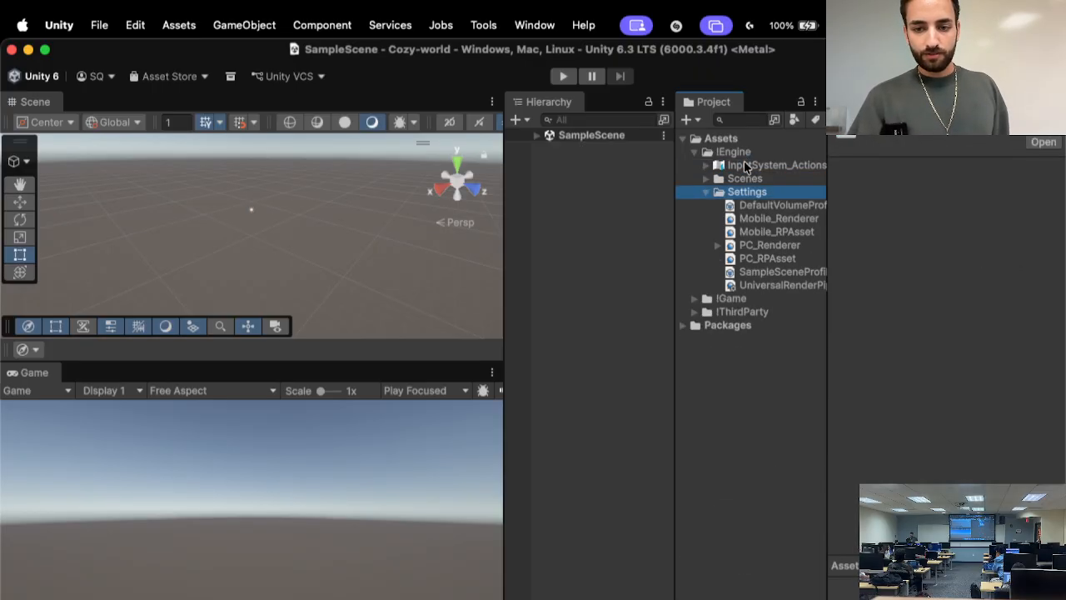
key("Left")
key("Left")
key("Left")
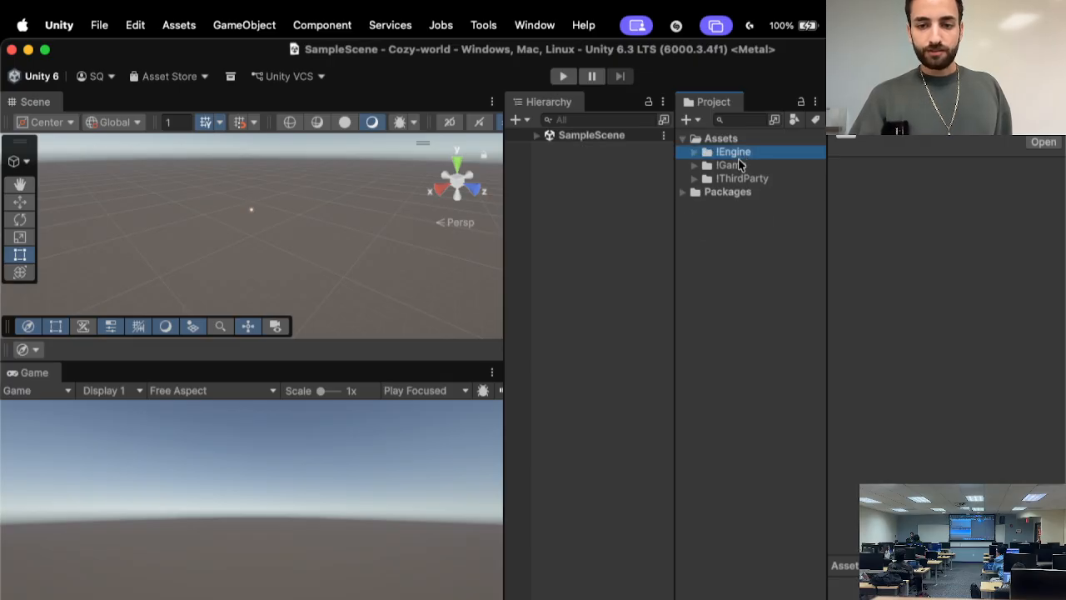
left_click(738, 165)
key("Right")
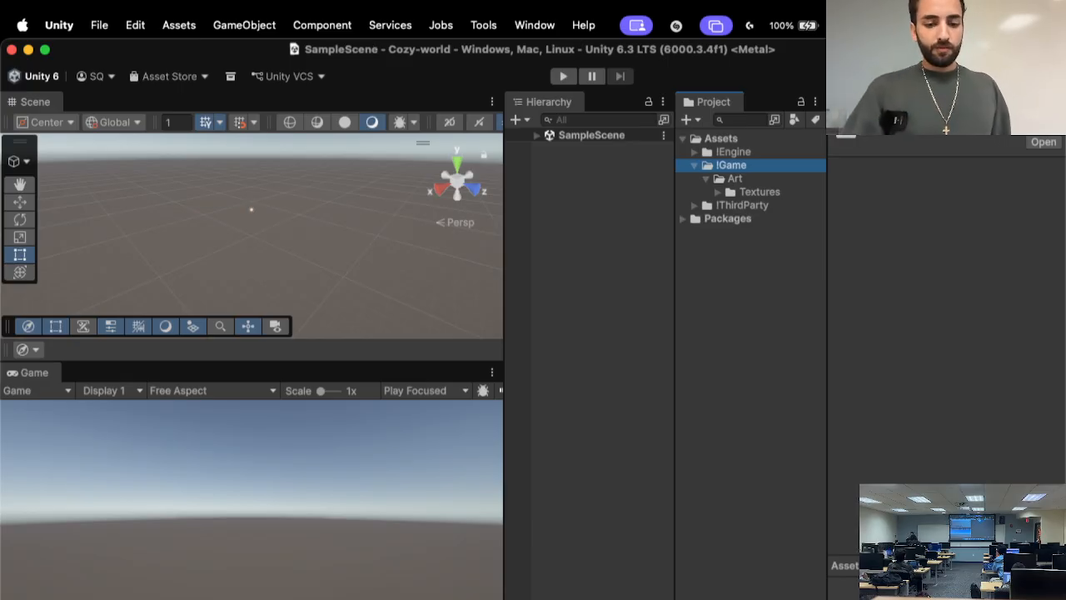
- Switch to Chrome and show the "Let's Customize" slide of the Canva presentation full screen, and exit the presentation view
key("super+Tab")
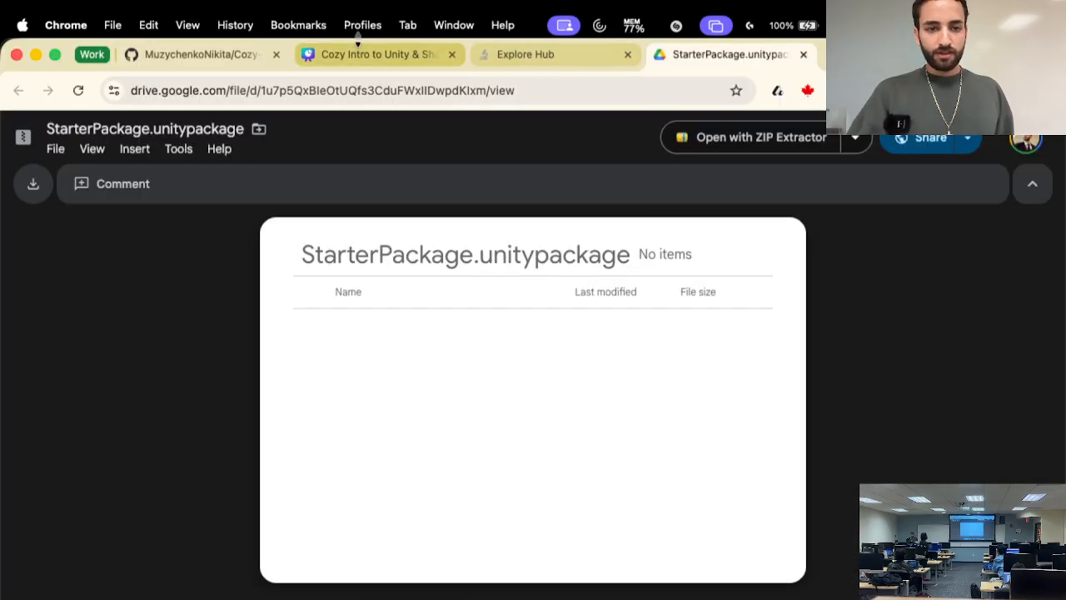
left_click(358, 52)
left_click(904, 559)
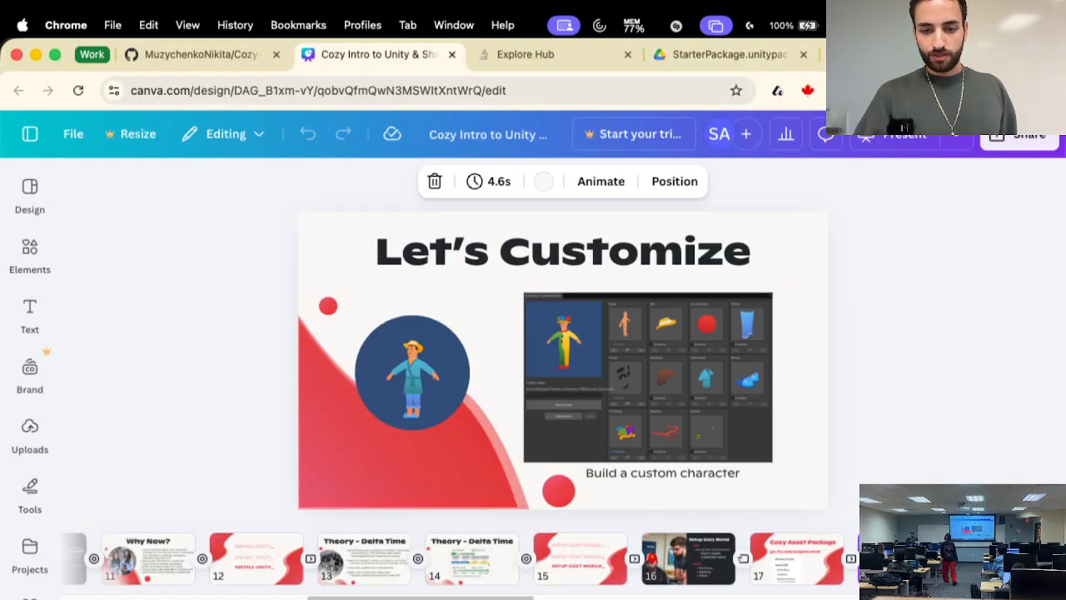
left_click(902, 137)
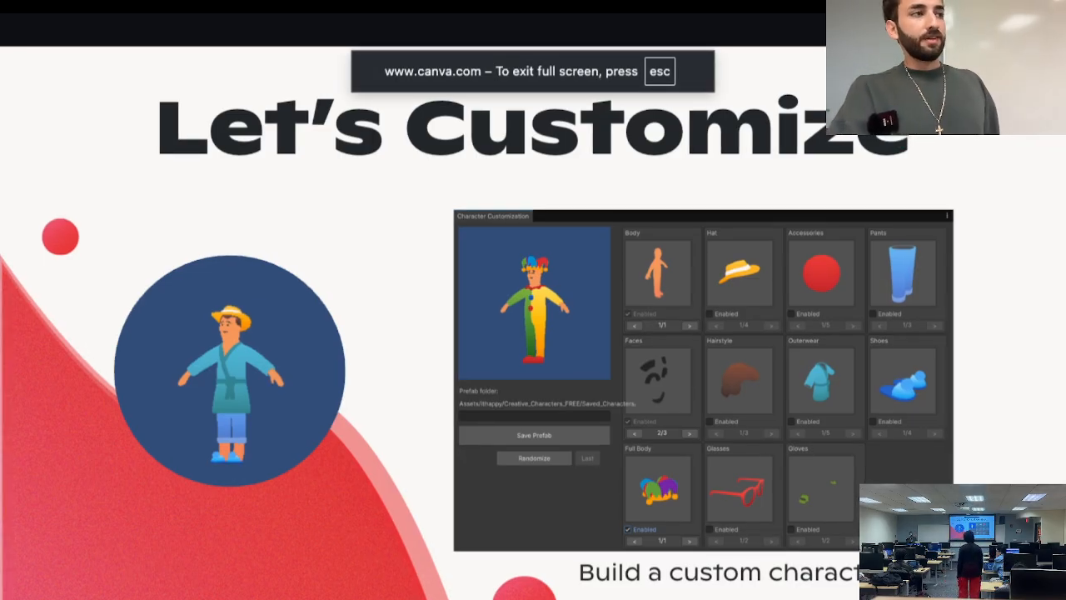
key("Escape")
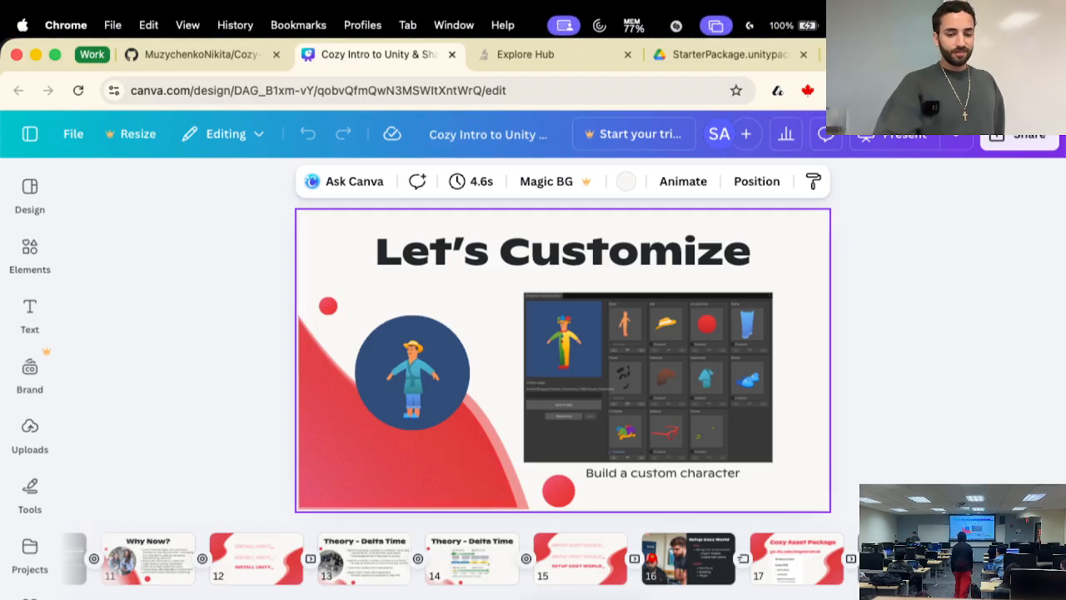
- Switch back to Unity, open the Character Customization tool, and change the character's face to the third option
key("super+Tab")
left_click(479, 22)
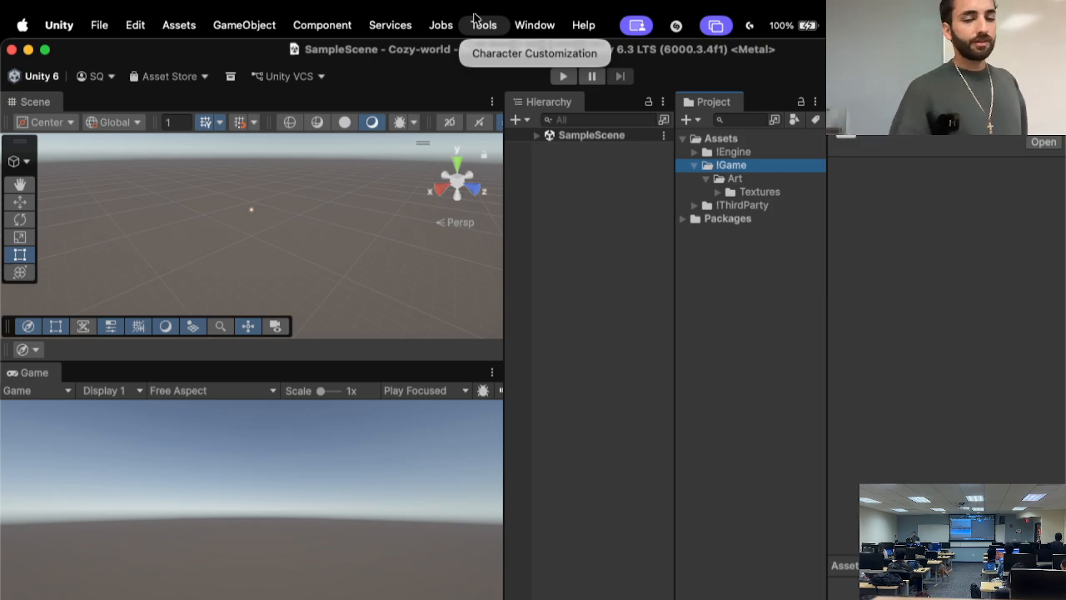
left_click(484, 53)
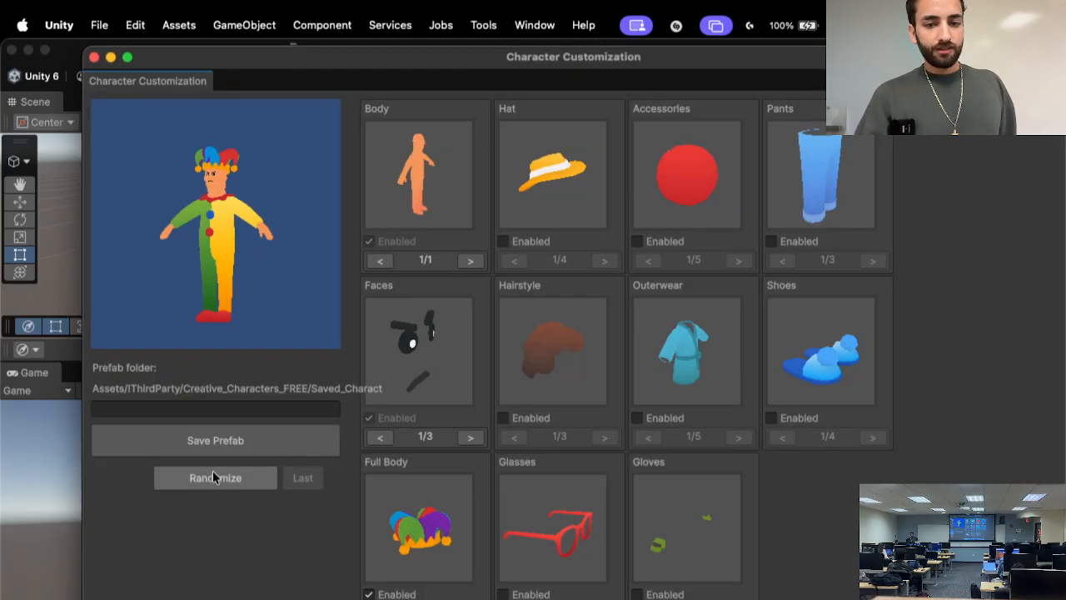
left_click(469, 438)
left_click(469, 438)
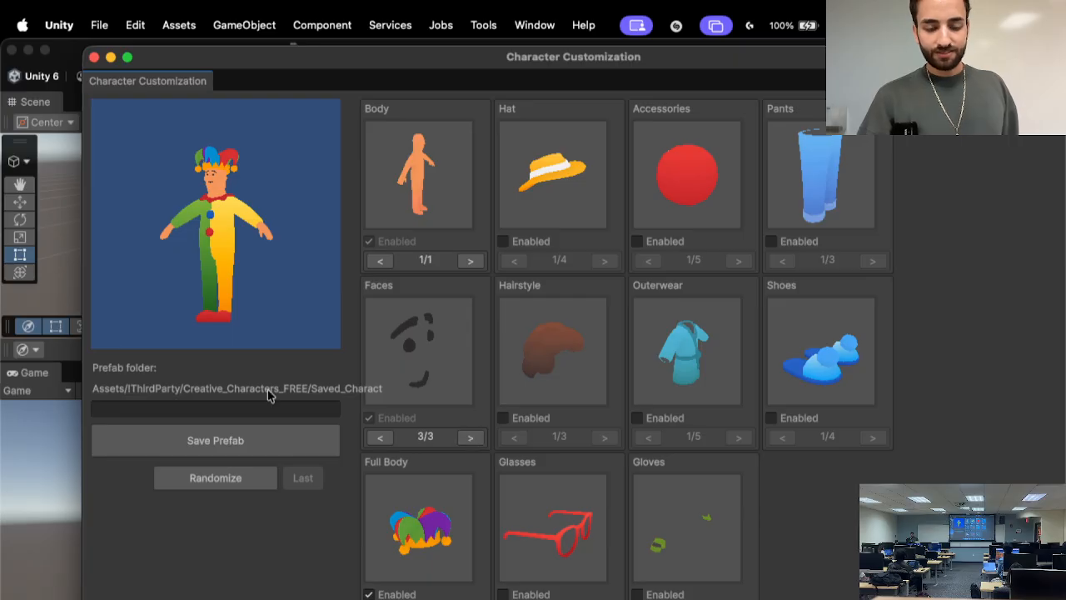
- Randomize the character repeatedly until it wears the mouse outerwear, grey shorts, white sneakers and red glasses
left_click(210, 478)
left_click(212, 479)
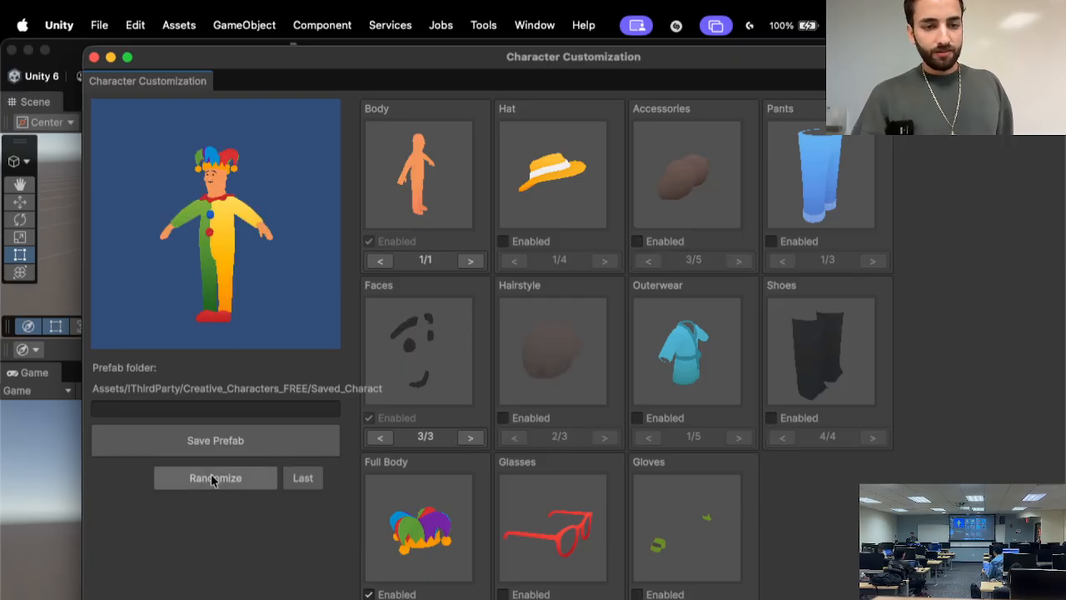
left_click(211, 478)
left_click(212, 478)
left_click(211, 478)
left_click(212, 478)
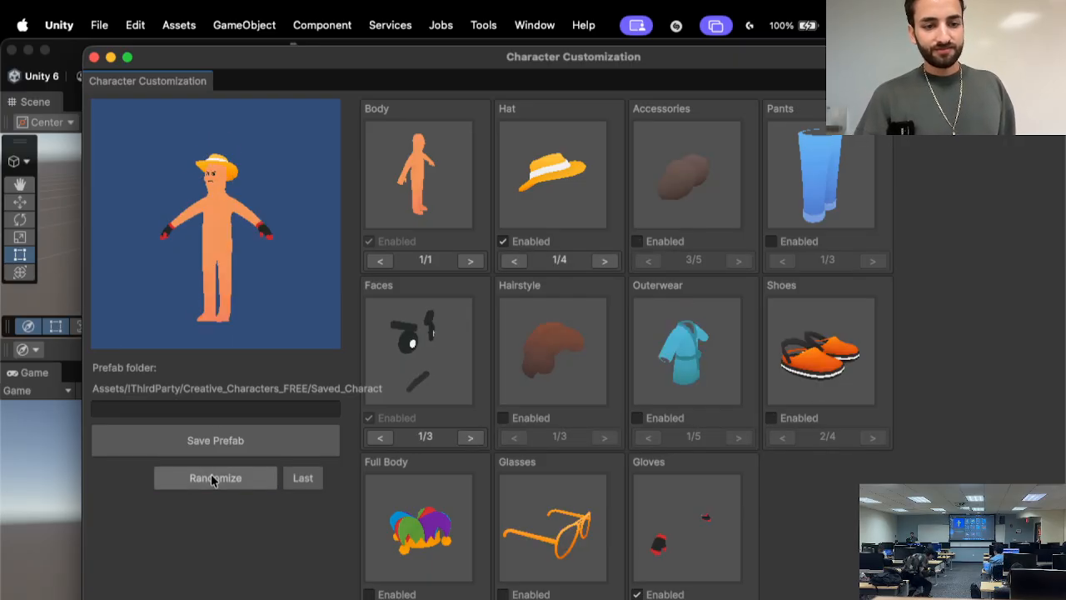
left_click(212, 478)
left_click(211, 479)
left_click(212, 478)
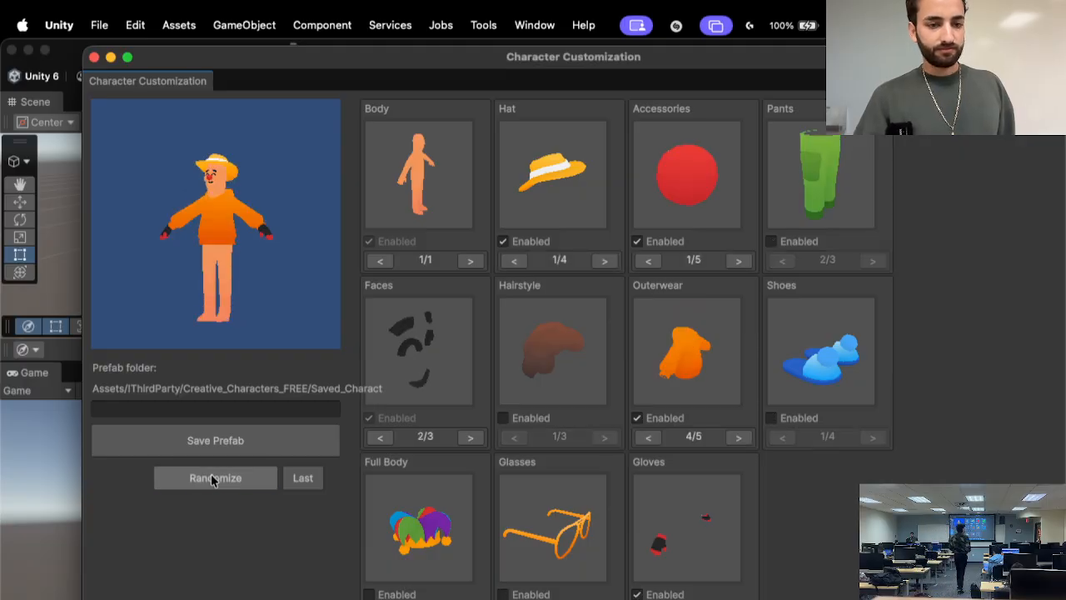
left_click(212, 478)
left_click(211, 478)
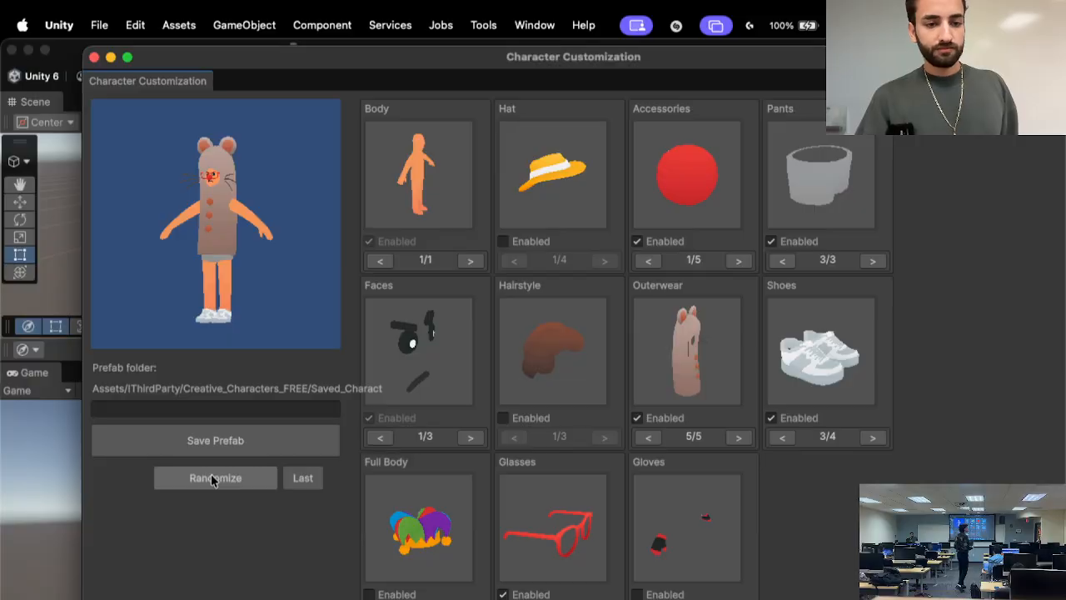
- Name the character prefab Character1, save it to the prefab folder, and close the Character Customization window
left_click(209, 406)
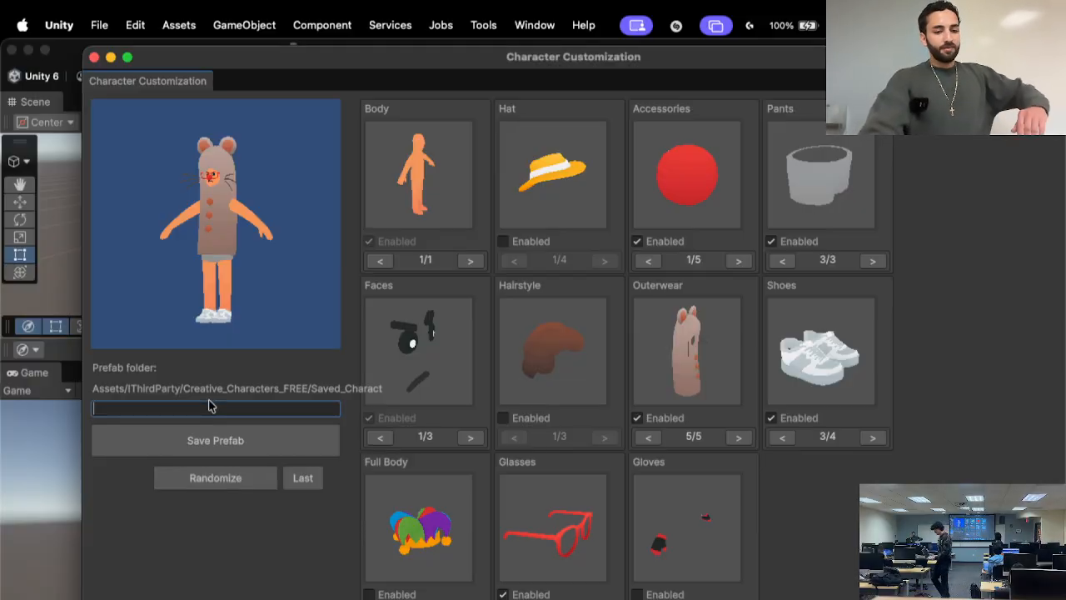
type("Char")
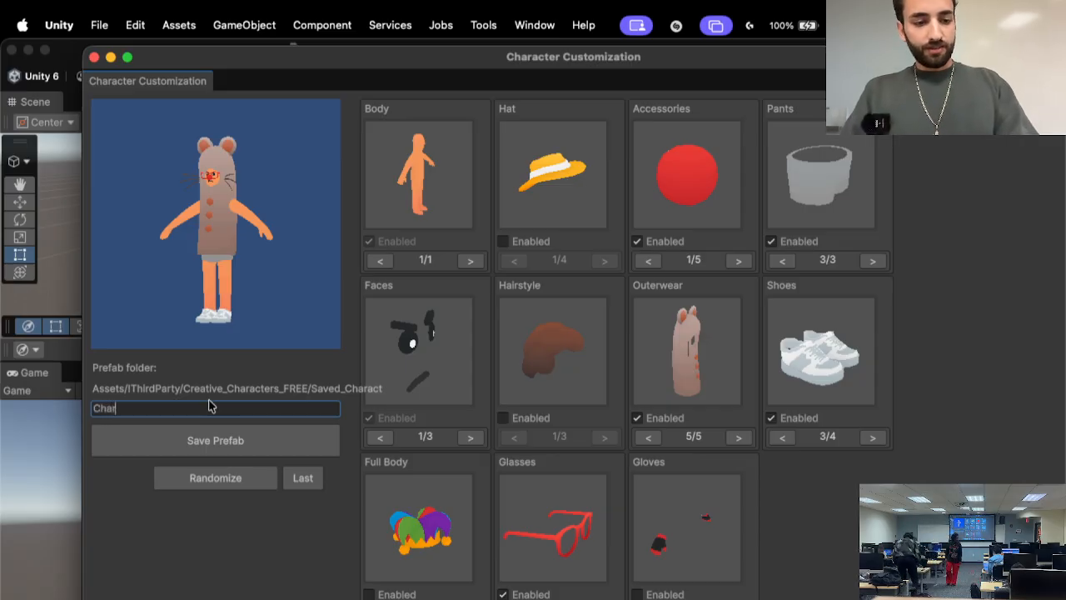
type("acter1")
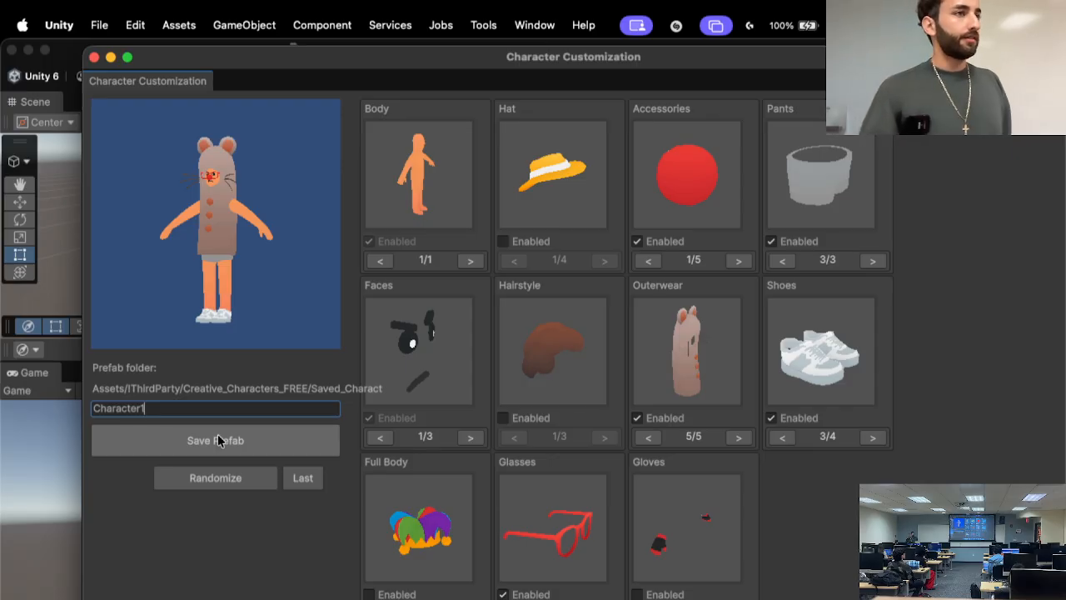
left_click(217, 440)
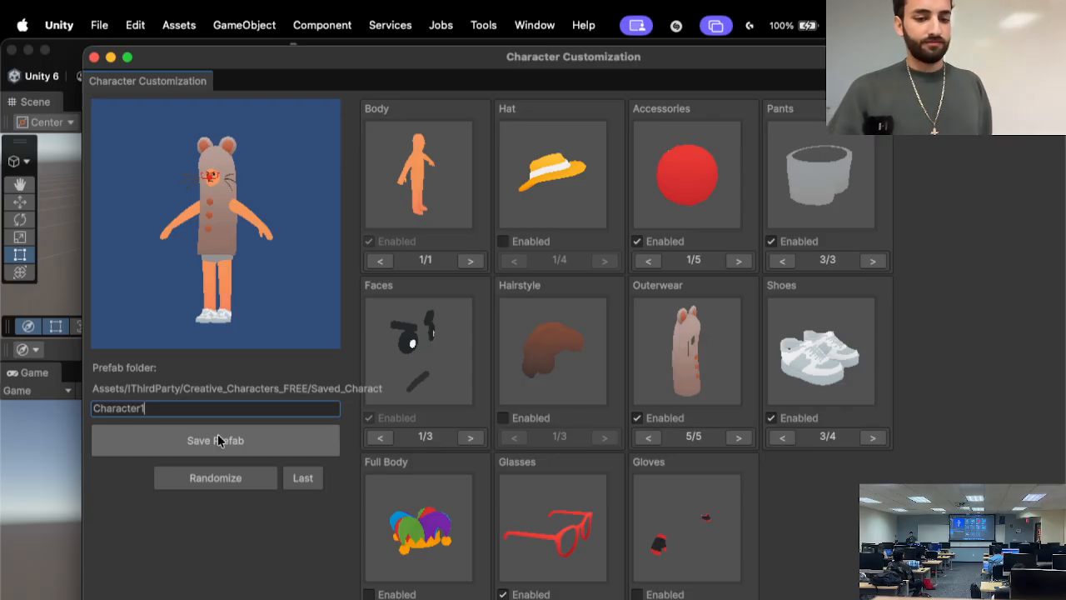
left_click(135, 450)
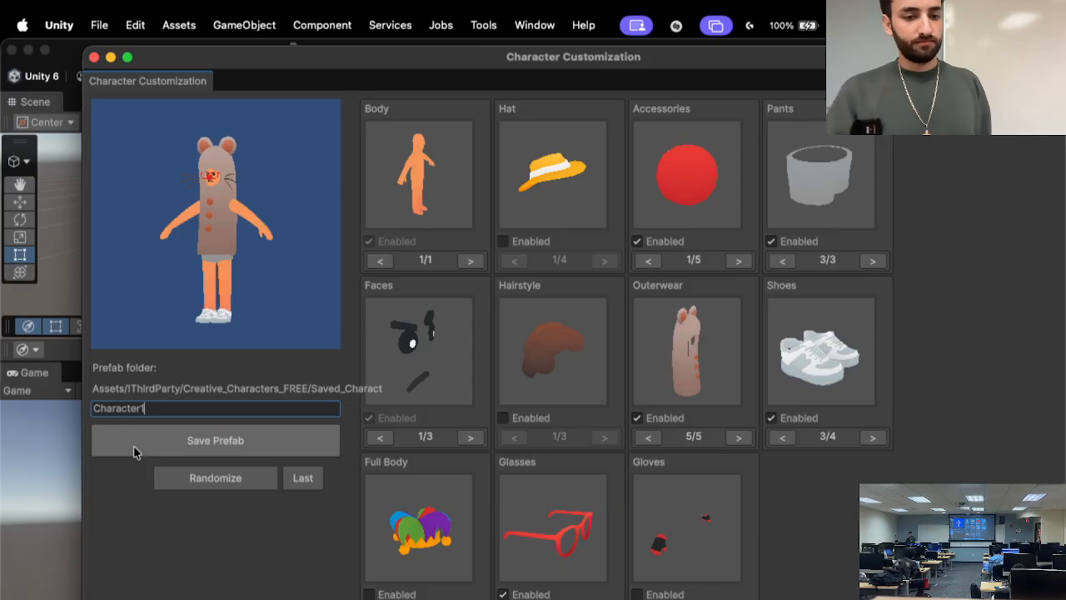
left_click(94, 57)
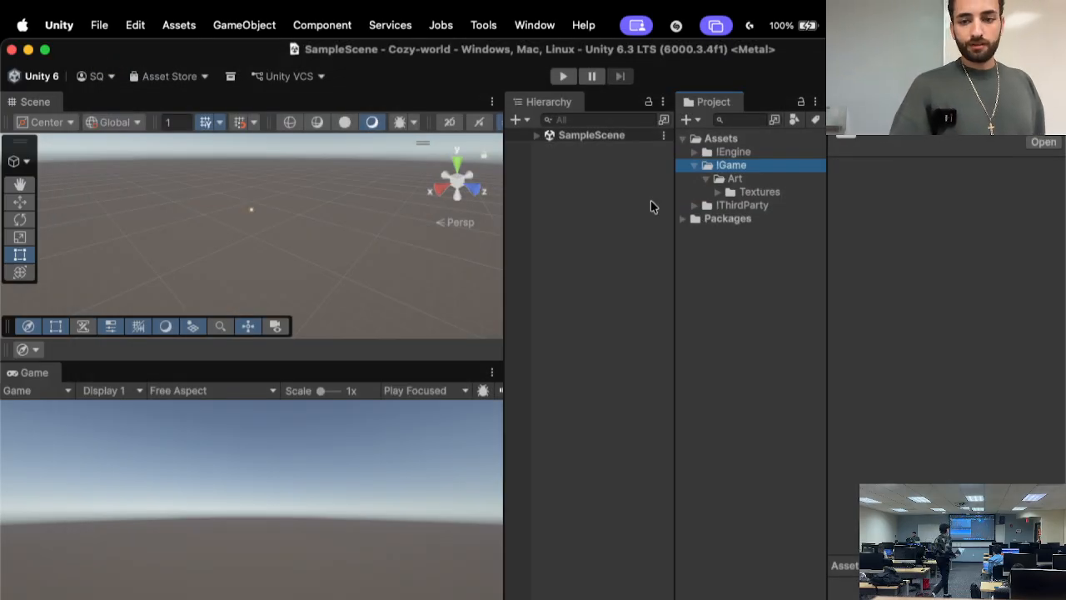
- Expand the !ThirdParty folder in the project assets and widen the Project area so the full folder names fit
left_click(736, 220)
left_click(734, 207)
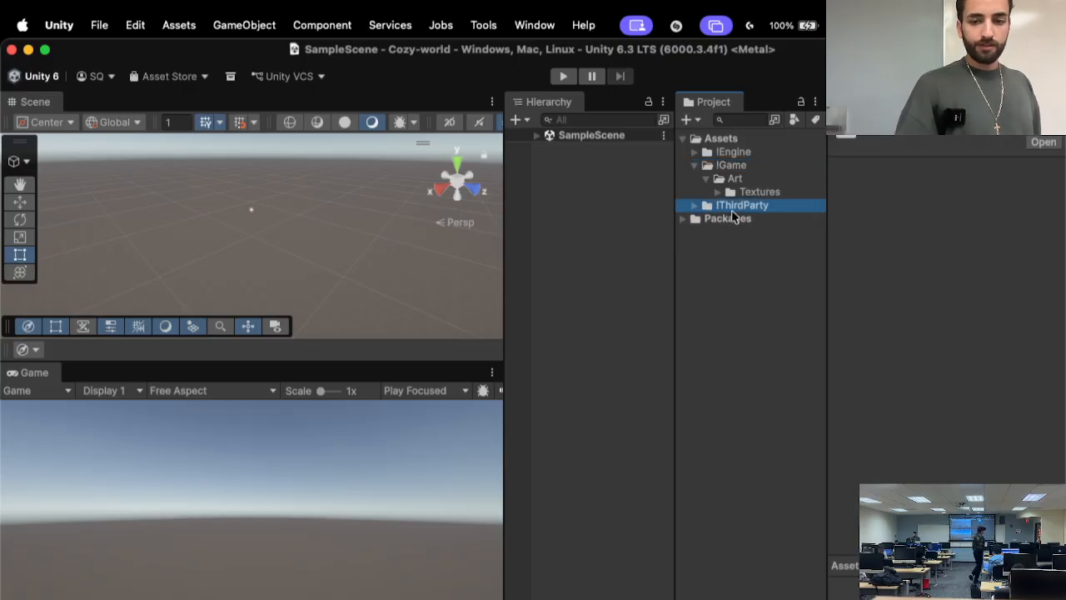
key("Right")
key("Down")
key("Down")
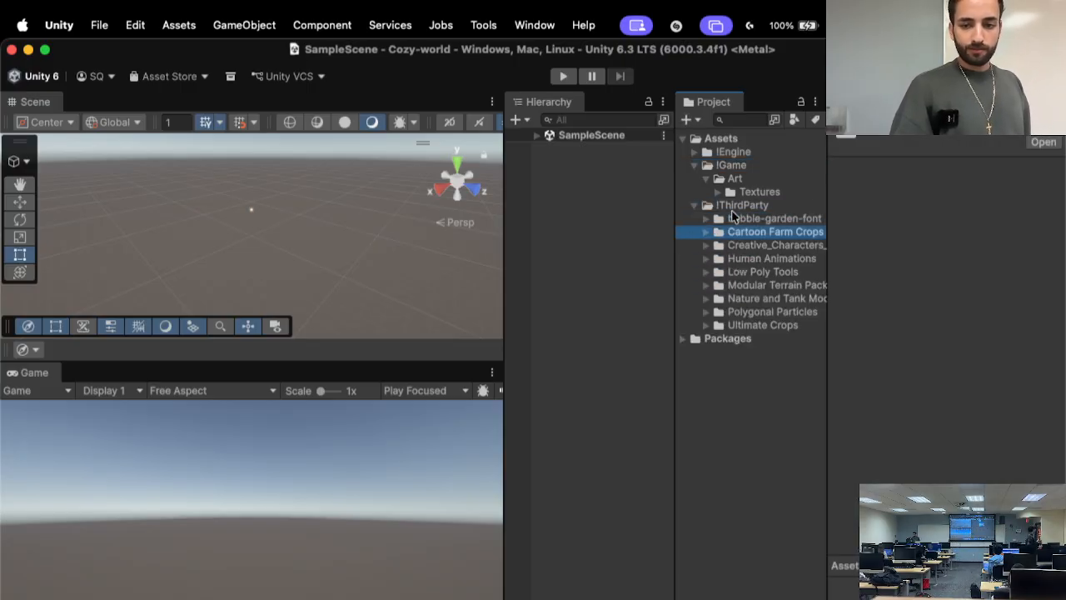
key("Down")
key("Down")
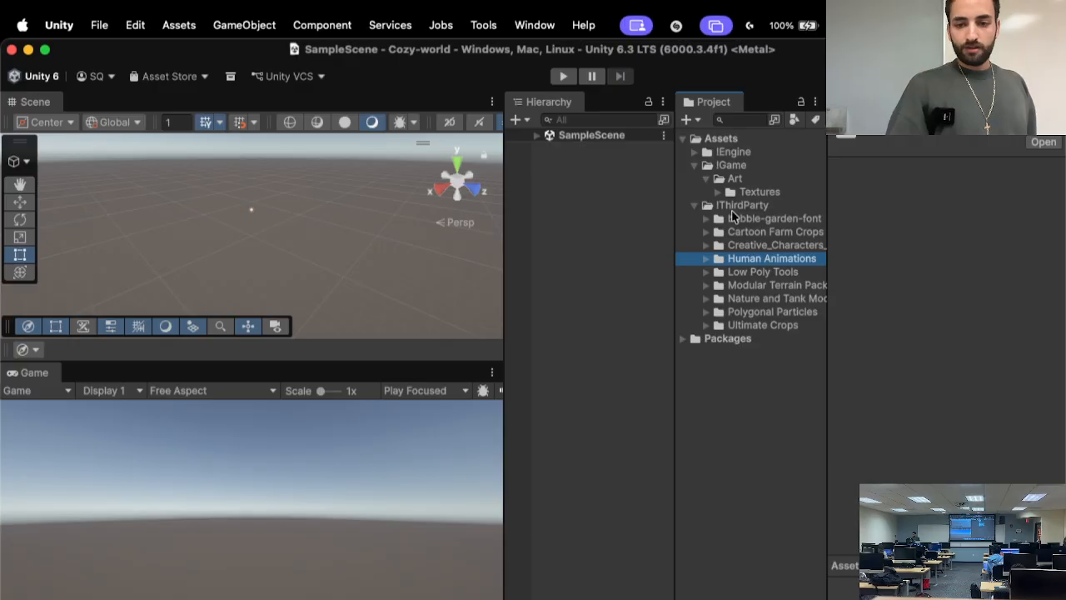
left_click_drag(673, 215, 616, 213)
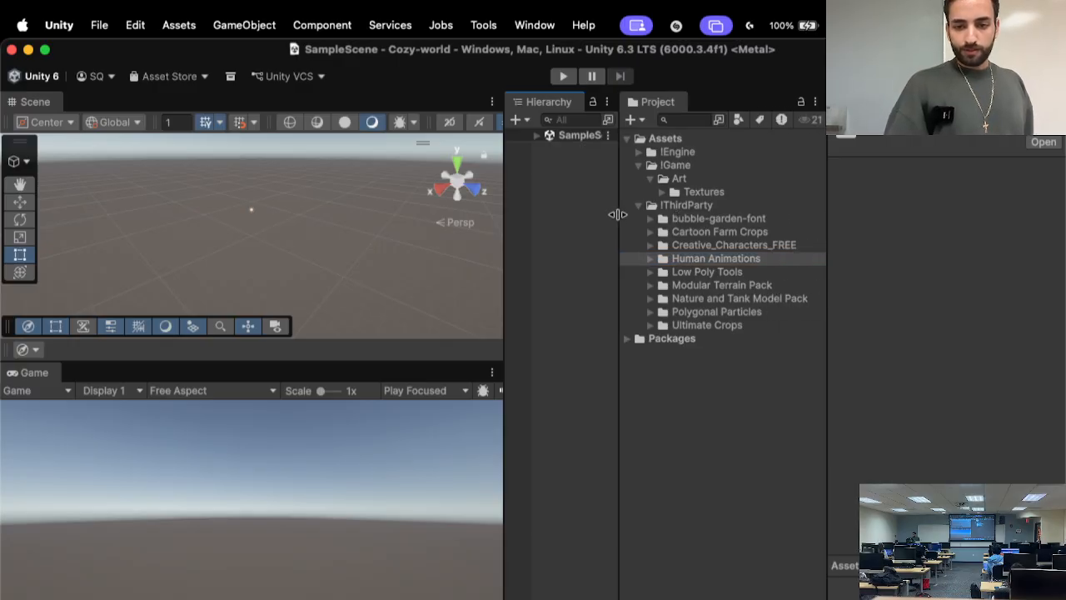
- Go through the third-party asset folders and expand Creative_Characters_FREE
left_click(675, 244)
key("Down")
key("Down")
key("Down")
key("Down")
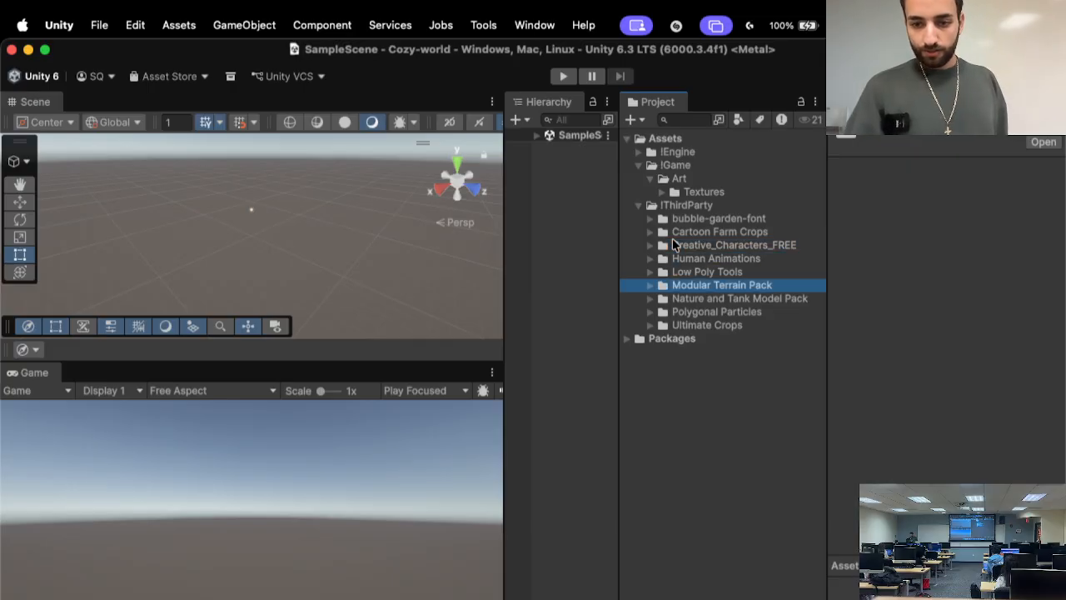
key("Up")
key("Up")
key("Up")
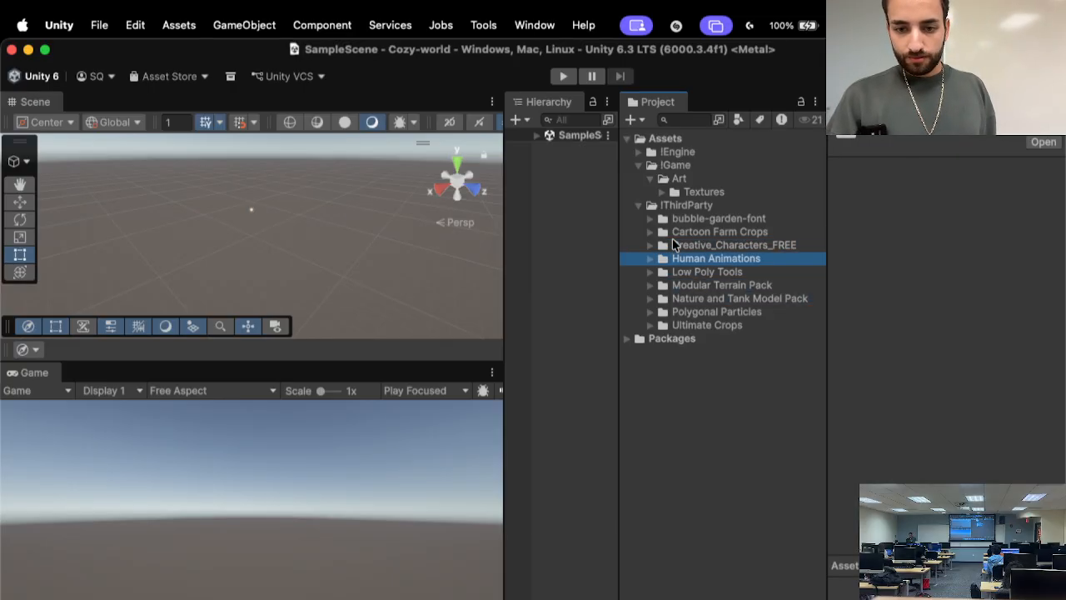
key("Up")
key("Right")
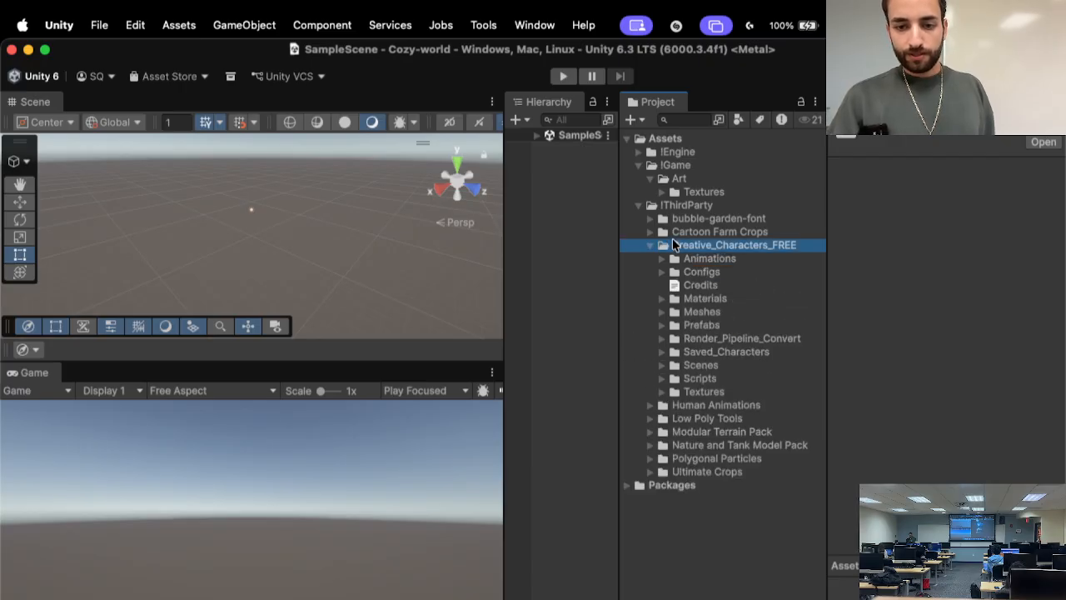
- Expand the Saved_Characters folder inside Creative_Characters_FREE and its Character1 subfolder
key("Down")
key("Down")
key("Down")
key("Down")
key("Down")
key("Down")
key("Down")
key("Down")
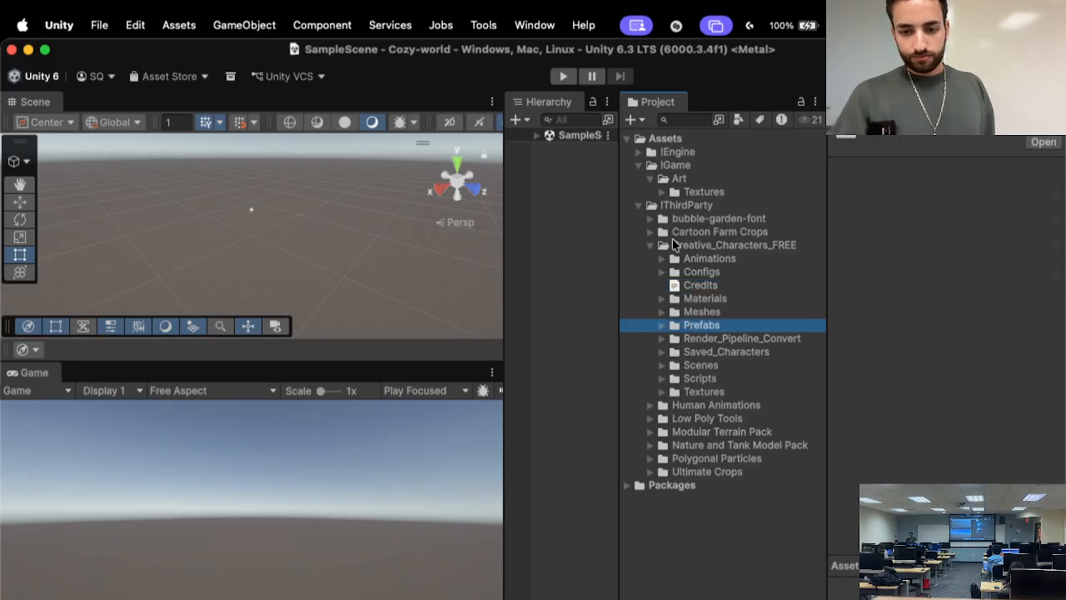
key("Right")
key("Down")
key("Down")
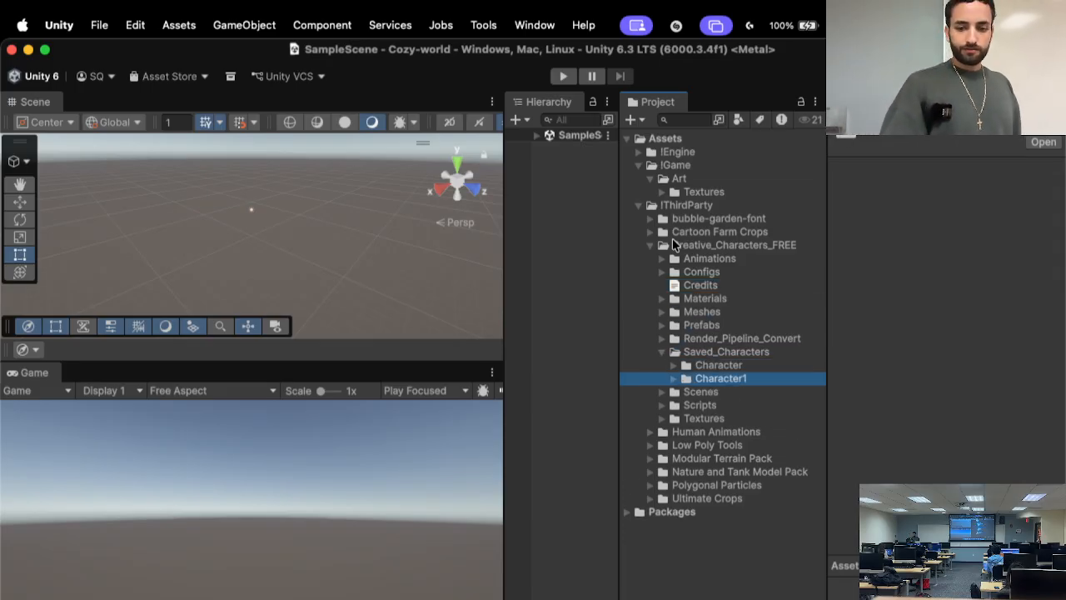
key("Right")
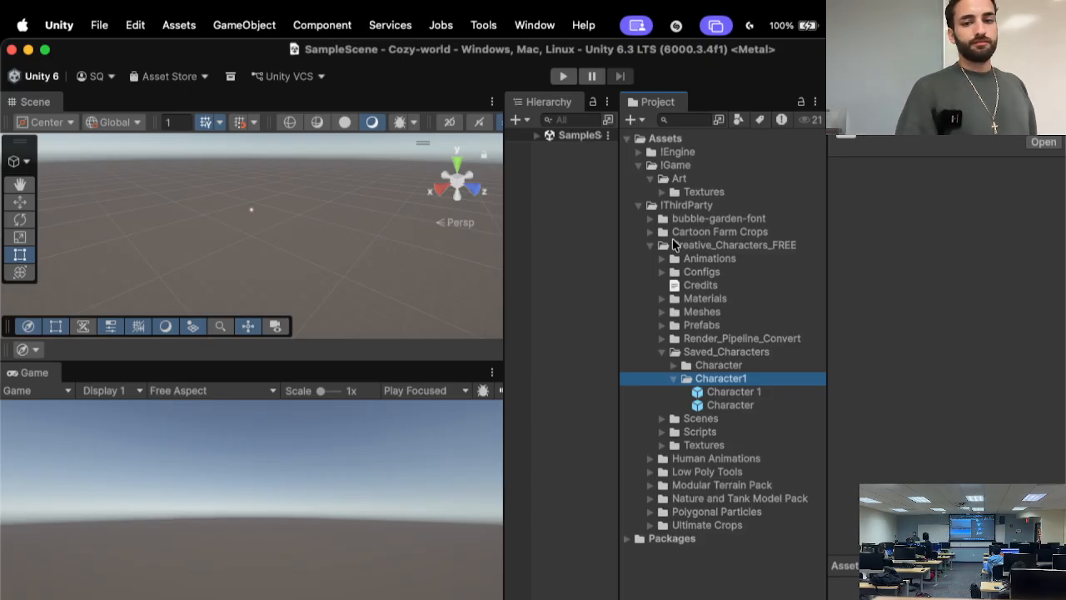
- Add the Character 1 prefab from the Character1 folder to SampleScene and frame it in the Scene view
left_click(676, 245)
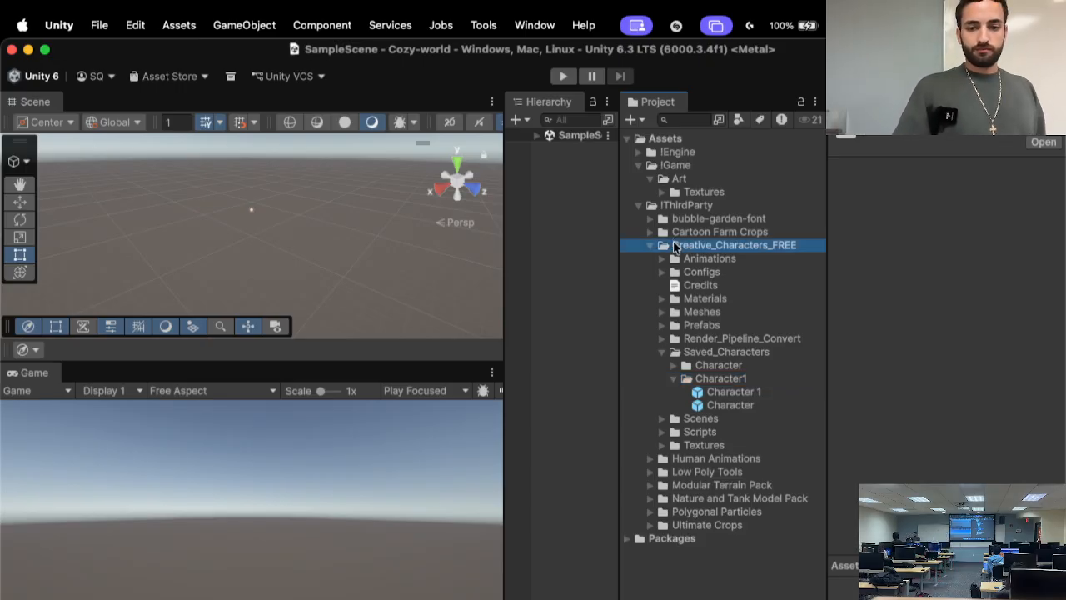
left_click(712, 355)
left_click(714, 368)
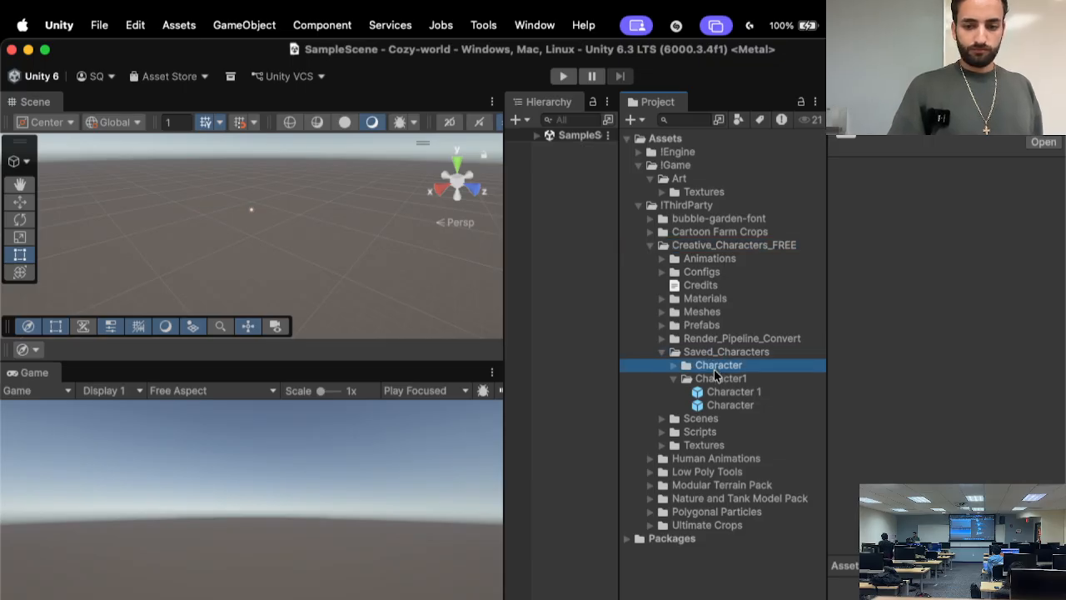
left_click(716, 379)
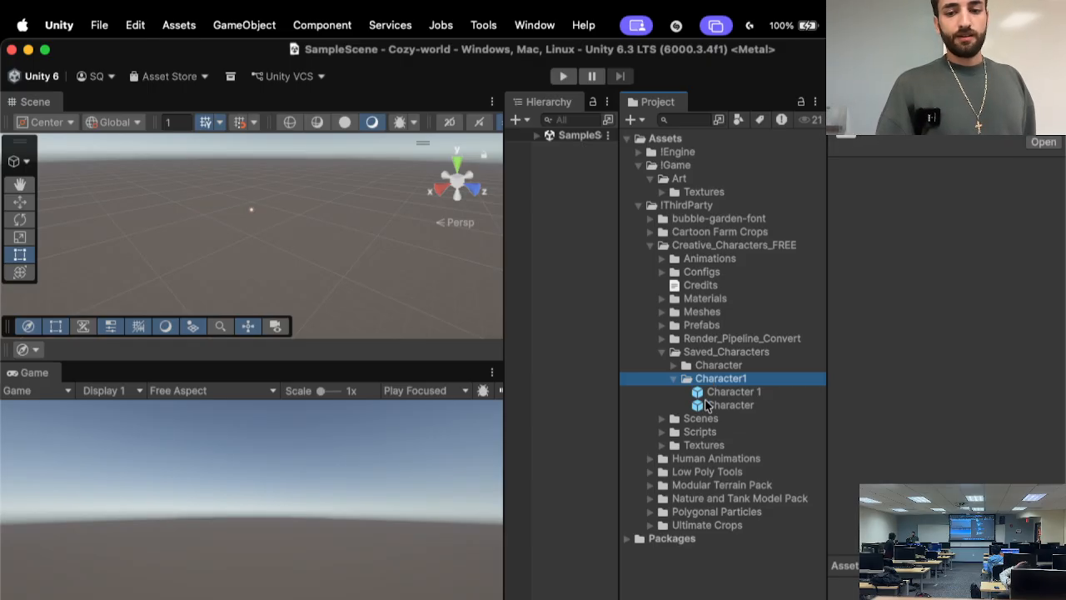
left_click_drag(710, 393, 570, 247)
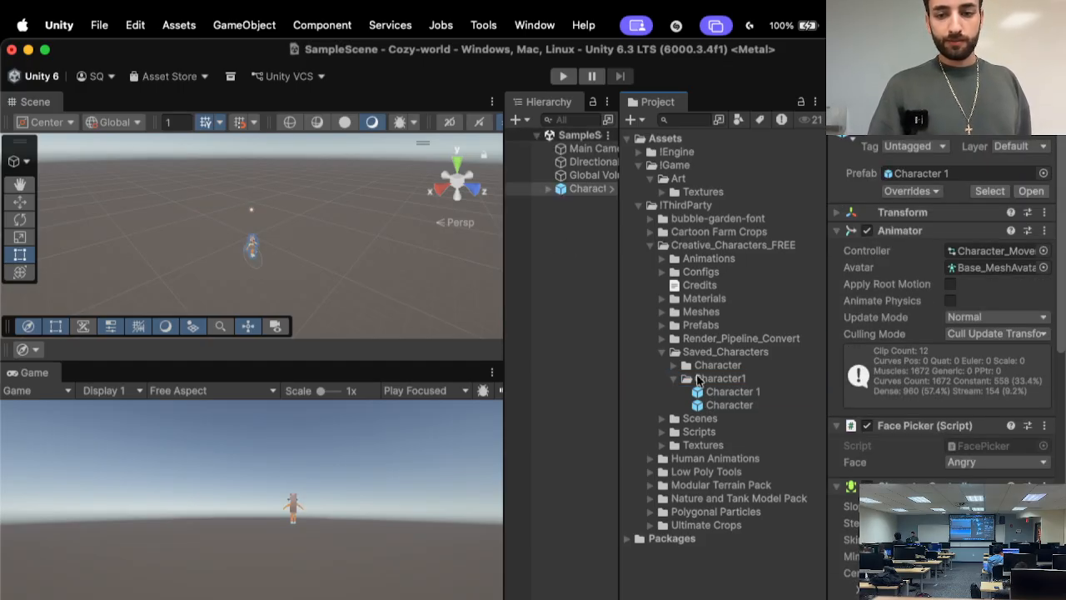
left_click_drag(698, 393, 939, 343)
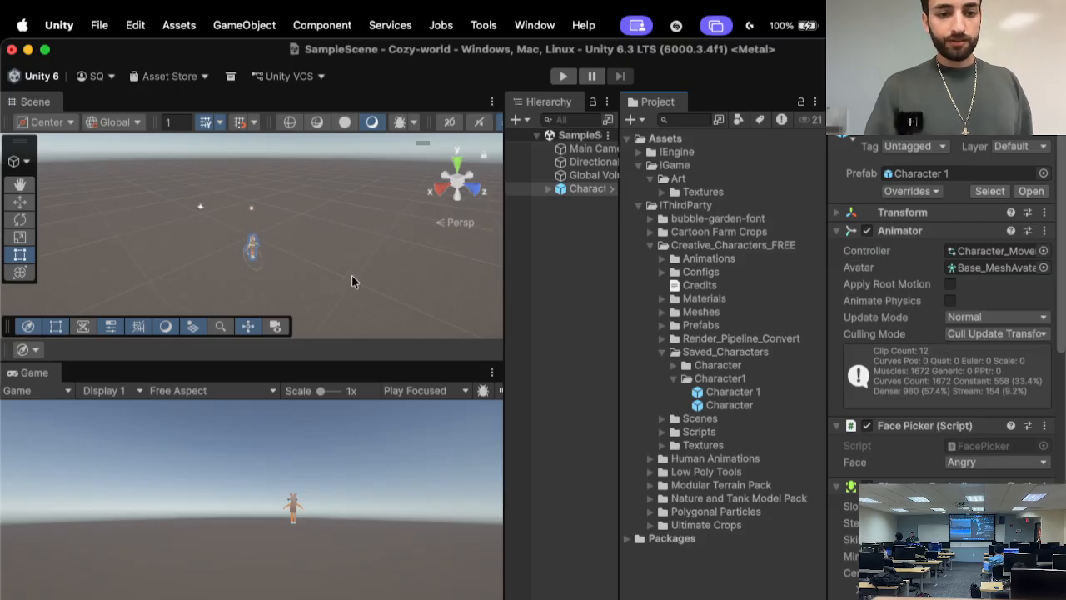
key("f")
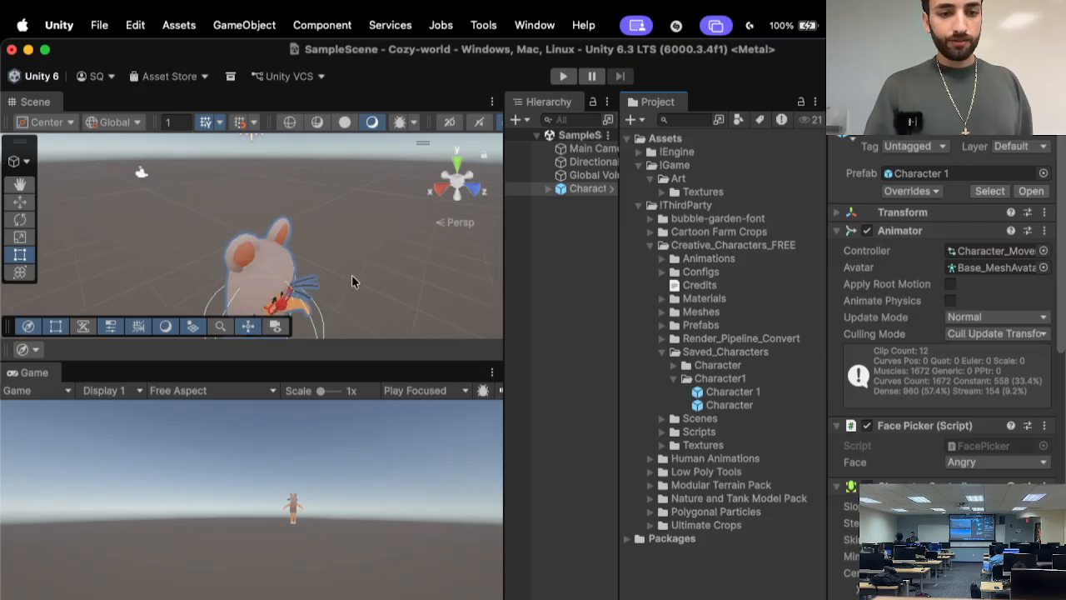
double_click(575, 189)
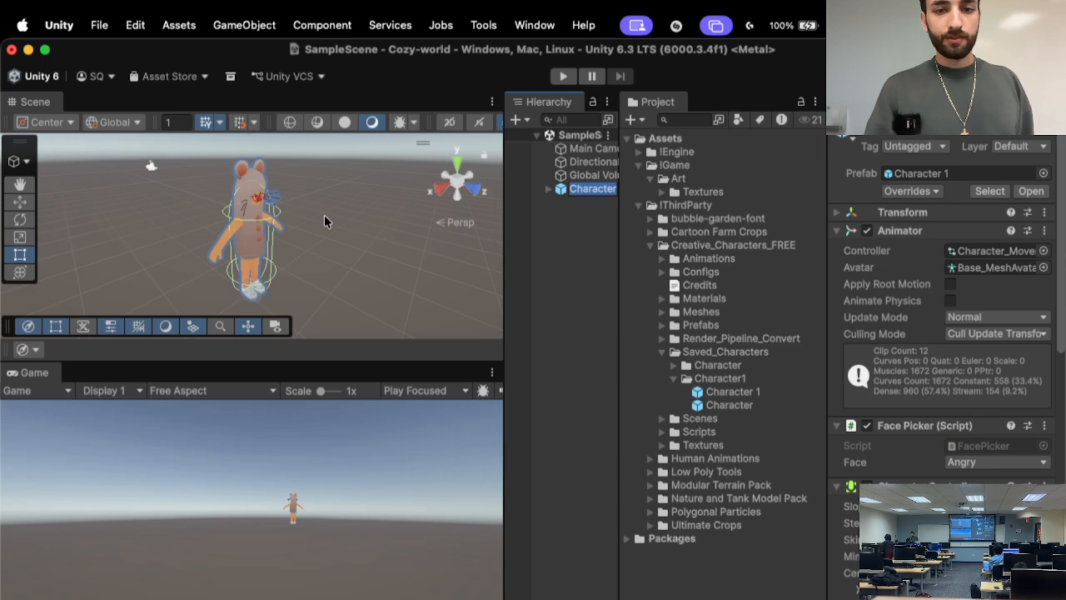
- Expand Character 1 in the Hierarchy to list its child objects, and widen the Hierarchy area so their names fit
left_click(550, 189)
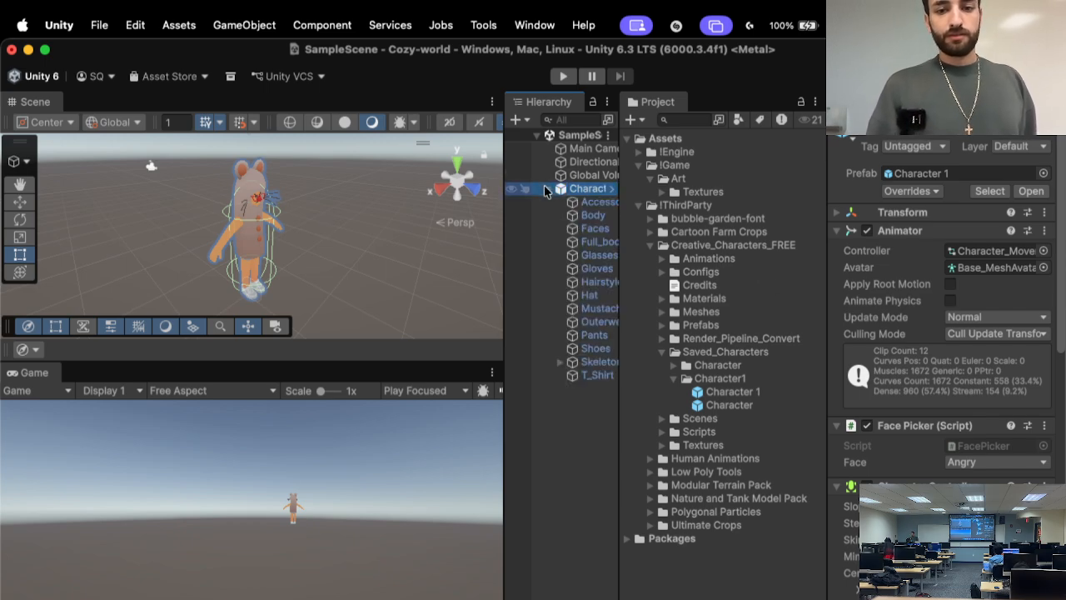
left_click_drag(500, 213, 420, 213)
left_click(487, 205)
key("super+z")
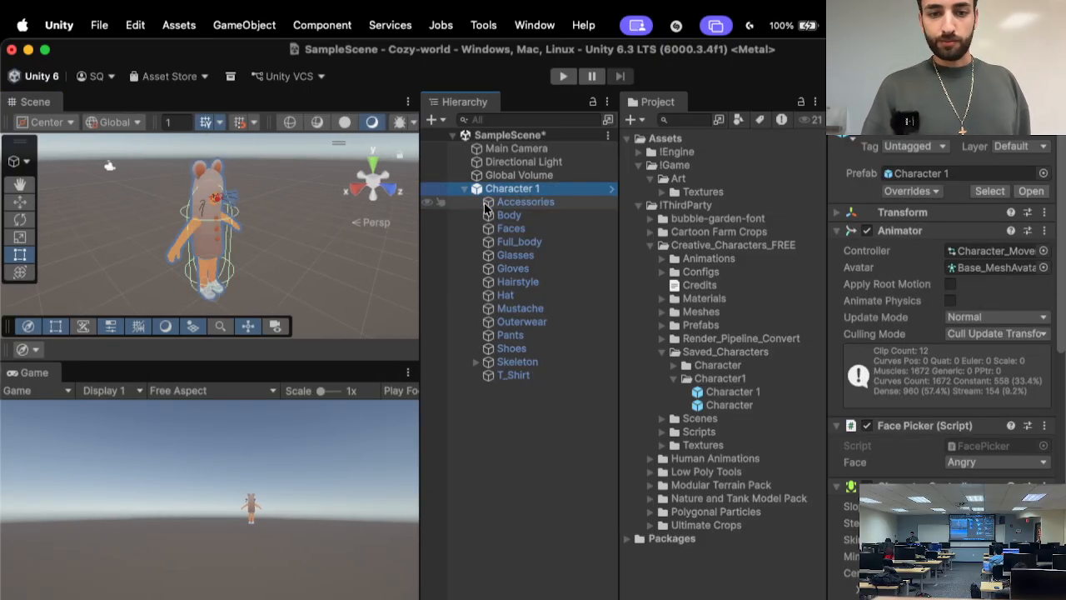
- Try to remove the Character Mover script component from Character 1
scroll(923, 250, "down", 5)
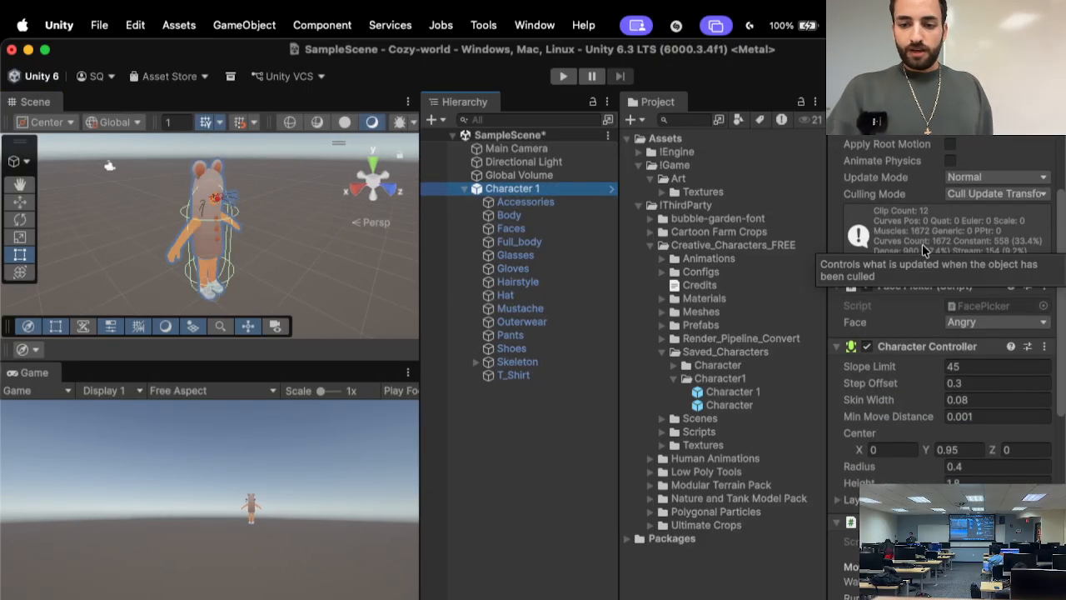
scroll(923, 250, "down", 5)
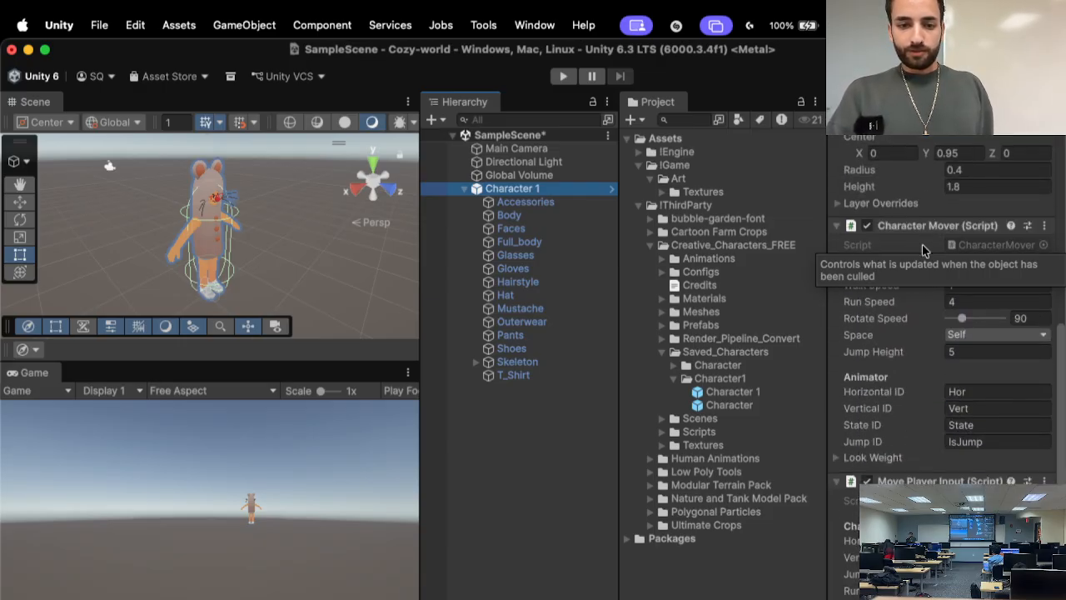
scroll(923, 250, "up", 1)
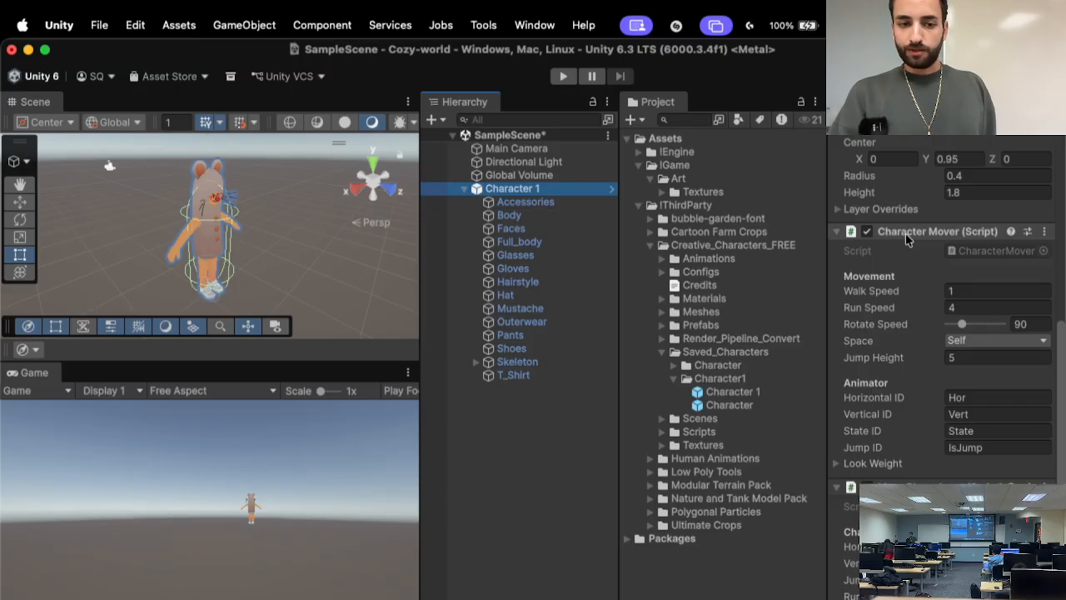
right_click(909, 240)
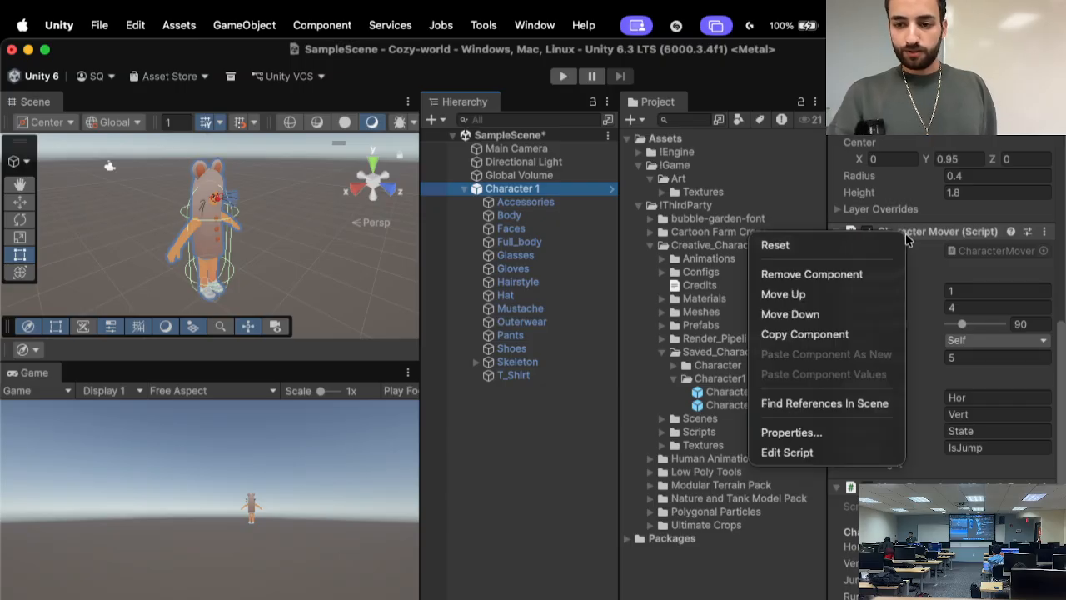
left_click(872, 274)
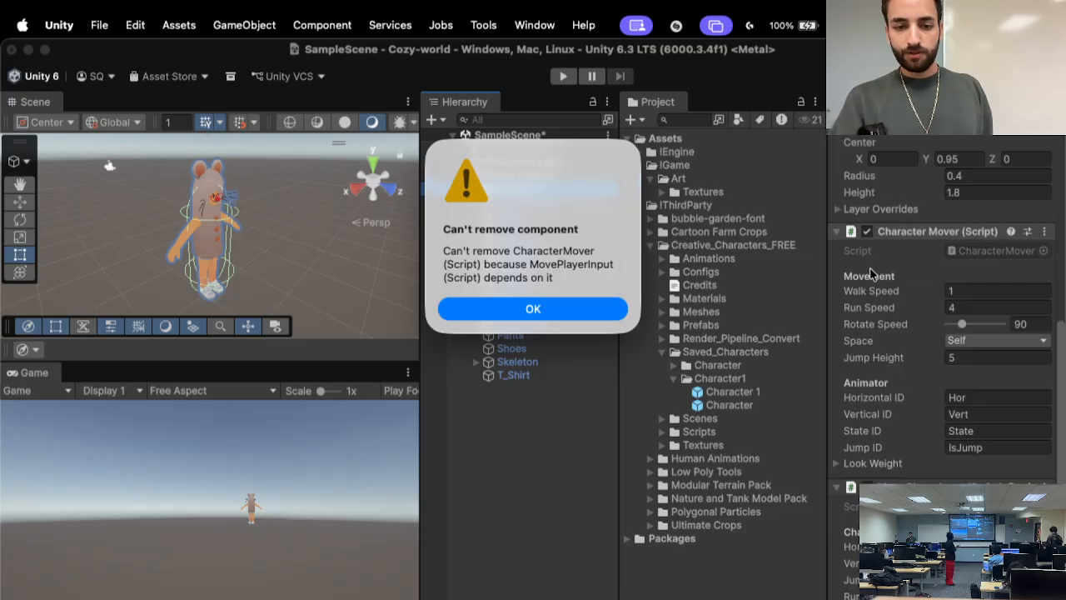
key("Return")
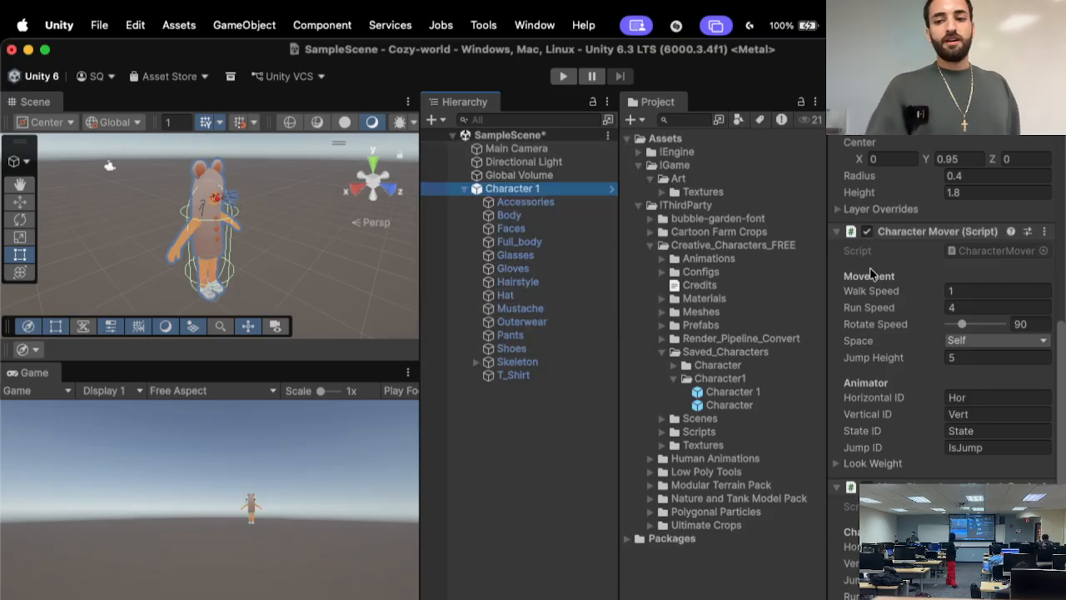
- Remove the Move Player Input, Character Mover and Character Controller components from Character 1
scroll(871, 275, "down", 2)
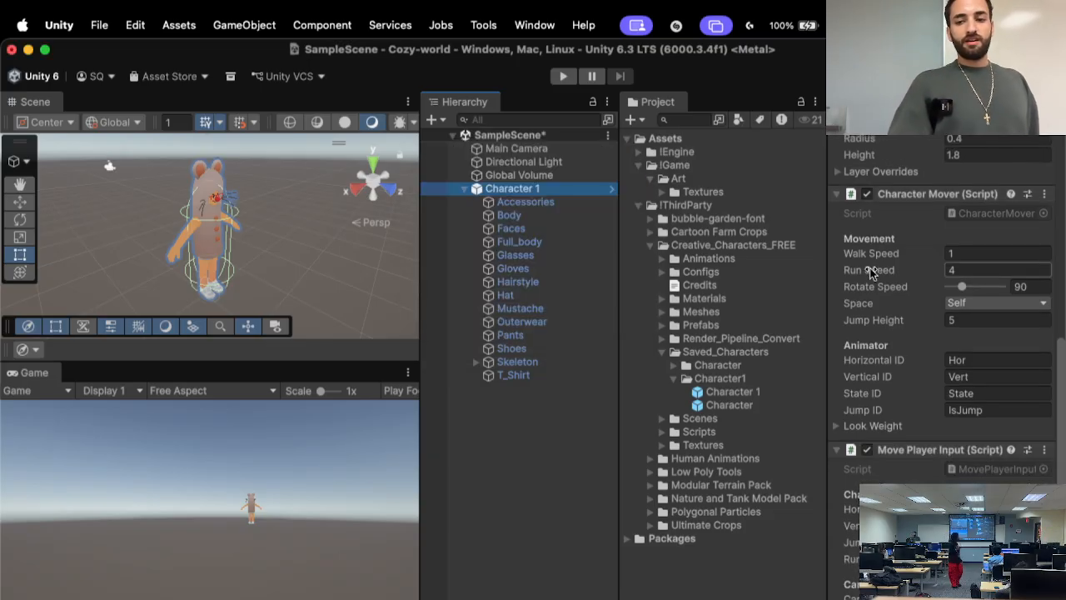
right_click(916, 447)
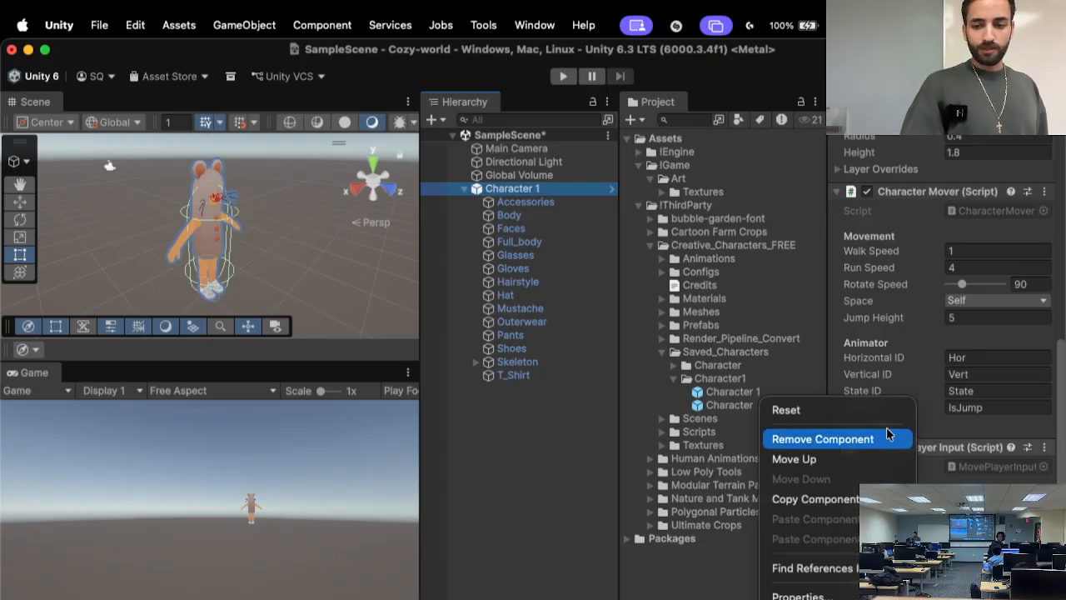
left_click(888, 435)
scroll(886, 434, "up", 6)
right_click(935, 314)
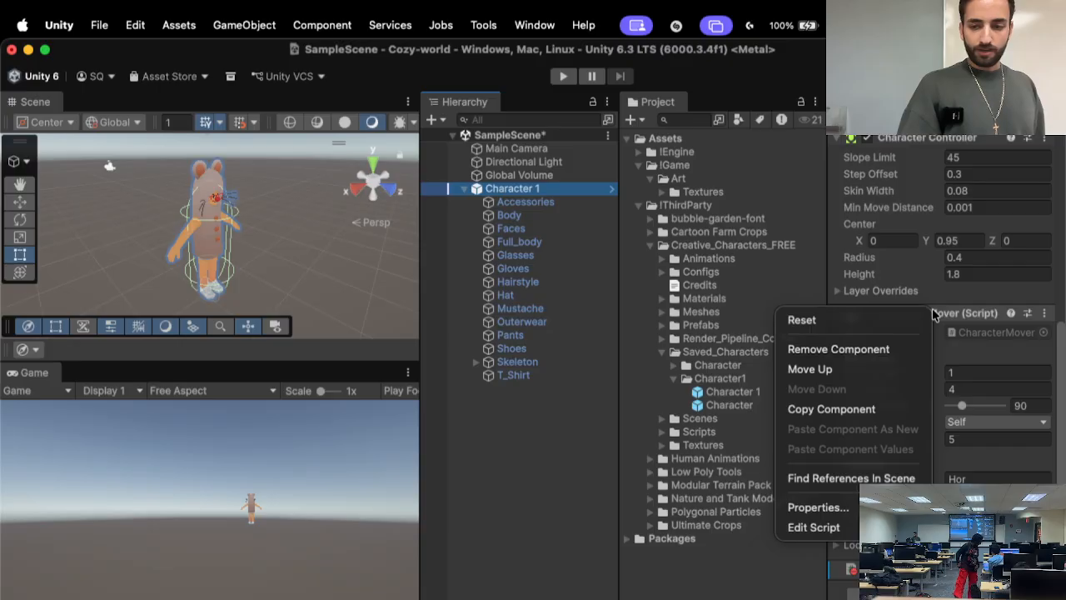
left_click(885, 351)
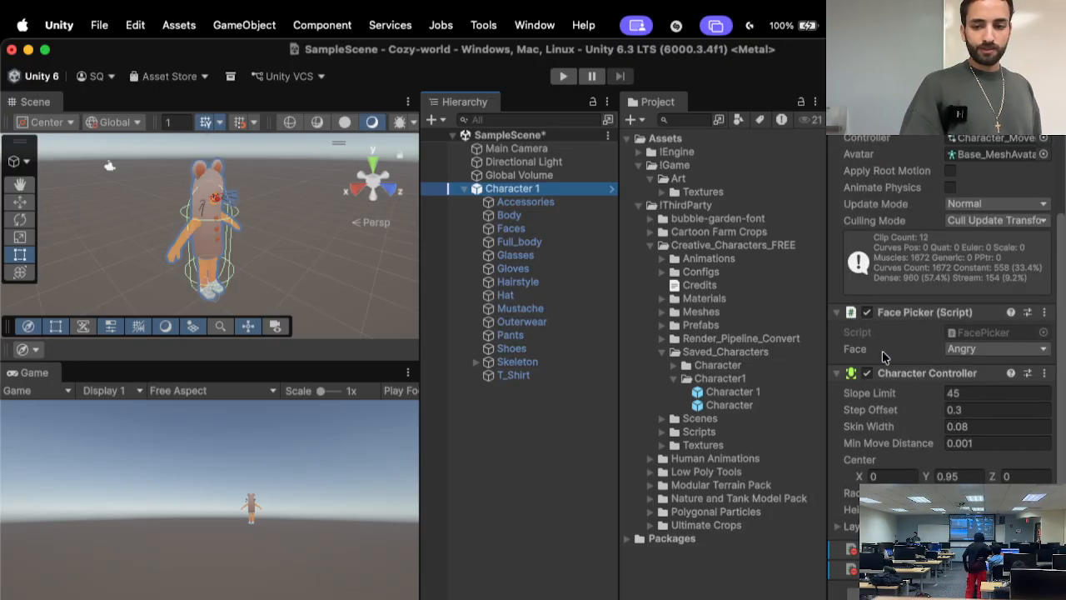
right_click(915, 377)
left_click(866, 417)
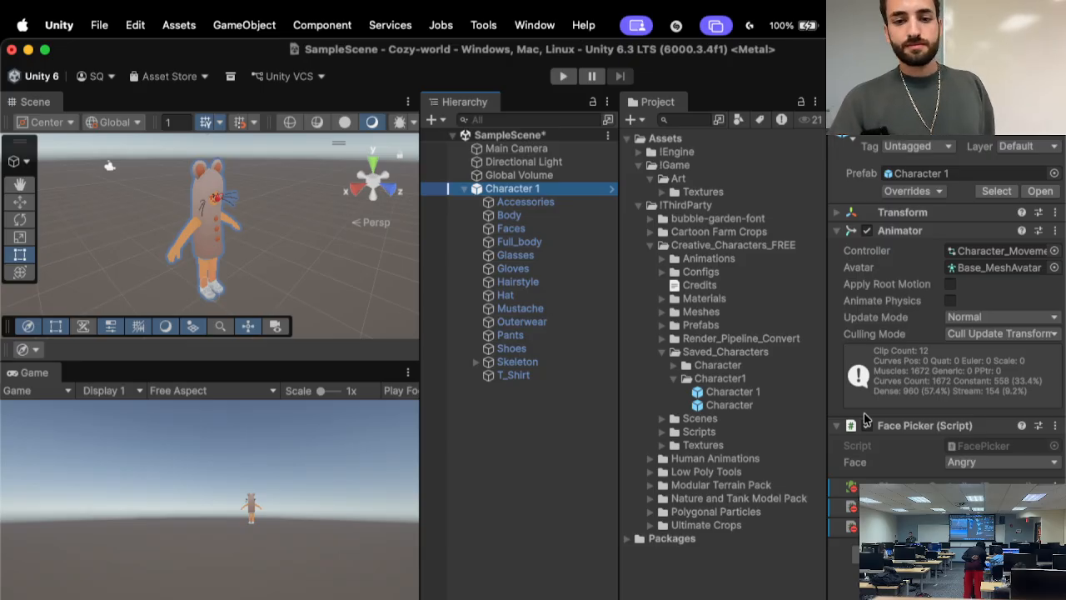
left_click(547, 415)
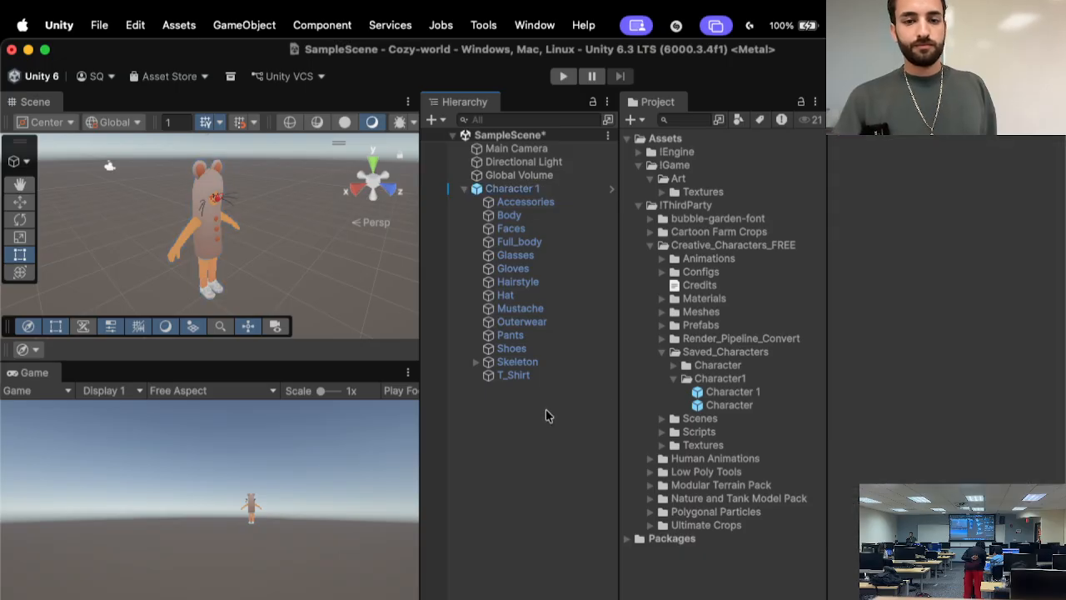
left_click(553, 177)
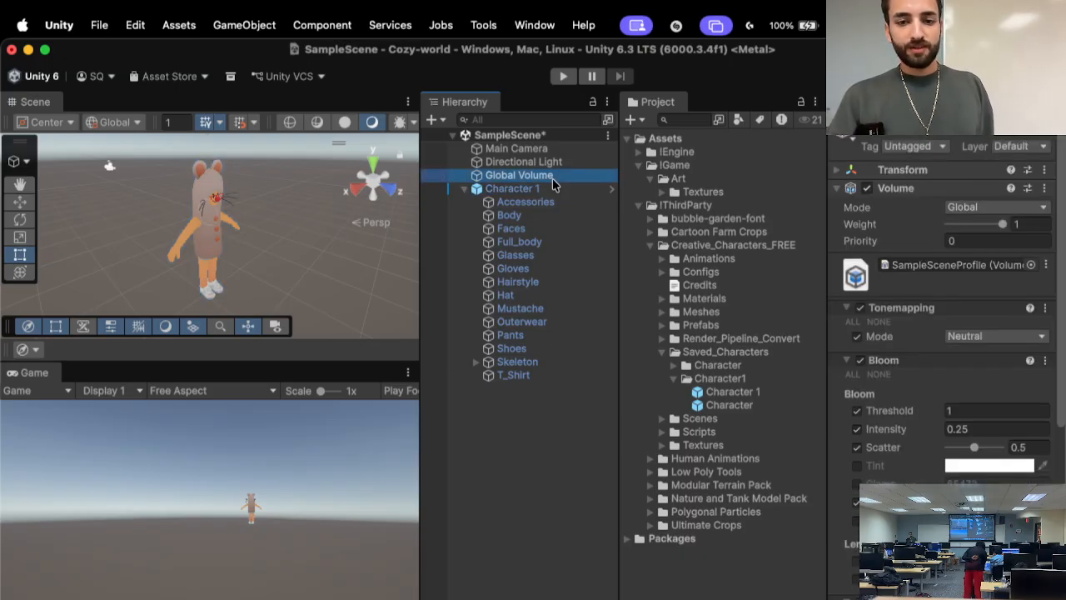
left_click(553, 188)
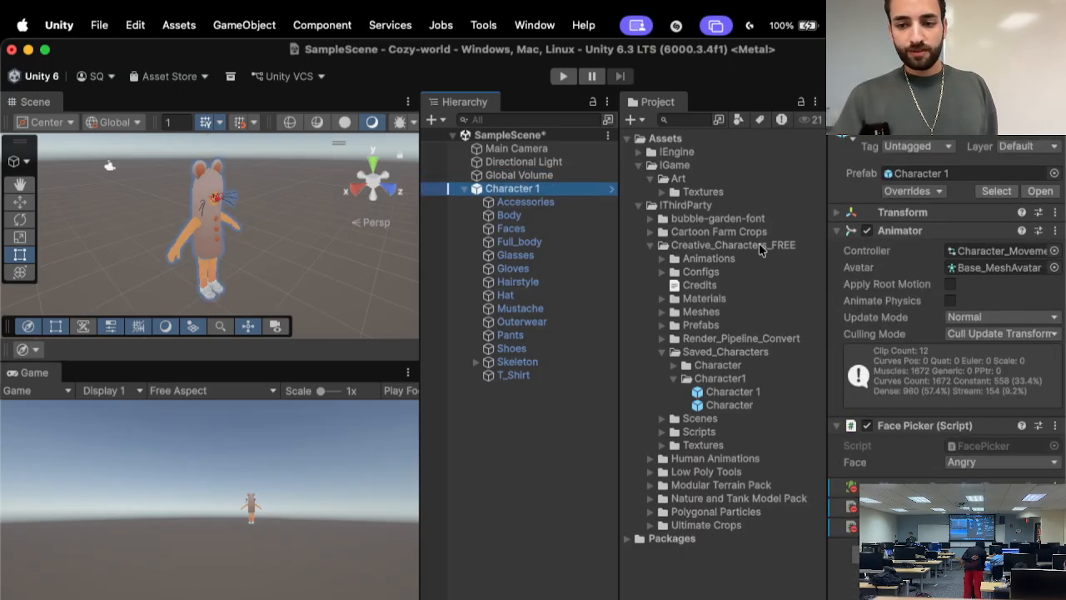
- Create an empty object named Player at the root of SampleScene
right_click(471, 464)
left_click(474, 428)
left_click(473, 428)
right_click(473, 429)
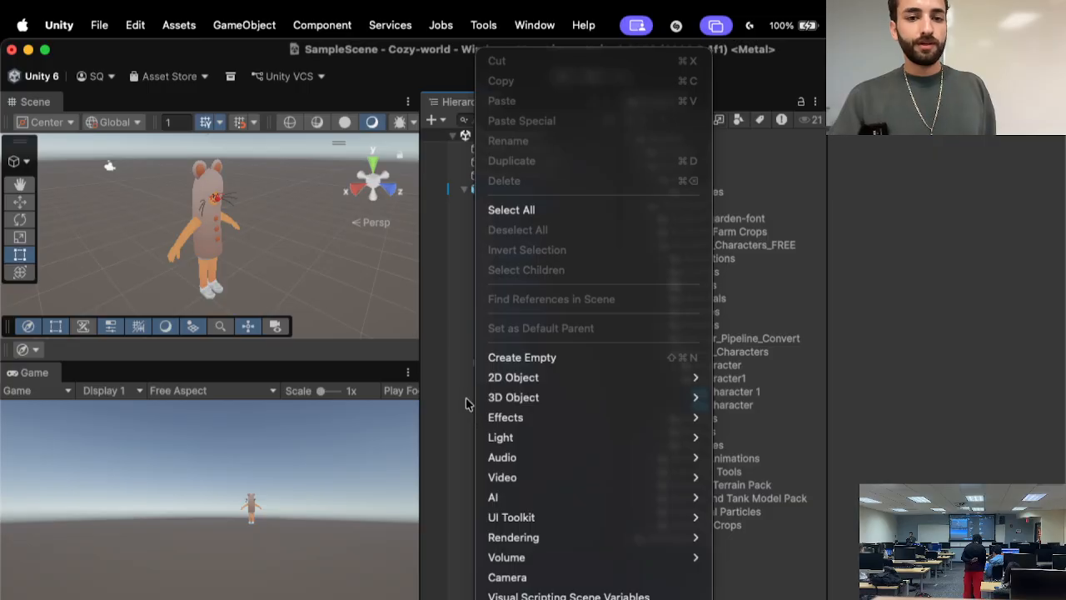
left_click(427, 118)
left_click(432, 120)
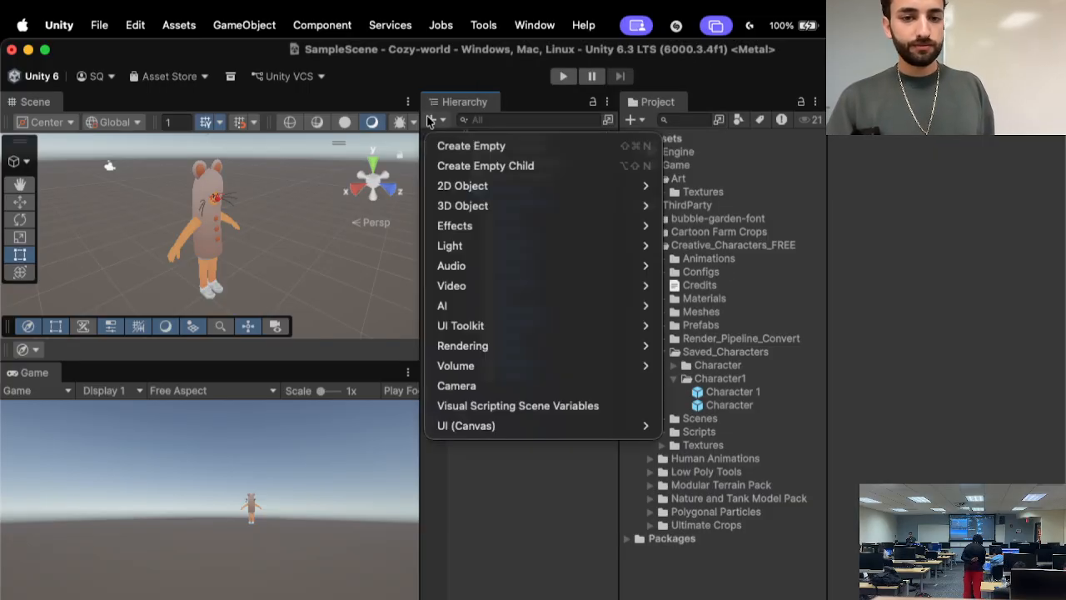
left_click(464, 144)
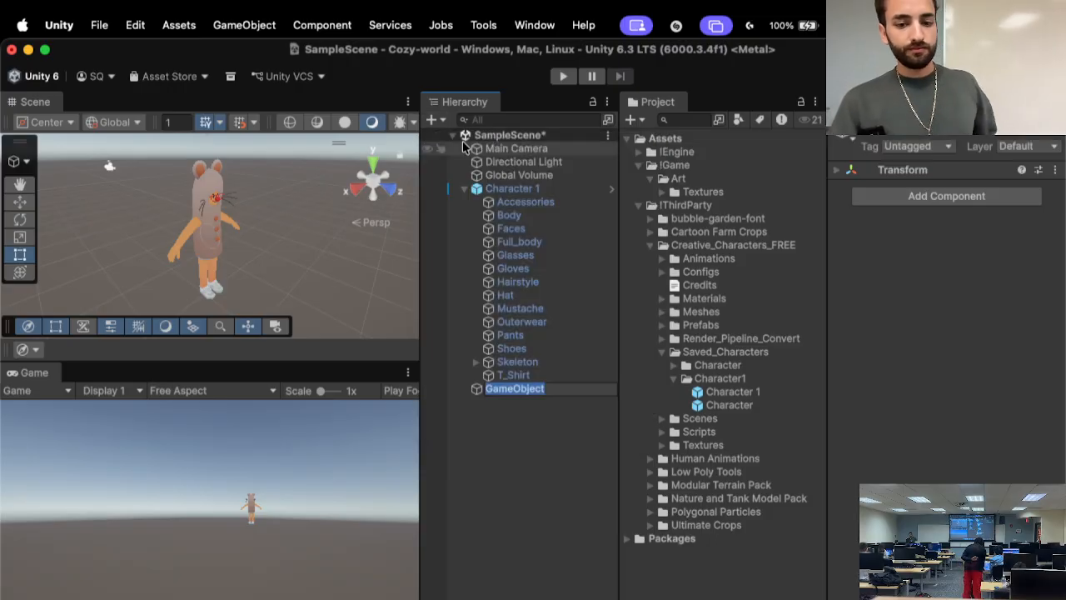
type("Playe")
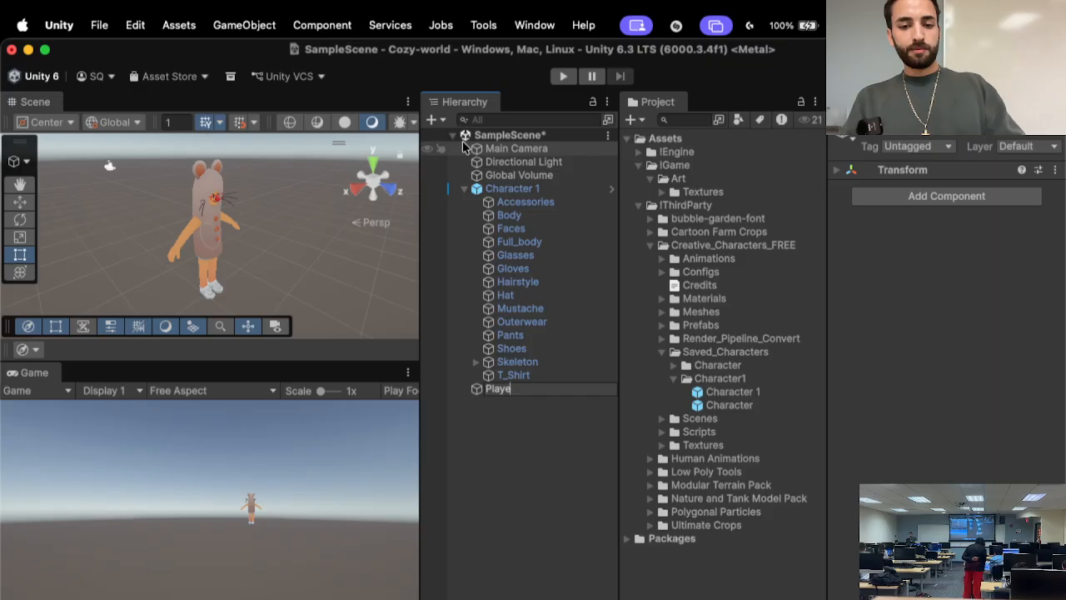
type("r")
key("Return")
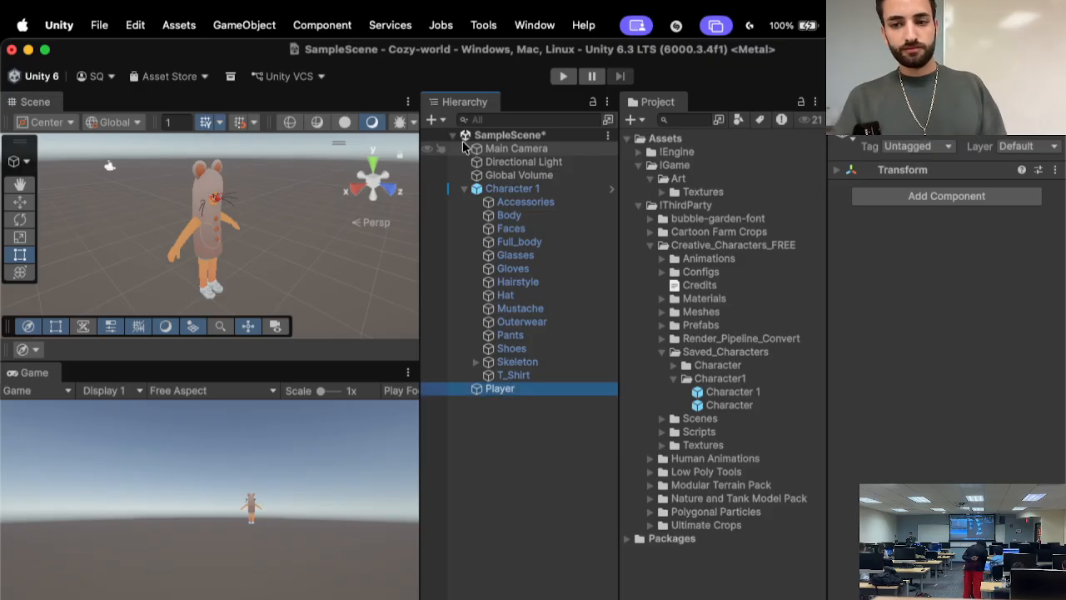
- Expand Player's Transform and set its X and Z position to 0
left_click(844, 169)
left_click(925, 190)
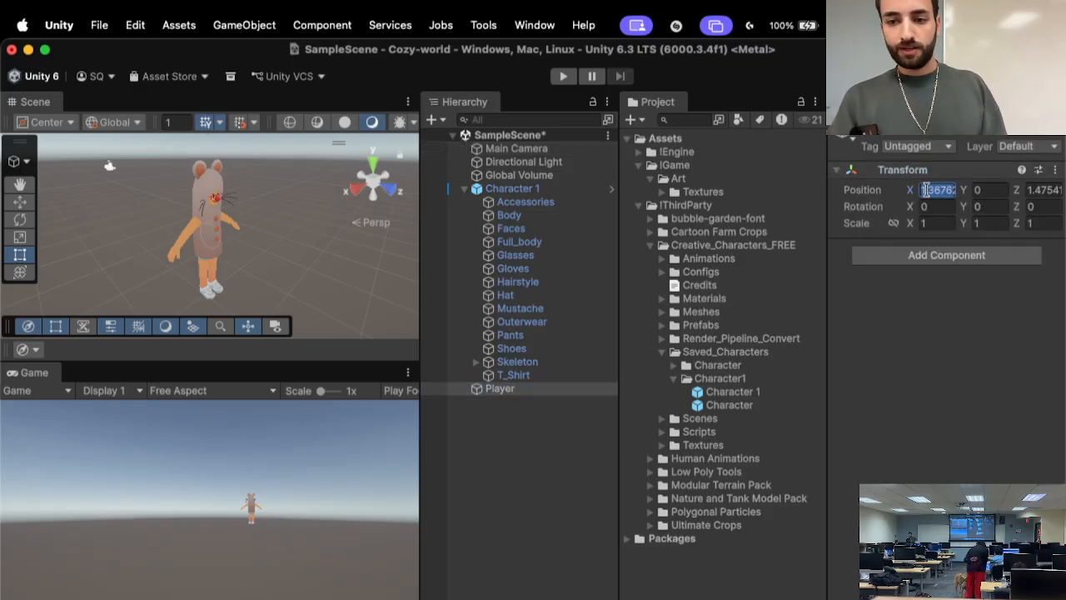
type("0")
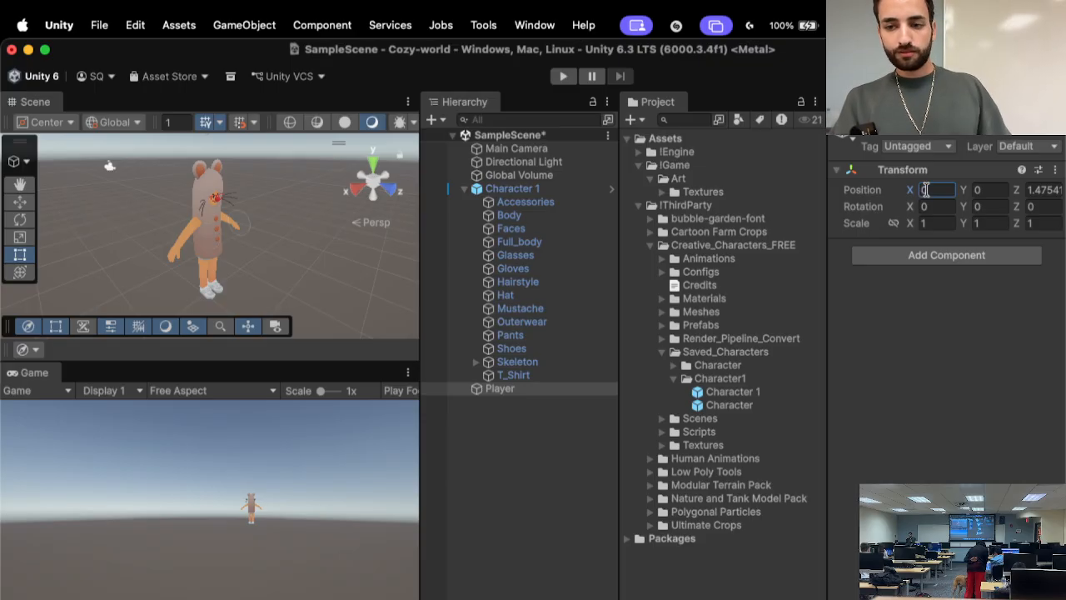
key("Tab")
key("Tab")
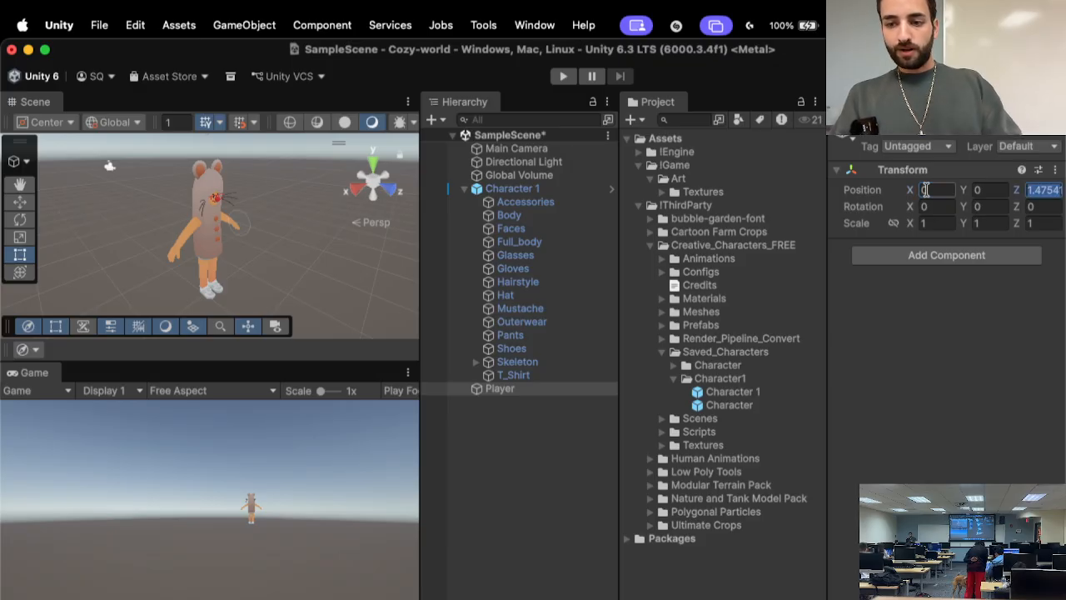
type("0")
key("Tab")
key("Tab")
key("Tab")
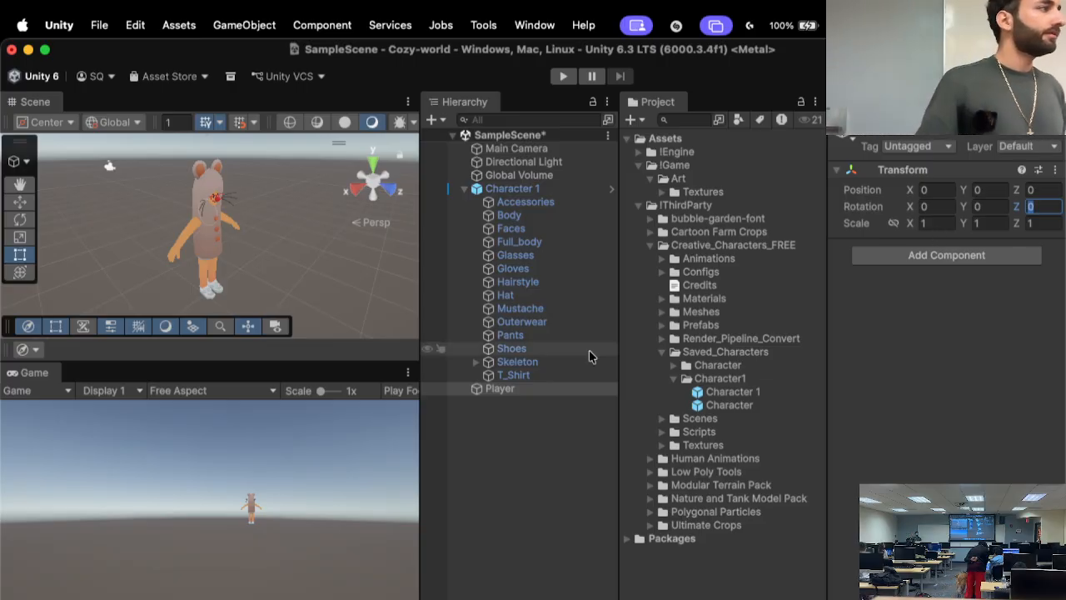
- Collapse Character 1 in the Hierarchy, make it a child of Player, and expand Player to list it
left_click(473, 189)
key("Up")
key("Down")
key("Left")
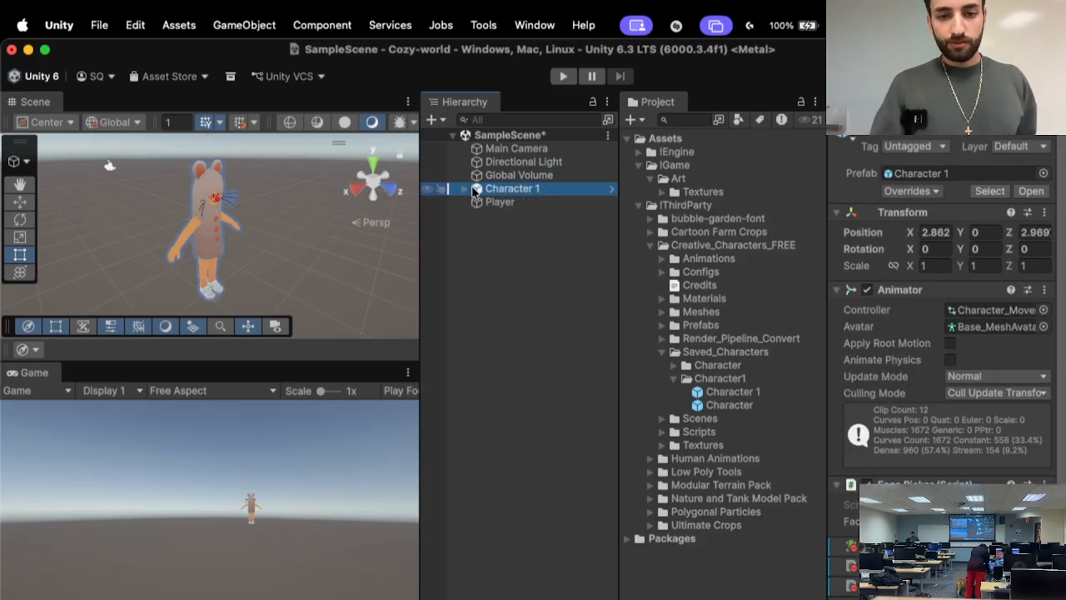
left_click_drag(479, 192, 479, 203)
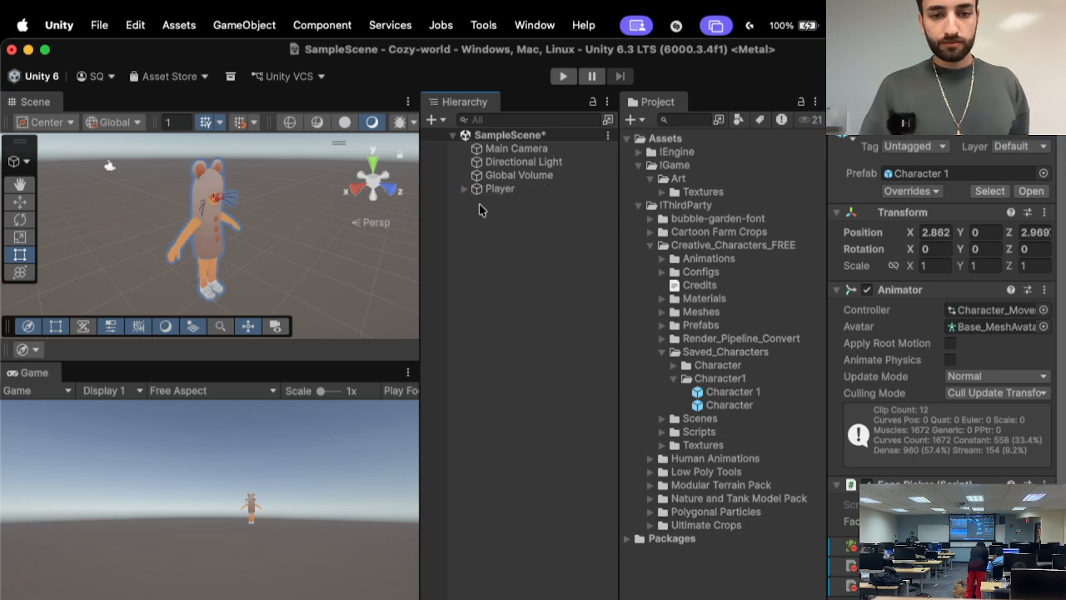
left_click(489, 190)
key("Right")
key("Down")
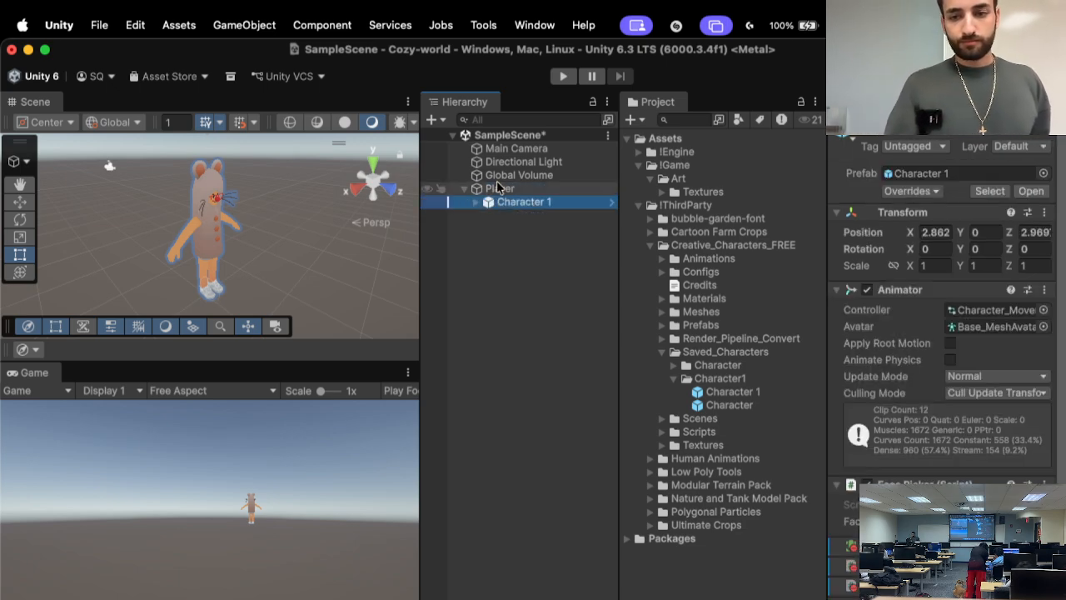
- Set Character 1's X and Z position under Player to 0
key("Up")
key("Down")
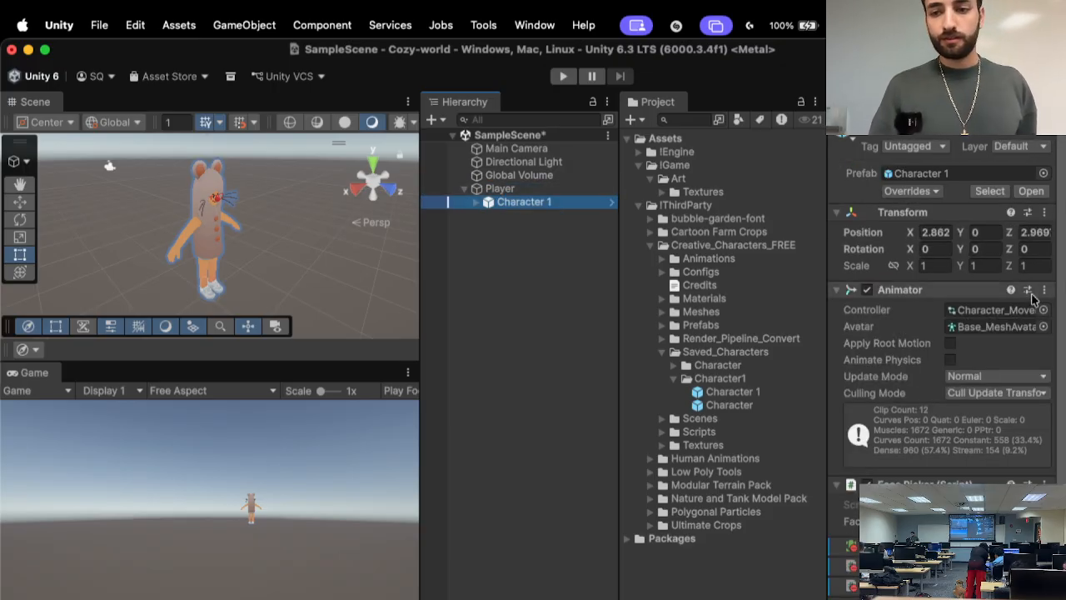
left_click(939, 233)
type("0")
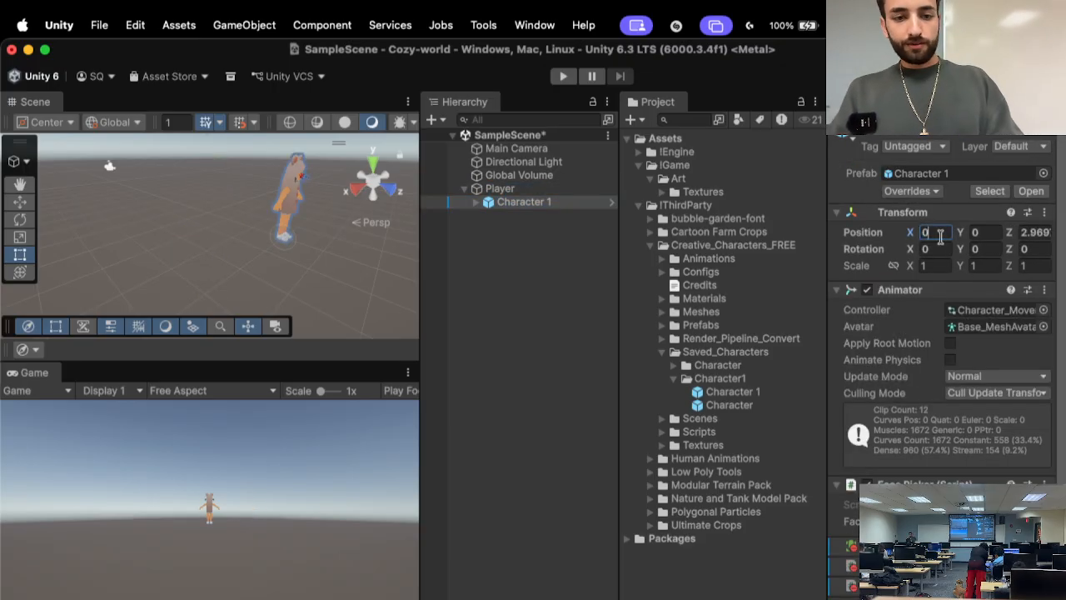
key("Tab")
key("Tab")
type("0")
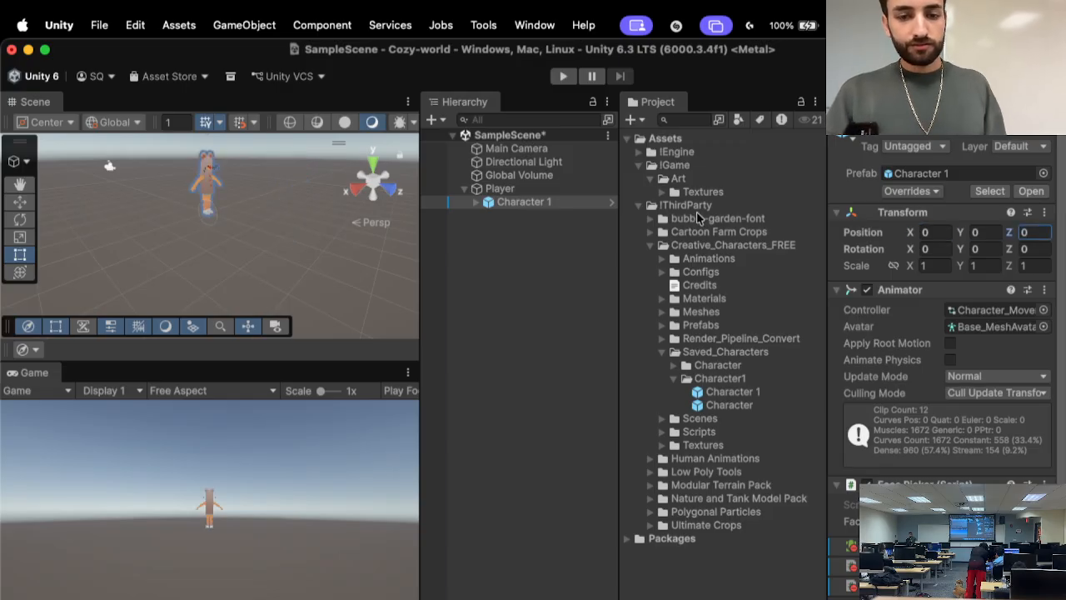
- Set the Y position of Player and Character 1 together to 0, and check each object's Transform
left_click(590, 192, "super")
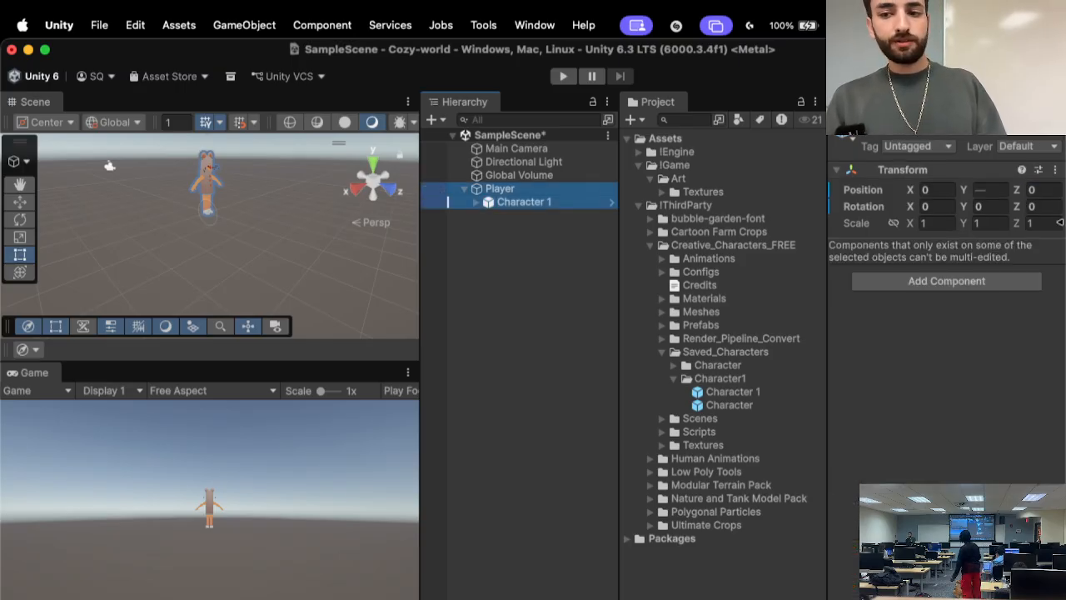
left_click(996, 190)
type("0")
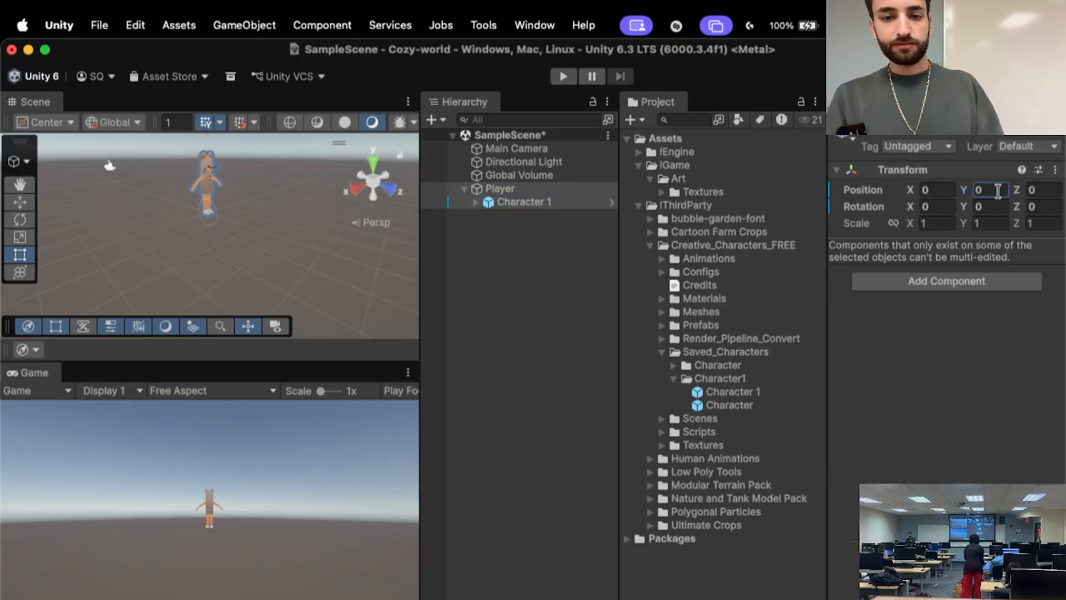
left_click(513, 188)
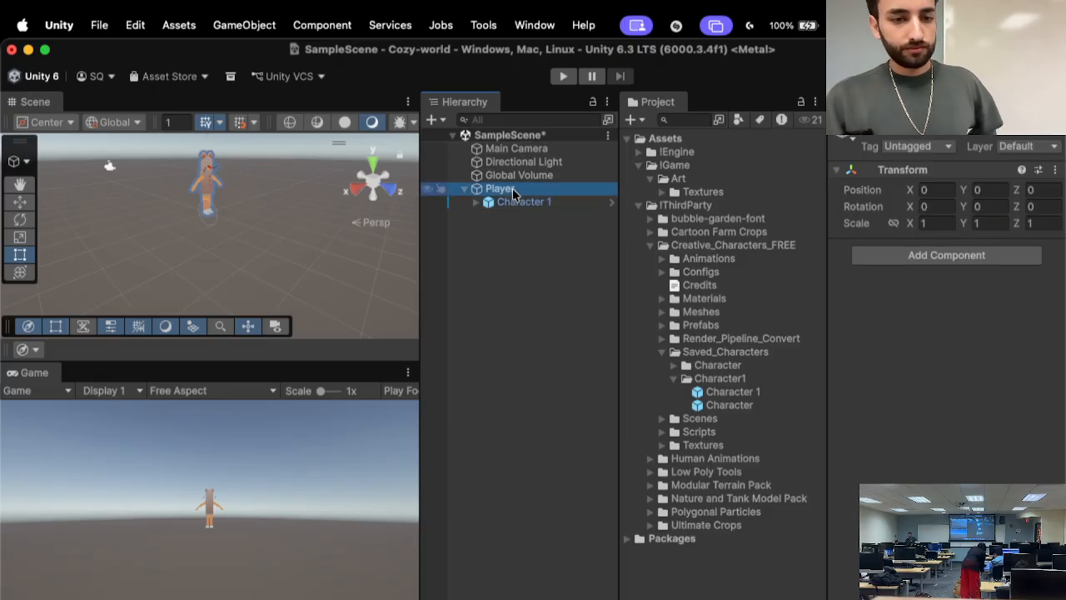
key("Down")
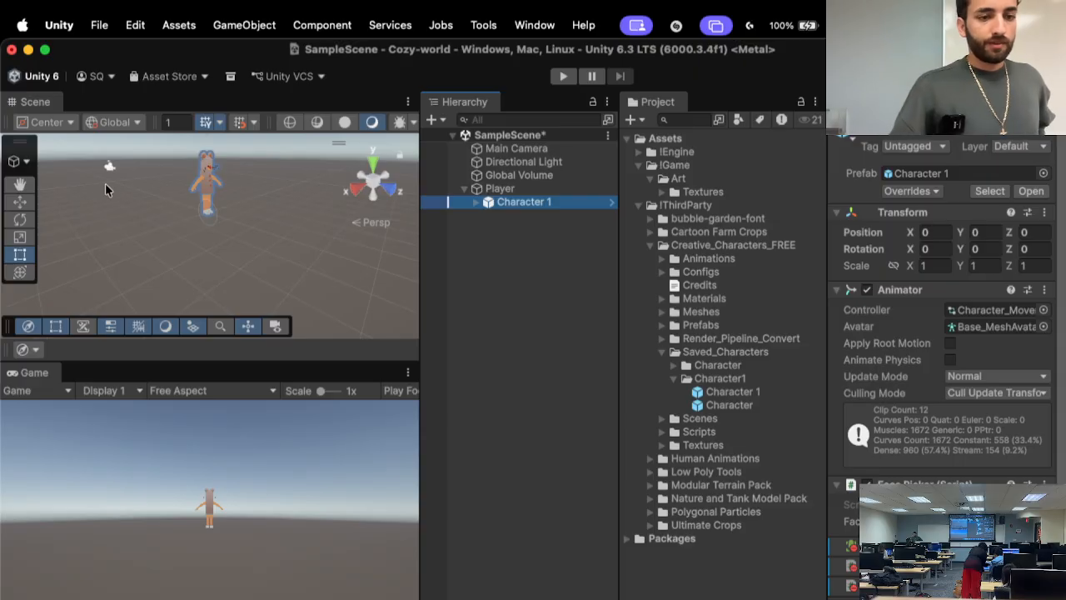
- Activate the Move tool for Character 1 and set the tool handle position to Pivot
left_click(22, 202)
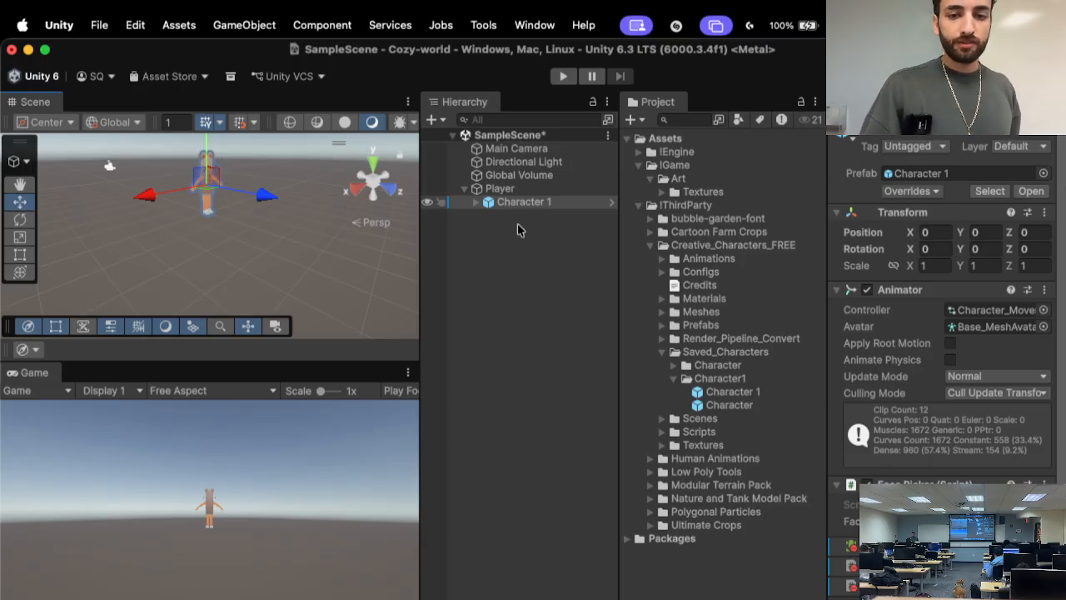
left_click(70, 122)
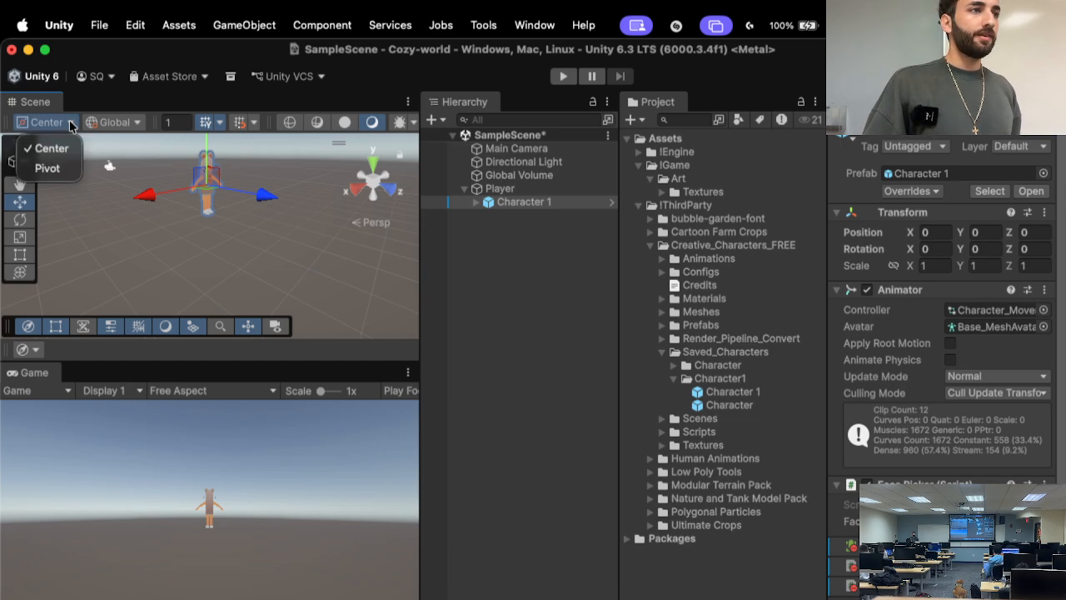
left_click(87, 122)
left_click(86, 121)
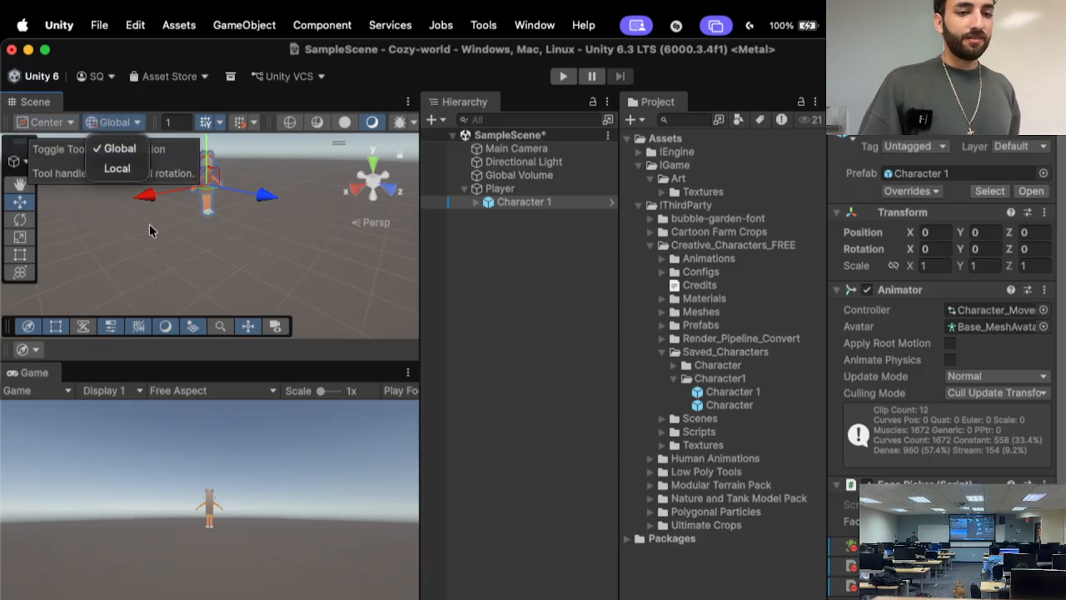
left_click(124, 130)
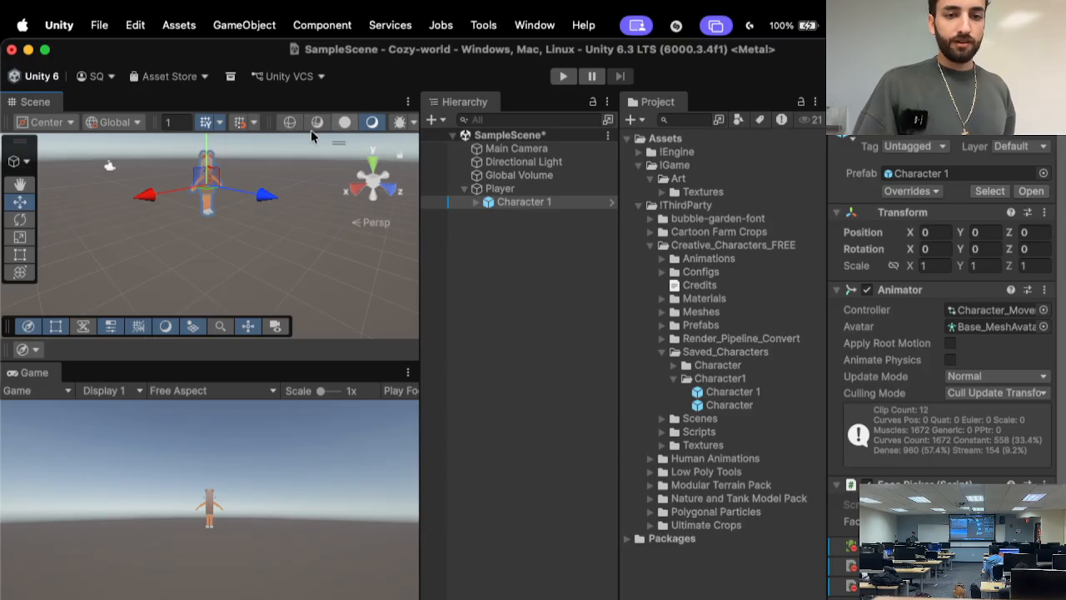
left_click(70, 122)
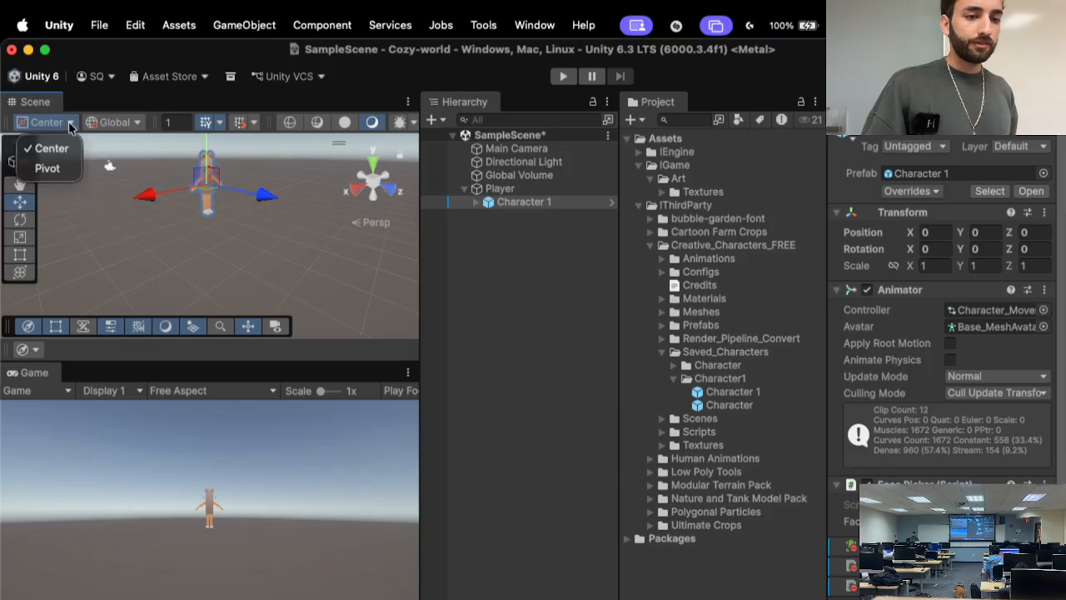
left_click(50, 168)
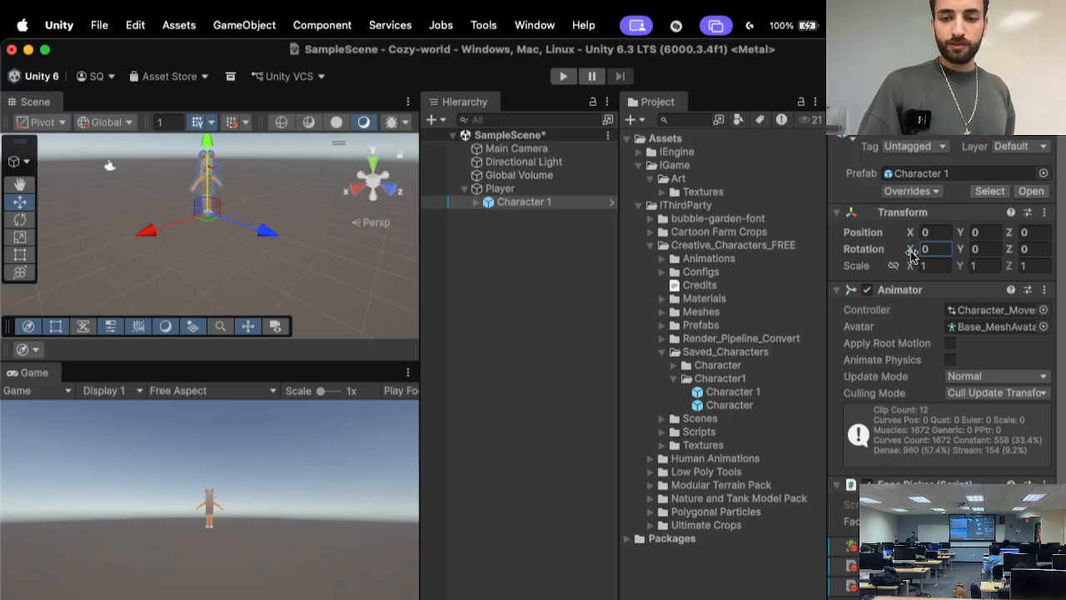
- Try tilting Character 1 around its X axis with the handle position at Pivot and at Center, and undo the last rotation
left_click_drag(912, 254, 828, 251)
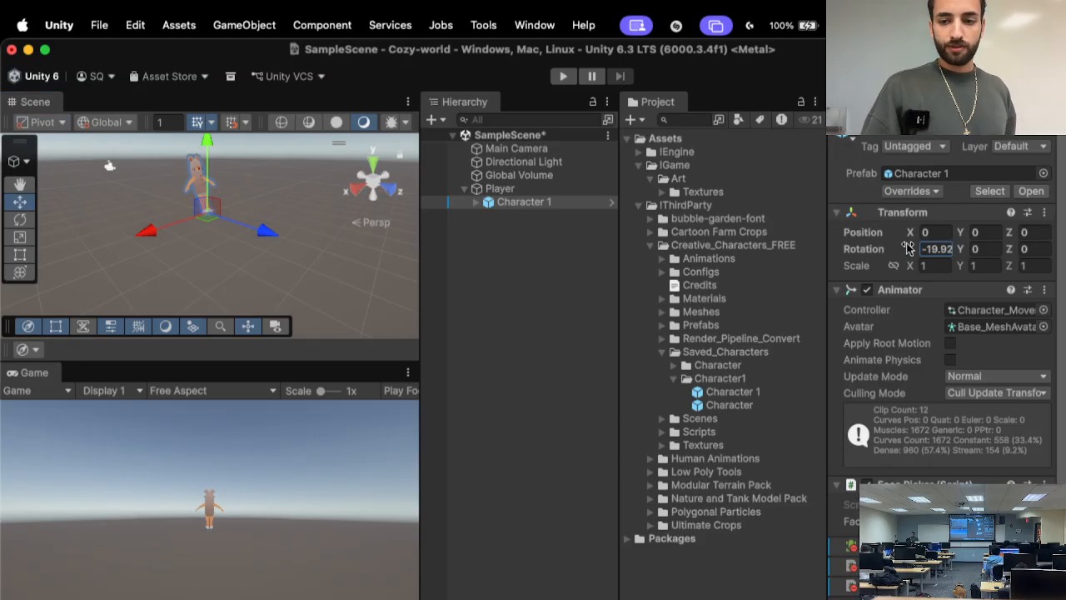
left_click_drag(908, 248, 58, 330)
left_click(28, 121)
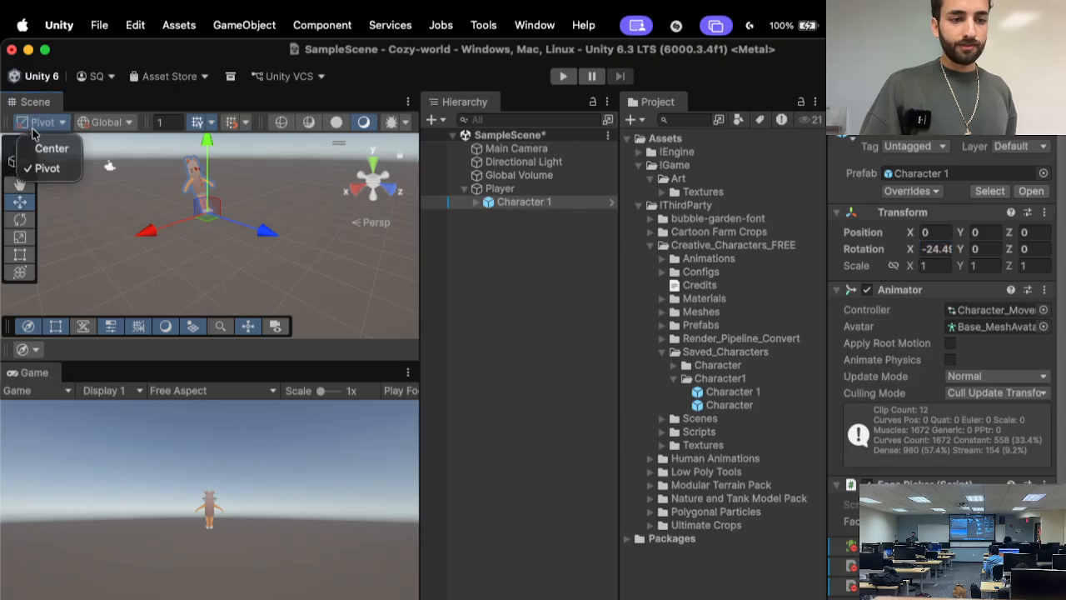
left_click(51, 148)
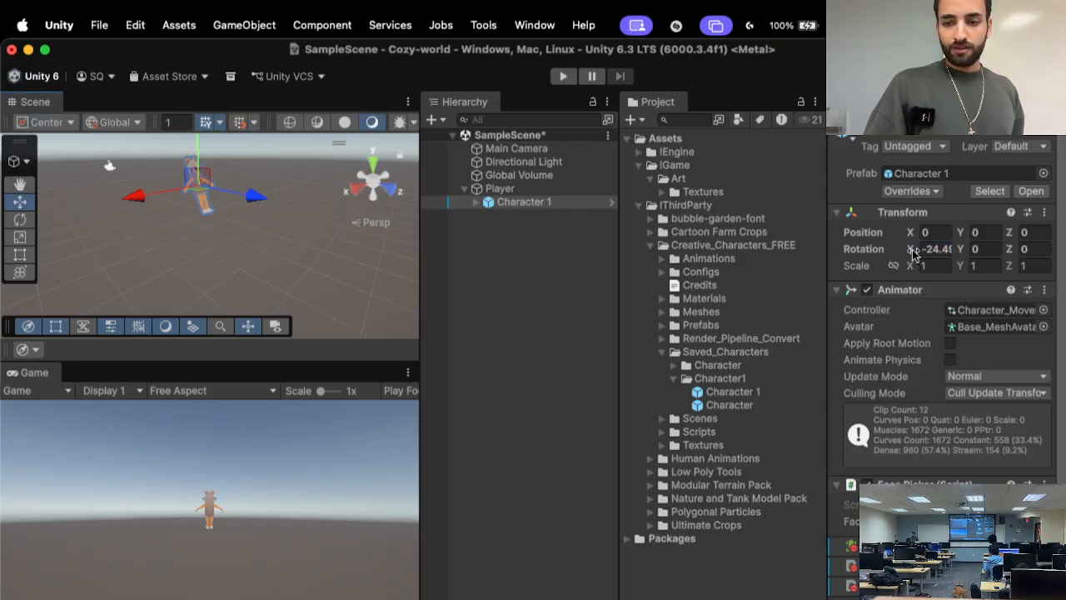
left_click_drag(914, 253, 695, 248)
key("super+z")
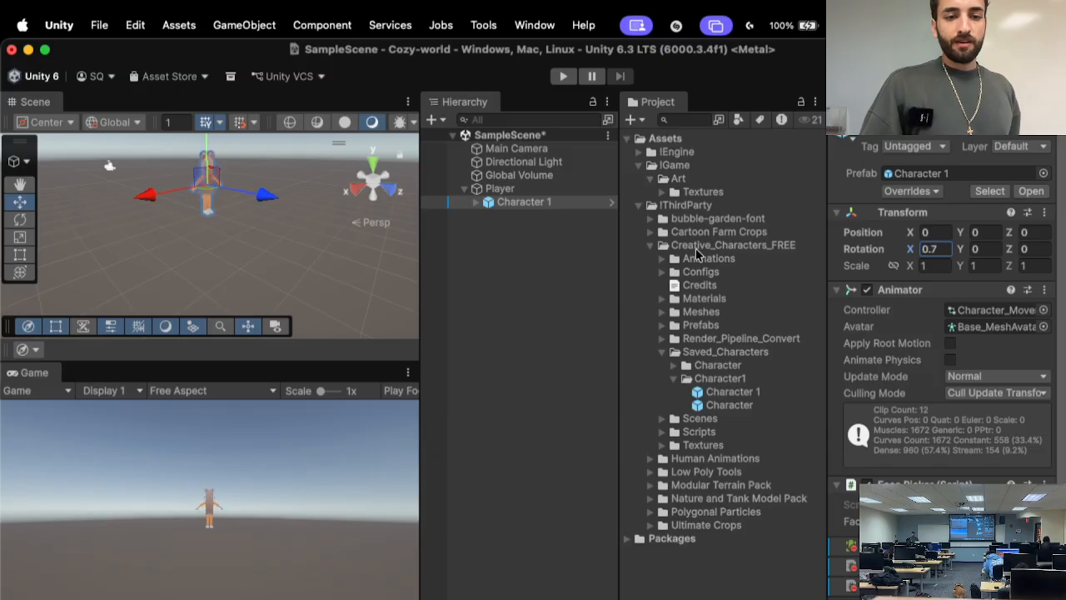
- Set Character 1's X rotation to 0
left_click(500, 189)
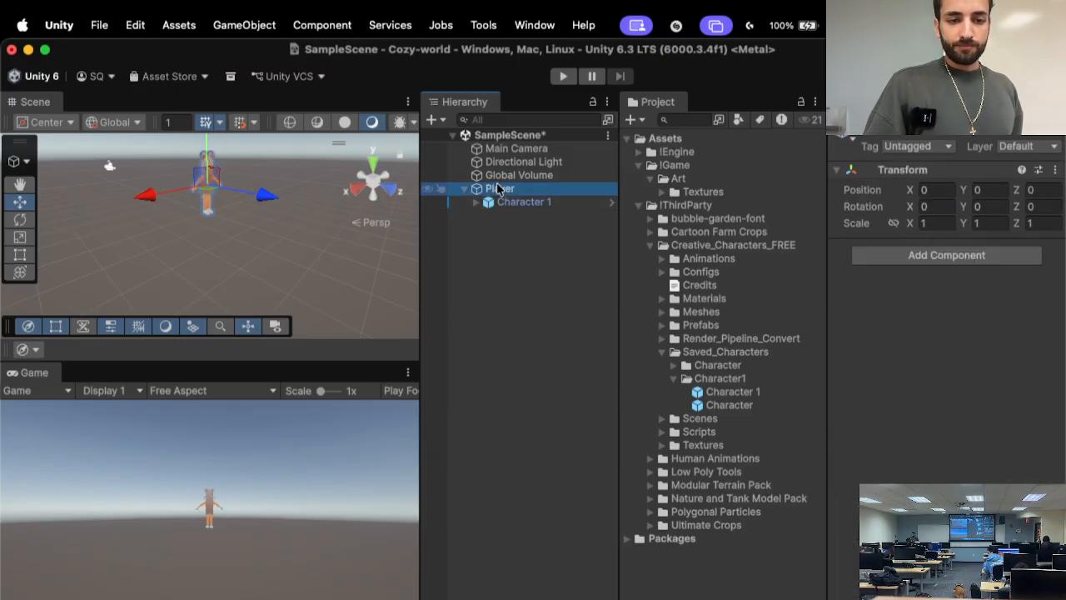
left_click(503, 201)
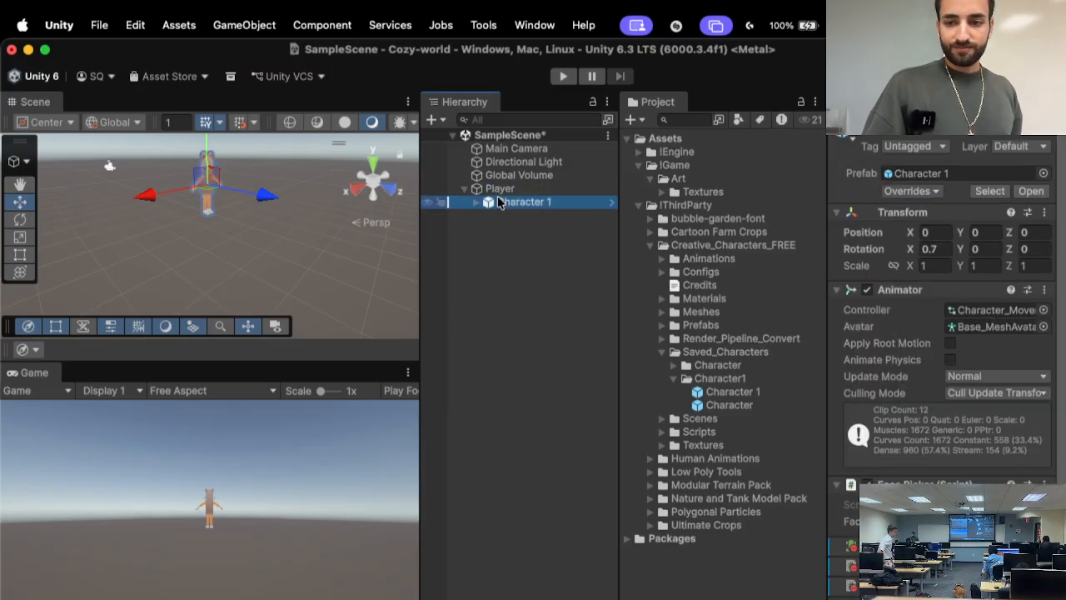
left_click(930, 249)
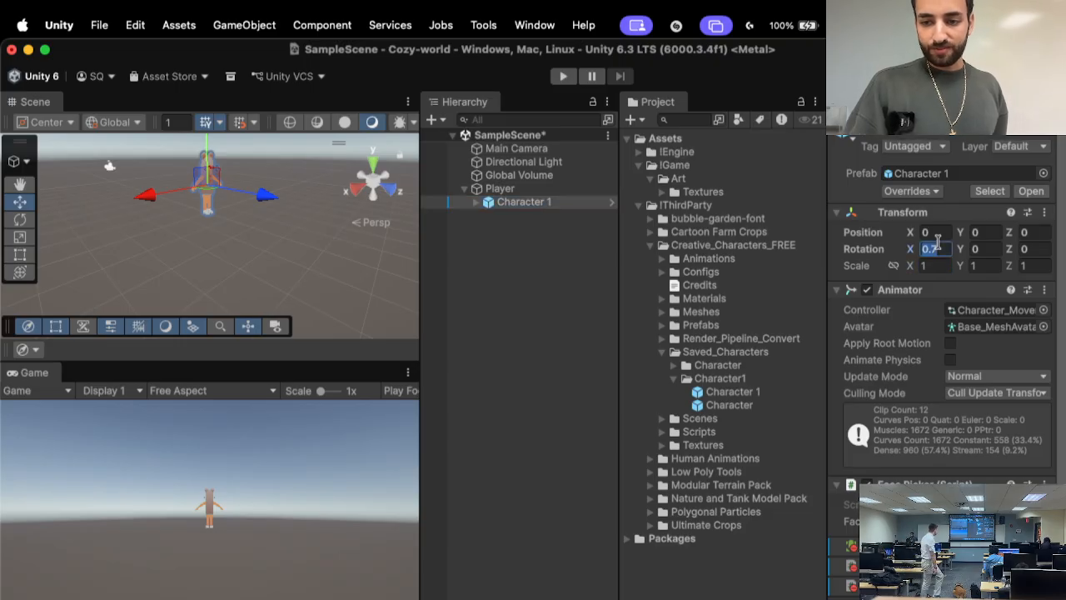
type("0")
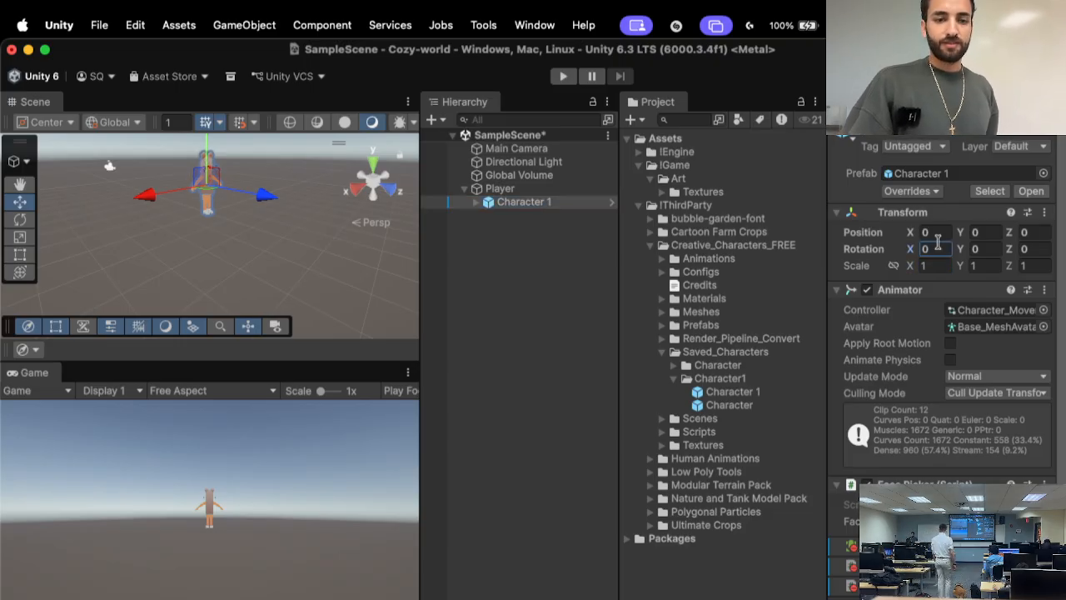
- Switch the tool handle position from Center to Pivot and select Player in the Hierarchy
left_click(46, 122)
left_click(46, 168)
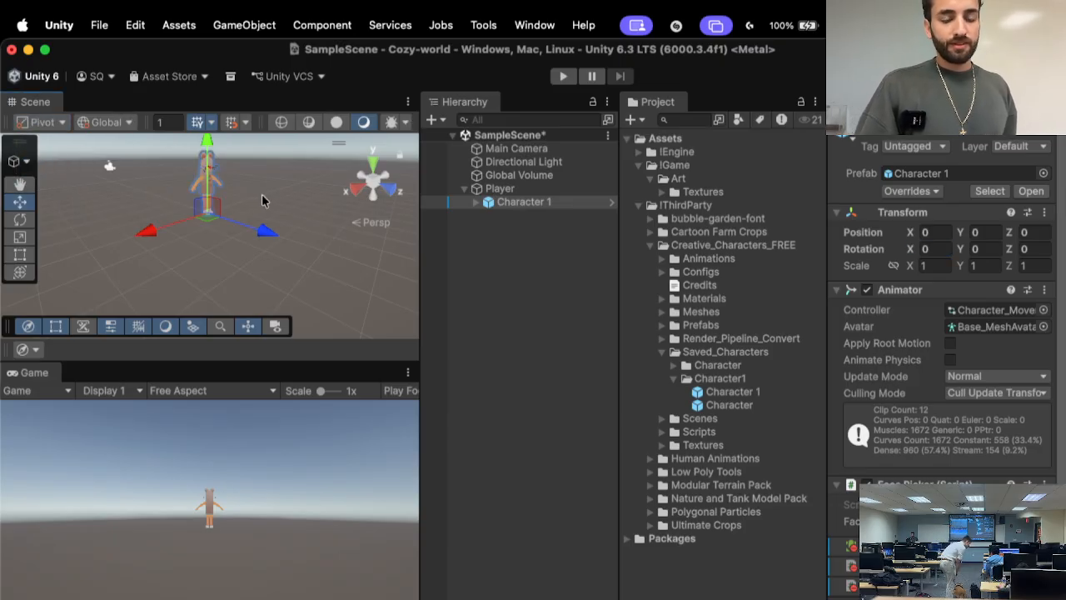
left_click(550, 190)
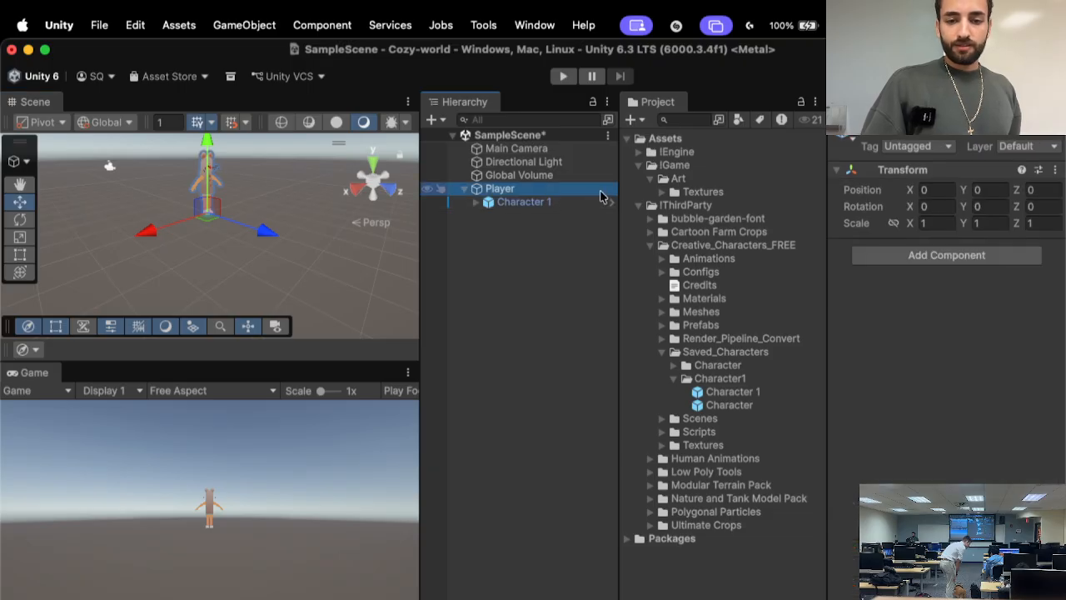
- Add a Character Controller component to the Player object
left_click(936, 259)
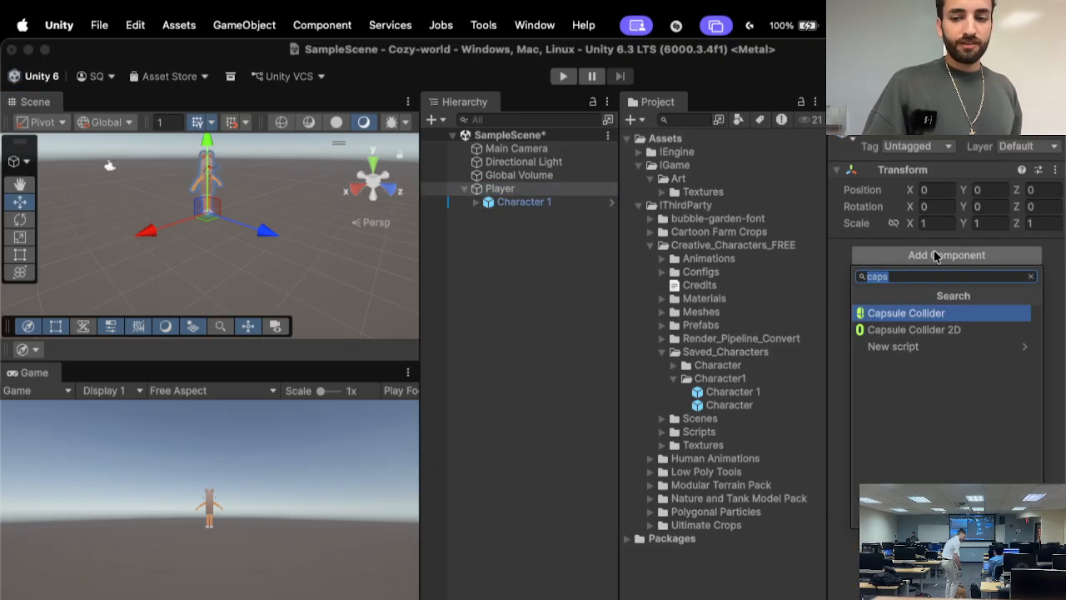
type("ch")
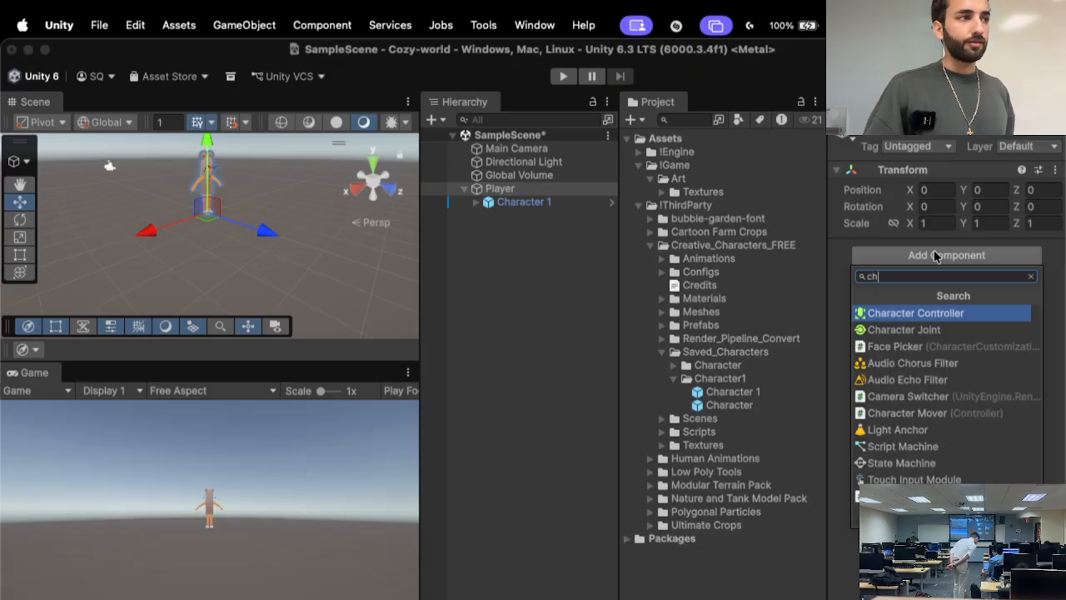
key("Return")
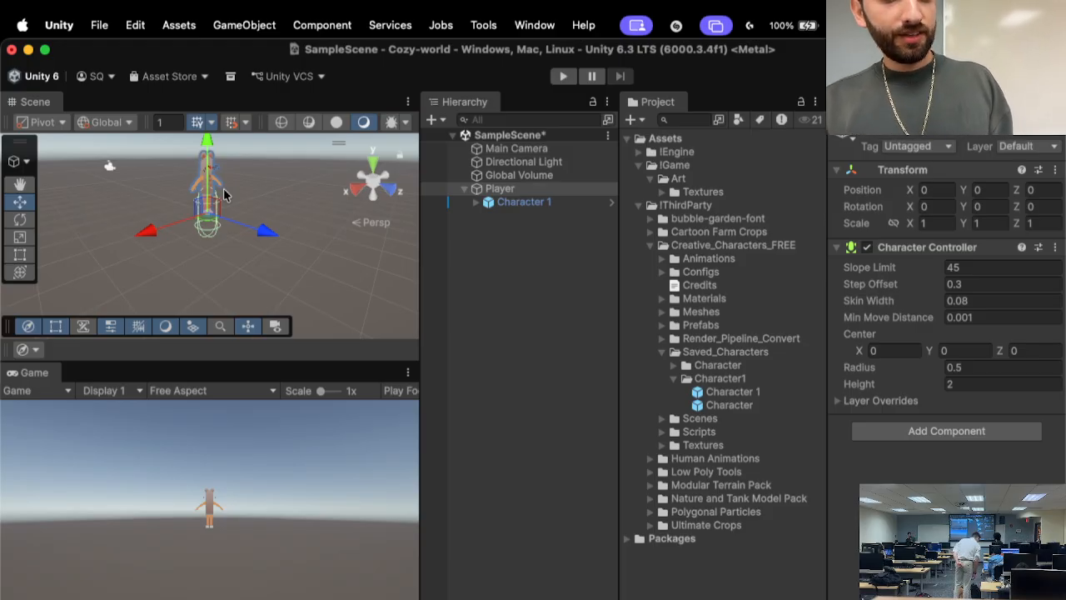
- Set the Center Y of Player's Character Controller to 1, keeping Player selected in the Hierarchy
right_click_drag(224, 190, 217, 145)
key("w")
key("s")
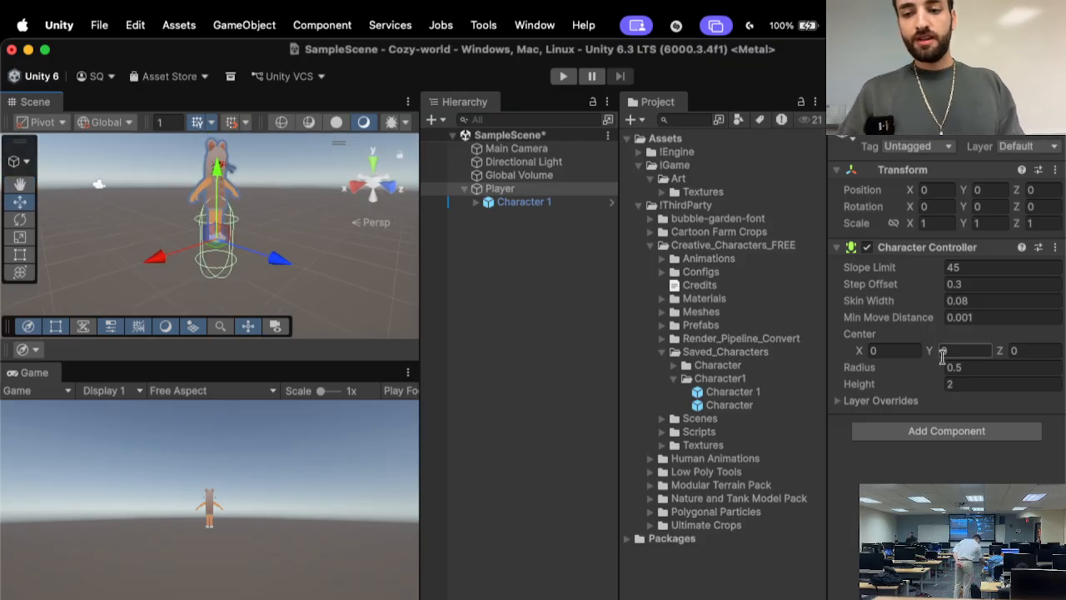
left_click(946, 351)
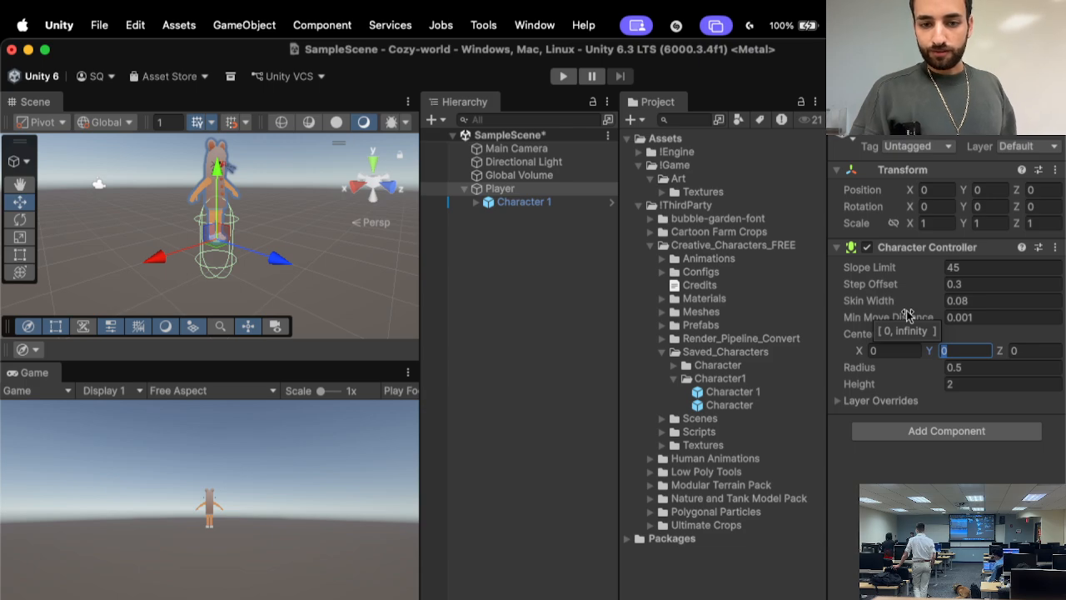
left_click(518, 188)
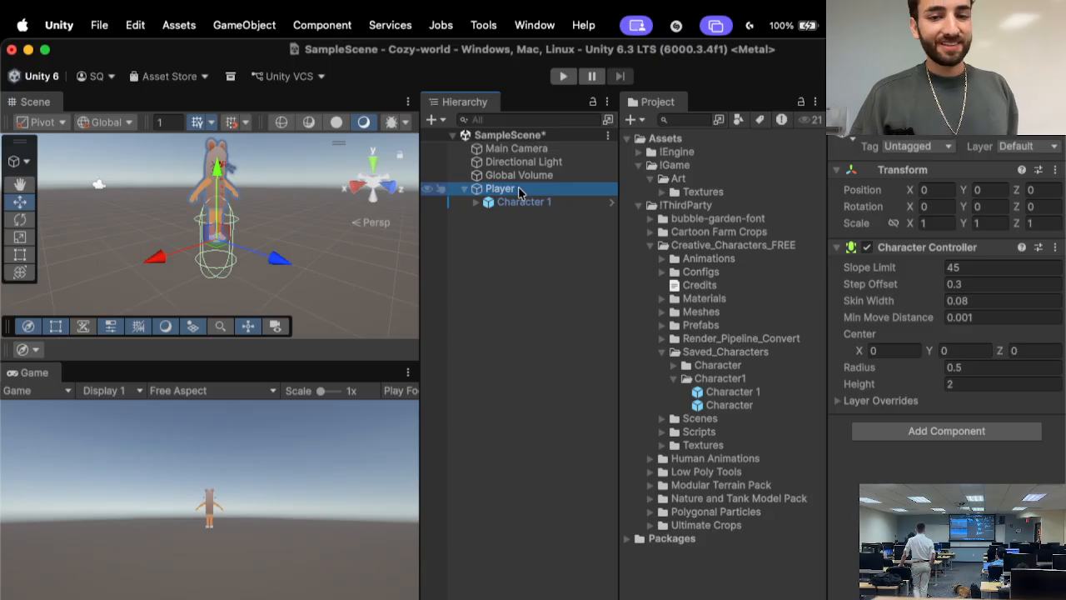
key("Down")
key("Up")
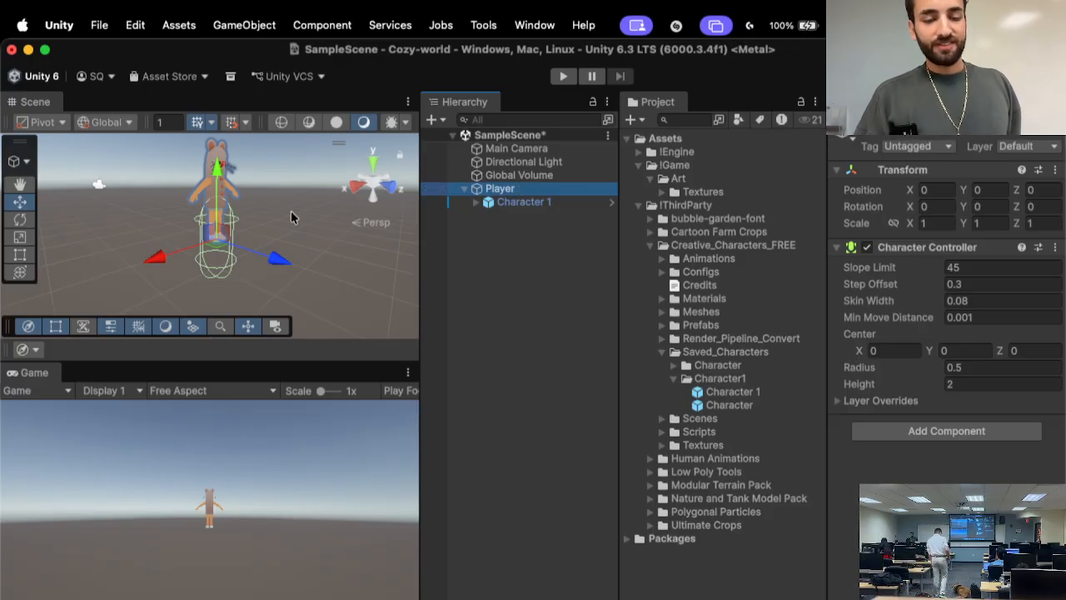
left_click(949, 348)
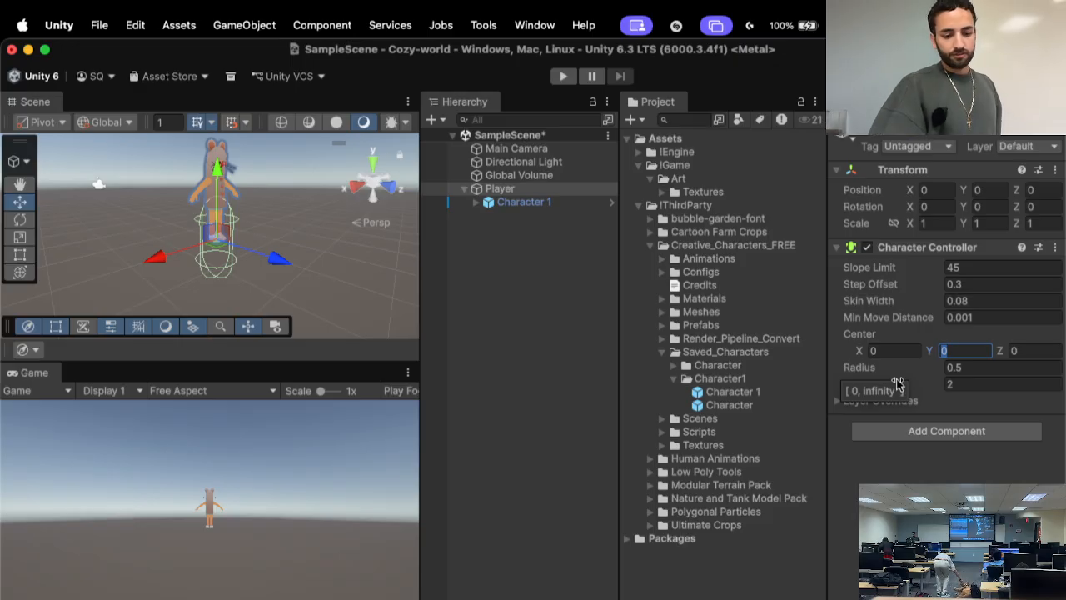
type("1")
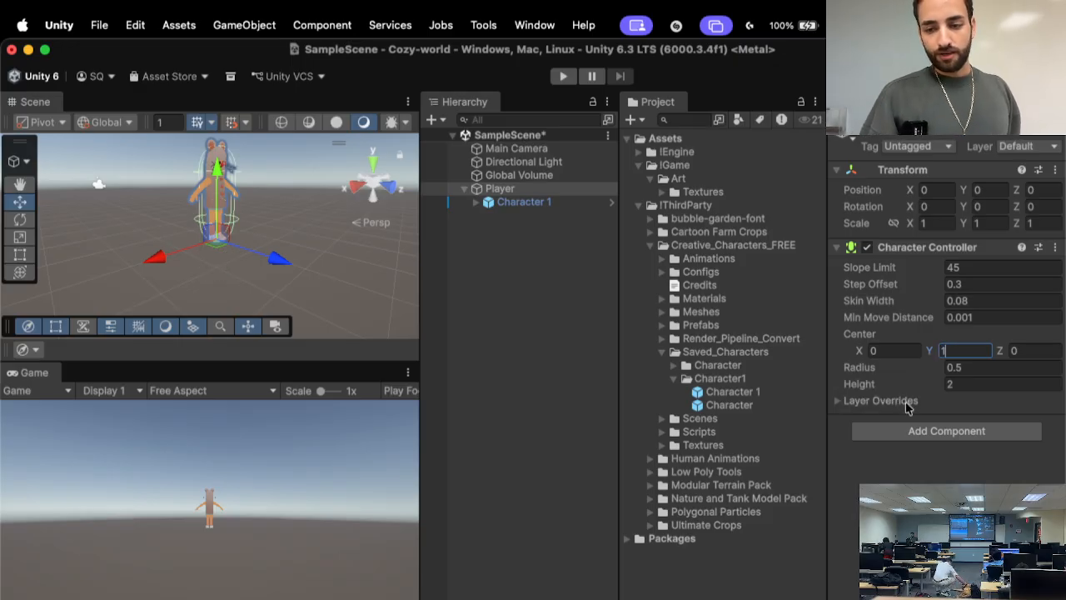
left_click(898, 464)
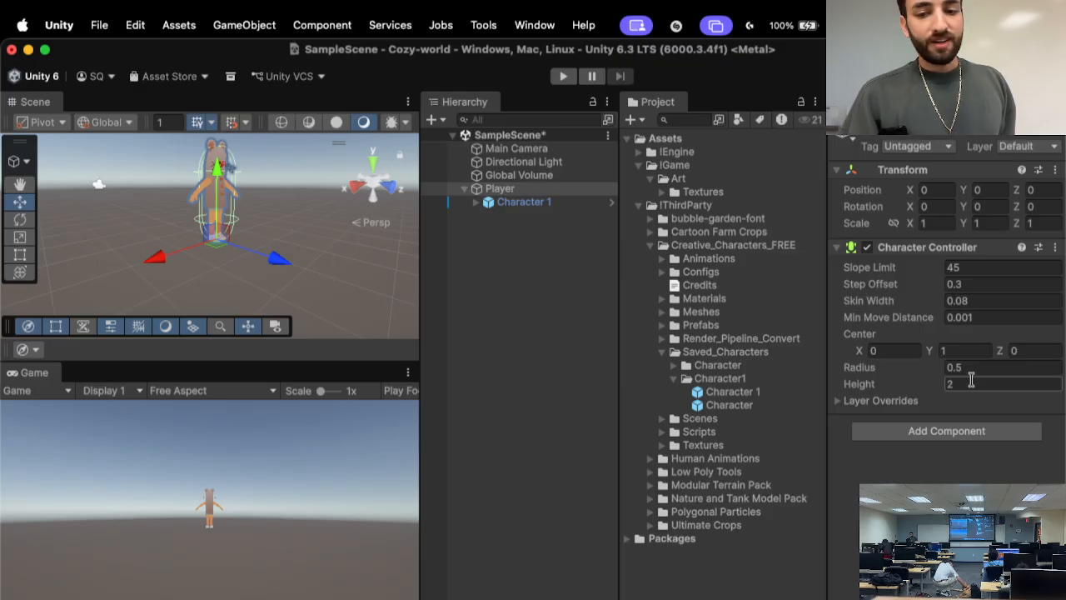
left_click(513, 207)
key("Up")
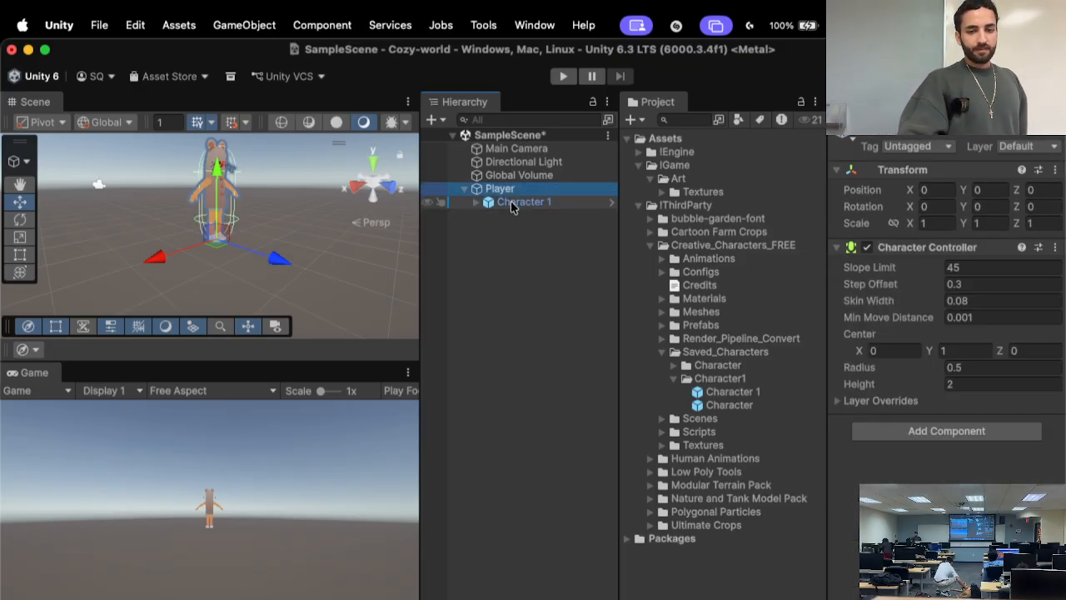
- Create a folder named Scripts inside the !Game folder
right_click(688, 171)
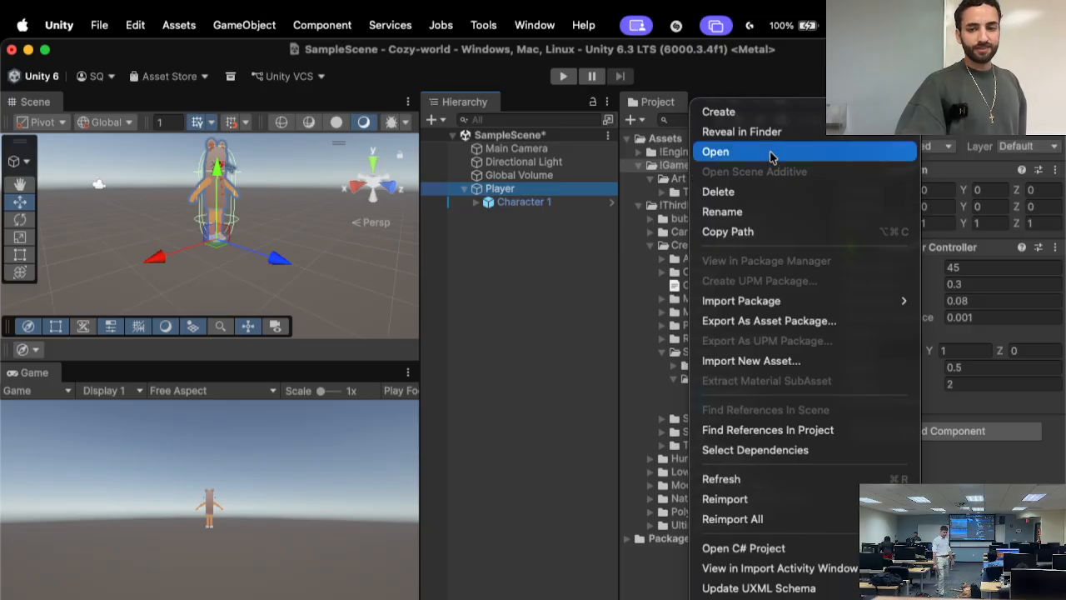
mouse_move(797, 117)
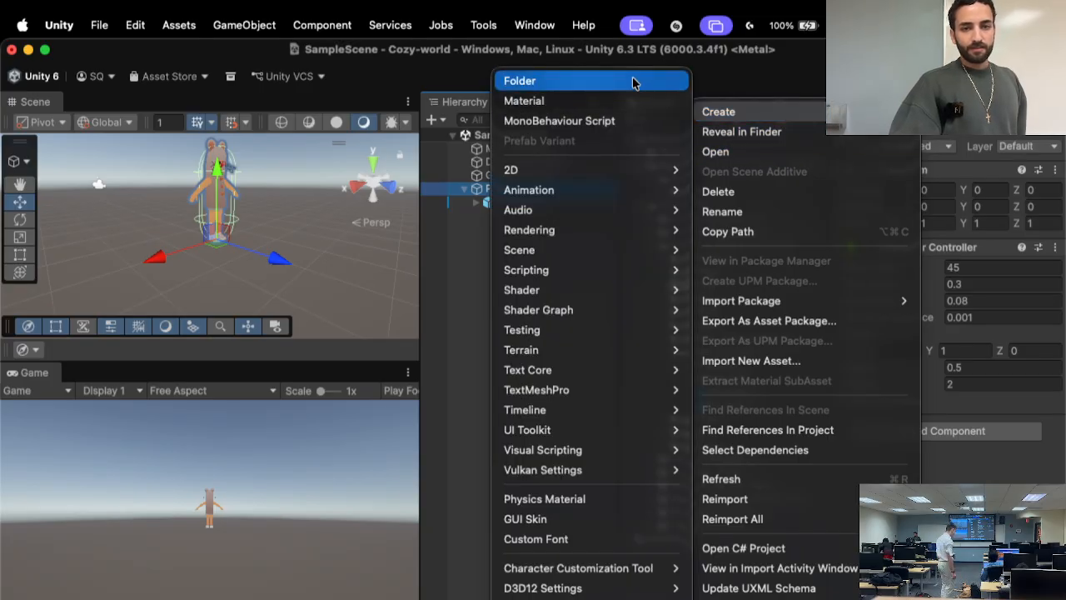
left_click(633, 81)
type("Scripts")
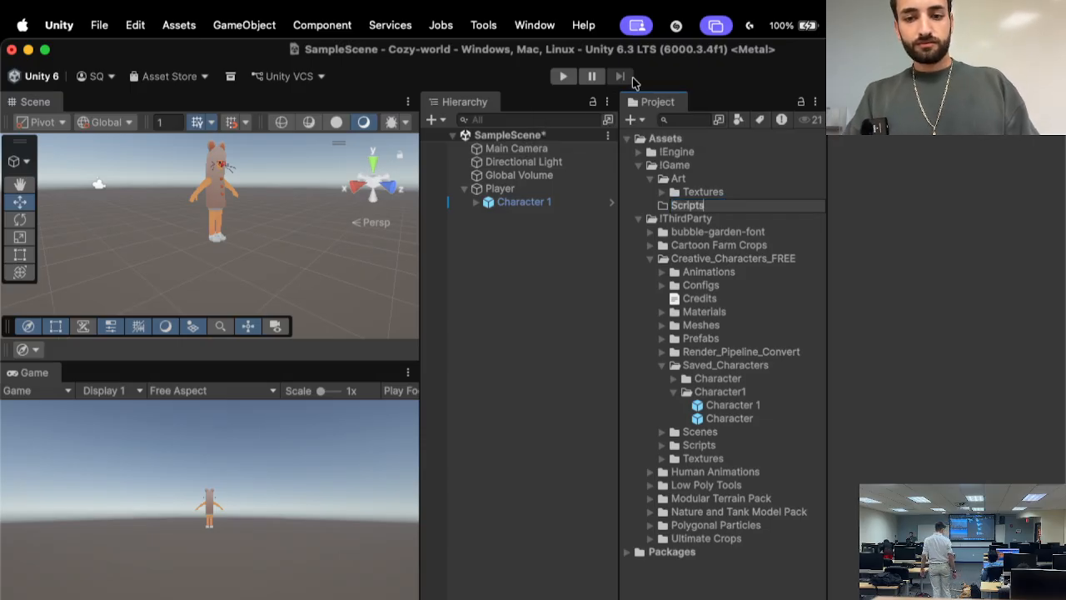
key("Return")
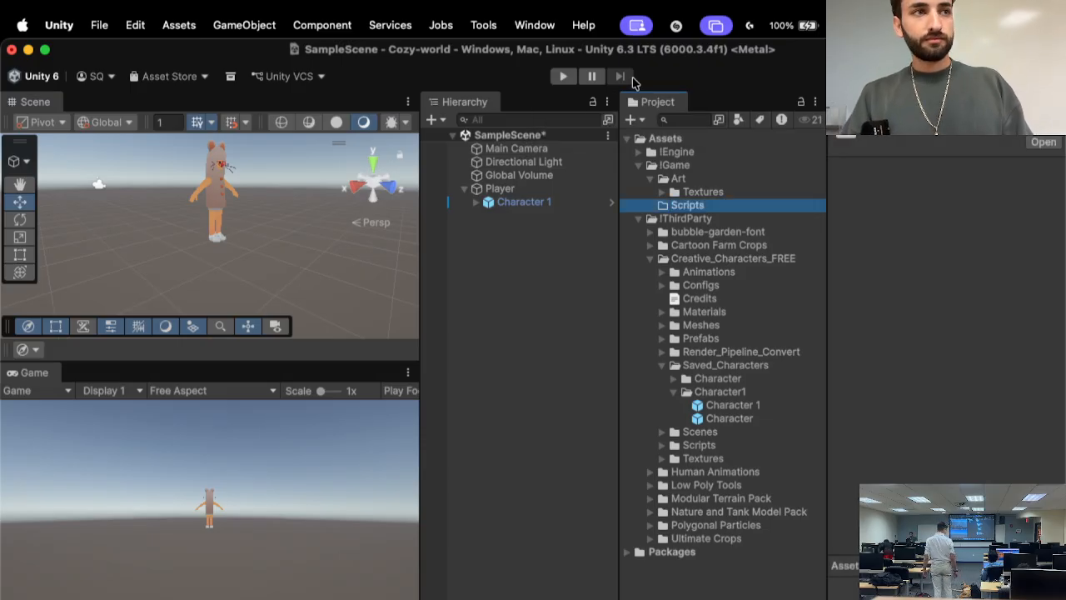
- Create a MonoBehaviour script named PlayerController in the !Game Scripts folder
right_click(671, 218)
left_click(670, 205)
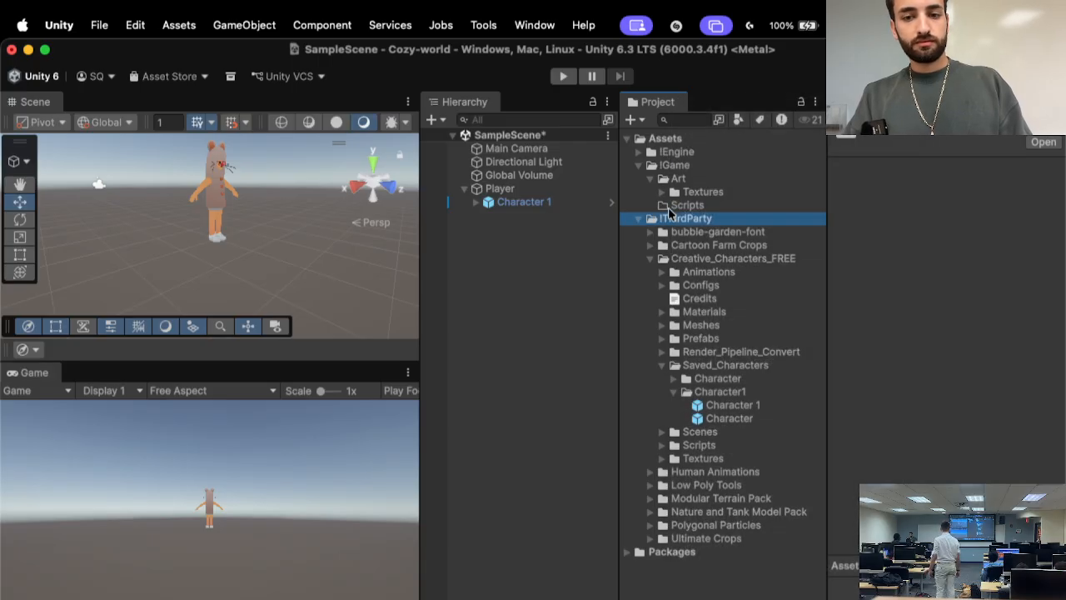
right_click(669, 205)
mouse_move(683, 106)
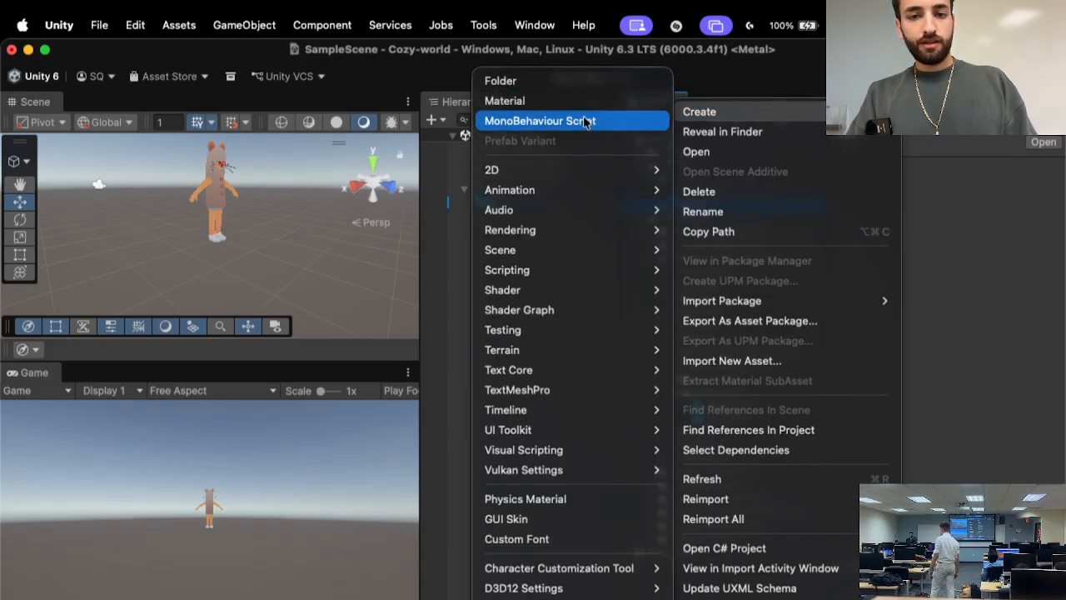
left_click(541, 120)
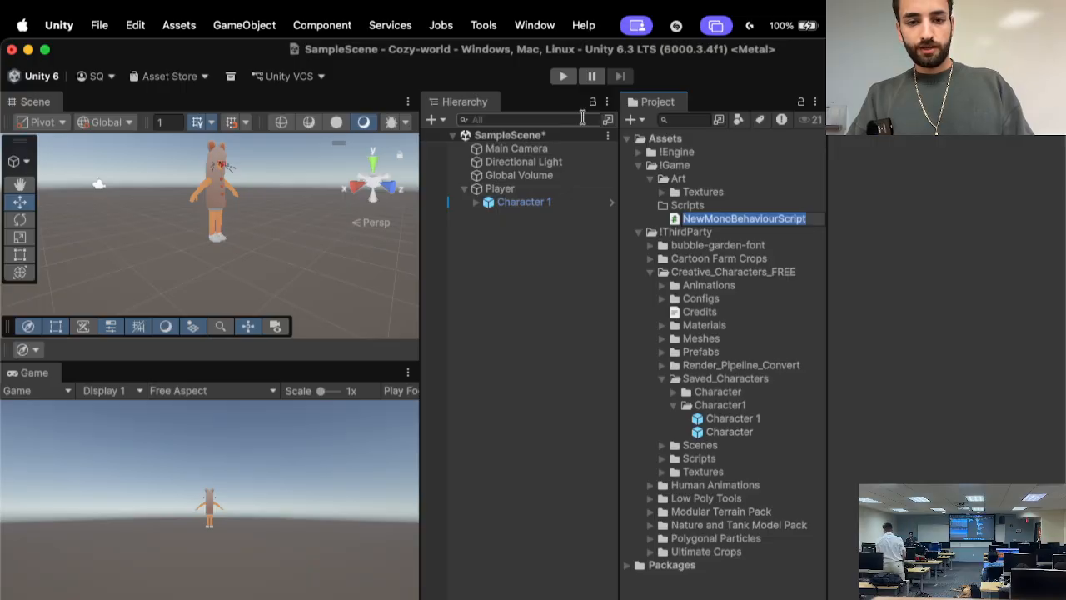
type("PlayerC")
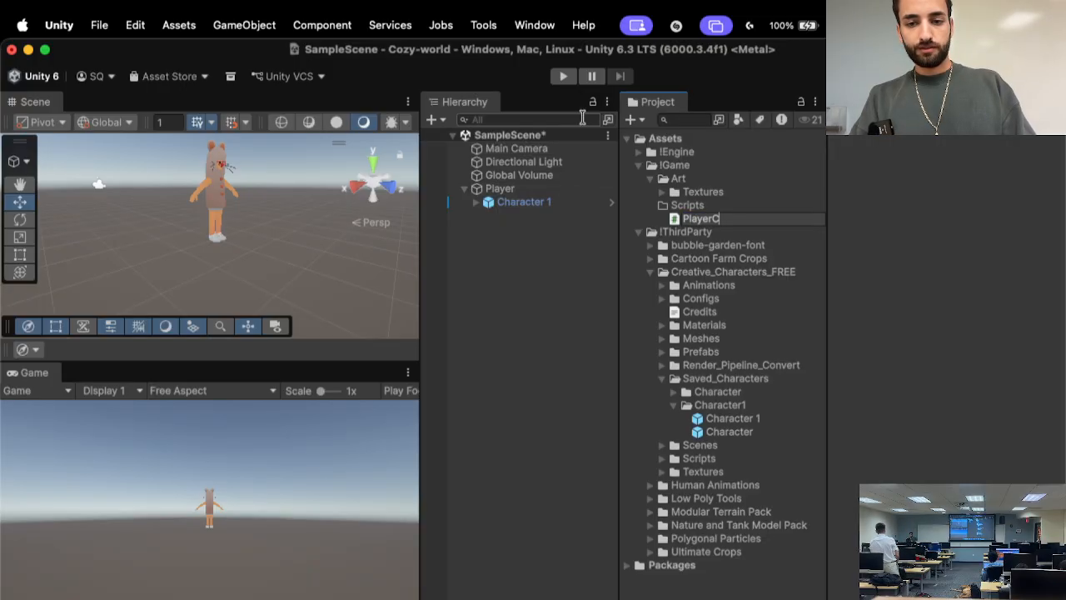
type("ontroller")
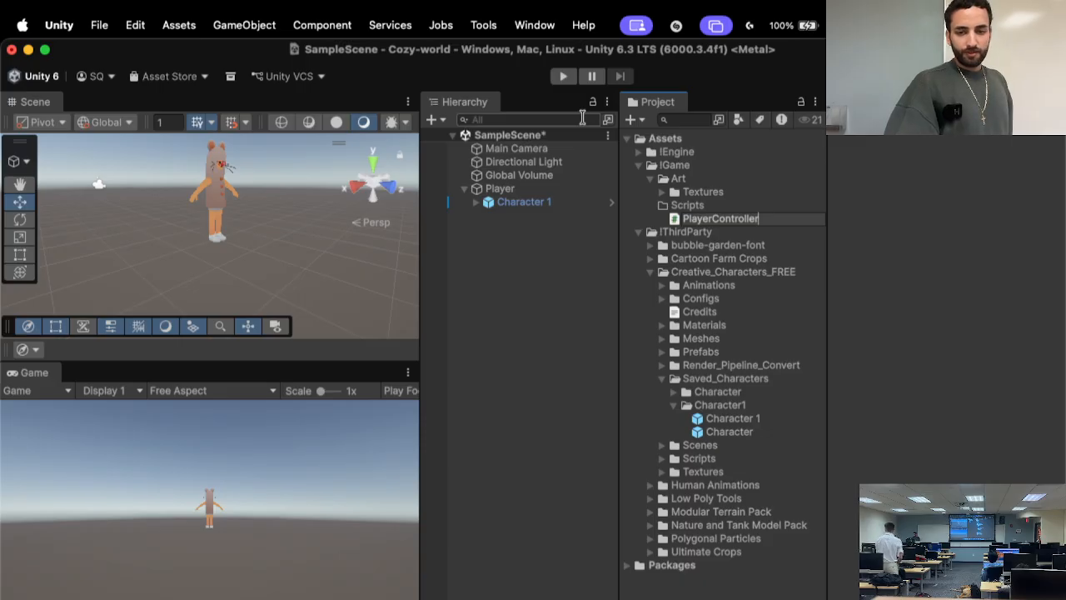
key("Return")
right_click(660, 208)
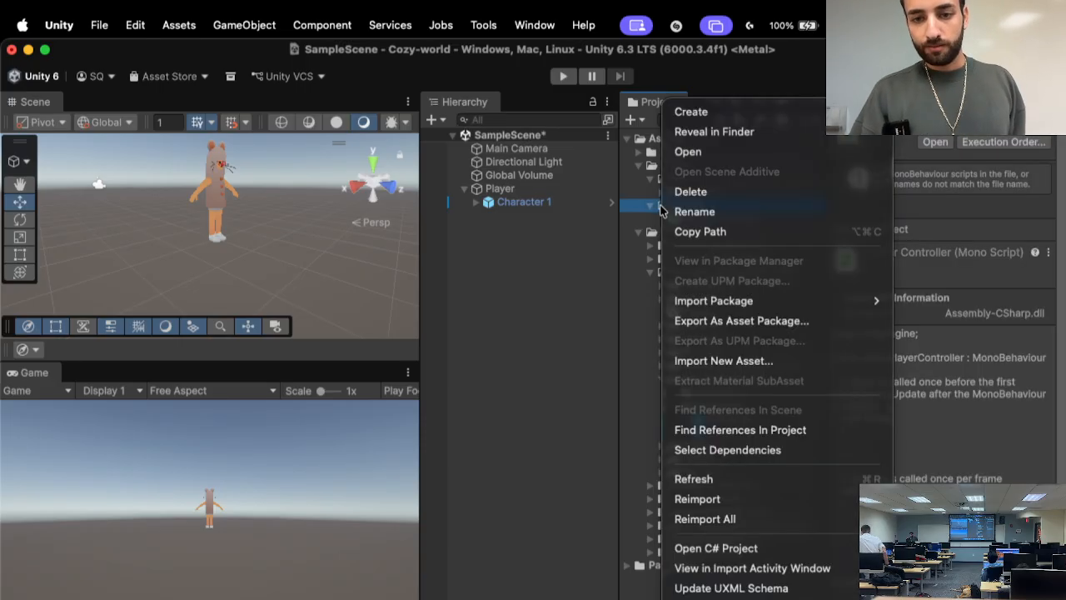
mouse_move(709, 117)
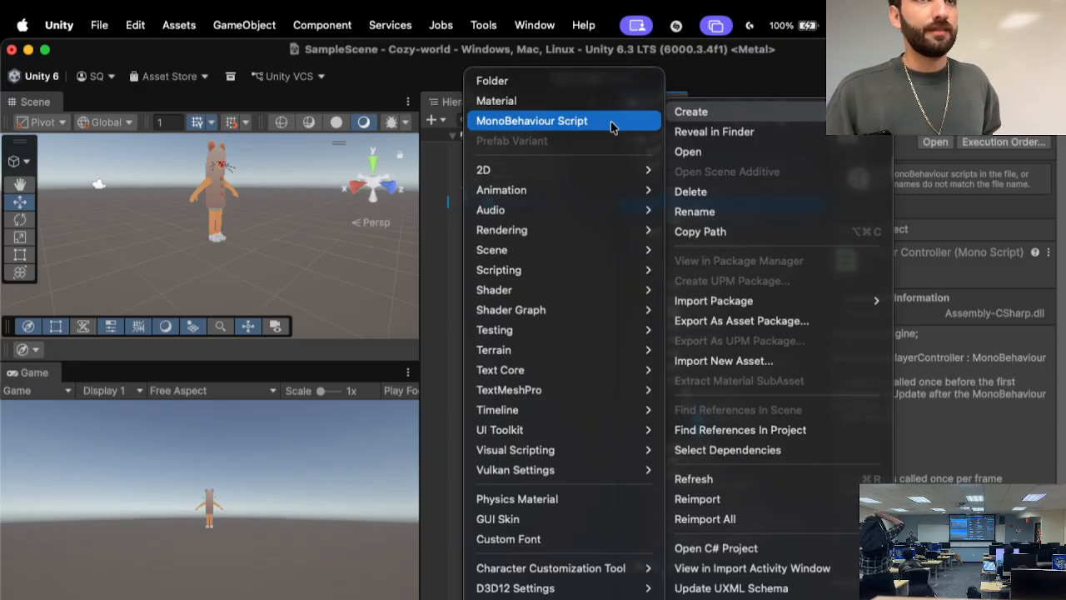
left_click(380, 198)
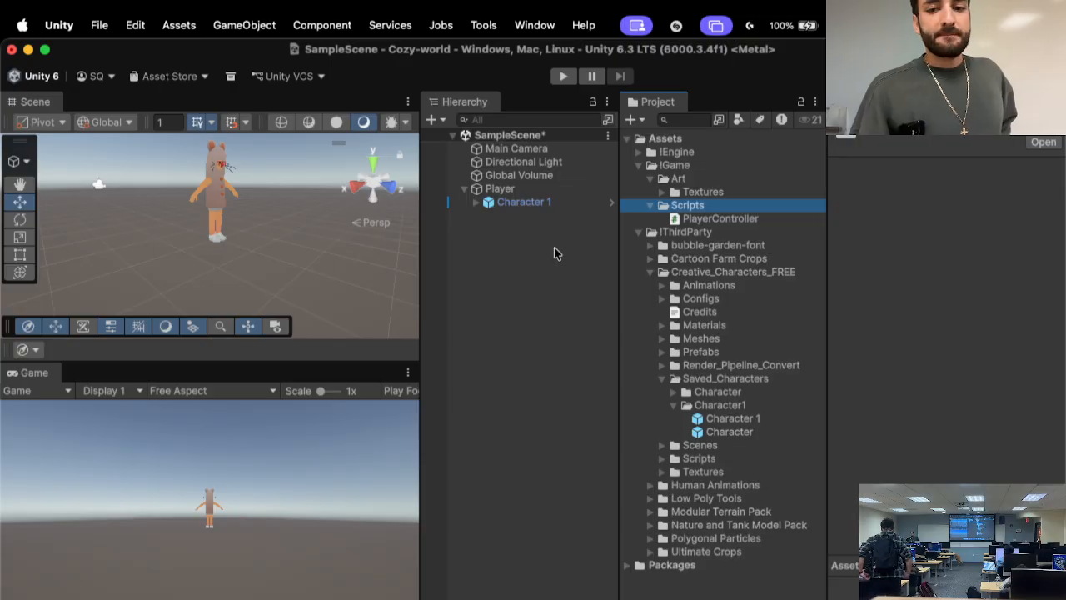
- Open the PlayerController script from the Scripts folder in JetBrains Rider
left_click(538, 187)
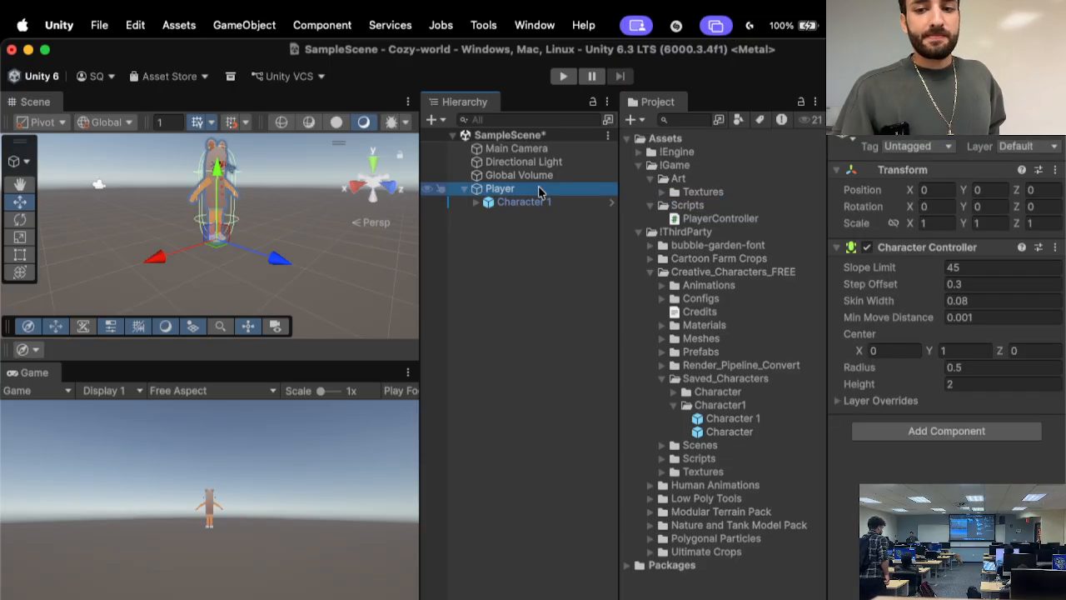
left_click(686, 219)
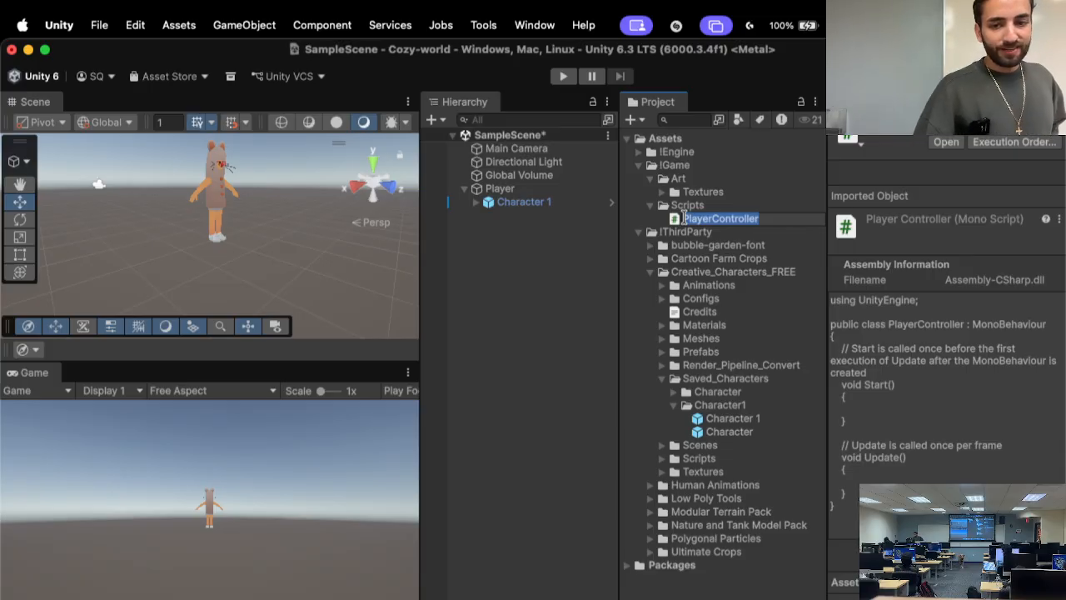
left_click(672, 222)
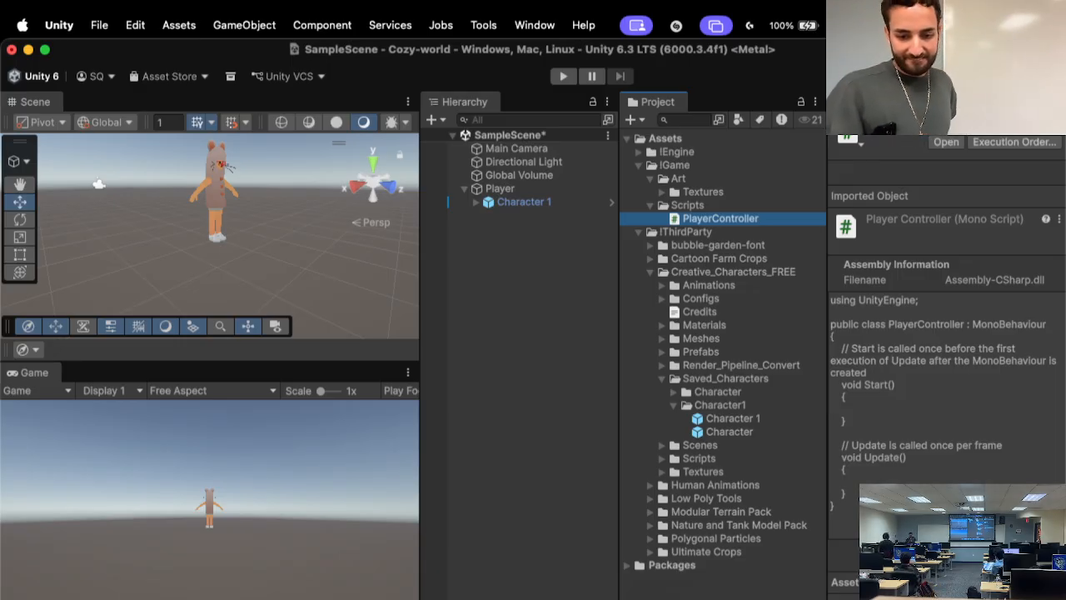
left_click(726, 401)
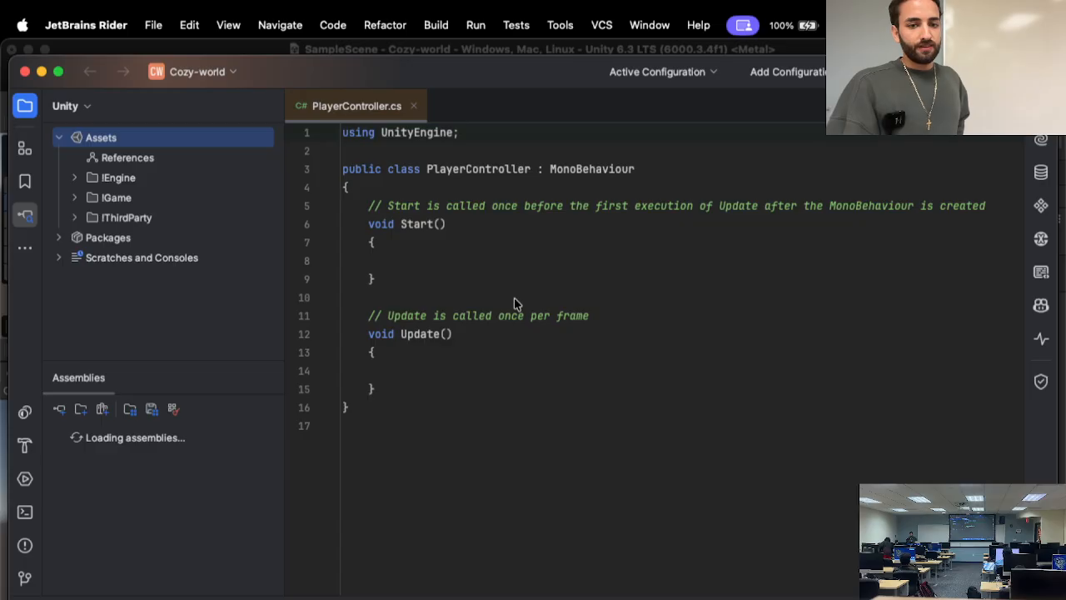
- Highlight the PlayerController class name and its MonoBehaviour base class in the class declaration
double_click(474, 170)
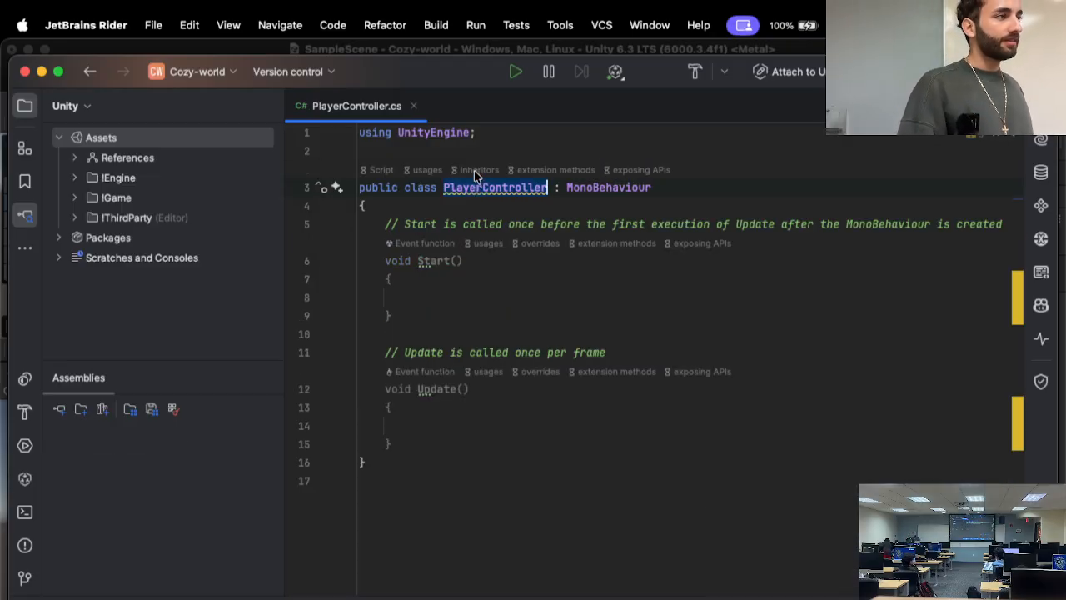
left_click(438, 507)
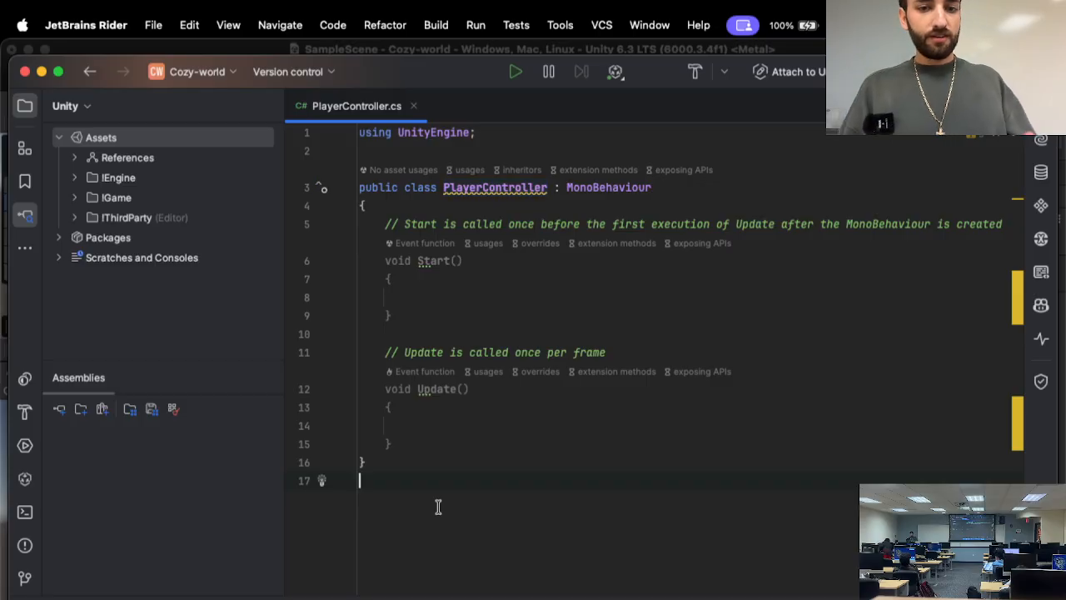
double_click(615, 188)
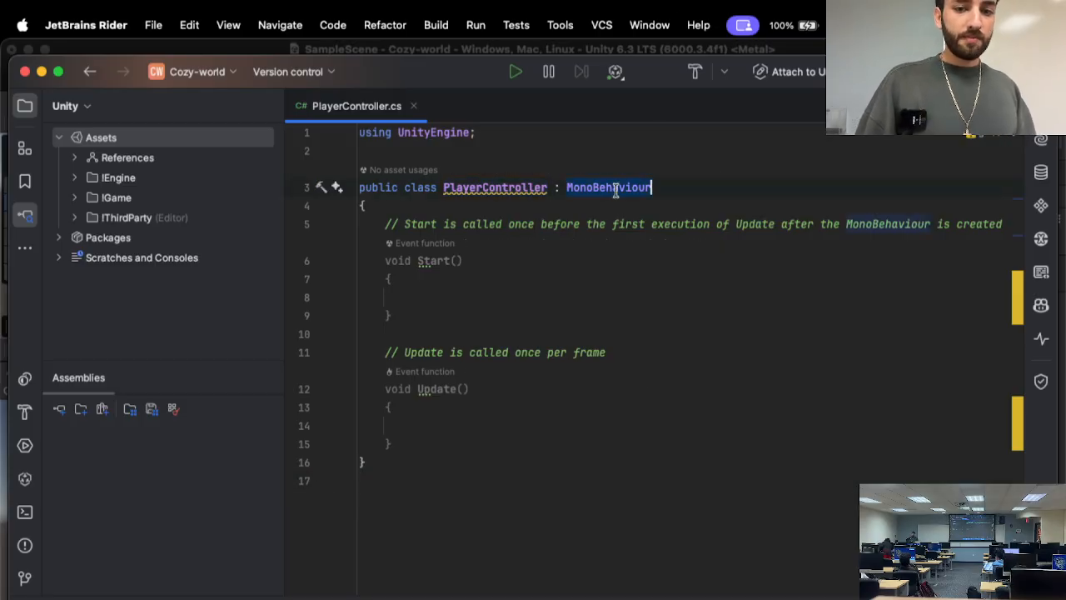
- Declare a public class named Example with an empty body below the PlayerController class
left_click(405, 458)
key("Return")
key("Return")
type("public")
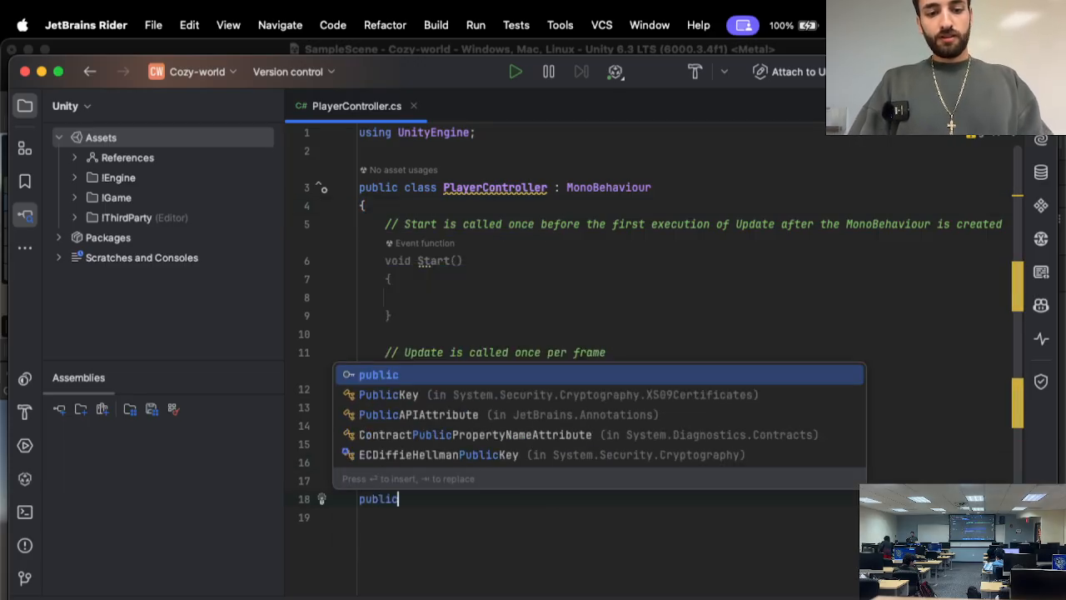
type("class")
key("alt+BackSpace")
type("public class")
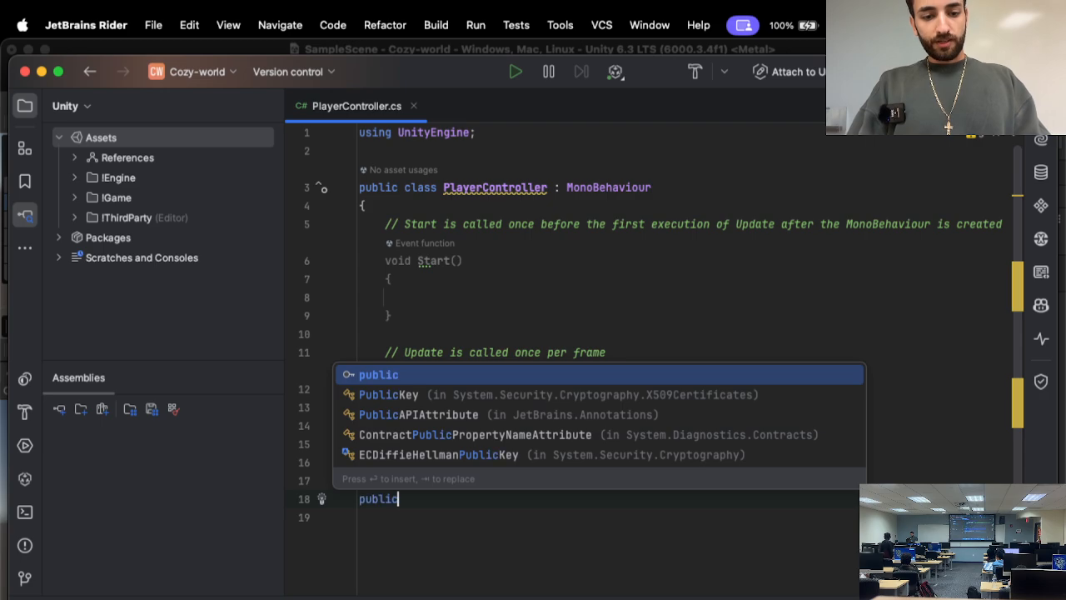
type(" E")
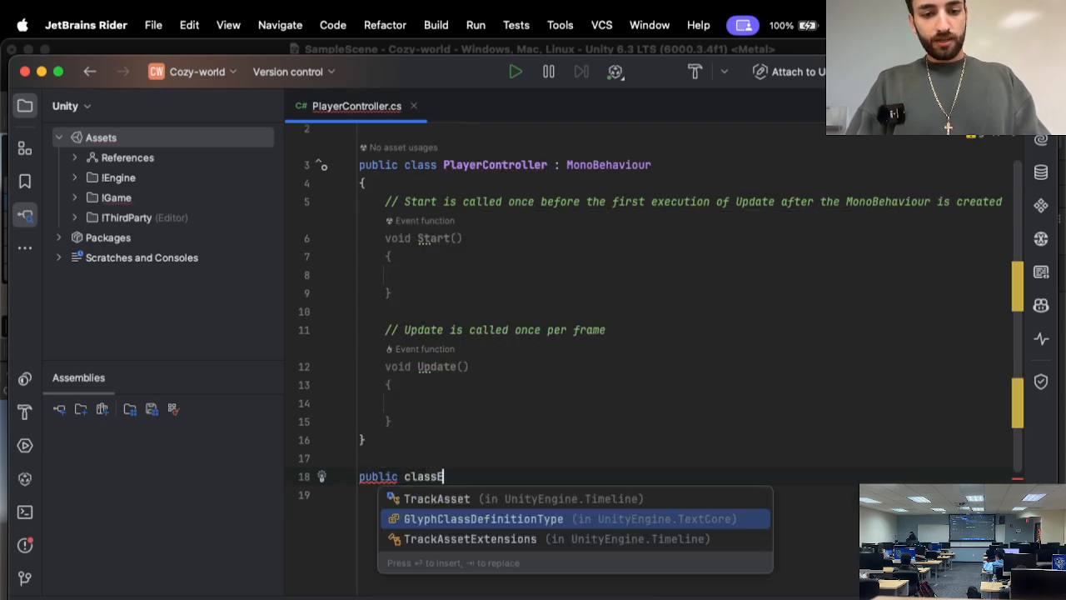
type("xample{")
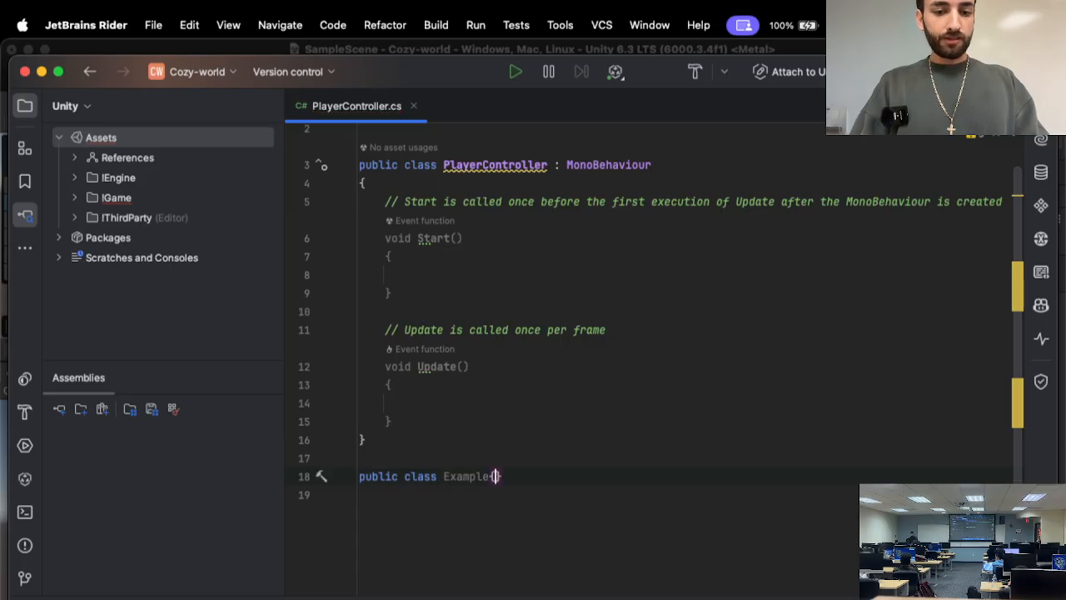
key("Return")
type("{")
key("Return")
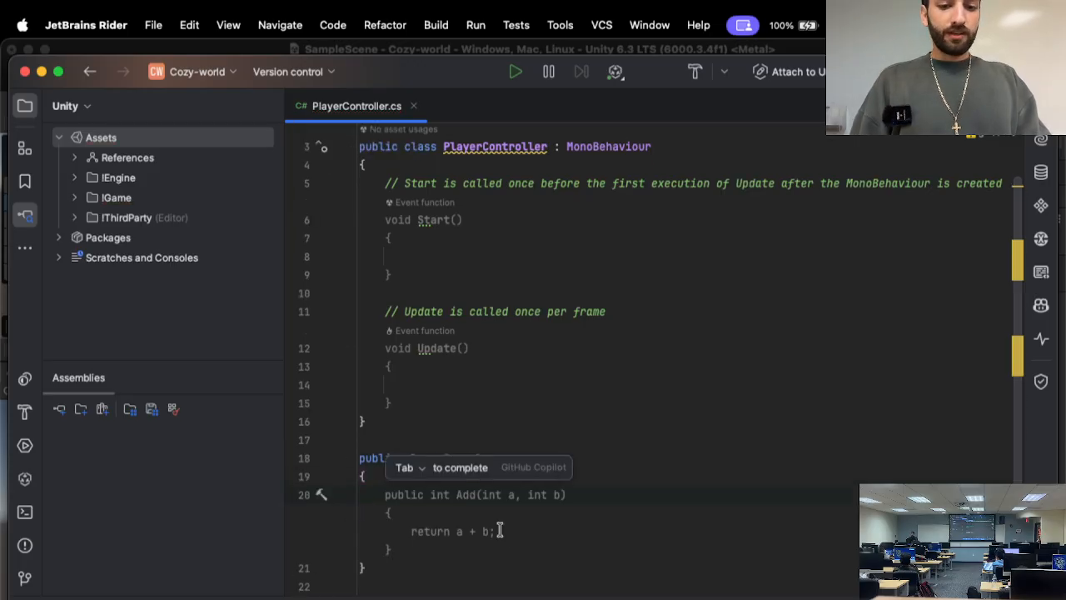
- Declare a private field of type Example named field at the start of the PlayerController class body, followed by an empty line
left_click(500, 530)
left_click_drag(500, 531, 526, 416)
left_click(516, 424)
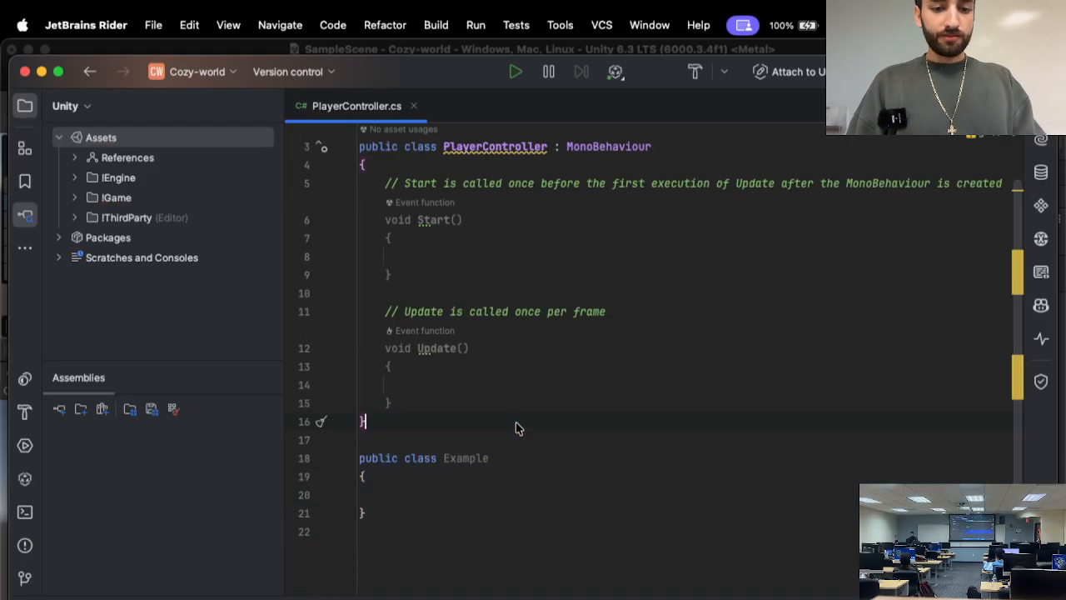
scroll(517, 428, "up", 2)
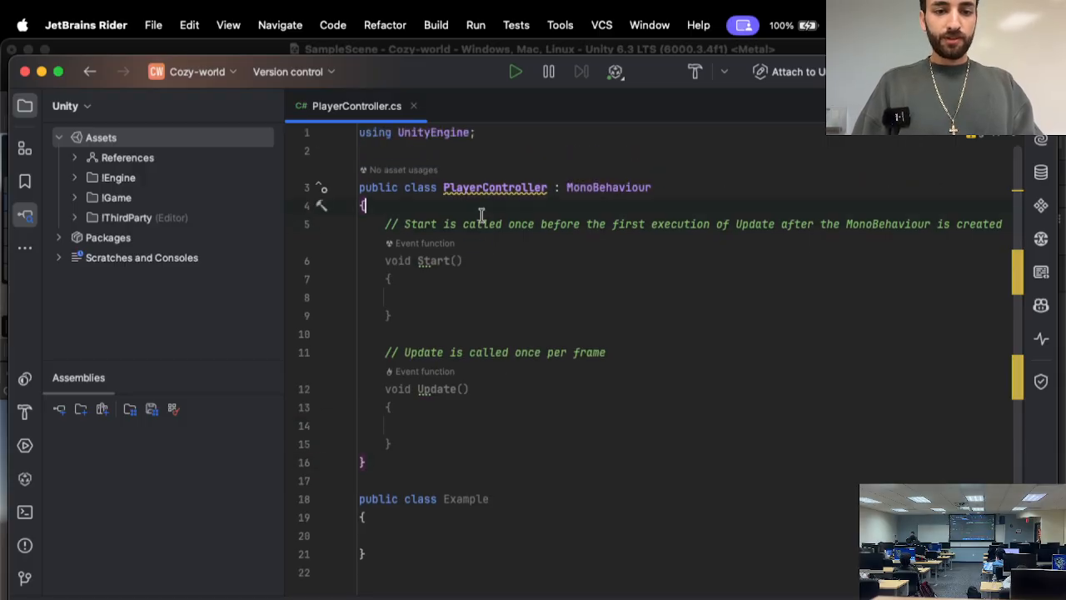
key("Return")
key("Return")
type("private Ex")
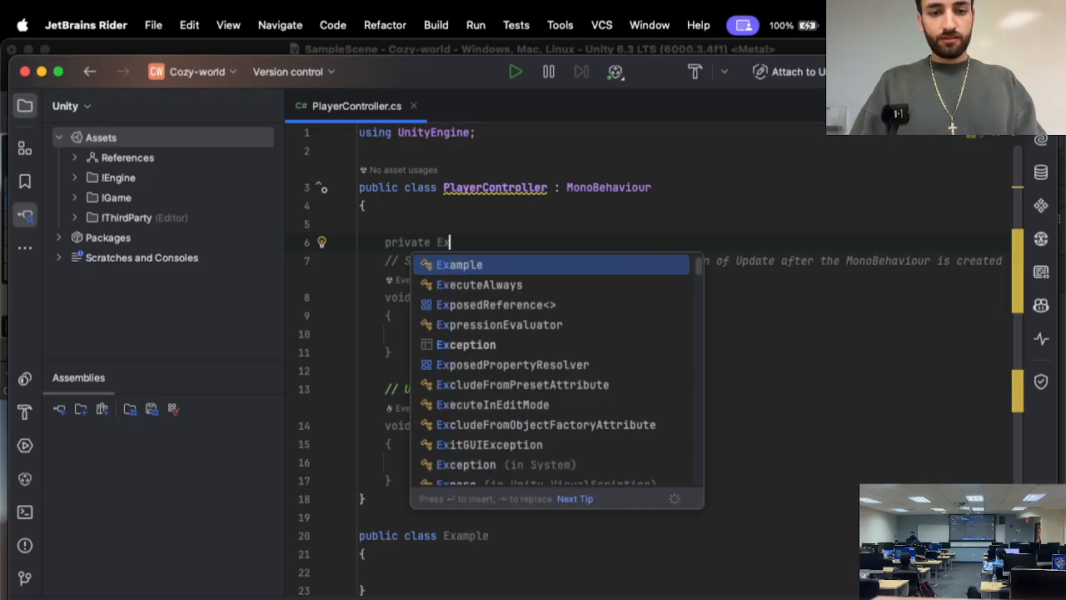
key("Return")
type("field")
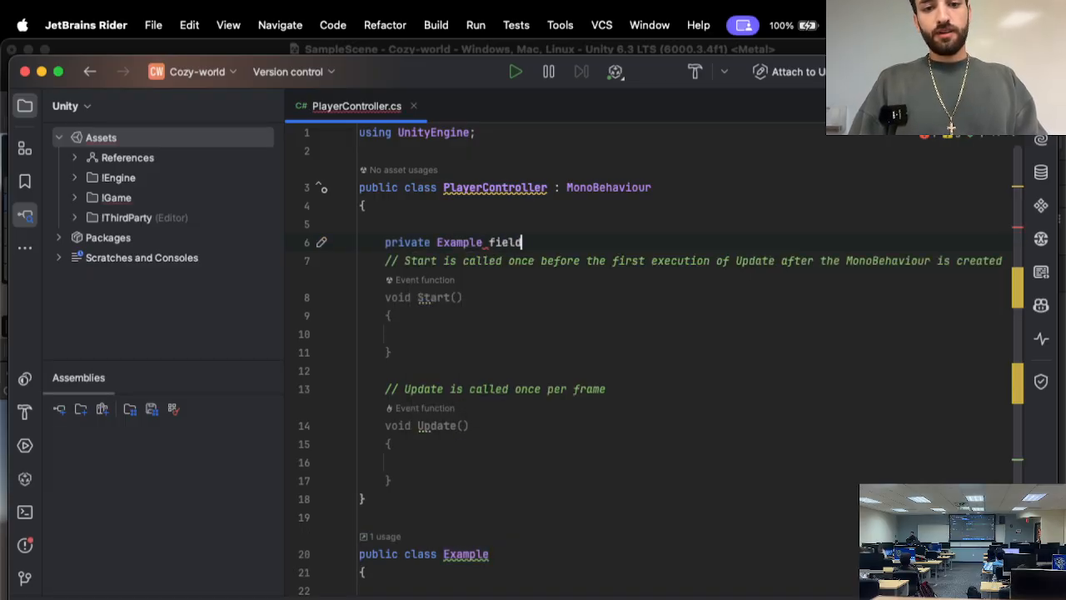
type(";")
key("Return")
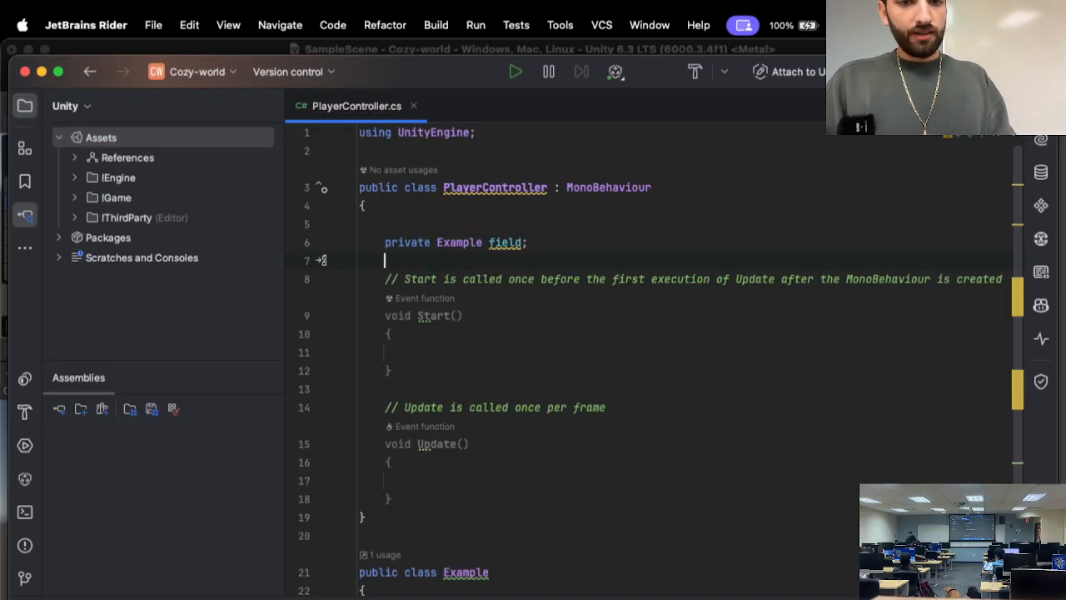
- Review the PlayerController and Example classes, highlight the MonoBehaviour base class, and place the caret on the using UnityEngine line
scroll(440, 334, "down", 5)
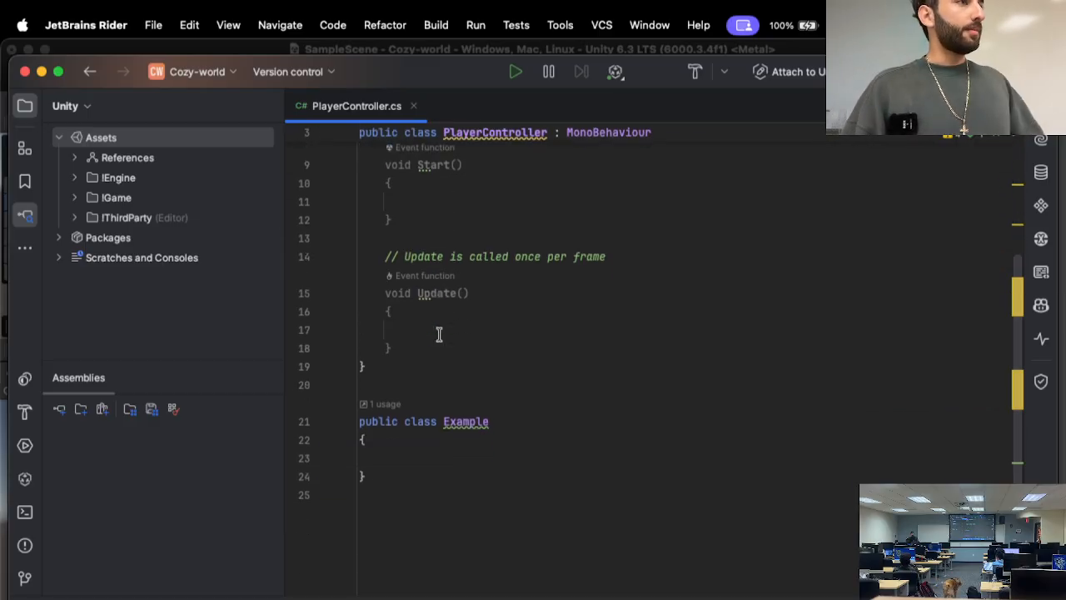
scroll(439, 334, "up", 5)
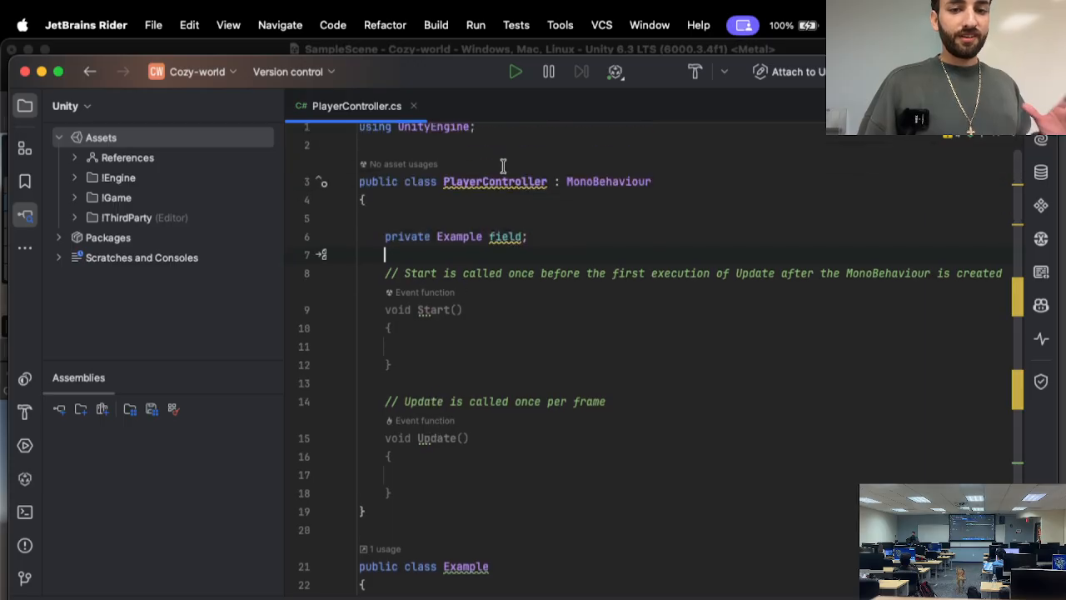
double_click(572, 173)
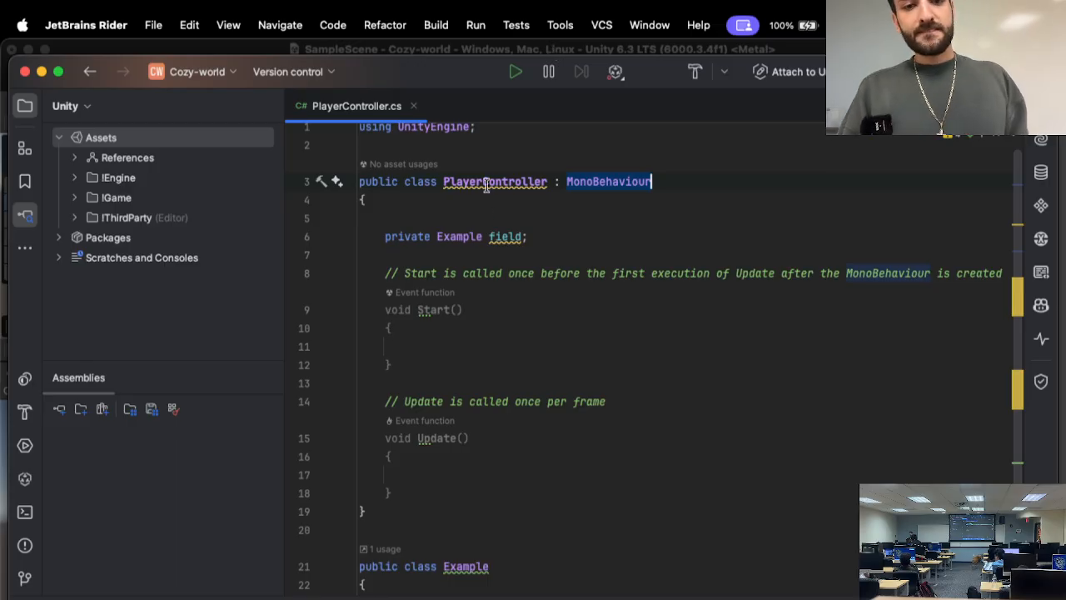
left_click(504, 140)
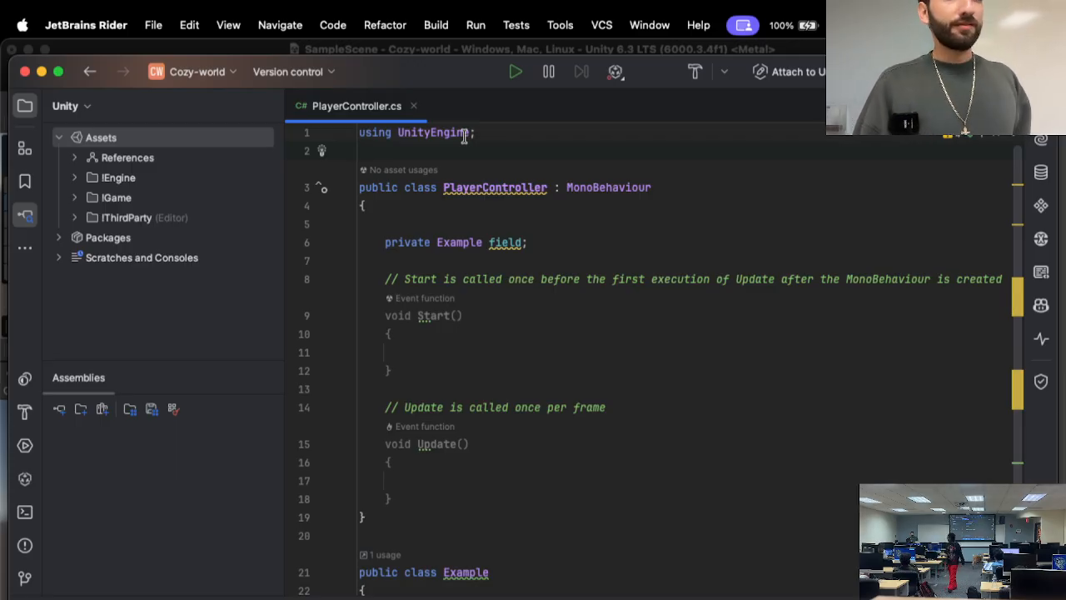
key("Up")
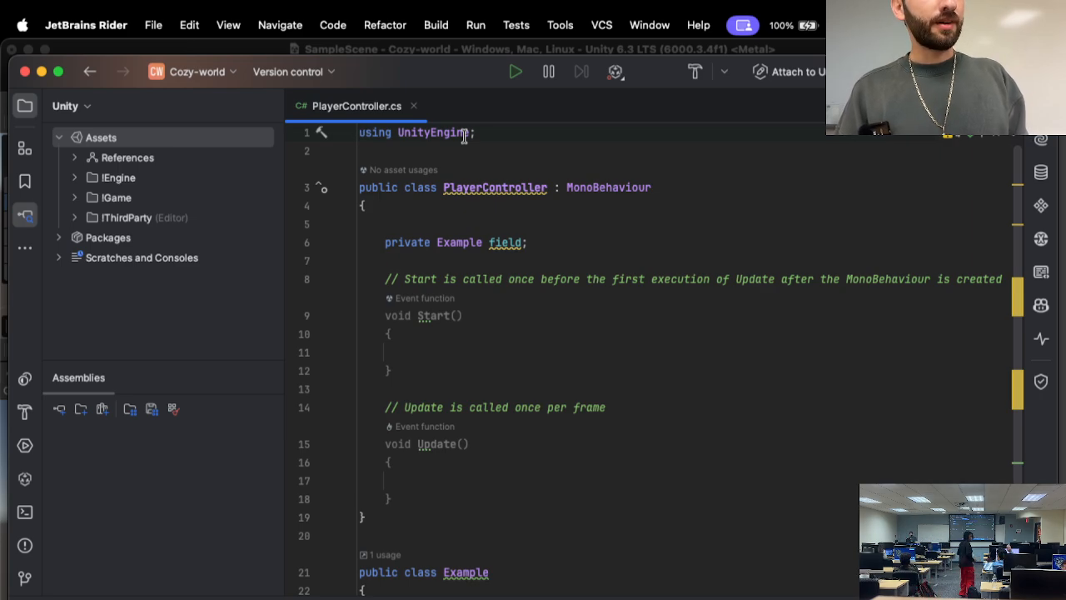
key("Down")
key("Up")
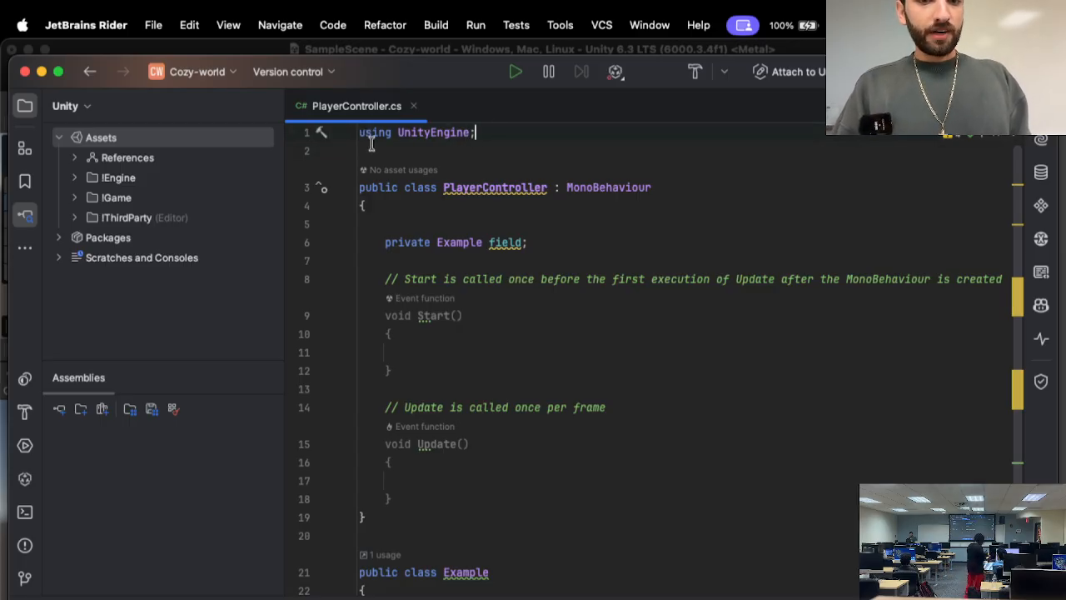
- Examine the using directive, the PlayerController class declaration and its MonoBehaviour base class
key("super+a")
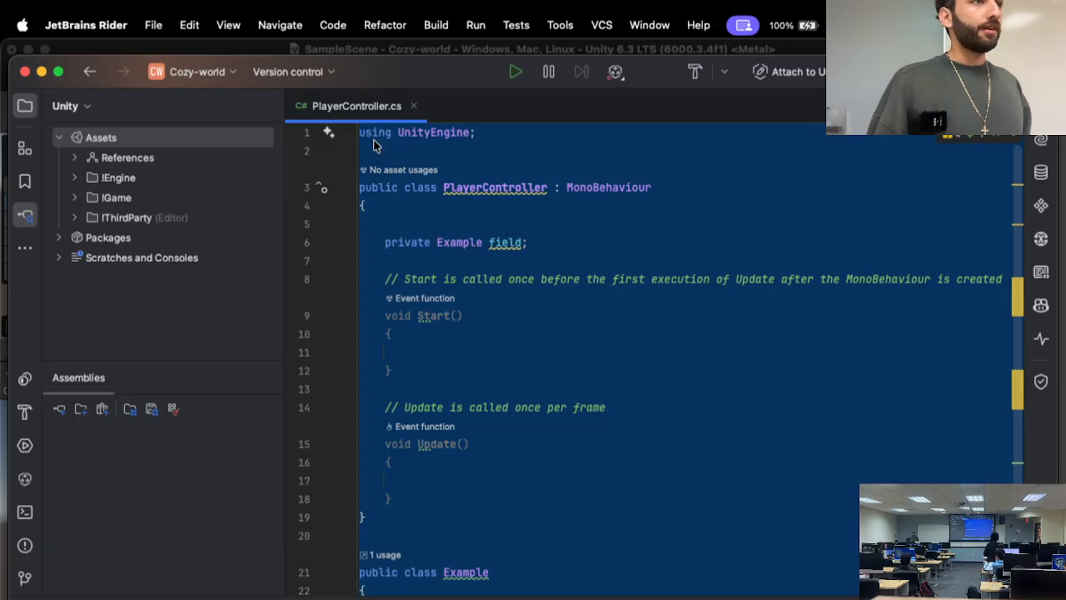
double_click(374, 138)
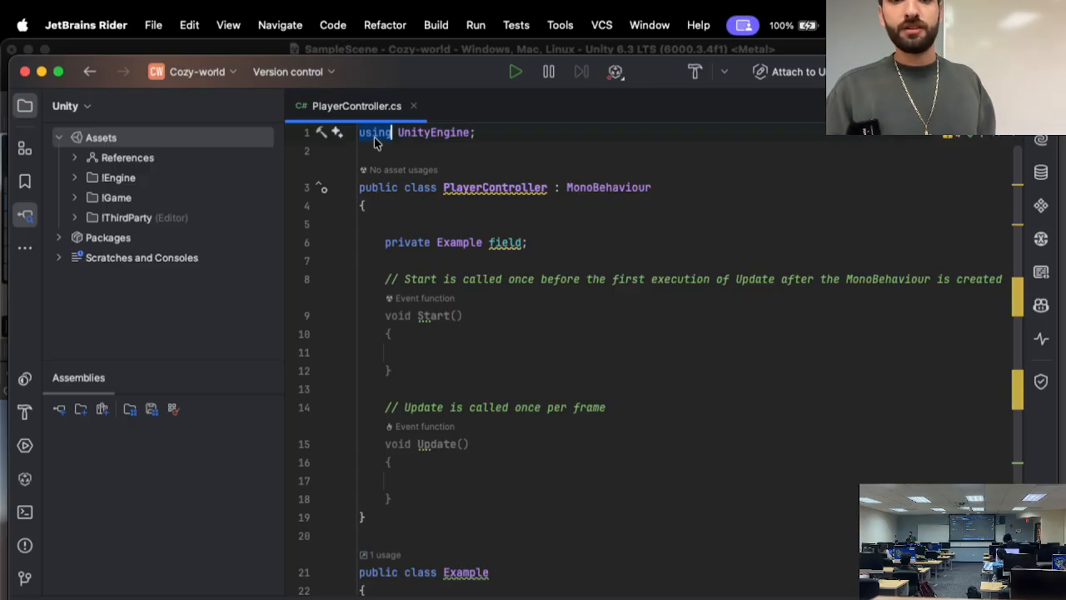
left_click(430, 133)
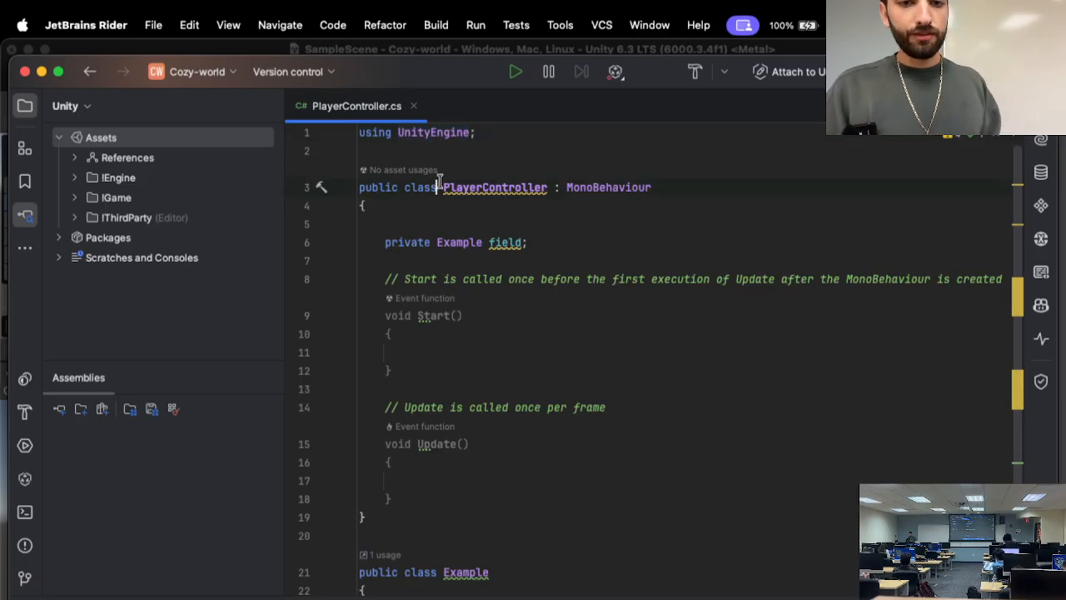
left_click_drag(361, 187, 523, 188)
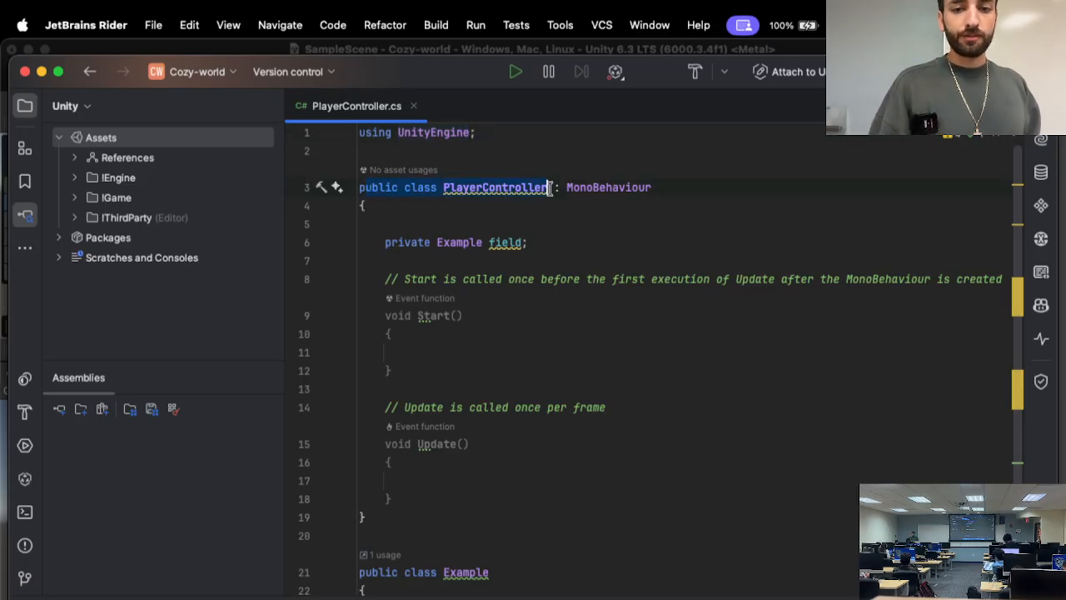
double_click(591, 186)
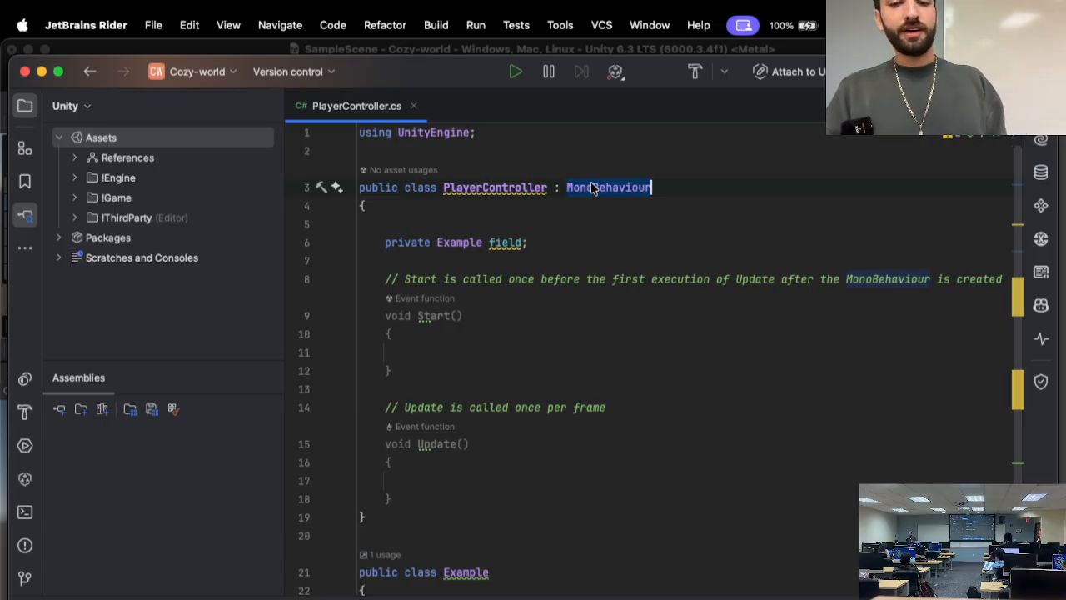
- Open the definition of MonoBehaviour and look through its methods and properties, including the coroutine and didStart members
left_click(592, 188, "super")
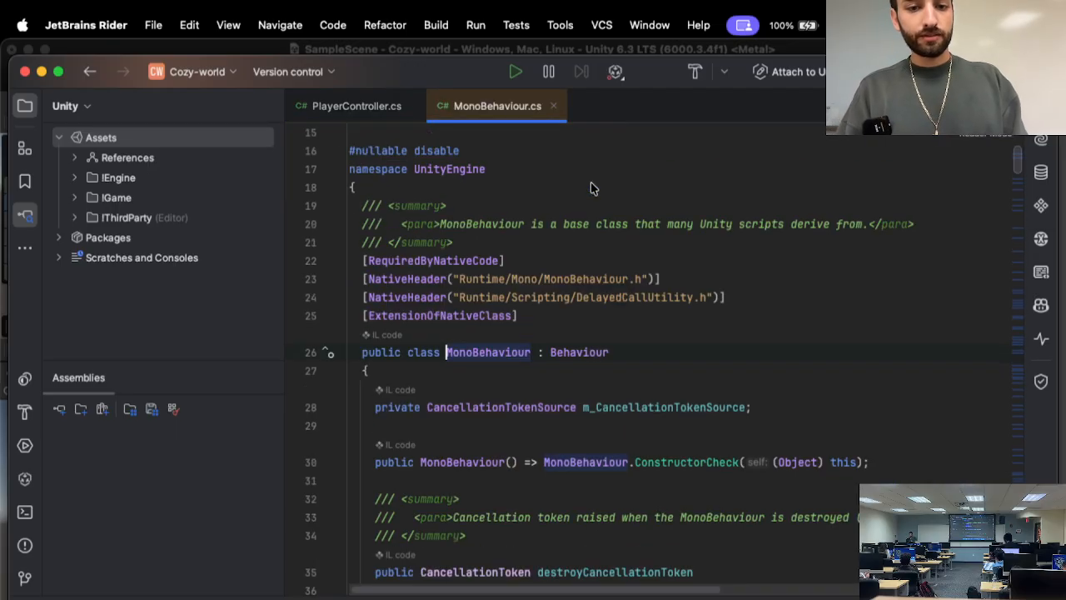
scroll(591, 188, "down", 10)
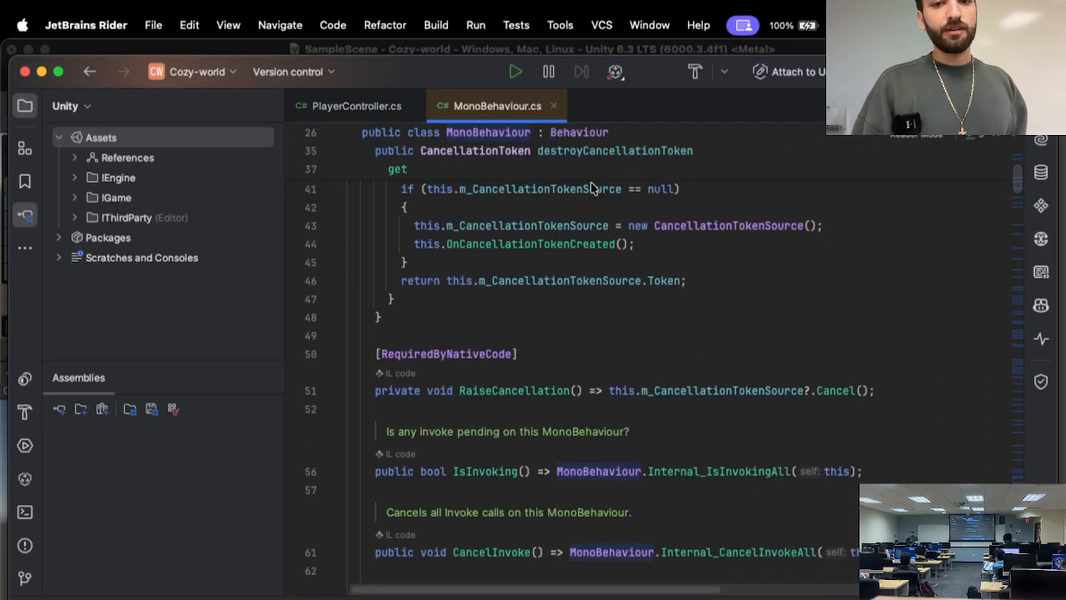
scroll(590, 188, "down", 15)
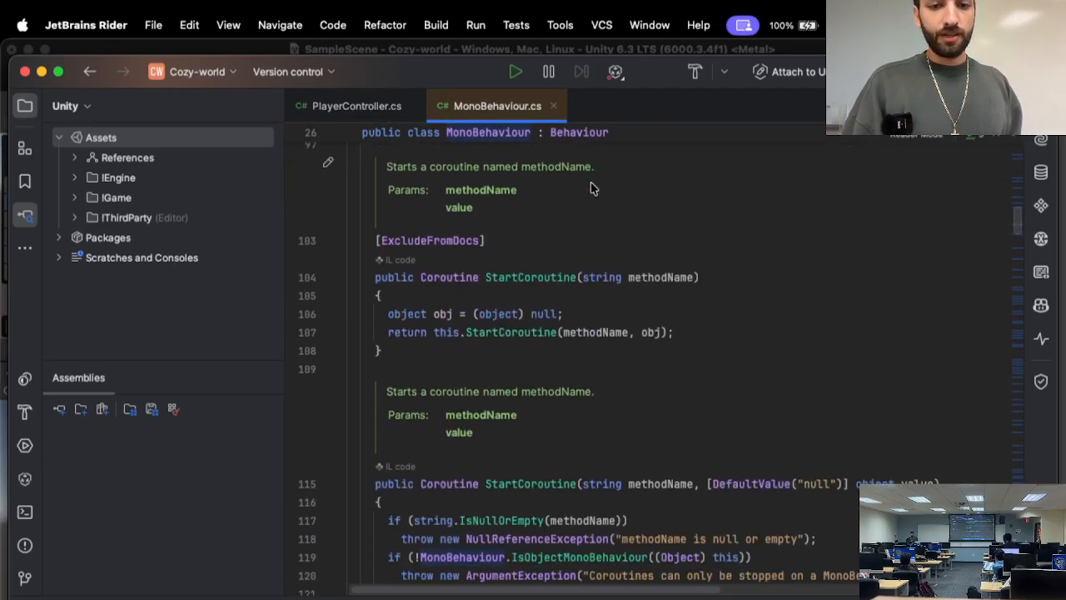
scroll(591, 189, "down", 10)
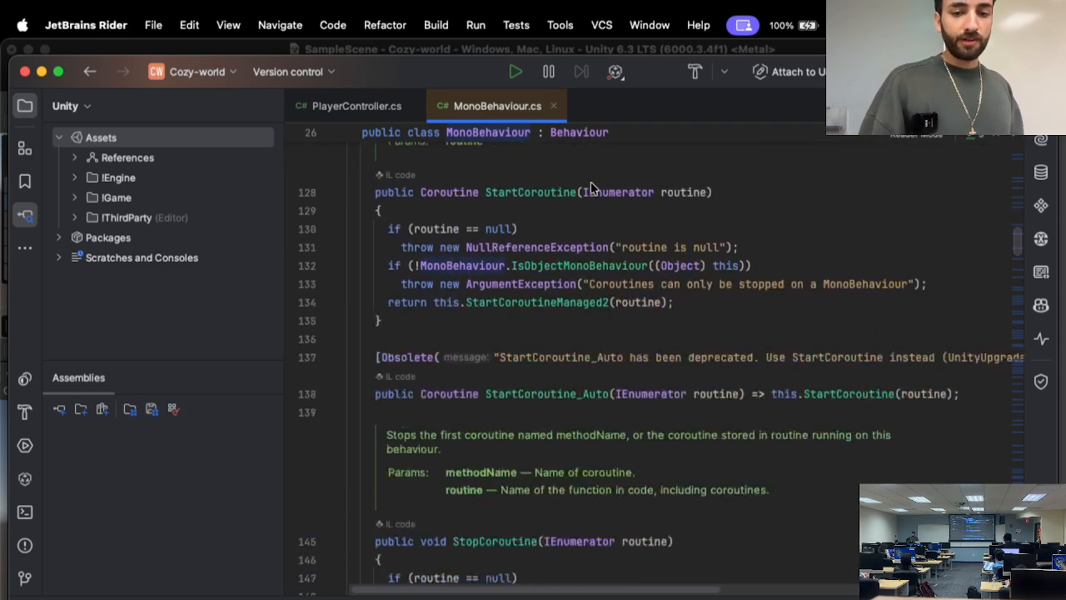
scroll(591, 188, "down", 3)
scroll(558, 218, "up", 10)
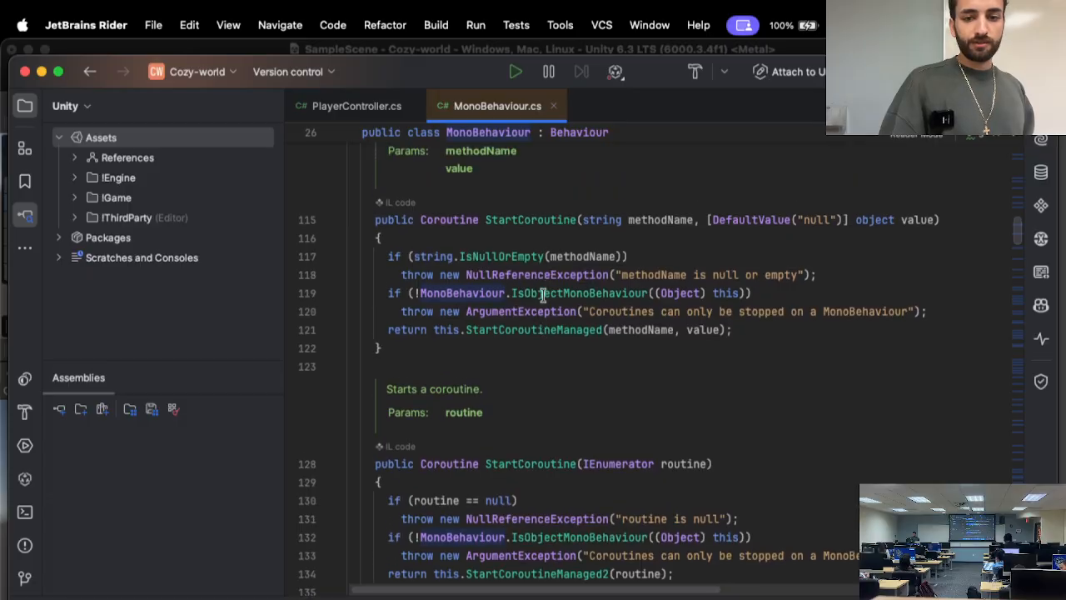
scroll(542, 294, "up", 10)
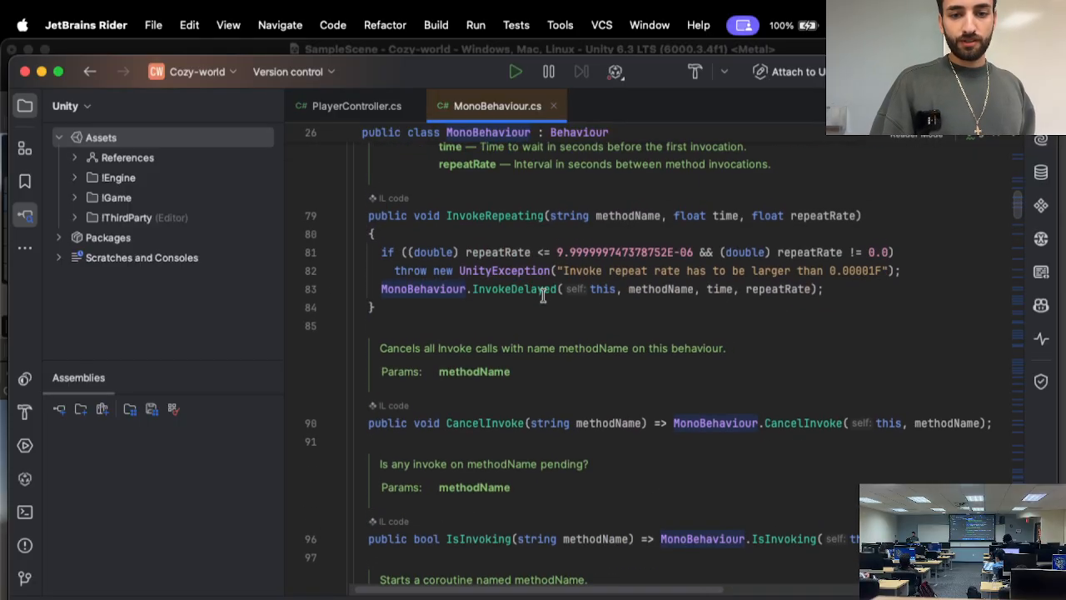
scroll(543, 294, "up", 10)
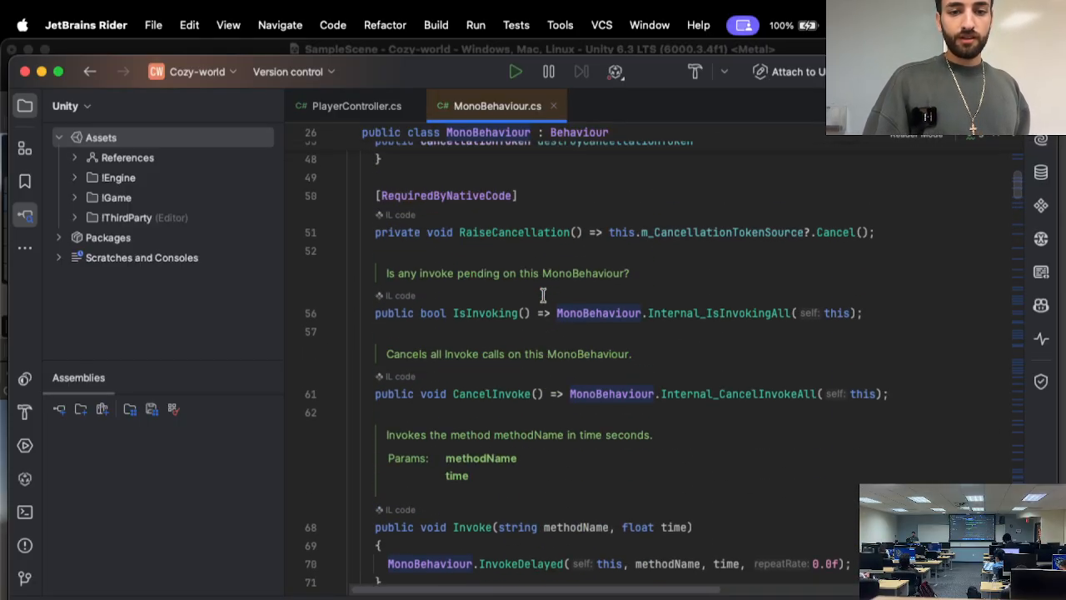
scroll(542, 294, "down", 15)
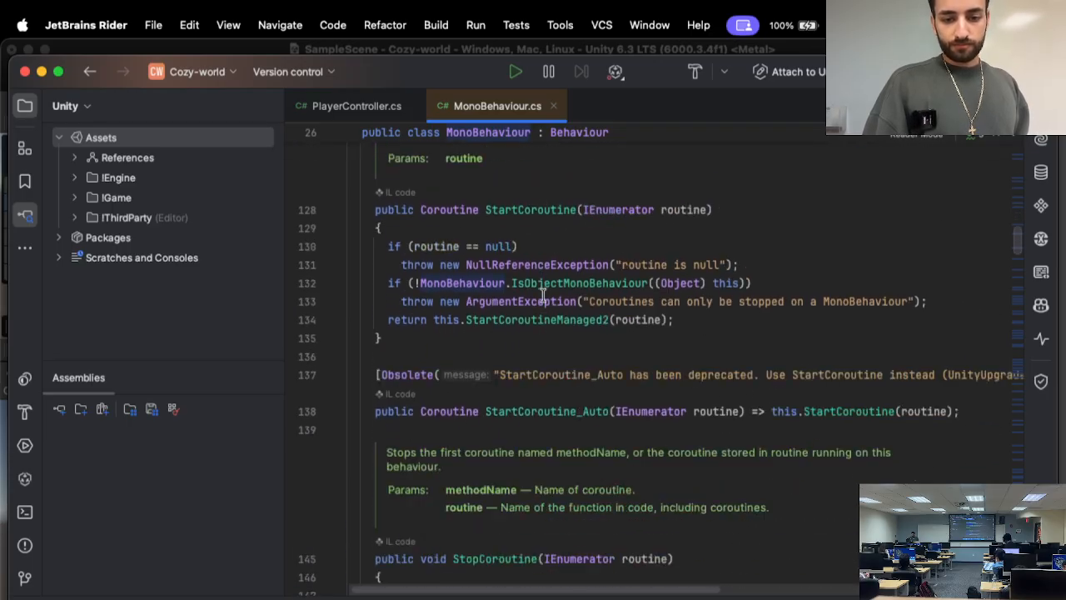
scroll(542, 294, "down", 15)
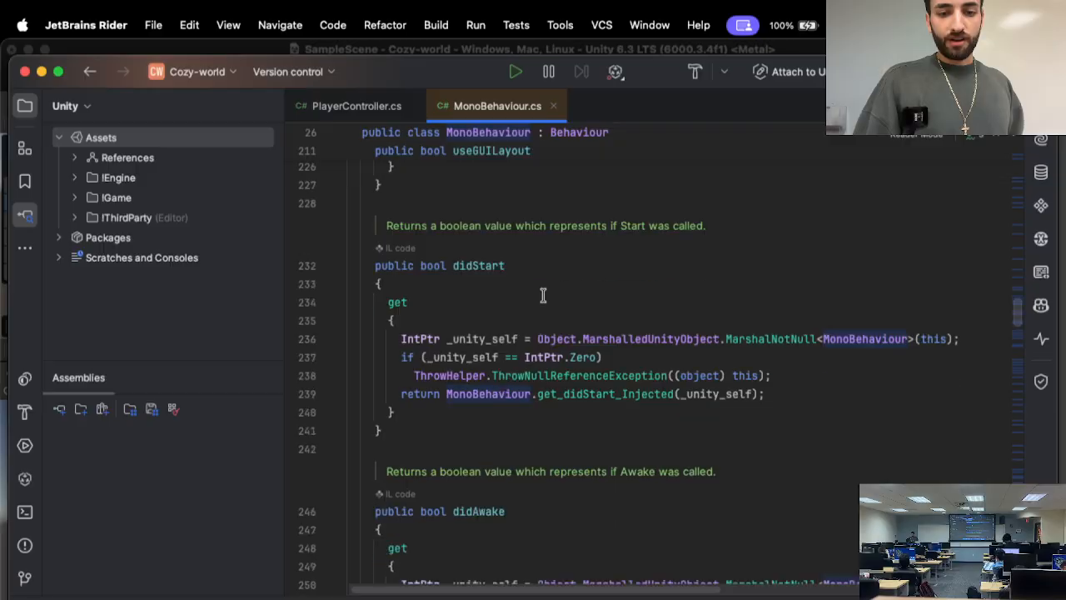
scroll(542, 295, "down", 5)
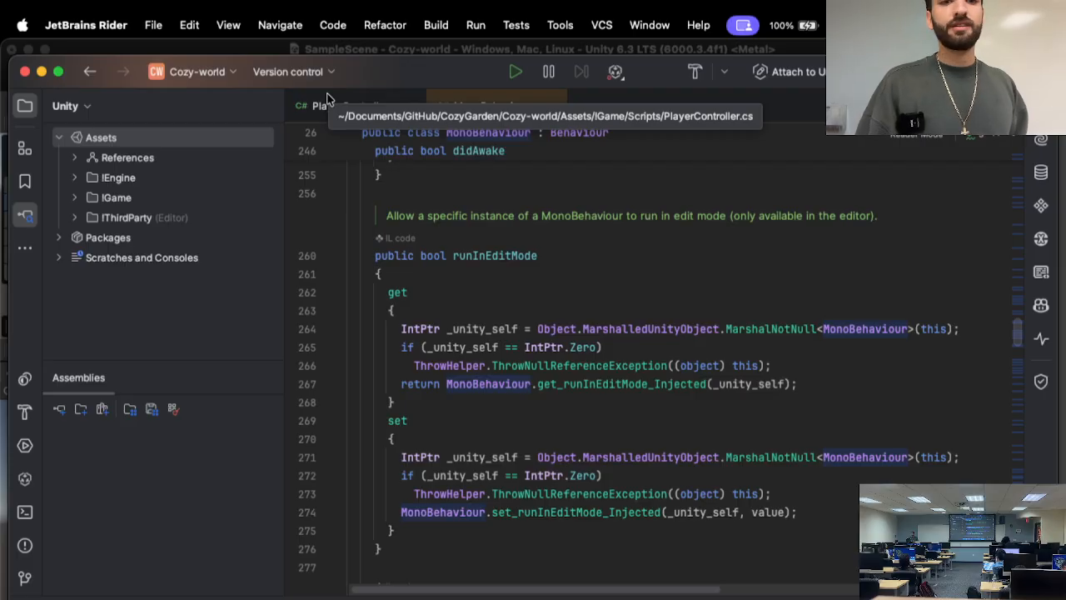
- Return to PlayerController.cs and add two blank lines between the using directive and the class declaration
left_click(330, 105)
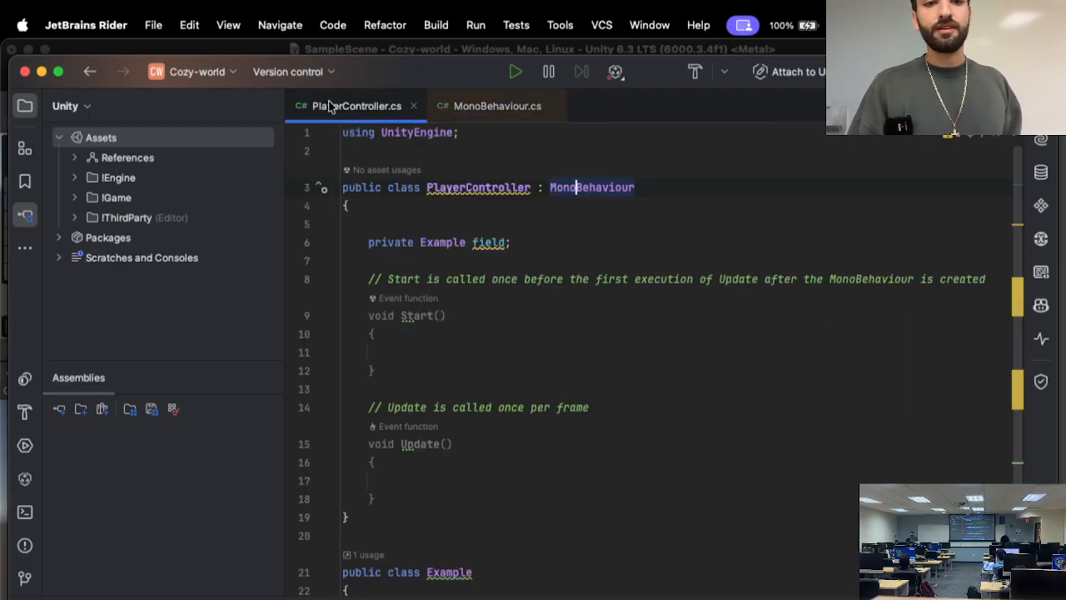
left_click(467, 126)
key("Return")
key("Return")
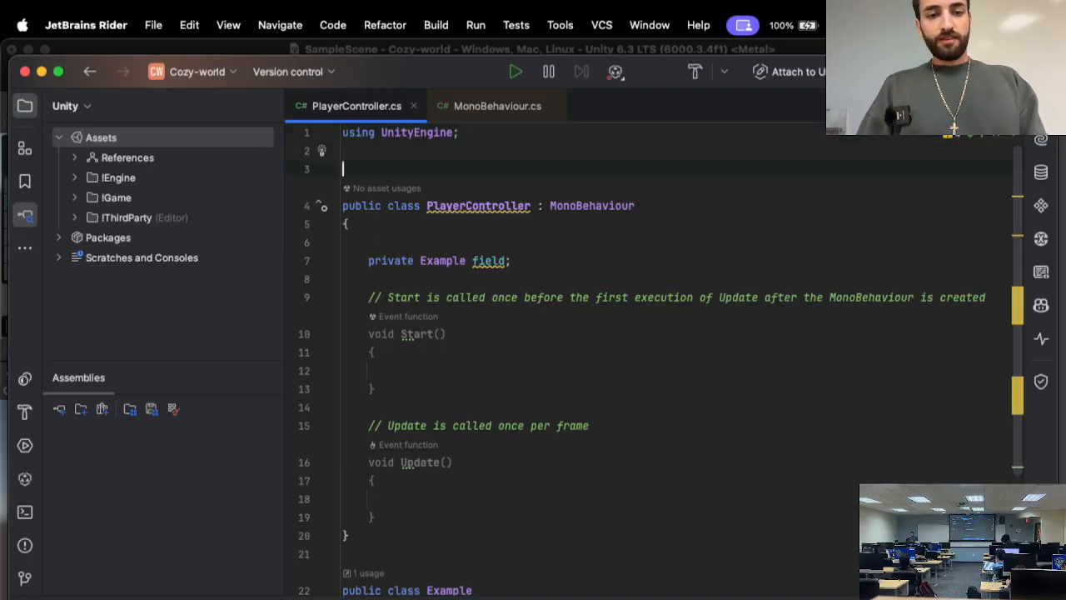
type("n")
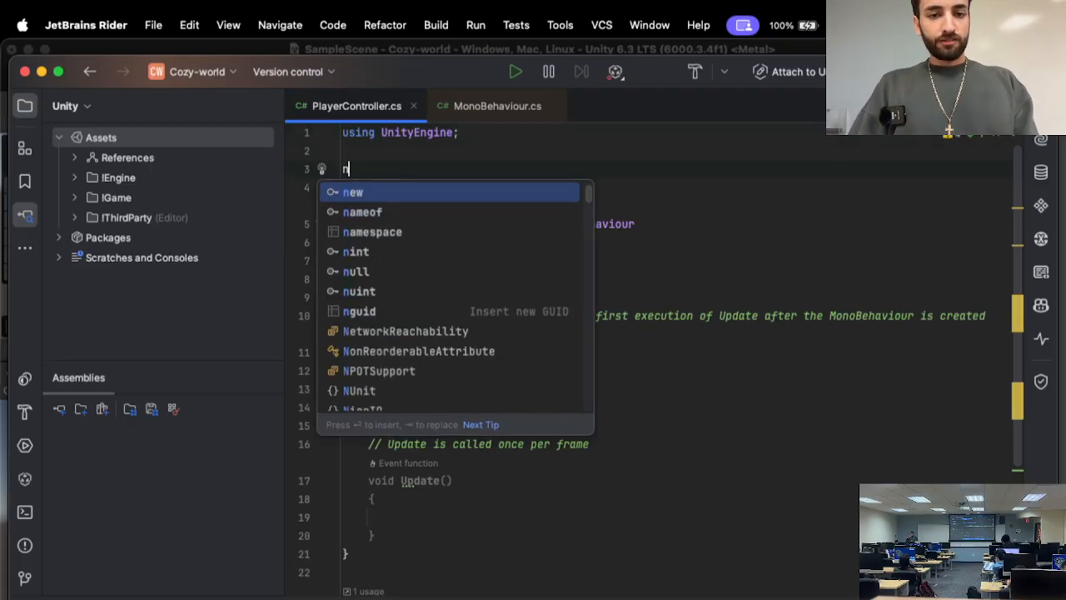
key("BackSpace")
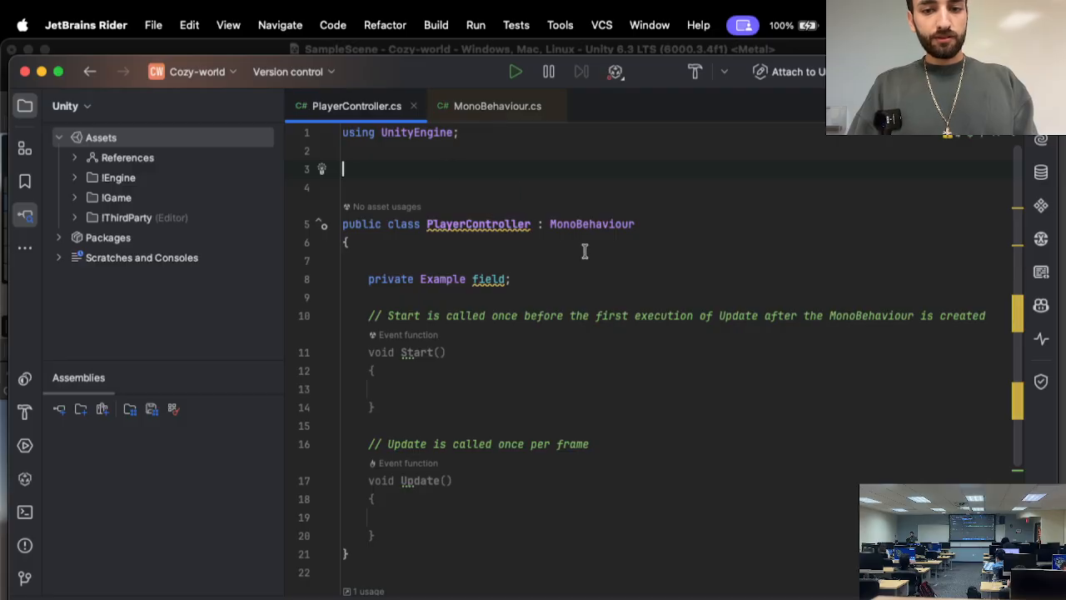
- Look up the namespace that declares MonoBehaviour and compare it with the using directive in PlayerController.cs
left_click(581, 225, "super")
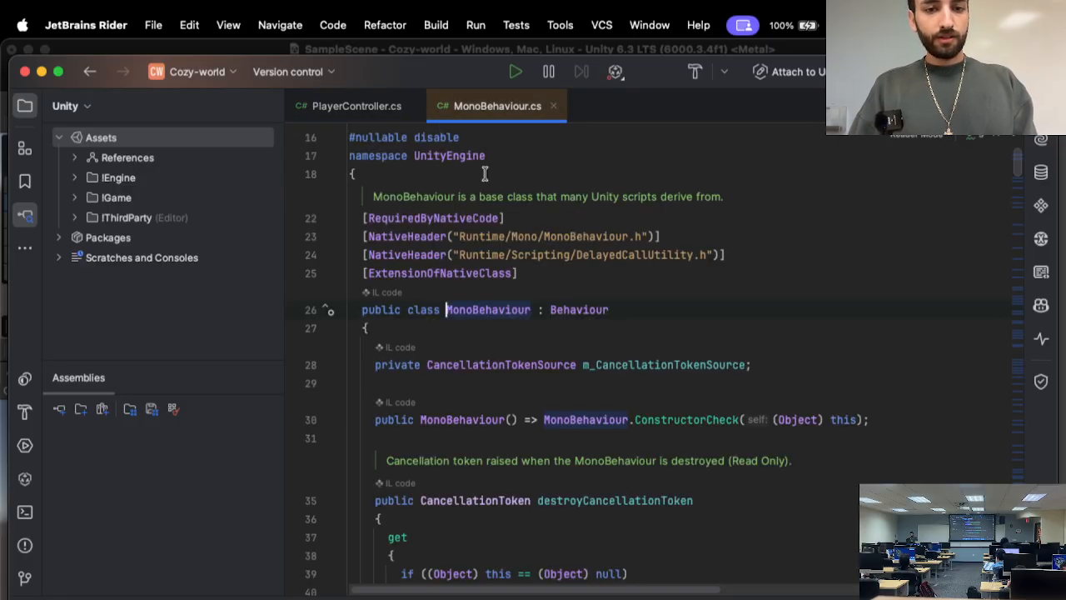
left_click_drag(497, 157, 291, 147)
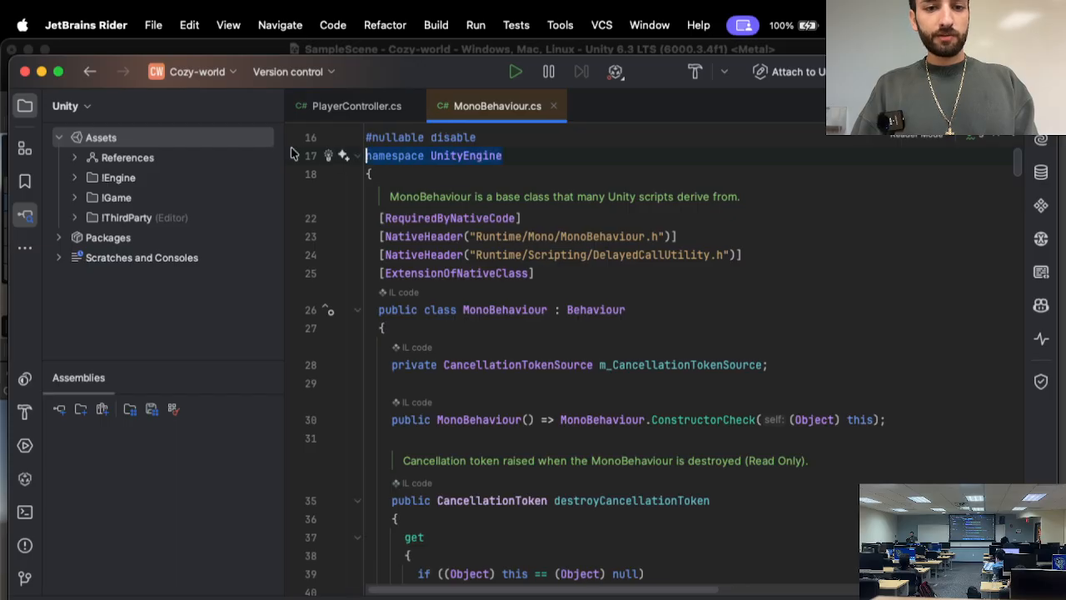
left_click(333, 110)
left_click(454, 132)
left_click_drag(454, 132, 292, 131)
key("Down")
key("Down")
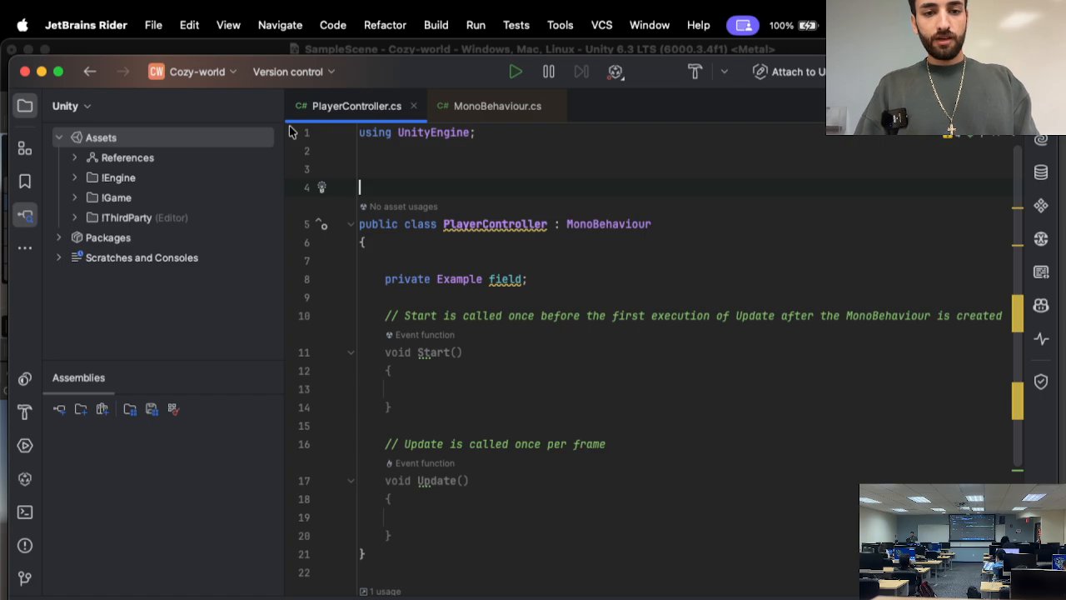
- Insert a namespace declaration named ExampleNamespace directly above the Example class
scroll(457, 295, "down", 5)
left_click(379, 387)
key("Return")
type("n")
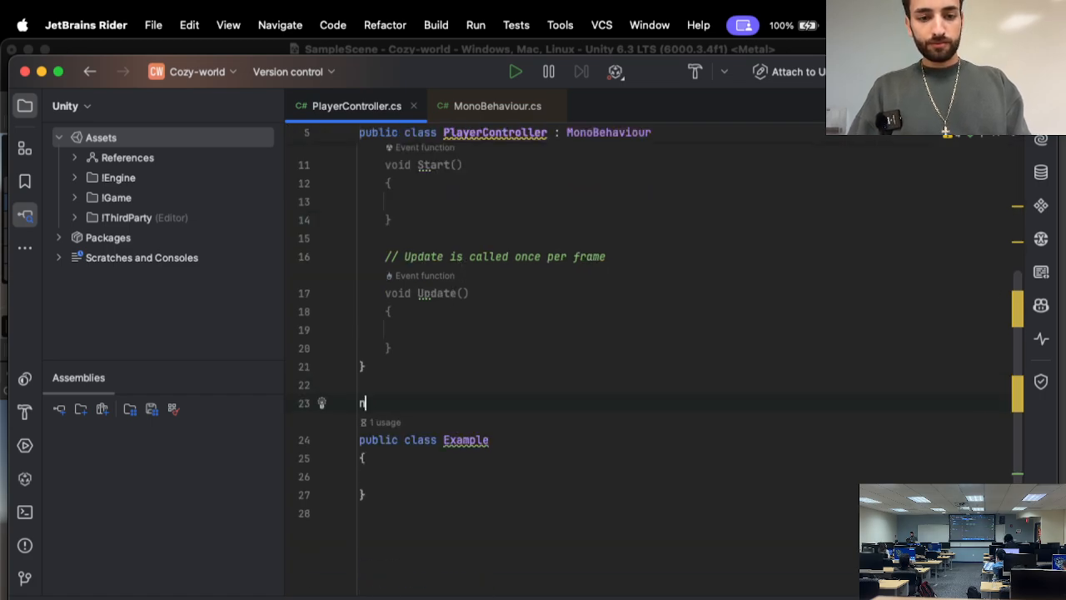
type("ame")
key("Down")
key("Return")
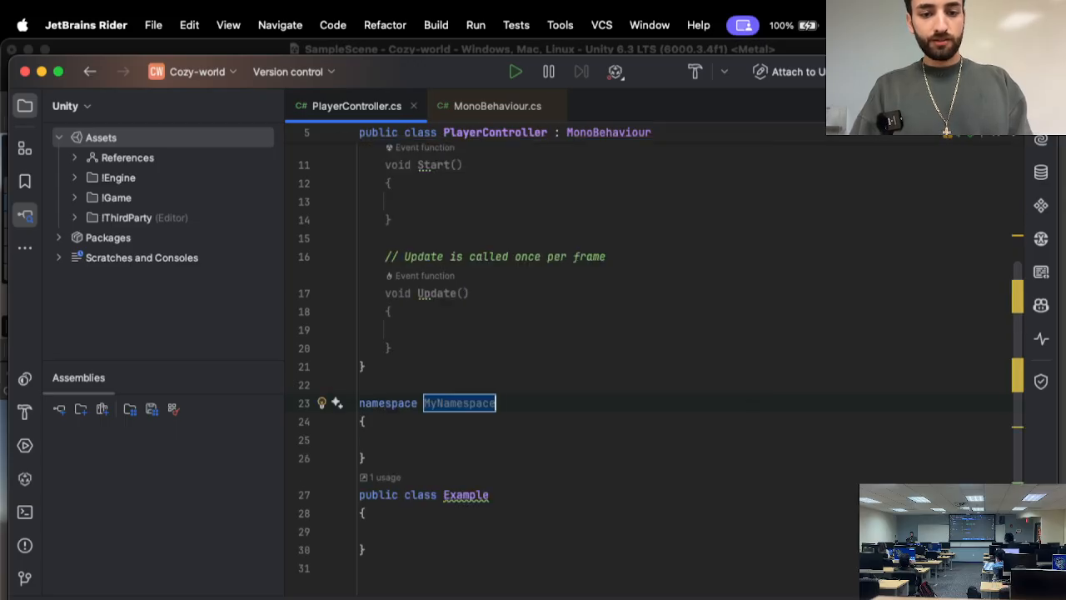
type("ExampleNamespace")
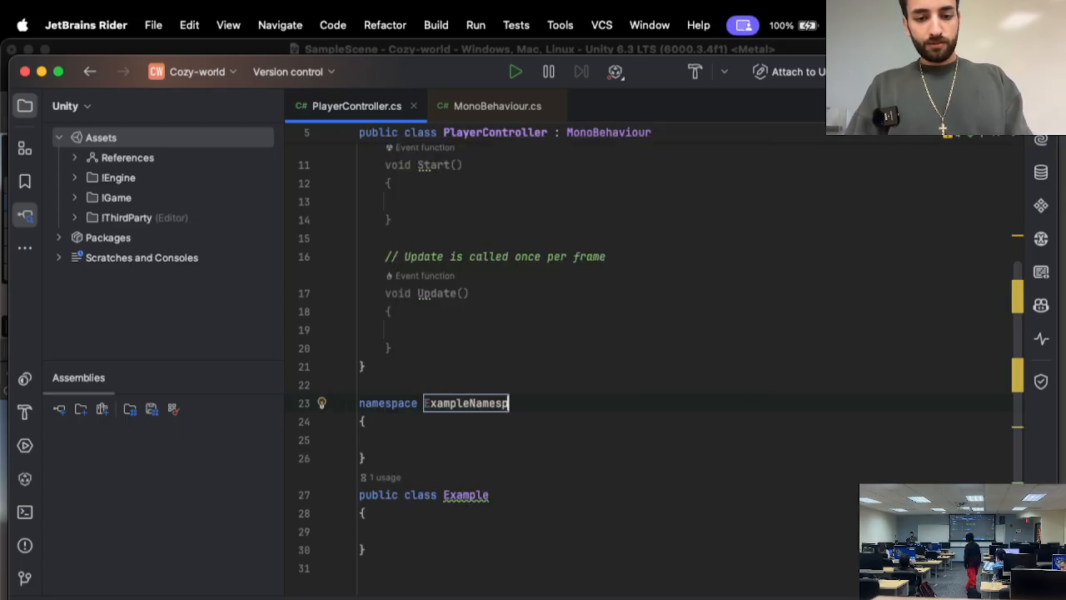
key("Return")
- Enclose the Example class in ExampleNamespace by removing the namespace's empty body and adding its closing brace after the class
key("shift+Up")
key("shift+Up")
key("BackSpace")
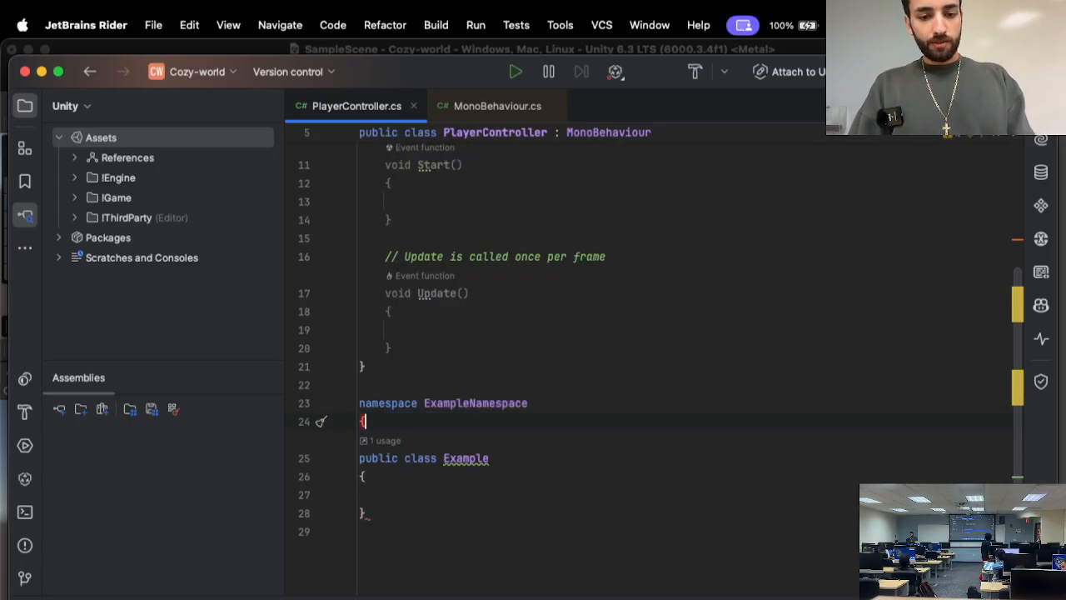
key("Down")
key("Down")
key("Down")
key("Down")
key("Down")
key("Return")
type("}")
- Import the missing namespace for the Example field type with a quick fix, and undo the import
scroll(650, 358, "up", 4)
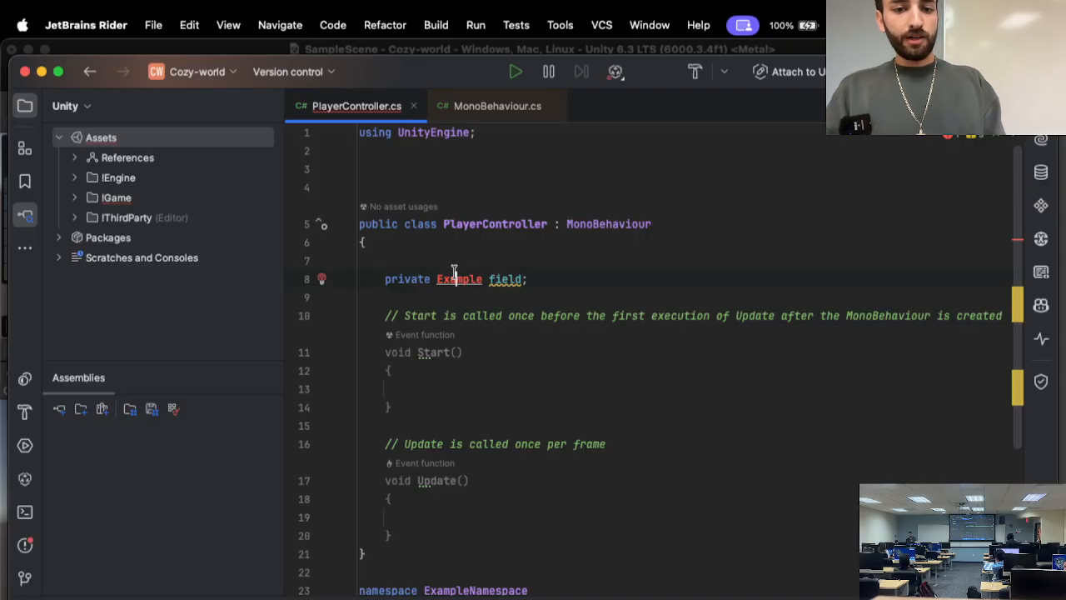
left_click(455, 279)
key("alt+Return")
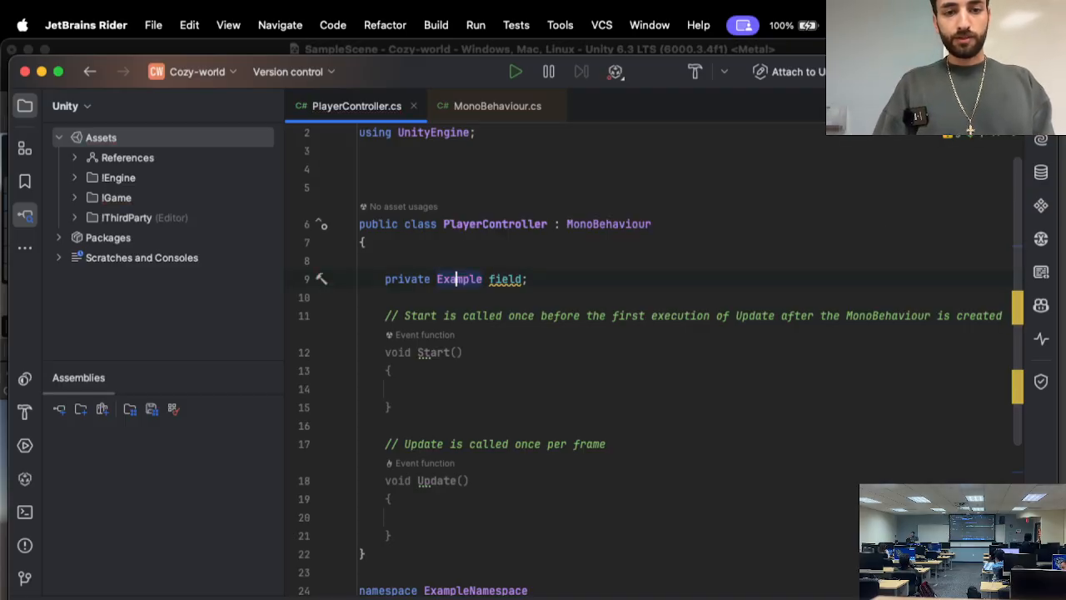
key("super+z")
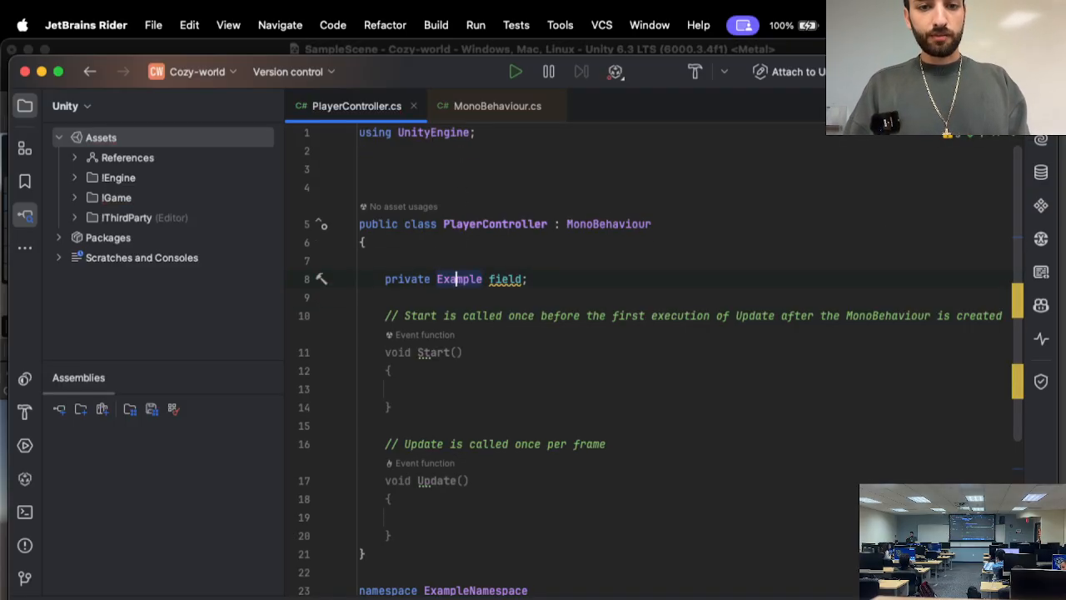
- Show the context actions for the unresolved Example type and import the missing references in the file
right_click(448, 279)
left_click(569, 125)
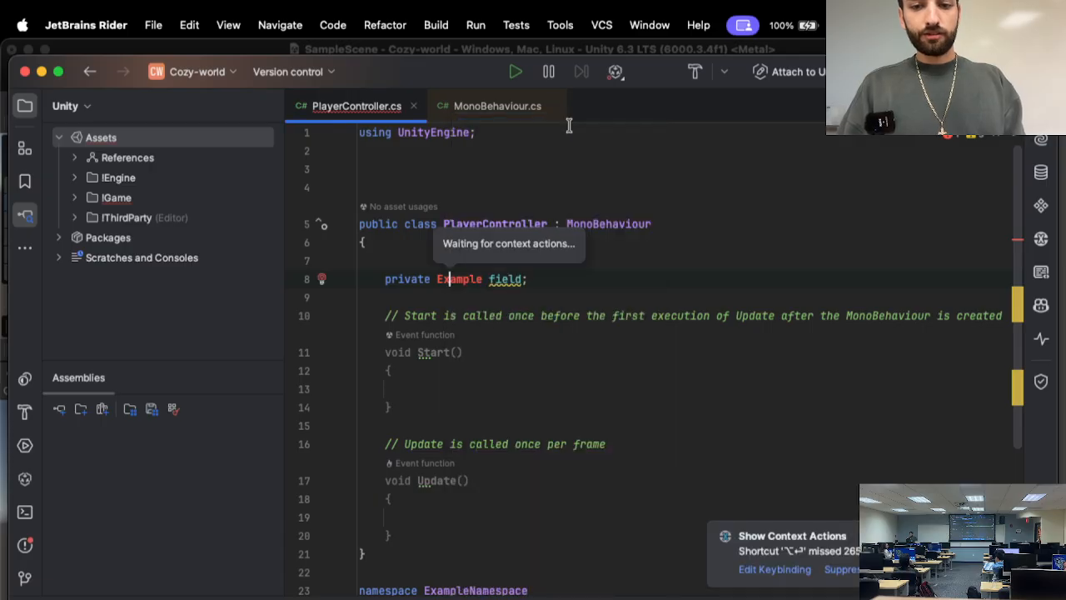
mouse_move(469, 227)
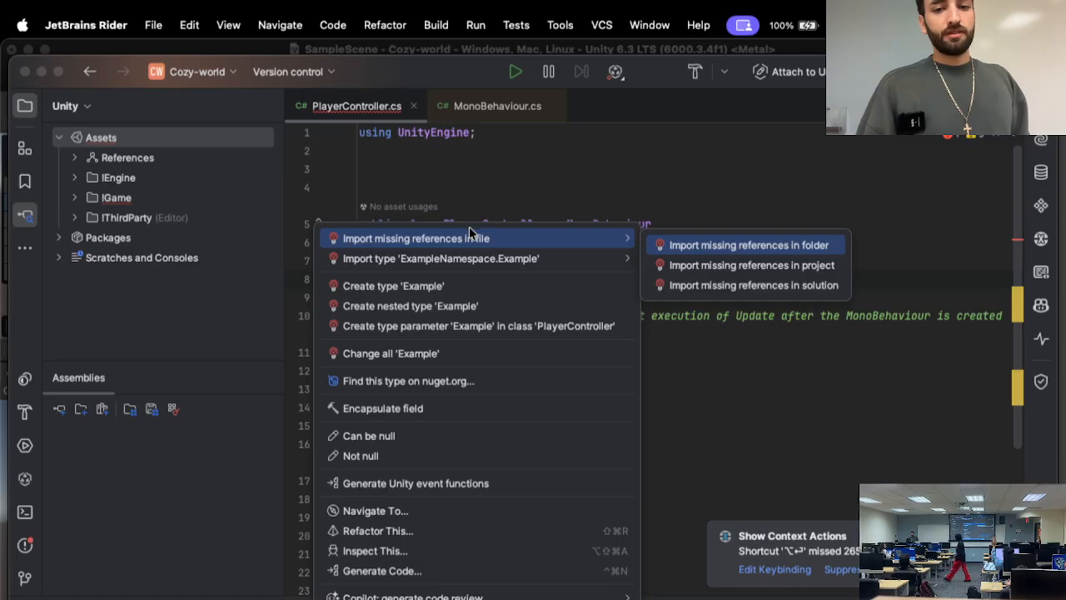
left_click(469, 227)
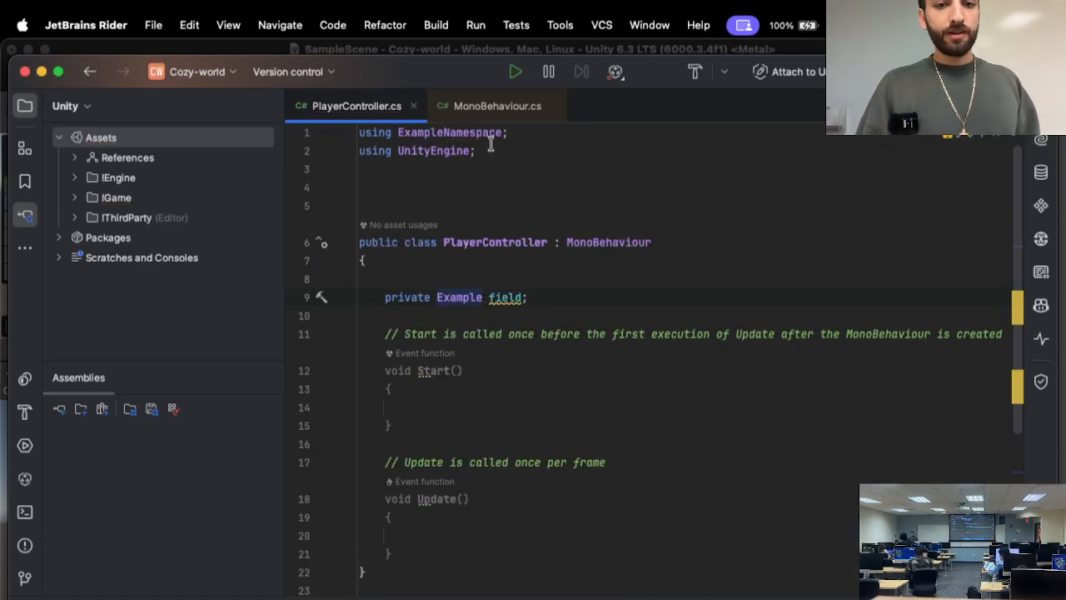
- Examine the using ExampleNamespace directive and the namespace block that contains the Example class
left_click(490, 133)
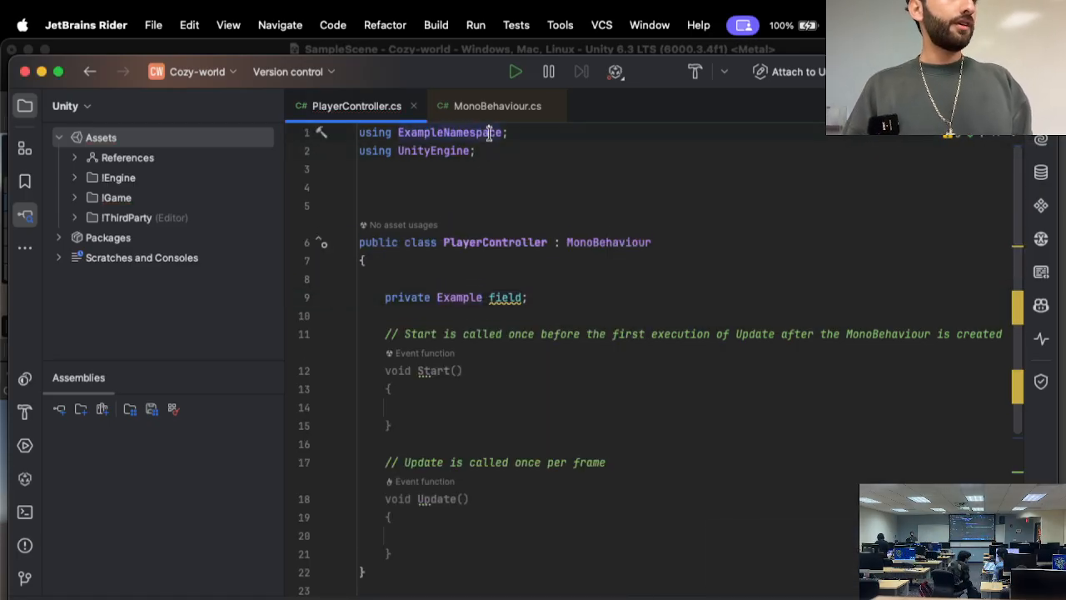
scroll(489, 133, "down", 2)
type("w")
scroll(498, 131, "down", 5)
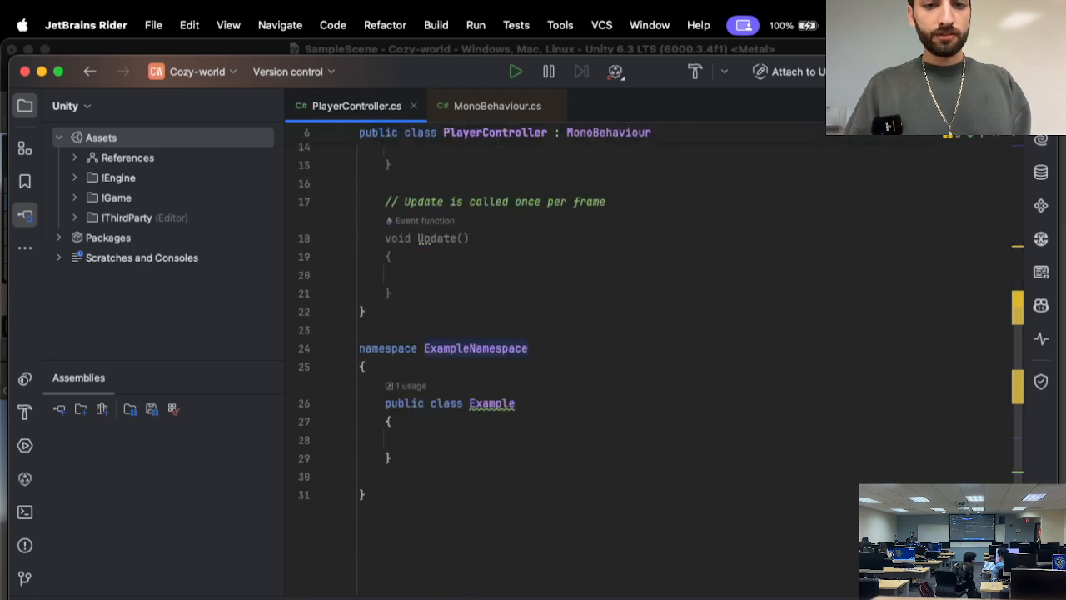
left_click(428, 400)
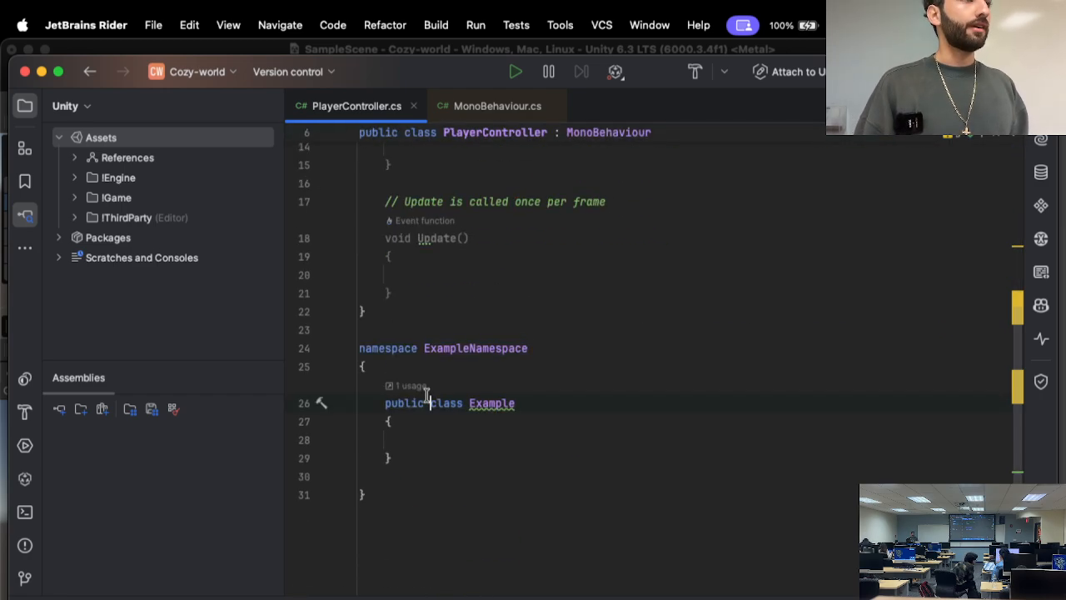
- Delete the ExampleNamespace block containing the Example class, and remove the private Example field from PlayerController
left_click_drag(403, 526, 408, 305)
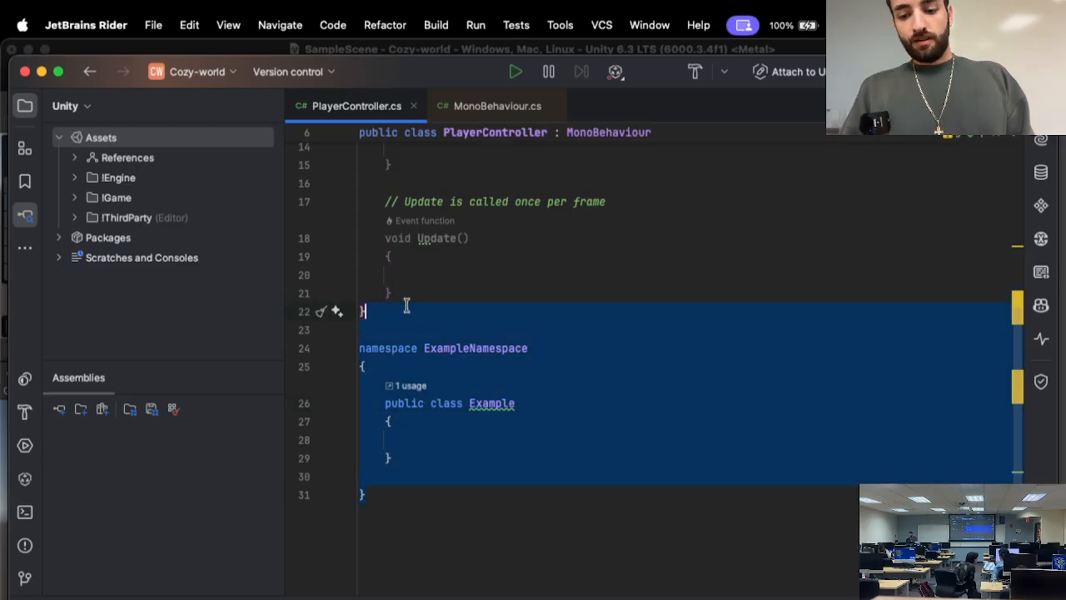
key("BackSpace")
left_click(448, 236)
left_click(450, 219)
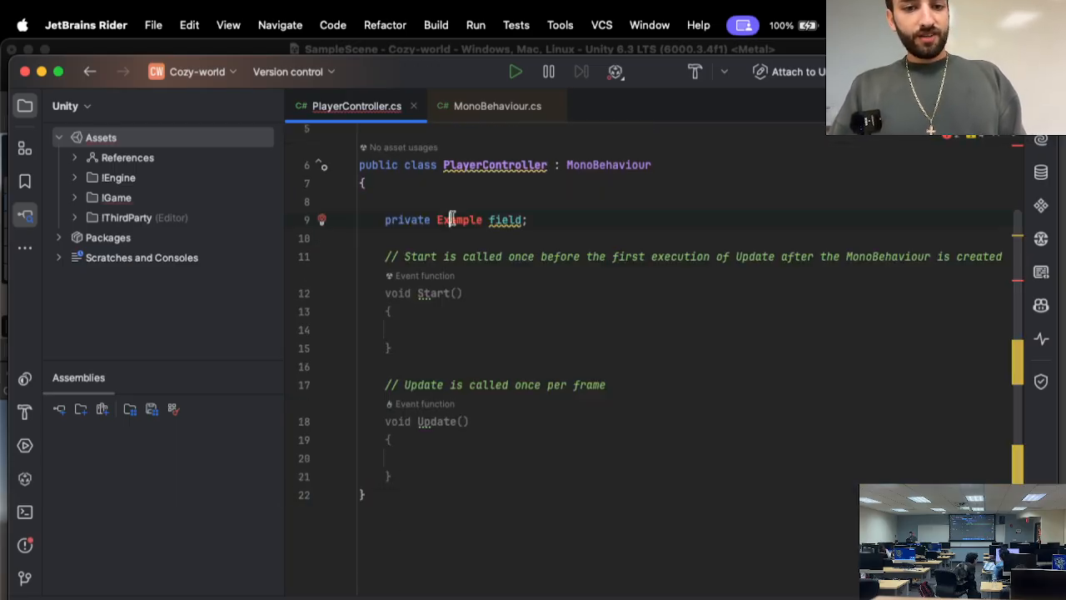
key("super+x")
key("super+x")
- Remove the using ExampleNamespace directive and the surplus blank lines, leaving one blank line between using UnityEngine and the PlayerController class
scroll(452, 172, "up", 2)
left_click(453, 172)
key("super+x")
key("super+x")
key("super+x")
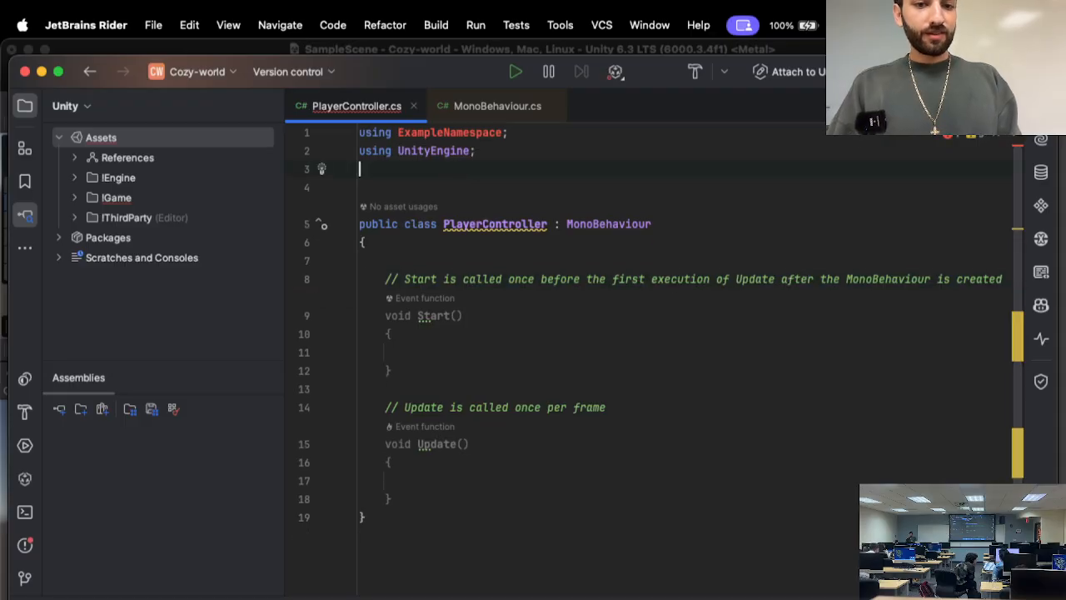
key("Up")
key("Up")
key("super+x")
key("Down")
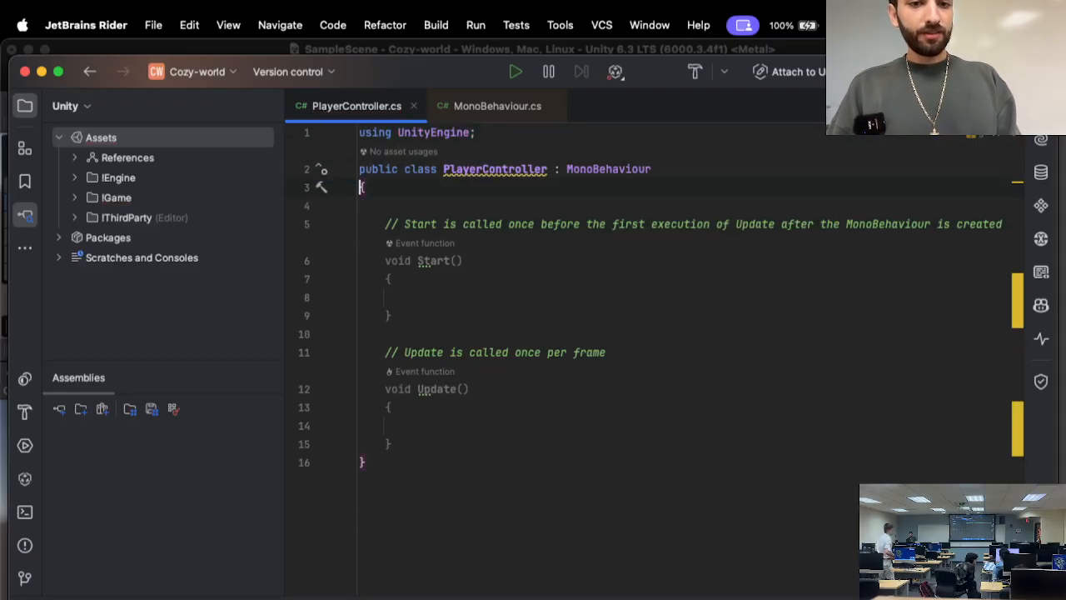
key("Return")
- Switch to Chrome and open the official ChatGPT website through a "gpt" search in a new incognito window
key("super+Tab")
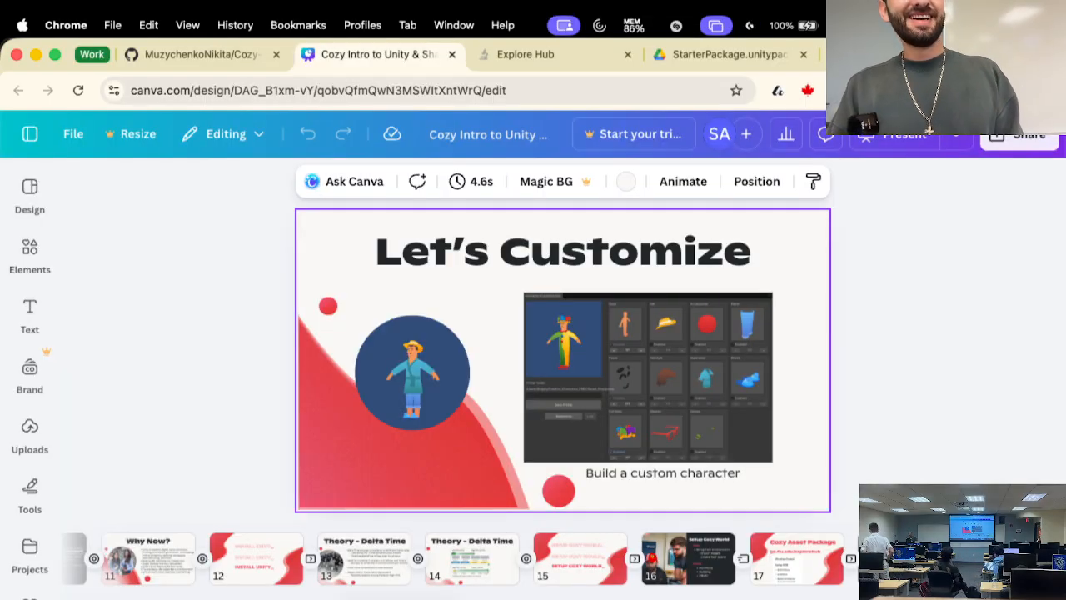
left_click(1048, 90)
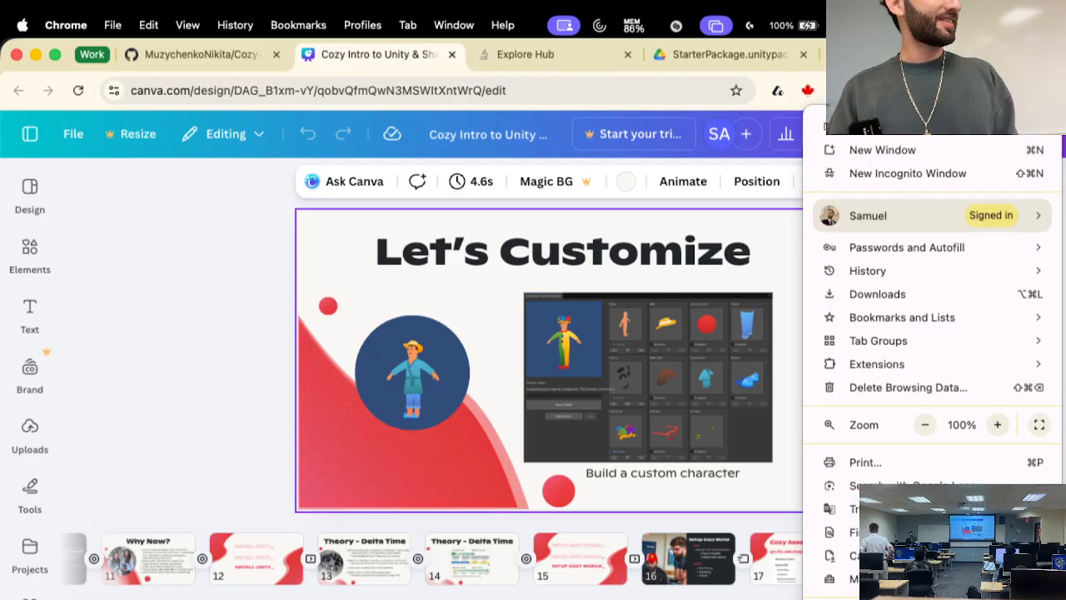
left_click(940, 173)
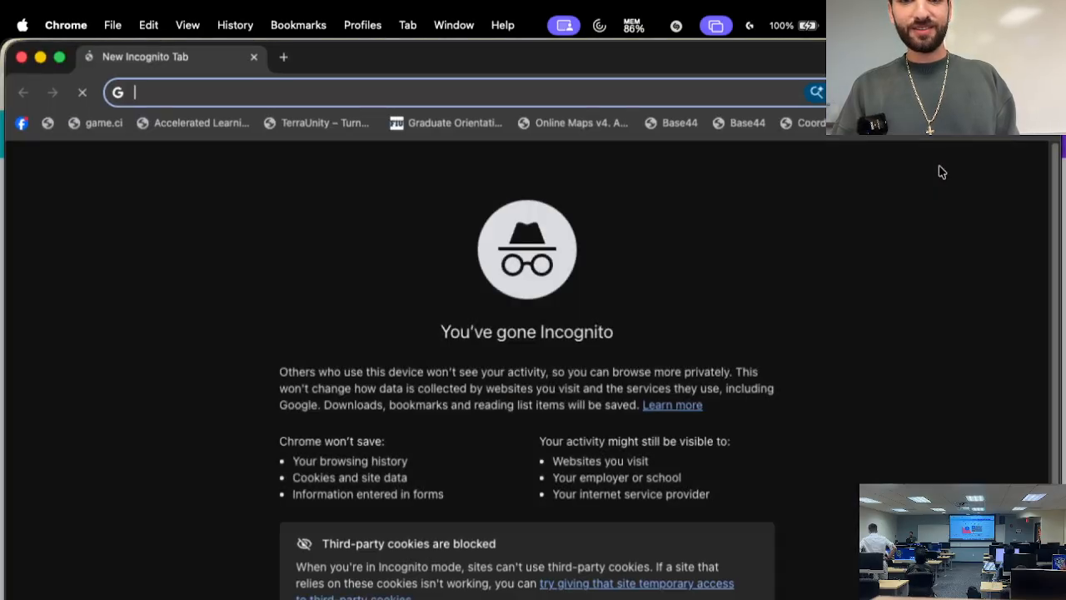
type("gpt")
key("Return")
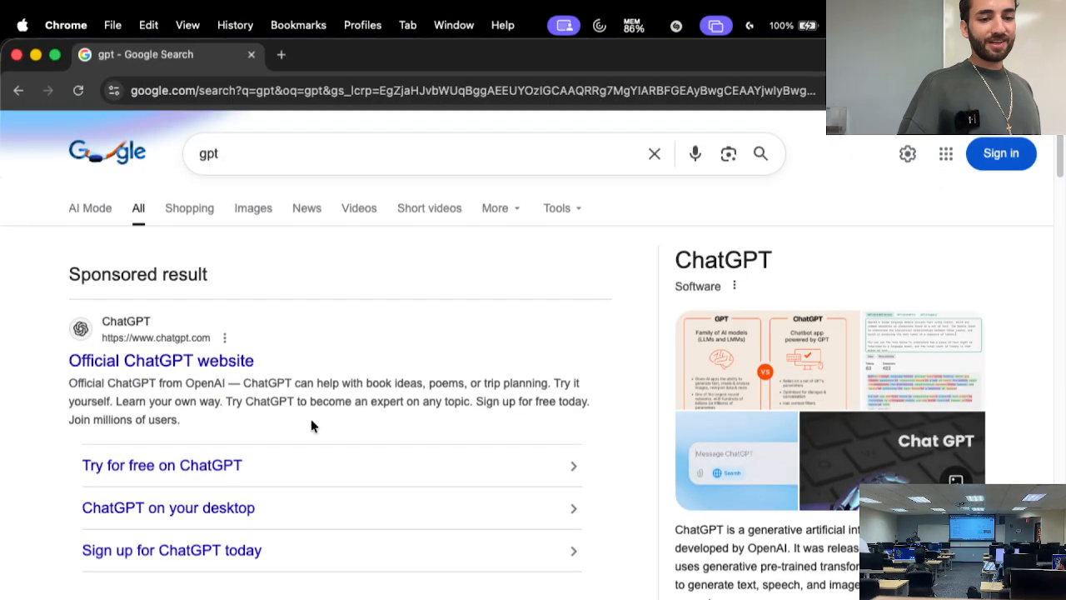
left_click(235, 364)
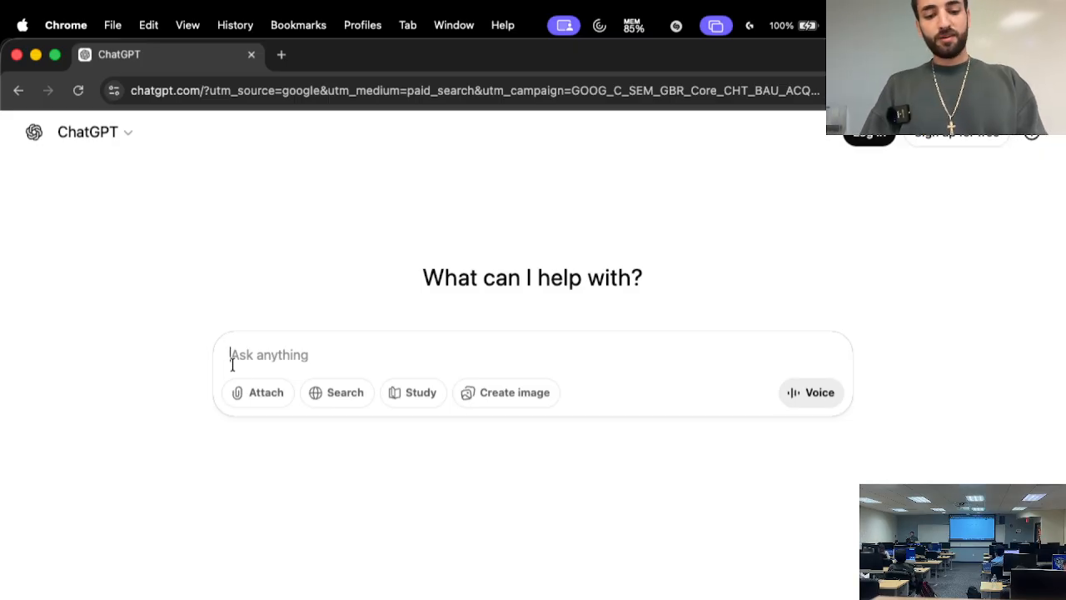
- Begin the ChatGPT prompt with the line "Create a player controller in Unity"
type("Create a playe")
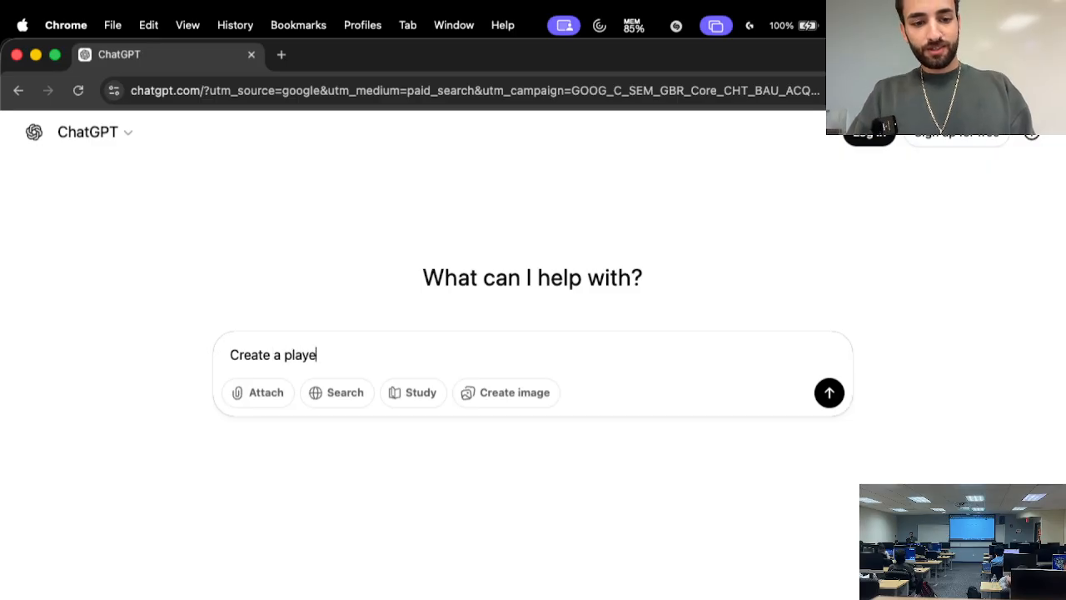
type("r a contro")
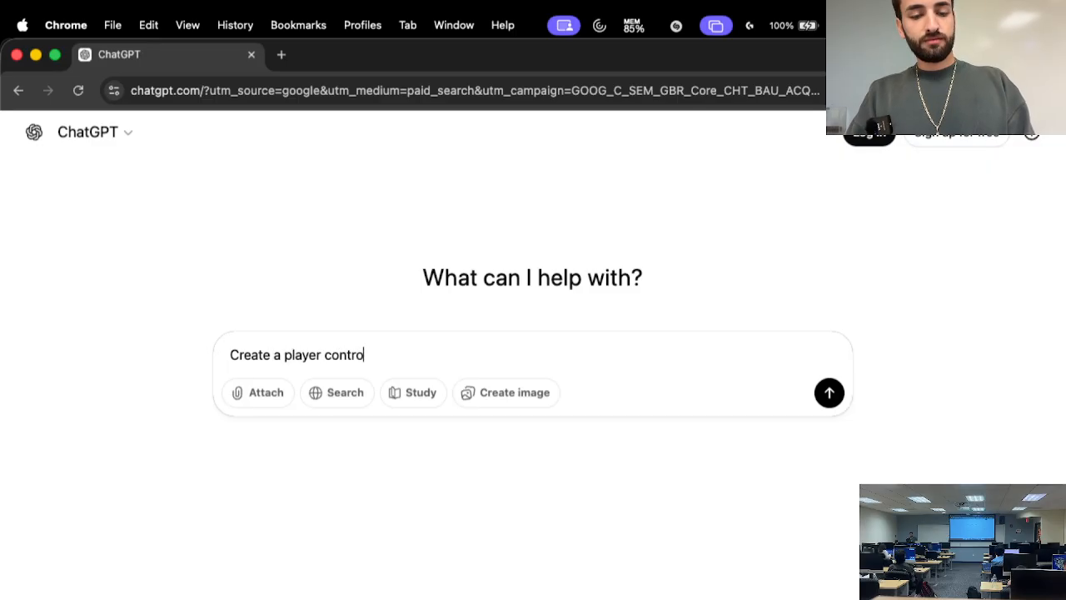
type("ller in Uni")
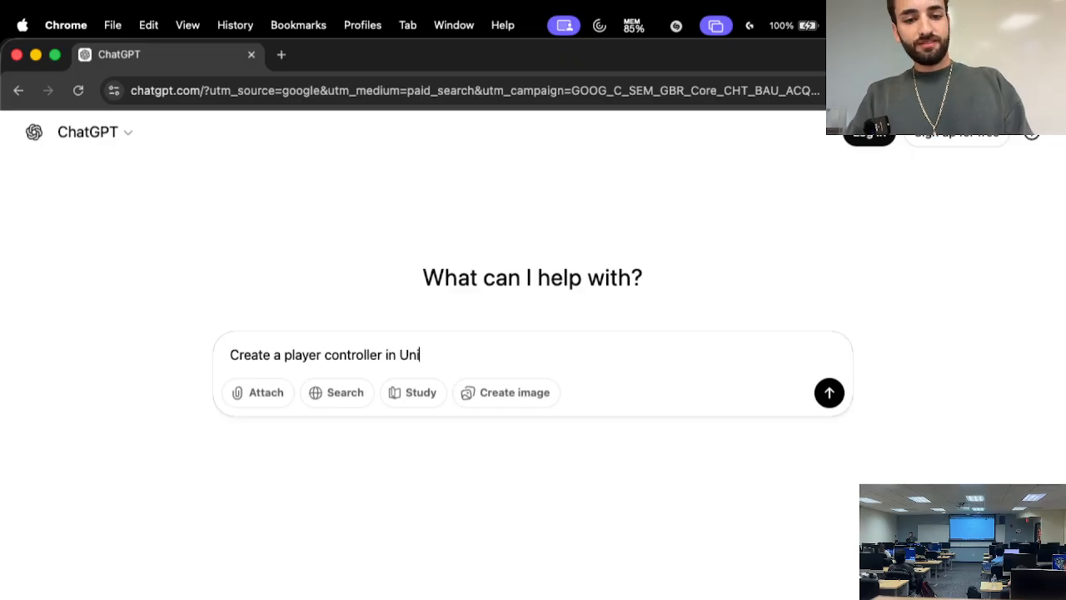
type("ty")
key("shift+Return")
- Add the requirement "- Use the new Input System" to the prompt
type("- Use the Inpu")
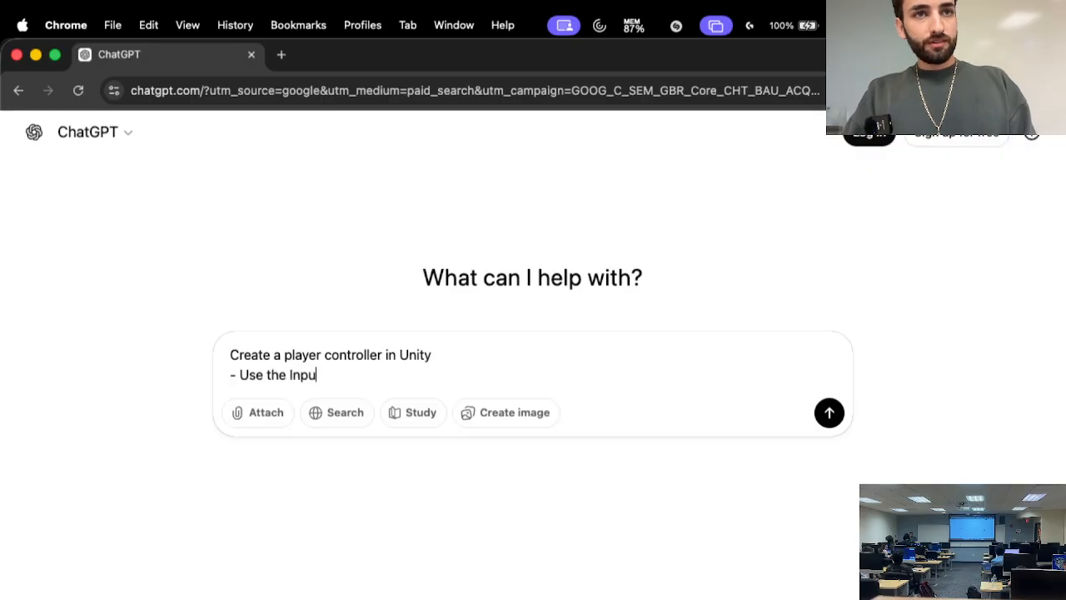
key("BackSpace")
type("t")
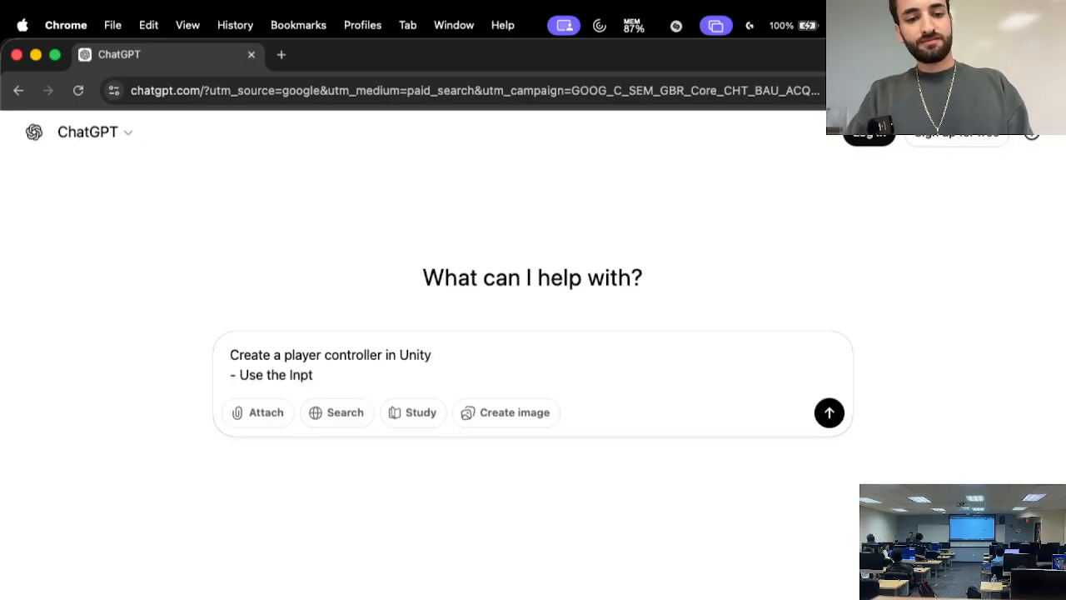
type(" S System")
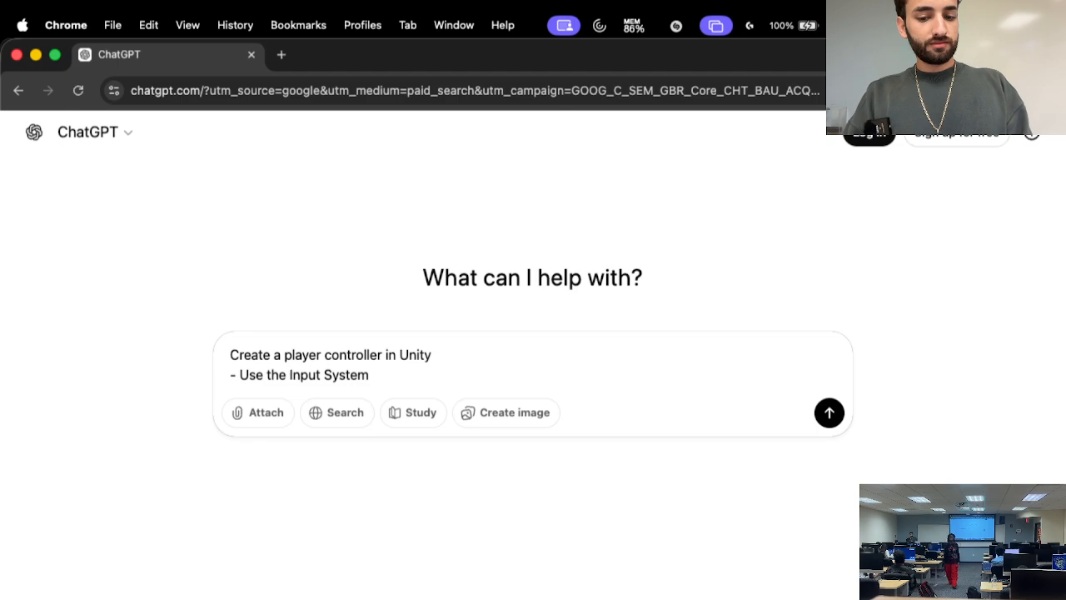
type("new")
key("super+Right")
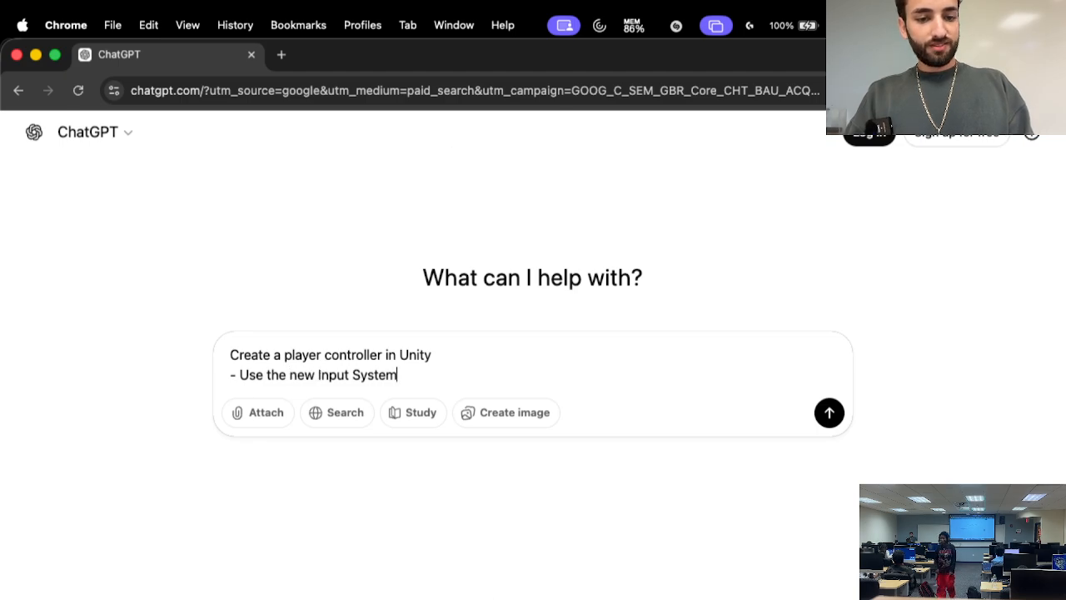
- Add the requirement "- Use a character controller" on its own line of the prompt
key("shift+Return")
type("- Use a character controller")
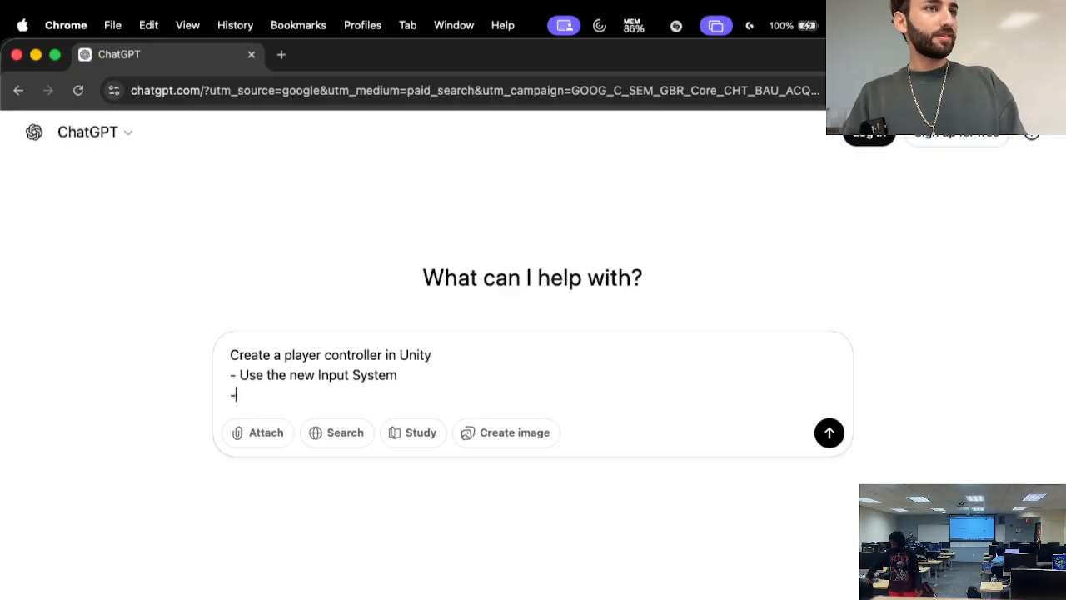
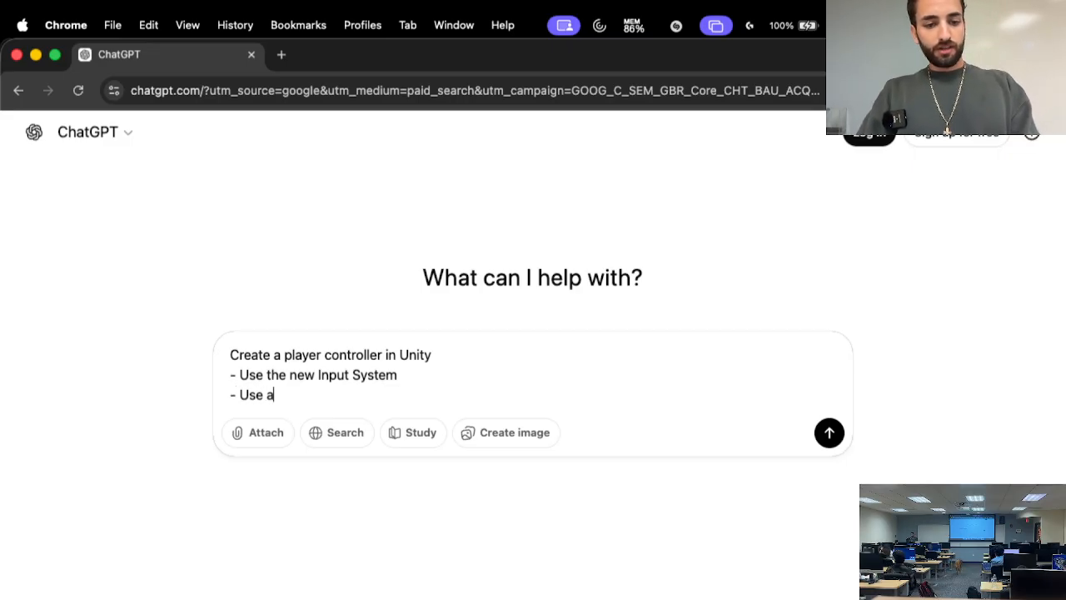
type("character con")
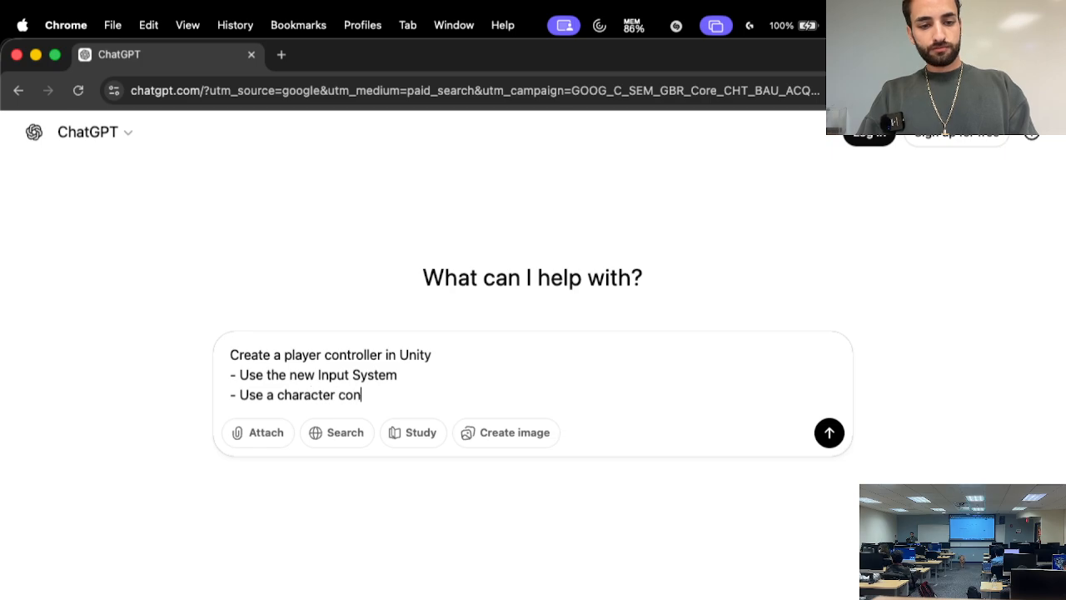
type("troller")
key("shift+Return")
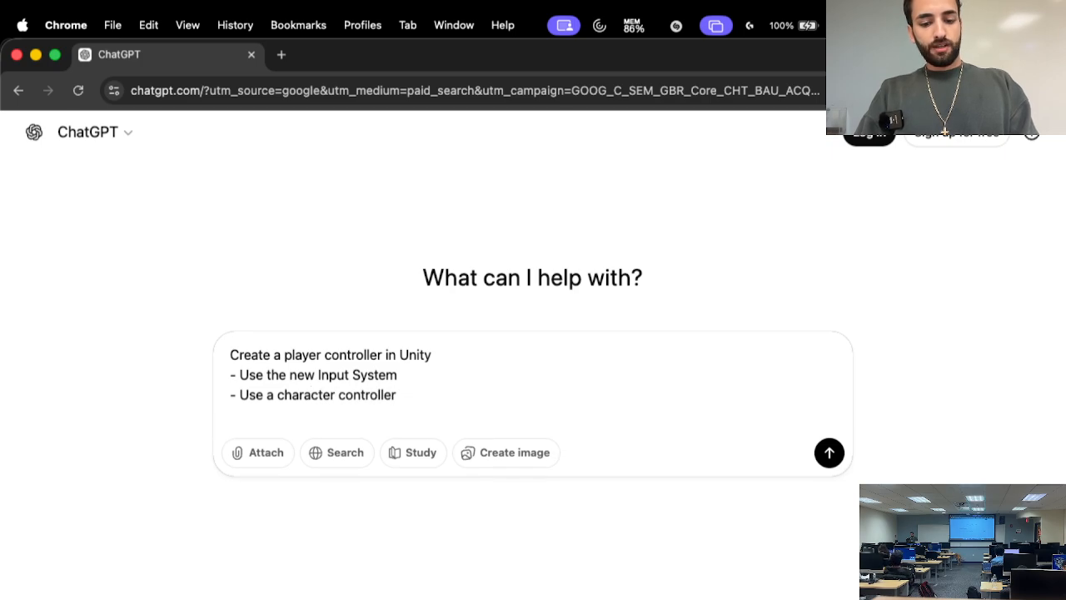
- Finish the prompt with a separate line "Should move with WASD and have gravity" and submit it
key("shift+Return")
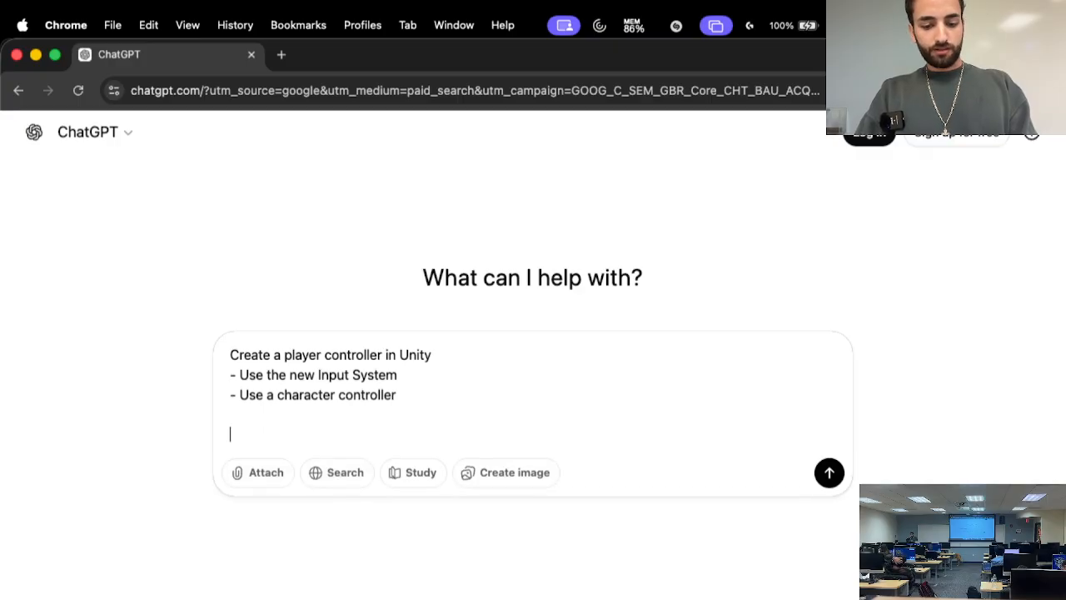
type("Should move")
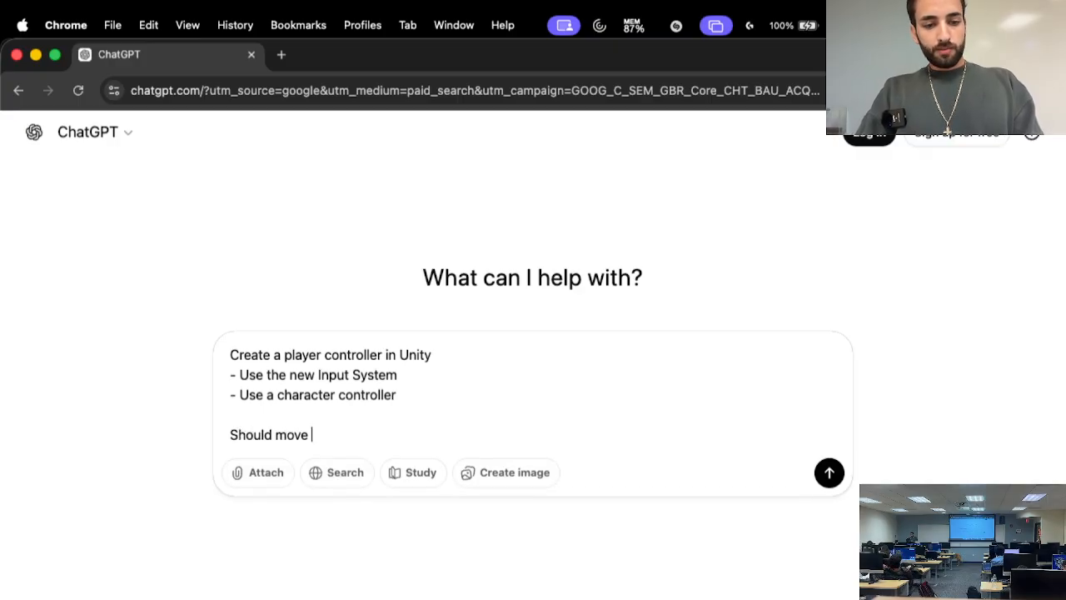
type(" with WASD ")
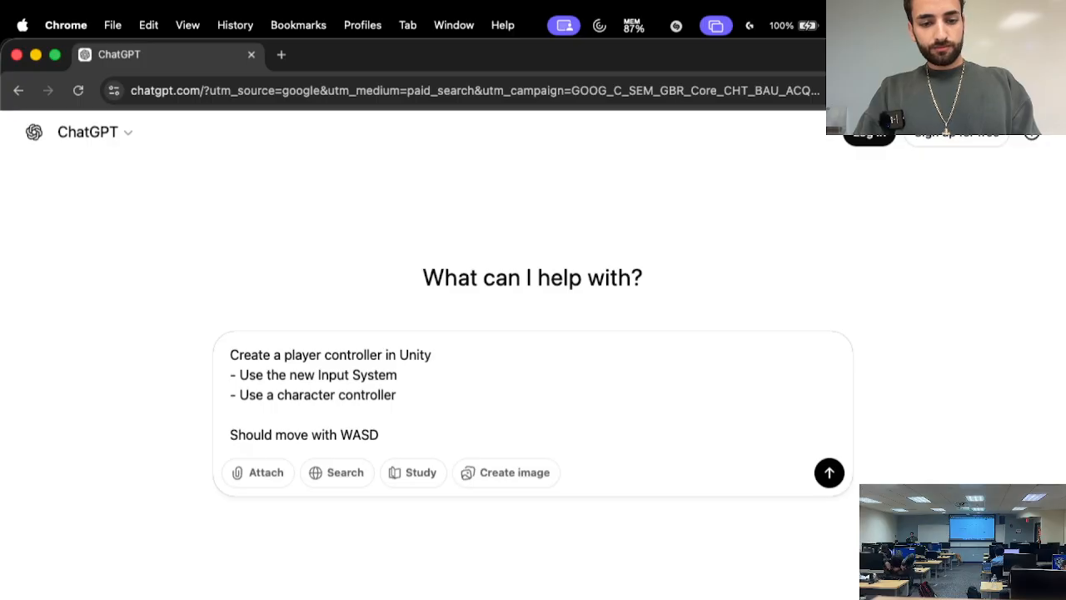
type("and have gravity")
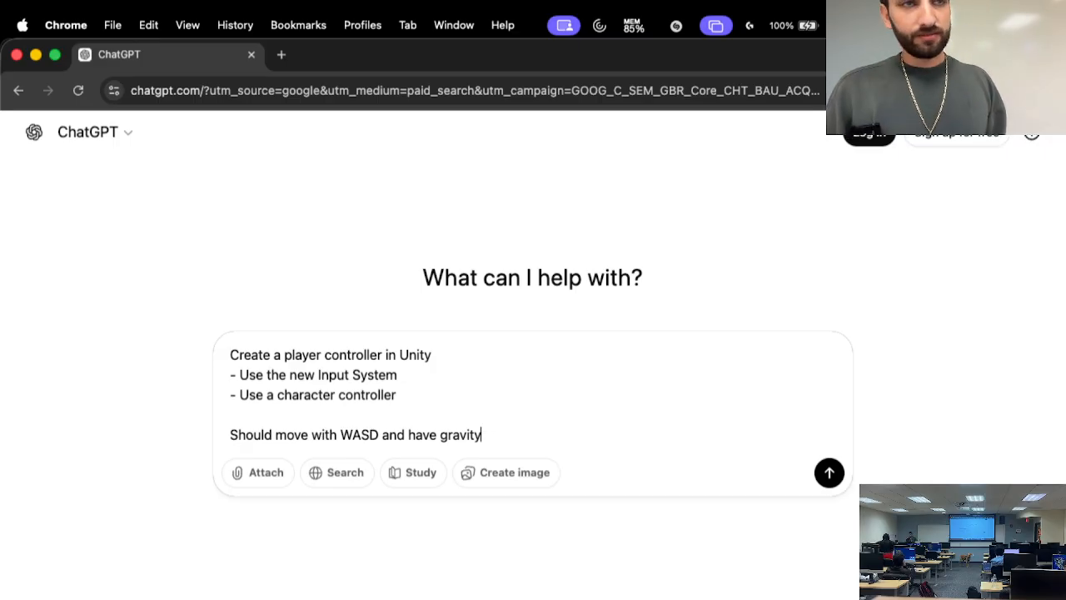
key("Return")
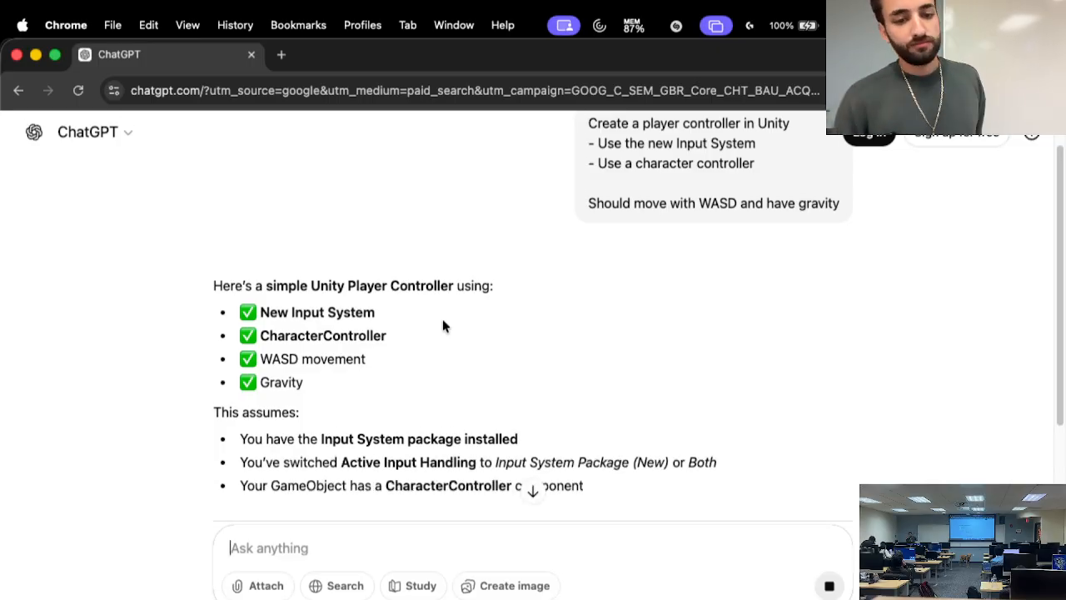
- Read through ChatGPT's answer, covering the Input Actions setup, the Player components and the PlayerController script
scroll(444, 326, "down", 5)
scroll(444, 326, "down", 3)
scroll(444, 326, "up", 2)
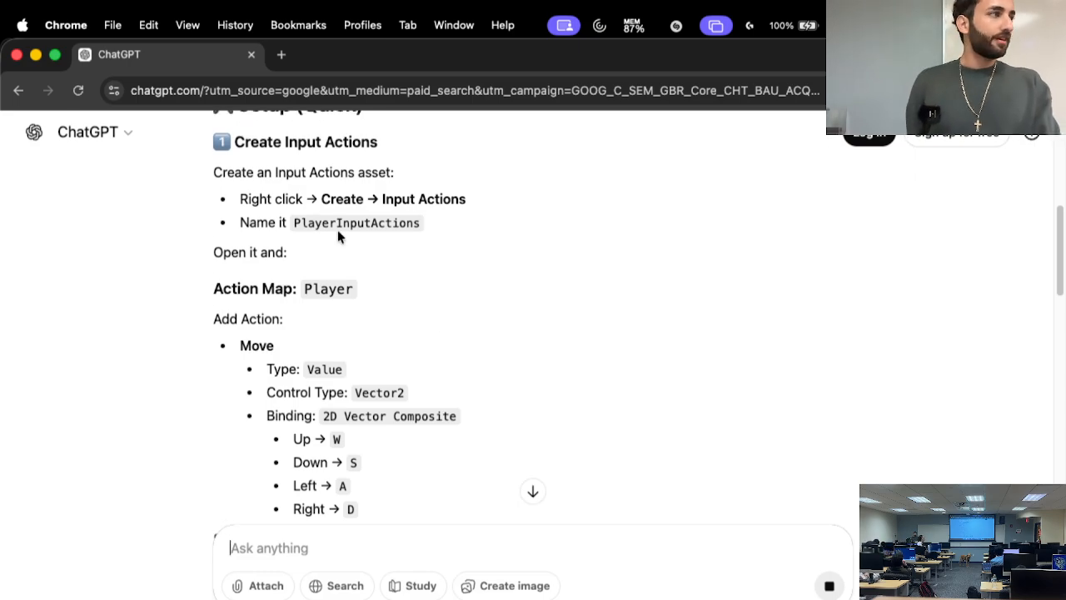
scroll(306, 204, "down", 3)
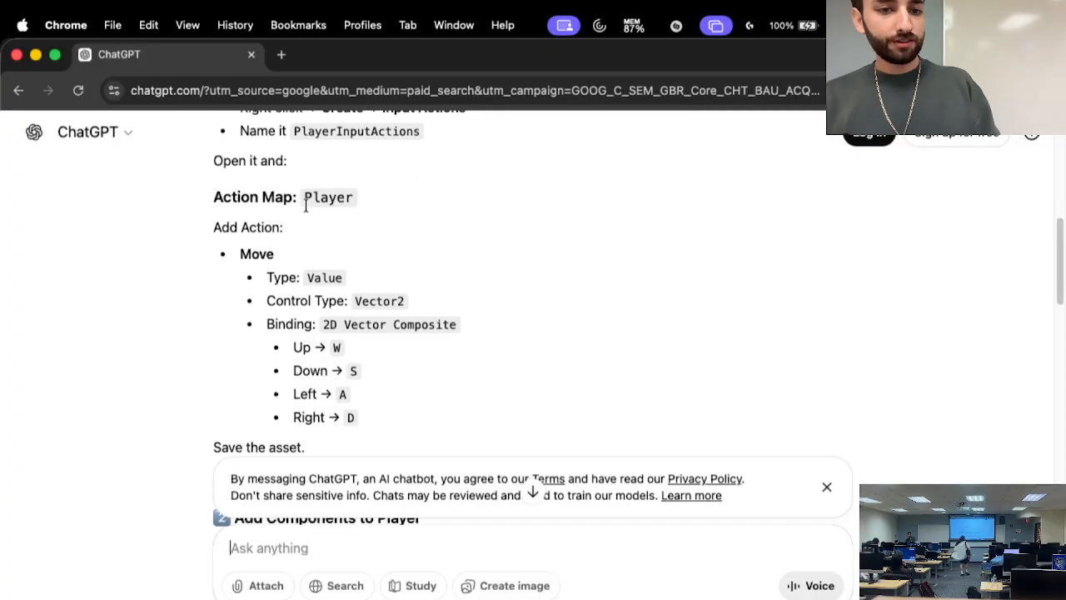
scroll(305, 205, "down", 7)
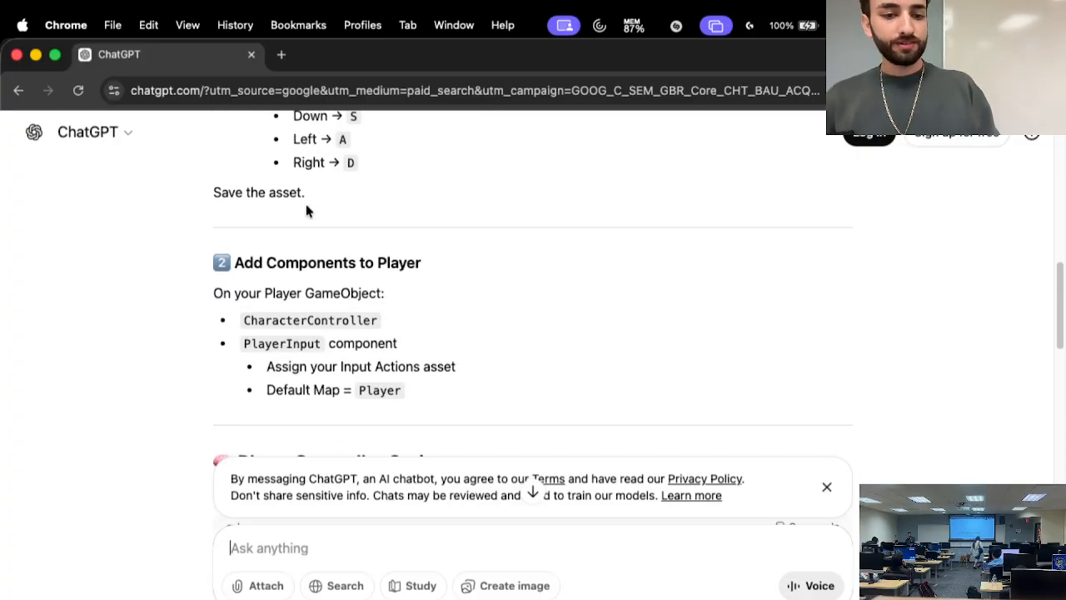
scroll(306, 204, "down", 1)
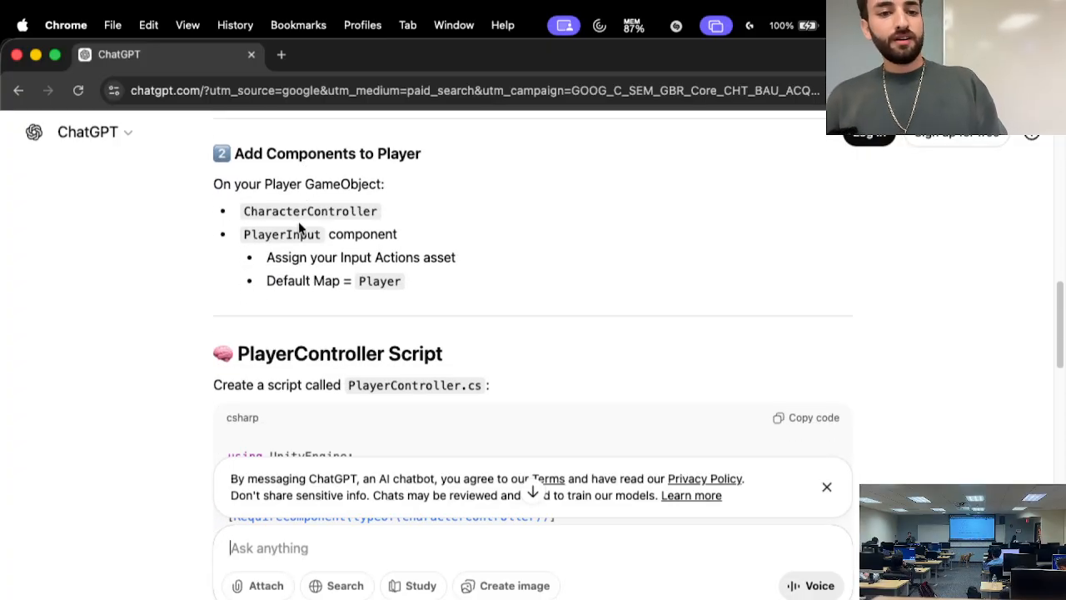
scroll(299, 229, "down", 3)
scroll(236, 280, "down", 2)
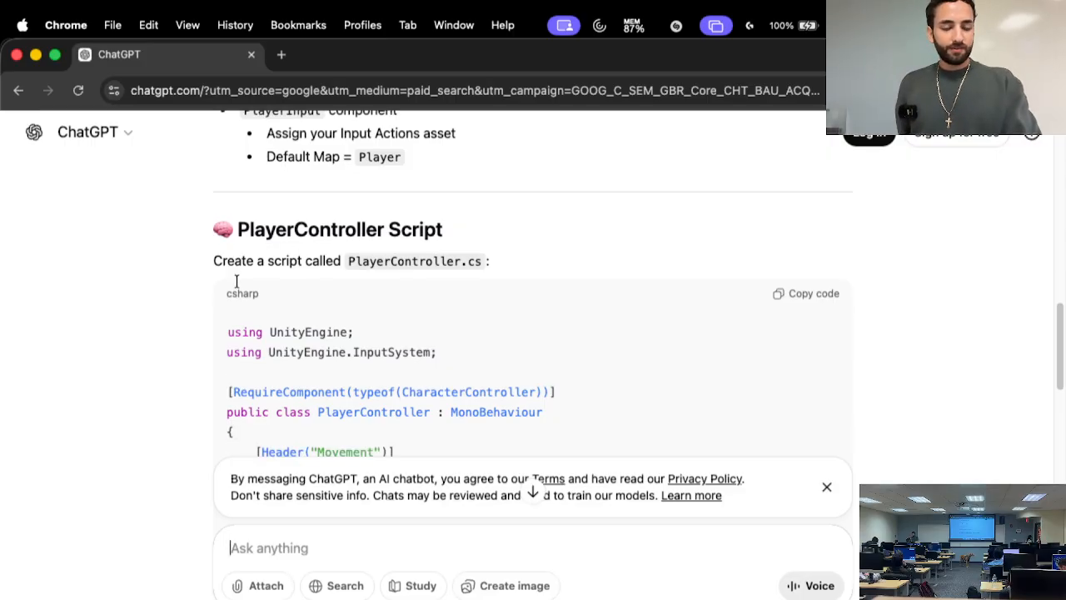
scroll(340, 265, "down", 2)
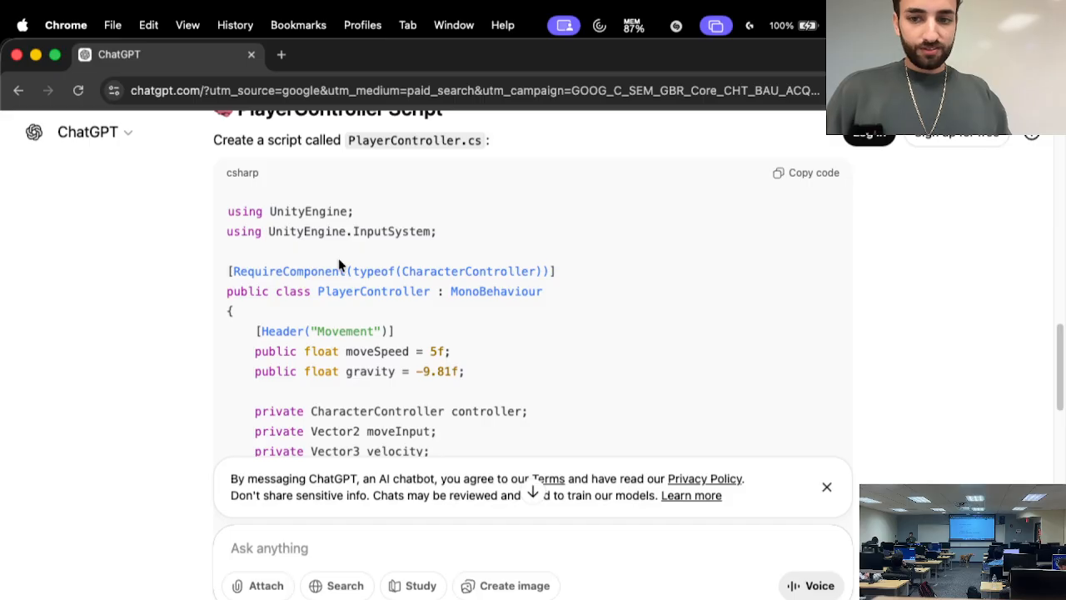
- Copy the generated PlayerController code and replace the entire contents of PlayerController.cs in JetBrains Rider with it
left_click(816, 174)
scroll(618, 257, "down", 4)
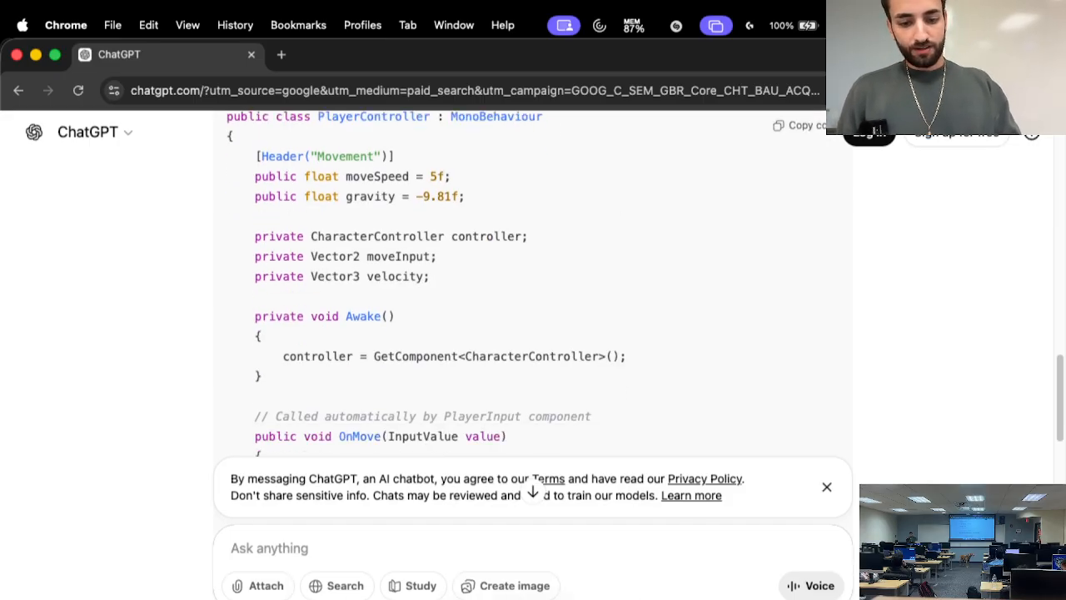
key("super+Tab")
key("super+a")
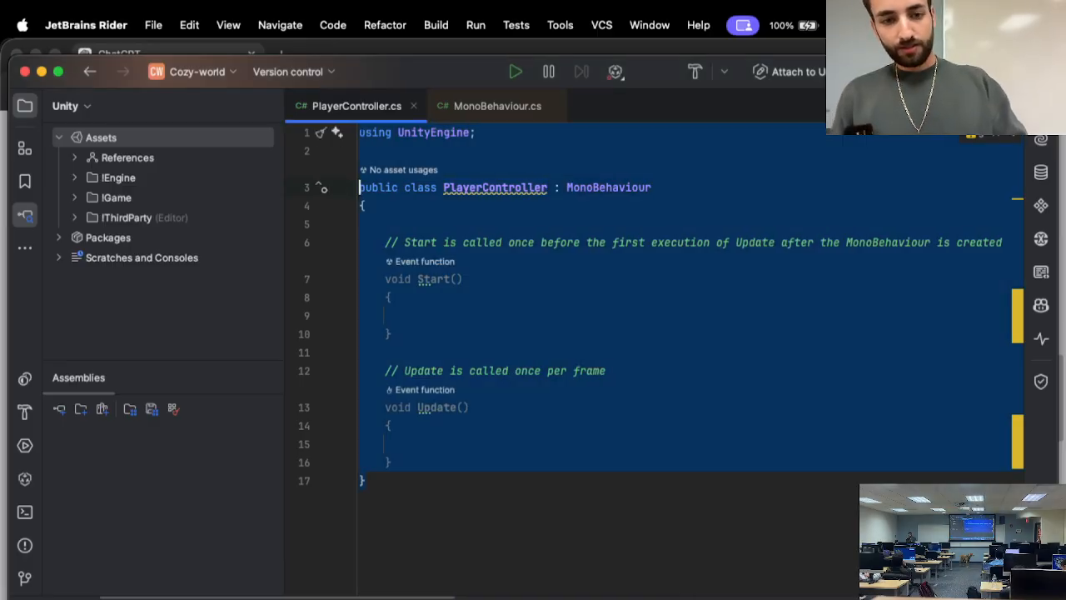
key("super+v")
scroll(483, 262, "up", 10)
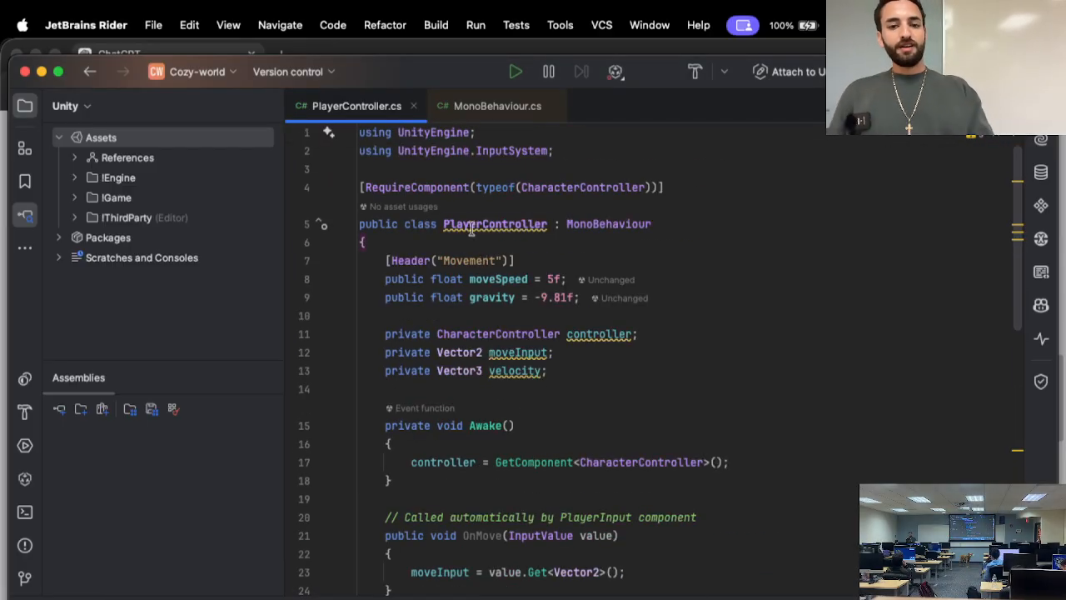
double_click(472, 225)
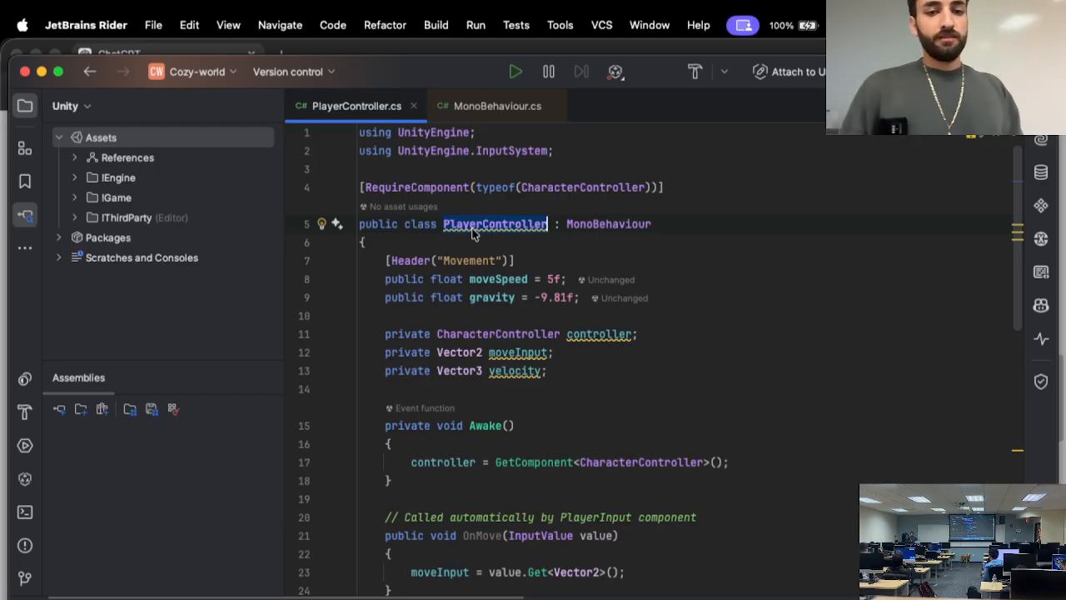
- Examine the Movement header with its public fields and the private field declarations of the PlayerController class
left_click(463, 261)
scroll(462, 261, "down", 1)
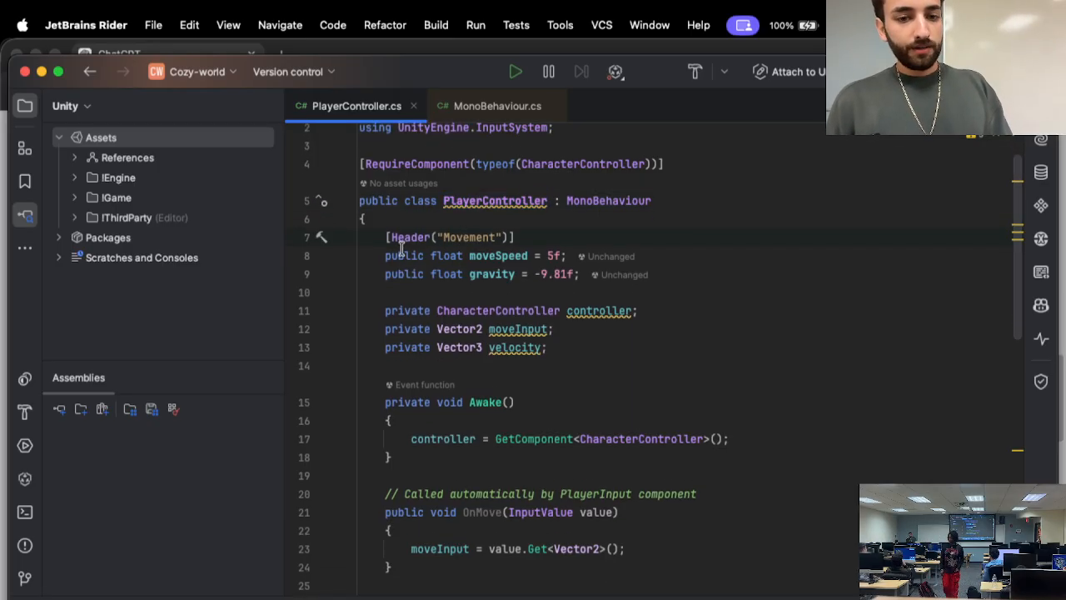
left_click_drag(380, 238, 503, 292)
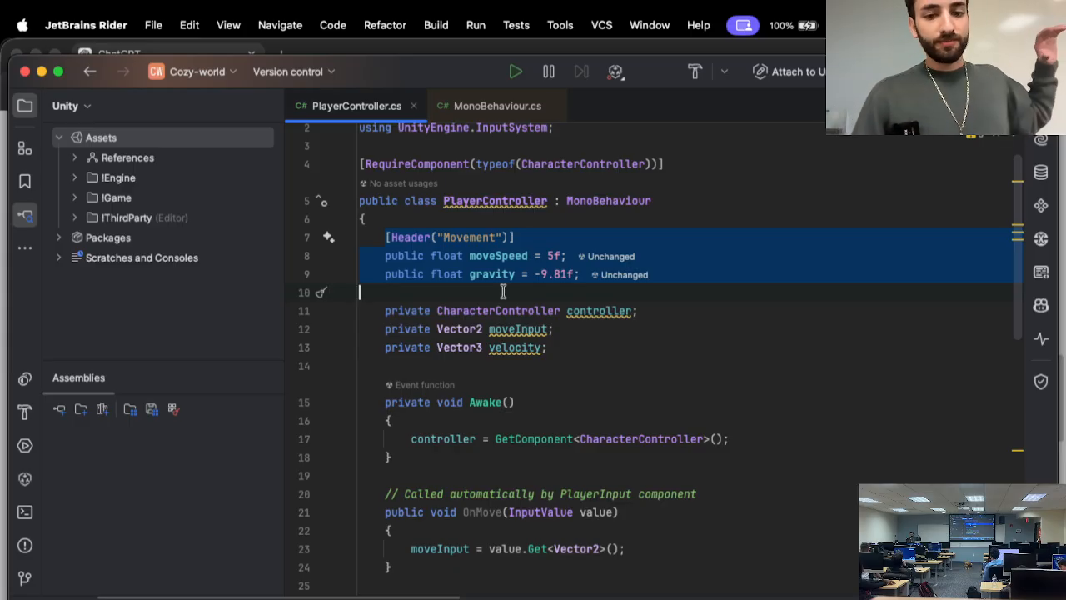
left_click(503, 292)
scroll(503, 292, "down", 2)
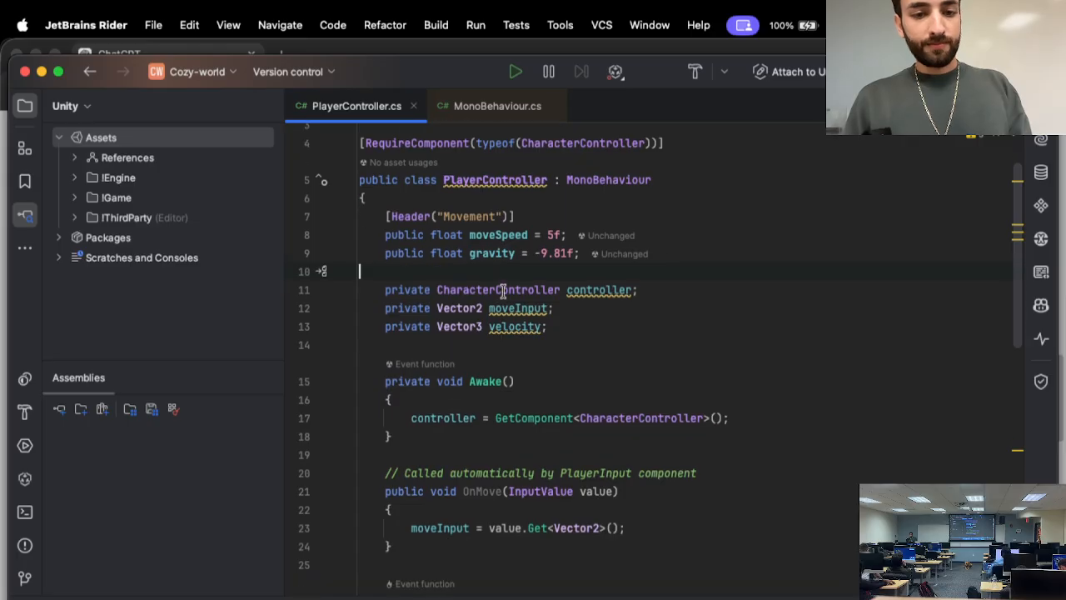
left_click(424, 281)
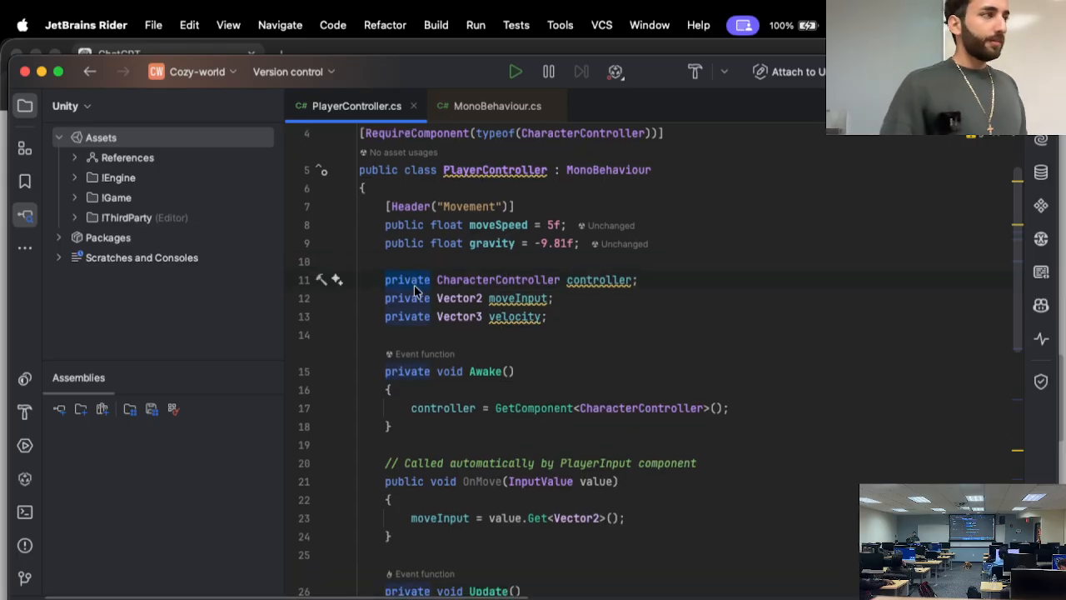
left_click(414, 285)
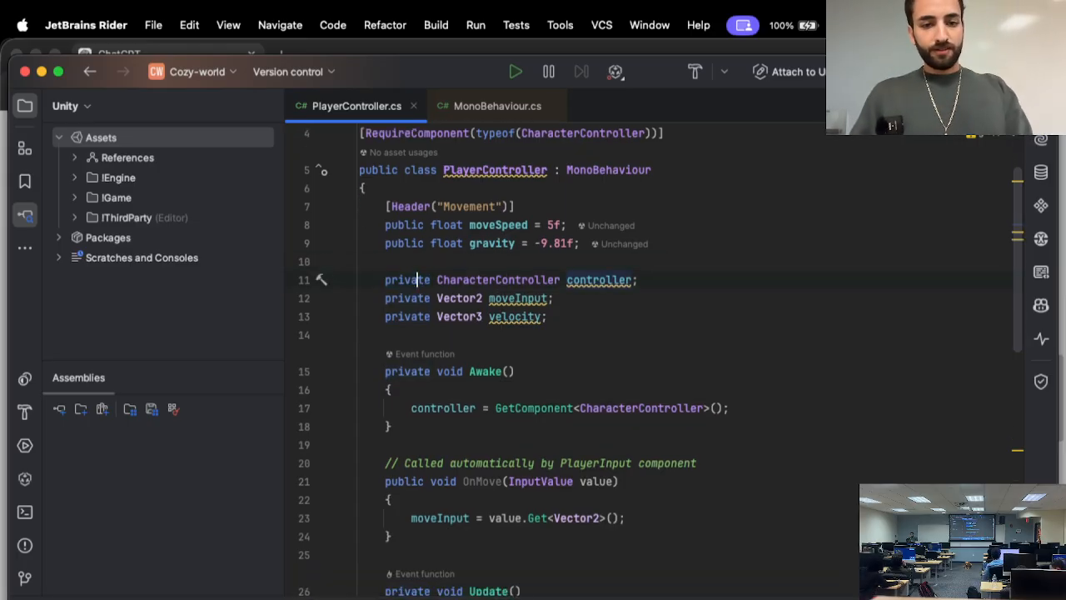
- Switch to Unity and attach the PlayerController script to the Player object as a component
key("super+Tab")
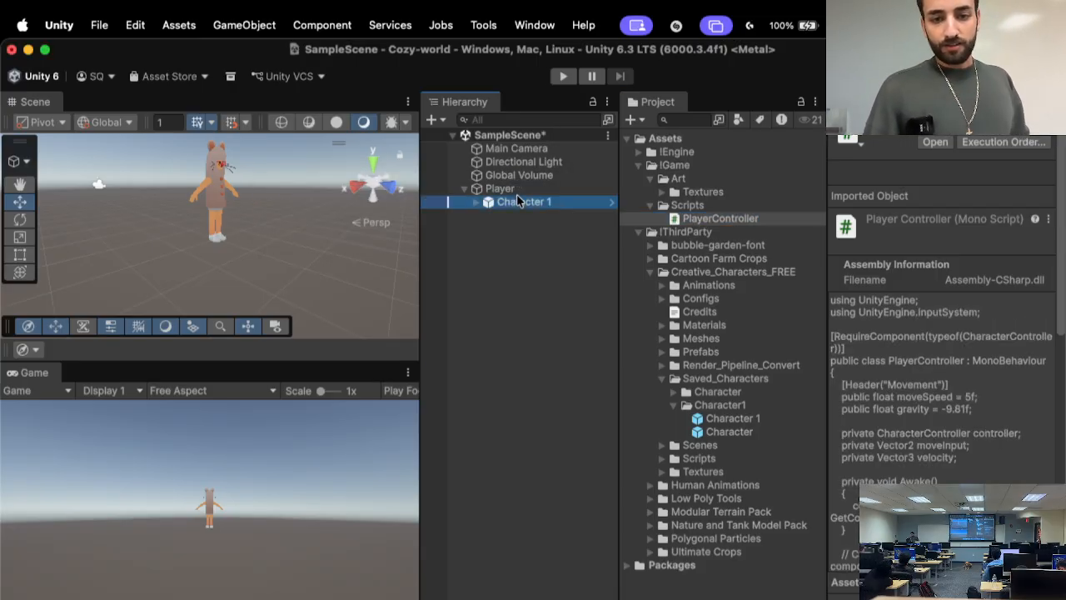
left_click(517, 193)
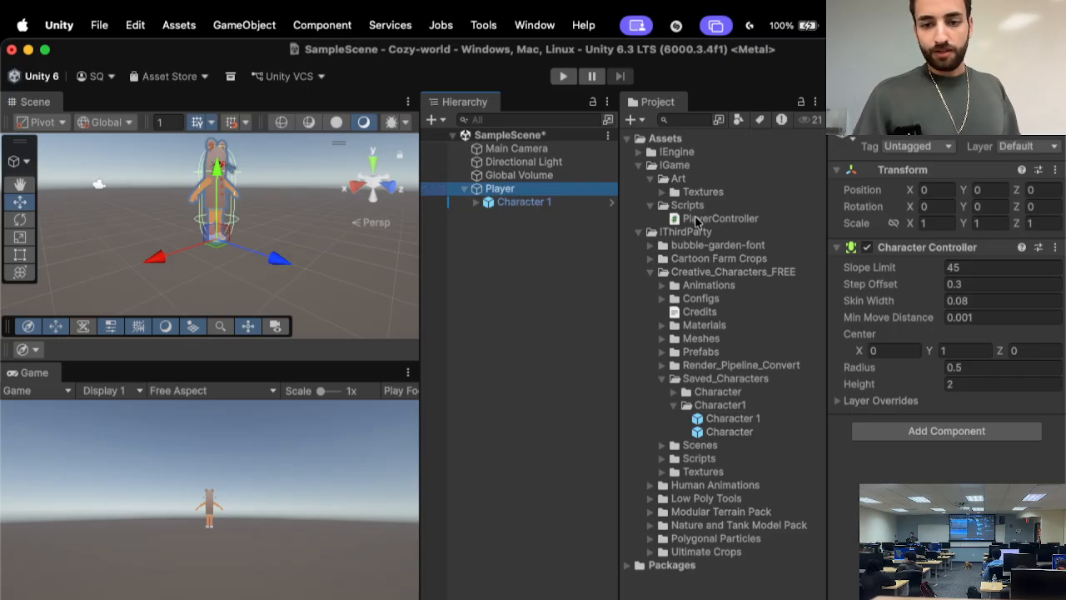
left_click_drag(701, 218, 895, 458)
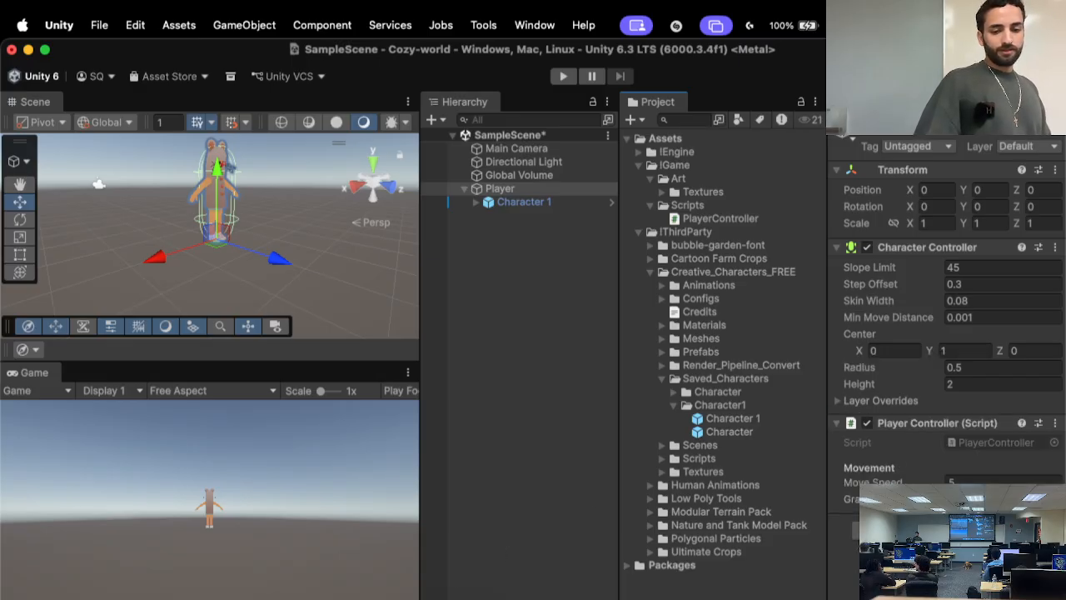
- Switch to ChatGPT in Chrome, review the full submitted player controller prompt, and return to Unity
left_click(469, 596)
scroll(527, 412, "up", 1)
scroll(527, 412, "up", 10)
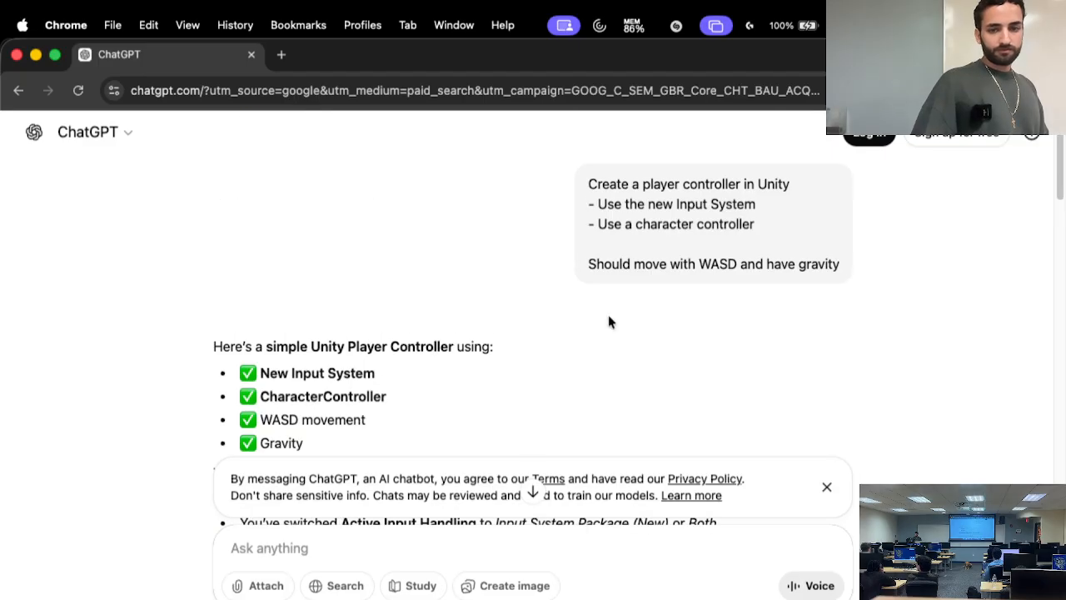
left_click_drag(839, 267, 561, 158)
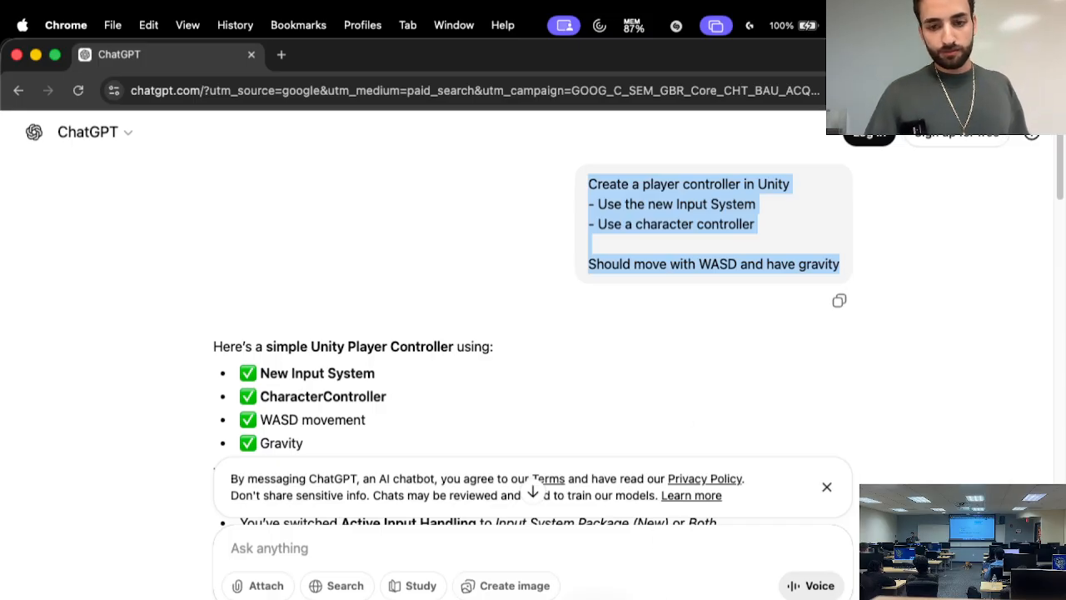
key("super+Tab")
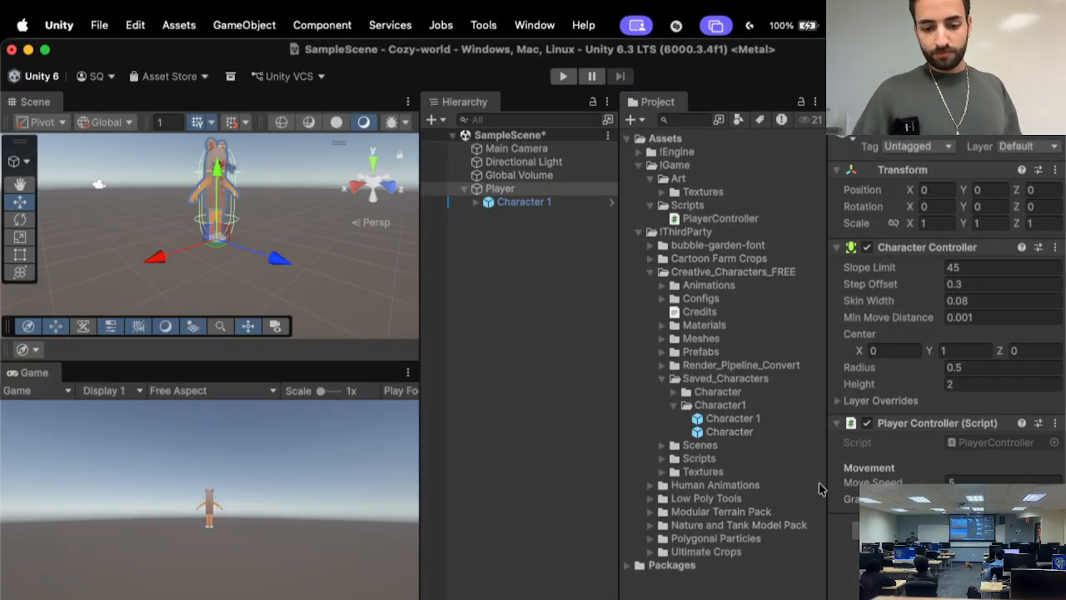
key("super+Tab")
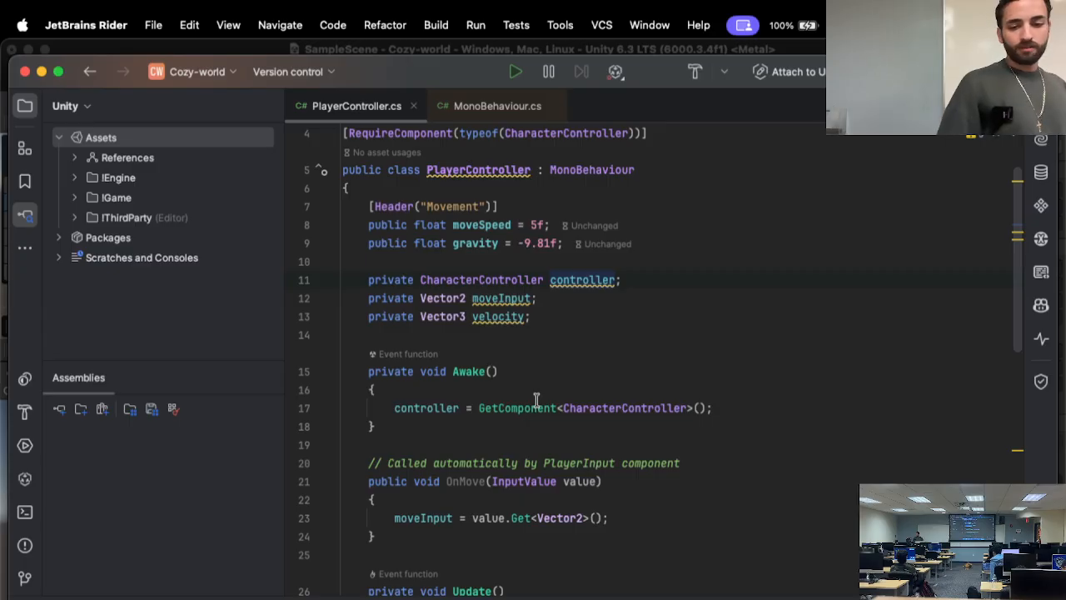
key("super+Tab")
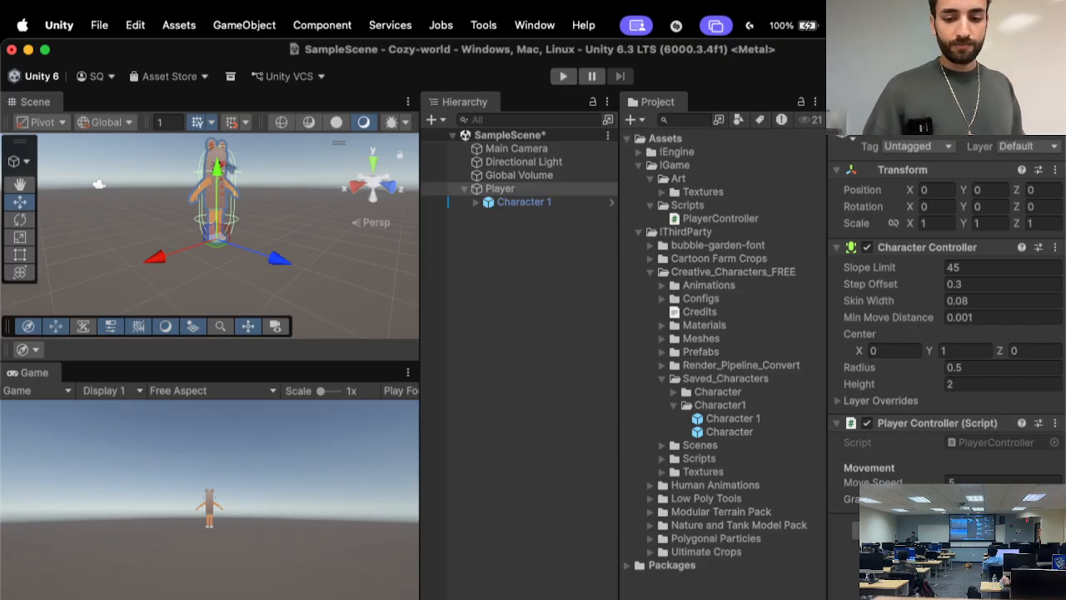
key("super+Tab")
mouse_move(523, 358)
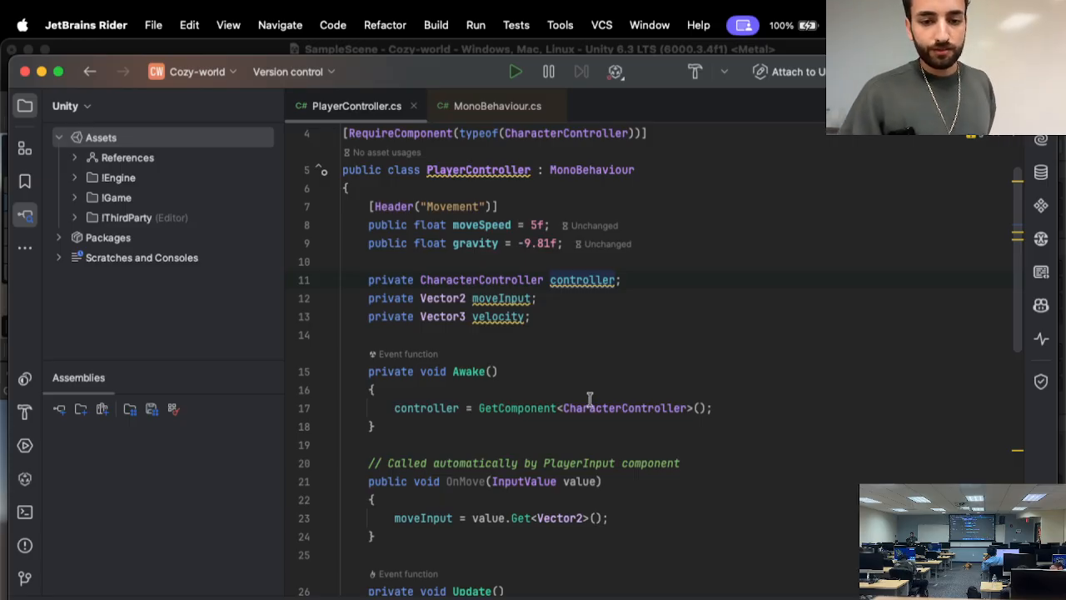
right_click(590, 400)
left_click(472, 413)
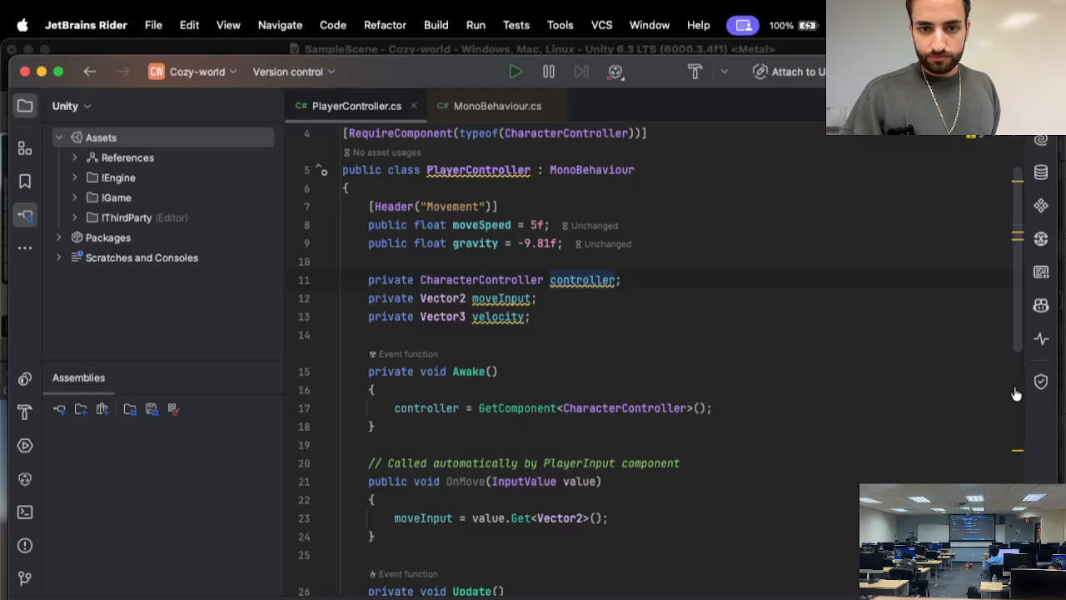
- Quit JetBrains Rider and reopen the C# project in it from Unity
right_click(584, 598)
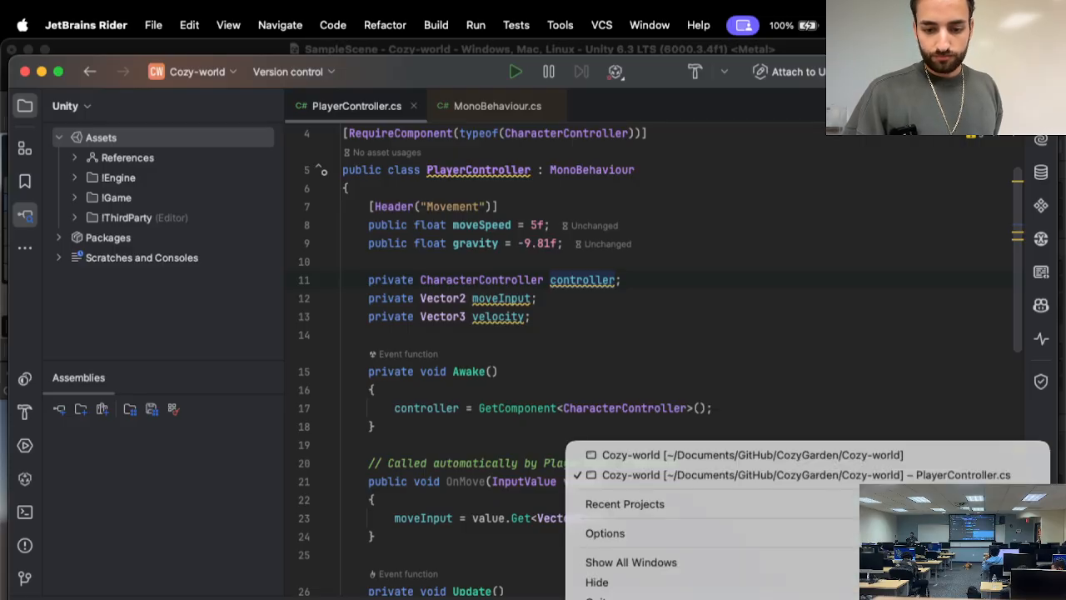
left_click(585, 596)
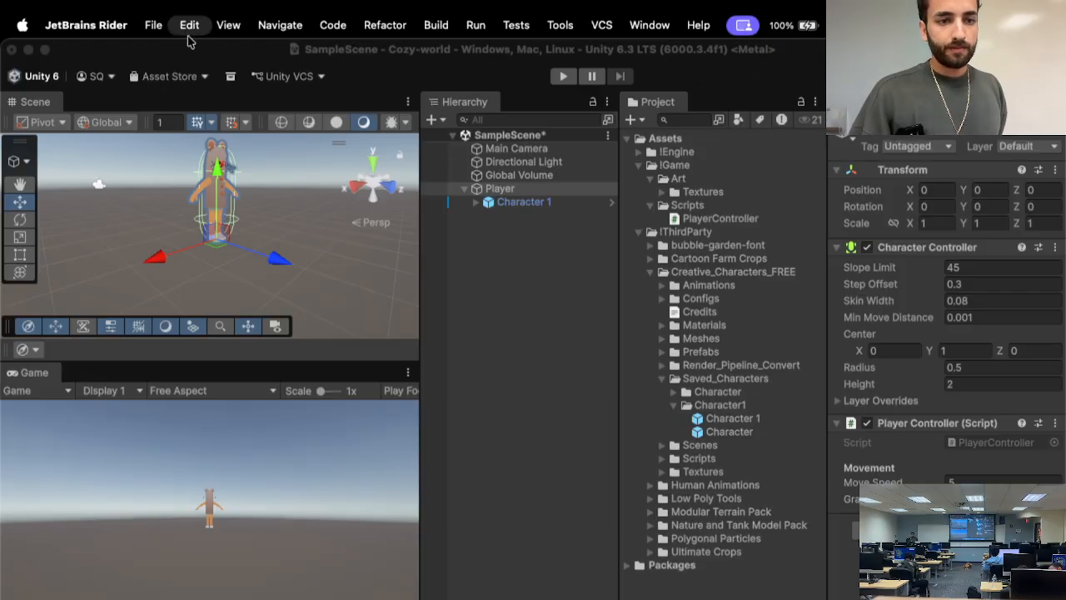
left_click(187, 30)
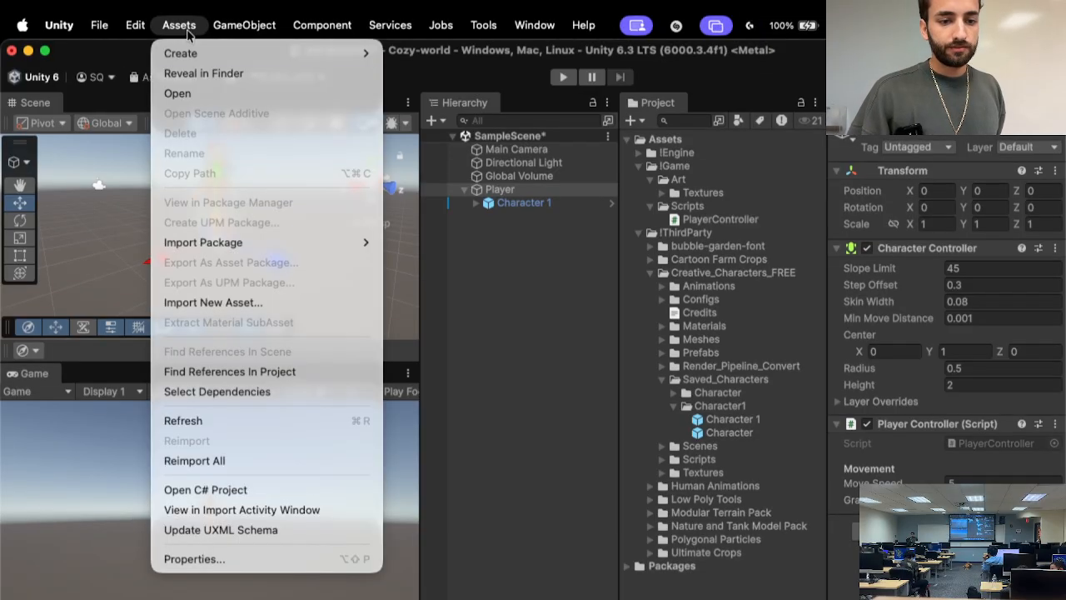
left_click(199, 490)
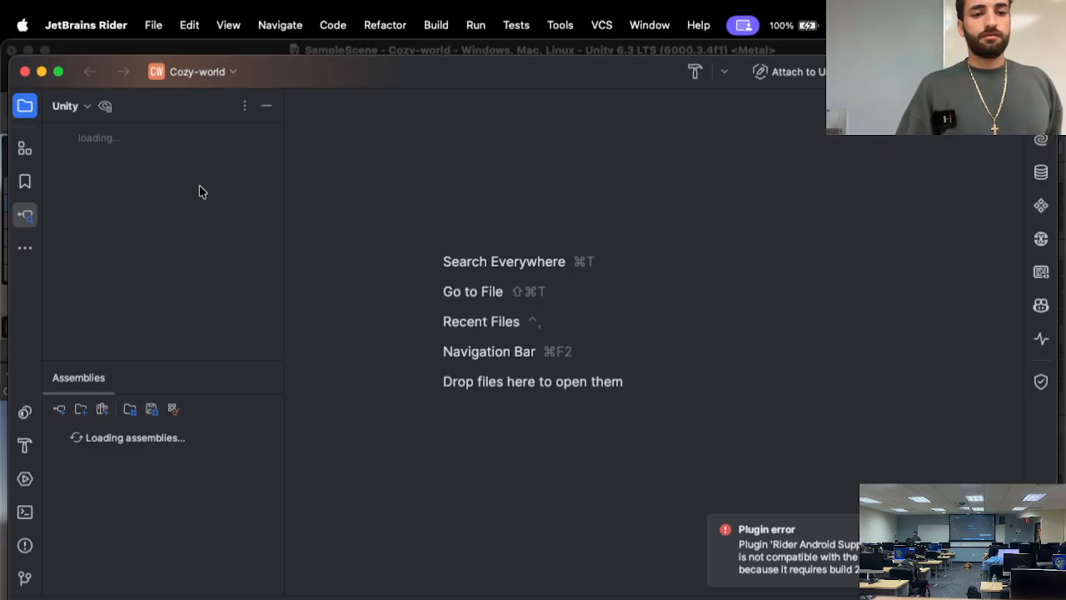
- Expand the !Game and Scripts folders of the Unity project in Rider and open PlayerController.cs
left_click(165, 196)
key("Right")
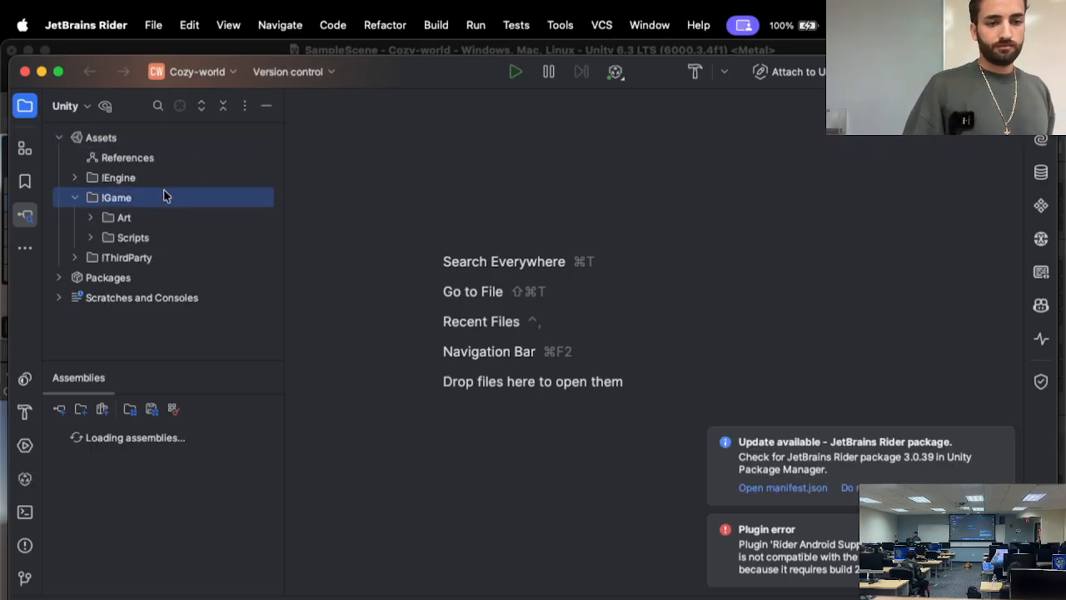
key("Down")
key("Down")
key("Right")
key("Down")
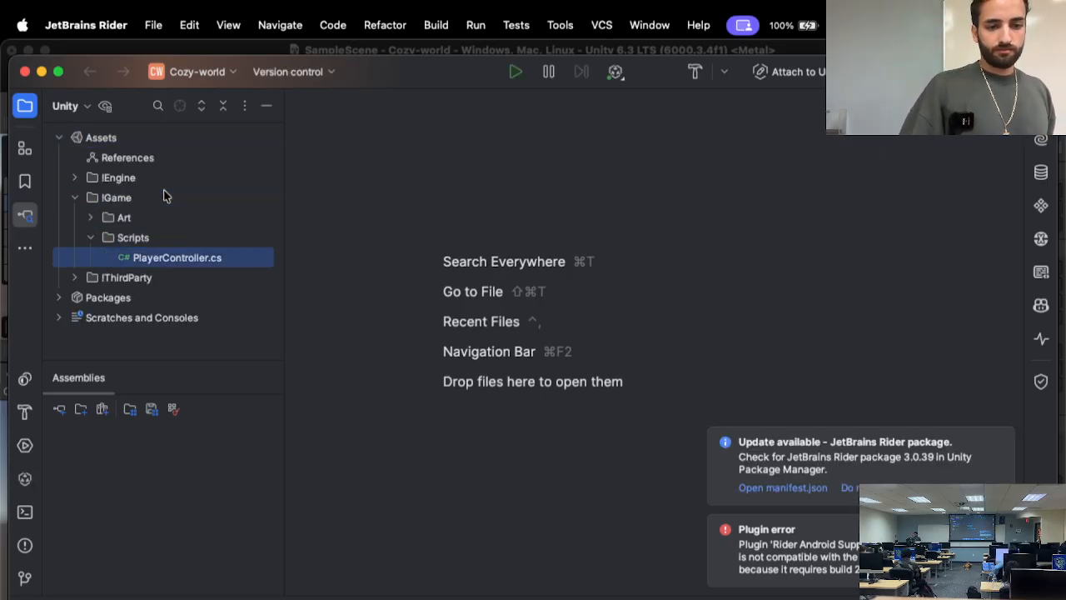
left_click(187, 280)
double_click(187, 263)
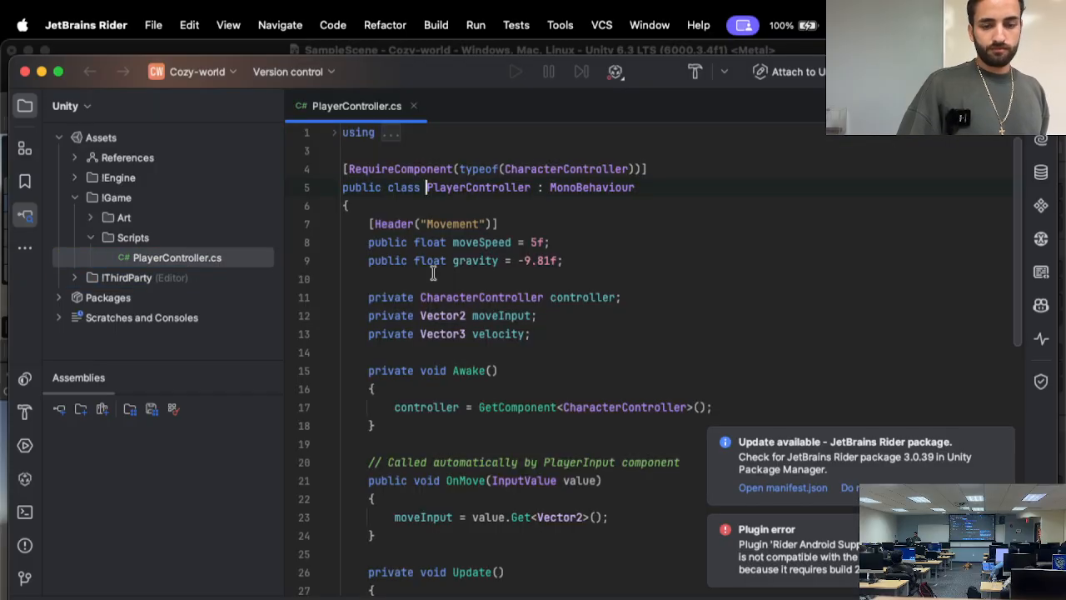
- Read through the PlayerController code, from the field declarations and Awake to OnMove, Update, HandleMovement and ApplyGravity
scroll(433, 273, "down", 3)
scroll(435, 271, "up", 1)
left_click(447, 261)
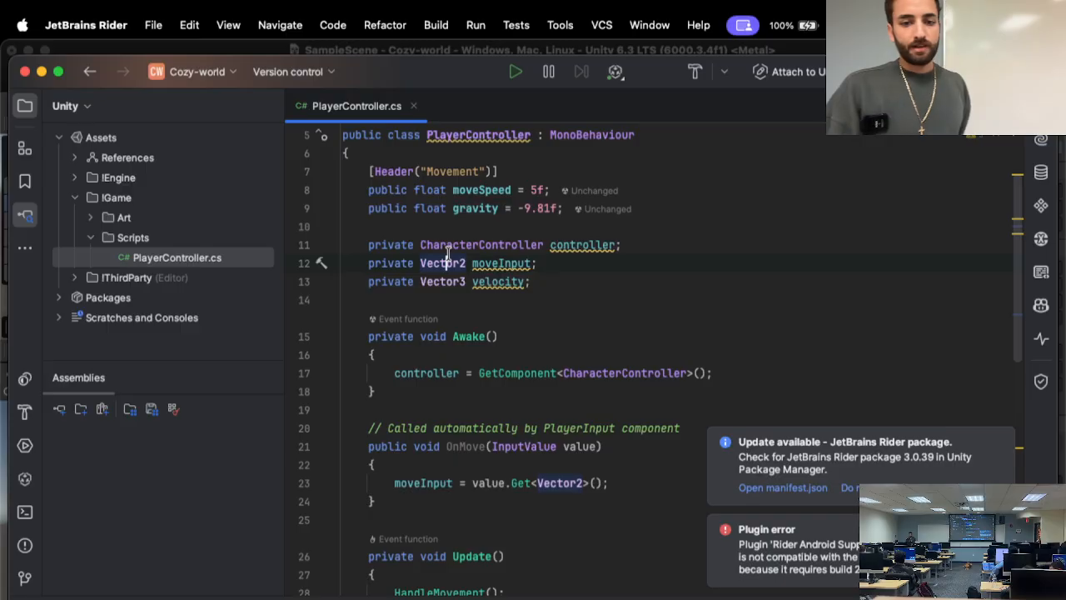
scroll(448, 254, "up", 1)
left_click(686, 238)
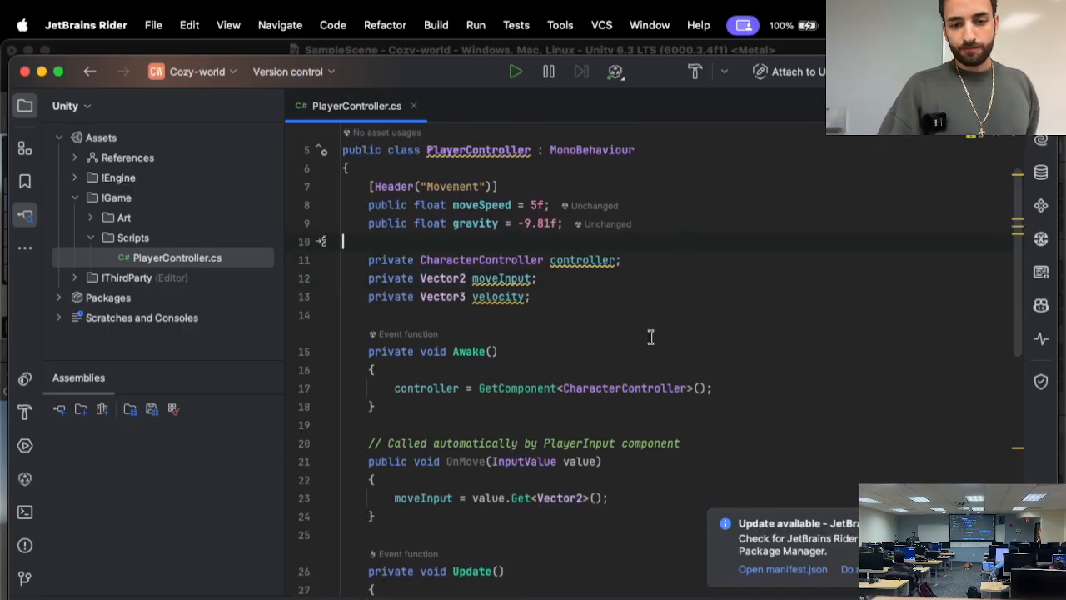
scroll(641, 350, "down", 5)
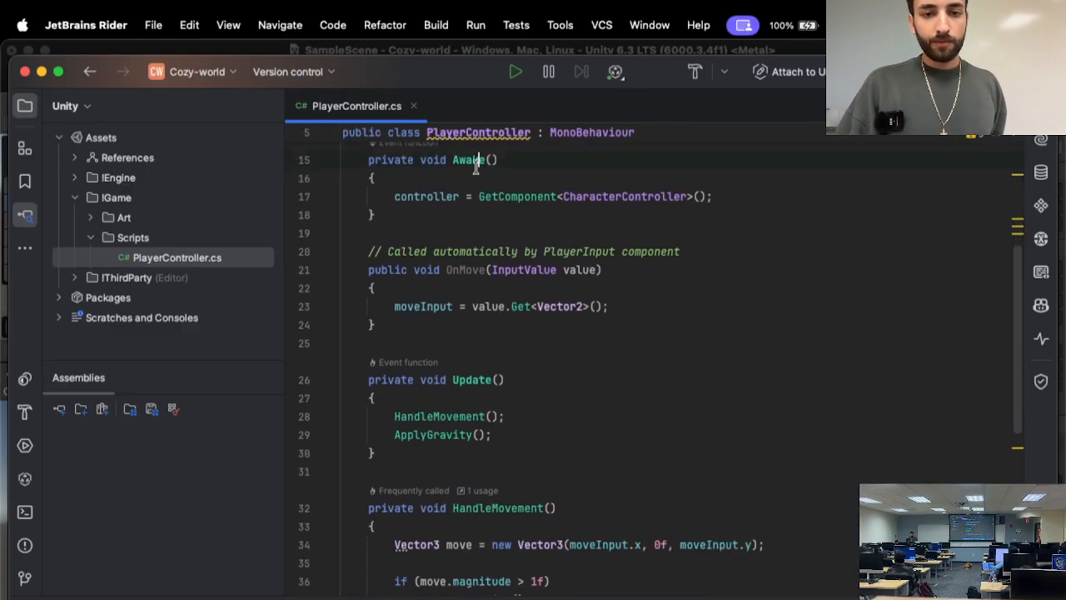
left_click(487, 190)
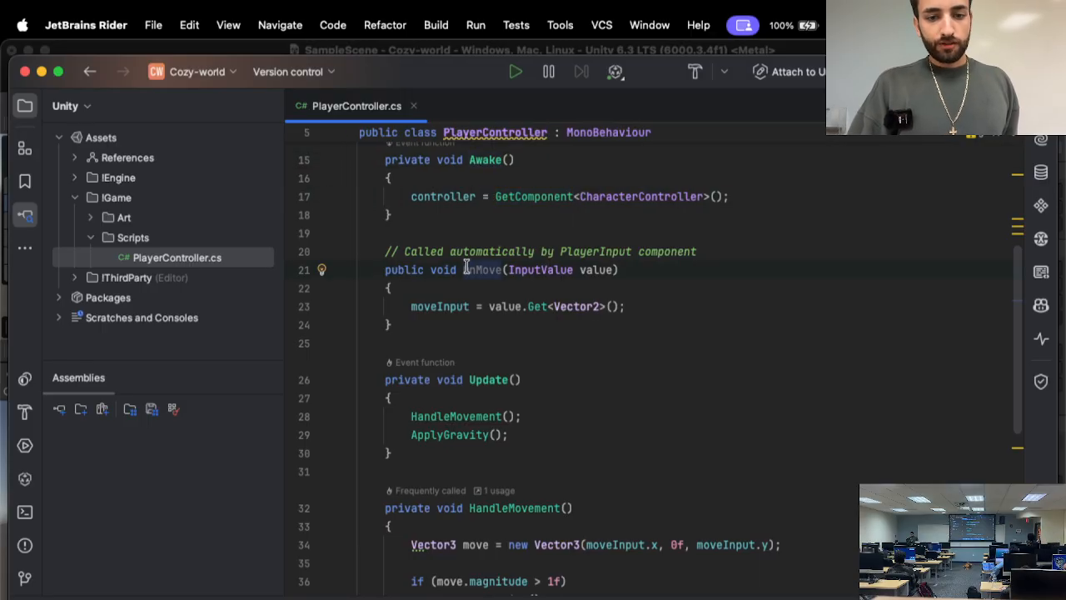
scroll(419, 357, "down", 10)
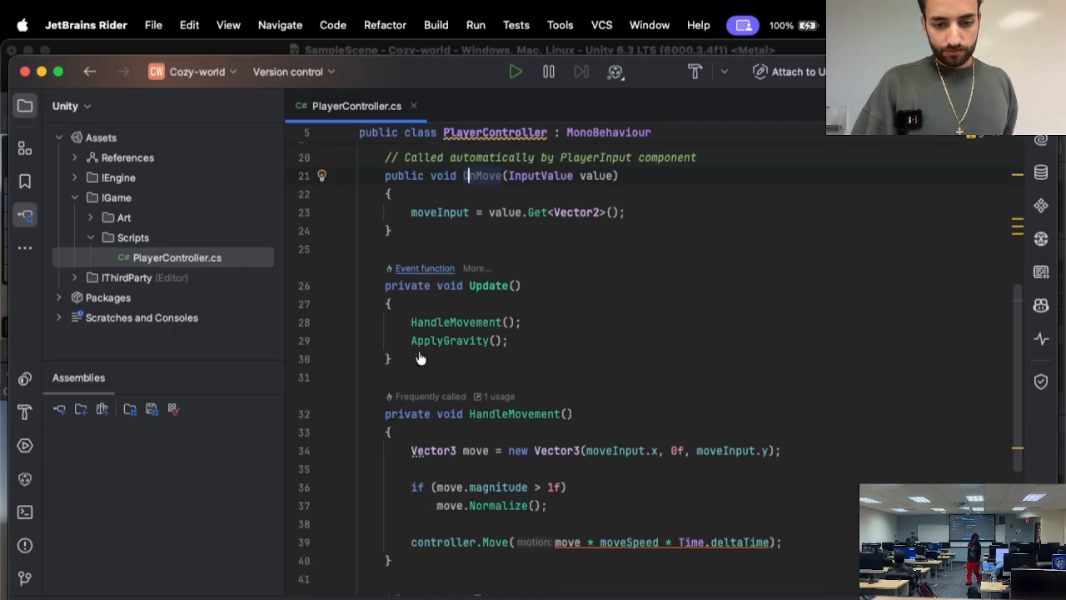
scroll(421, 359, "up", 10)
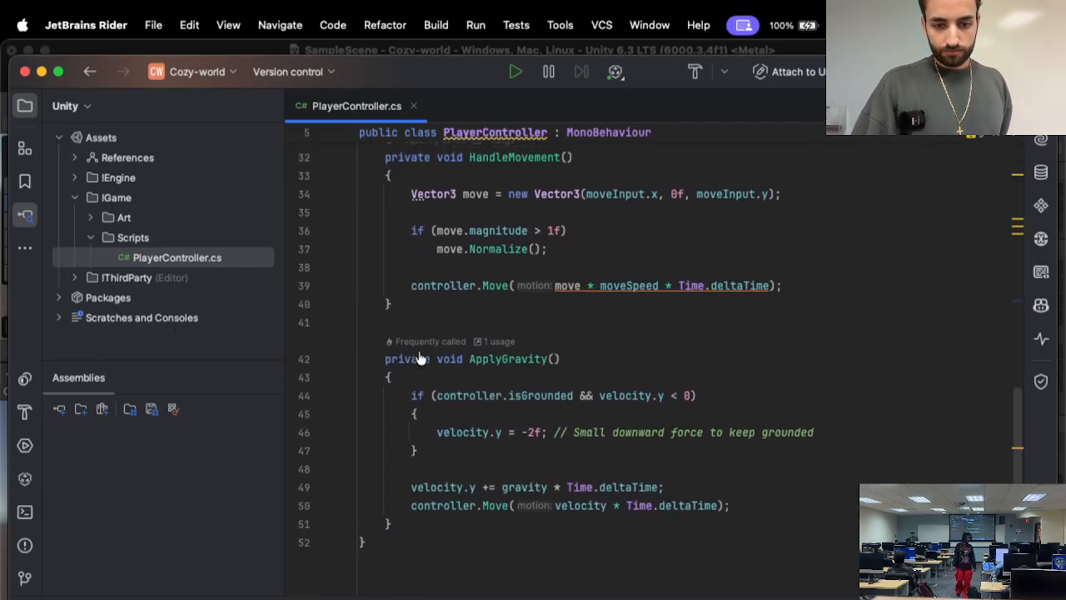
scroll(421, 358, "up", 5)
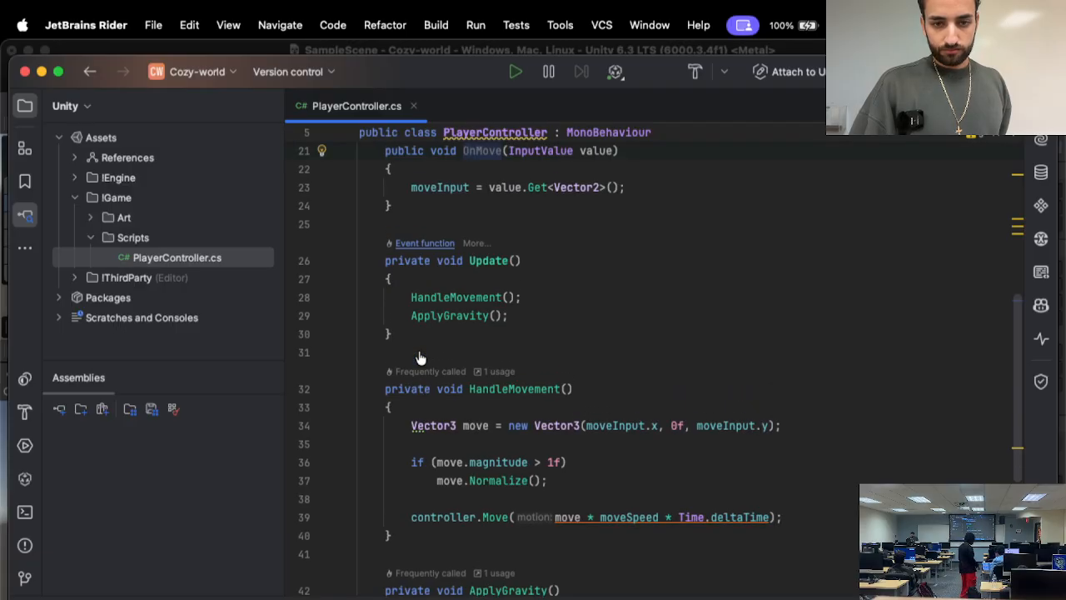
scroll(421, 359, "up", 3)
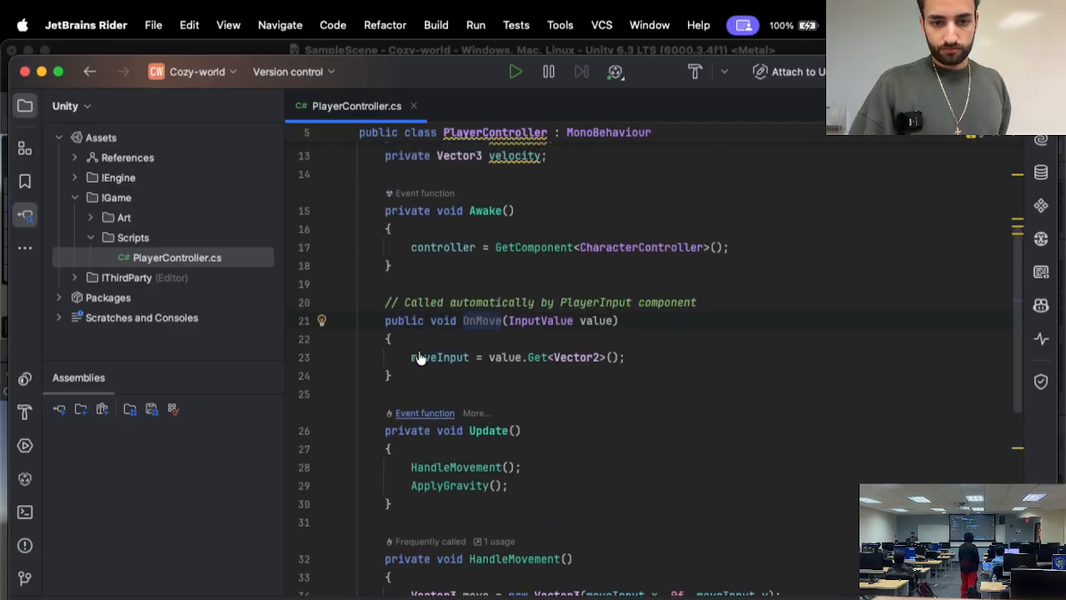
scroll(421, 358, "down", 10)
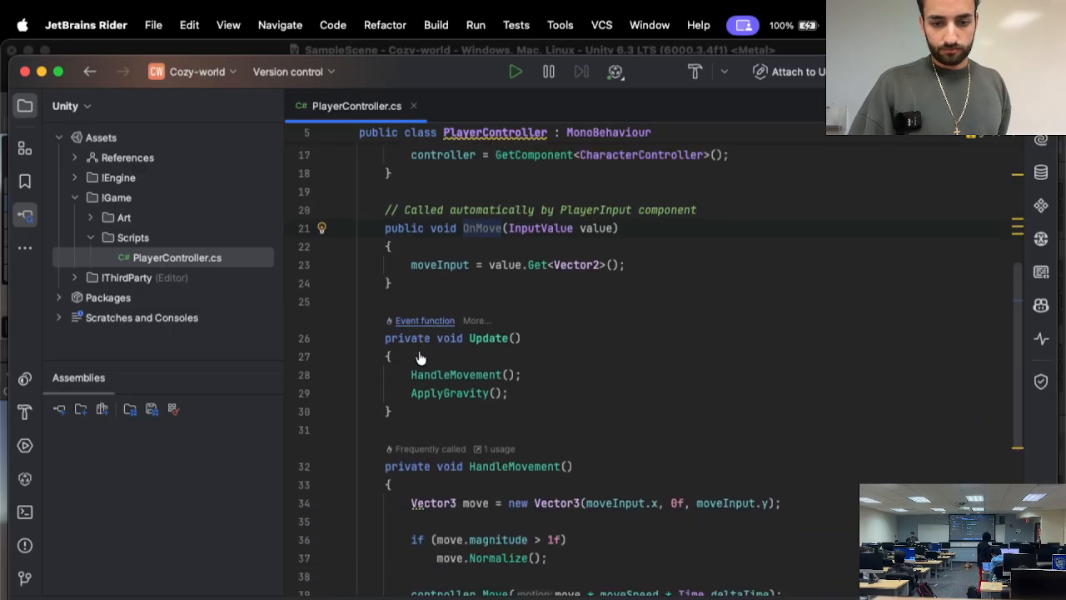
scroll(420, 358, "down", 3)
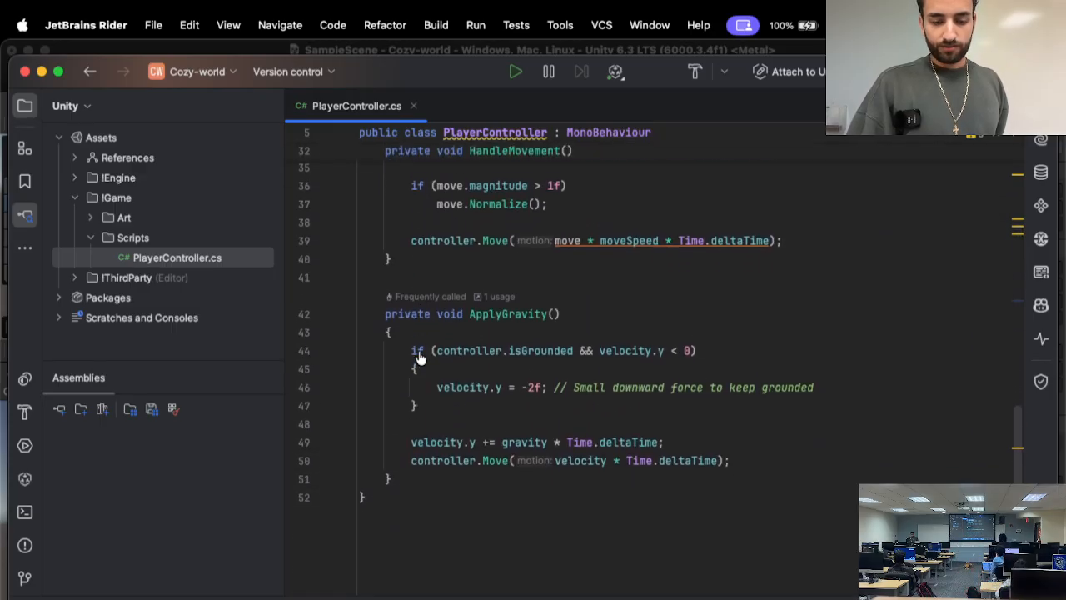
- Switch to ChatGPT in Chrome and review the original prompt and its full answer, from the PlayerController script to How It Works and Optional Improvements
key("super+Tab")
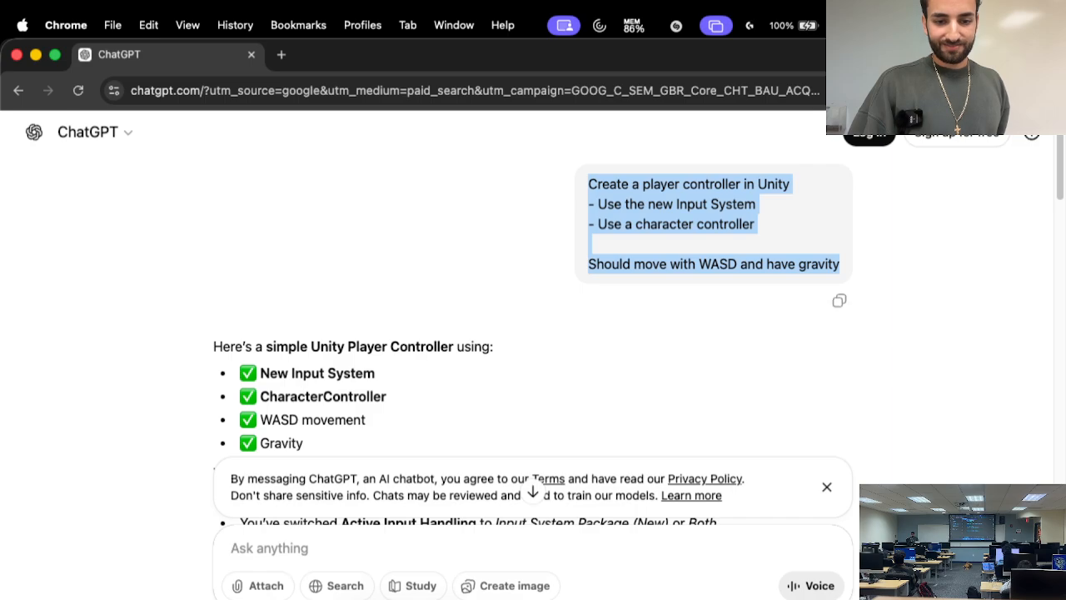
scroll(461, 451, "down", 15)
scroll(463, 454, "down", 15)
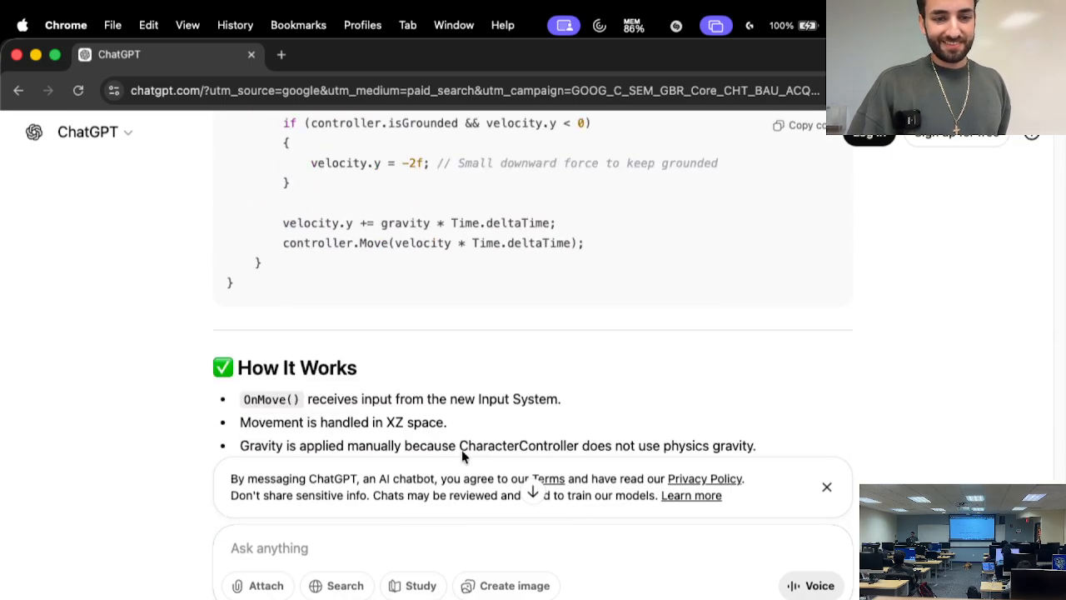
scroll(462, 454, "up", 8)
scroll(462, 454, "up", 8)
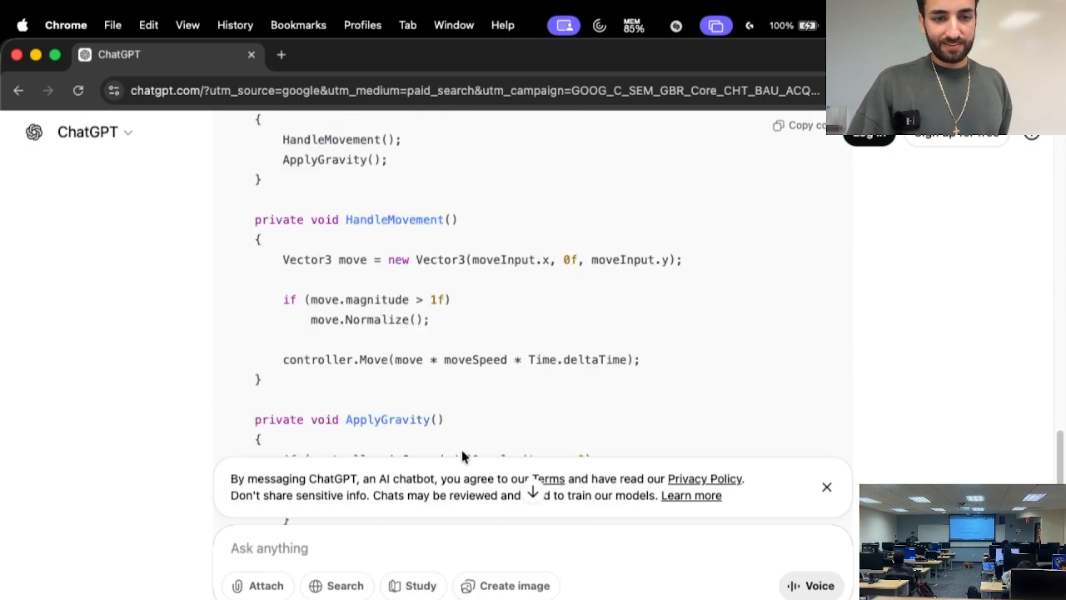
scroll(463, 454, "up", 10)
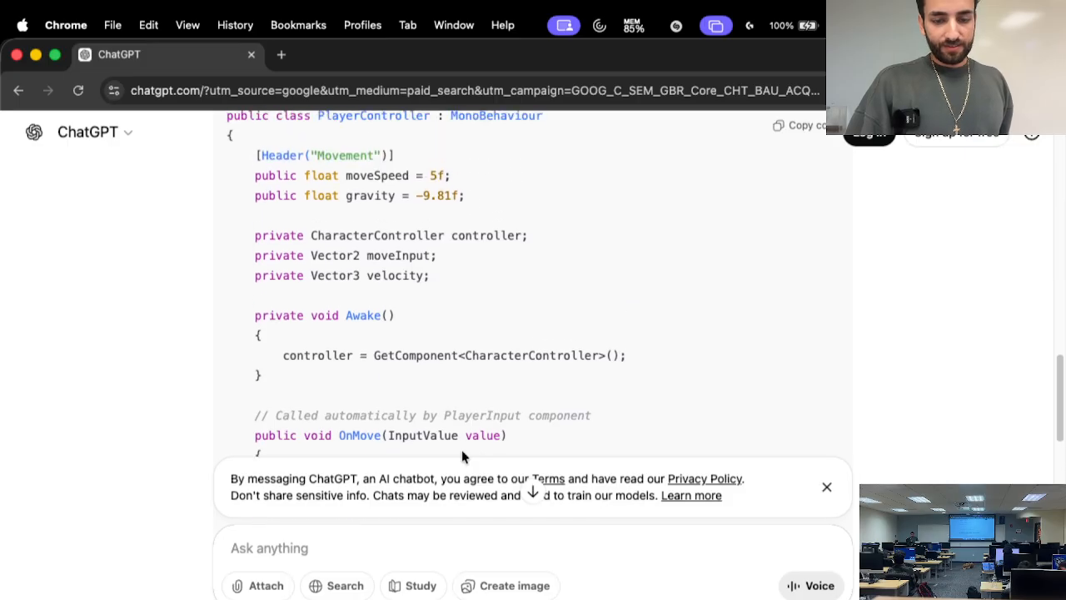
scroll(462, 450, "up", 5)
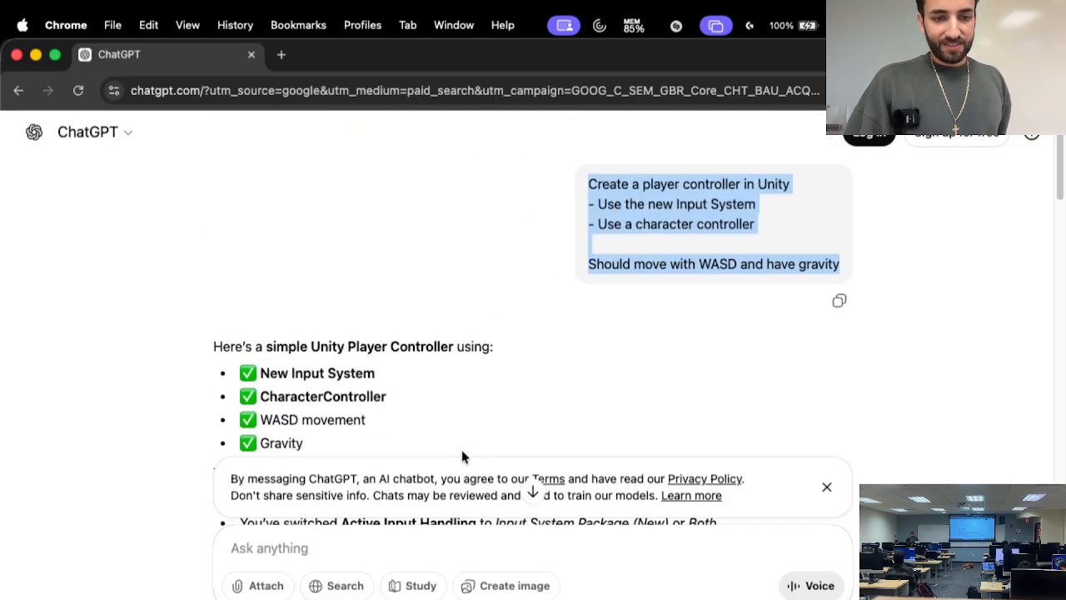
scroll(516, 412, "down", 10)
scroll(515, 416, "down", 3)
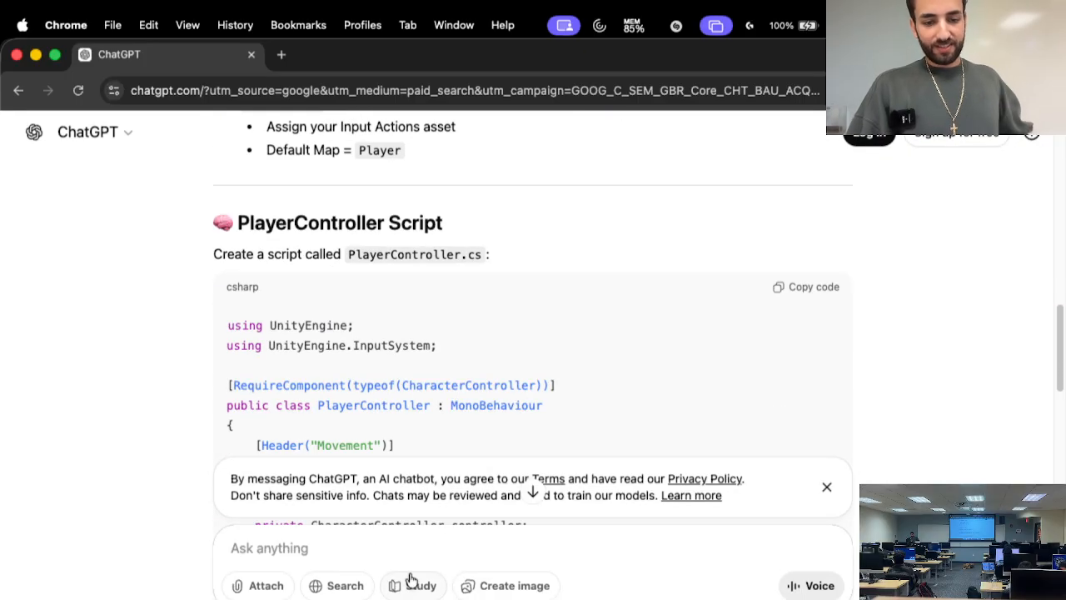
scroll(433, 393, "down", 10)
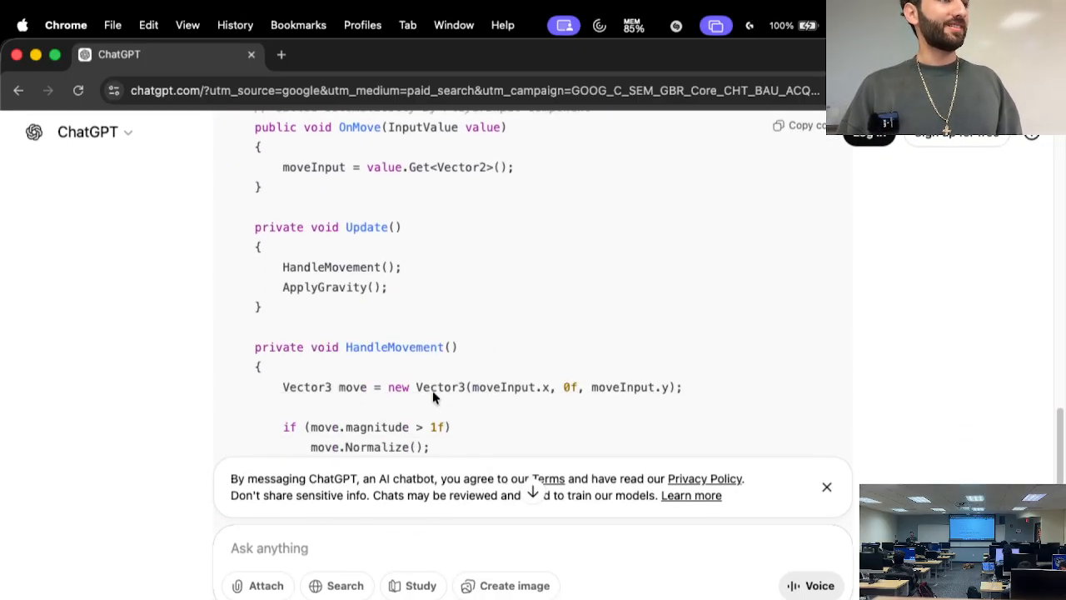
scroll(432, 393, "down", 10)
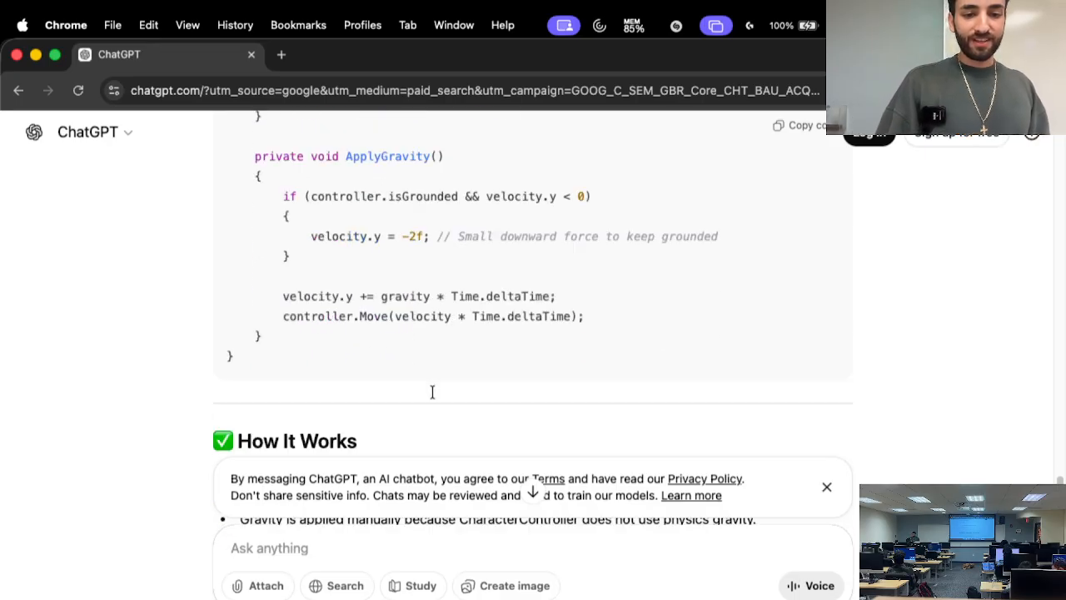
scroll(410, 343, "up", 1)
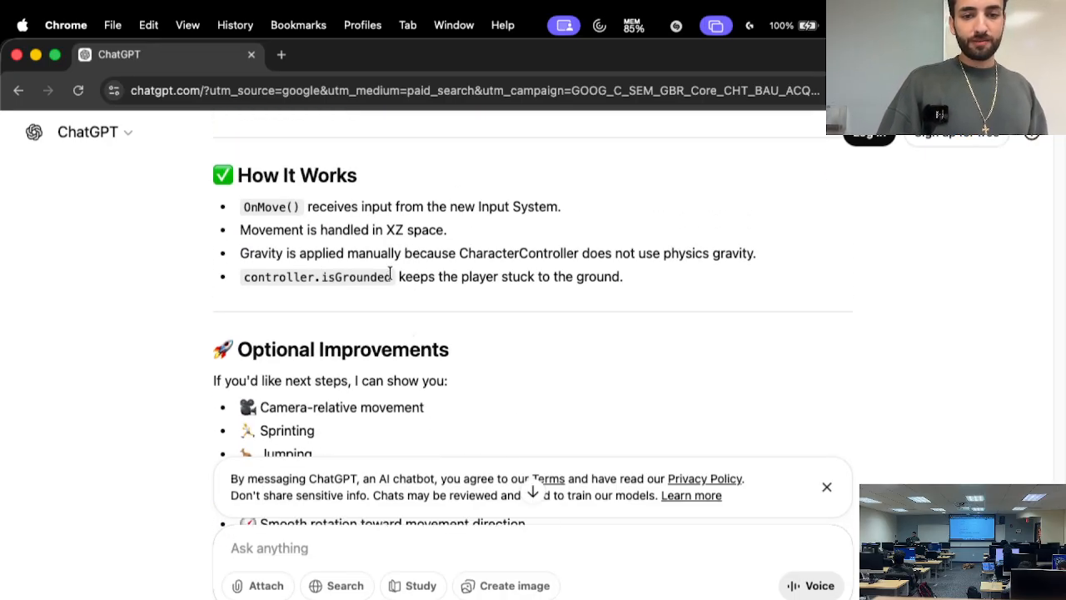
scroll(409, 252, "down", 4)
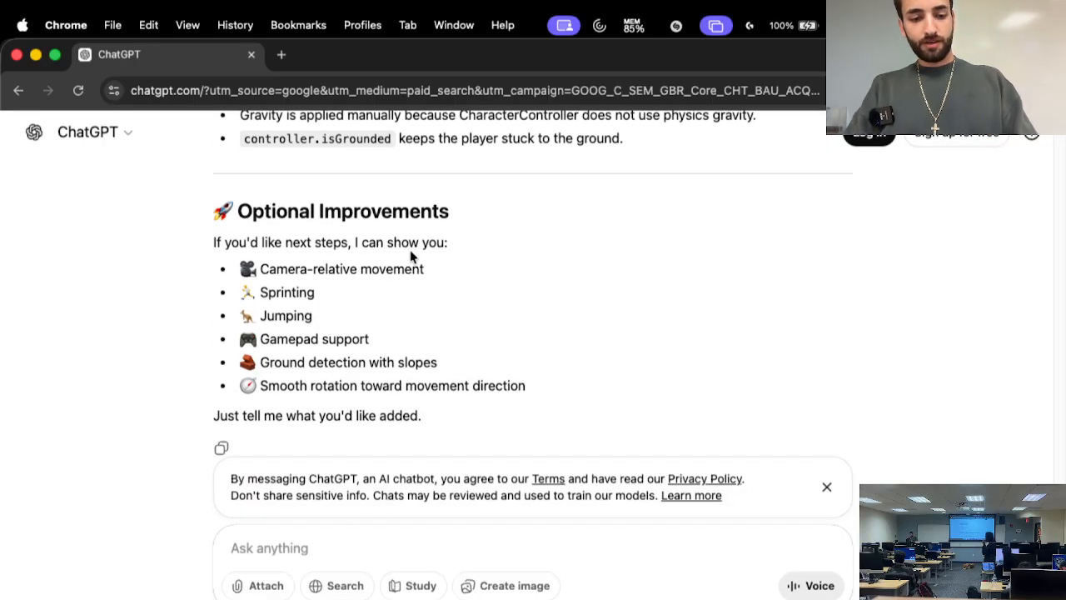
- Send ChatGPT the follow-up prompt "implement player input directly in the player controller"
type("implement player input directl")
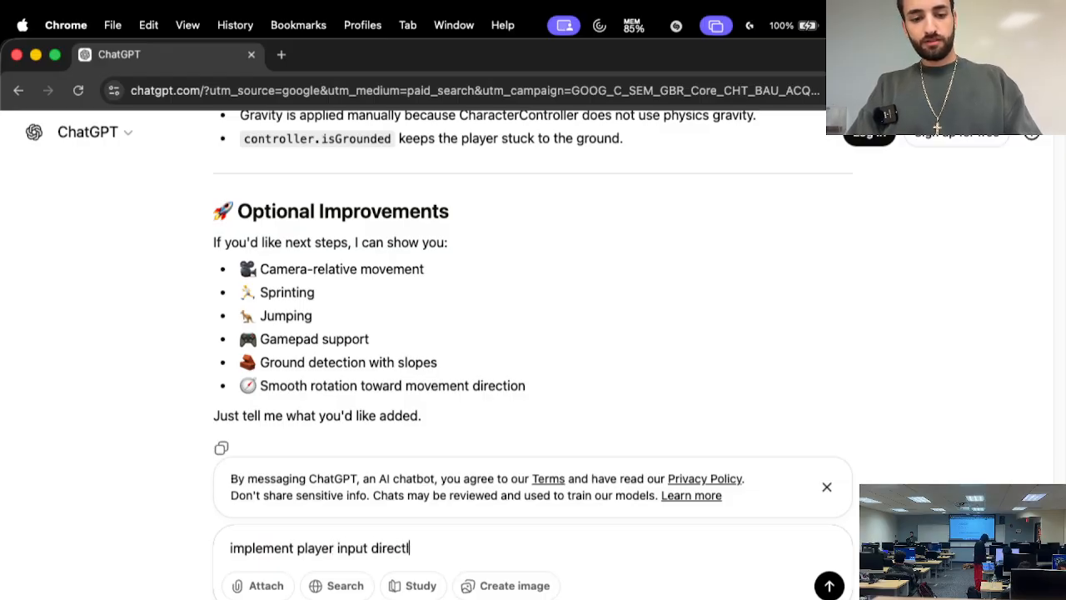
type("yon")
key("BackSpace")
key("BackSpace")
key("BackSpace")
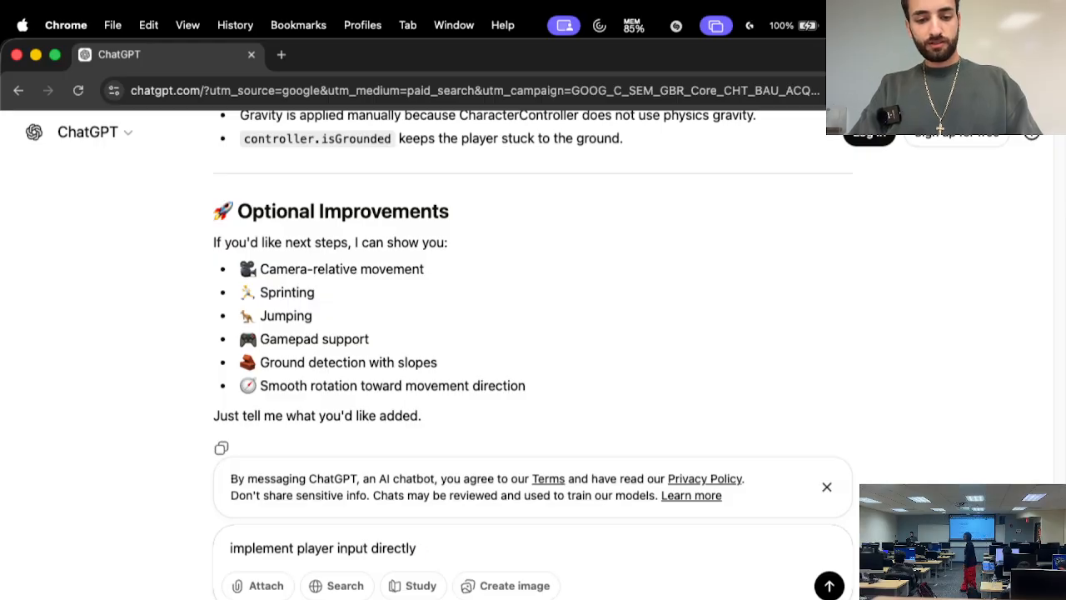
type("in the player controller")
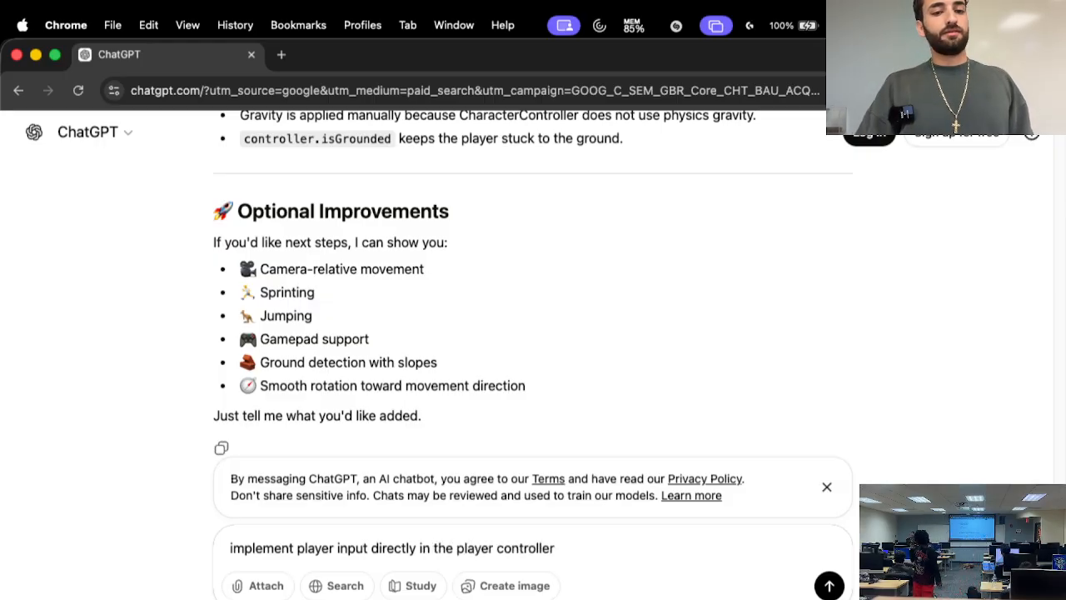
key("Return")
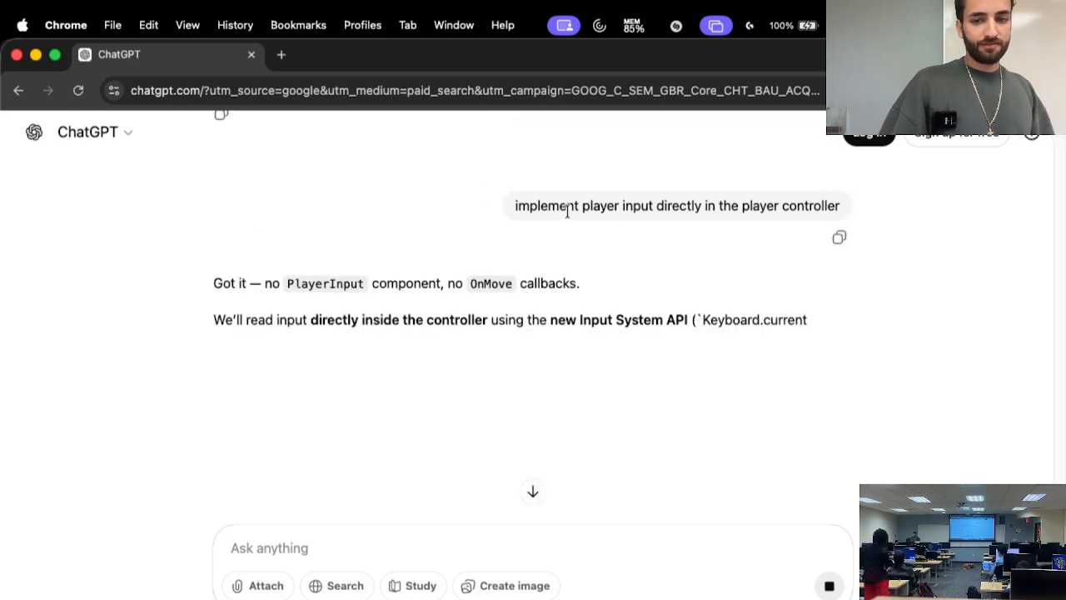
- Highlight the follow-up prompt and read through the Direct Input Handling answer, including its requirements, HandleMovement and GetMovementInput code
triple_click(568, 211)
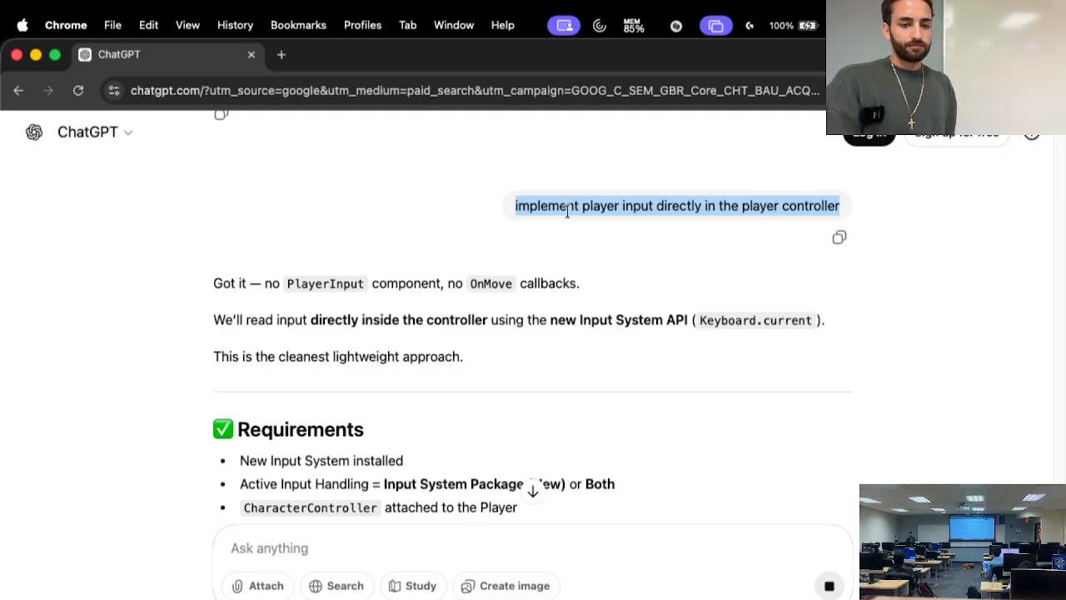
scroll(502, 338, "down", 3)
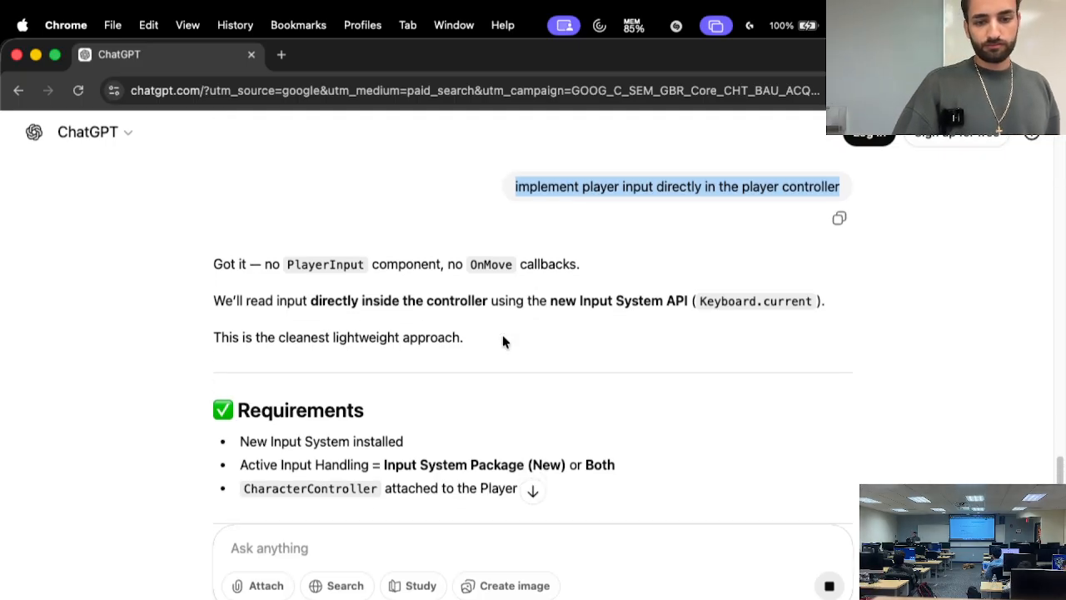
scroll(502, 337, "down", 10)
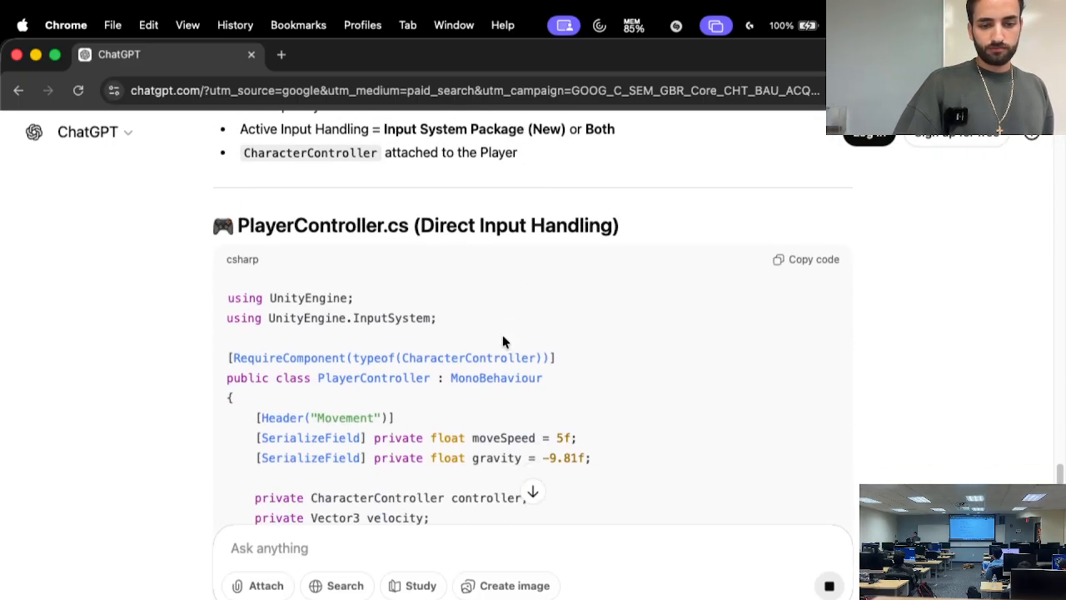
scroll(503, 337, "down", 10)
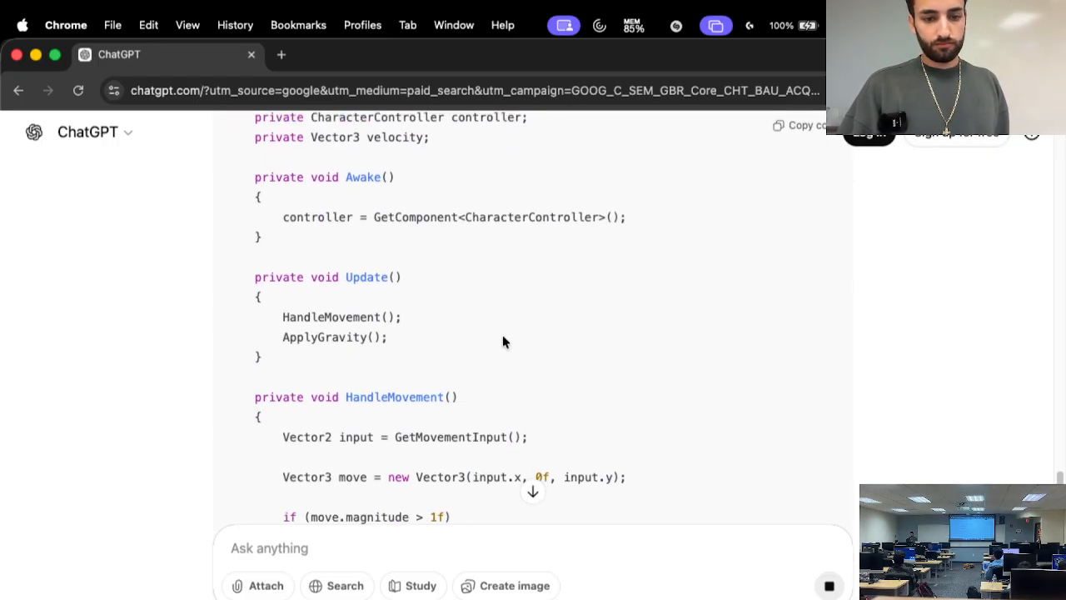
scroll(502, 337, "down", 6)
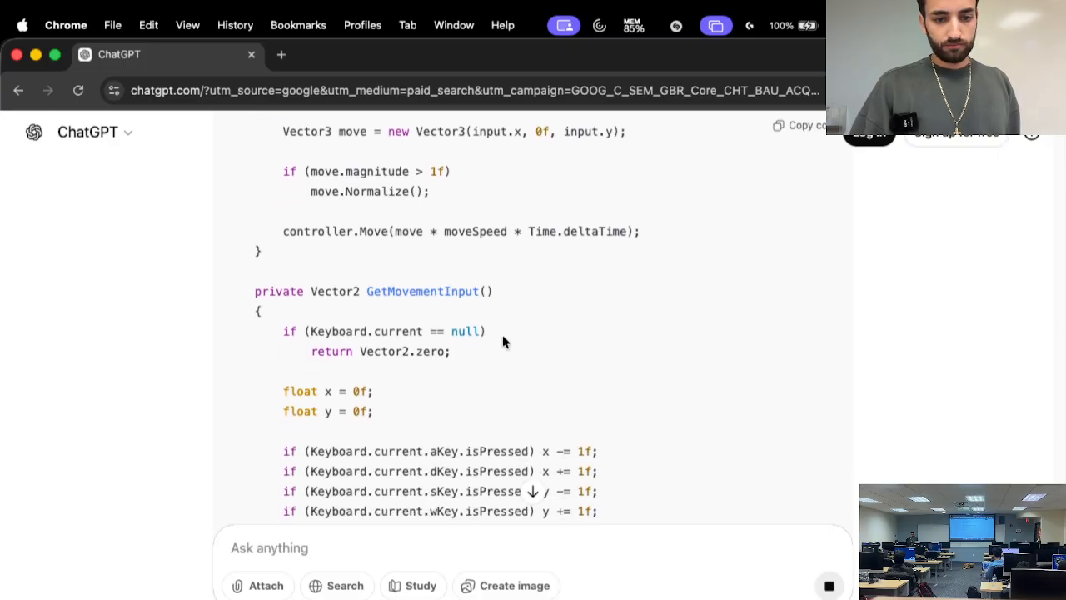
scroll(502, 337, "down", 2)
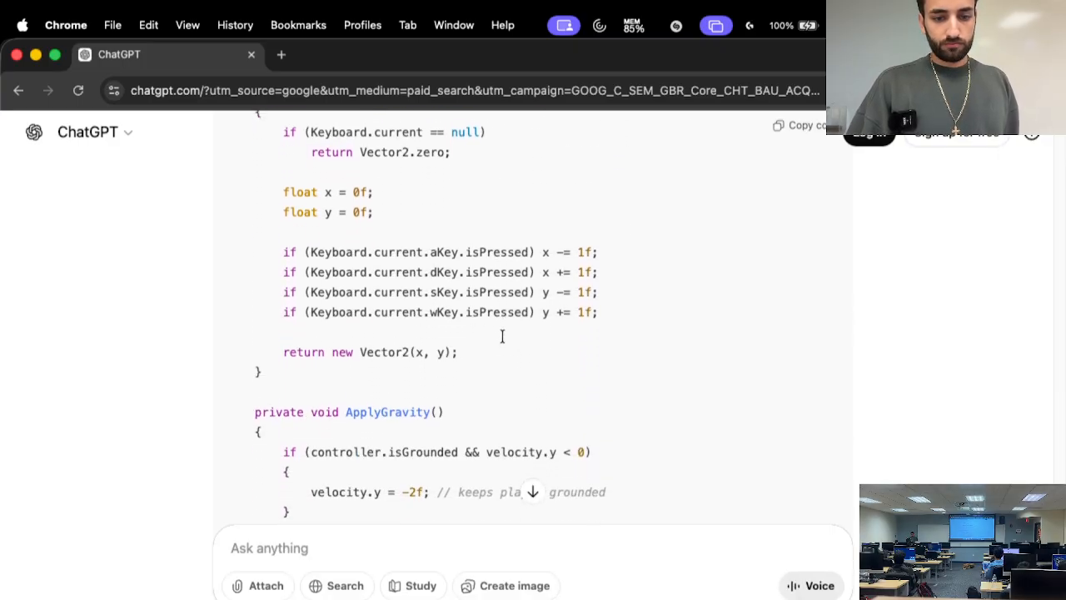
scroll(498, 328, "up", 20)
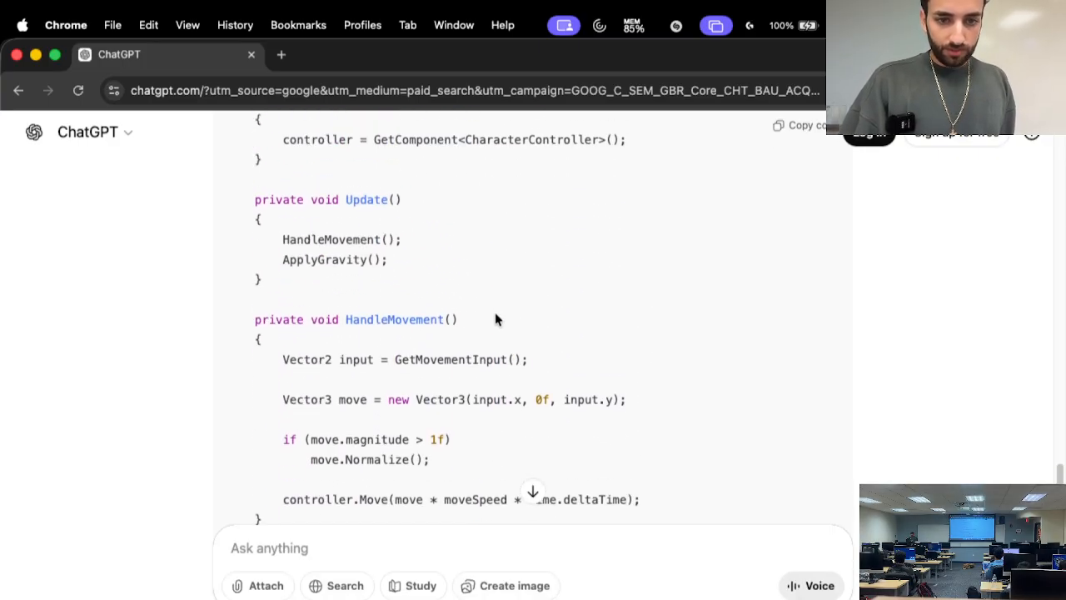
scroll(496, 319, "down", 2)
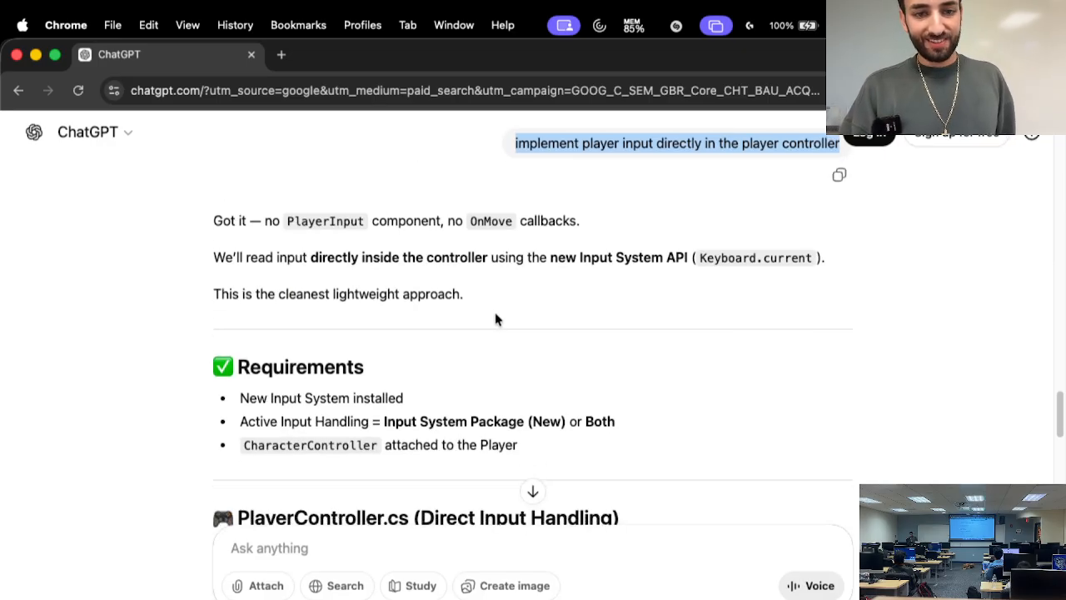
- Send ChatGPT the follow-up prompt "use the new input system"
left_click(344, 537)
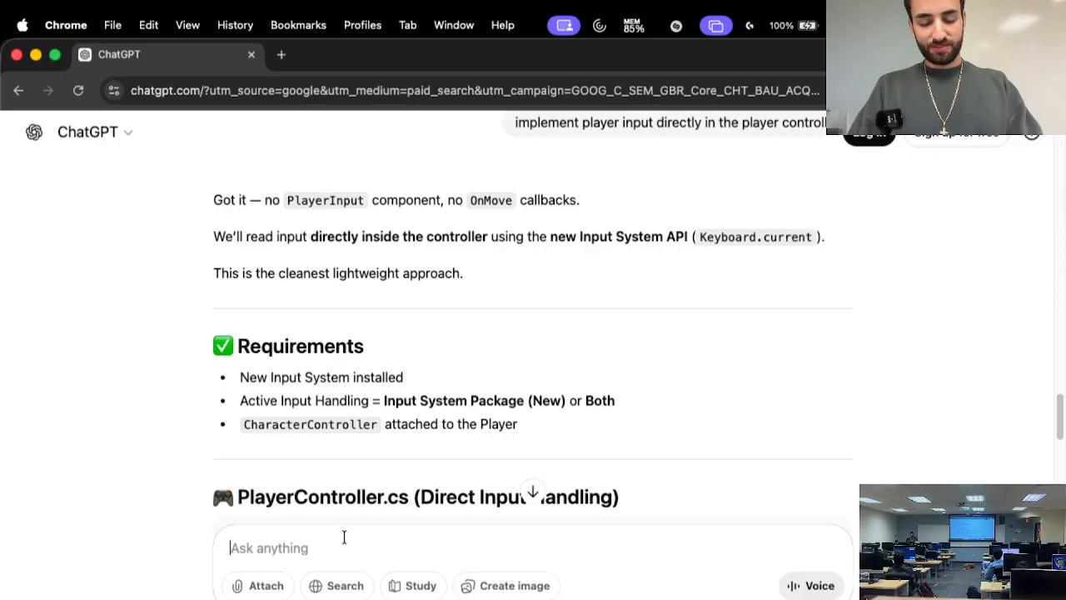
type("use the new input system")
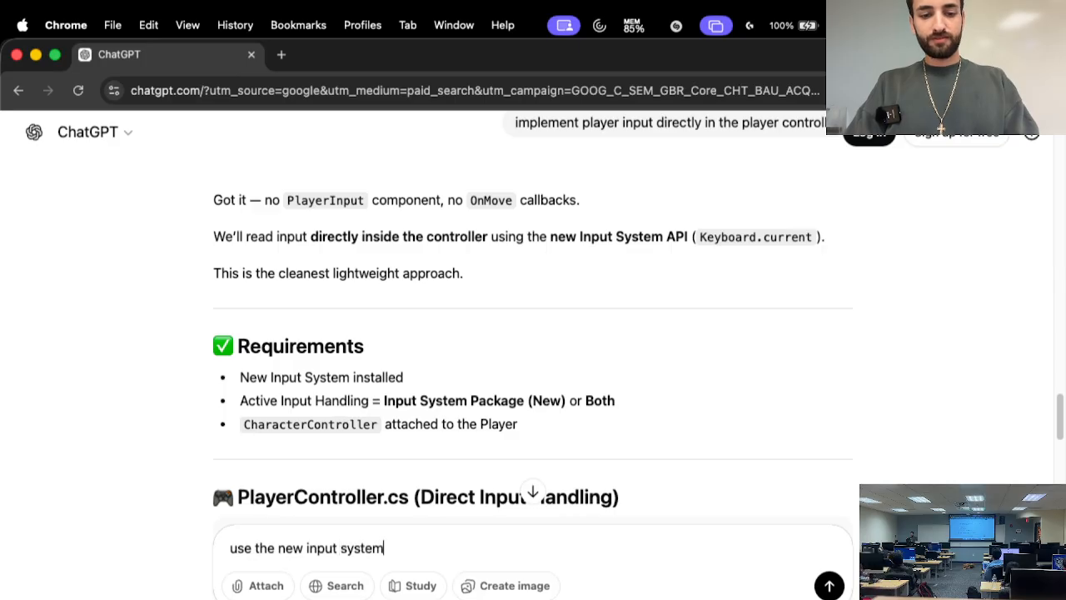
key("Return")
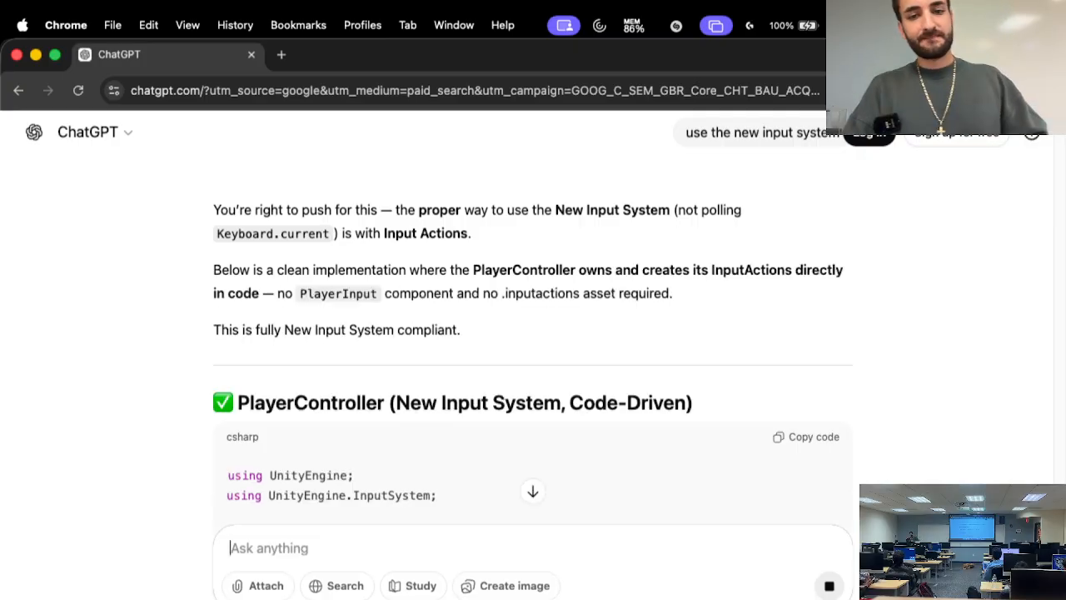
- Examine the code-driven New Input System PlayerController script, from its fields and the Move action in Awake to OnEnable, OnDisable and Update
scroll(374, 407, "down", 5)
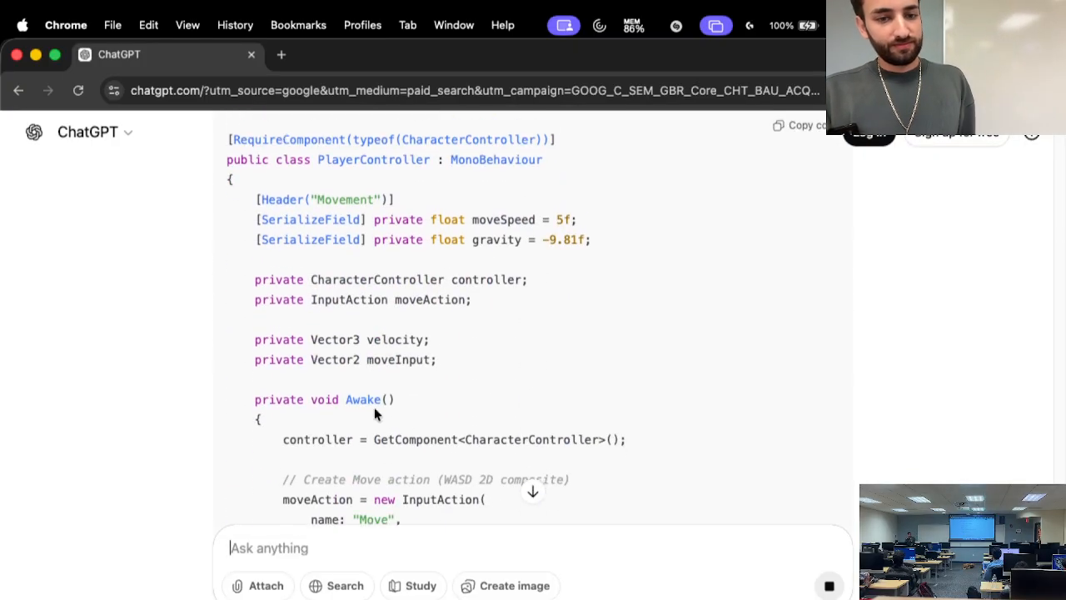
scroll(374, 408, "up", 1)
scroll(374, 409, "up", 2)
scroll(374, 409, "down", 1)
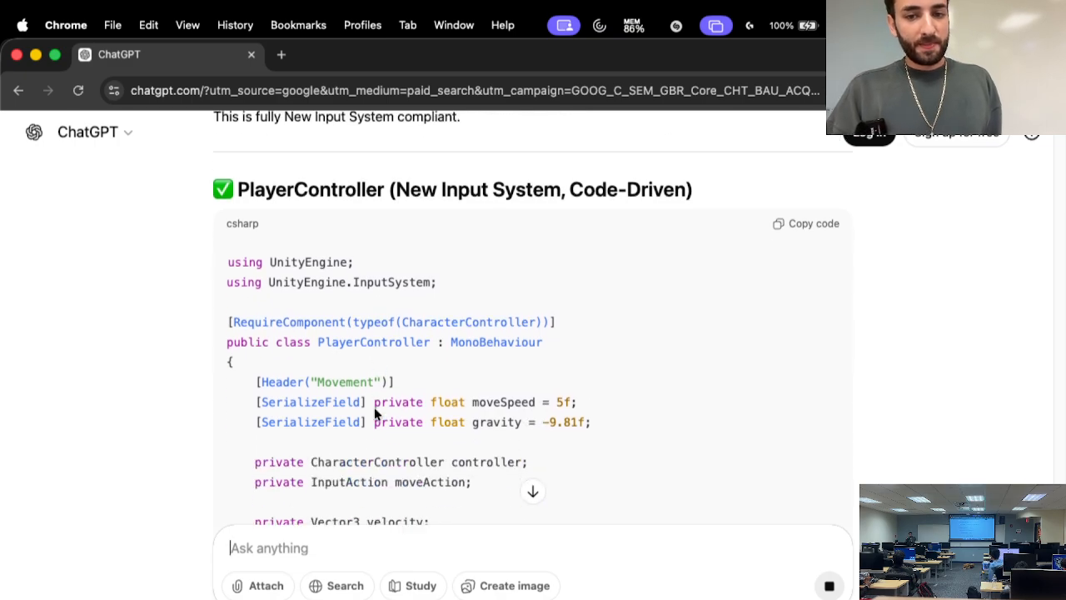
scroll(678, 209, "down", 5)
scroll(678, 211, "down", 4)
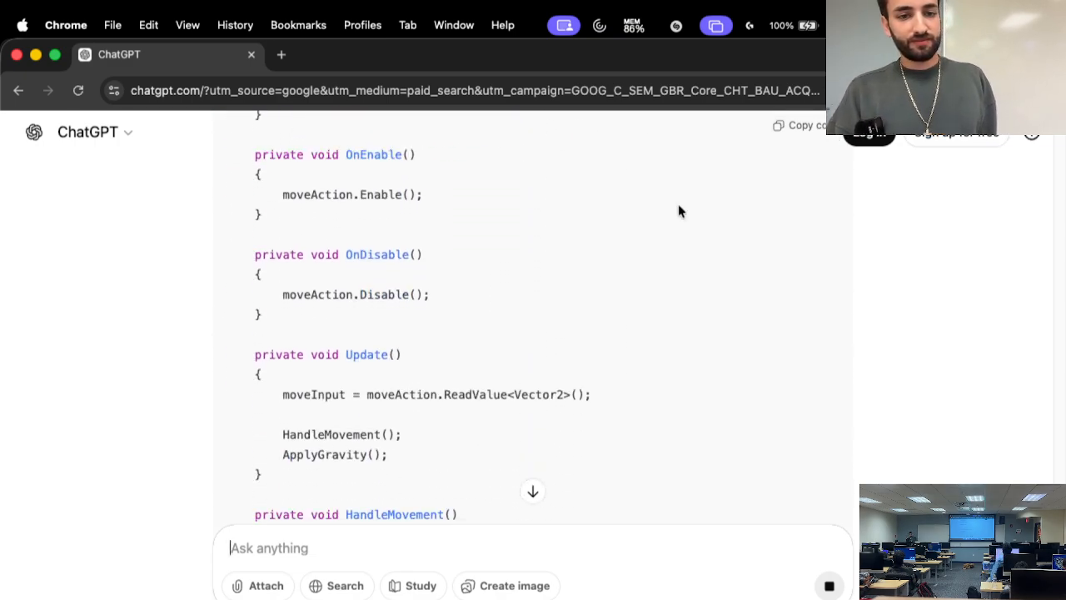
scroll(678, 211, "up", 3)
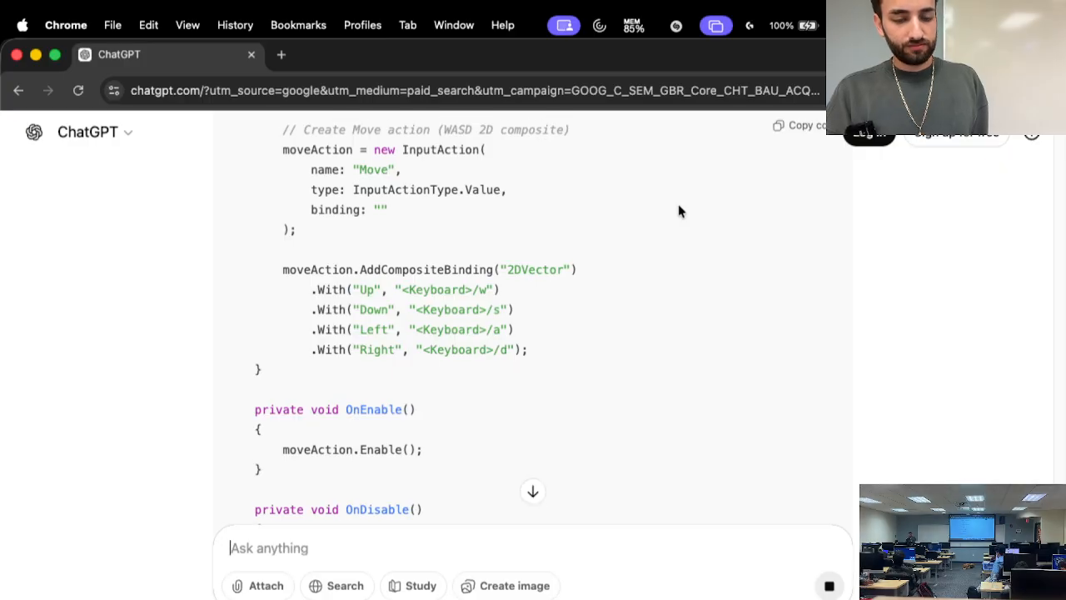
scroll(678, 211, "up", 2)
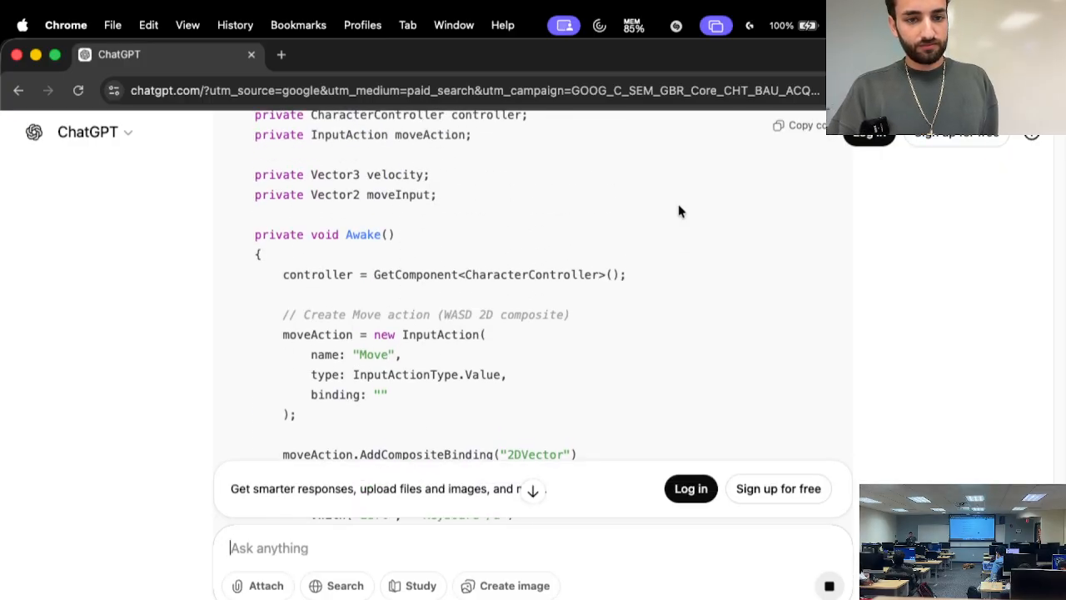
scroll(678, 211, "up", 1)
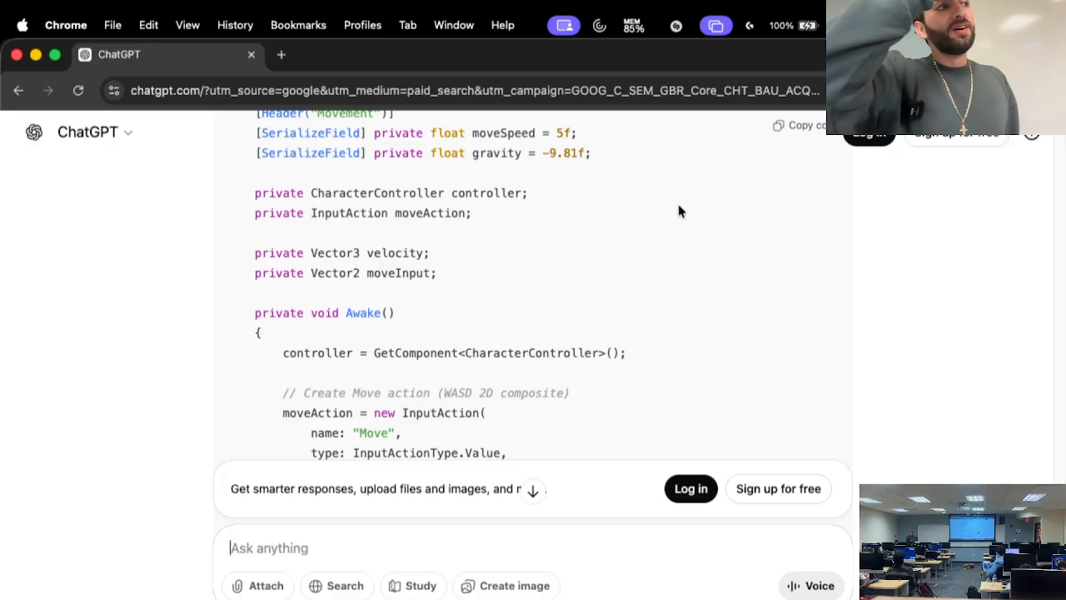
scroll(679, 209, "up", 2)
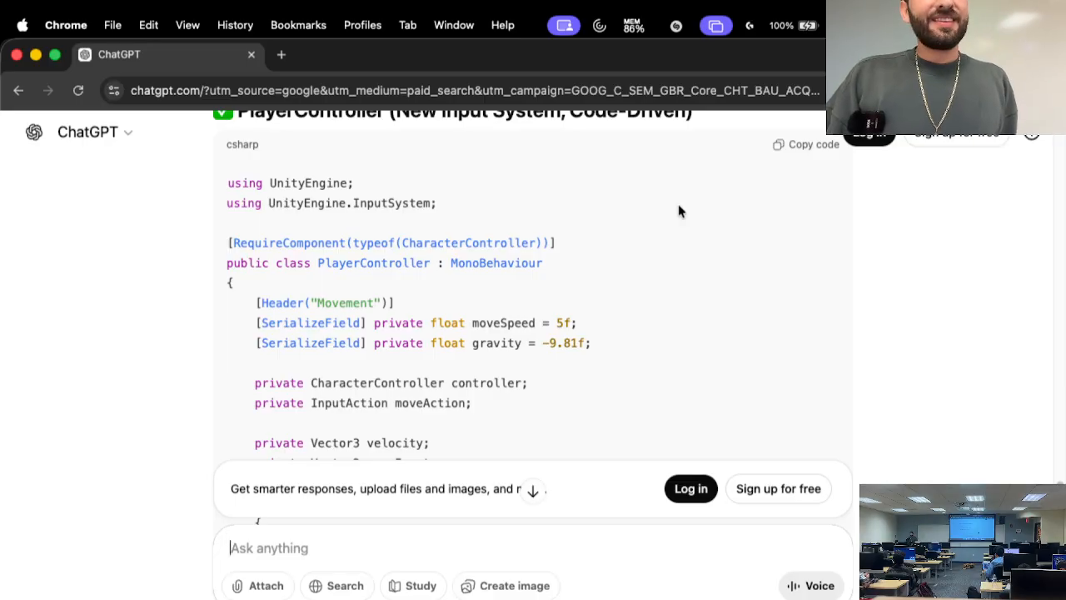
- Check the WASD composite bindings and copy the complete code-driven New Input System PlayerController script
scroll(678, 211, "down", 5)
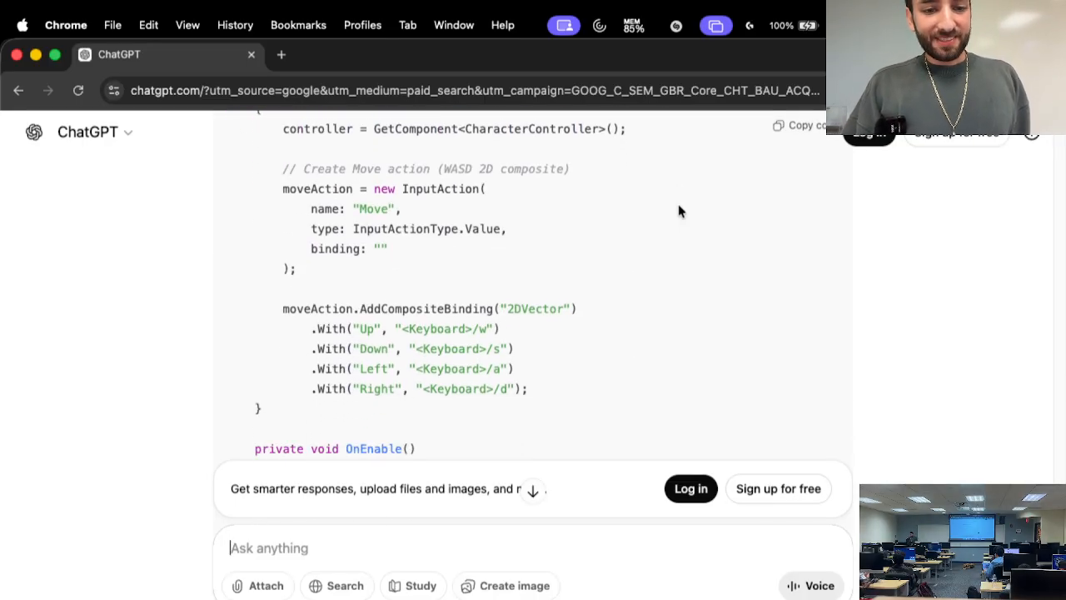
scroll(678, 211, "down", 1)
scroll(678, 208, "down", 1)
scroll(678, 208, "up", 6)
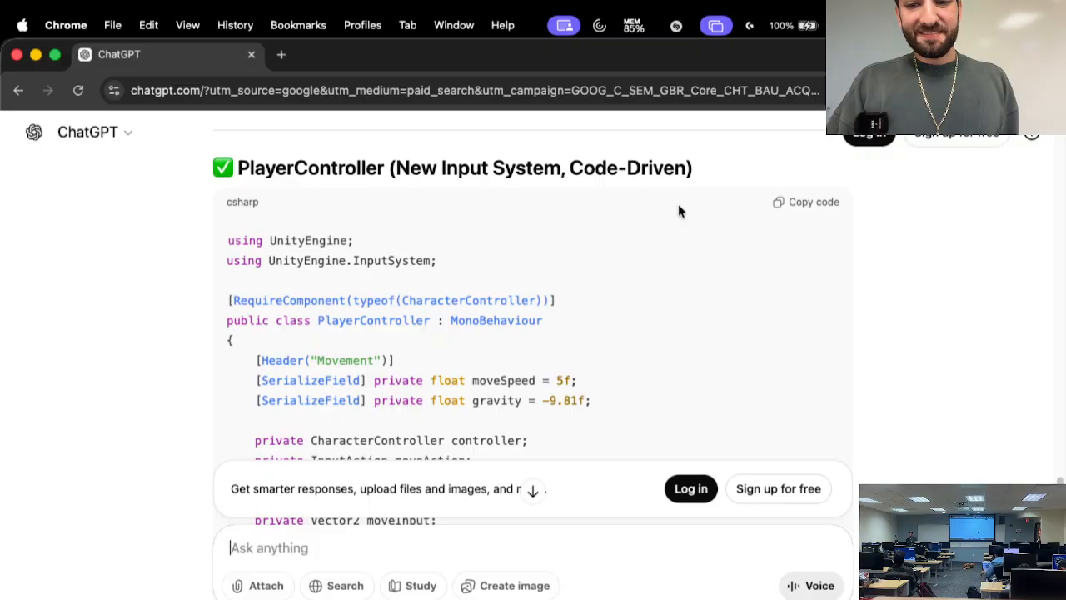
left_click(829, 240)
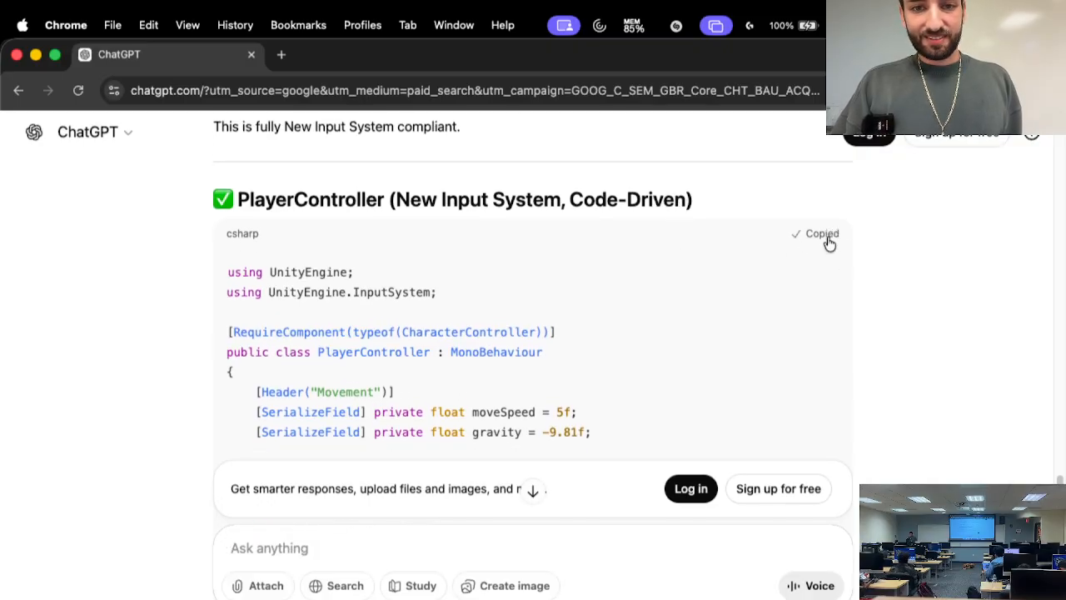
- Switch to Rider and declare a public InputActionReference field named moveAction below the gravity field in PlayerController.cs
key("super+Tab")
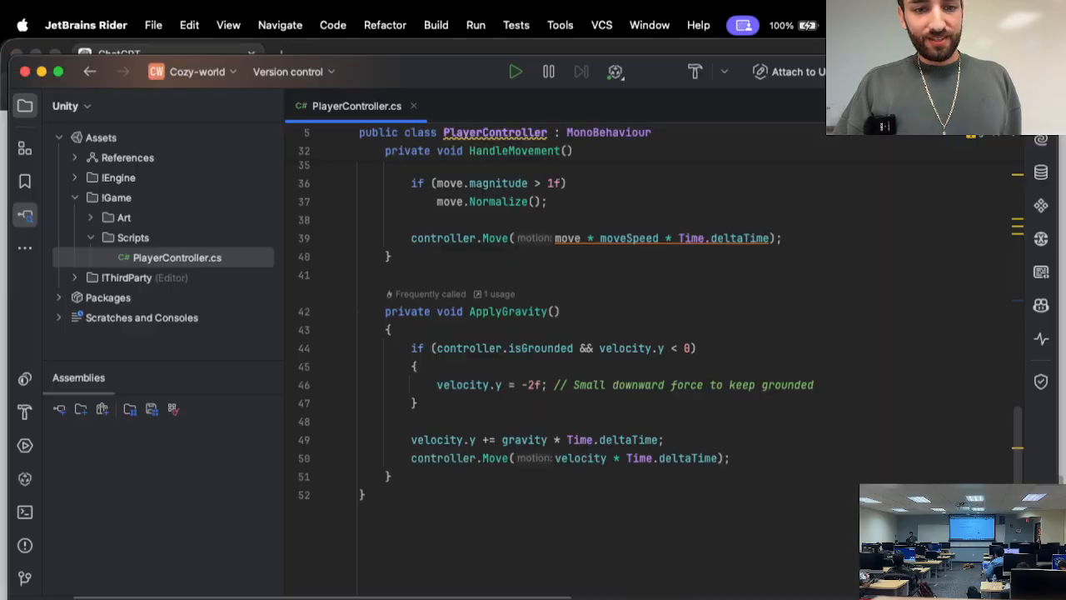
scroll(436, 323, "up", 8)
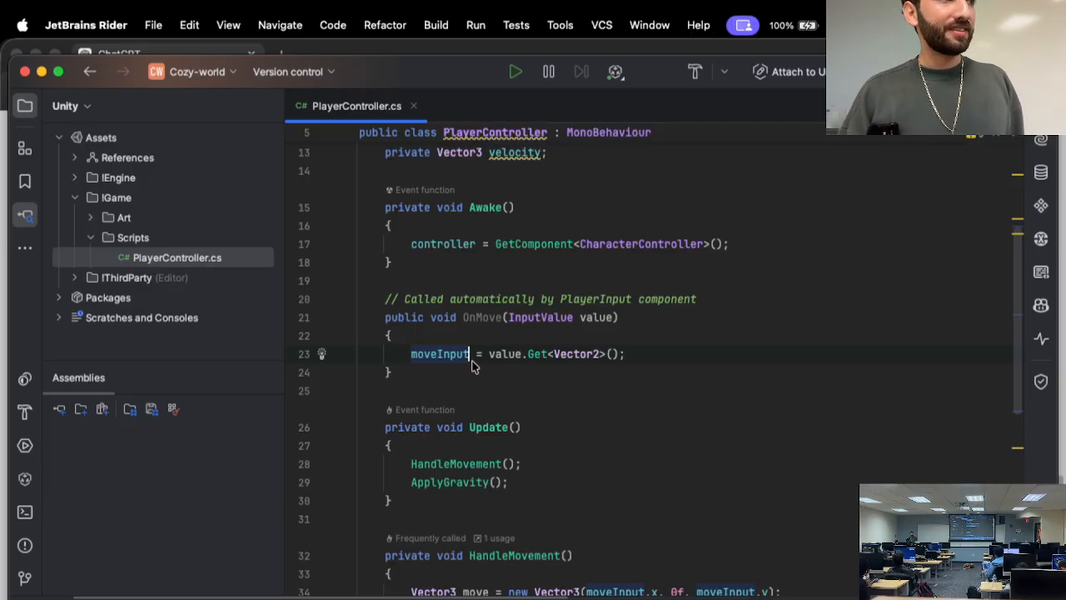
scroll(471, 366, "up", 5)
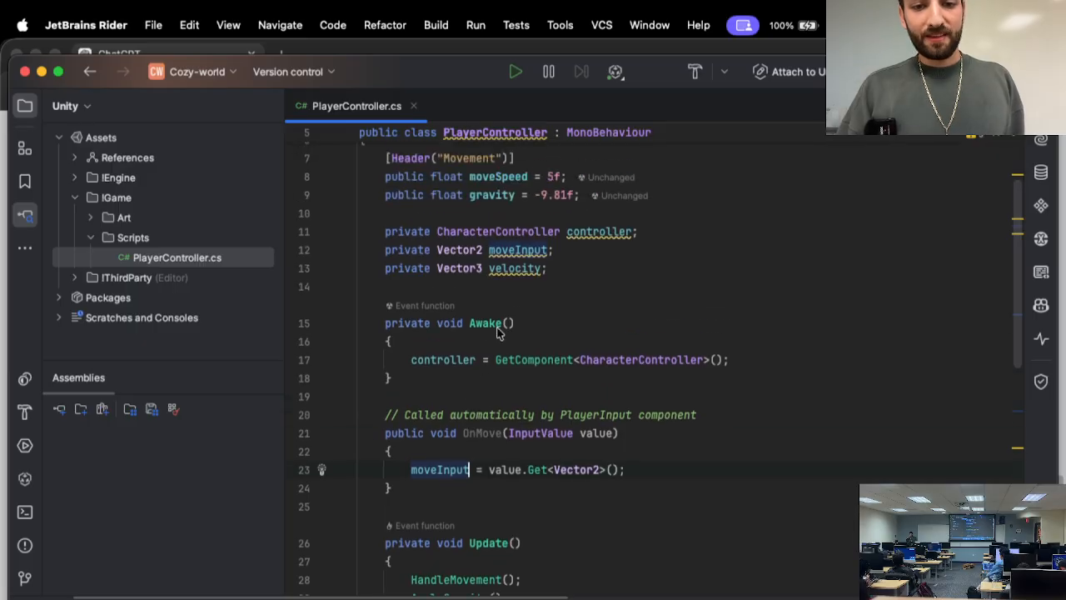
left_click(570, 266)
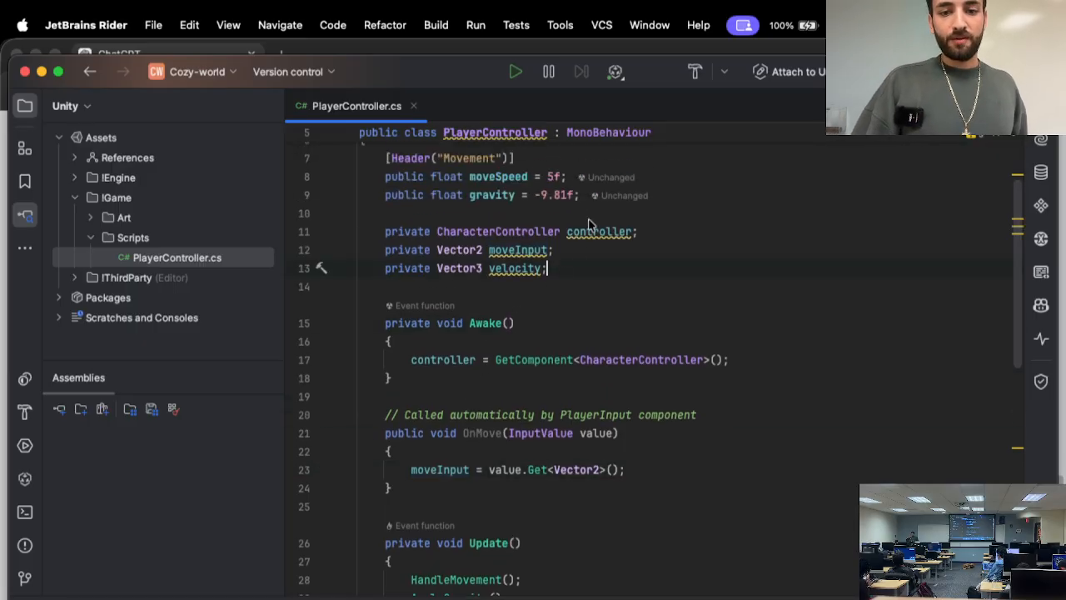
key("Return")
key("Up")
key("Return")
type("pu")
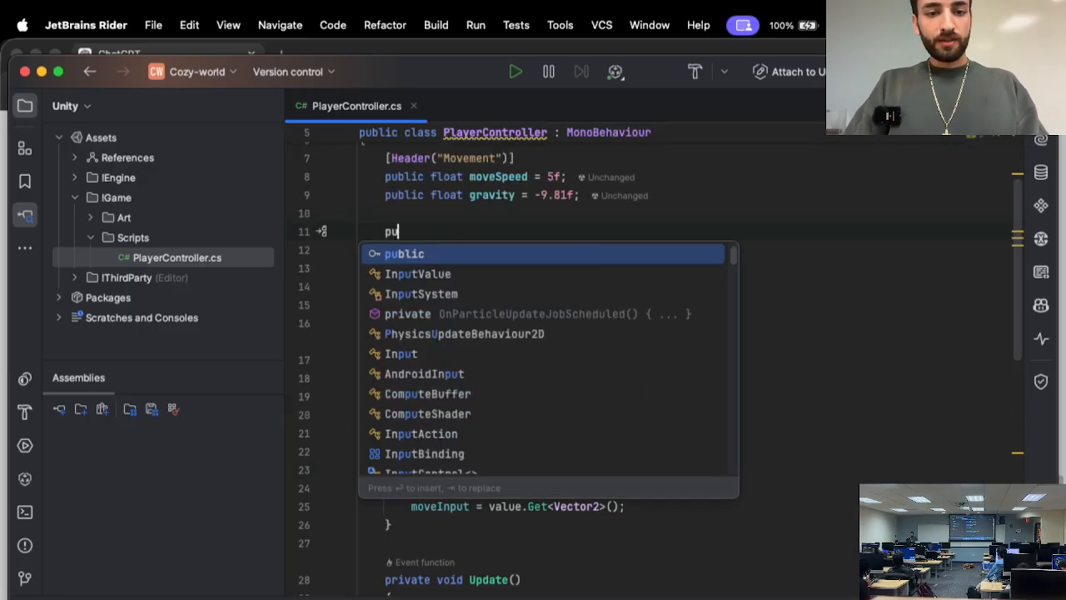
type("blic Input")
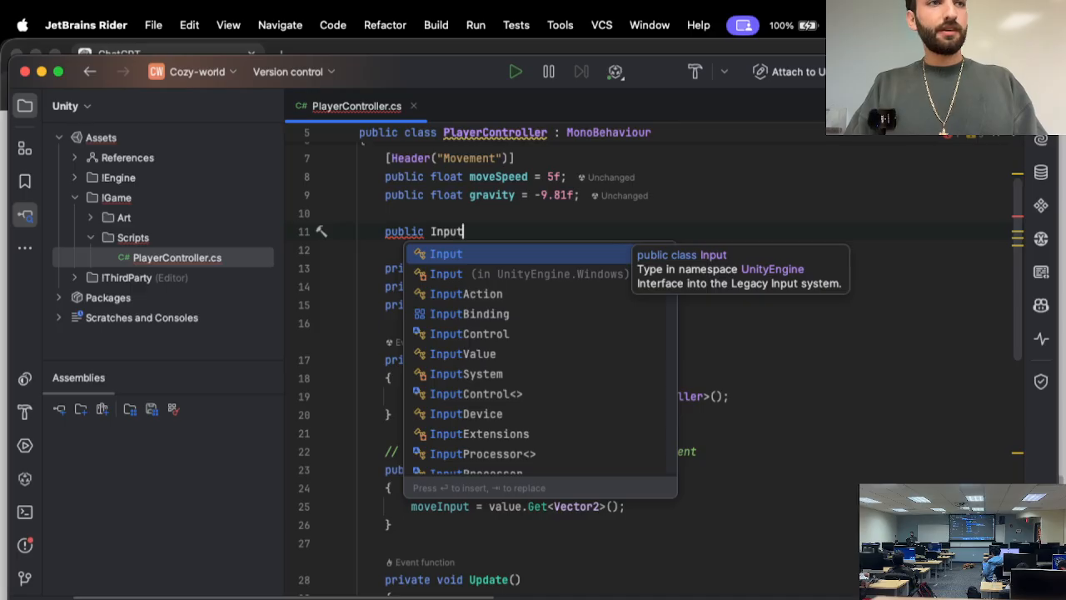
type("Re")
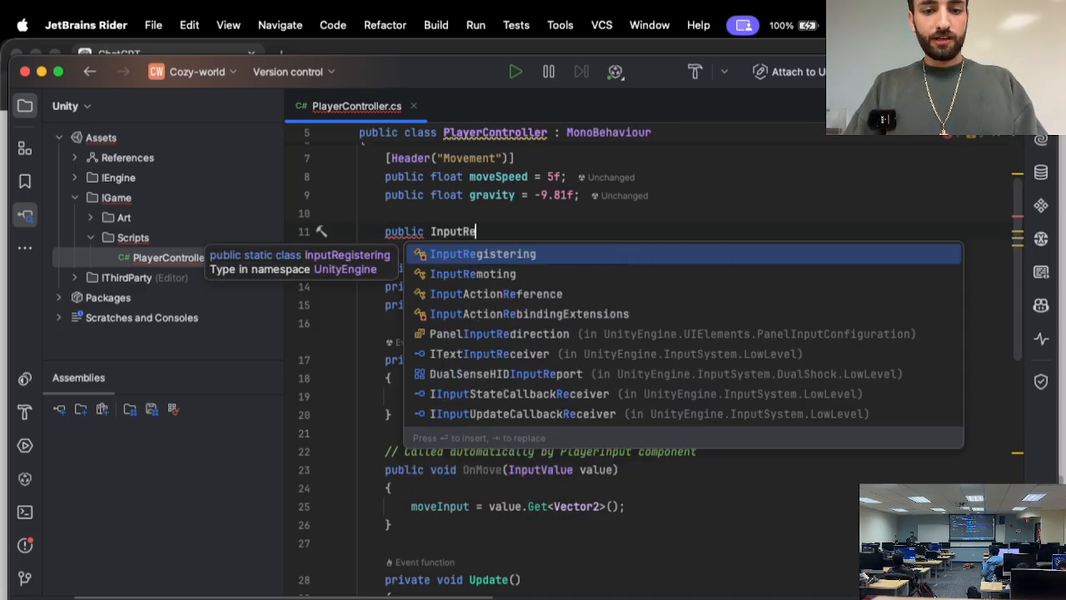
key("Down")
key("Down")
key("Return")
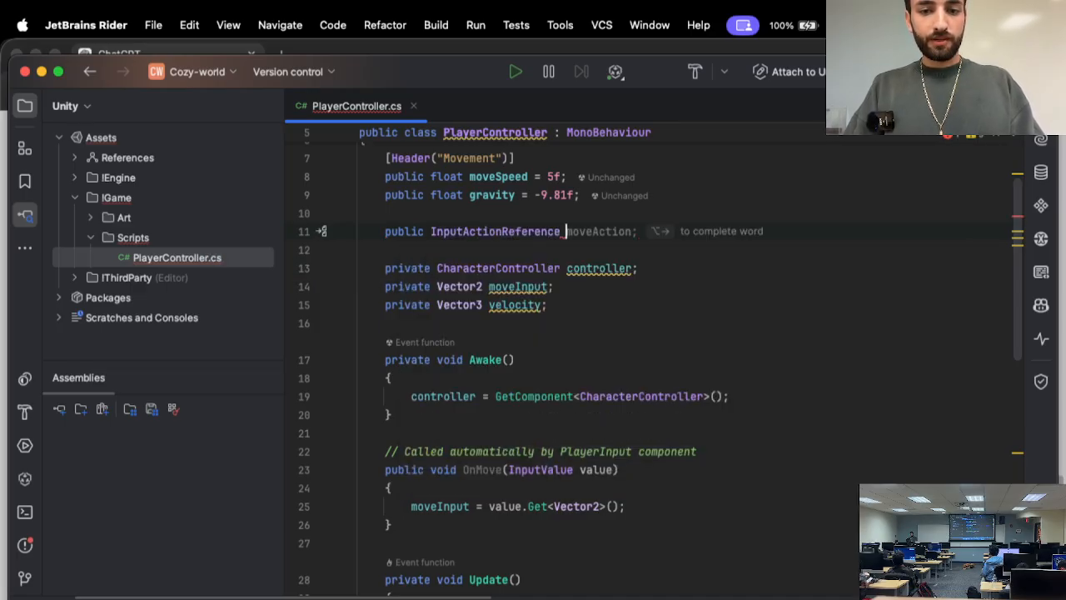
key("Tab")
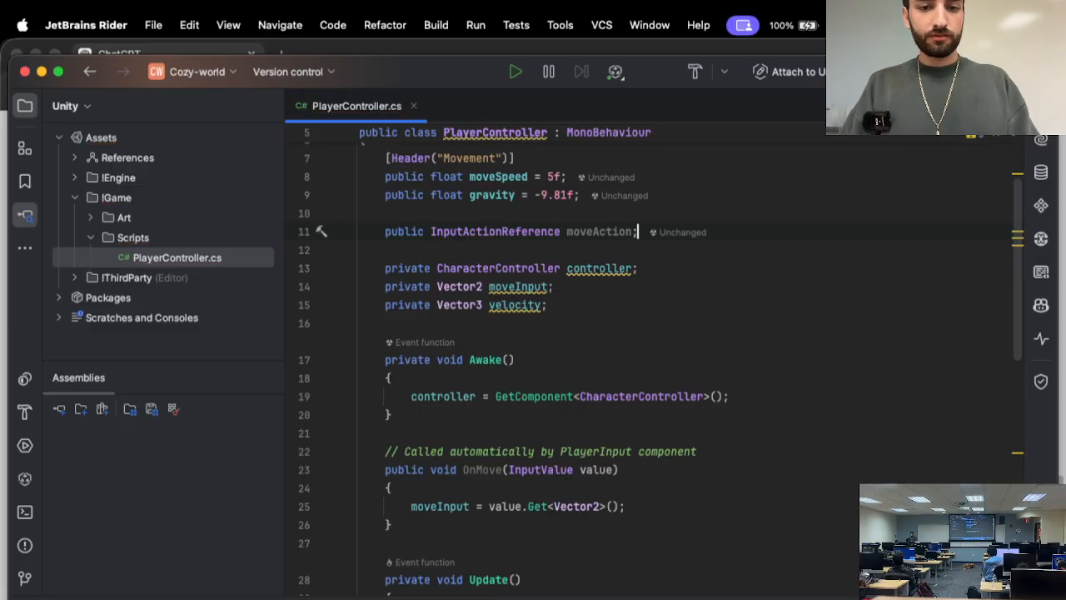
triple_click(585, 233)
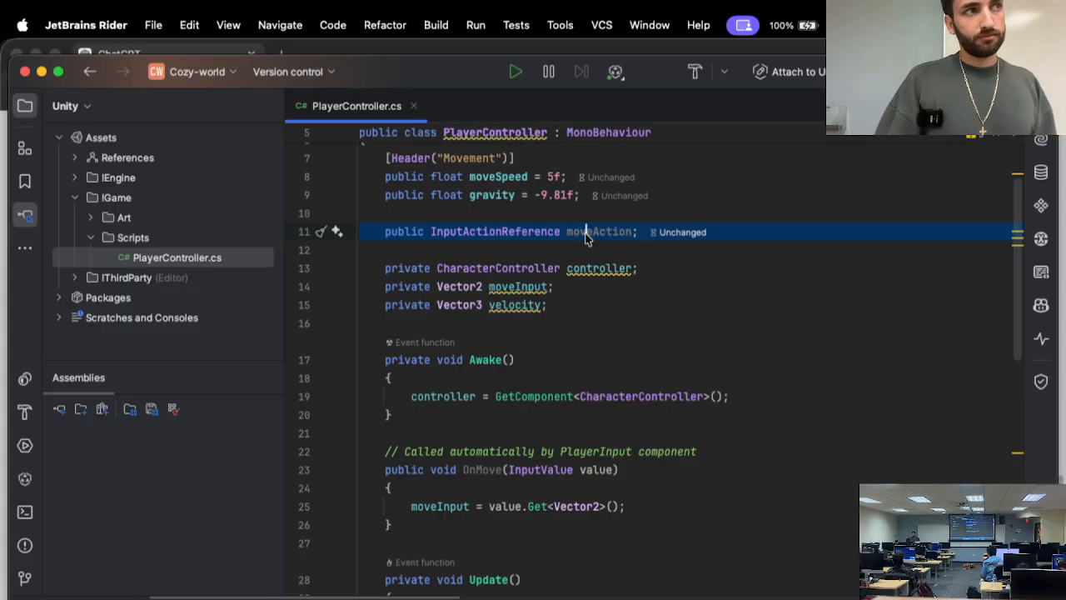
double_click(586, 233)
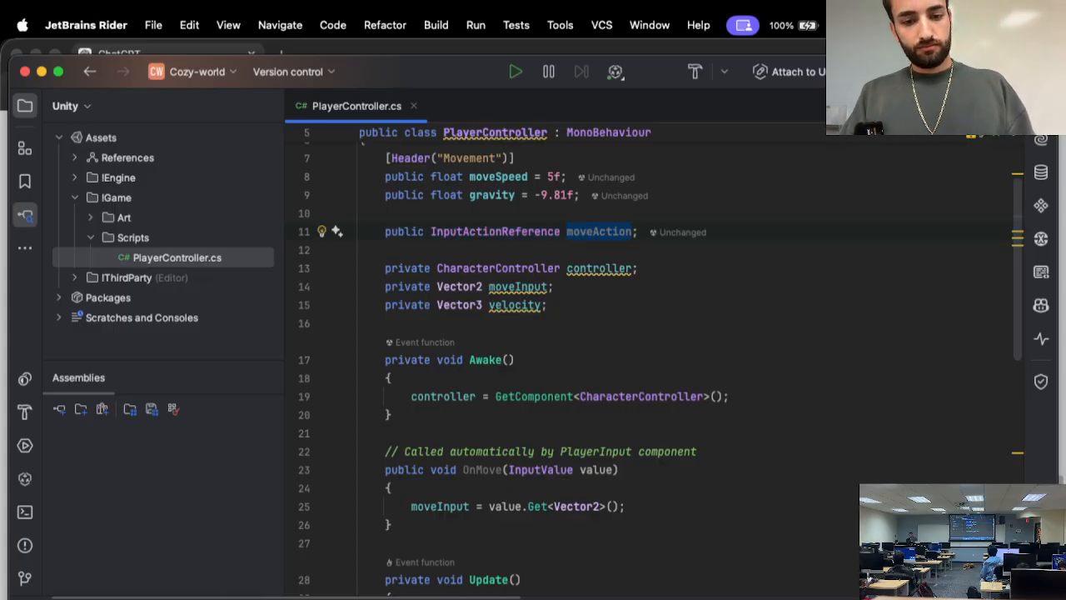
- Add a private void OnEnable method after Awake that calls moveAction.action.Enable()
left_click(471, 416)
key("Return")
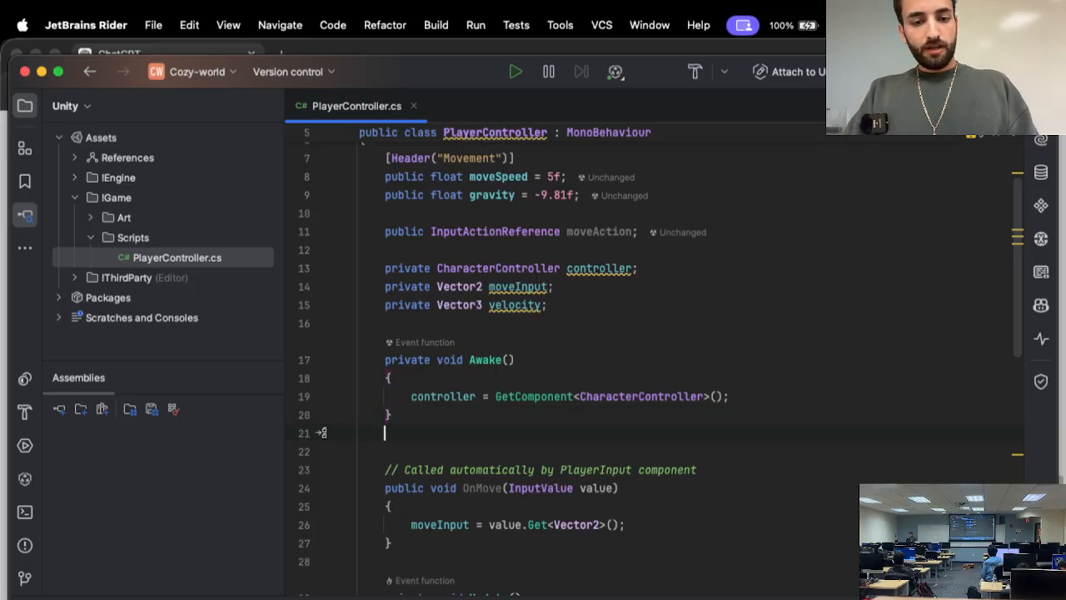
key("Return")
type("vo")
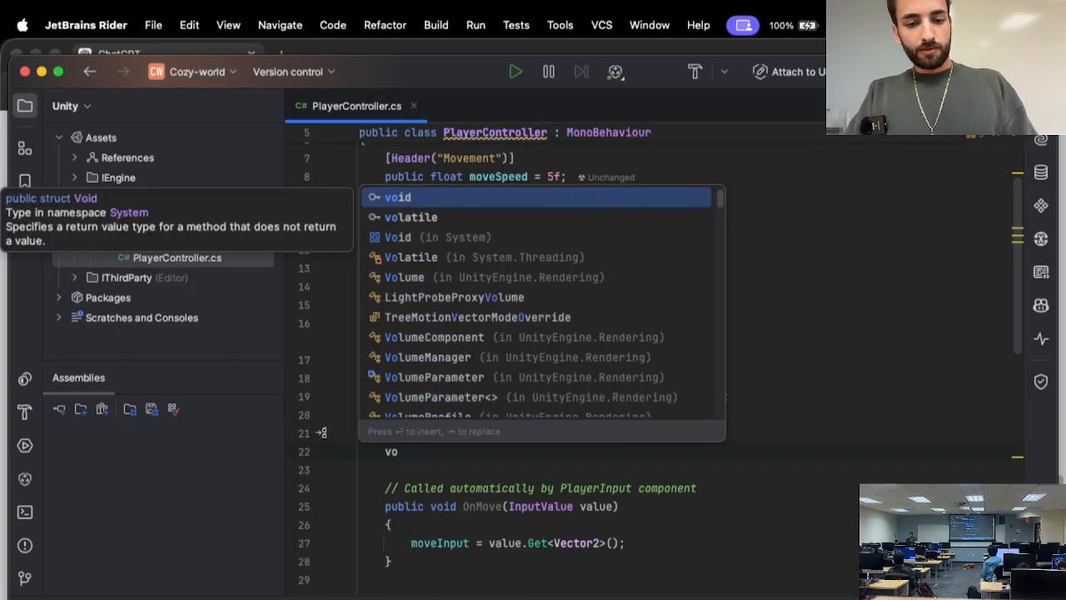
key("BackSpace")
key("BackSpace")
type("pri")
key("Return")
type("void")
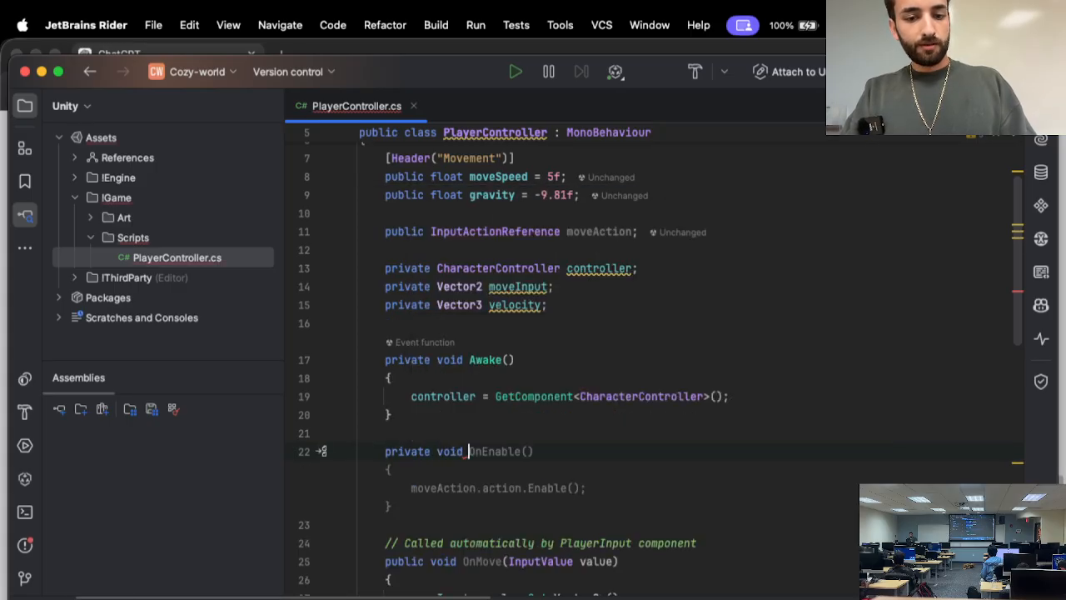
key("Tab")
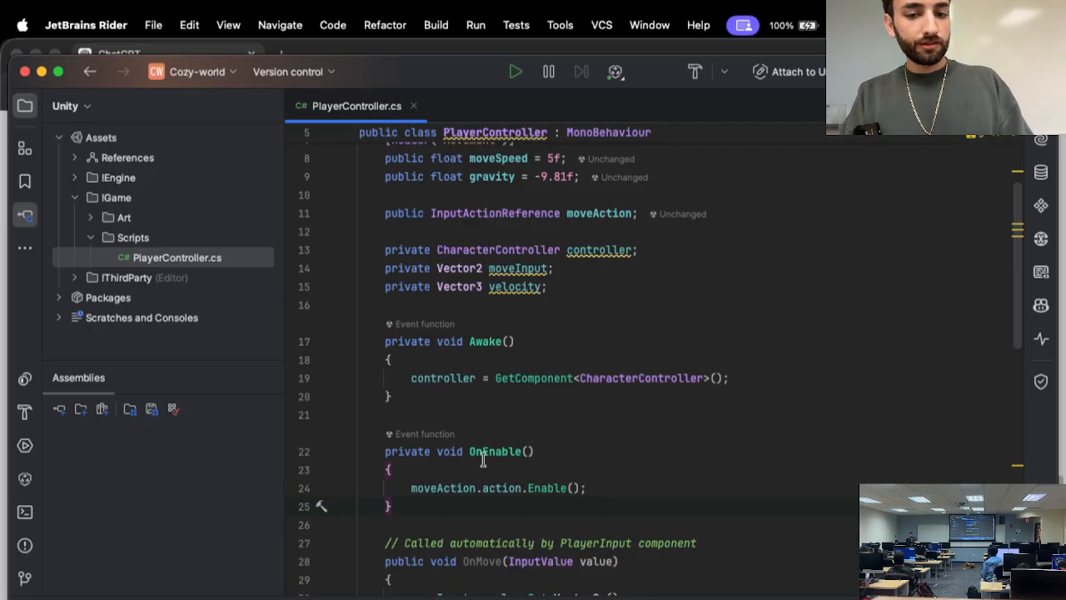
- Subscribe OnMove to moveAction.action.performed inside OnEnable, below the Enable call
scroll(481, 457, "down", 1)
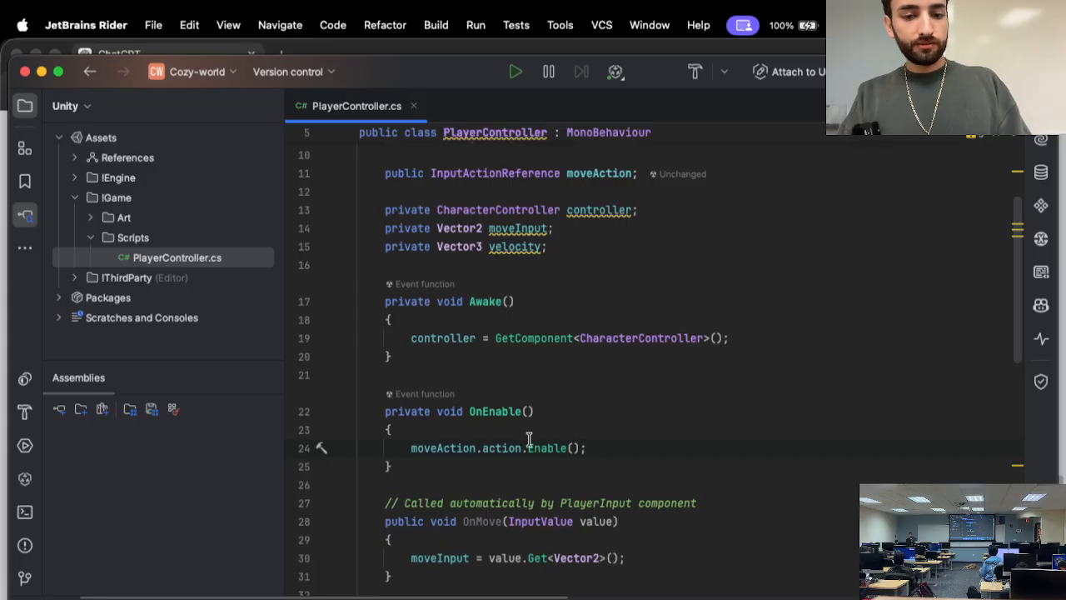
left_click_drag(633, 448, 610, 432)
key("Down")
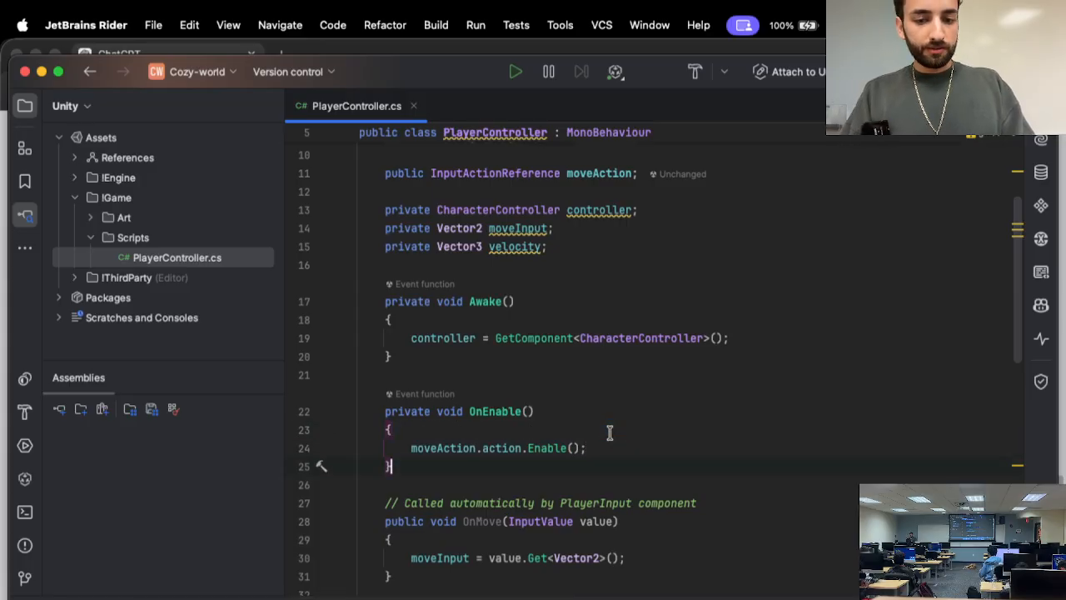
key("Up")
key("Return")
type("move")
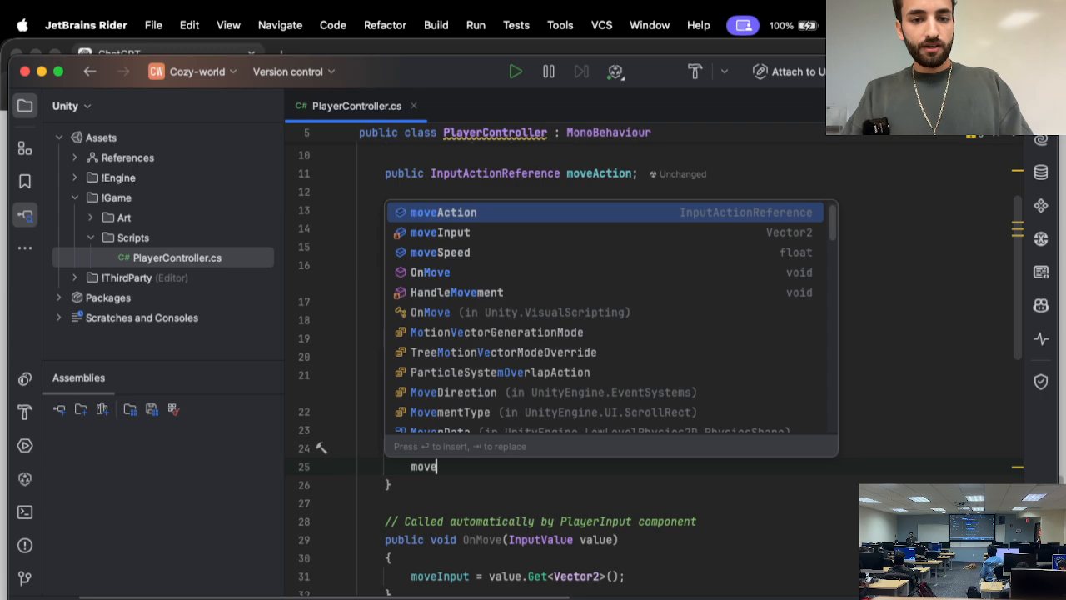
key("Return")
type(".a")
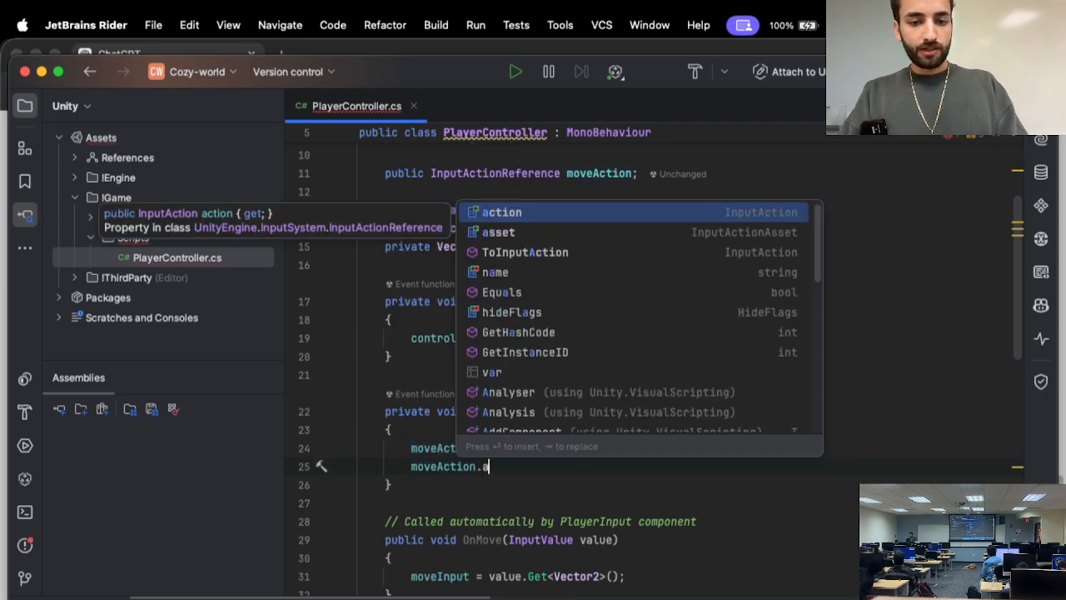
key("Return")
type(".perf")
key("Return")
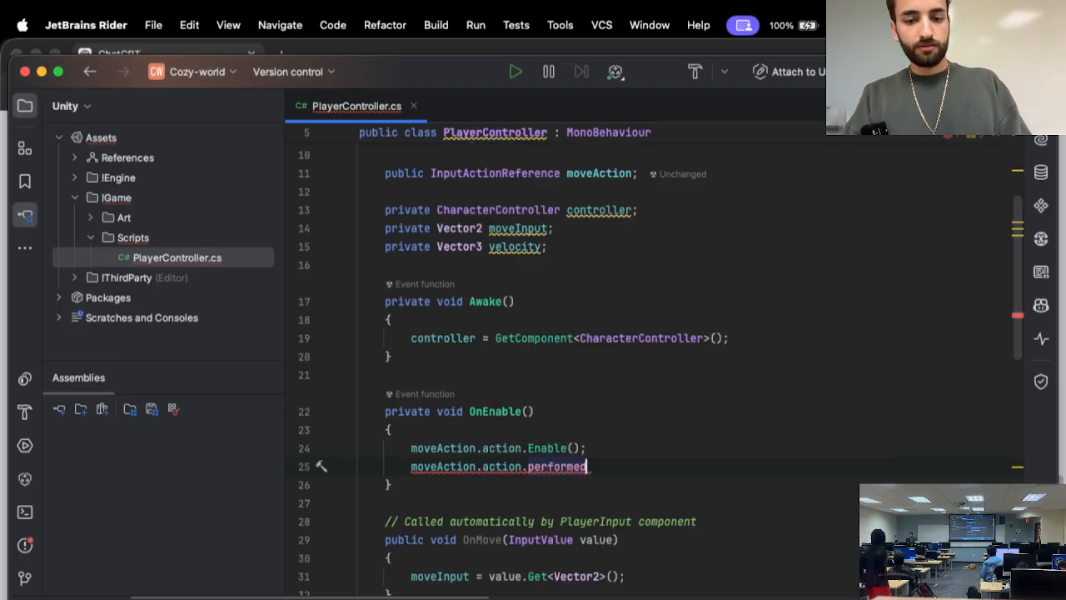
type("+=")
key("Tab")
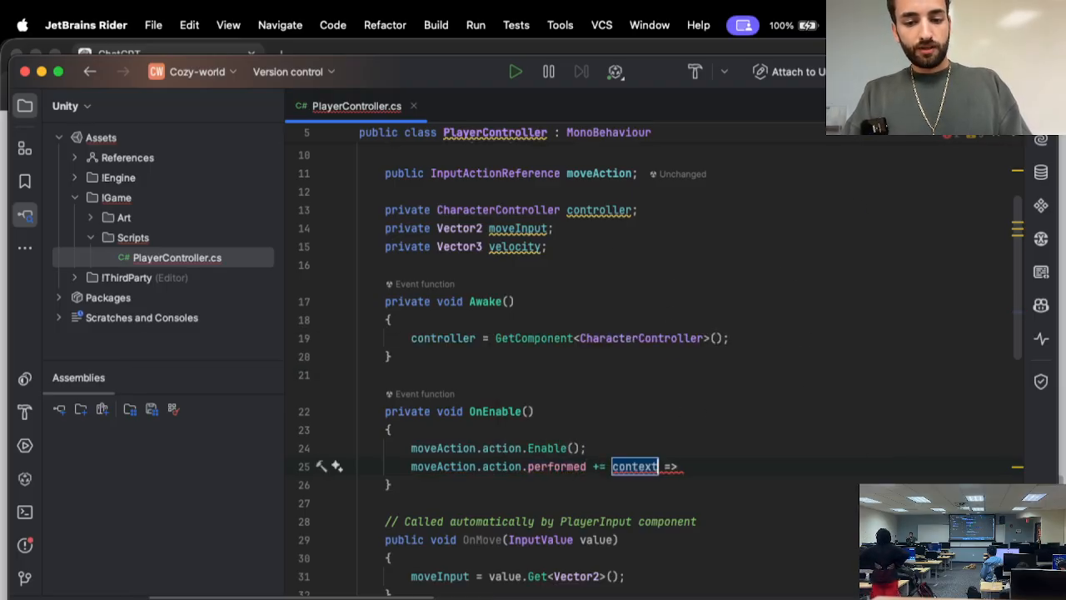
key("super+z")
type("OnM;")
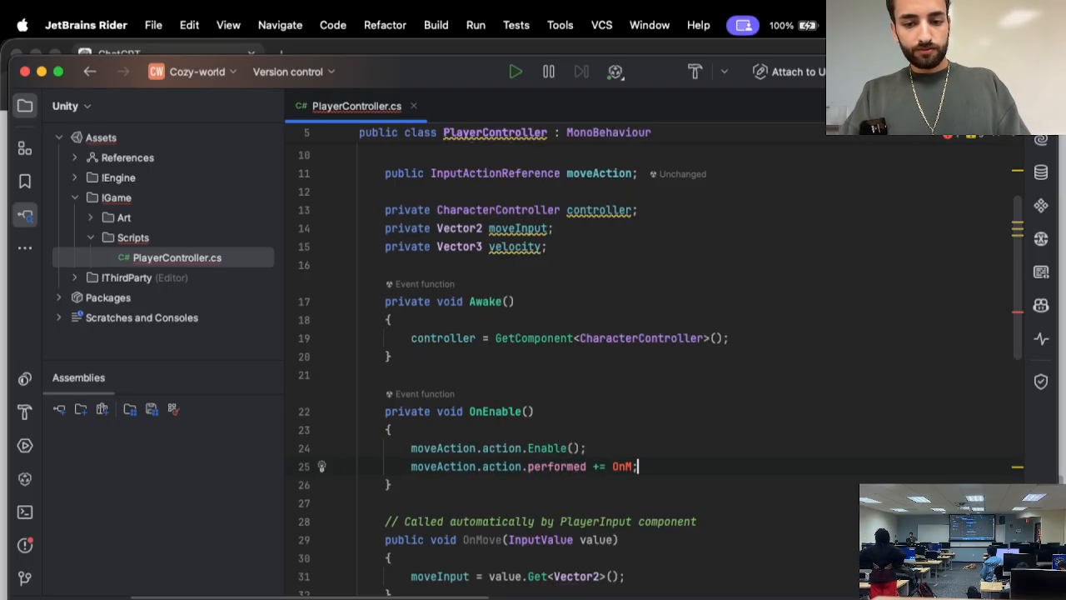
type("ove")
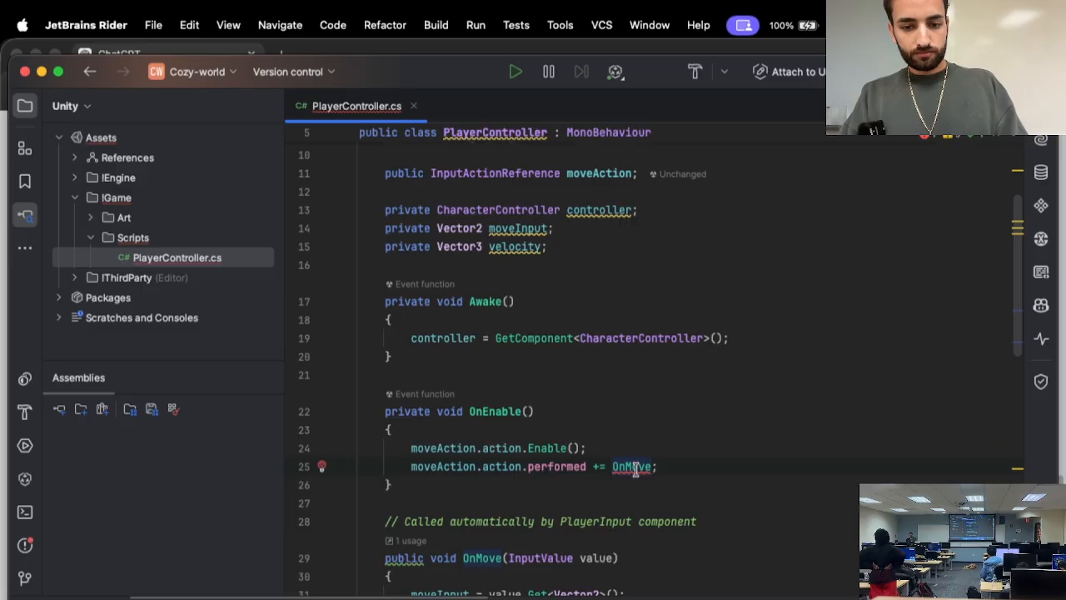
- Change the OnMove parameter type from InputValue to InputAction.CallbackContext
mouse_move(636, 470)
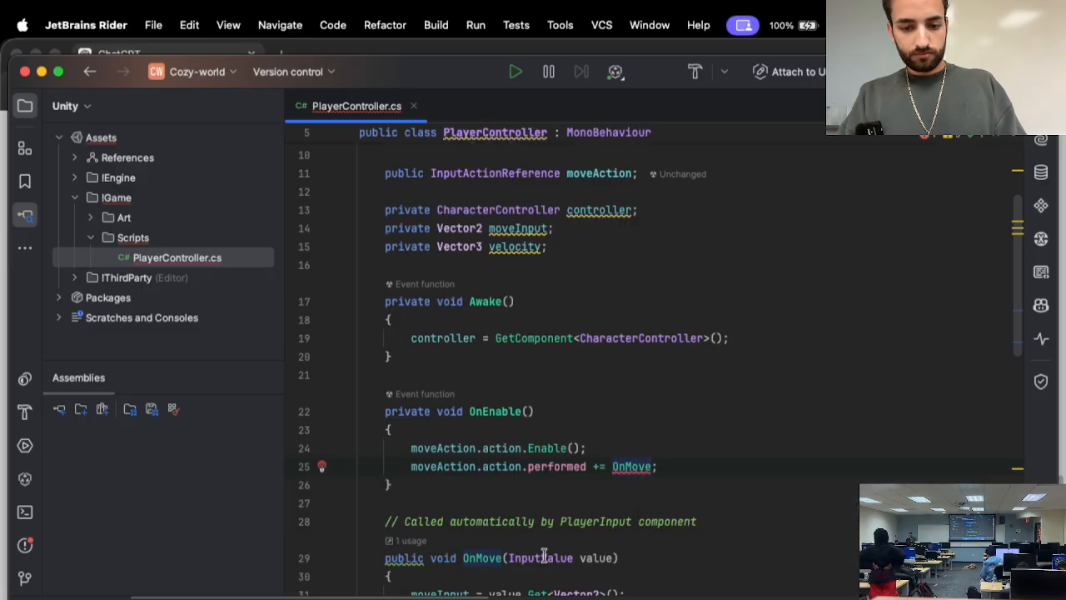
type("Callb")
key("Return")
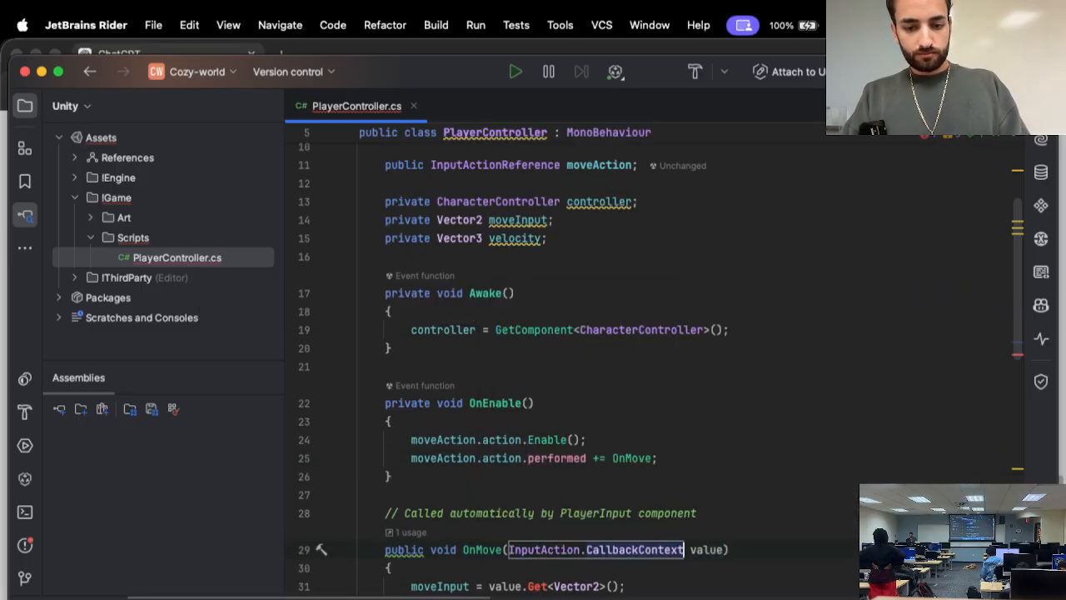
- Remove the Get method name before <Vector2>() in the moveInput assignment in OnMove
scroll(531, 503, "down", 3)
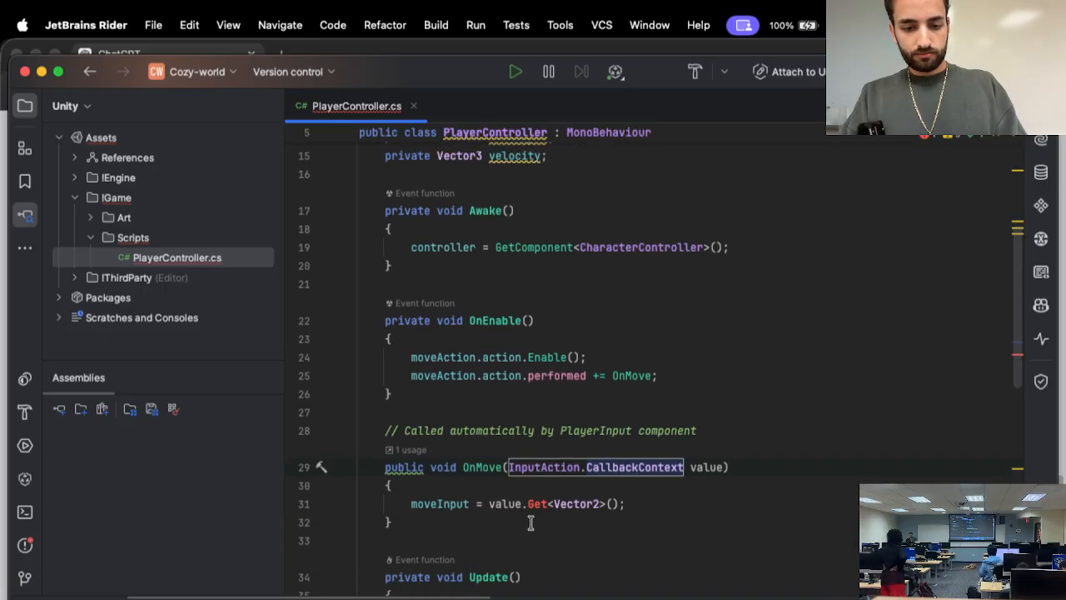
double_click(537, 504)
key("BackSpace")
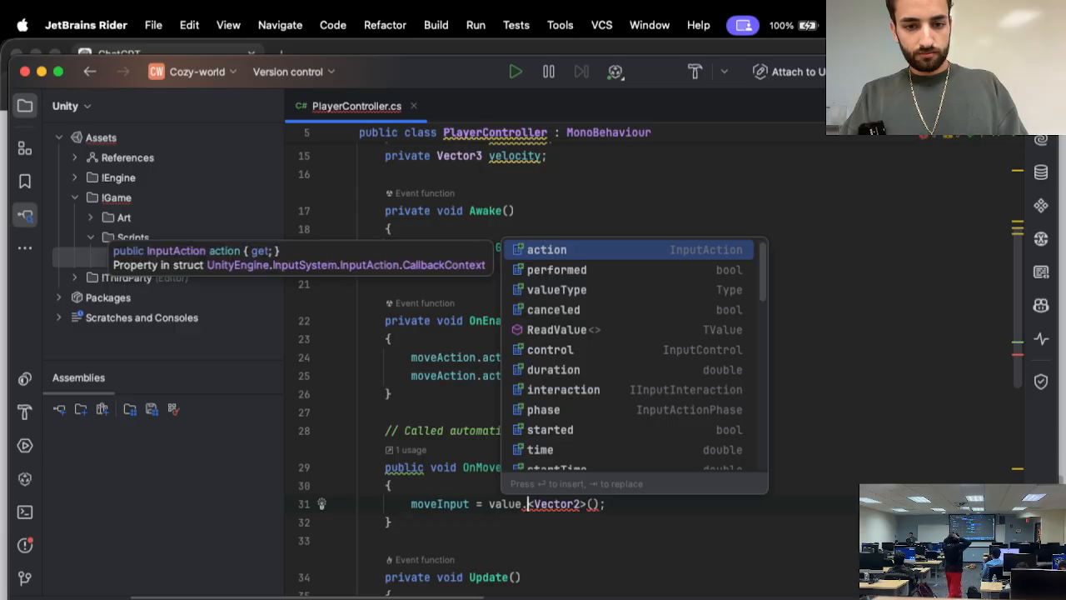
- Try to read the Vector2 input in OnMove with a get method on value.action
key("Return")
type(".get")
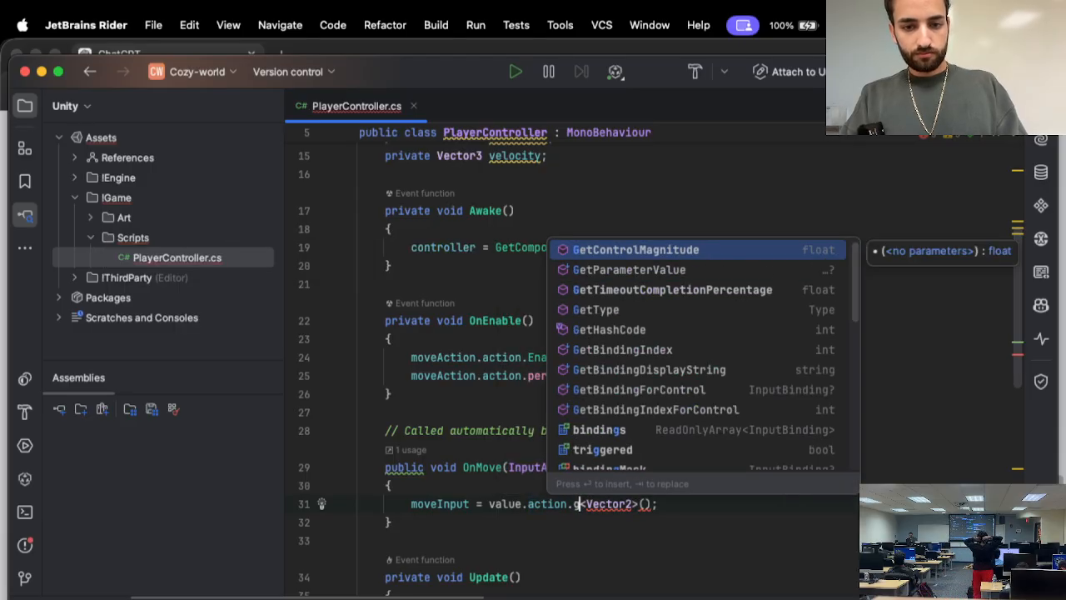
key("BackSpace")
key("BackSpace")
key("BackSpace")
key("BackSpace")
key("BackSpace")
key("BackSpace")
key("BackSpace")
key("BackSpace")
key("BackSpace")
key("BackSpace")
- Look through the members offered by the CallbackContext value for one that reads the Vector2 input
type(".")
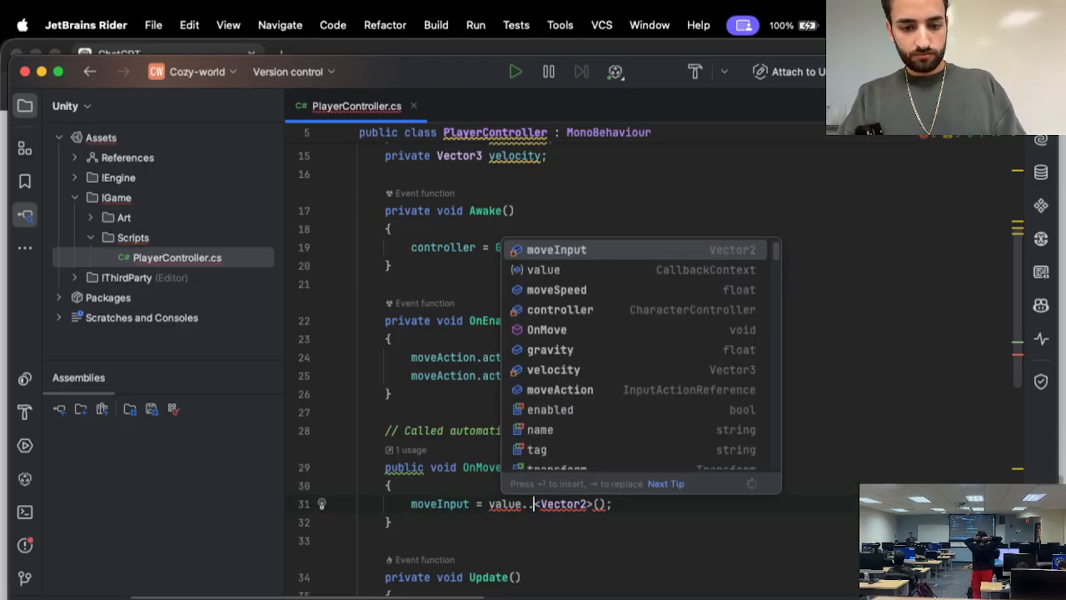
key("BackSpace")
key("BackSpace")
type(".")
key("Down")
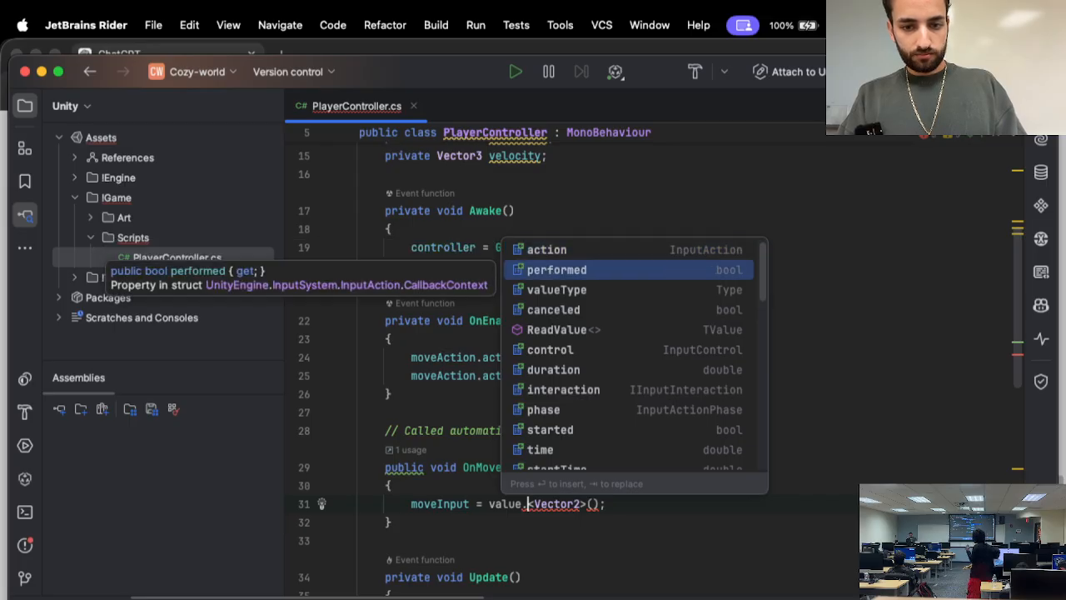
key("Down")
key("Escape")
key("BackSpace")
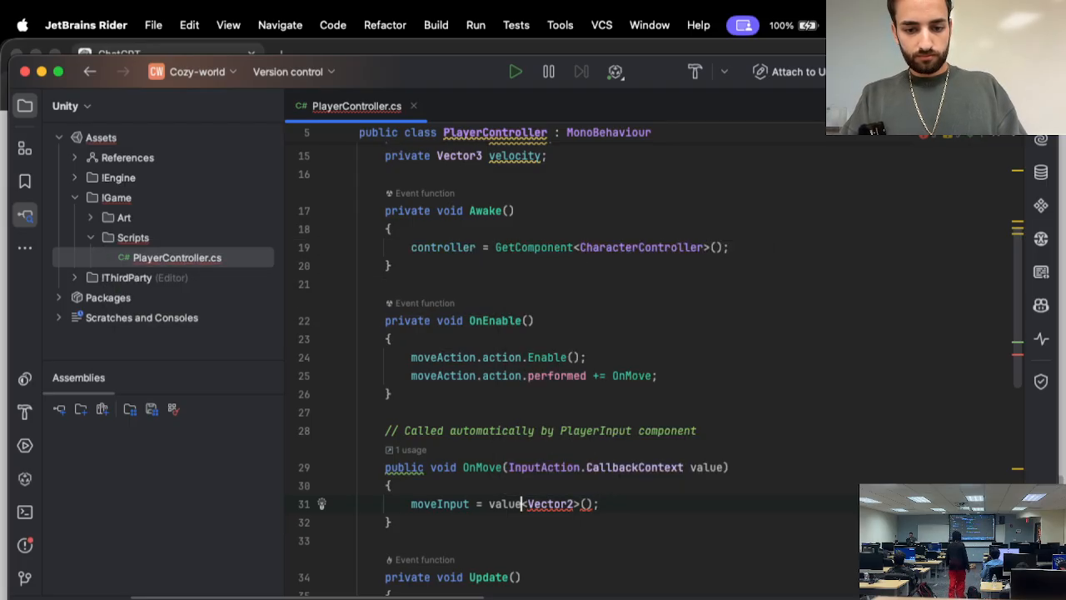
- Try to read the Vector2 input in OnMove with a Get method on value.control
type(".")
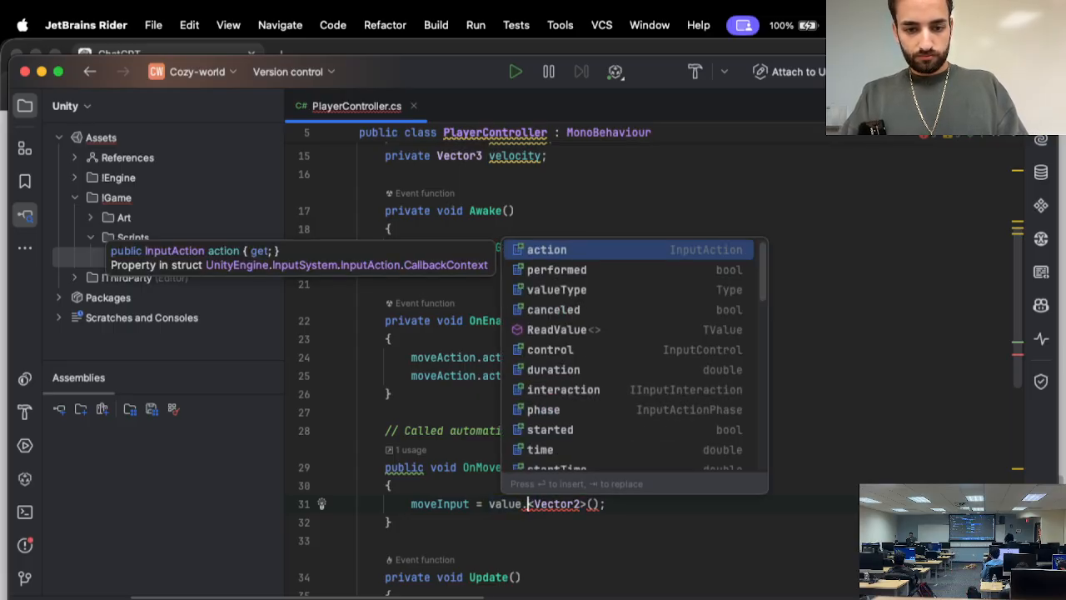
type("co")
key("Return")
type(".Ge")
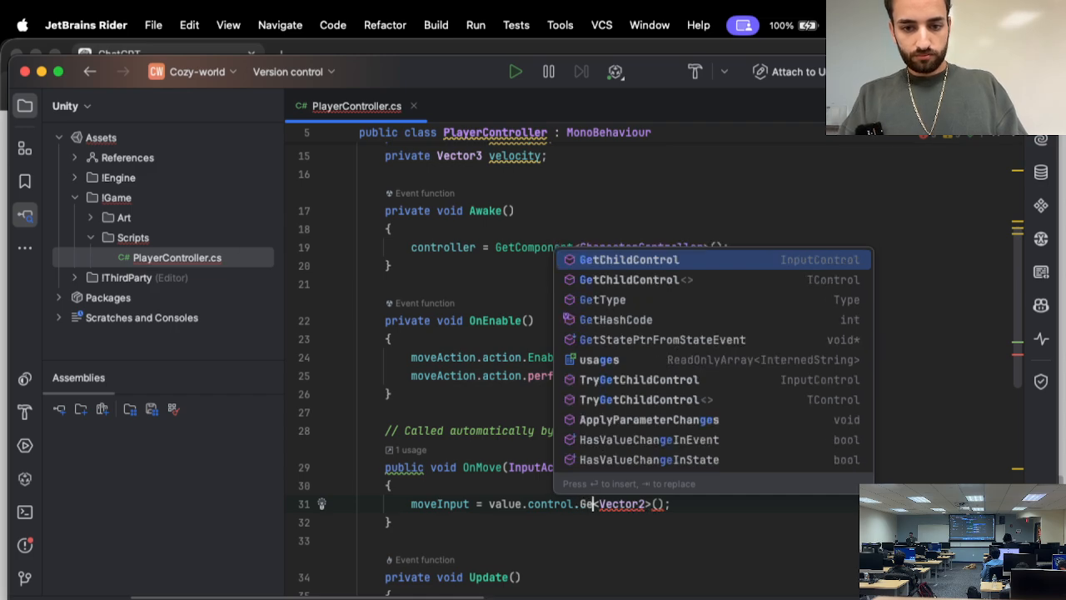
key("BackSpace")
key("BackSpace")
key("BackSpace")
key("BackSpace")
key("BackSpace")
key("BackSpace")
key("BackSpace")
key("BackSpace")
key("BackSpace")
key("BackSpace")
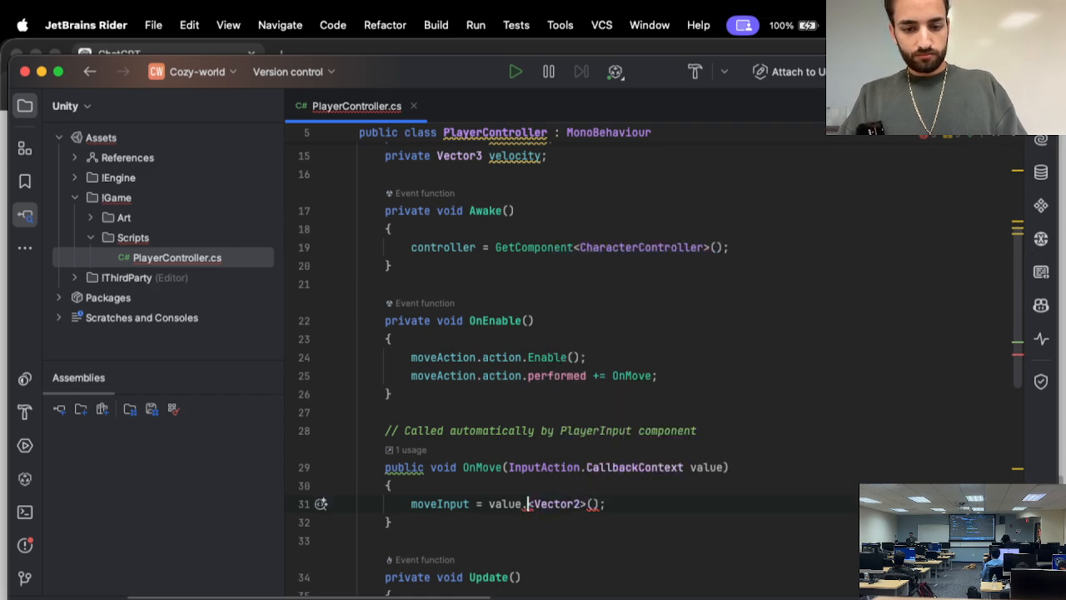
- Find the generic ReadValue method among the members of value and insert it in OnMove's moveInput assignment
type(".")
key("Down")
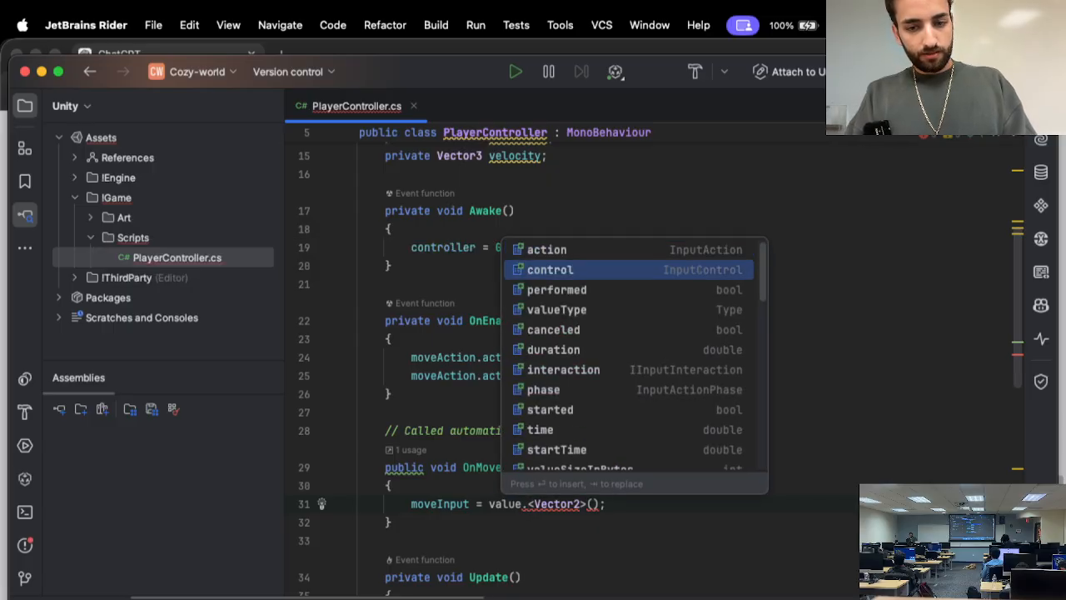
key("Down")
key("Down")
key("Down")
key("Down")
key("Down")
key("Down")
key("Down")
key("Down")
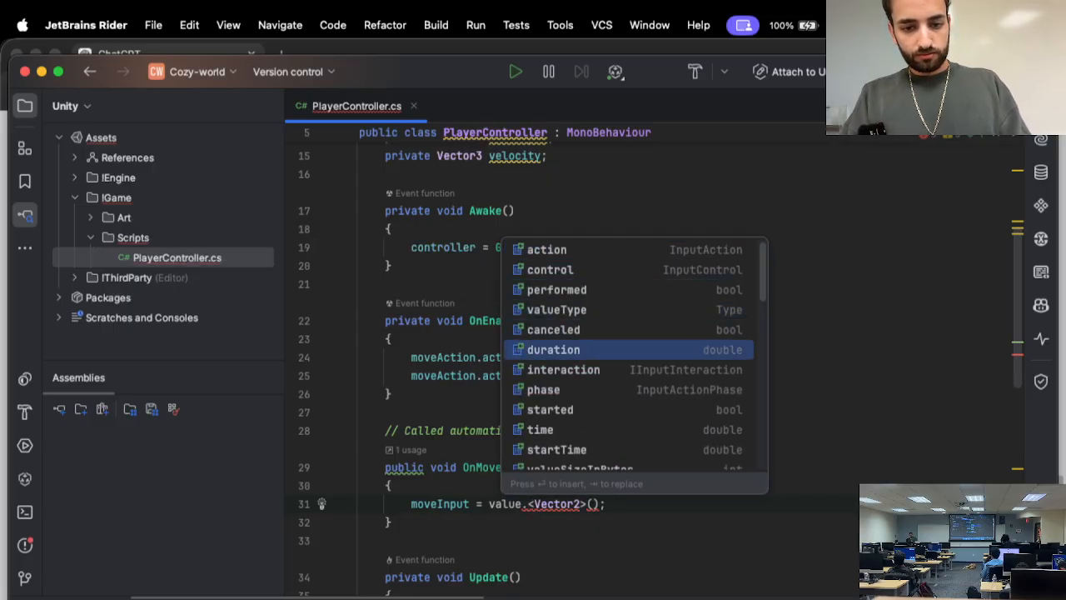
key("Down")
key("Down")
key("Down")
key("Down")
key("Down")
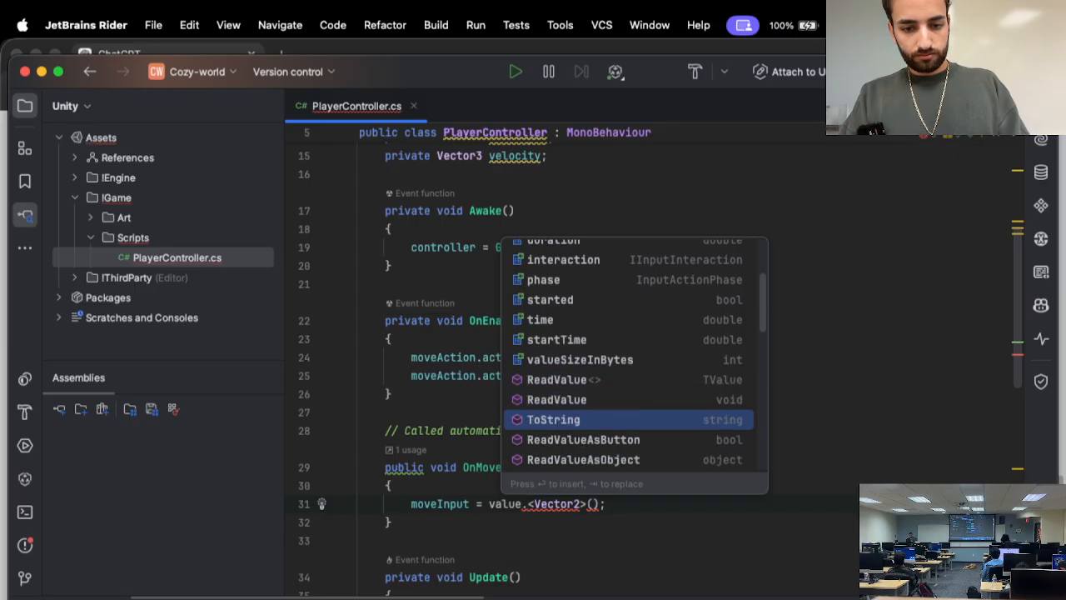
key("Up")
key("Up")
key("Return")
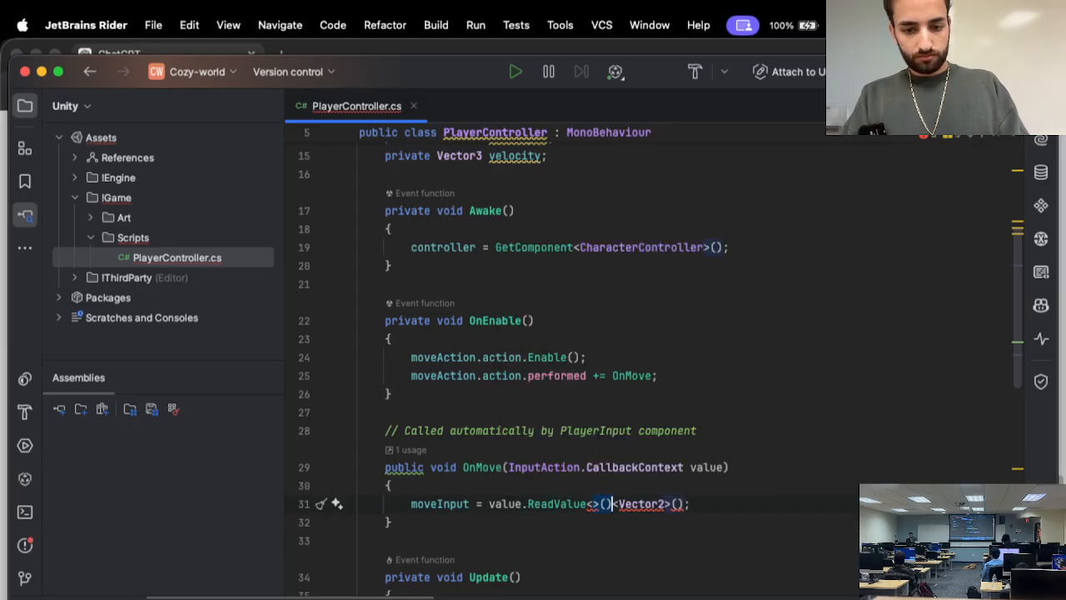
- Remove the extra <>() after ReadValue in OnMove so the assignment reads moveInput = value.ReadValue<Vector2>();
key("BackSpace")
key("BackSpace")
key("BackSpace")
key("BackSpace")
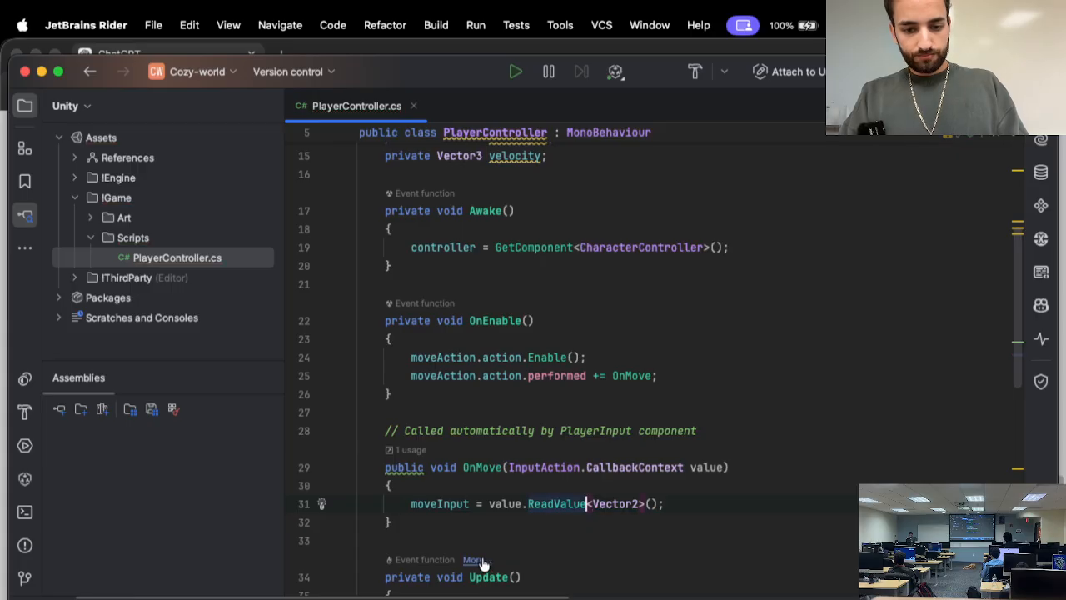
left_click(489, 523)
scroll(489, 525, "down", 2)
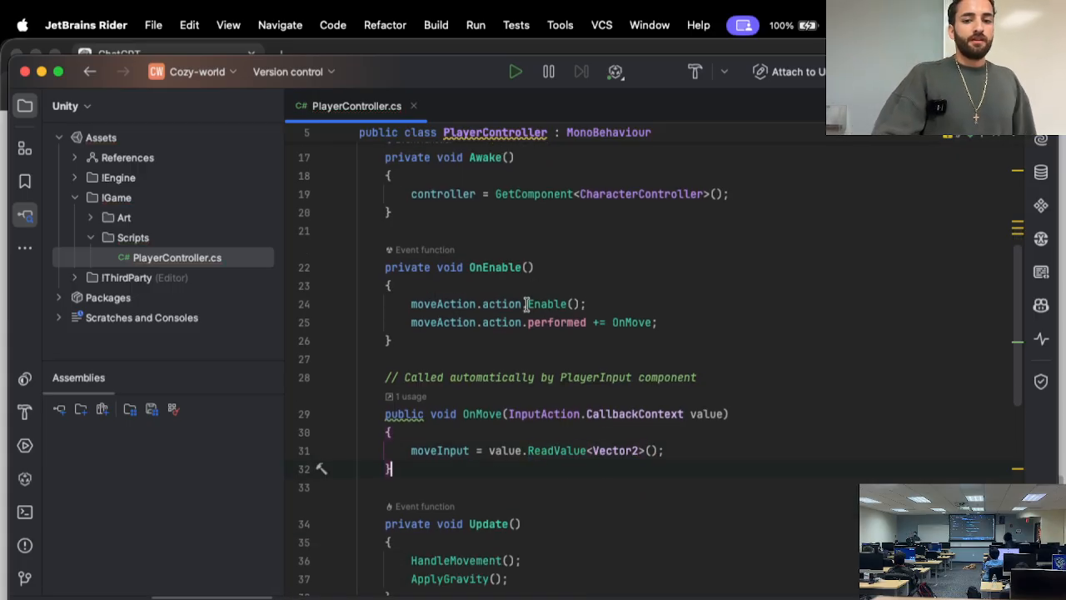
- Examine the declaration of the performed event in InputAction.cs and its Action delegate type, then return to PlayerController.cs
scroll(527, 305, "up", 3)
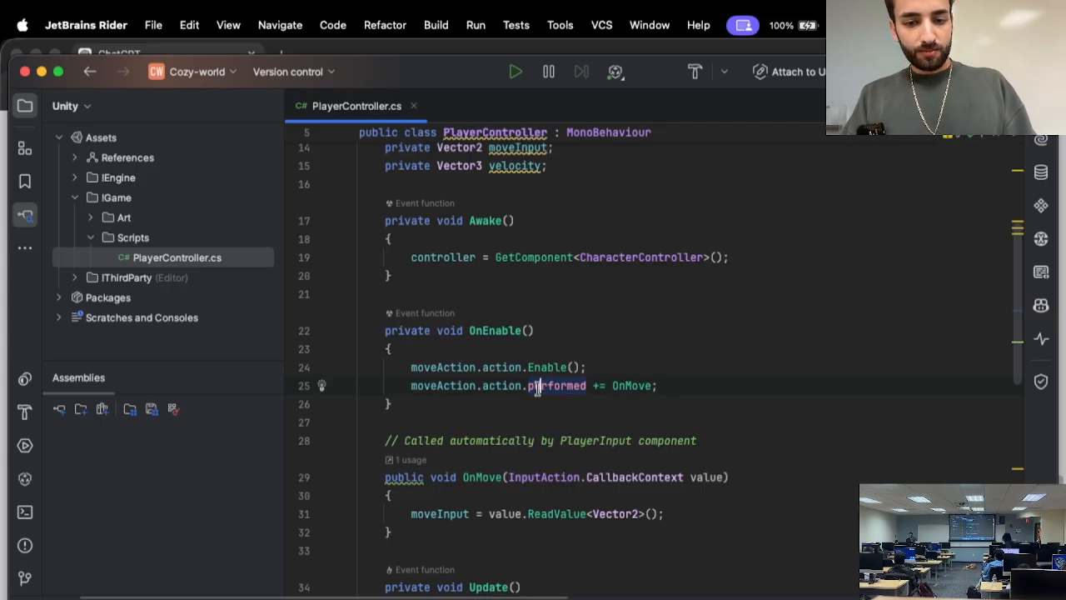
left_click(537, 388, "super")
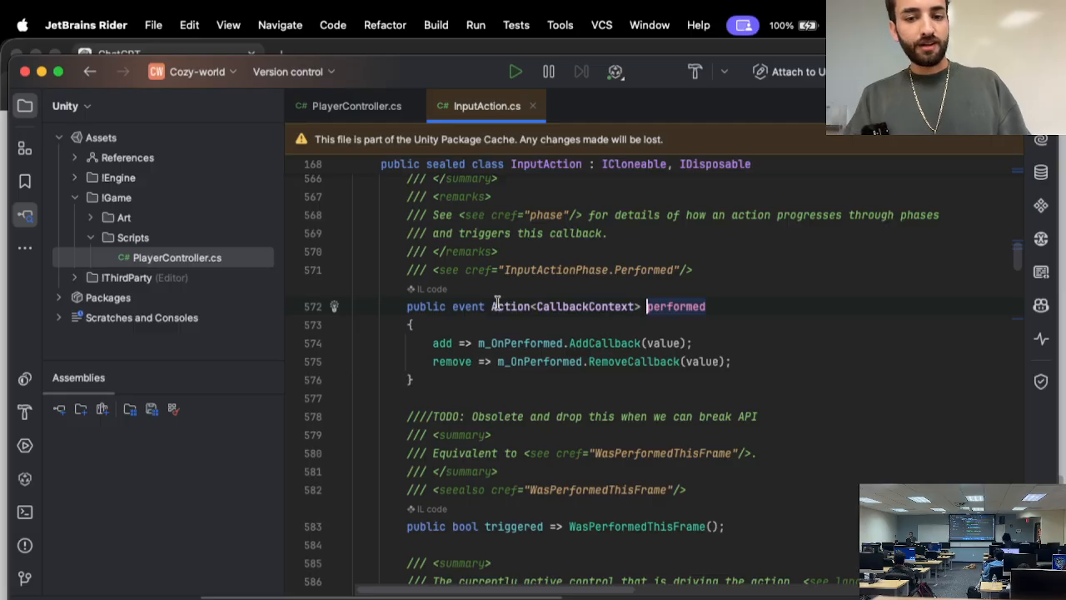
mouse_move(497, 302)
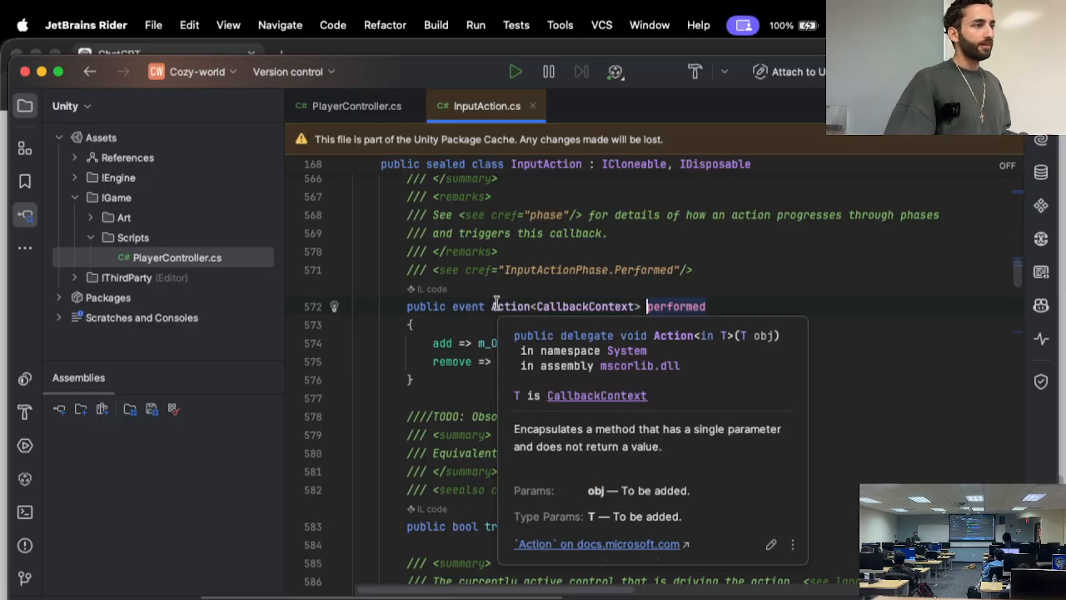
left_click(89, 73)
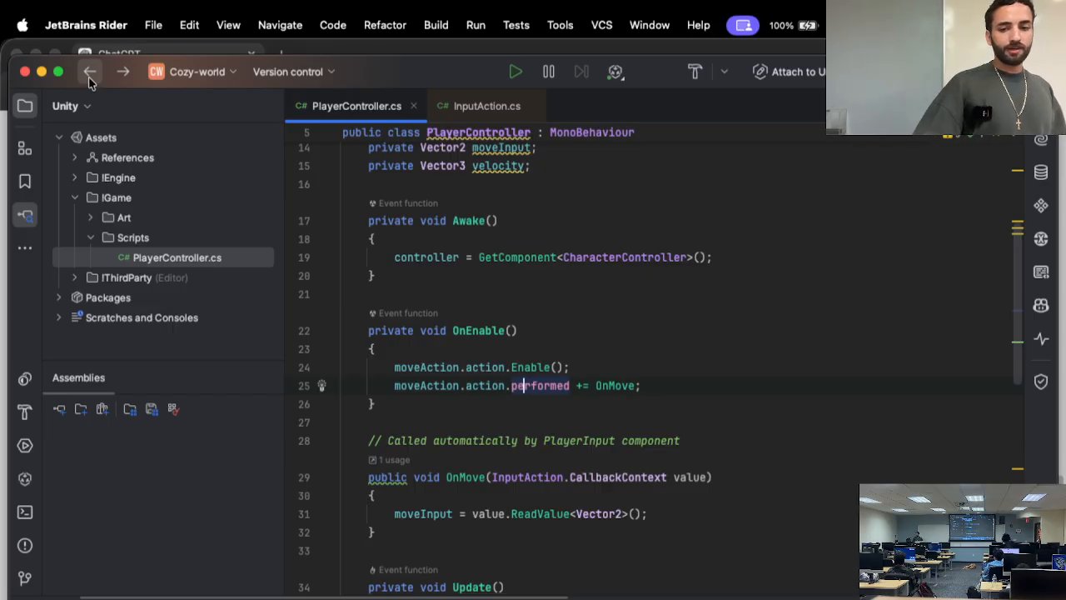
- Add an empty private void OnDisable() method between OnEnable and OnMove
left_click(595, 397)
left_click(608, 390)
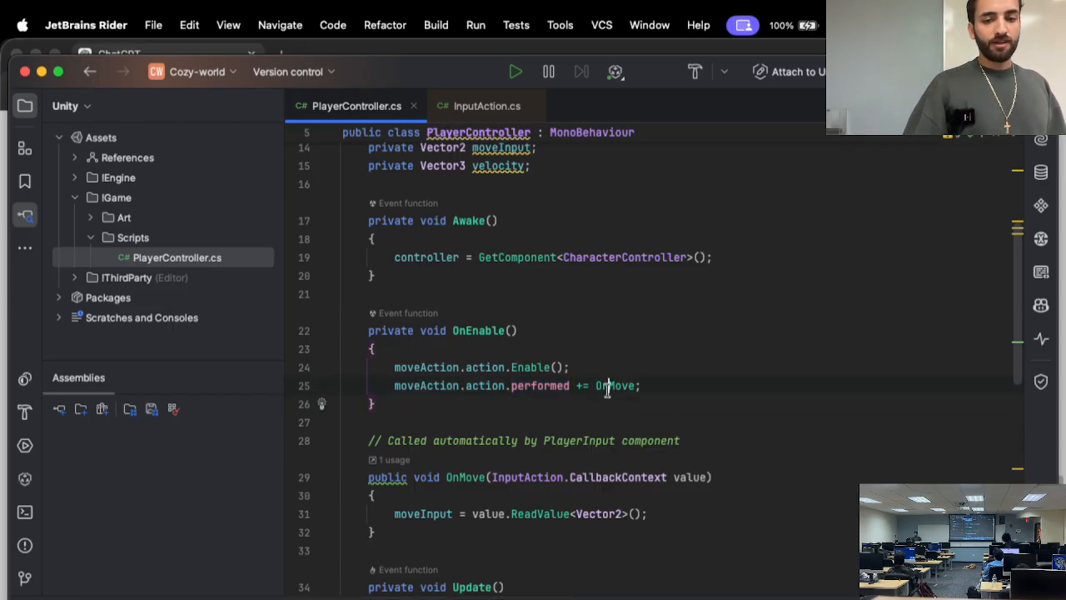
key("Down")
key("Return")
key("Return")
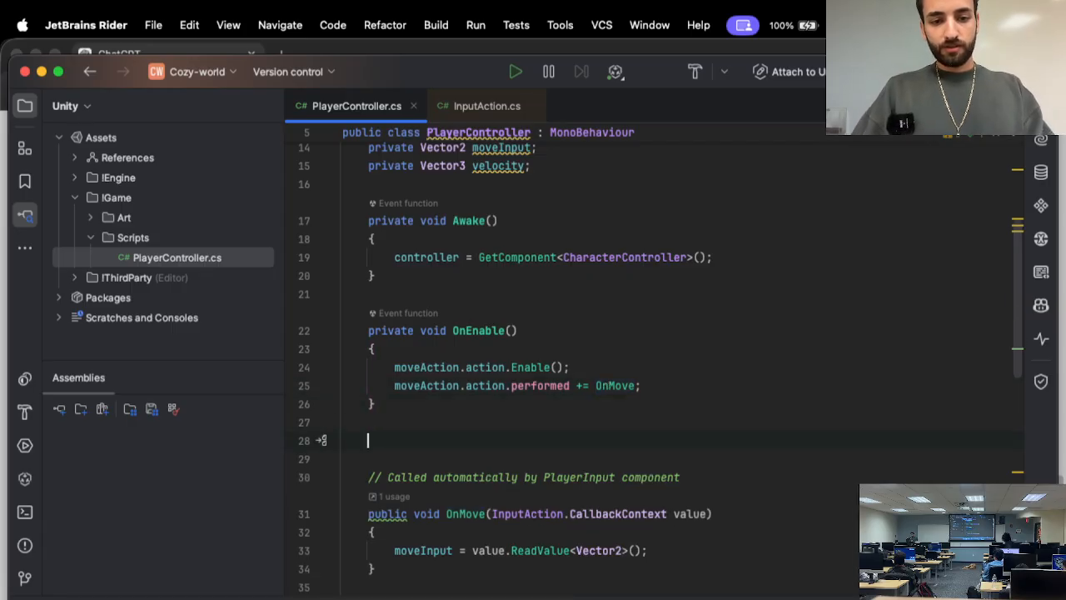
type("private void OnDisable")
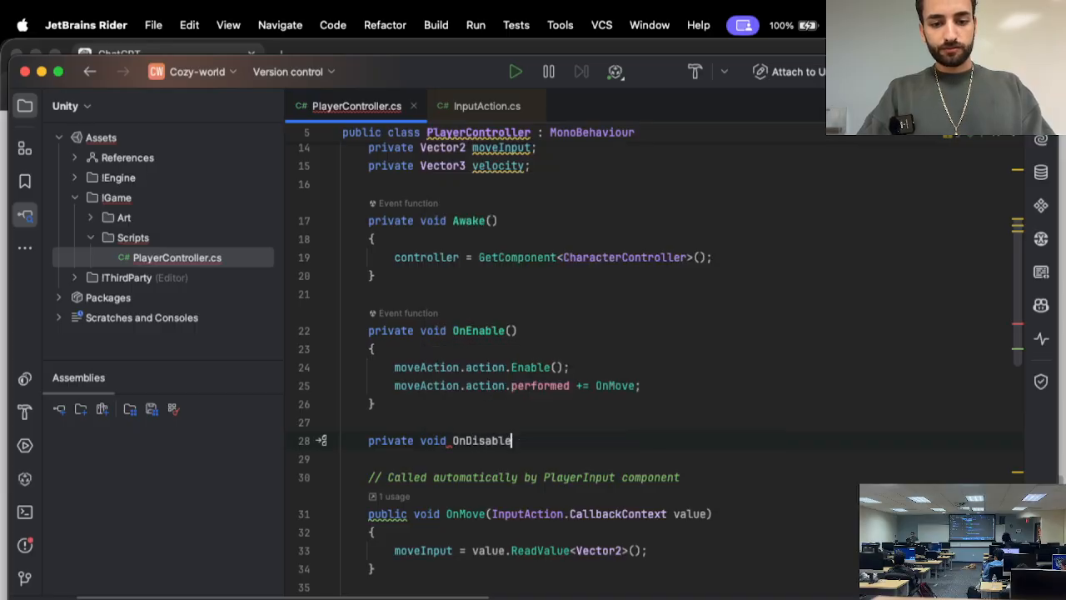
key("Return")
key("BackSpace")
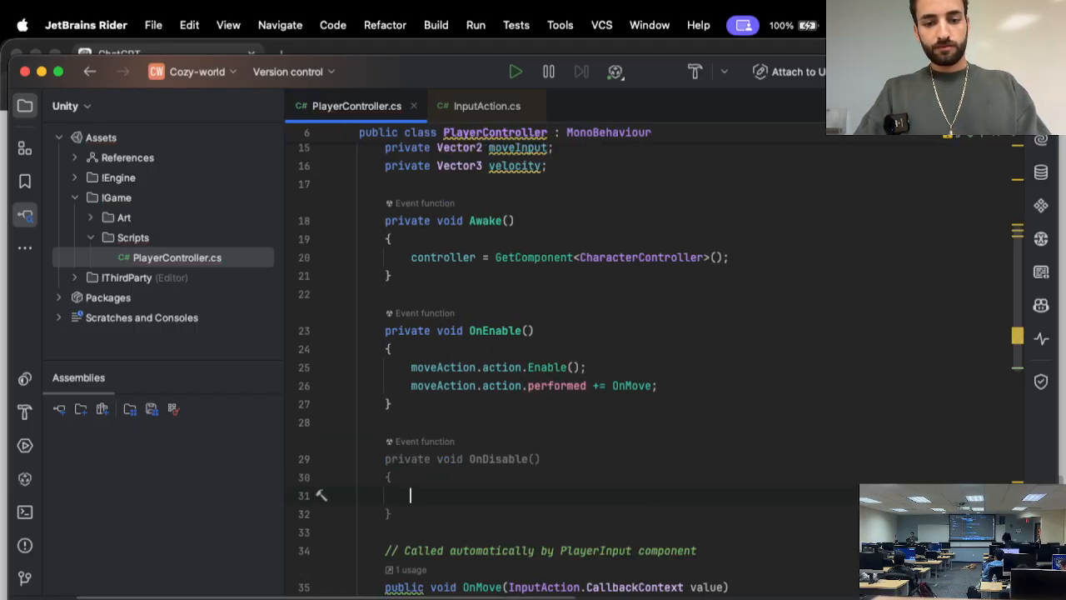
- Disable the input action in OnDisable with the statement moveAction.action.Disable();
type("mo")
key("Return")
type(".action.Dis")
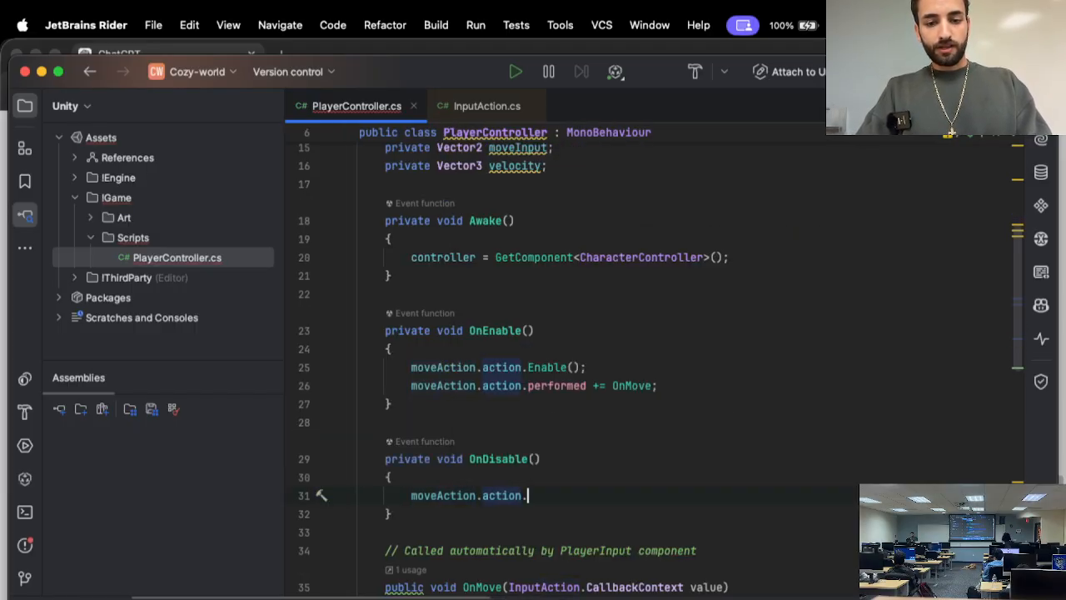
key("Return")
type(";")
key("Return")
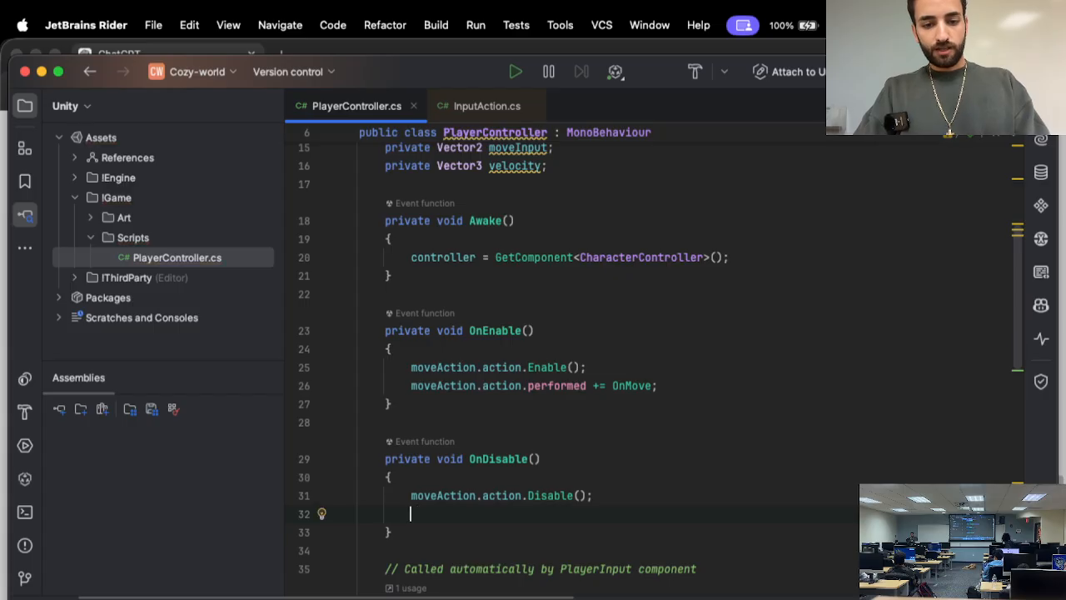
- Unsubscribe the movement callback in OnDisable with moveAction.action.performed -= OnMove;
type("mo")
key("Return")
type(".")
key("Return")
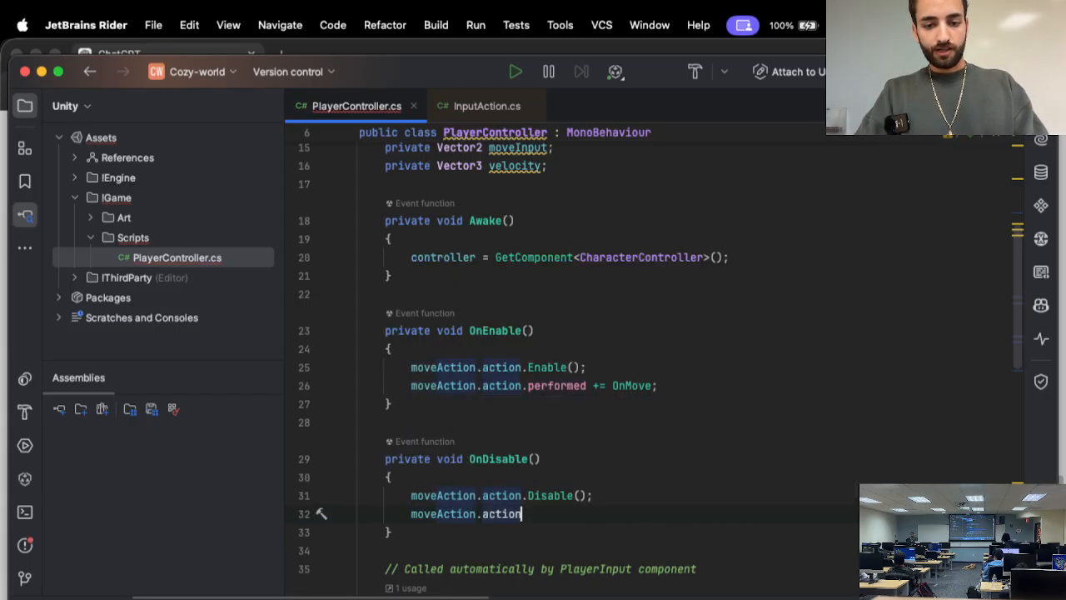
type(".p")
key("Return")
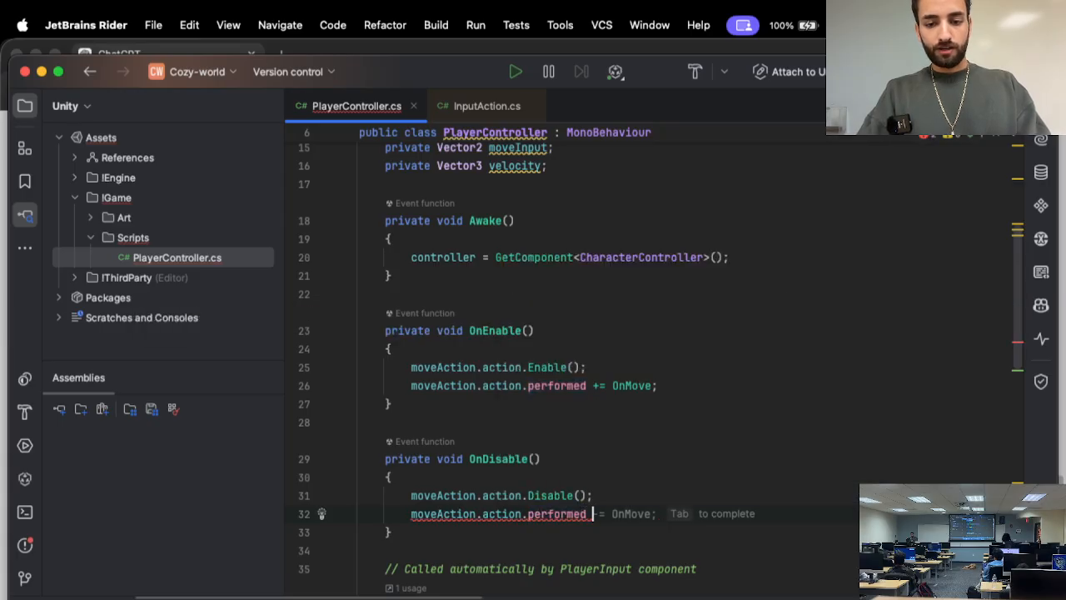
key("Tab")
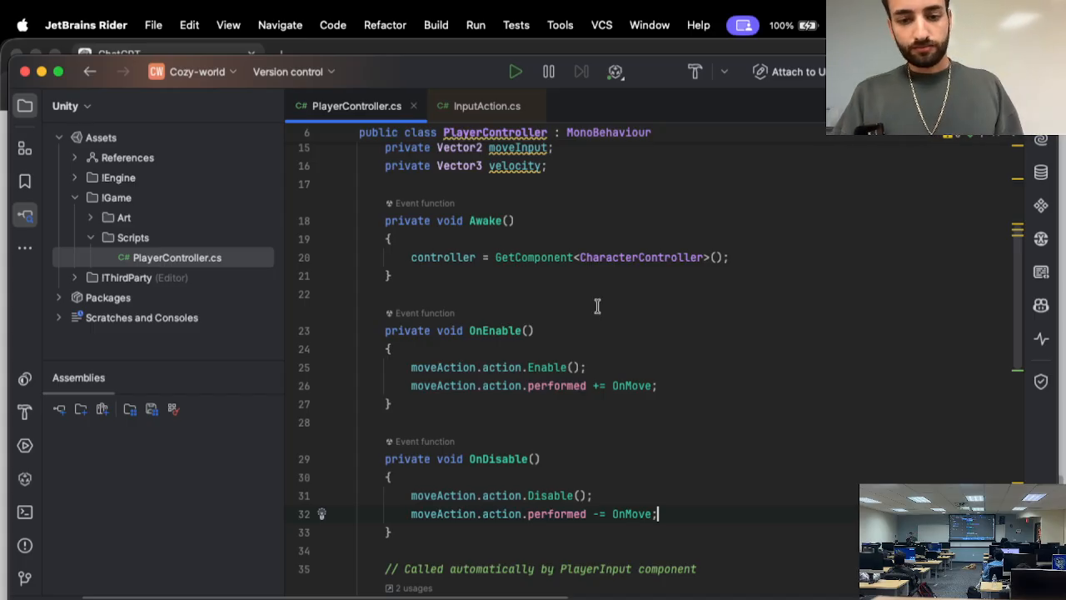
- Change the access modifier of the OnMove method from public to private
scroll(606, 391, "down", 3)
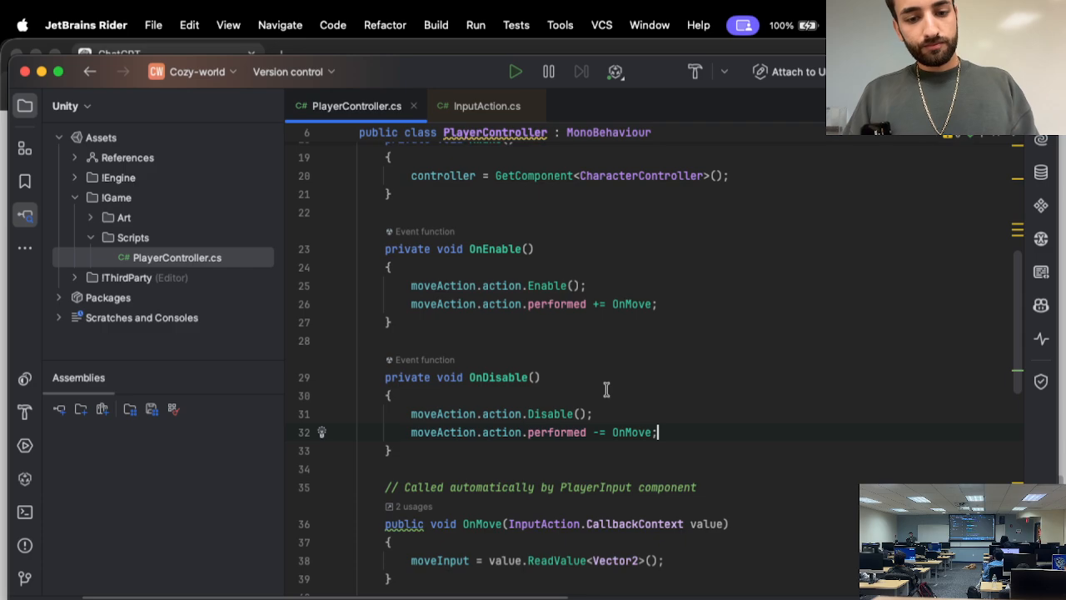
double_click(417, 448)
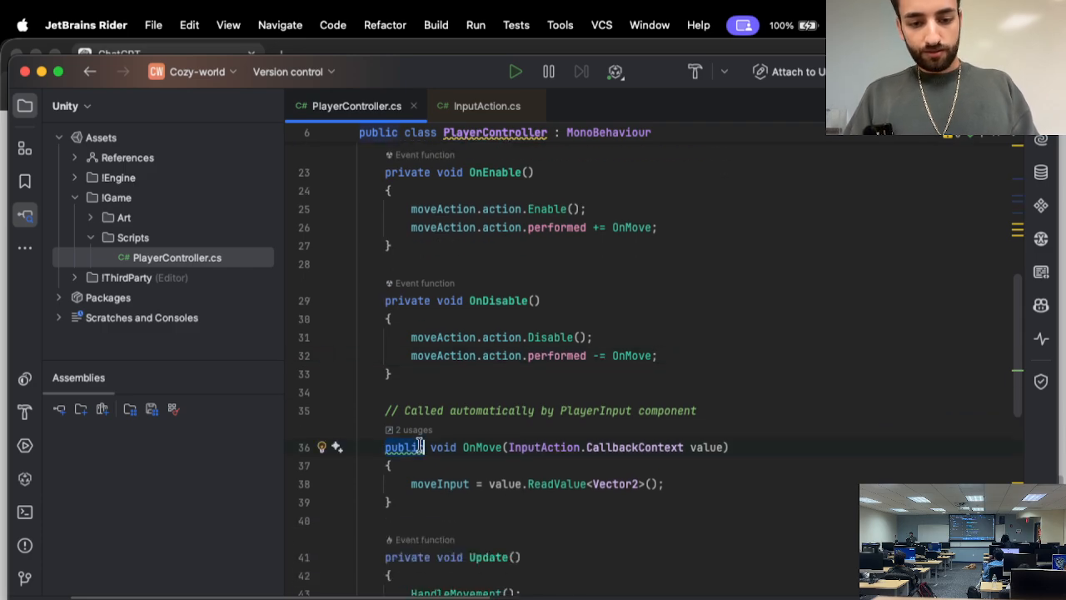
type("pr")
key("Return")
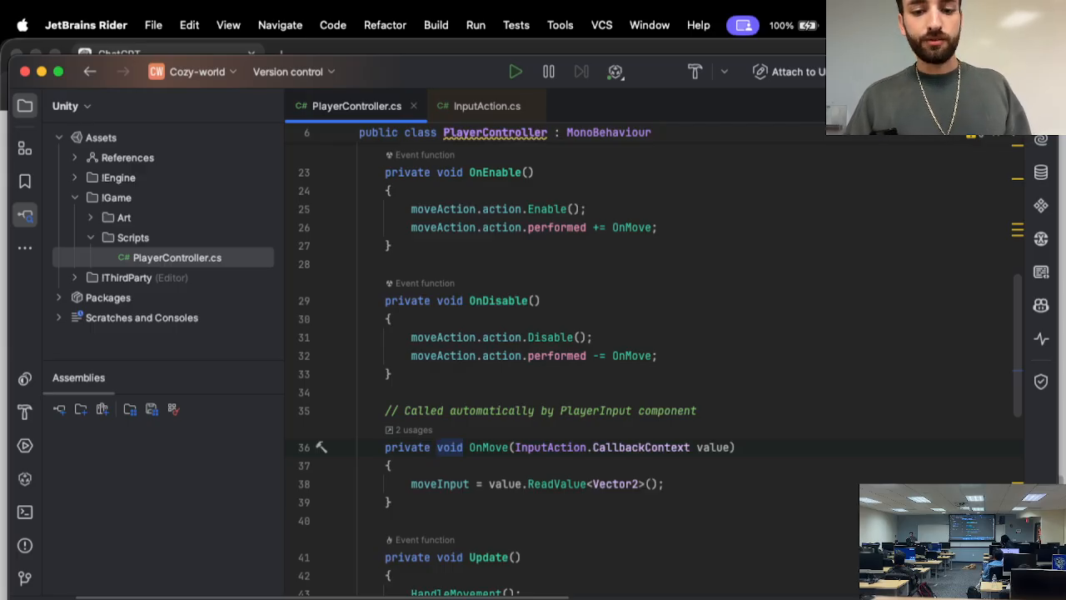
- Review the OnMove callback, its moveInput assignment and the Vector2 type passed to ReadValue
scroll(658, 367, "down", 4)
scroll(658, 367, "up", 2)
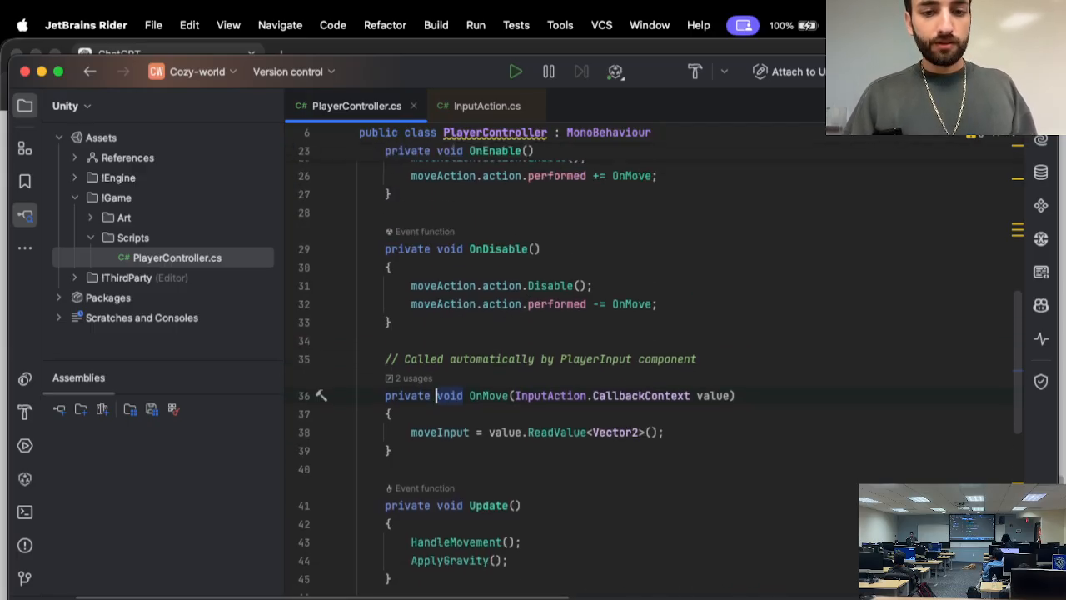
double_click(479, 406)
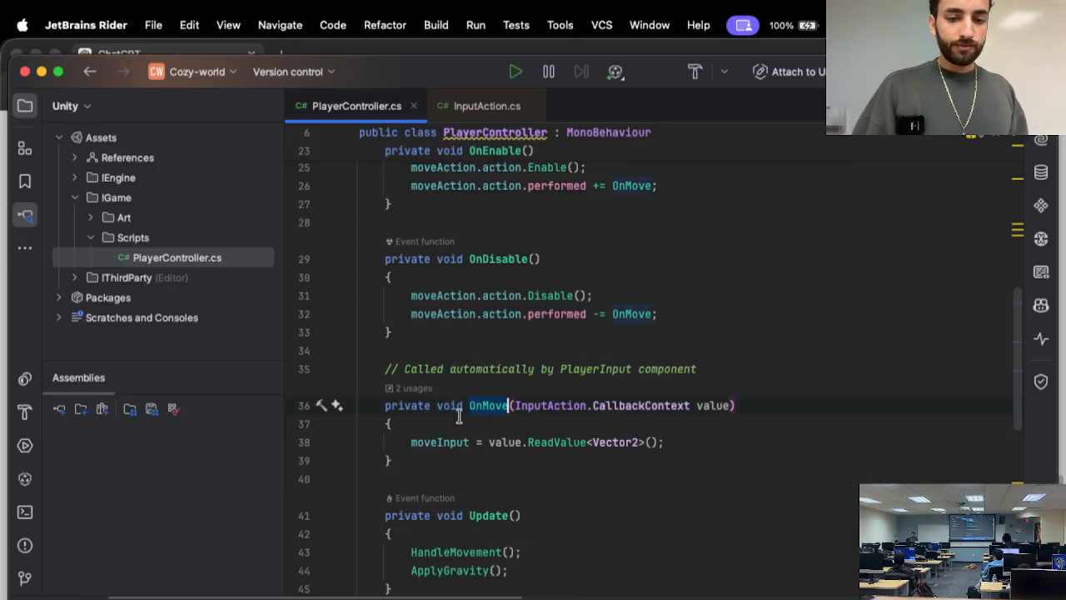
double_click(440, 442)
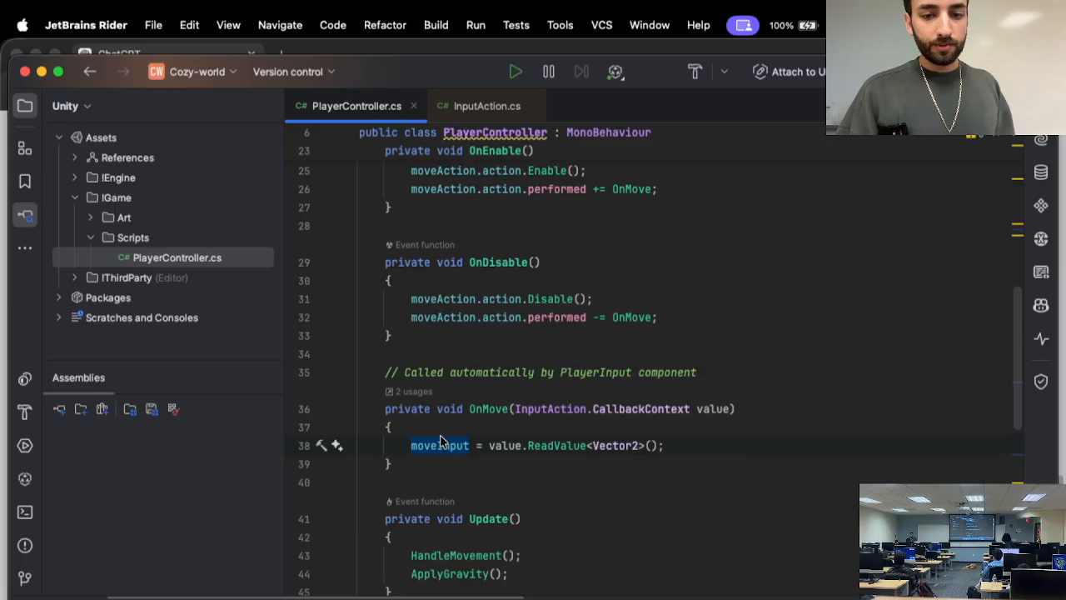
scroll(440, 437, "up", 2)
mouse_move(533, 496)
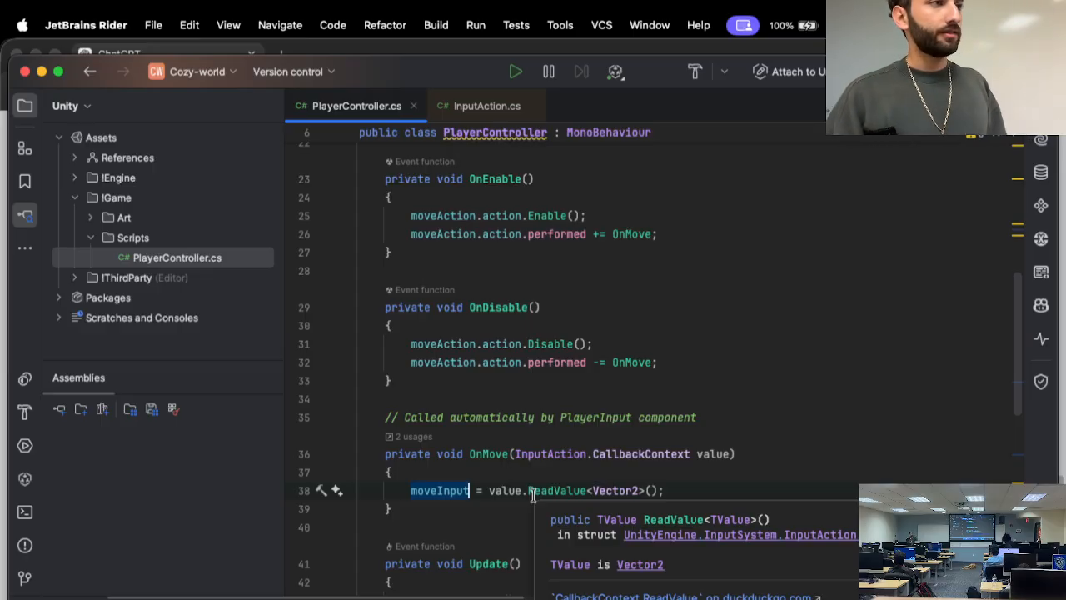
double_click(626, 491)
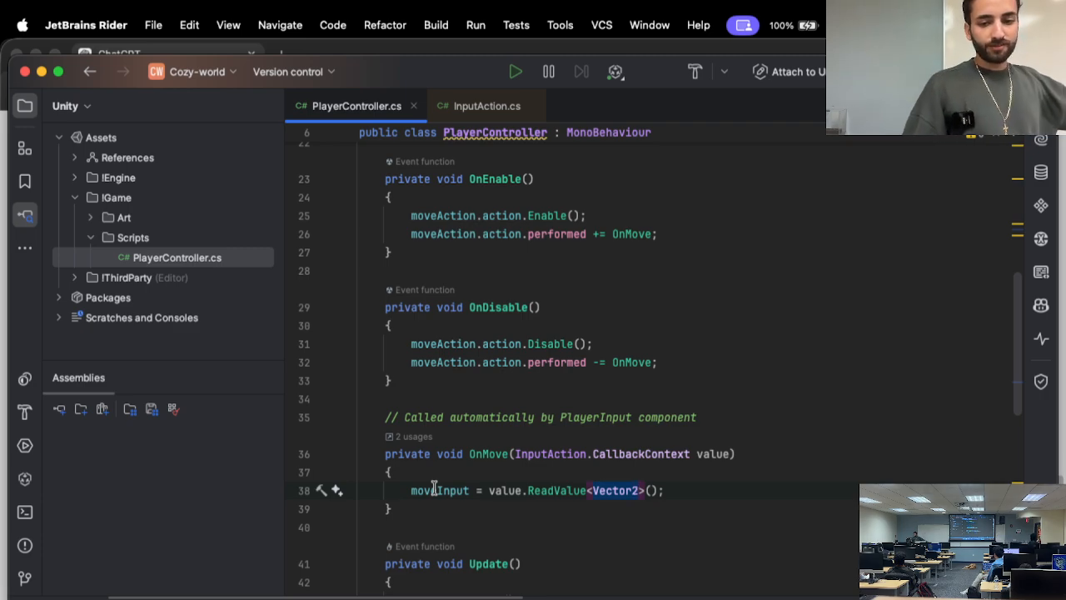
- Review the Update method and its HandleMovement call
scroll(434, 488, "down", 3)
scroll(434, 489, "down", 2)
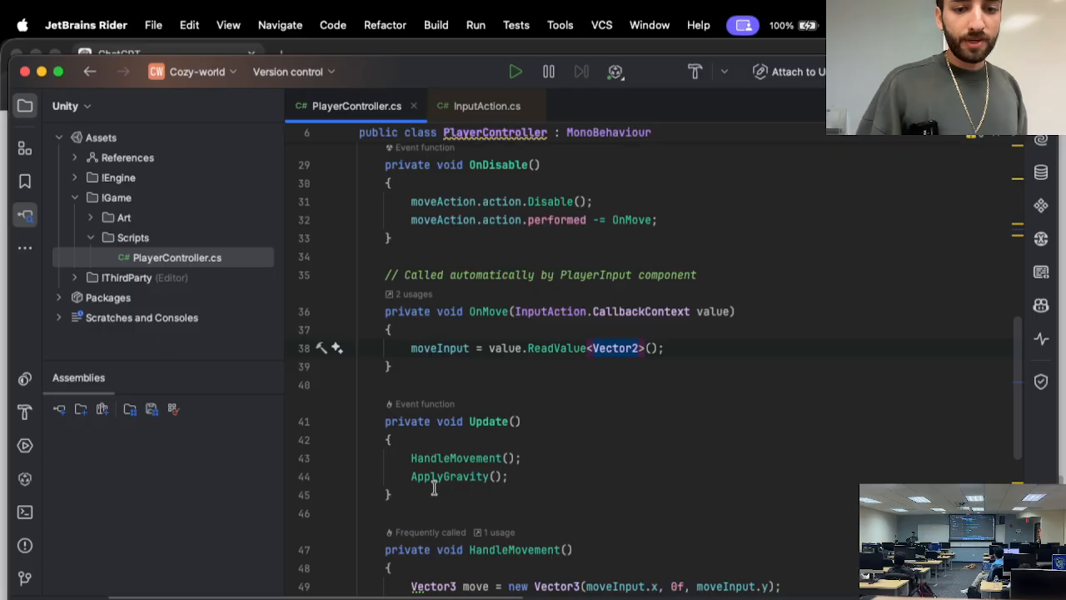
scroll(472, 418, "down", 2)
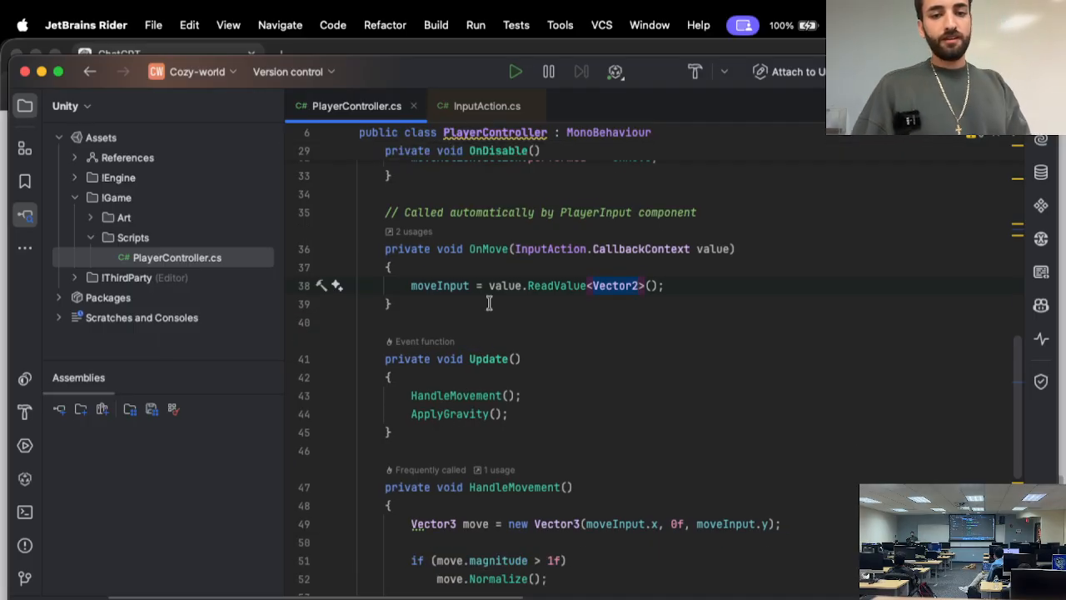
left_click(447, 396)
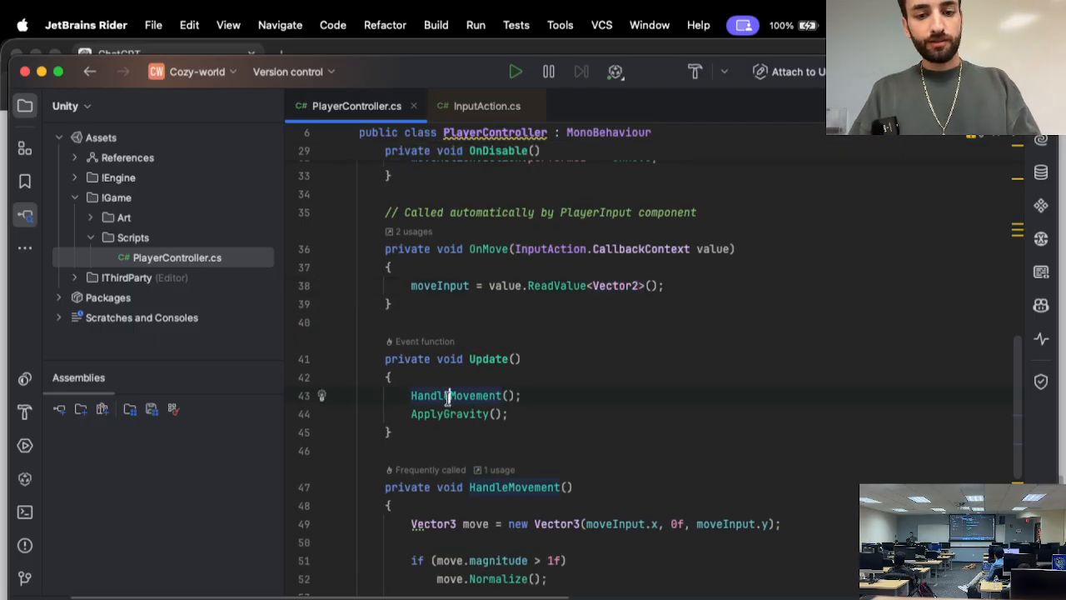
double_click(480, 358)
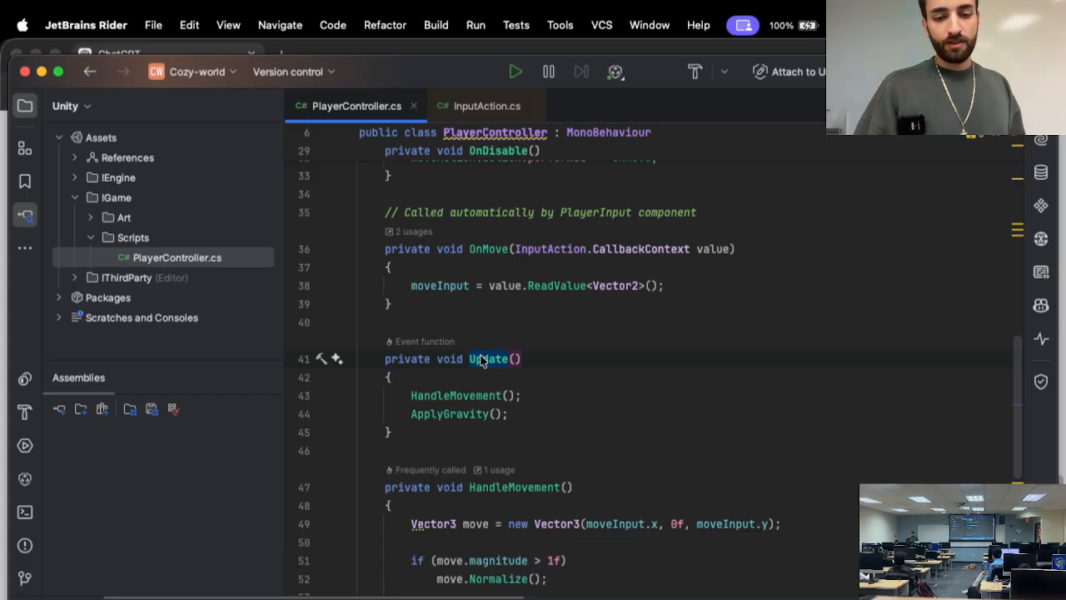
scroll(481, 362, "down", 1)
left_click(479, 363)
scroll(477, 360, "down", 2)
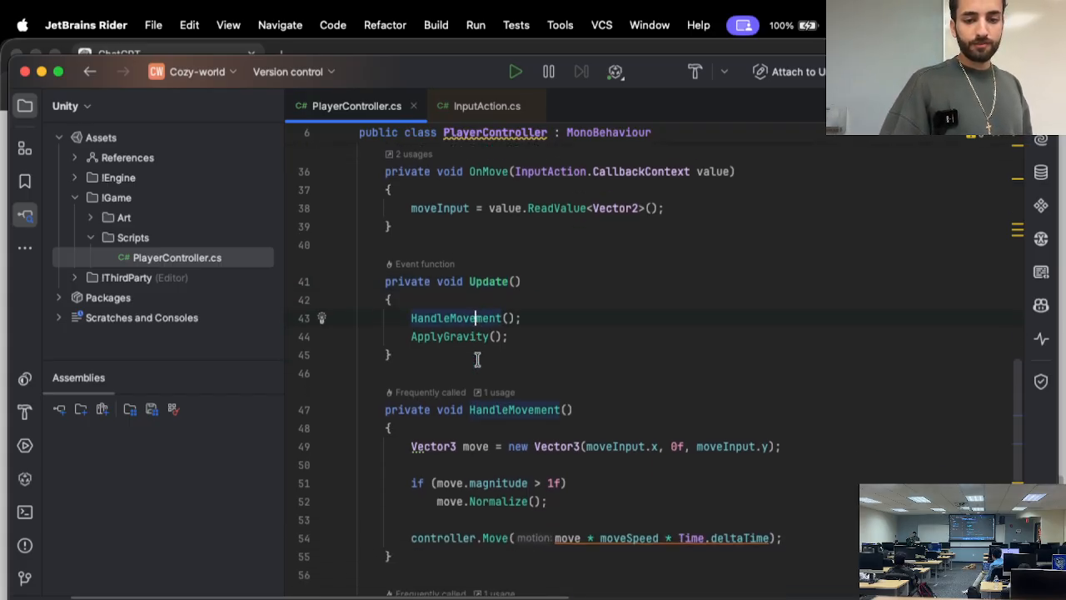
- Examine how HandleMovement builds the move Vector3 from moveInput.x and moveInput.y
scroll(477, 360, "down", 2)
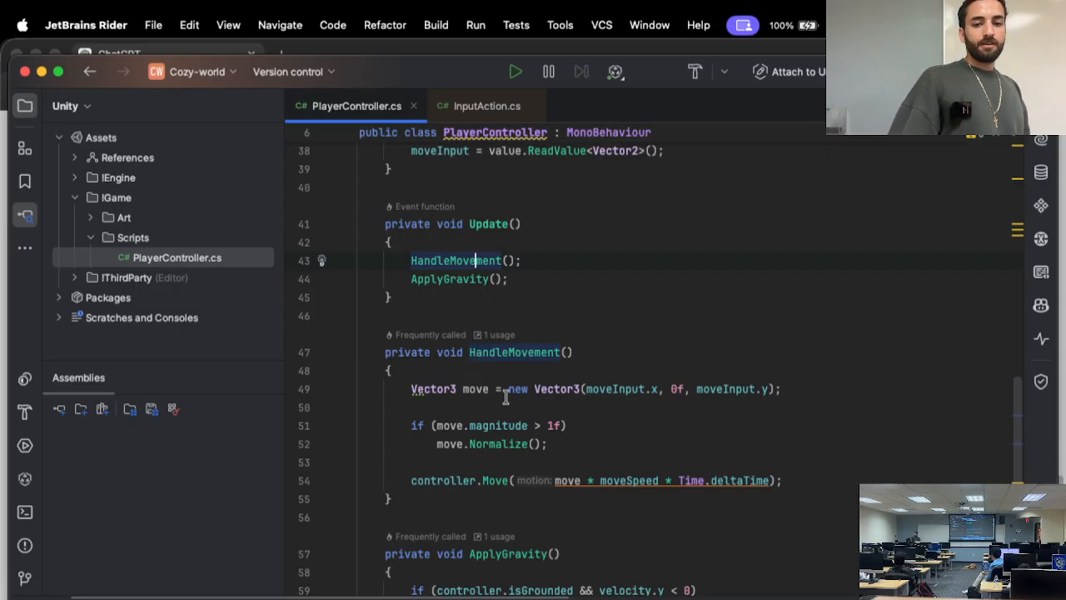
left_click(482, 390)
left_click_drag(472, 352, 690, 415)
left_click(705, 410)
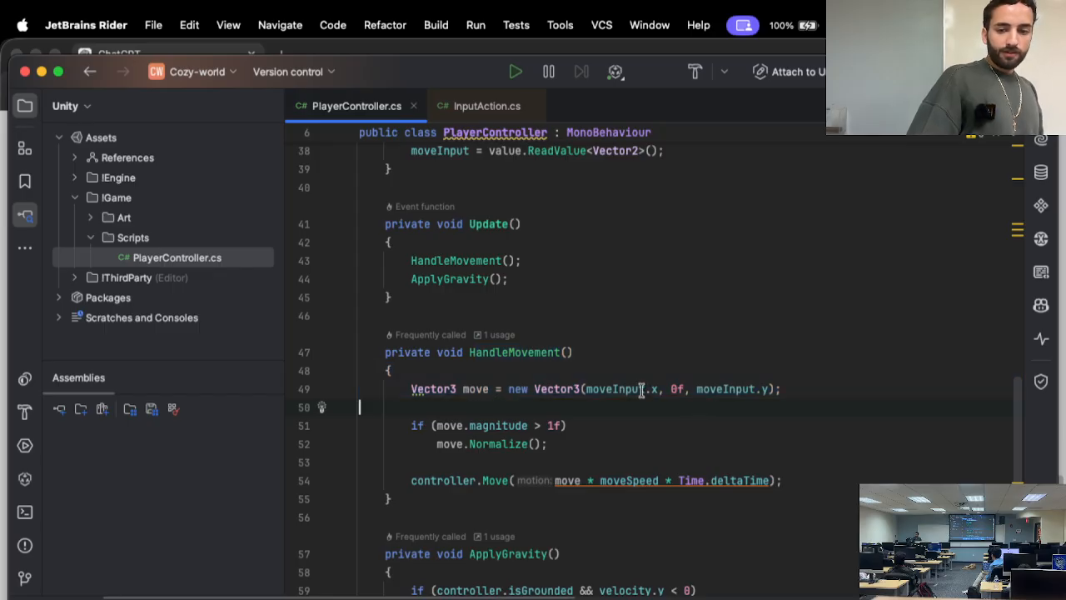
left_click(461, 389)
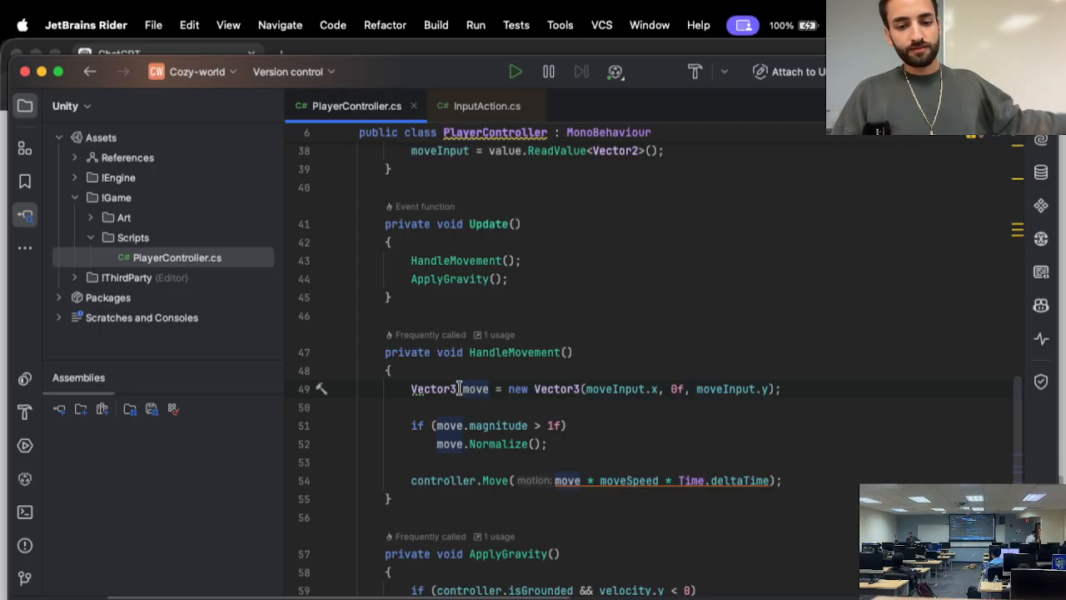
- Switch from the HandleMovement magnitude check to the Canva presentation in Chrome and open the "Theory - Normalization" slide
key("Down")
key("Down")
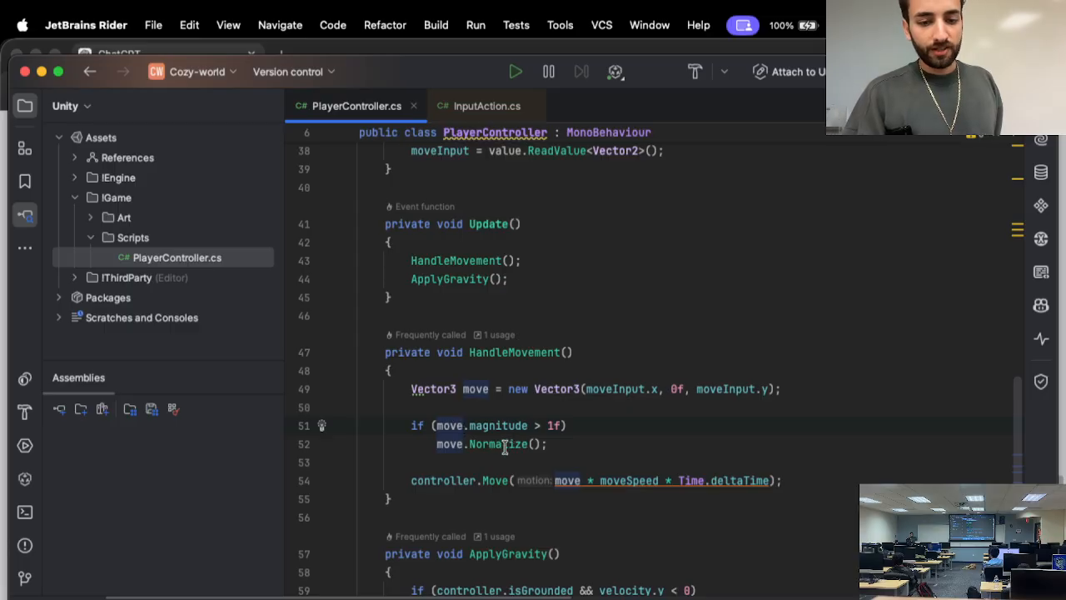
left_click(747, 42)
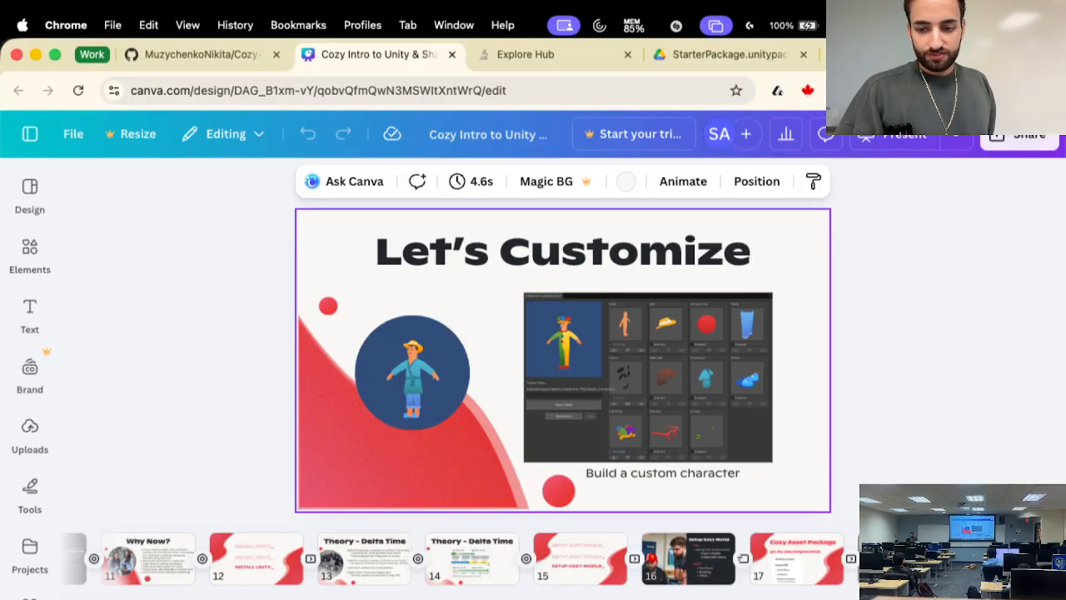
left_click(906, 559)
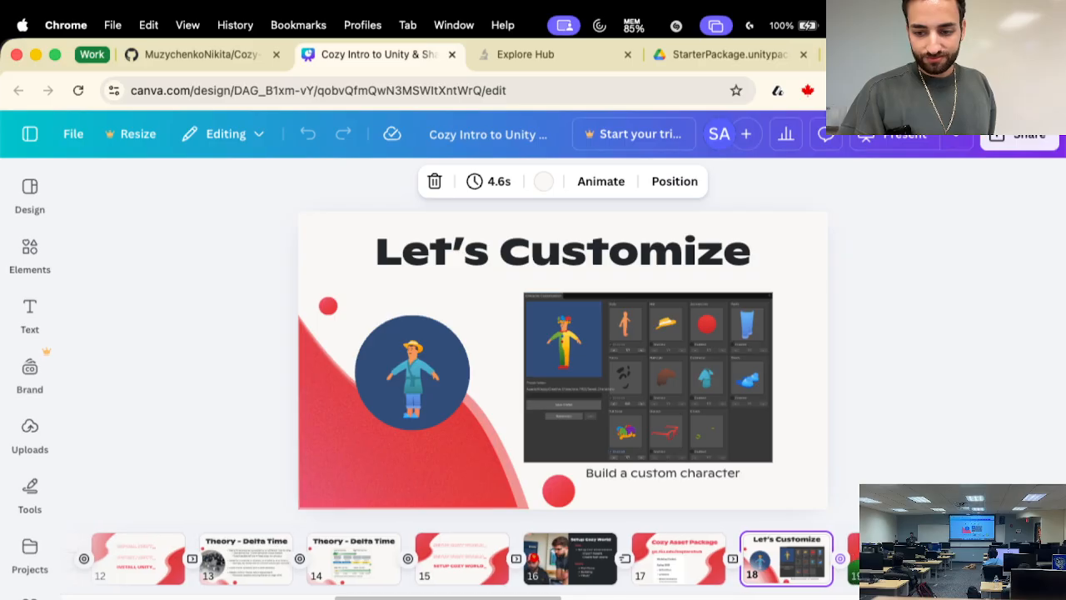
left_click(896, 558)
scroll(884, 559, "right", 2)
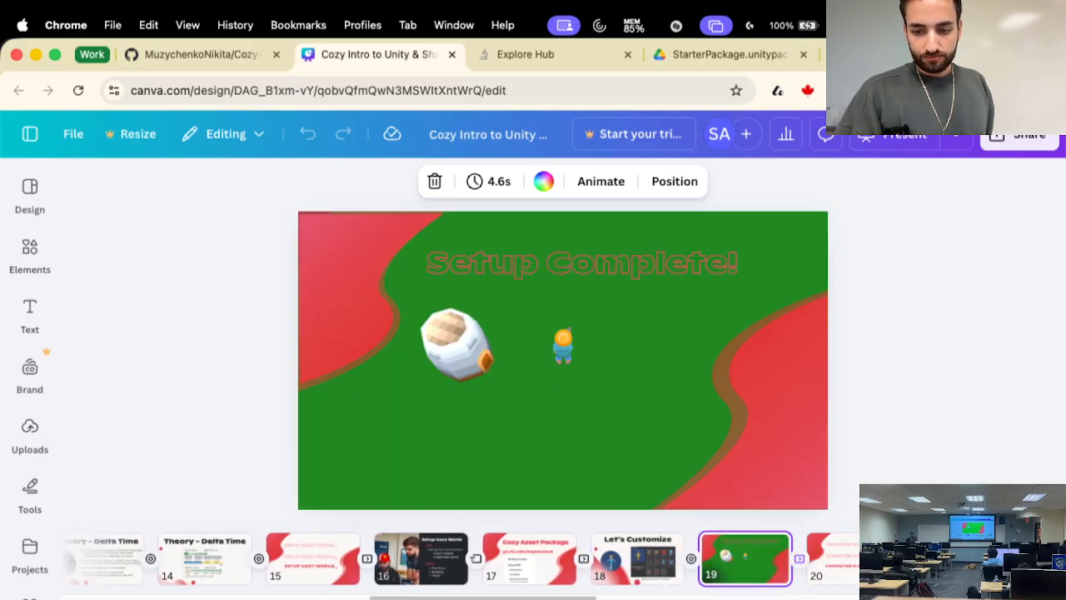
left_click(883, 559)
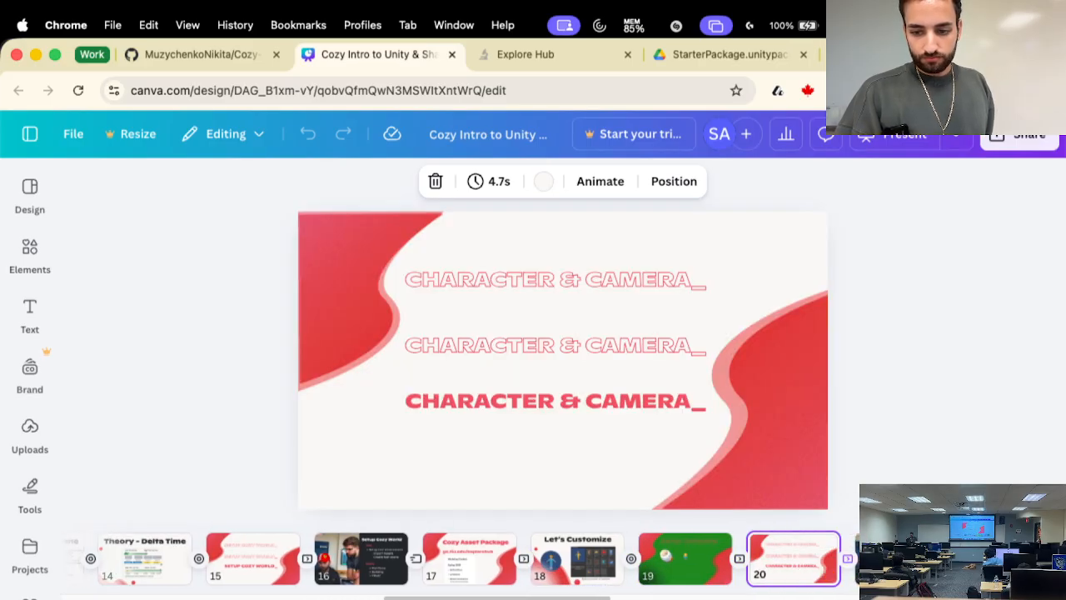
left_click(929, 559)
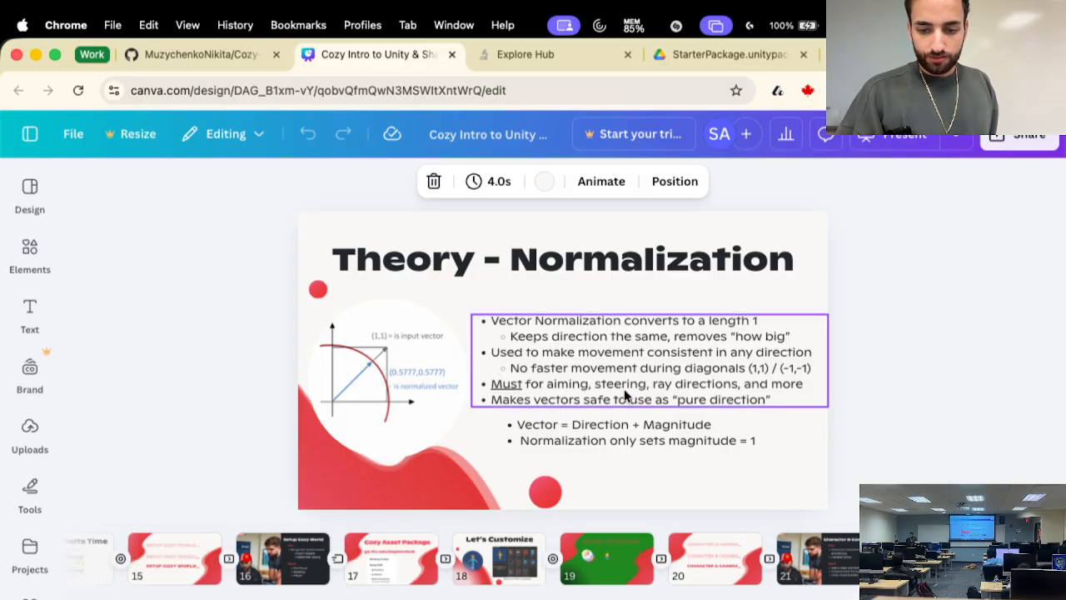
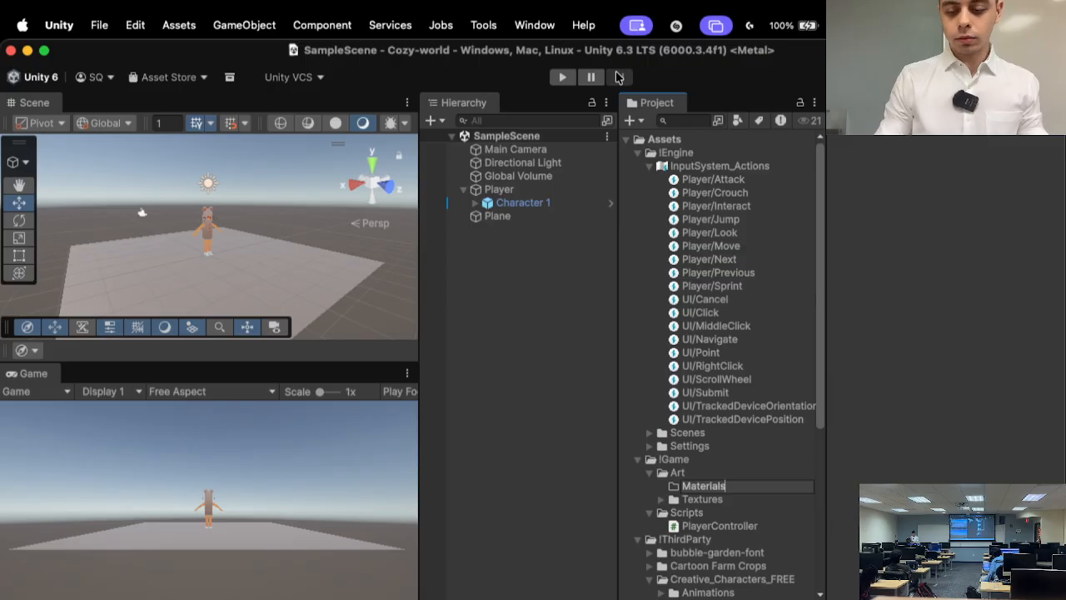
- Confirm Materials as the name of the new folder in Art and create a material named MAT_Grass inside it
key("Return")
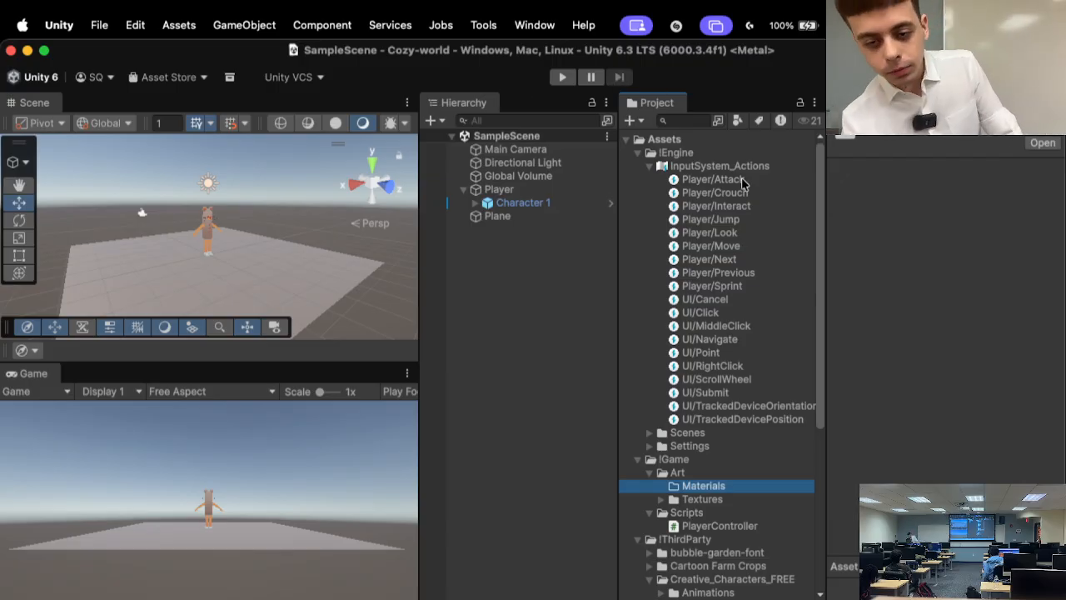
right_click(718, 487)
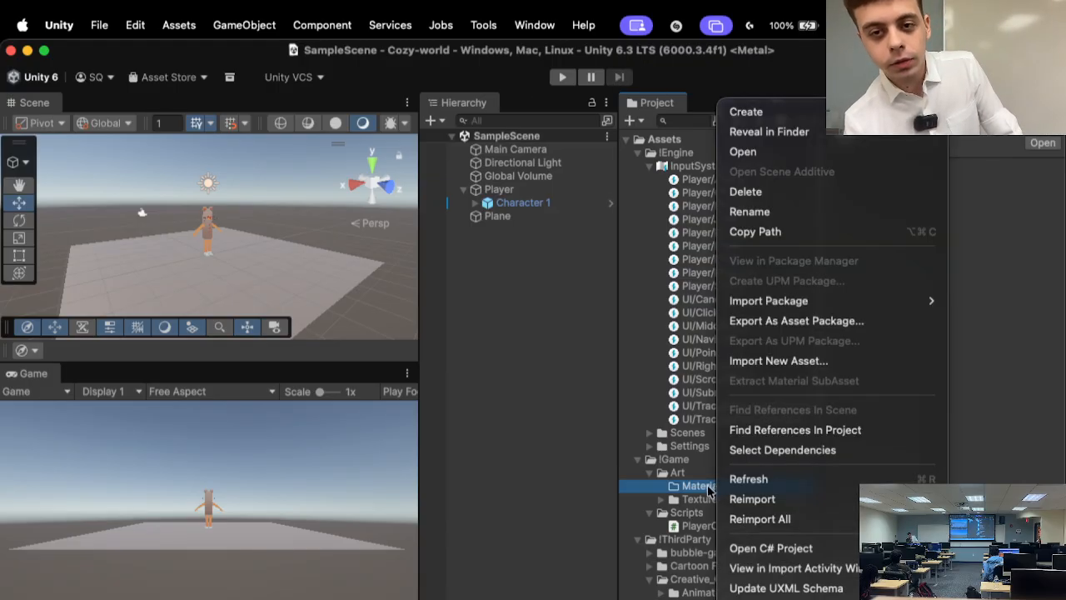
mouse_move(774, 112)
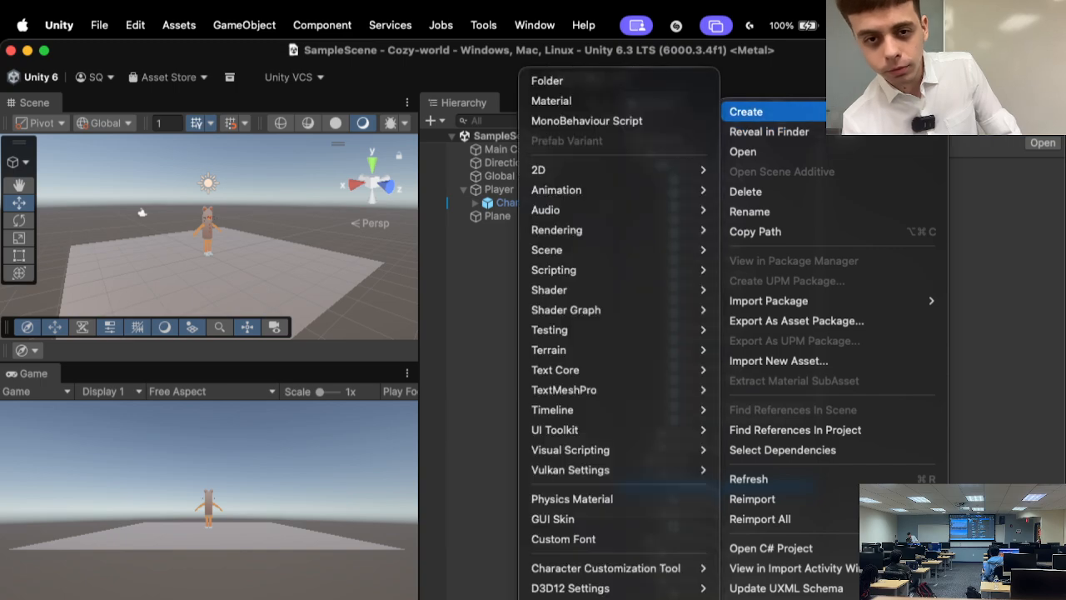
left_click(648, 101)
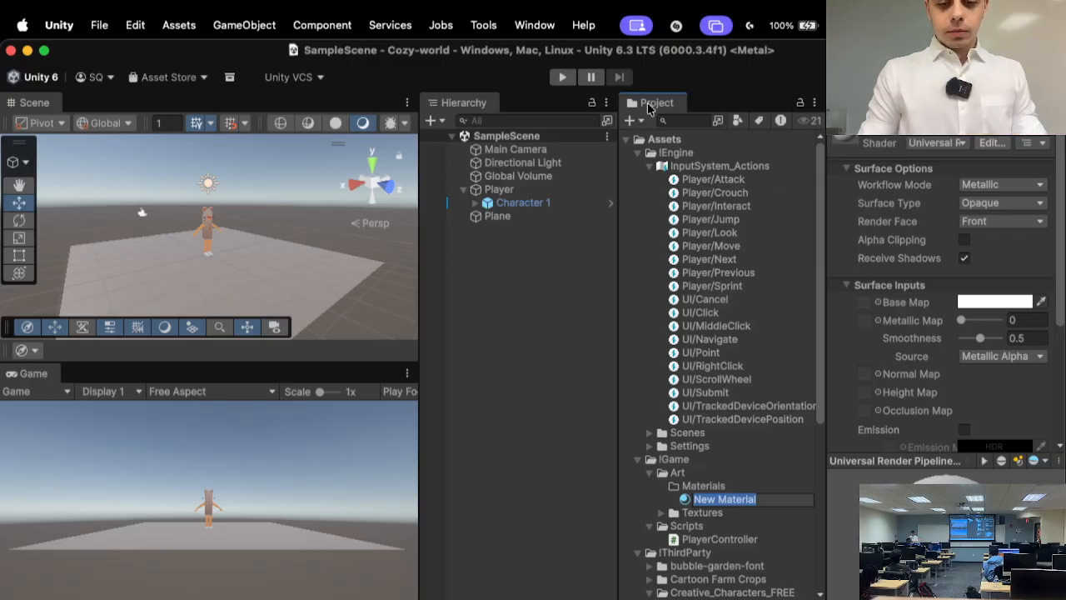
type("MAT_")
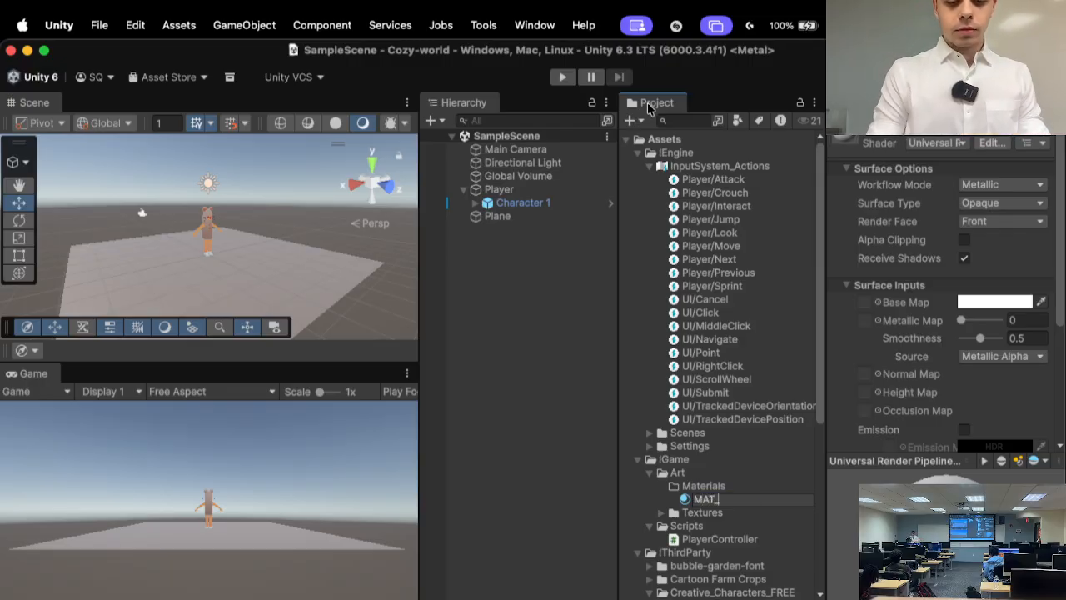
type("Grass")
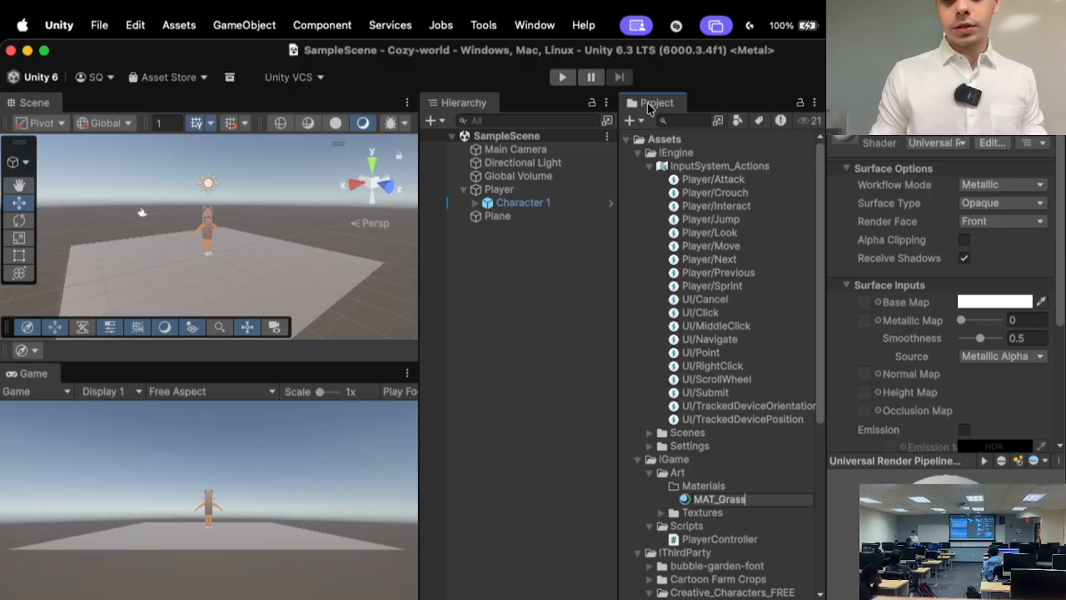
key("Return")
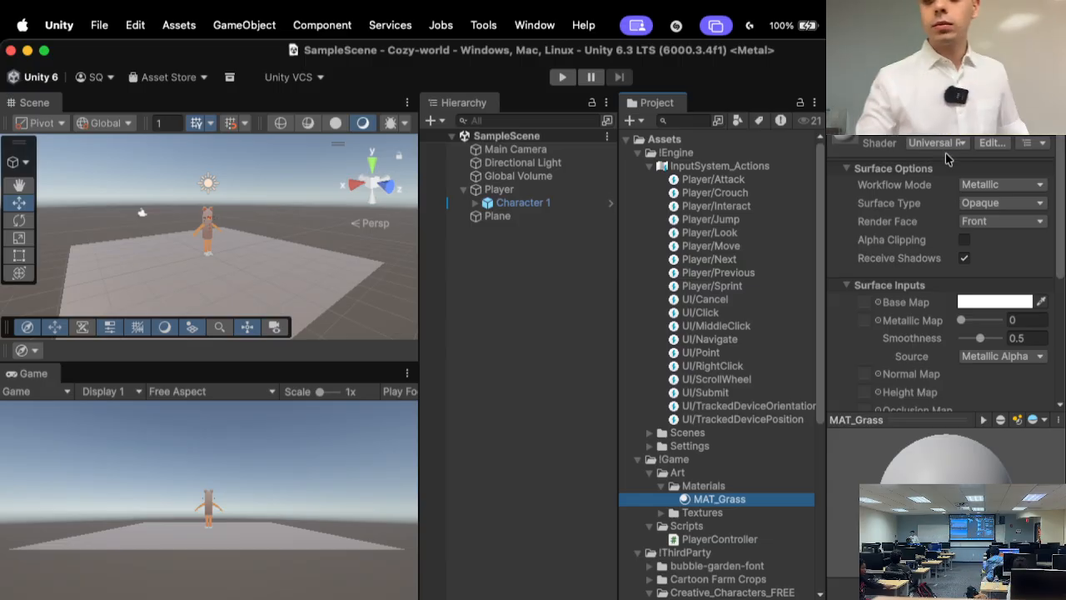
- Set the Base Map colour of MAT_Grass to golden yellow and apply the material to the ground plane in the scene
left_click(995, 301)
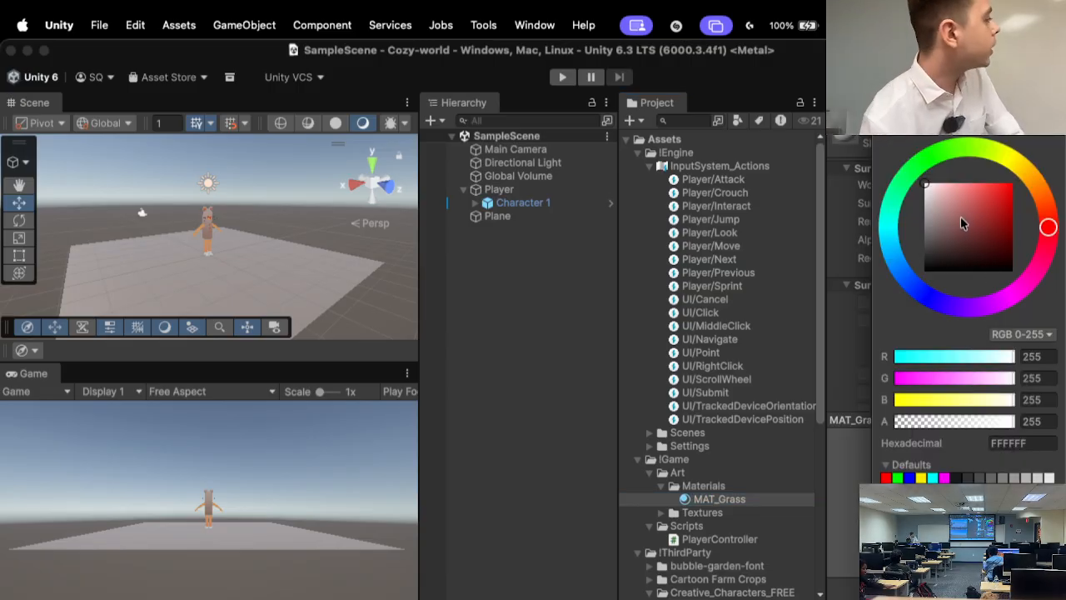
left_click_drag(998, 208, 997, 193)
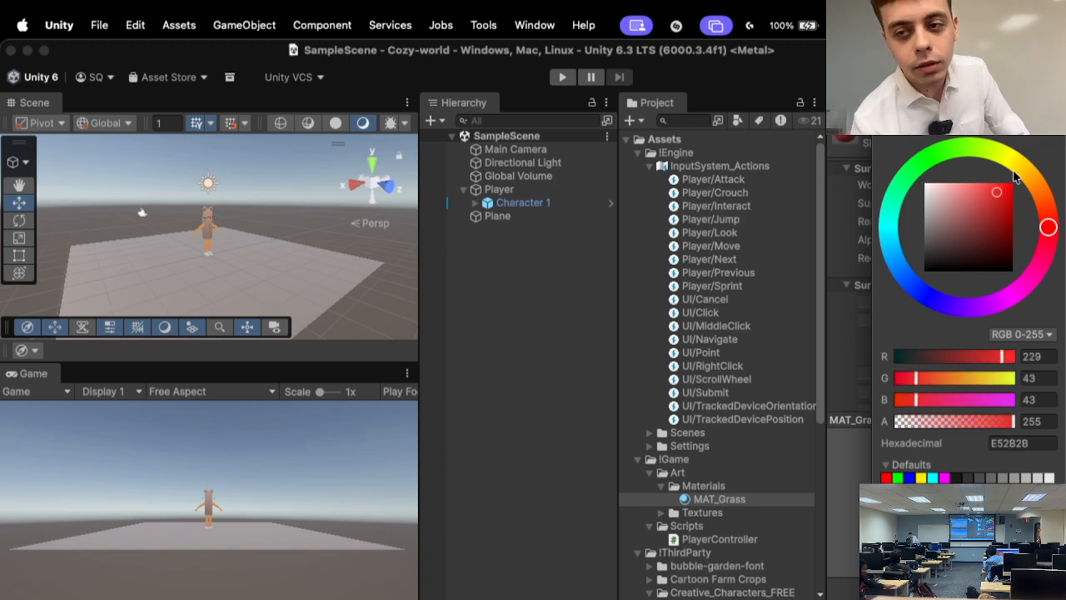
left_click(1021, 172)
left_click(889, 210)
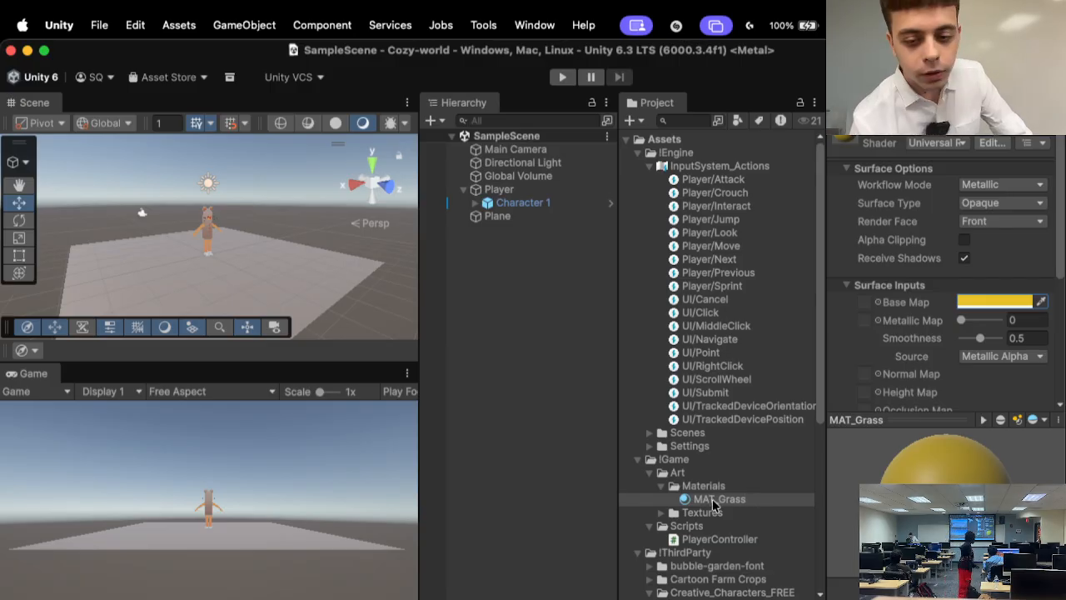
left_click_drag(716, 500, 270, 271)
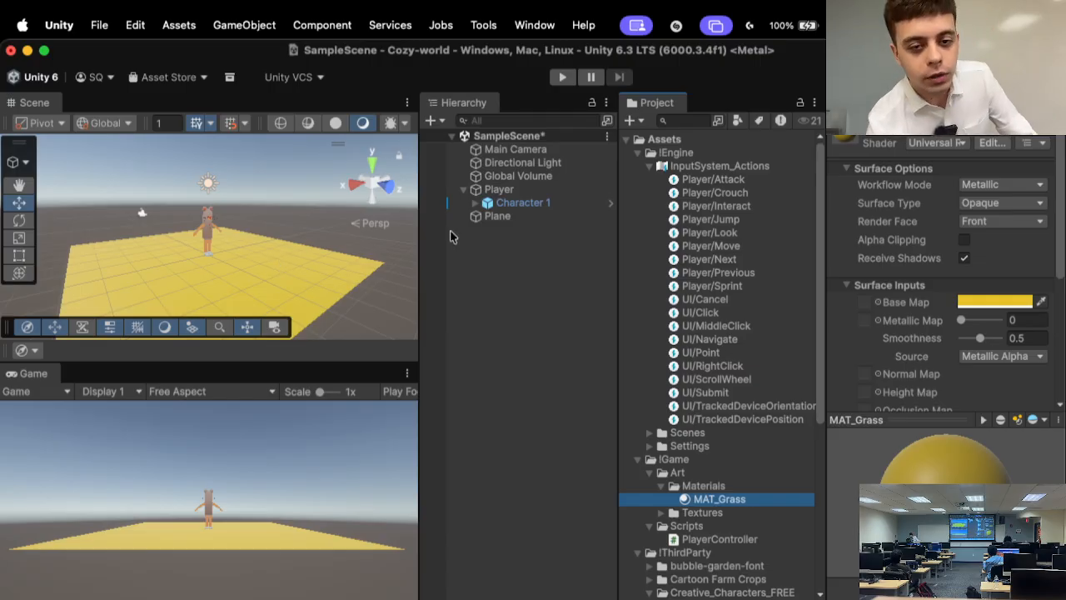
- Add a second 3D plane to the scene and delete it again
right_click(514, 265)
right_click(499, 260)
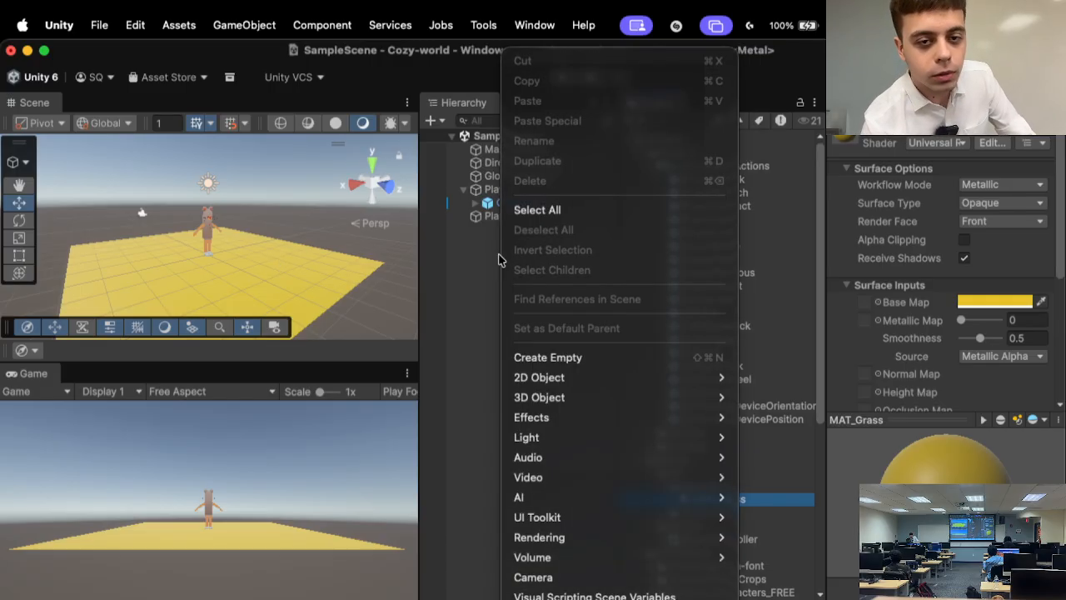
mouse_move(571, 398)
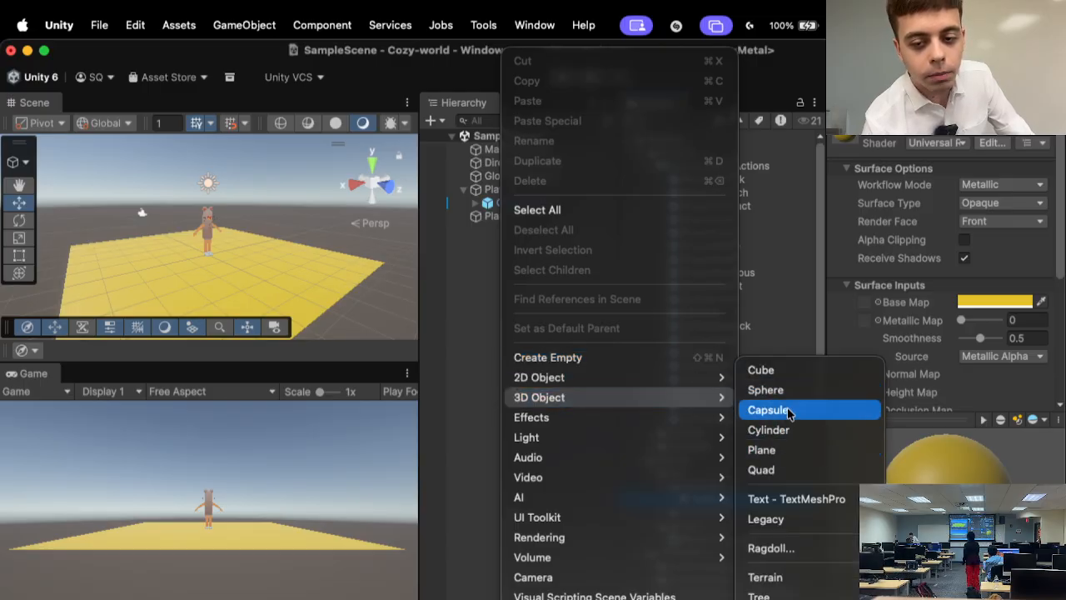
left_click(777, 451)
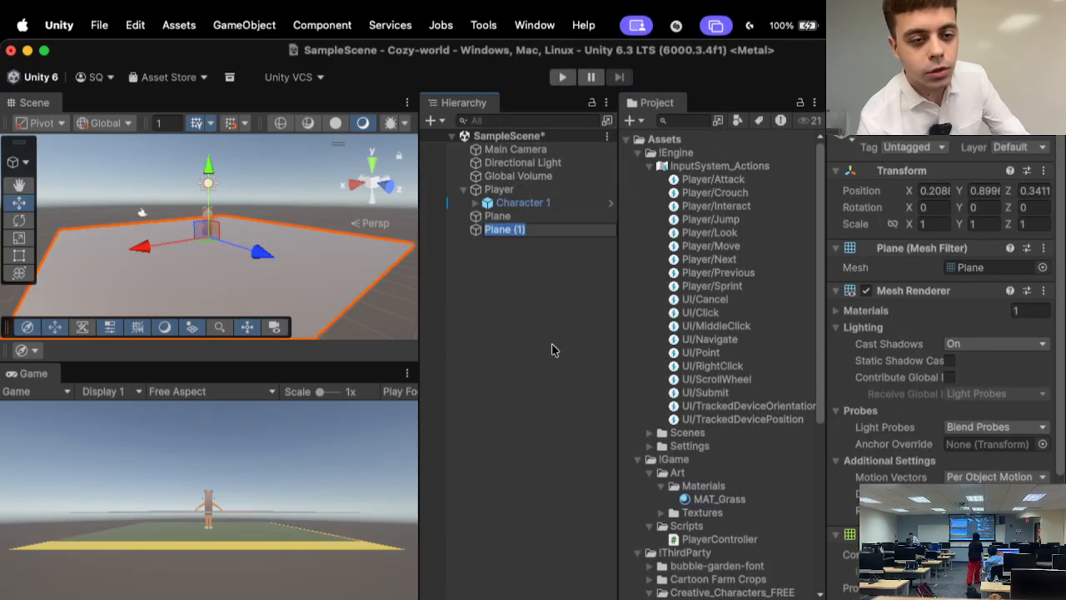
key("super+BackSpace")
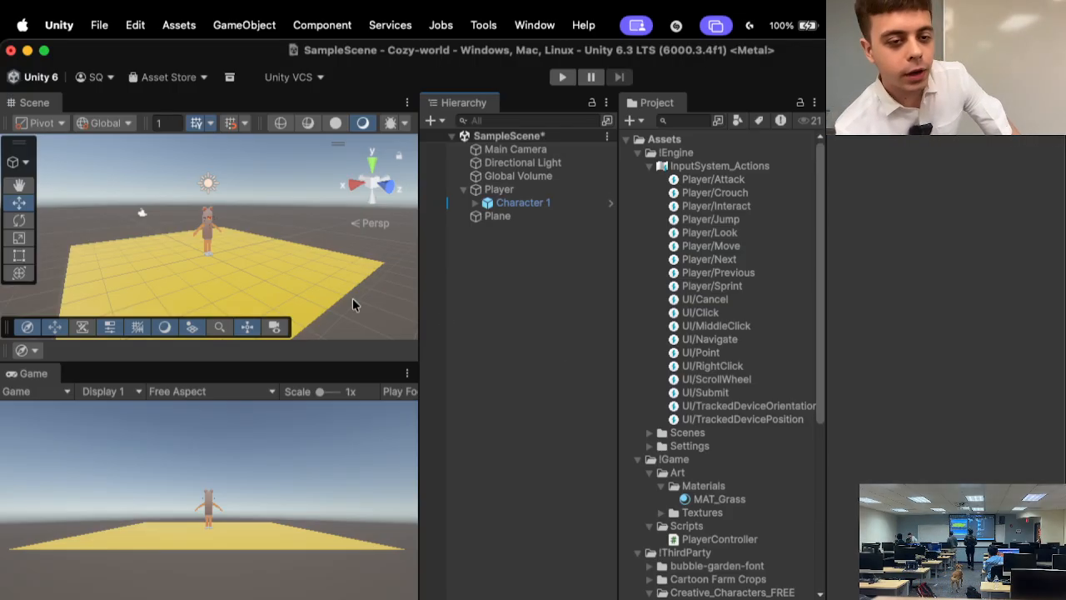
- Inspect the ground plane's Mesh Renderer material assignment and the settings of the MAT_Grass material
left_click(298, 303)
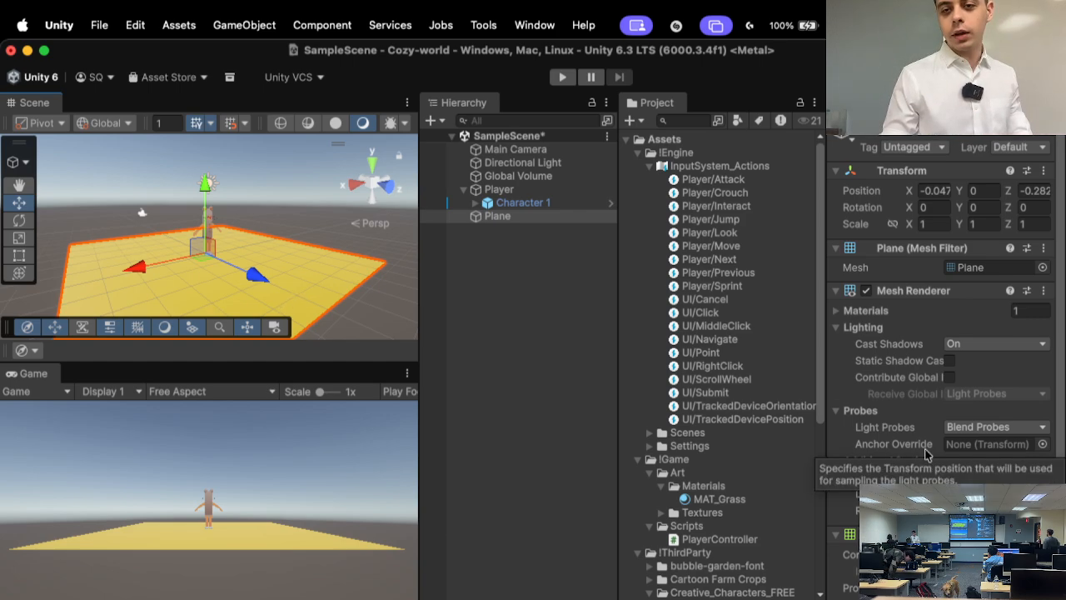
scroll(913, 452, "down", 5)
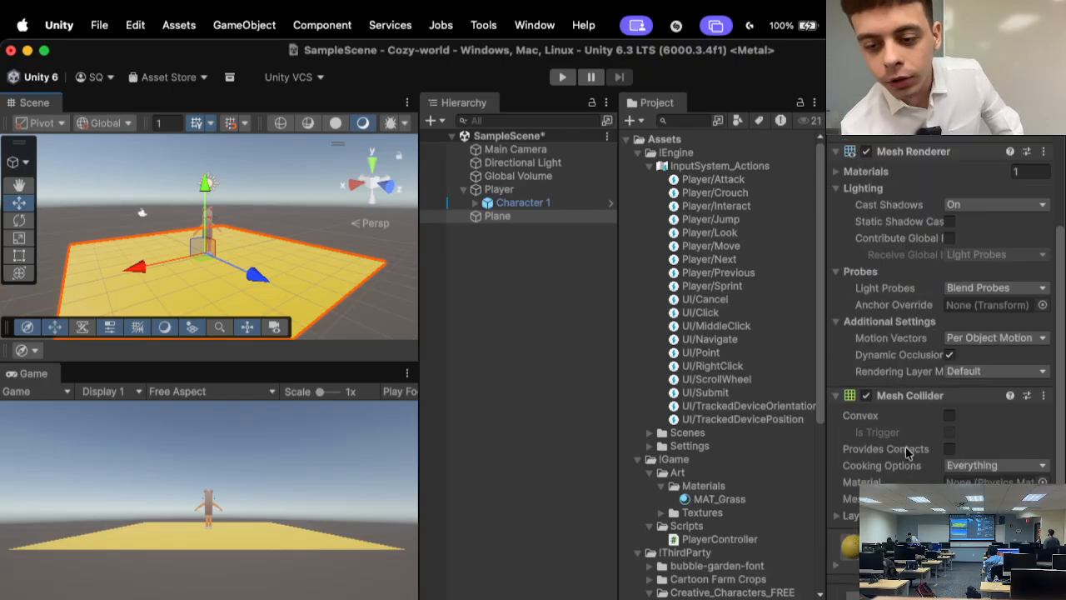
scroll(908, 452, "down", 1)
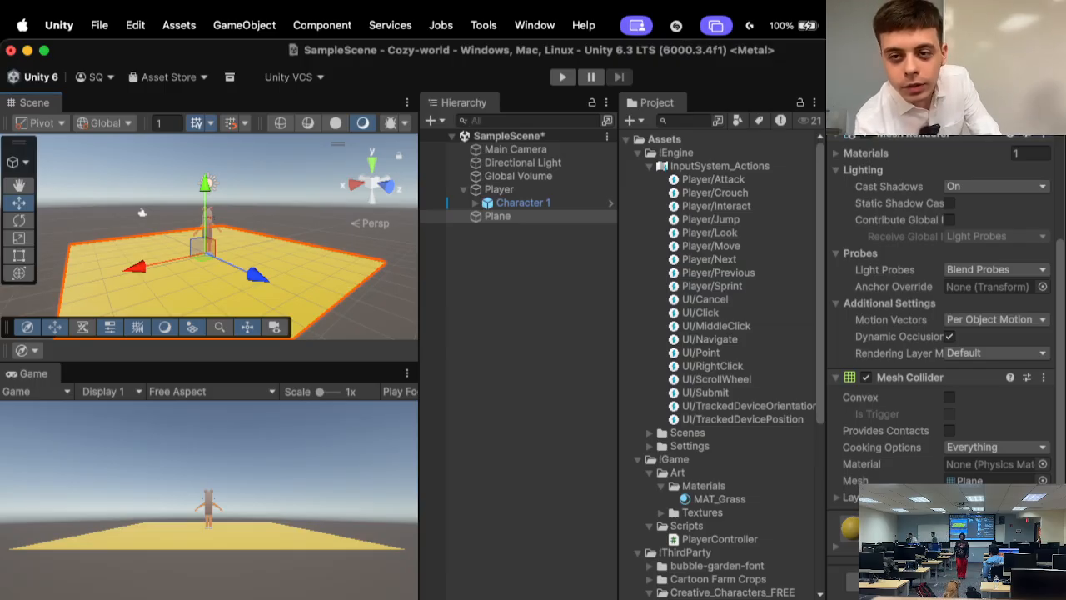
left_click(862, 153)
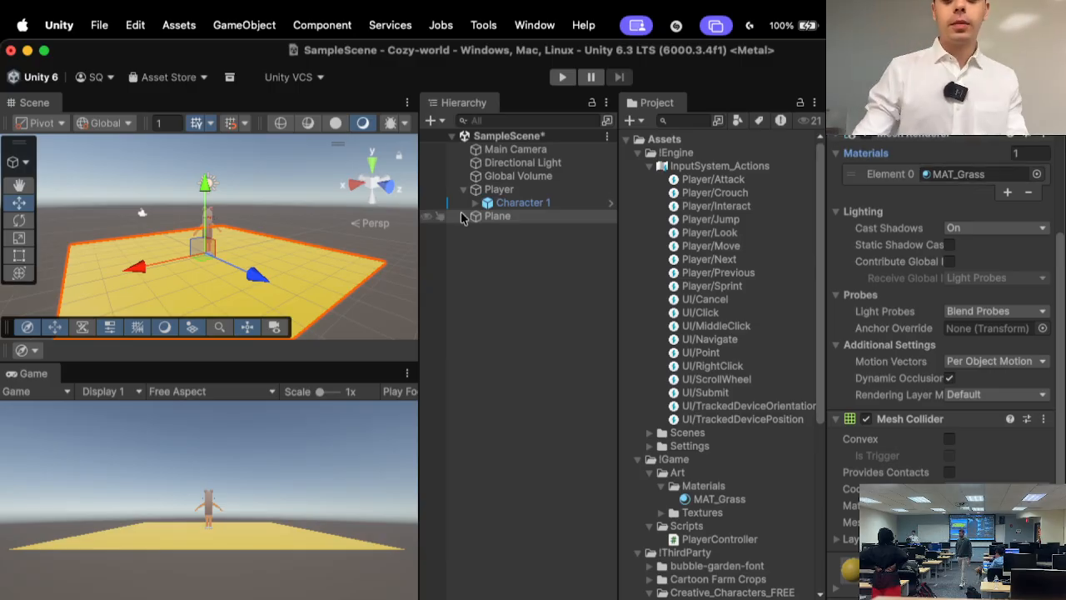
left_click(732, 503)
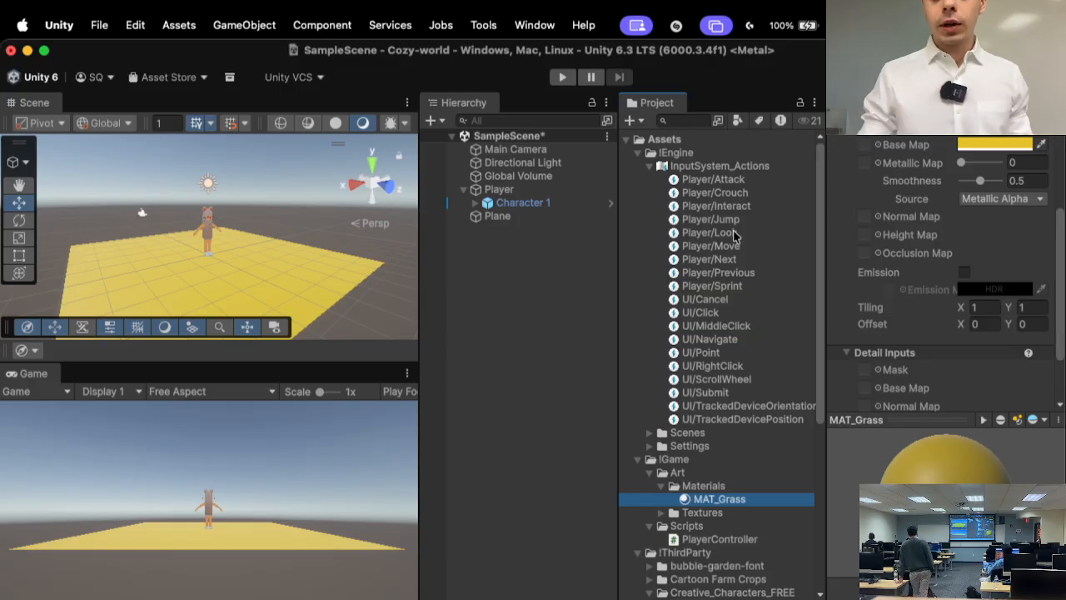
- Create a folder named Shaders inside the Art folder
left_click(689, 474)
right_click(695, 475)
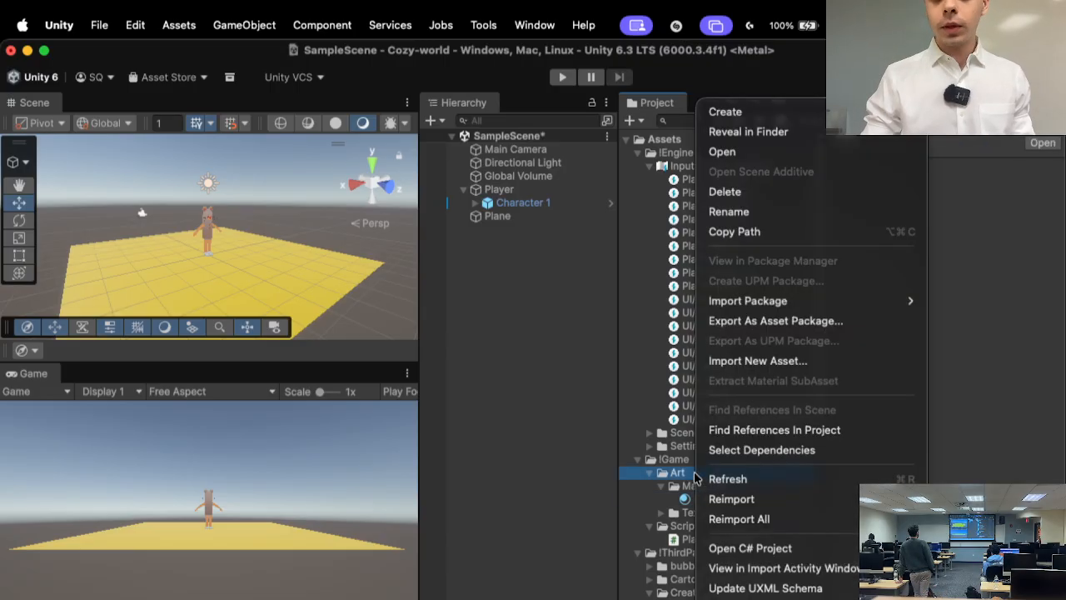
mouse_move(807, 108)
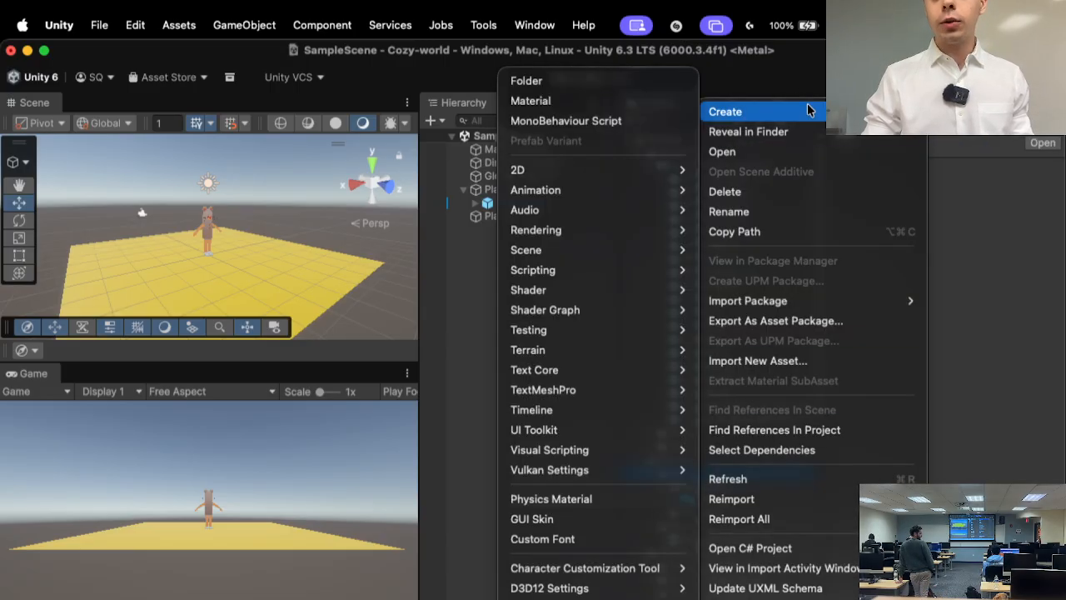
left_click(516, 78)
type("S")
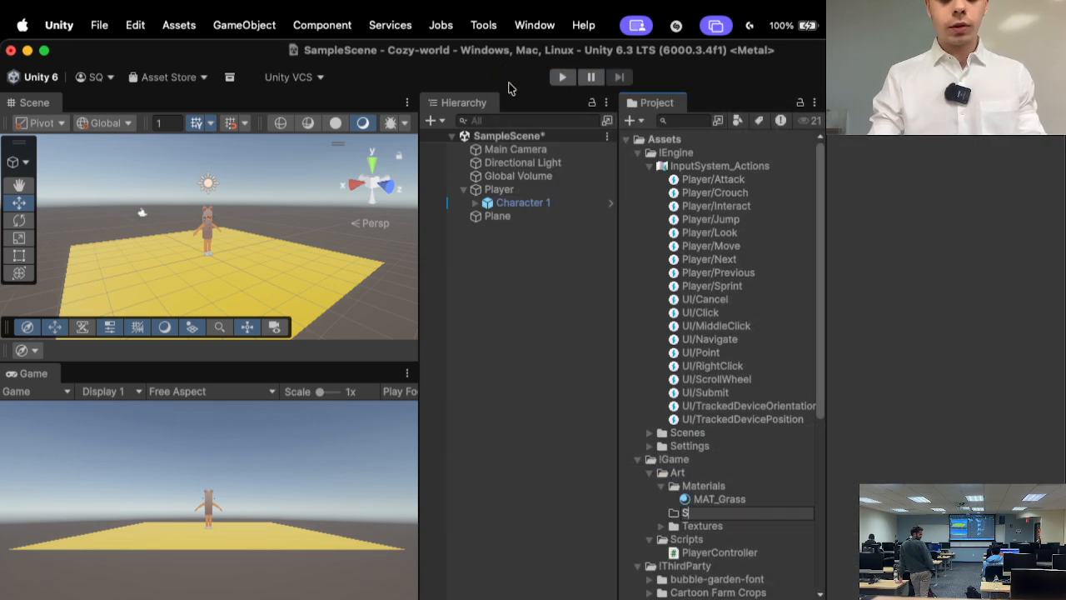
type("haders")
key("Return")
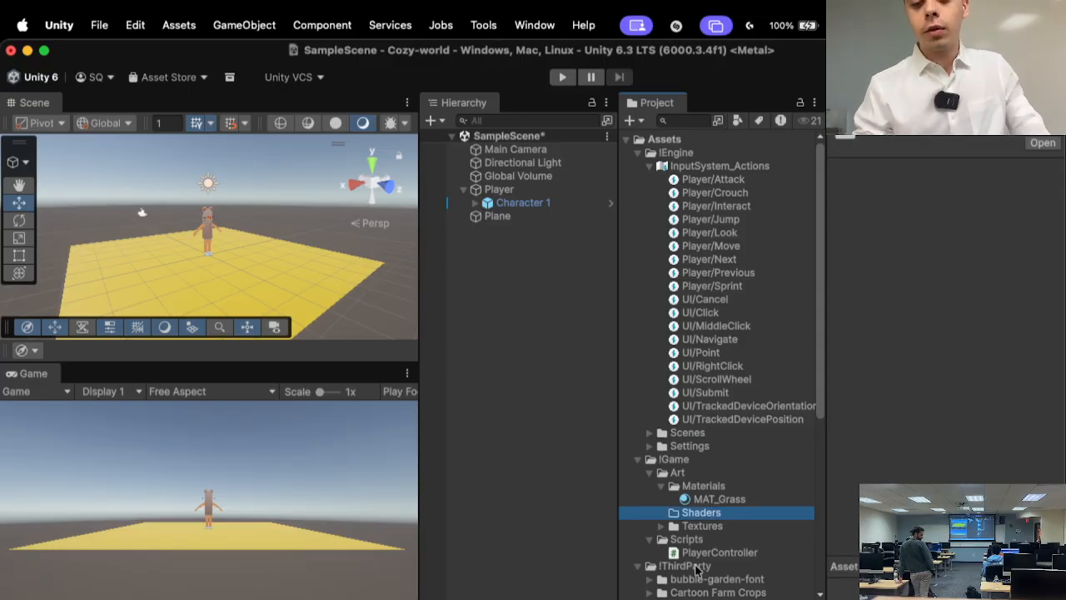
right_click(722, 521)
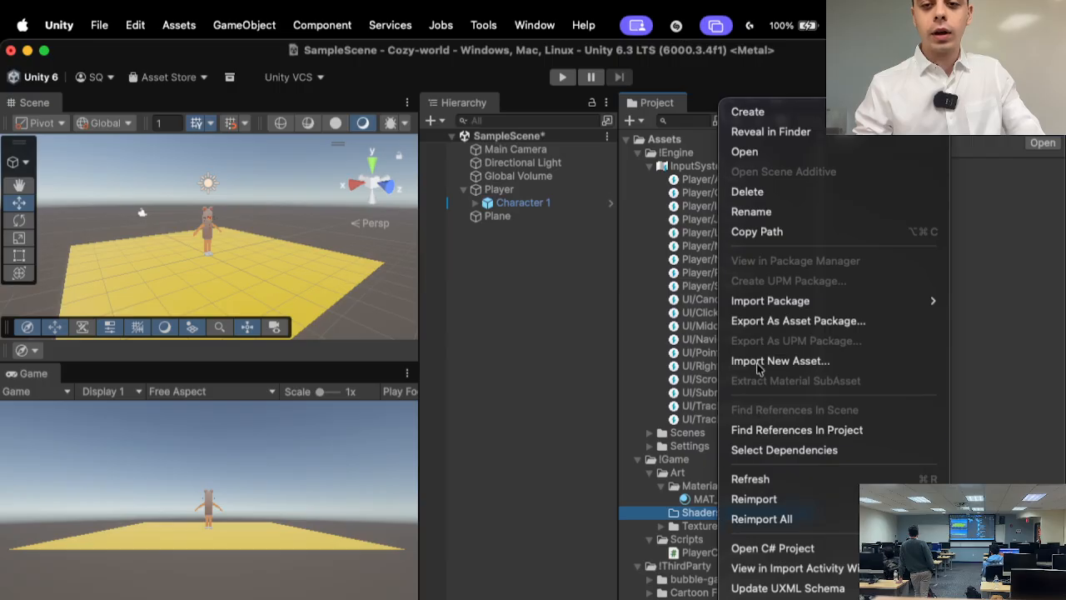
mouse_move(816, 113)
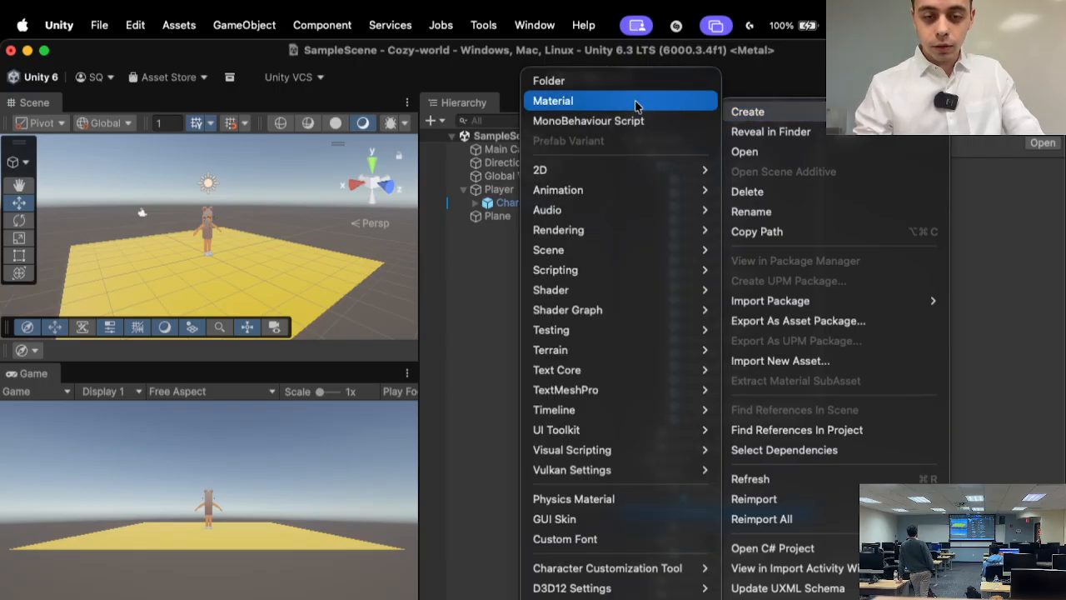
mouse_move(641, 240)
mouse_move(653, 313)
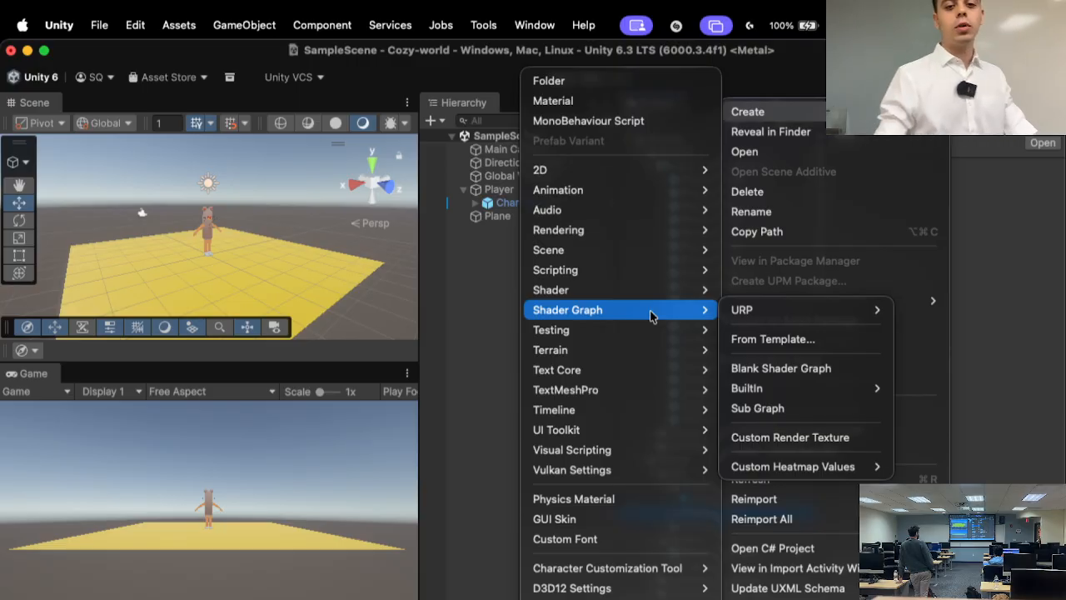
- Search the Unity Registry in the Package Manager for "shader ga" and leave the Package Manager
left_click(533, 25)
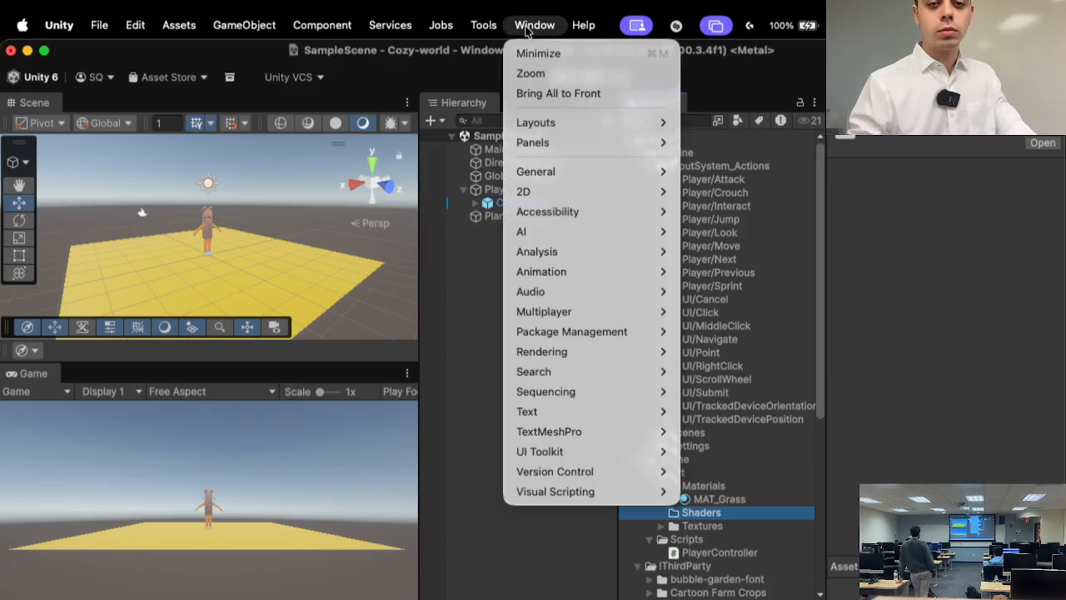
mouse_move(652, 340)
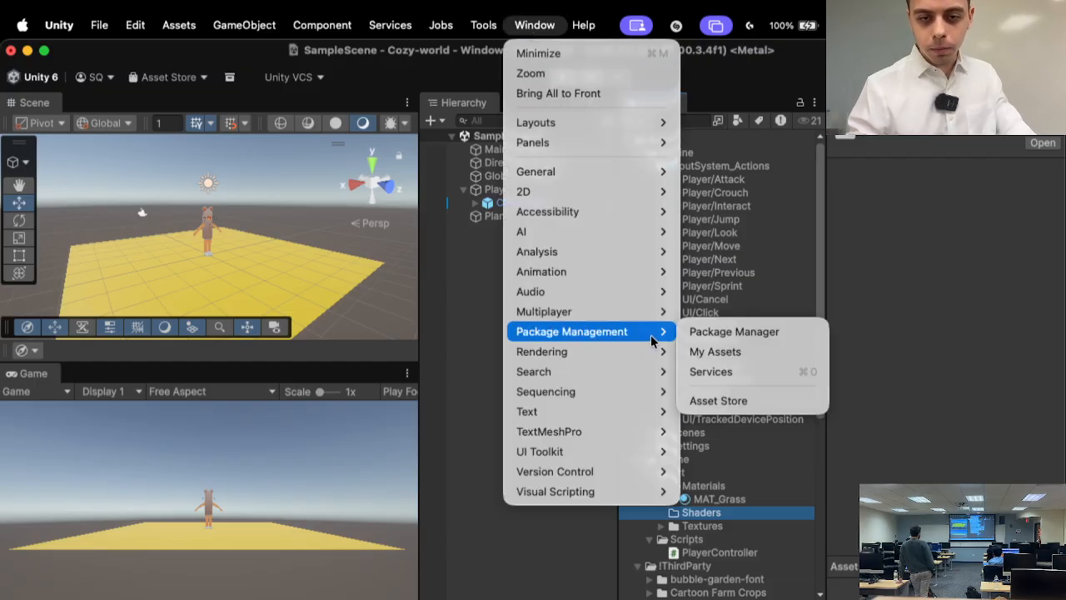
left_click(712, 331)
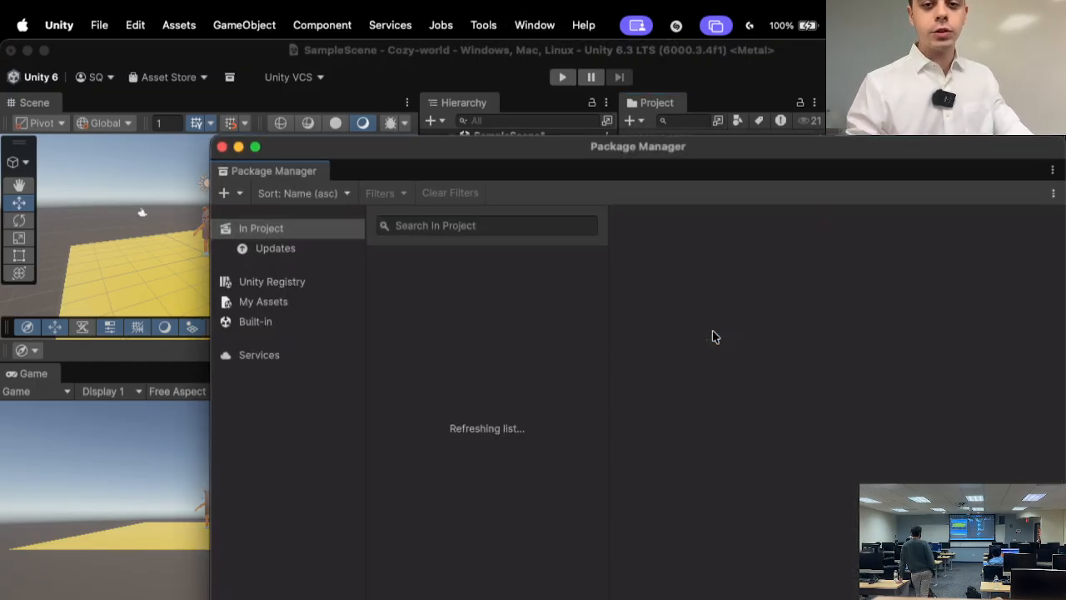
left_click(258, 284)
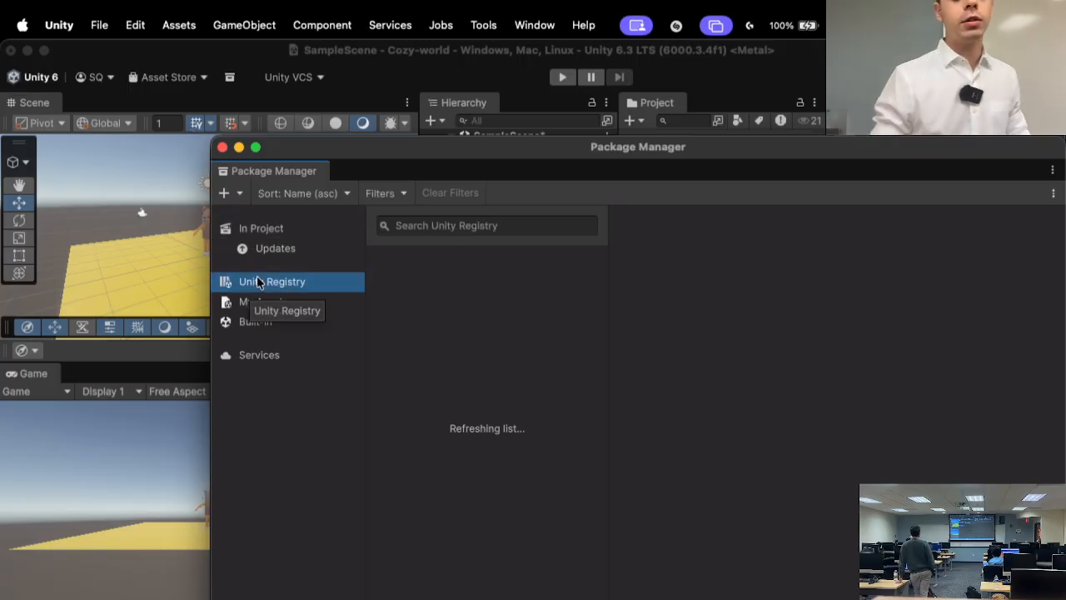
left_click(455, 226)
type("shader ga")
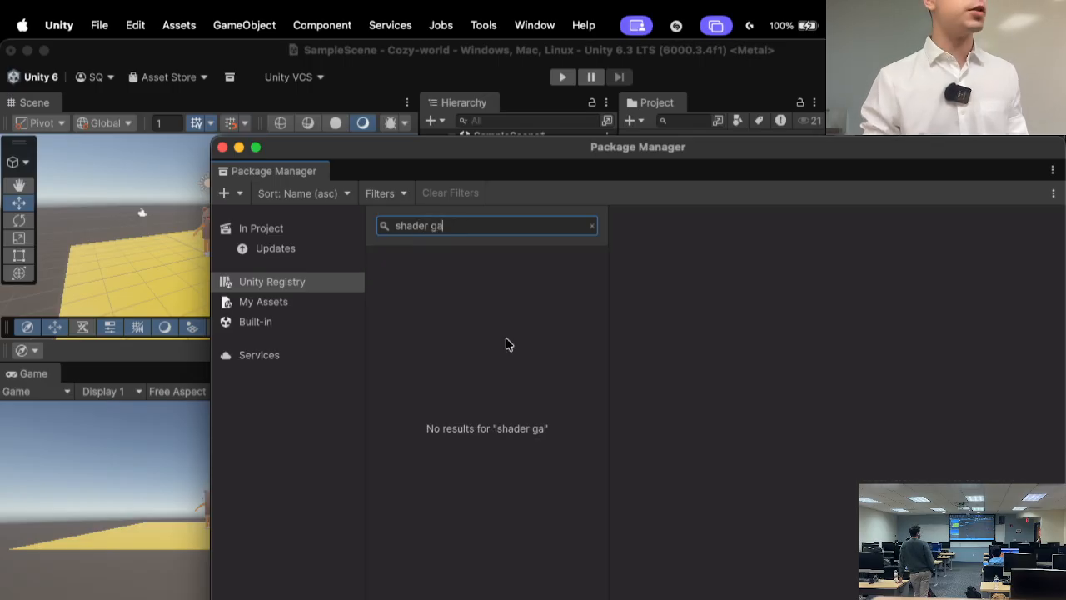
left_click(237, 149)
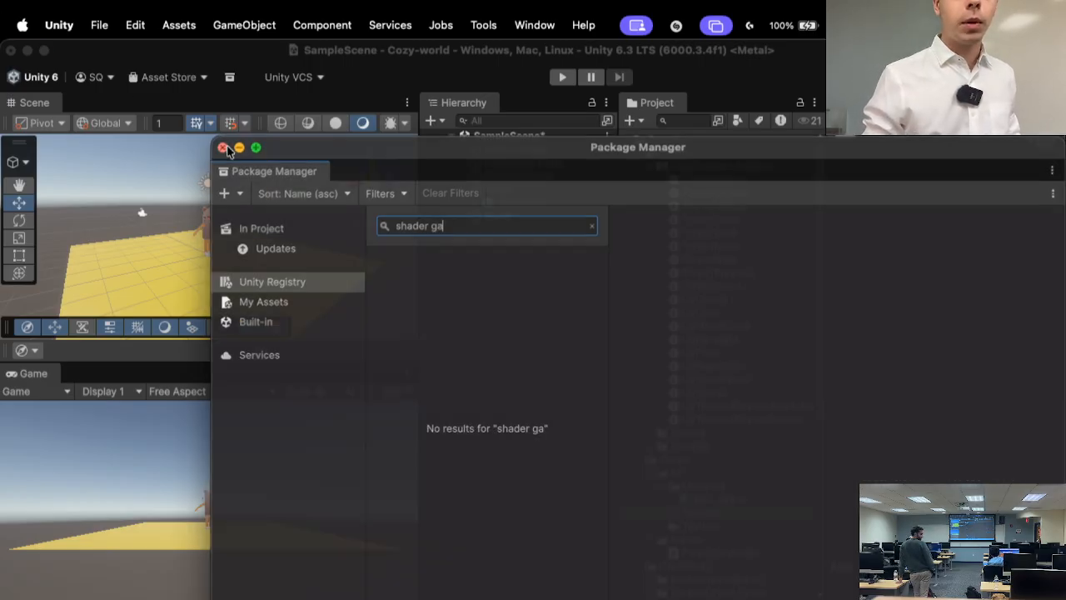
- Create a URP Unlit Shader Graph named SH_Ground in the Shaders folder
right_click(715, 516)
mouse_move(773, 115)
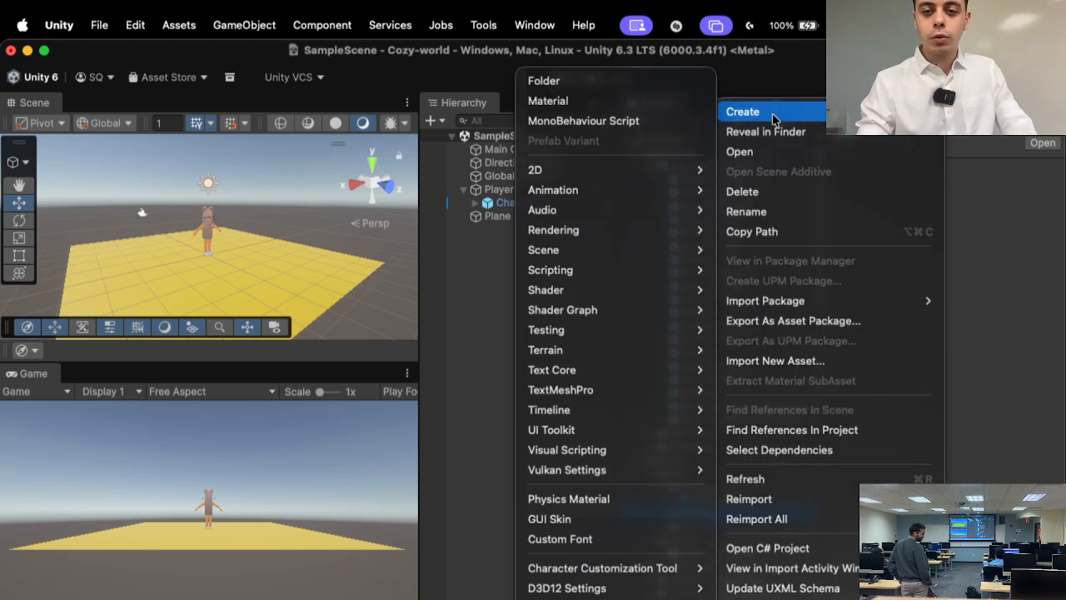
mouse_move(676, 312)
mouse_move(797, 313)
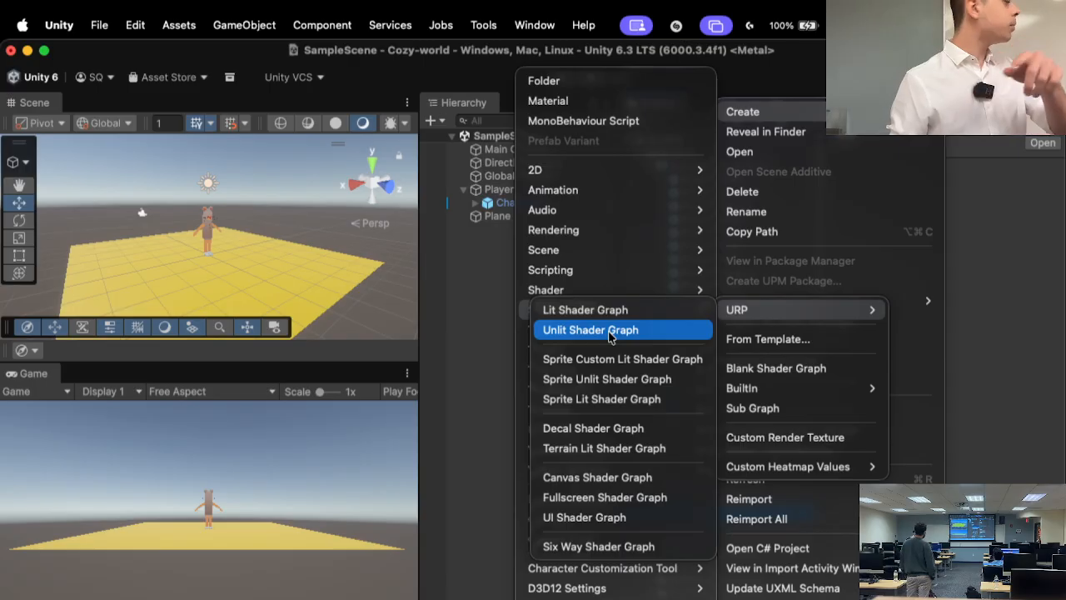
left_click(611, 333)
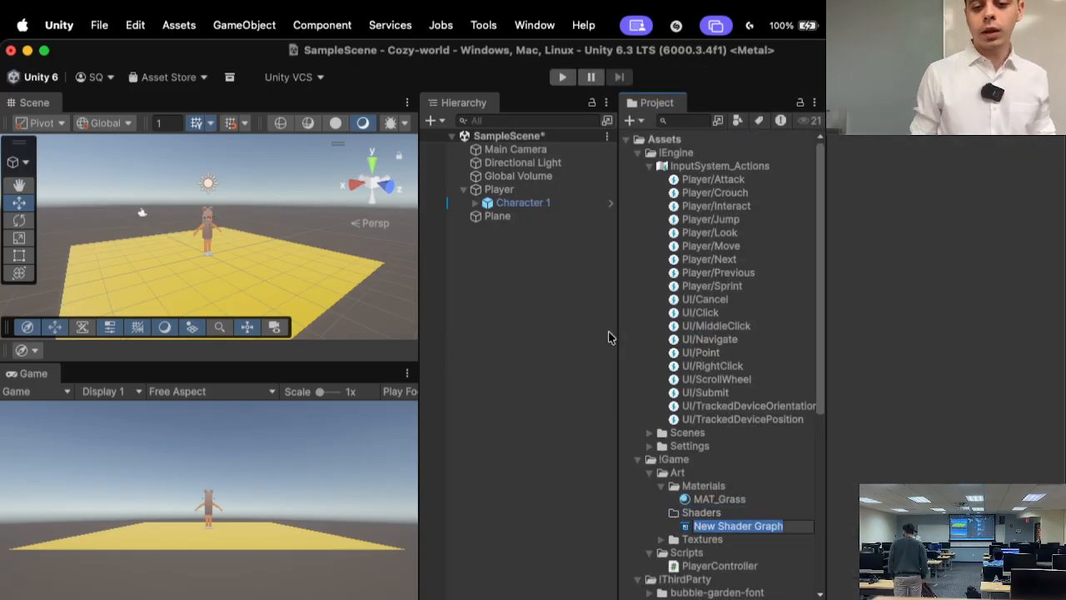
type("SH")
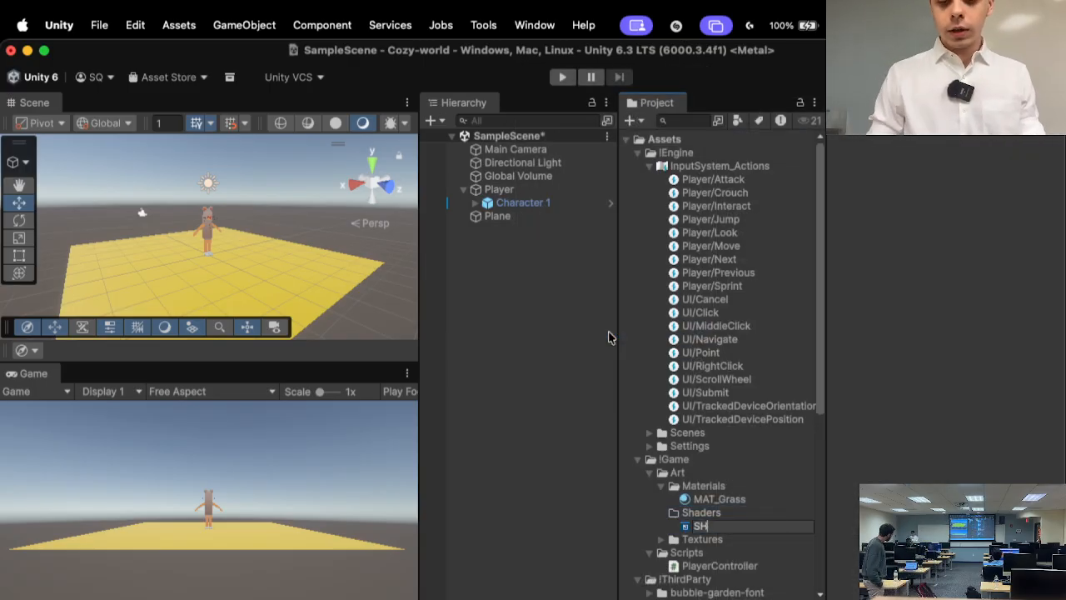
type("_Ground")
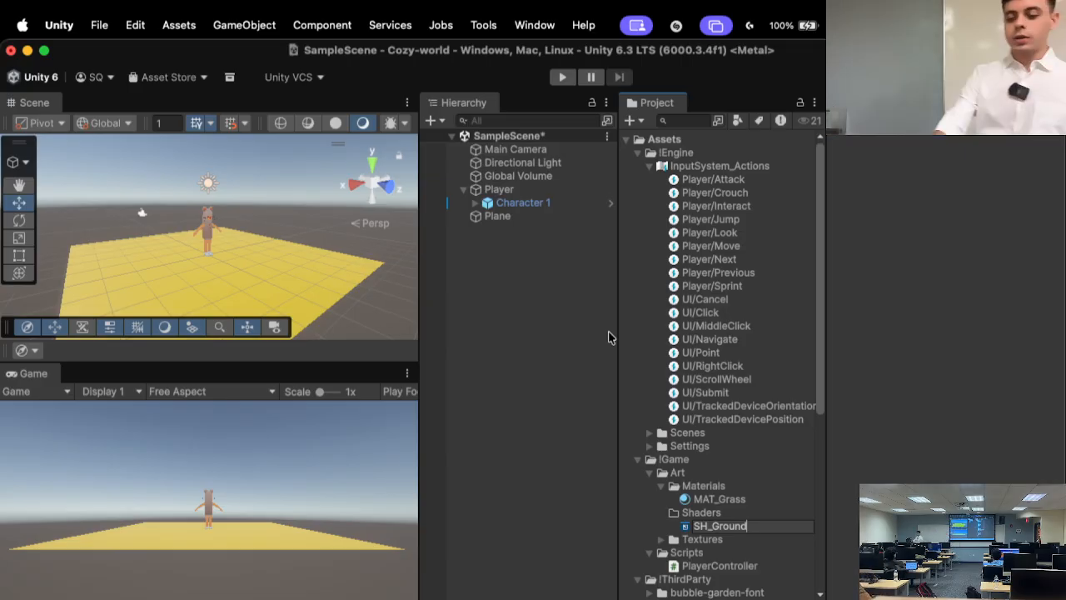
key("Return")
- Open the SH_Ground shader graph and detach its editor into a separate maximized window
double_click(762, 524)
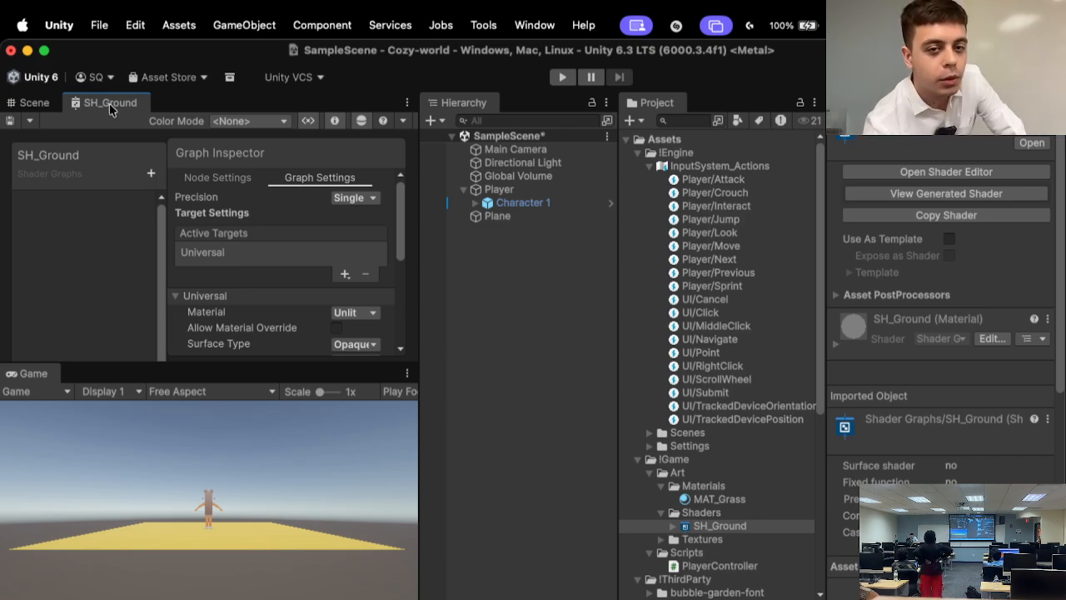
left_click_drag(110, 110, 446, 19)
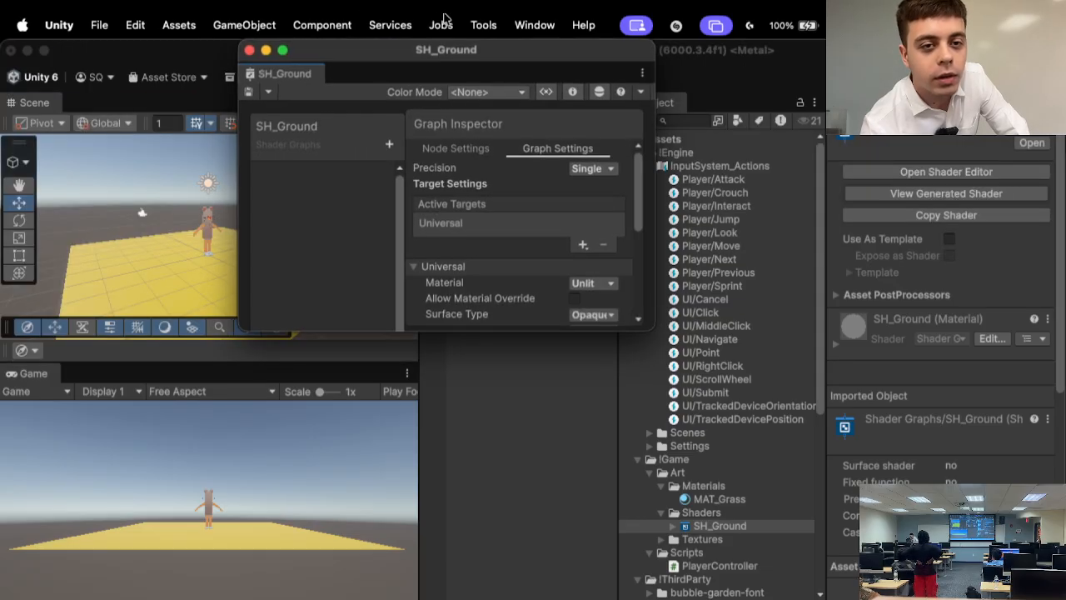
double_click(287, 51)
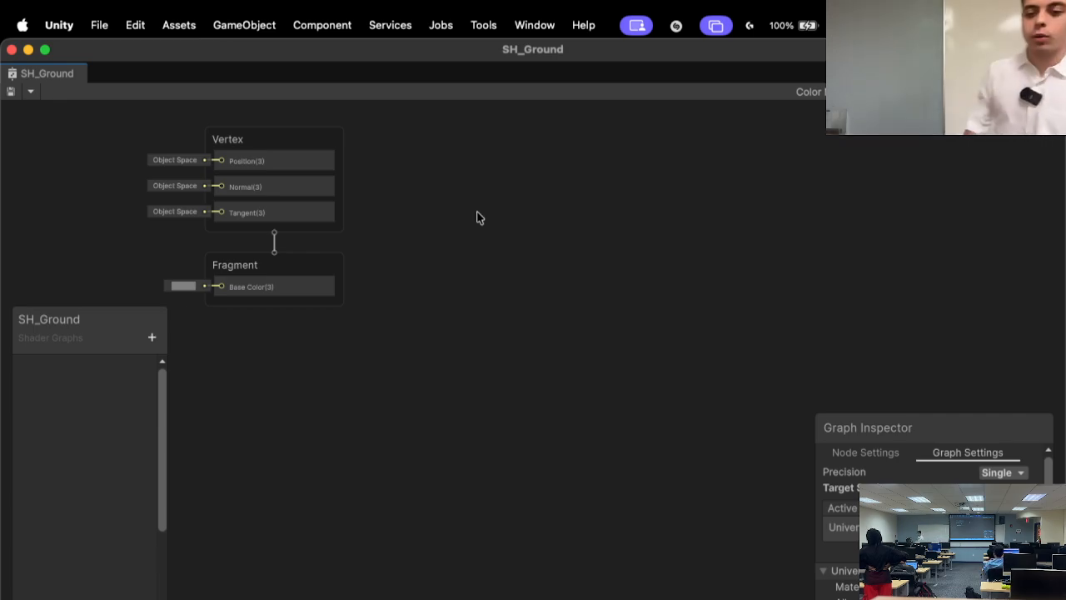
scroll(554, 257, "down", 4)
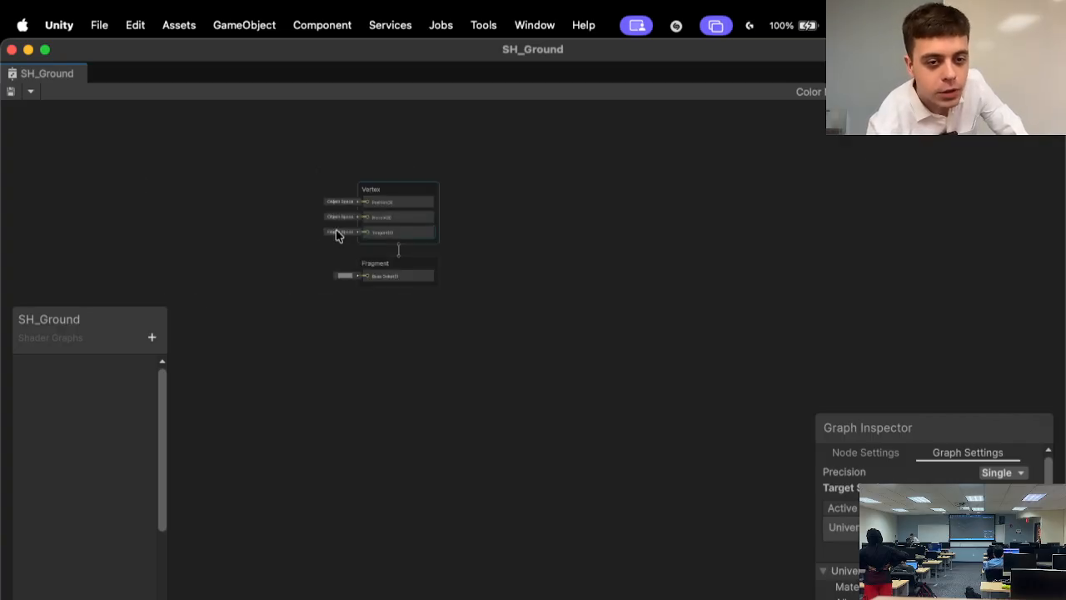
scroll(305, 223, "up", 6)
scroll(590, 267, "down", 4)
scroll(533, 250, "up", 3)
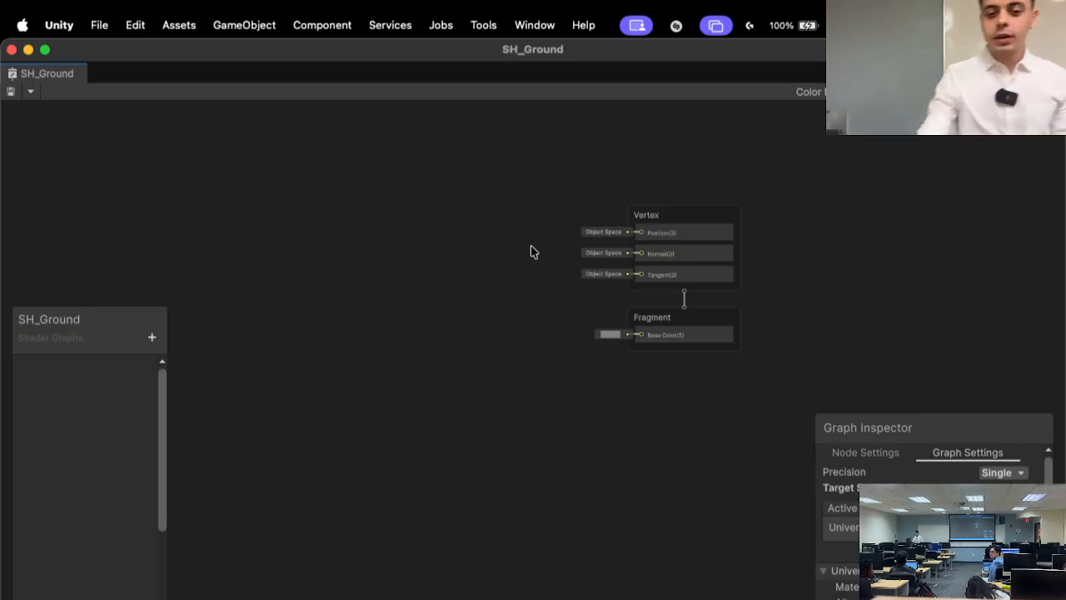
- Set the Fragment Base Color of SH_Ground to golden yellow (CBB12B) and save the graph
scroll(645, 333, "up", 5)
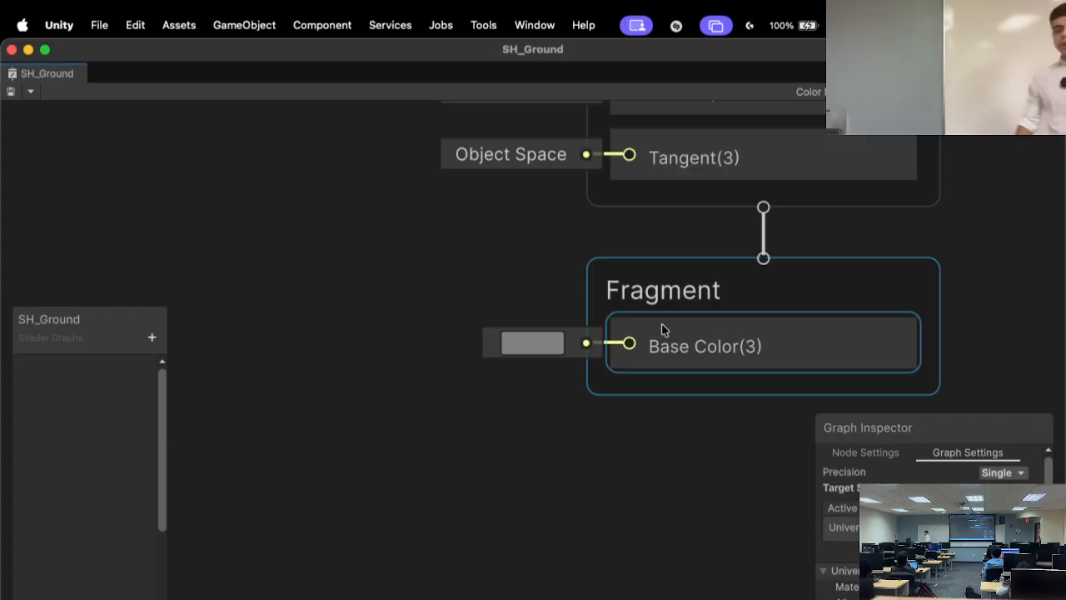
left_click(525, 342)
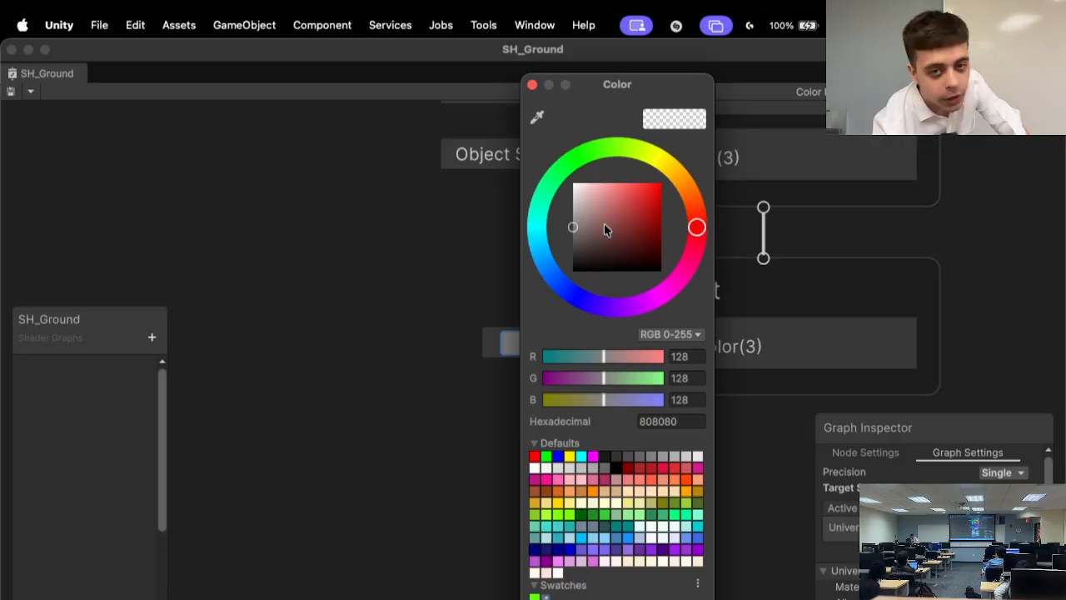
left_click_drag(606, 228, 834, 255)
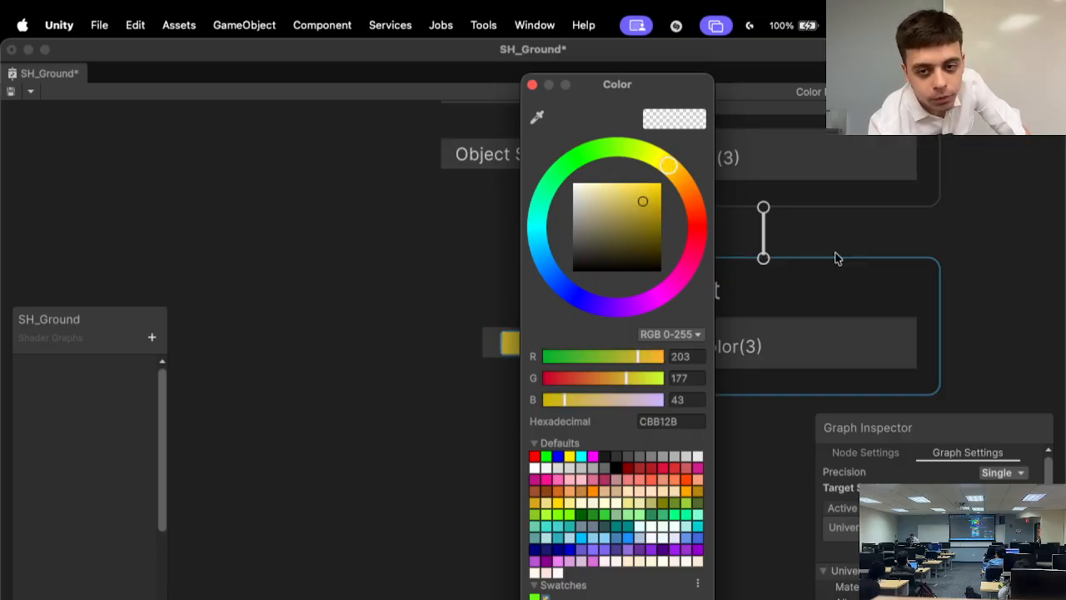
left_click(938, 233)
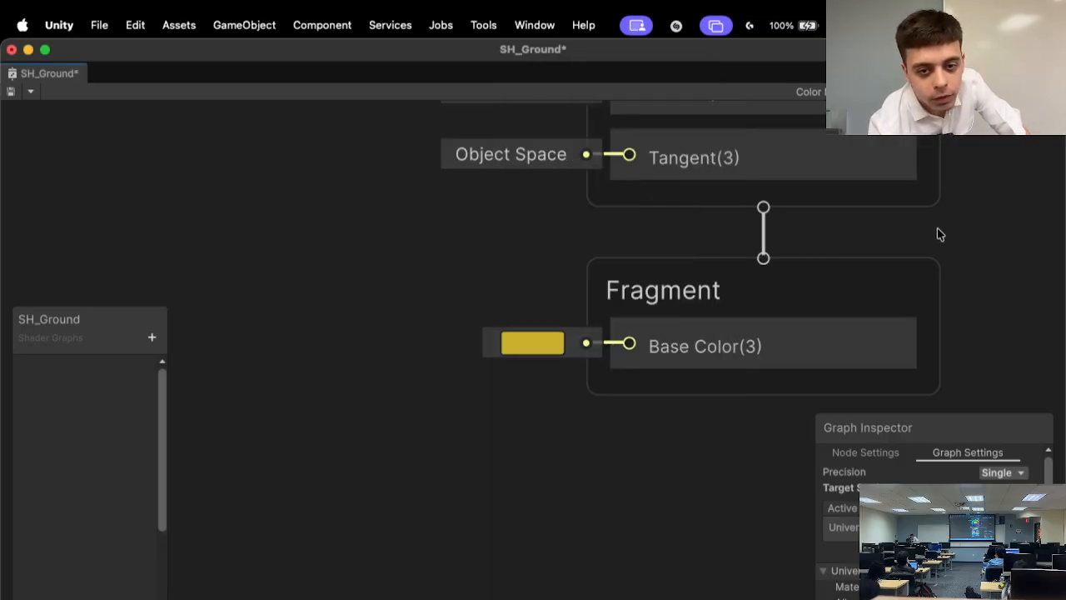
left_click(10, 91)
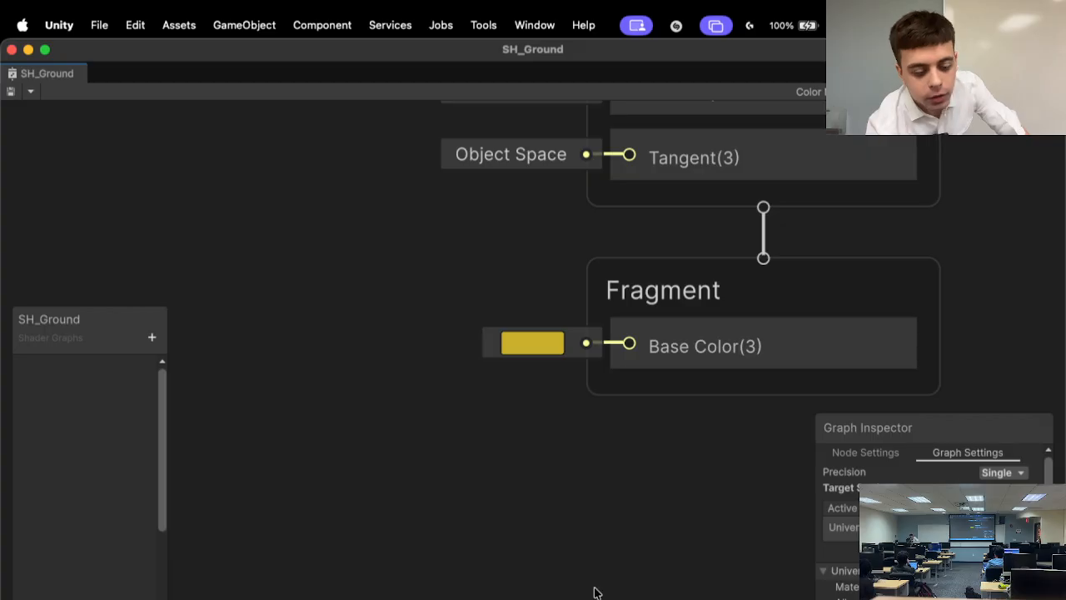
- Minimize the graph window and assign the SH_Ground shader graph as the shader of the MAT_Grass material
left_click(28, 50)
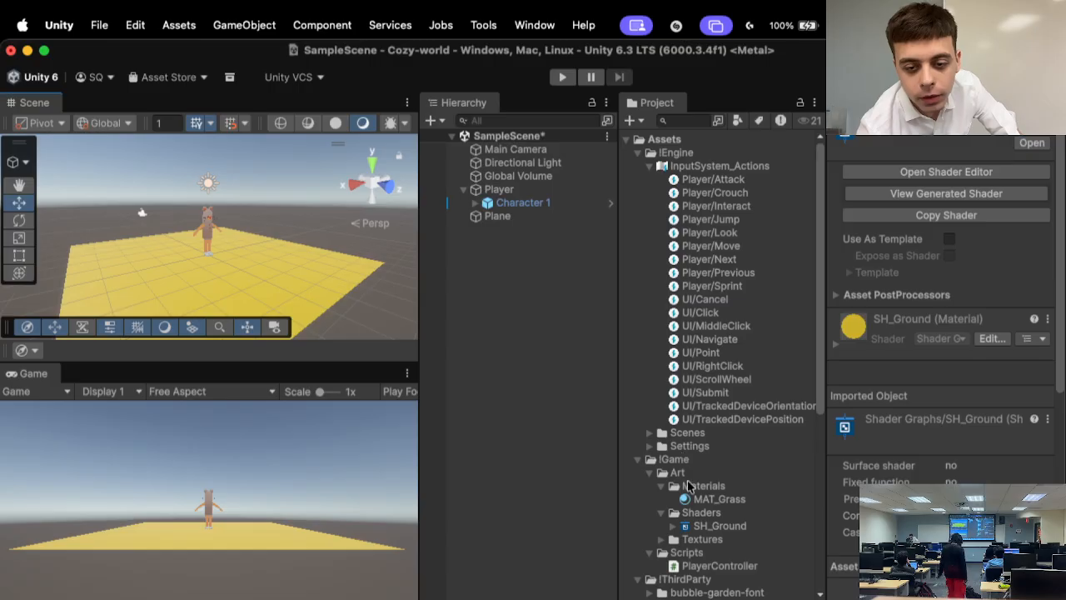
left_click(716, 500)
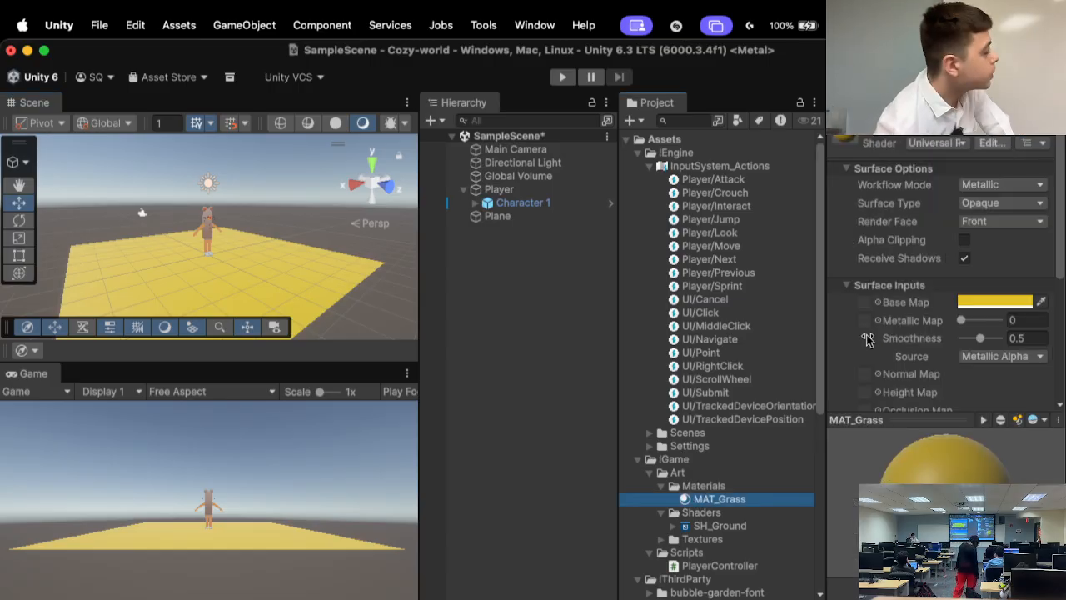
left_click(936, 143)
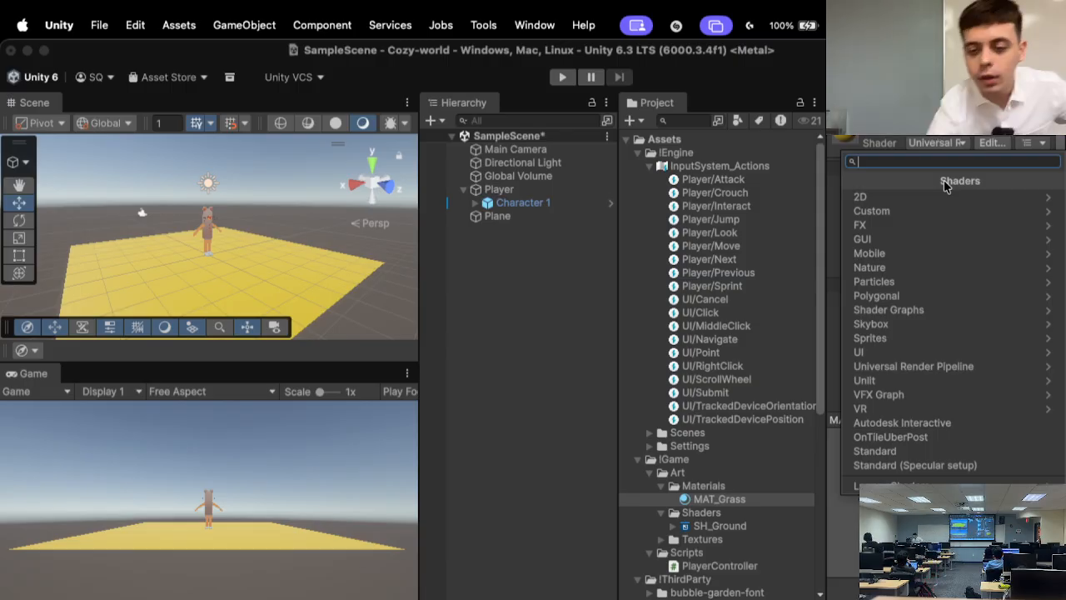
left_click(988, 524)
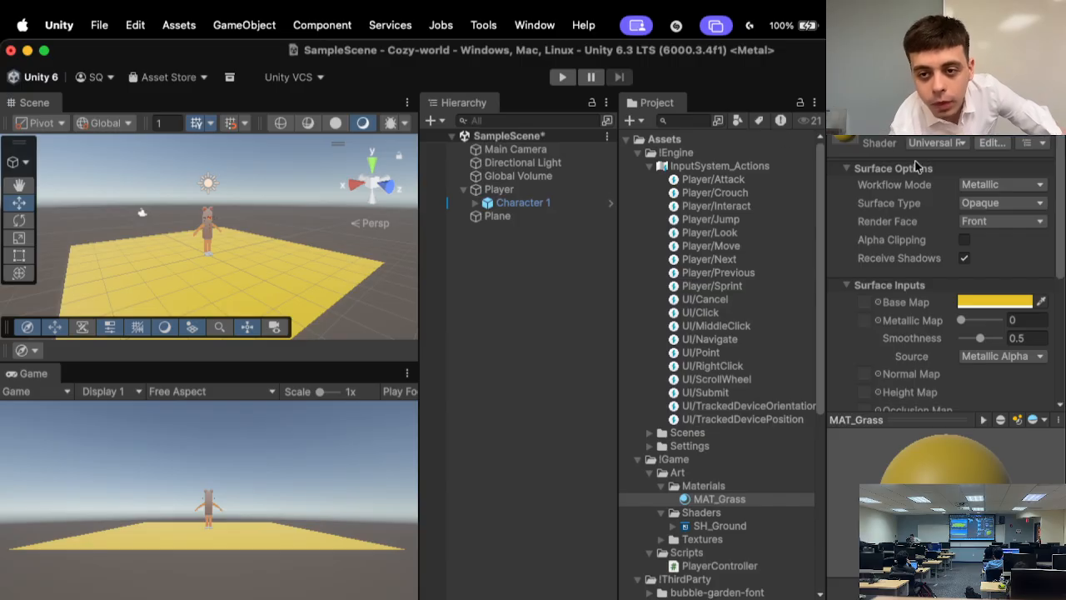
left_click(933, 143)
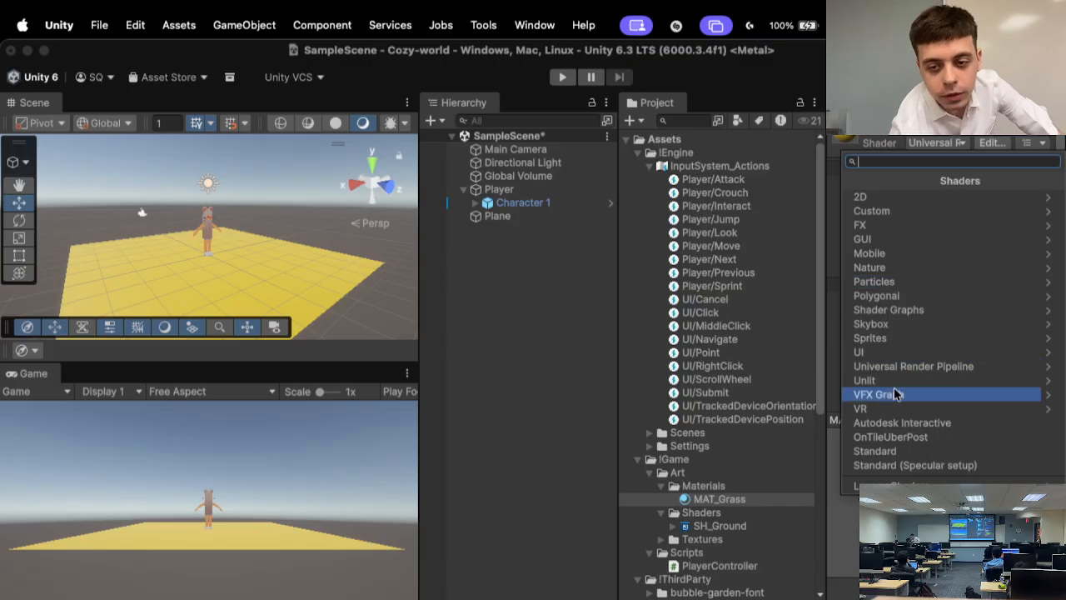
left_click(900, 309)
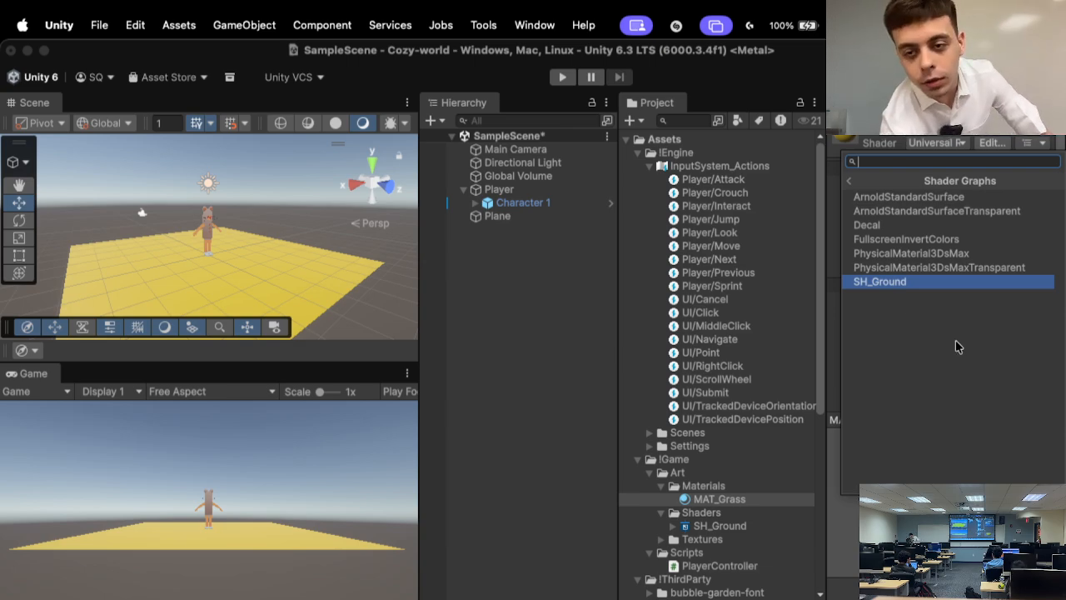
left_click(893, 283)
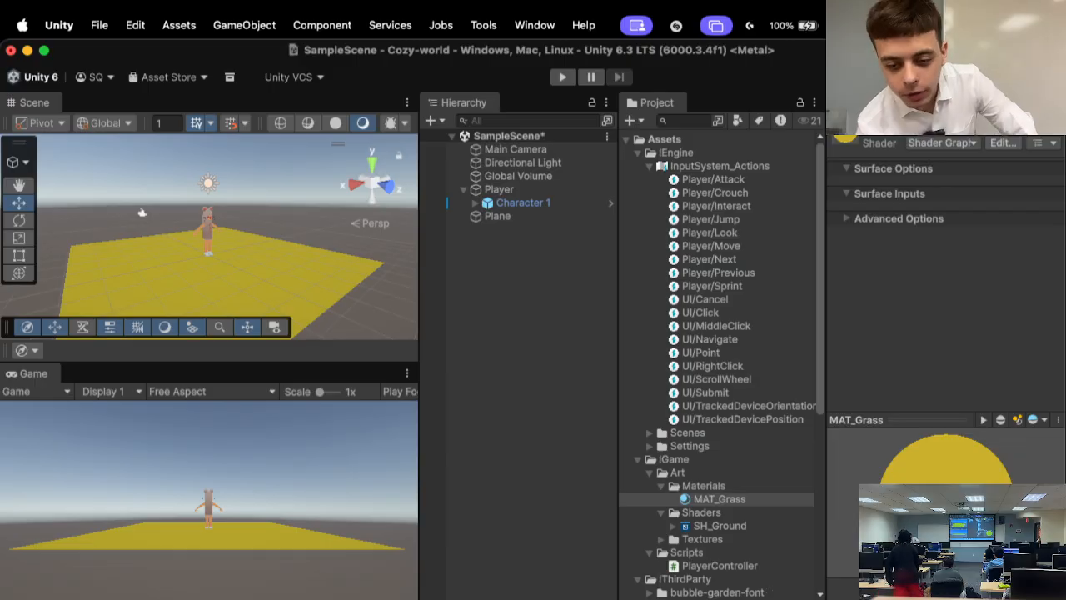
- Open the SH_Ground shader graph and add a Texture 2D property named Texture 1 to its blackboard
double_click(720, 525)
scroll(596, 487, "down", 5)
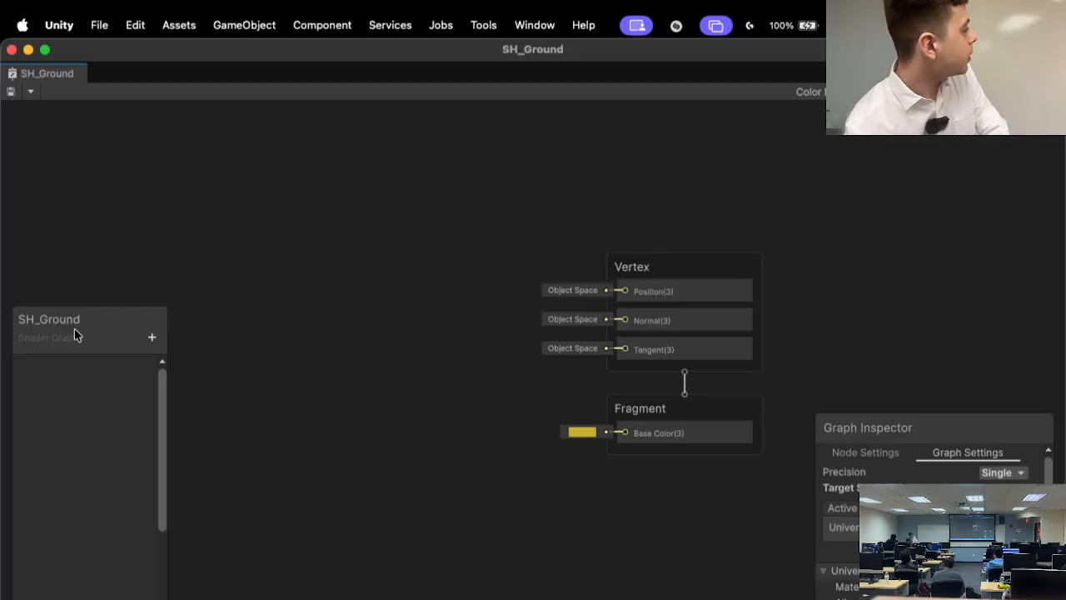
left_click_drag(74, 334, 126, 237)
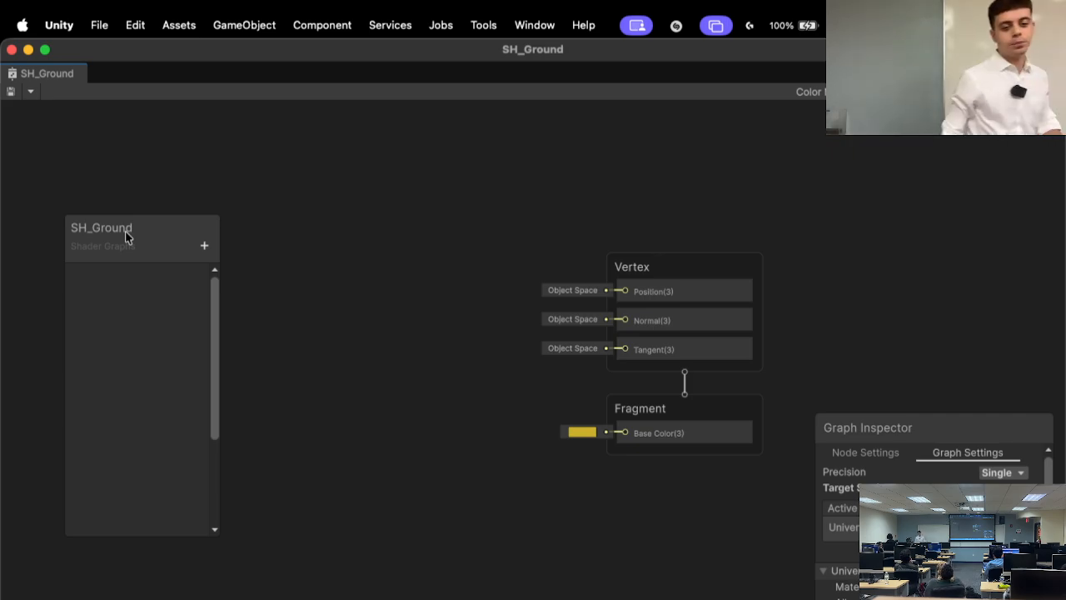
left_click(205, 250)
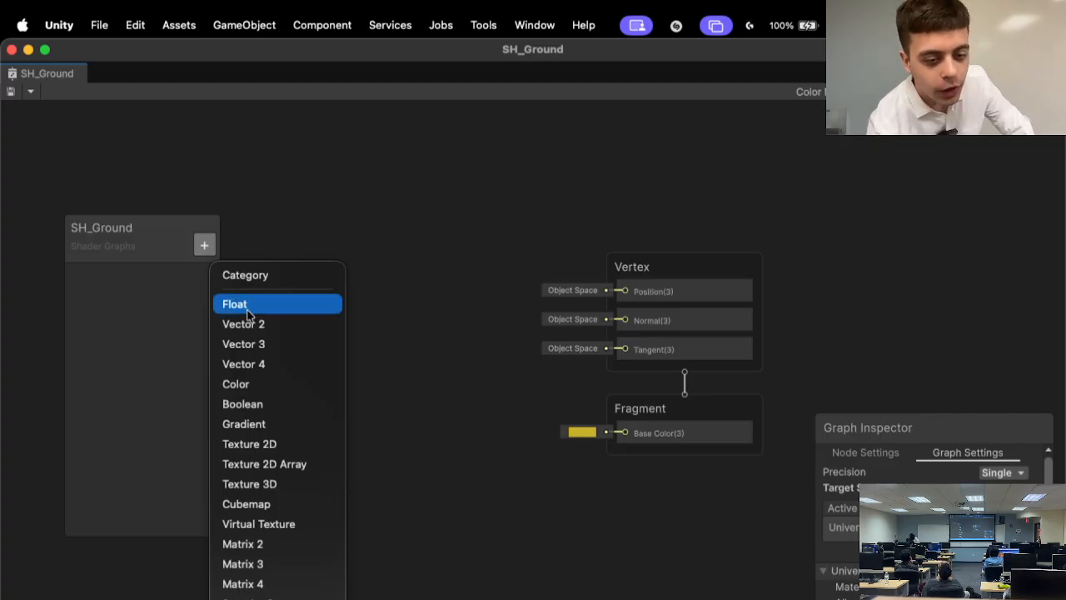
left_click(272, 444)
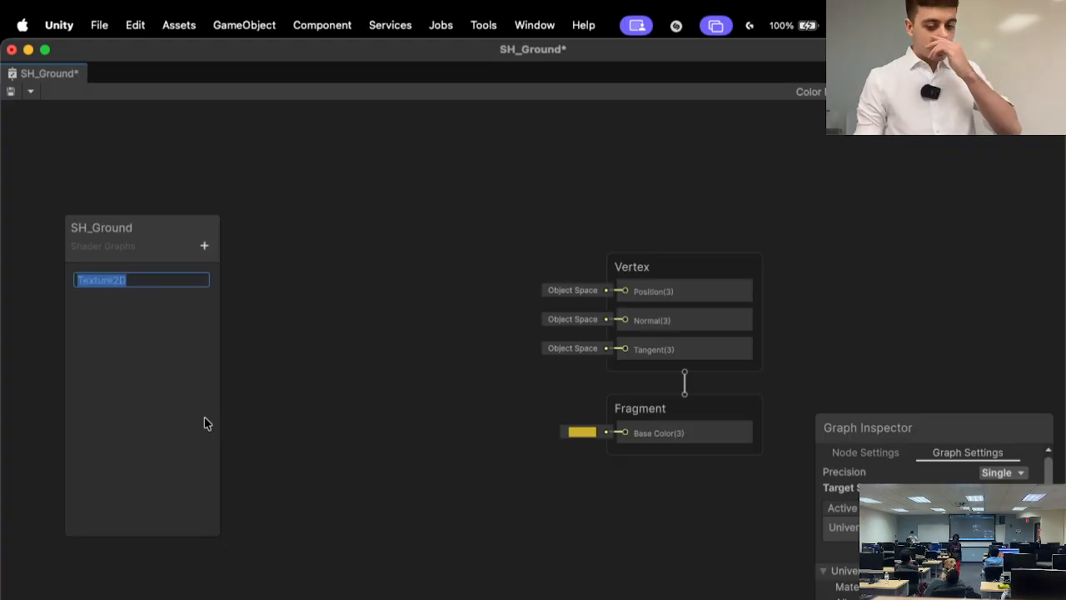
type("Text")
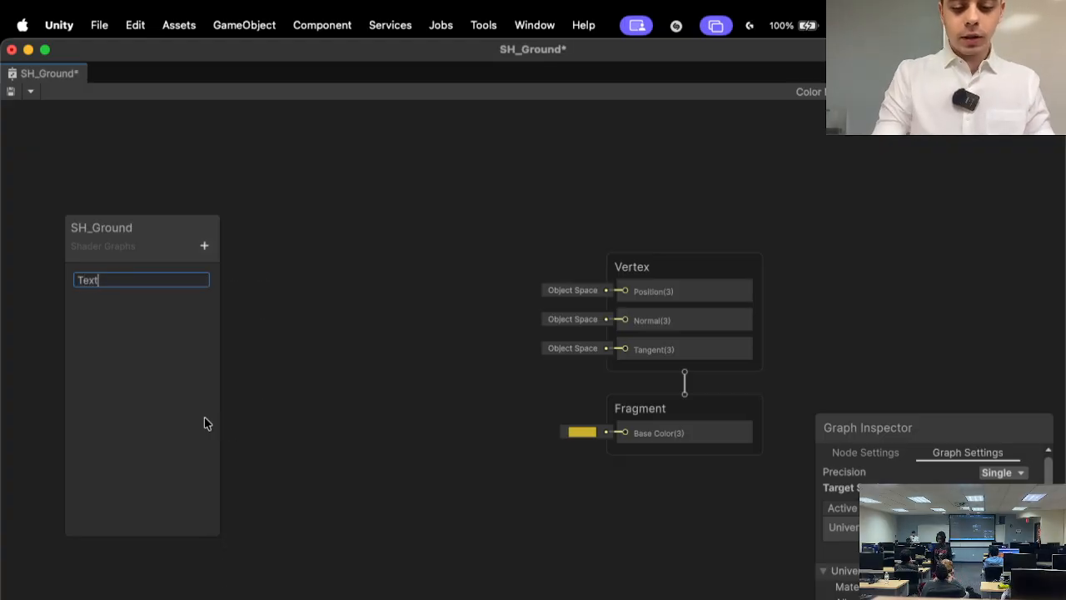
type("ure 1")
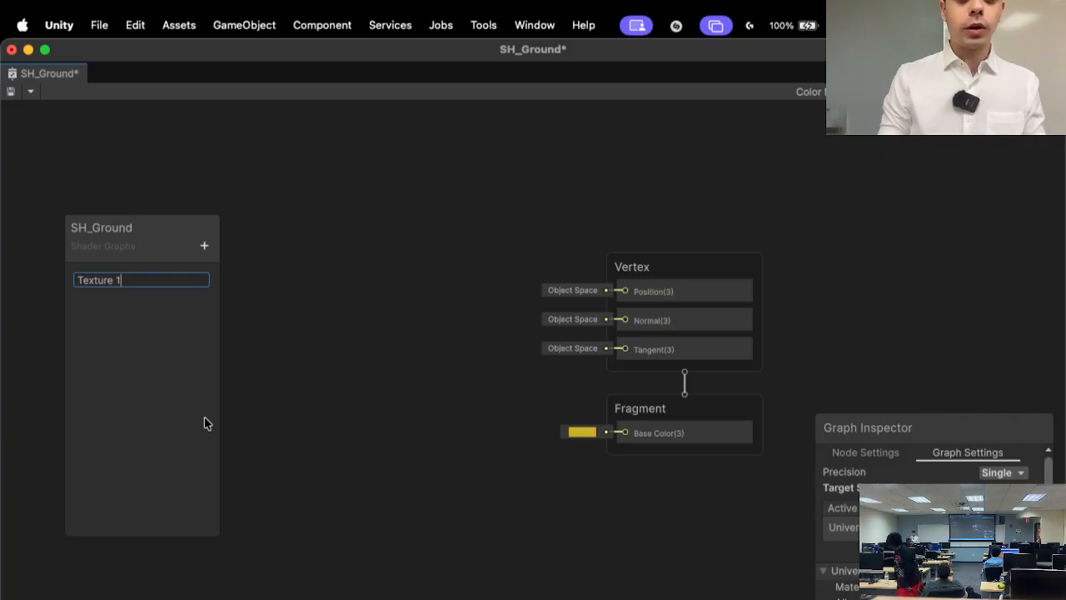
key("Return")
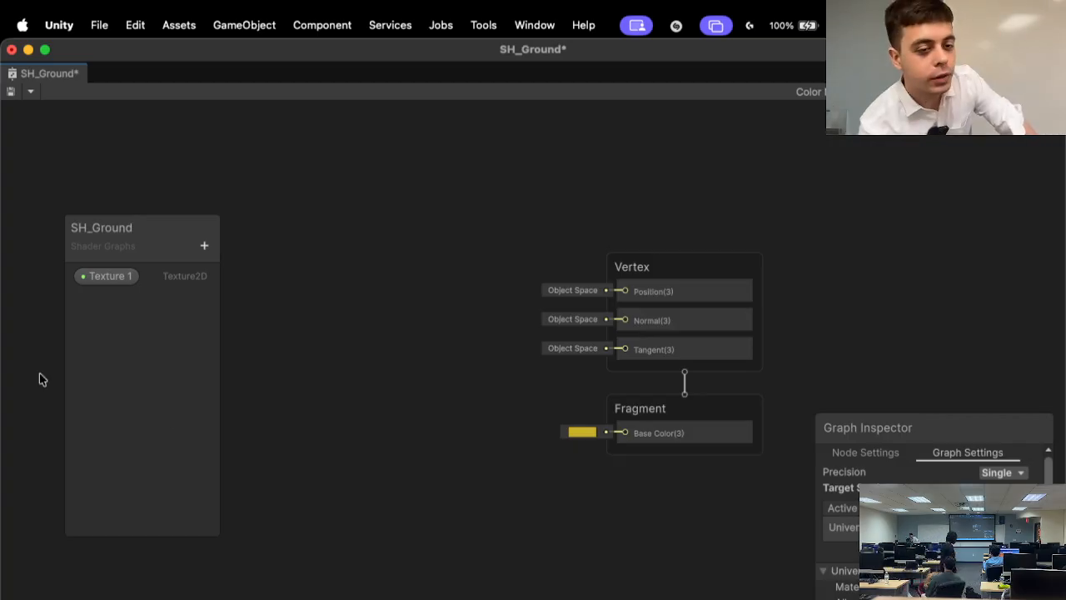
- Place the Texture 1 property as a node in the SH_Ground graph, select the MAT_Grass material, and save the graph
left_click(101, 278)
left_click_drag(290, 381, 286, 424)
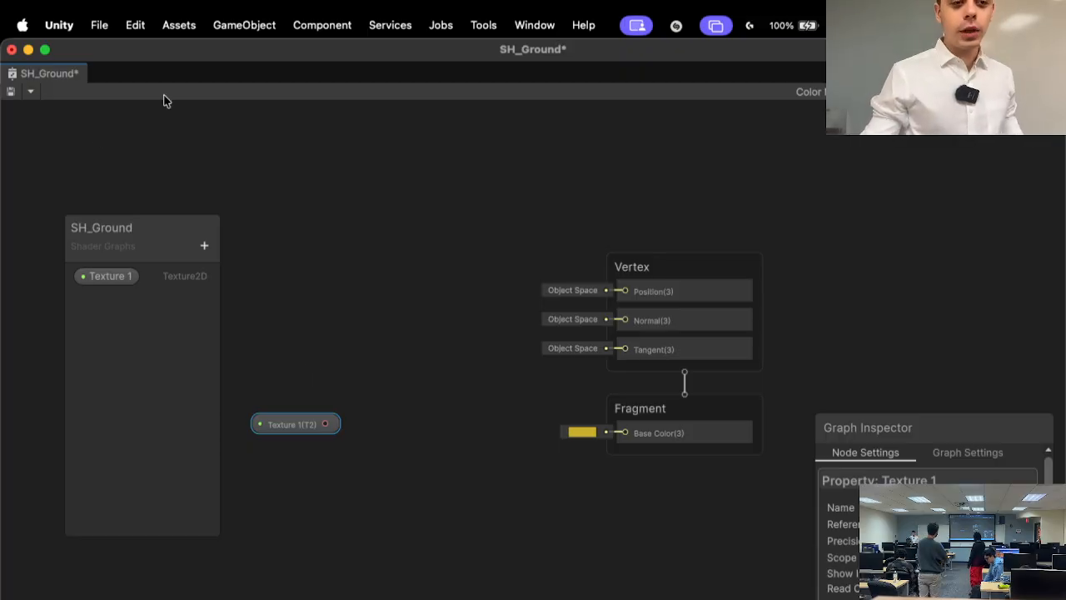
left_click(27, 50)
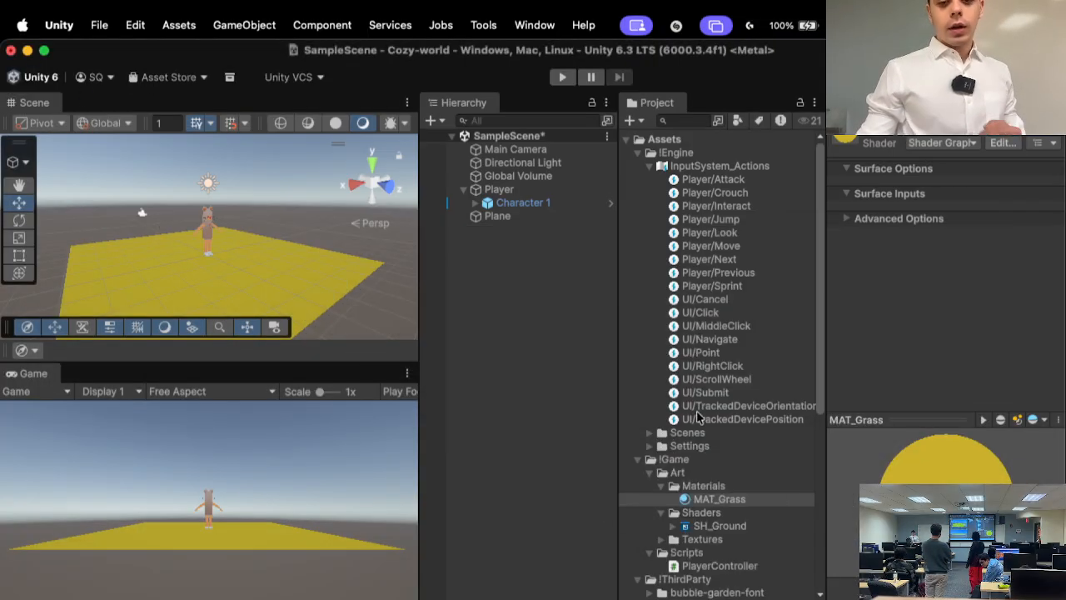
left_click(731, 500)
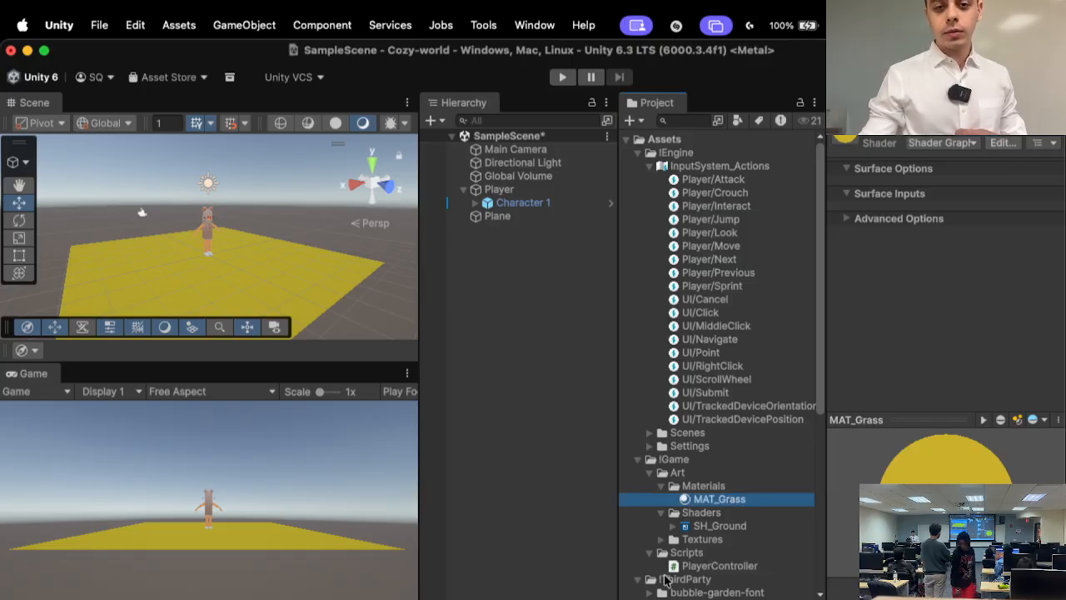
key("ctrl+Up")
left_click(546, 421)
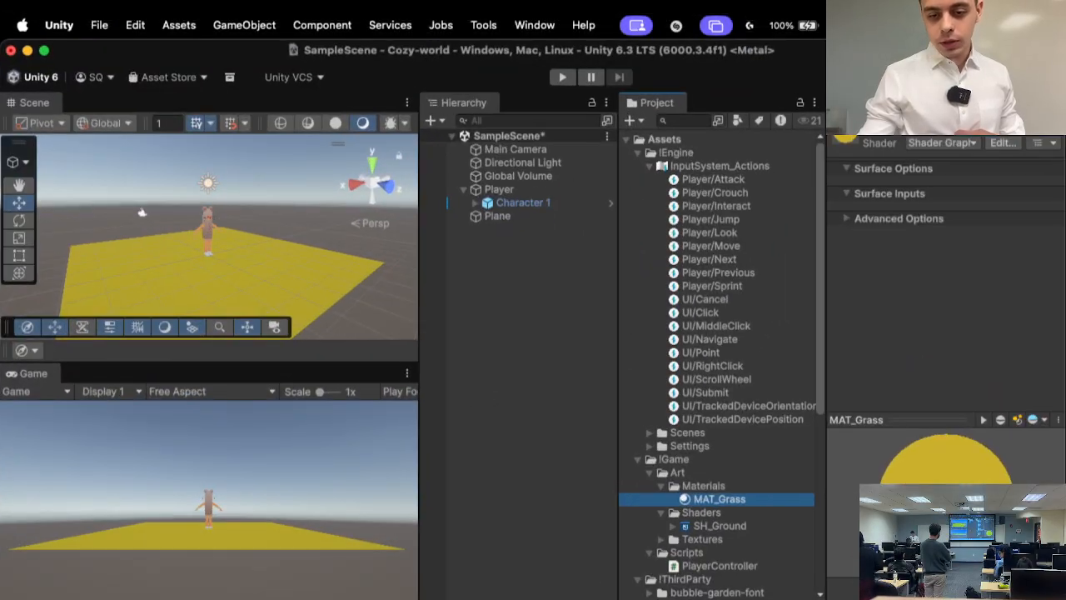
left_click(707, 598)
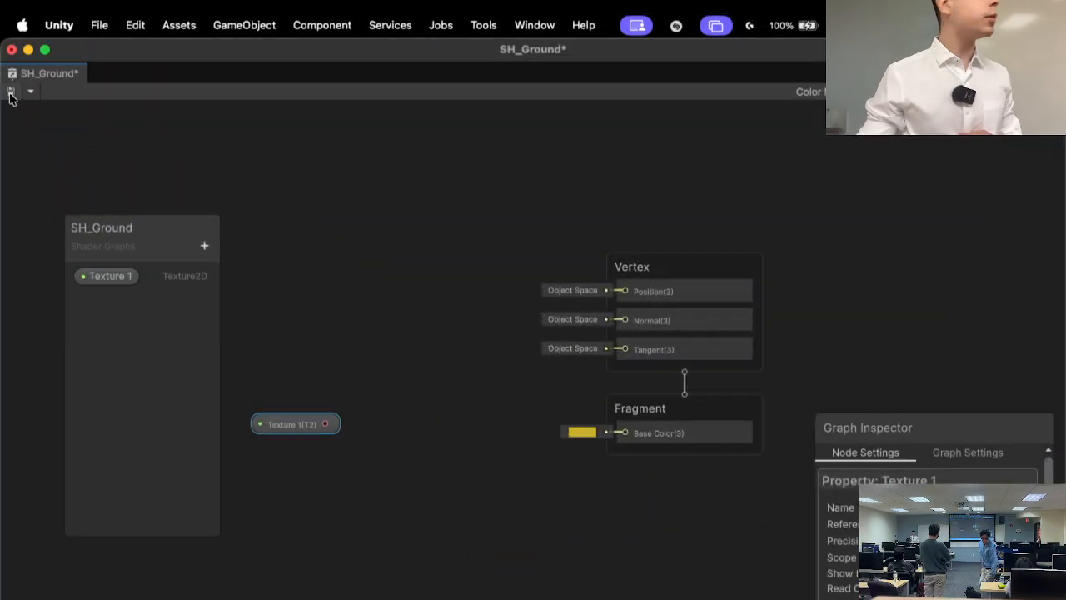
- Return to the main editor window and assign the Grass01 texture to the Texture 1 input of MAT_Grass
key("ctrl+Up")
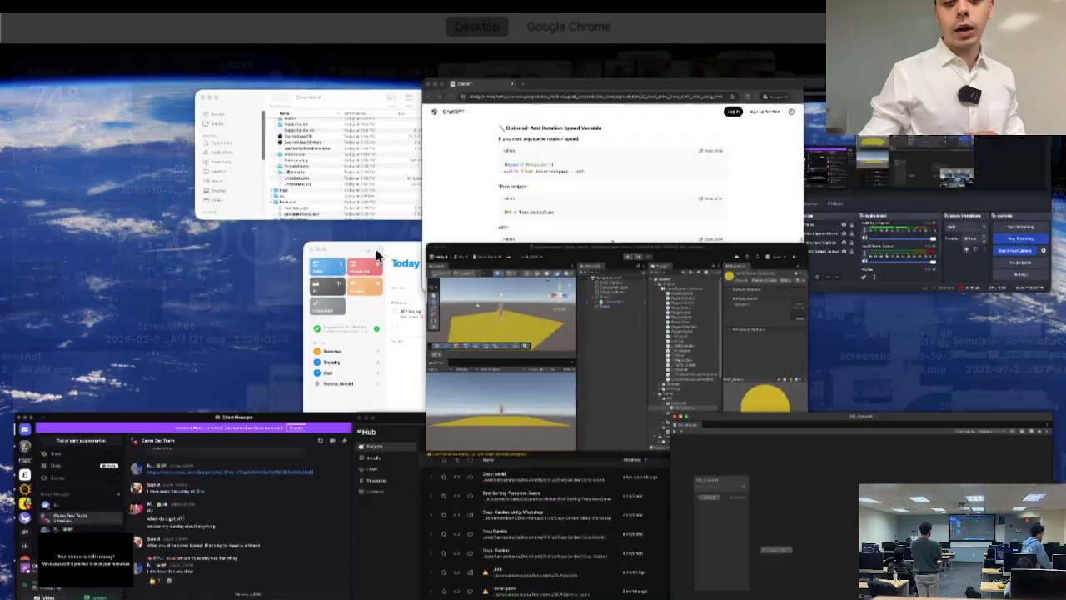
left_click(583, 358)
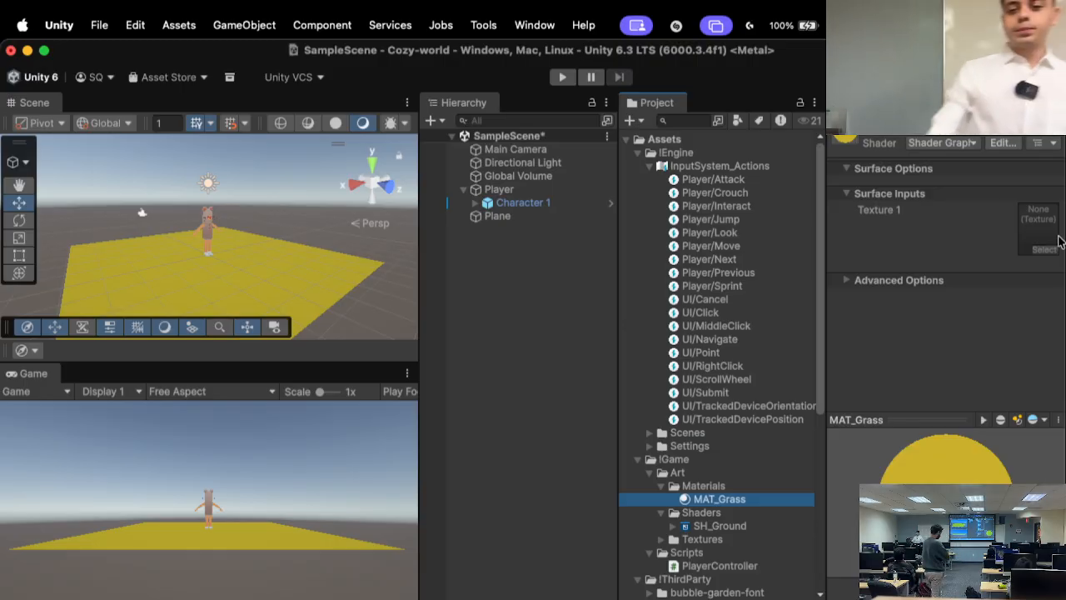
left_click(1049, 251)
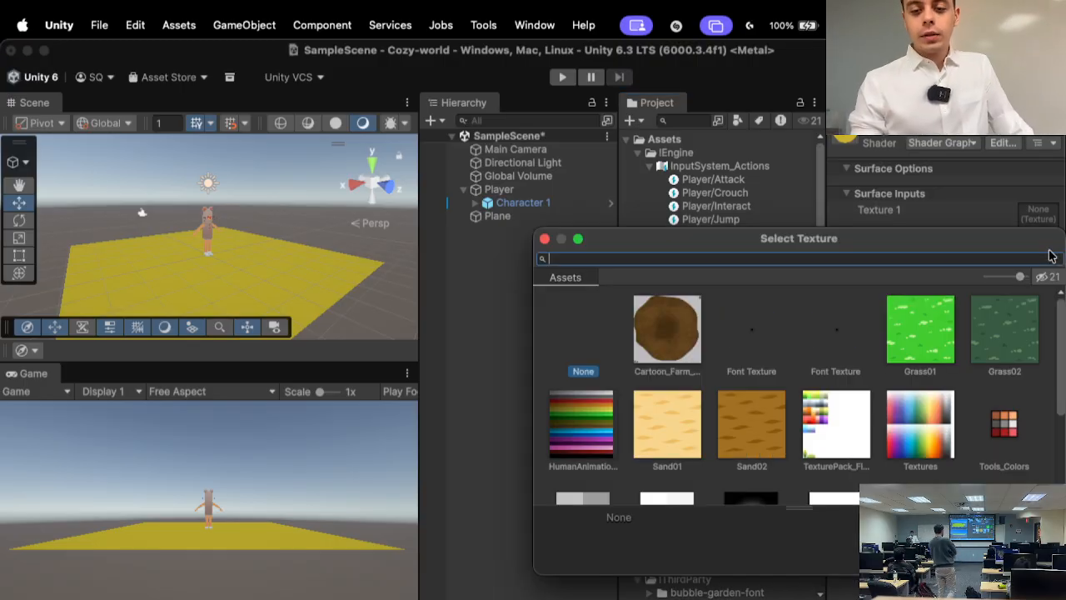
left_click(935, 350)
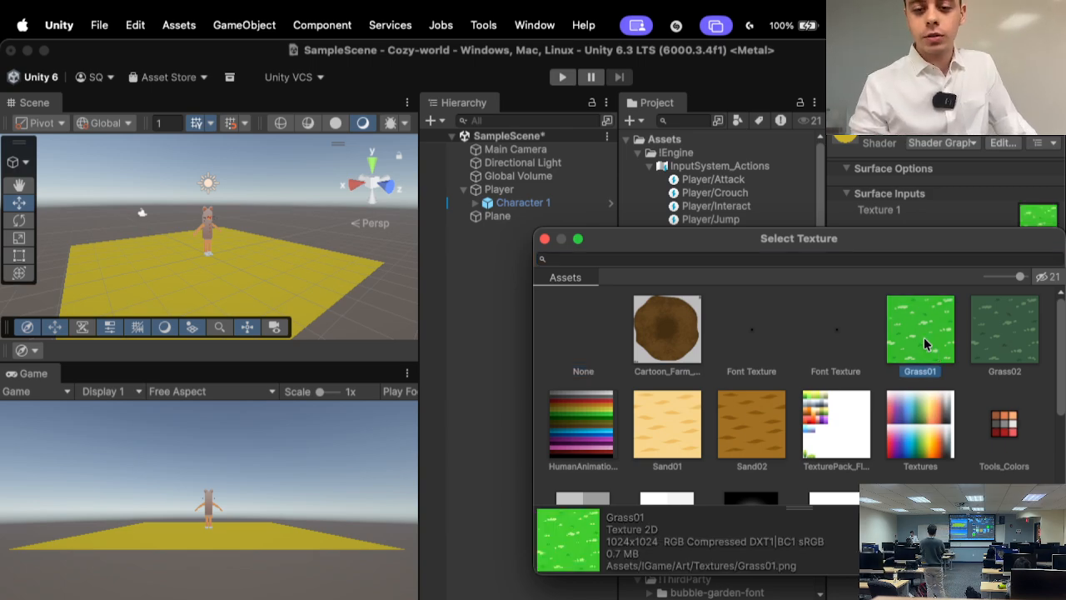
double_click(924, 343)
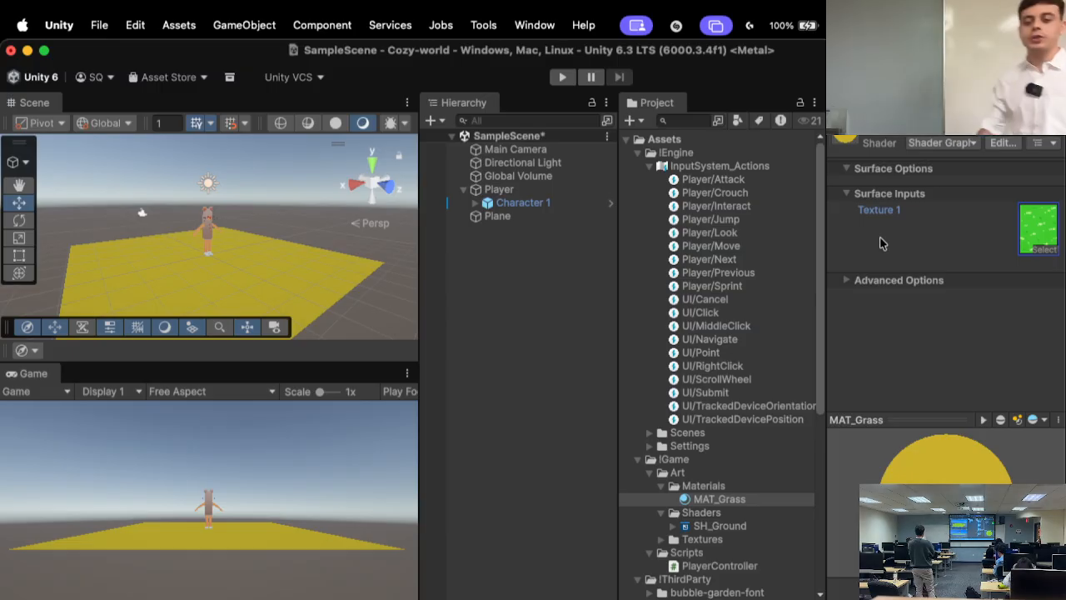
- Return to the SH_Ground graph and add a Sample Texture 2D node between the Texture 1 node and the Vertex and Fragment blocks
key("ctrl+Up")
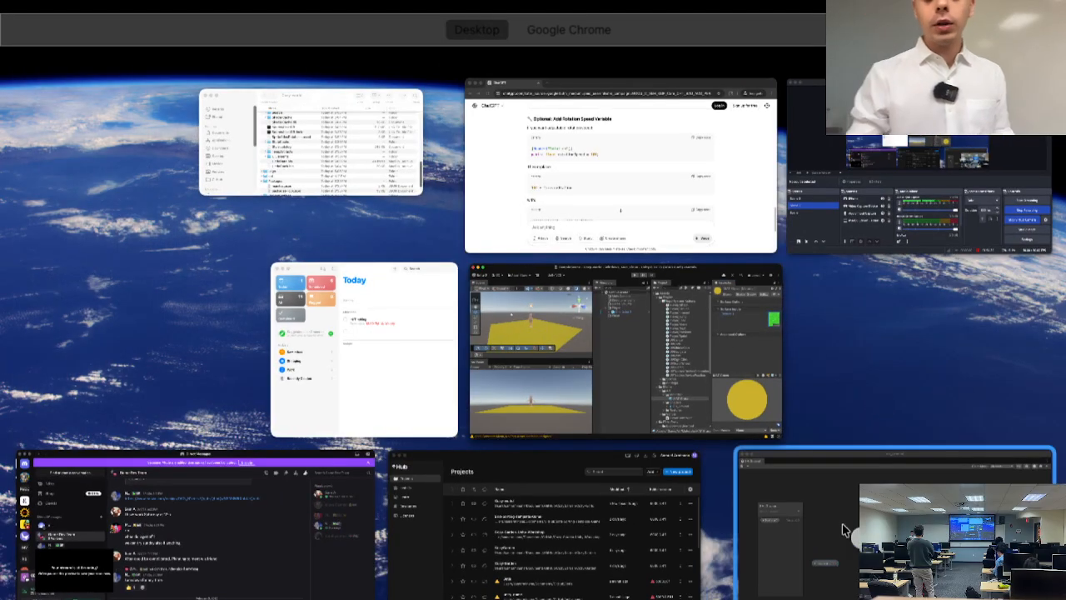
left_click(846, 529)
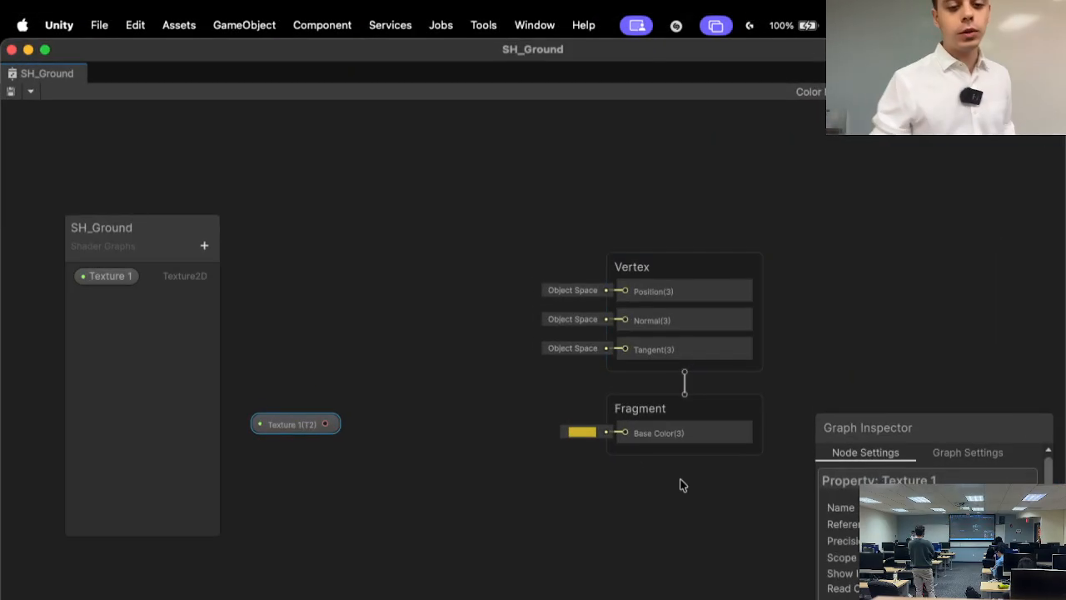
left_click_drag(294, 436, 273, 354)
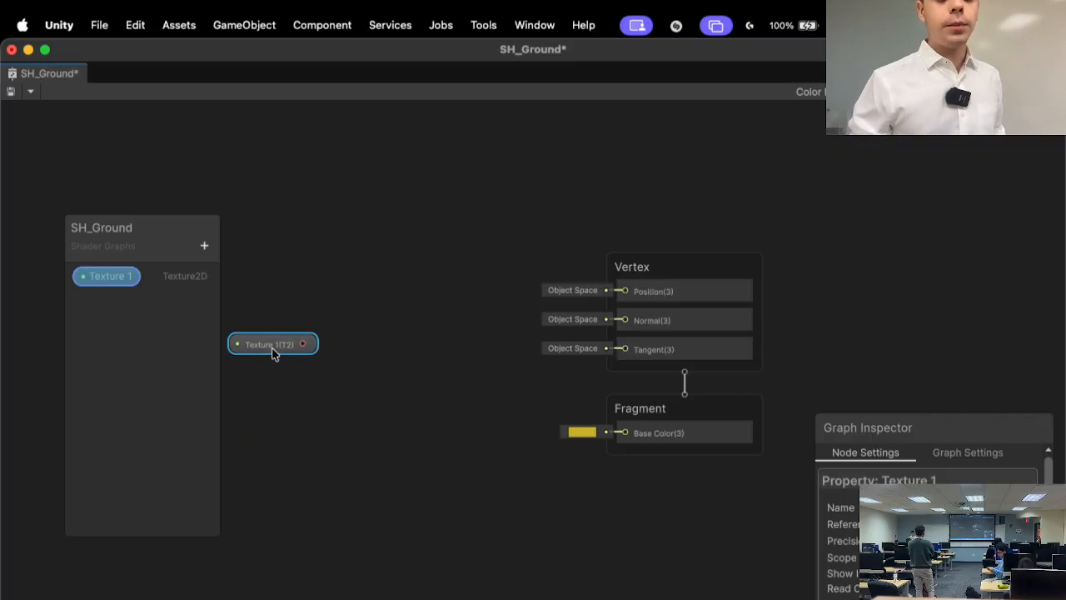
right_click(421, 344)
left_click(442, 359)
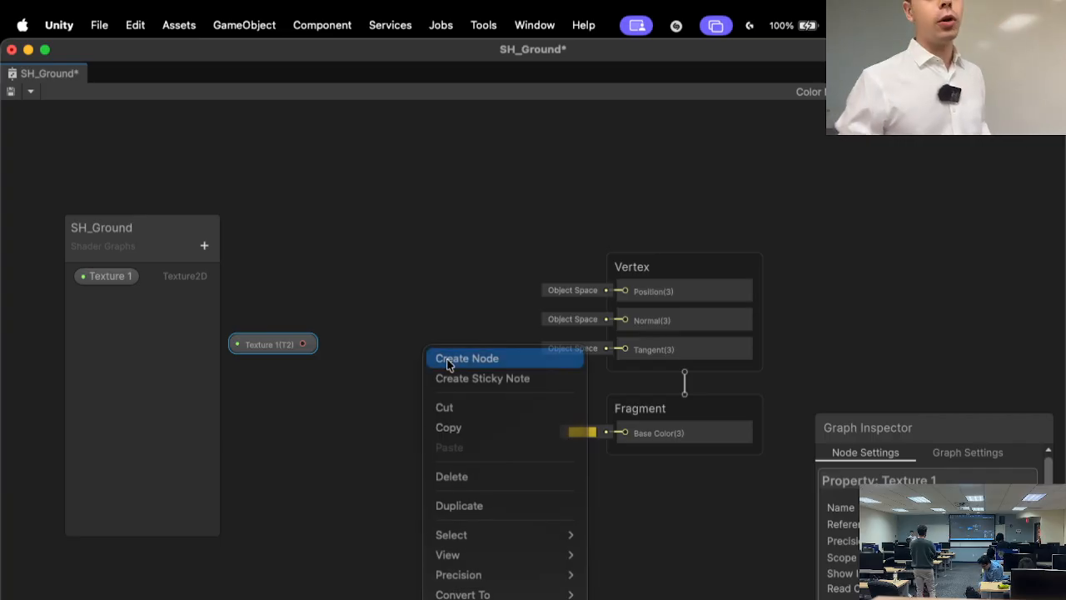
type("Sam")
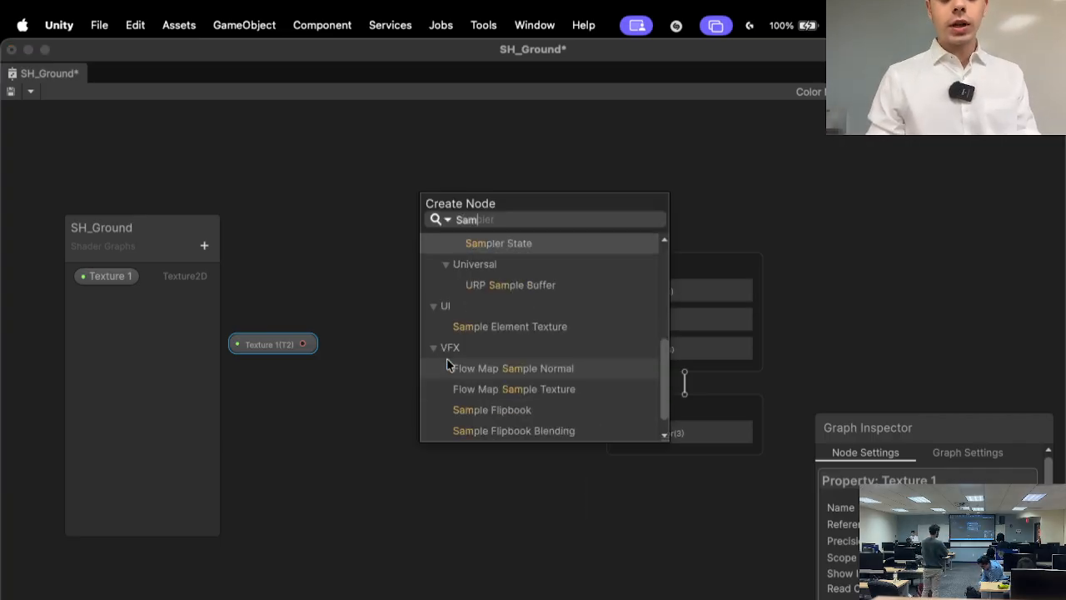
type("ple3")
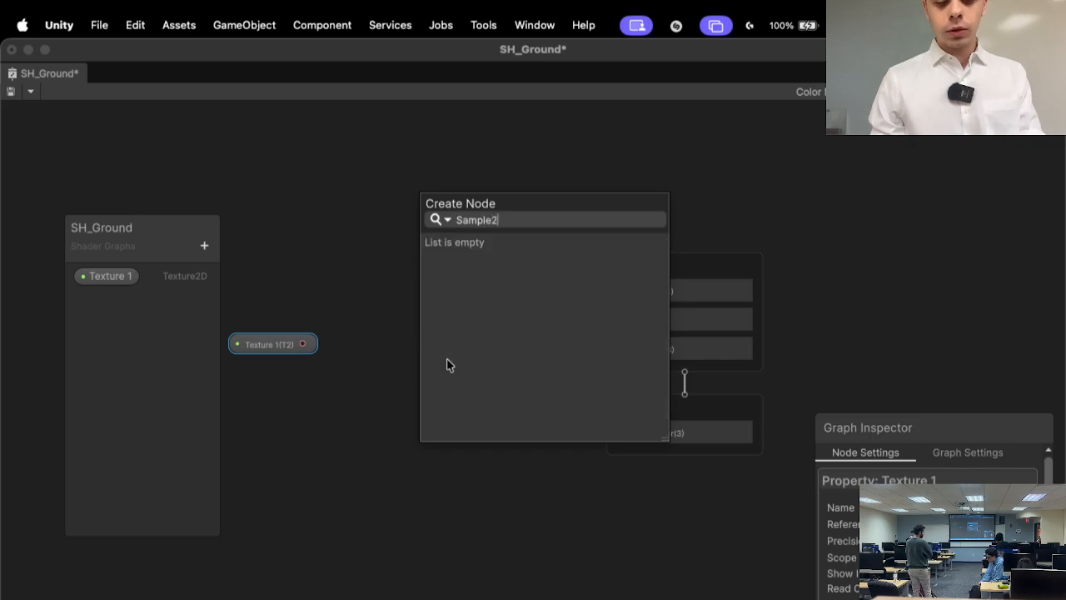
key("BackSpace")
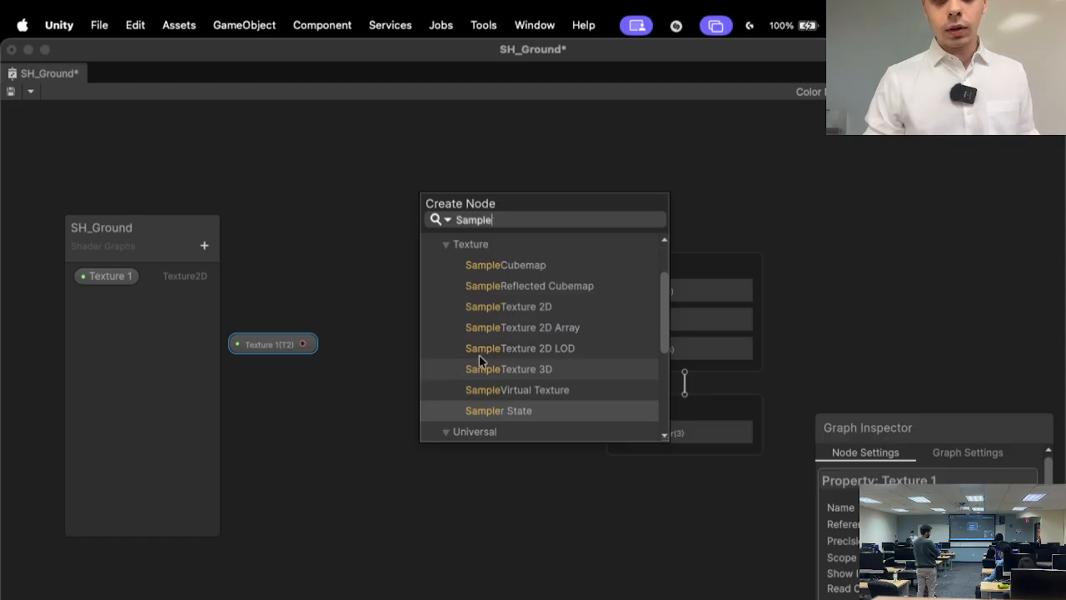
left_click(540, 308)
left_click_drag(506, 376, 442, 248)
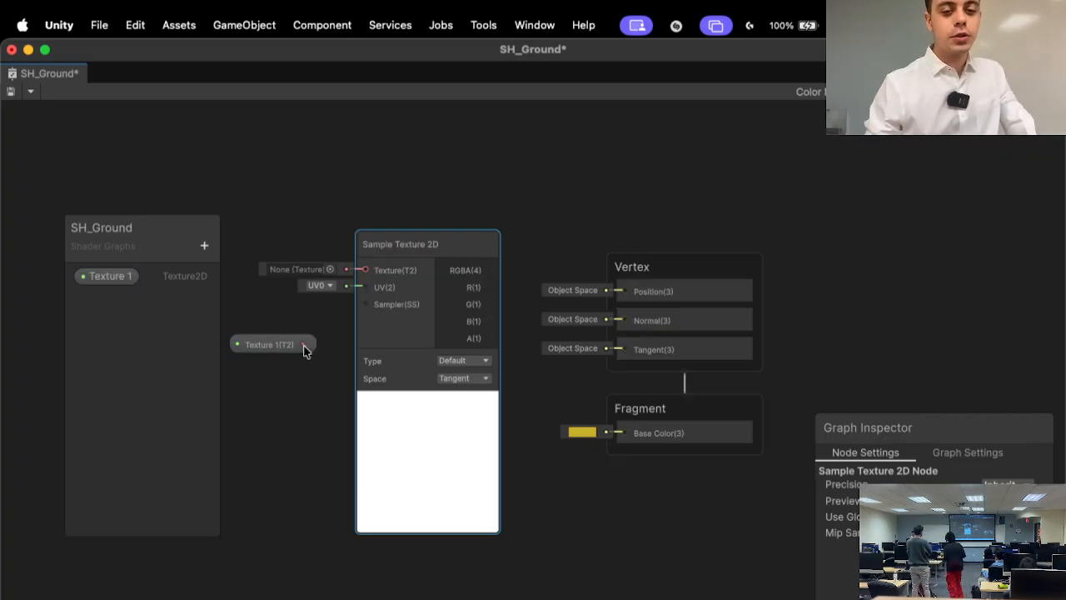
- Connect Texture 1 to the sampler's Texture input and its RGBA output to the Fragment Base Color, and save the graph
left_click_drag(303, 344, 364, 259)
left_click_drag(363, 271, 362, 271)
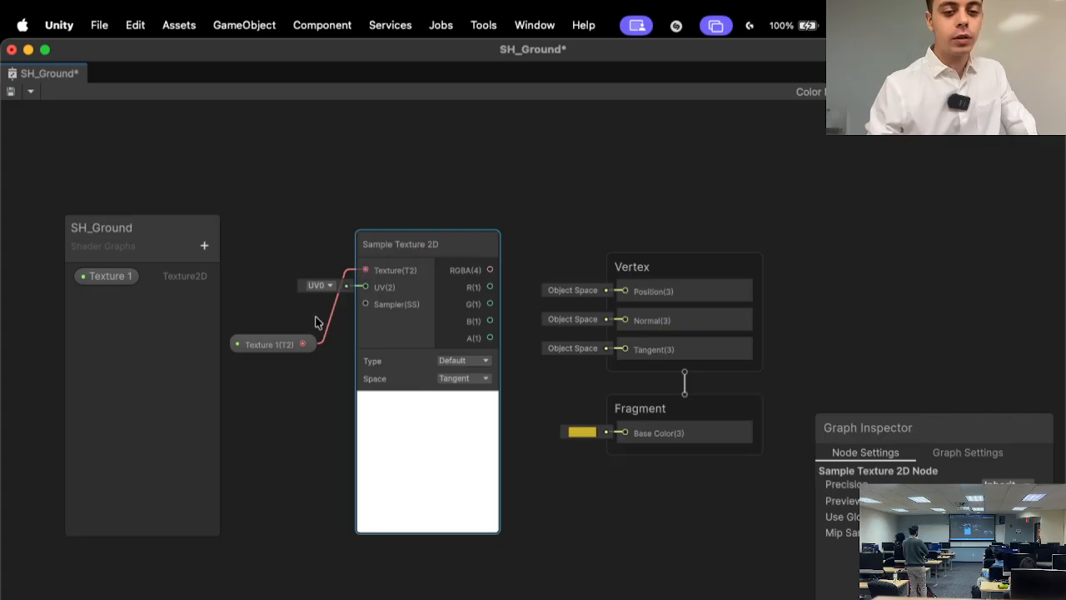
left_click_drag(278, 348, 279, 265)
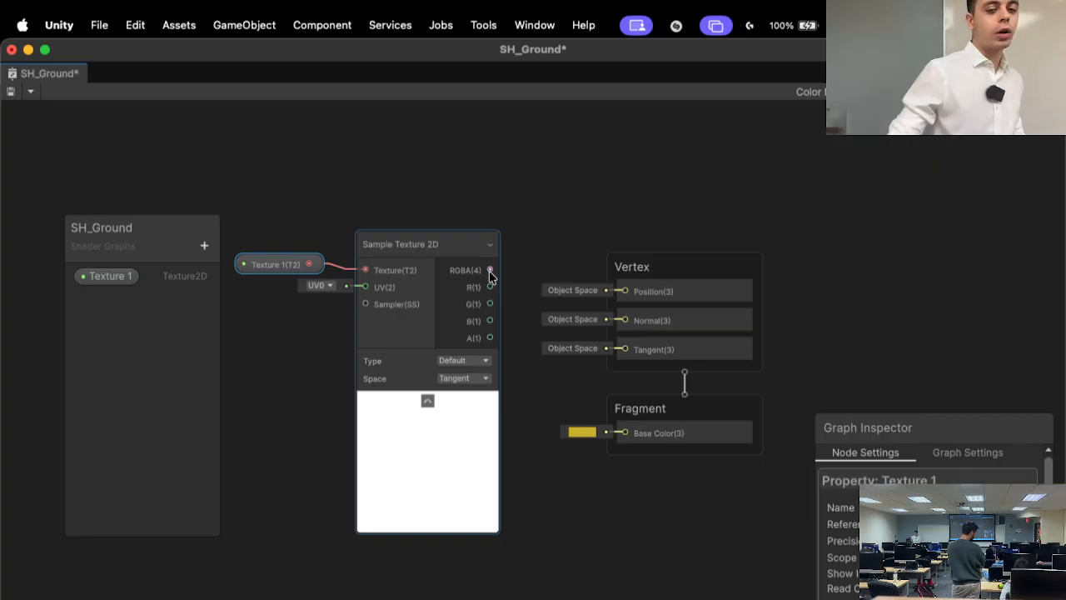
left_click_drag(491, 276, 624, 436)
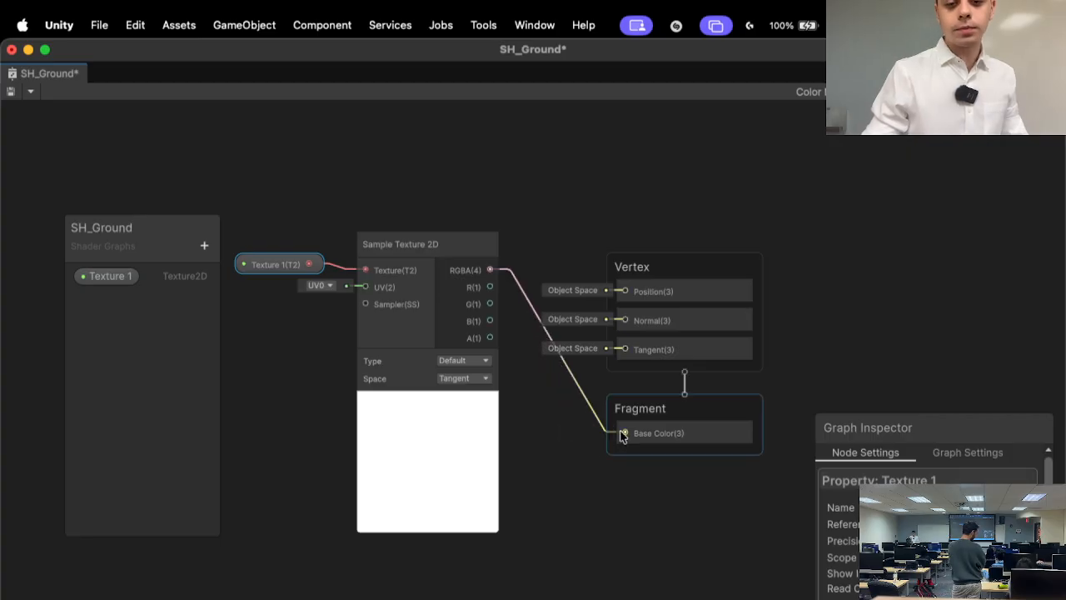
left_click(11, 93)
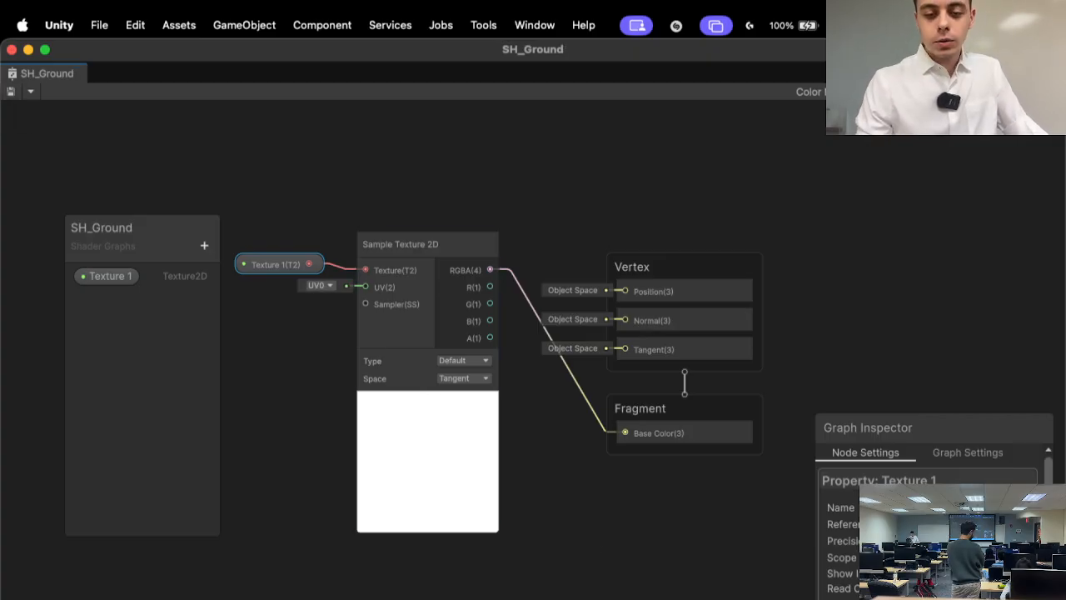
- Examine the ground plane and MAT_Grass in the main editor window, and return to the SH_Ground graph
left_click(29, 51)
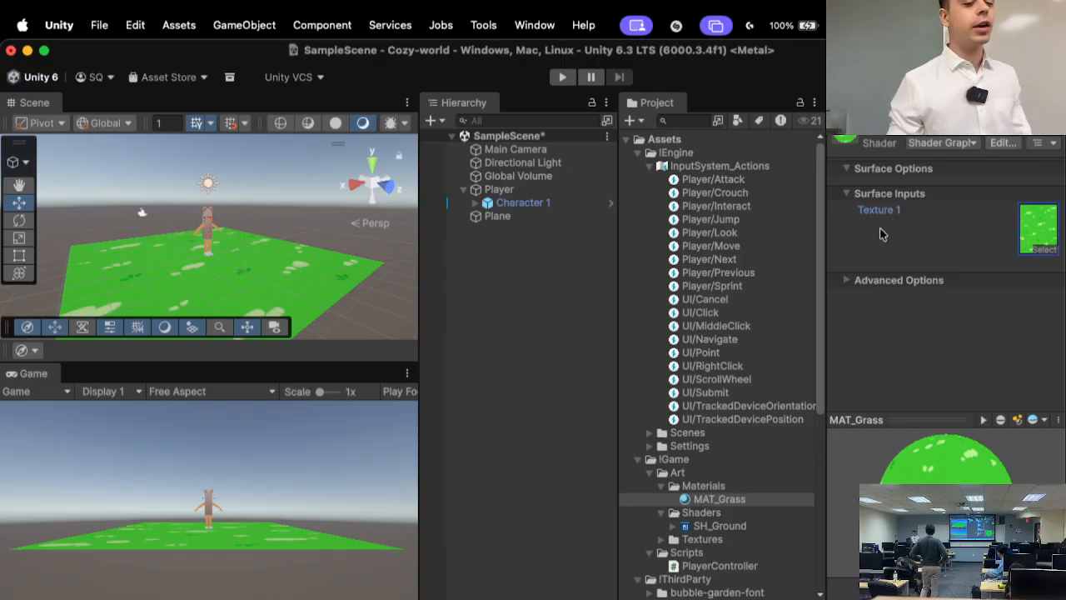
key("ctrl+Up")
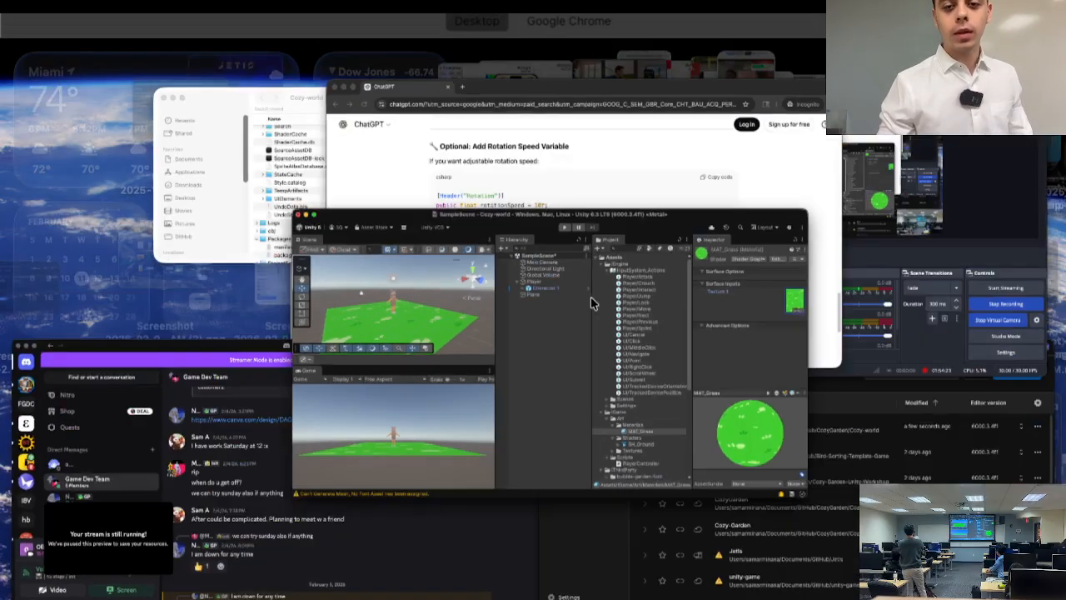
left_click(654, 391)
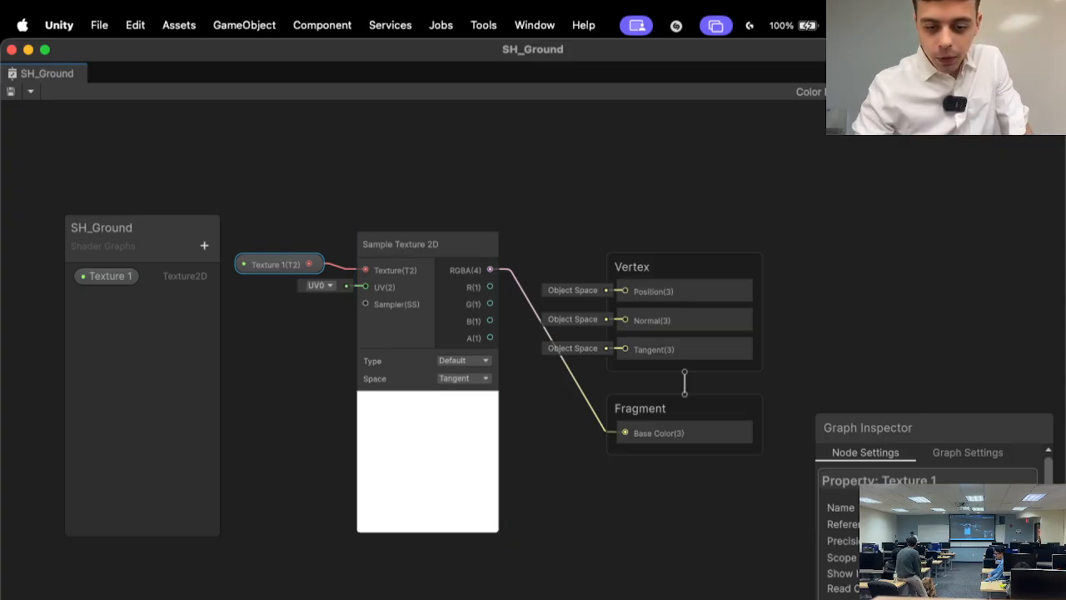
- Switch to the Canva presentation in Google Chrome and advance from the Unity Materials slide to the UV Mapping slide
key("ctrl+Up")
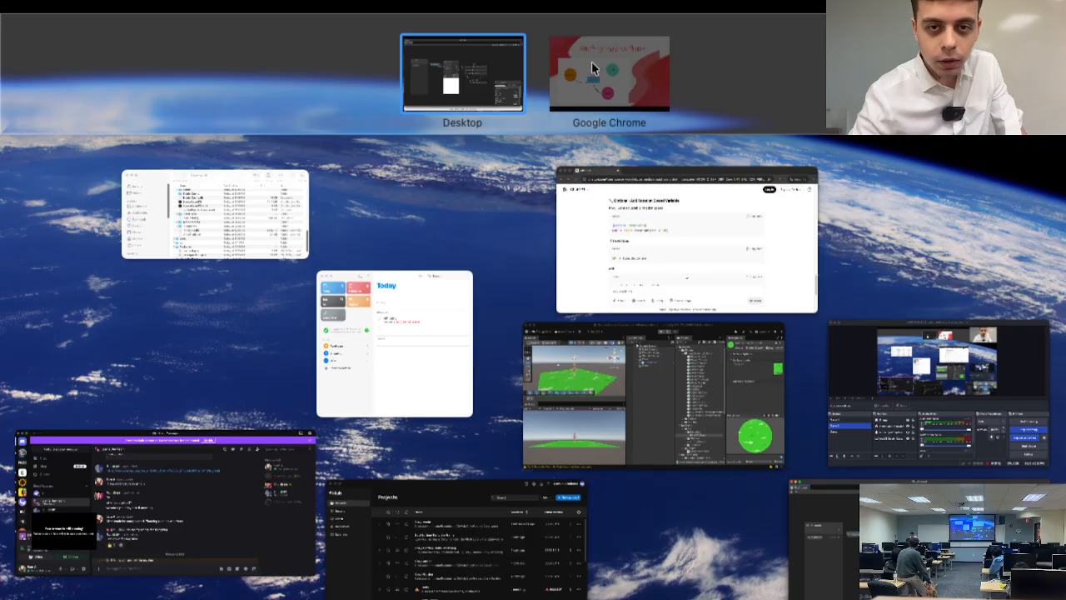
left_click(592, 62)
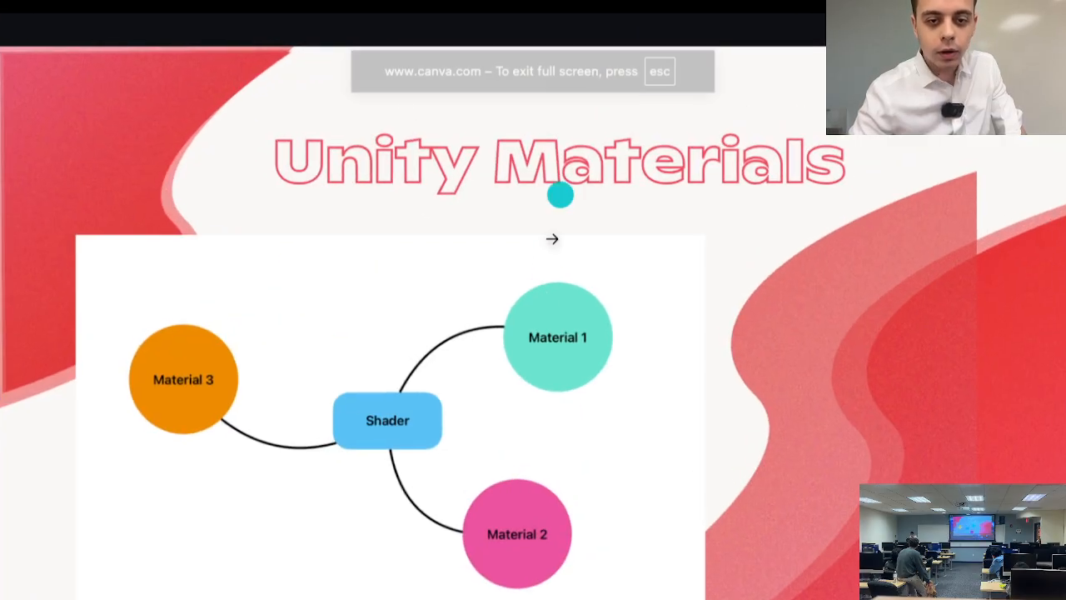
left_click(544, 371)
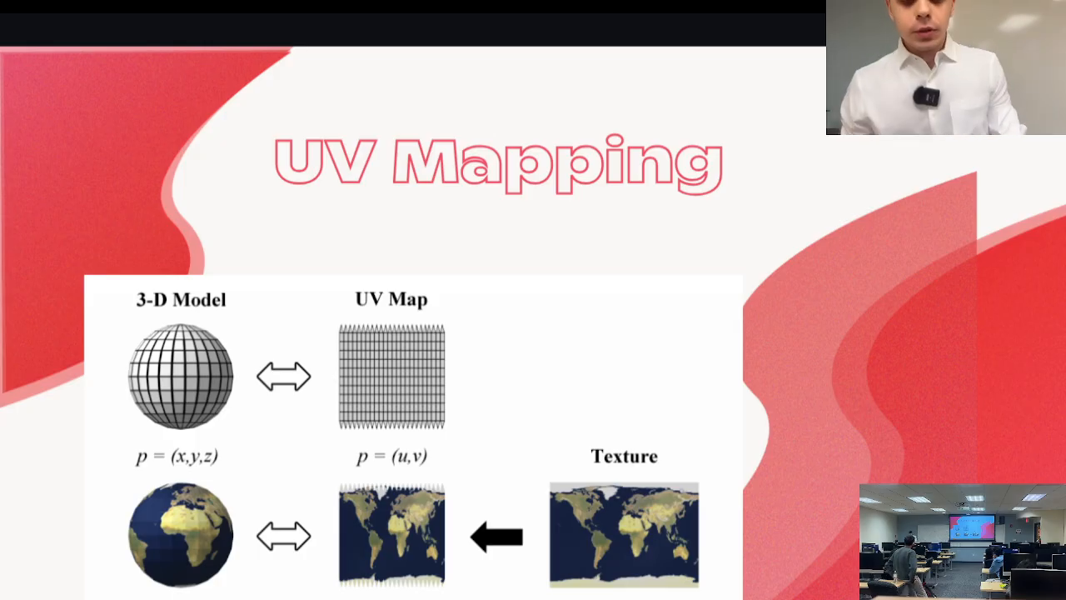
- Return to the Unity scene, view it from above, duplicate the ground plane and move the copy to about X 6.51
key("super+Tab")
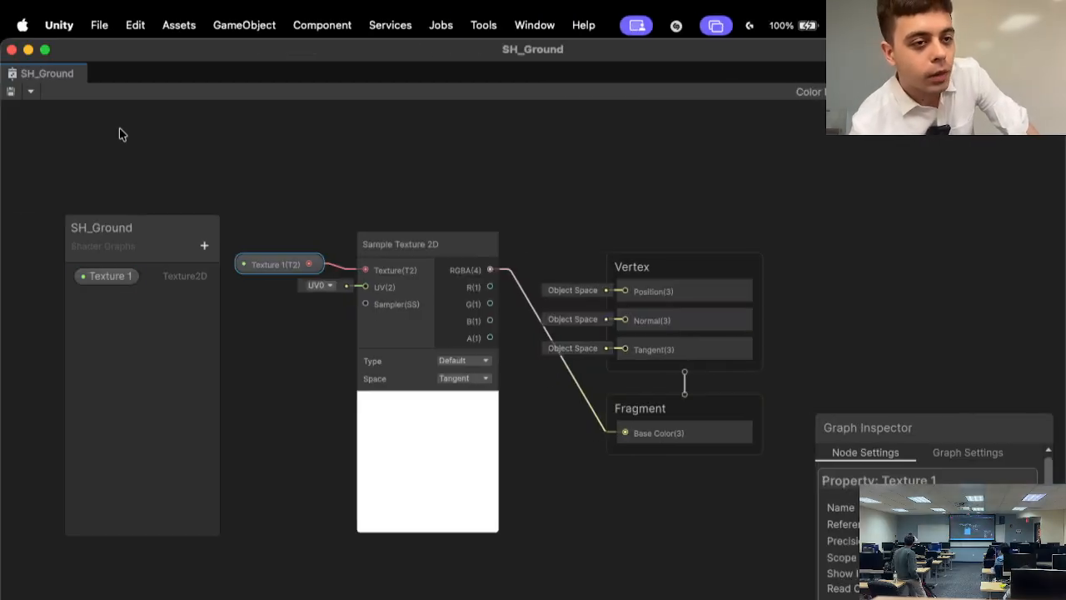
left_click(28, 50)
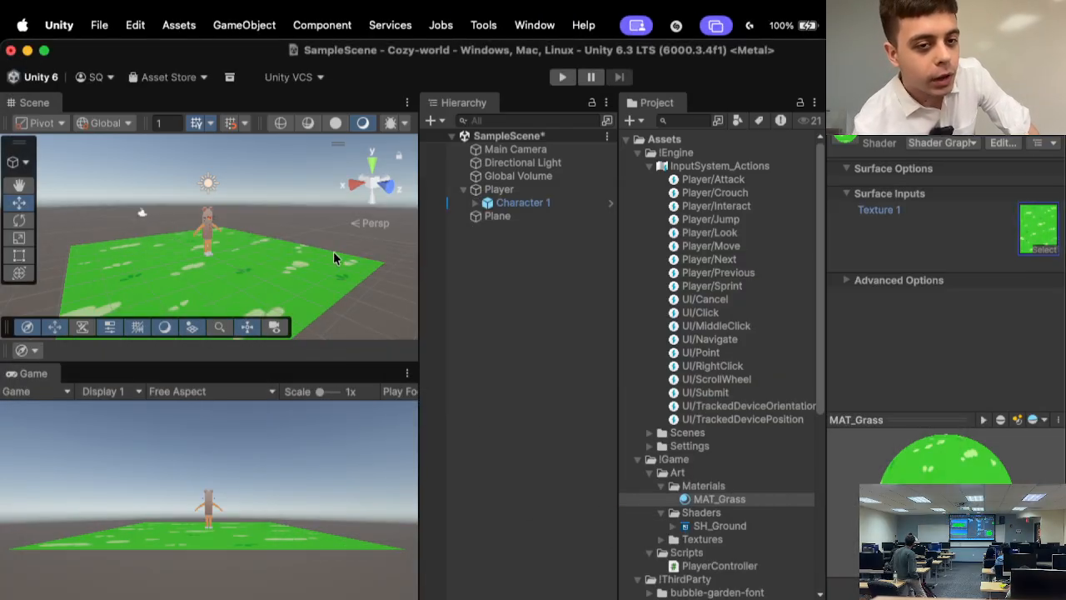
left_click(372, 164)
left_click(276, 237)
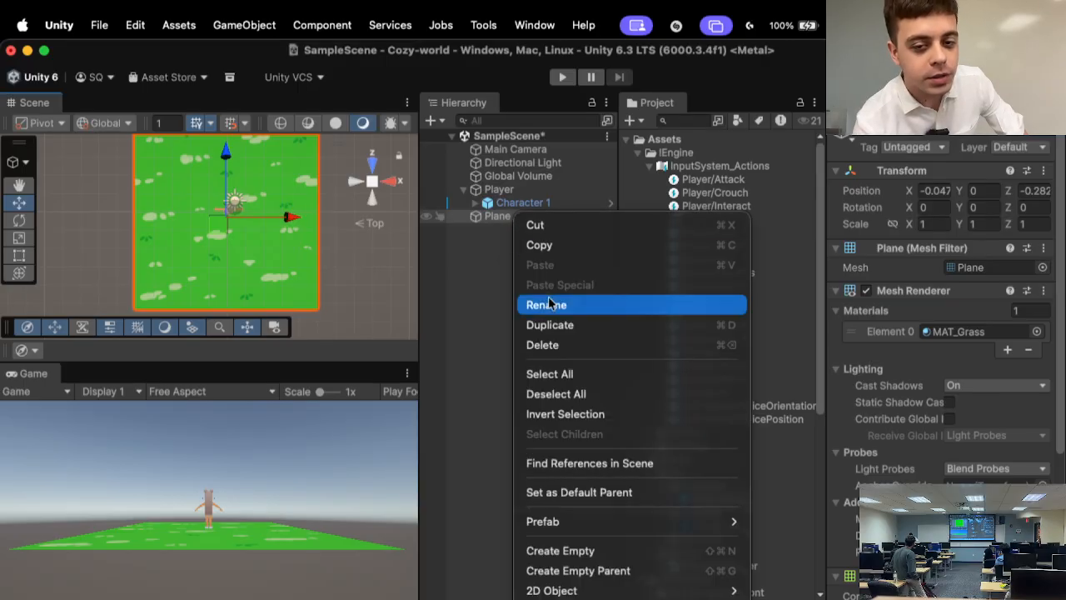
left_click(550, 325)
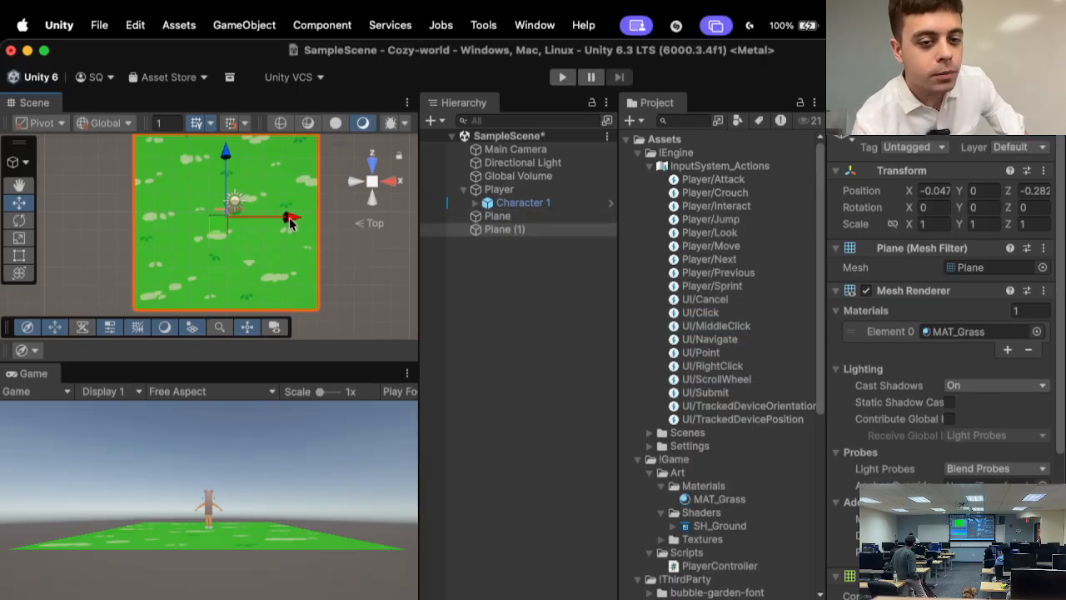
left_click_drag(293, 219, 416, 233)
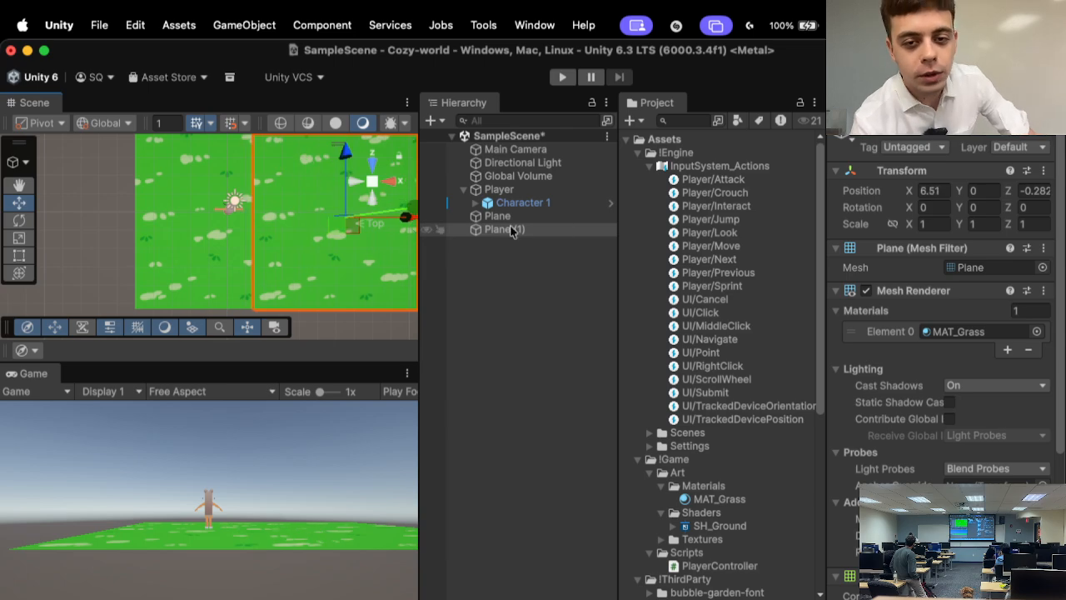
- Set the duplicated plane's scale to 0.5 on the X, Y and Z axes
left_click(932, 225)
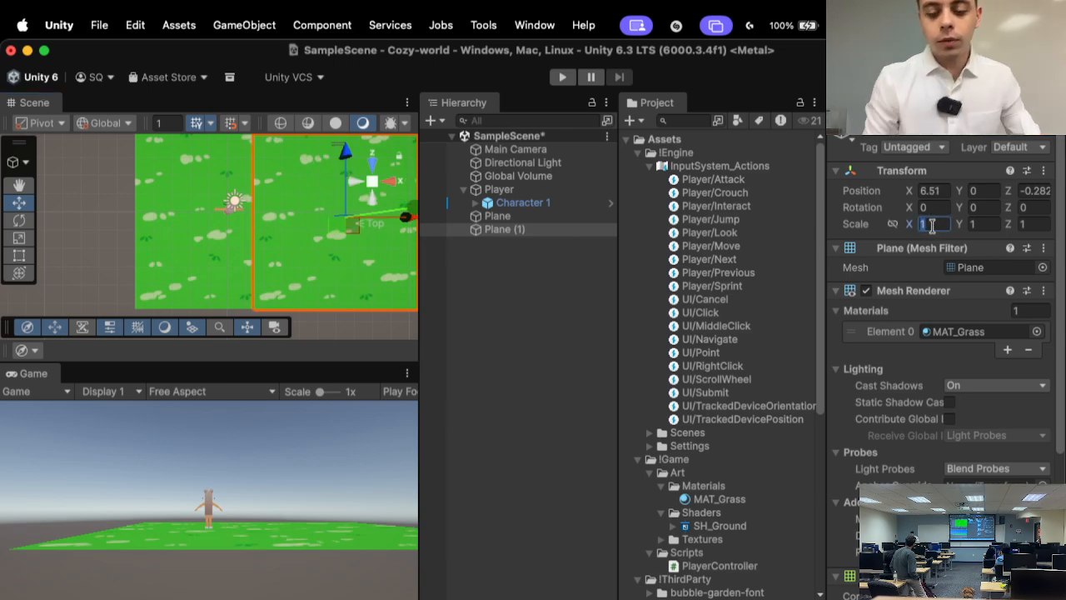
type("0.1")
left_click(981, 225)
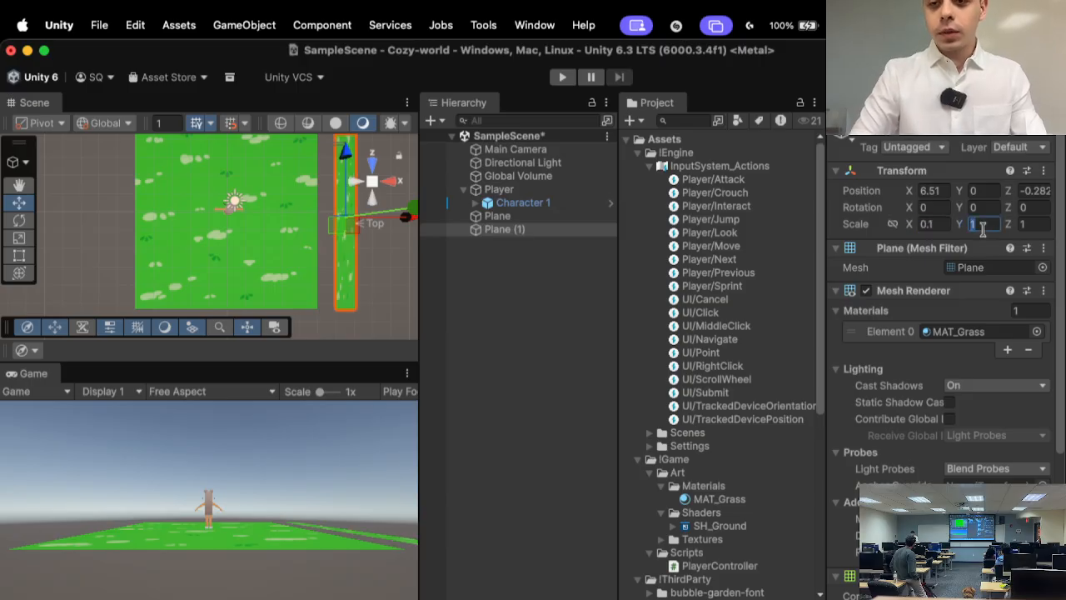
type("0.1")
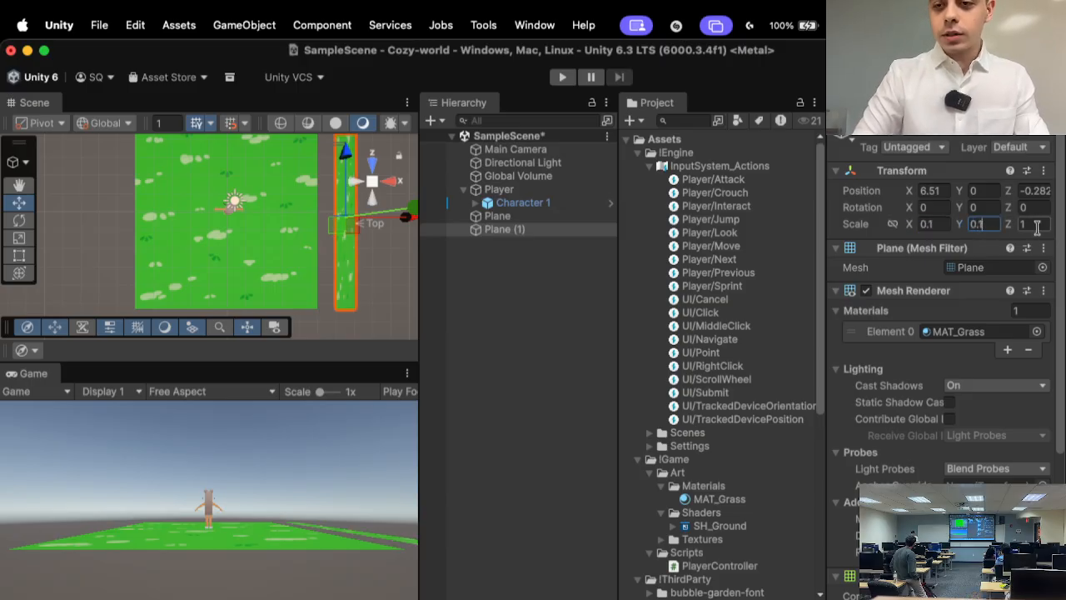
left_click(942, 227)
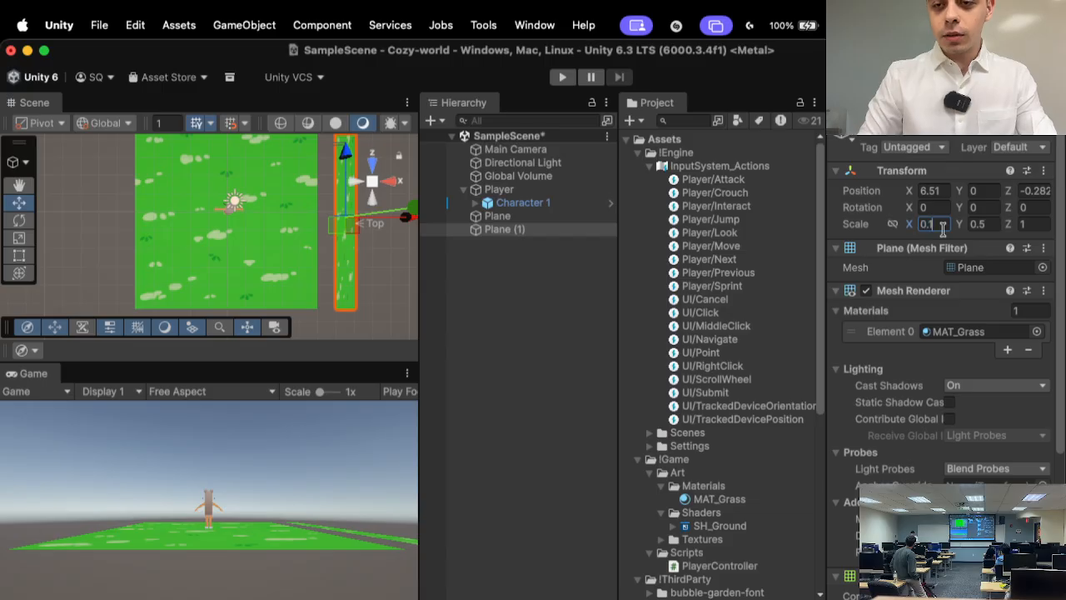
type("0.5")
left_click(1037, 225)
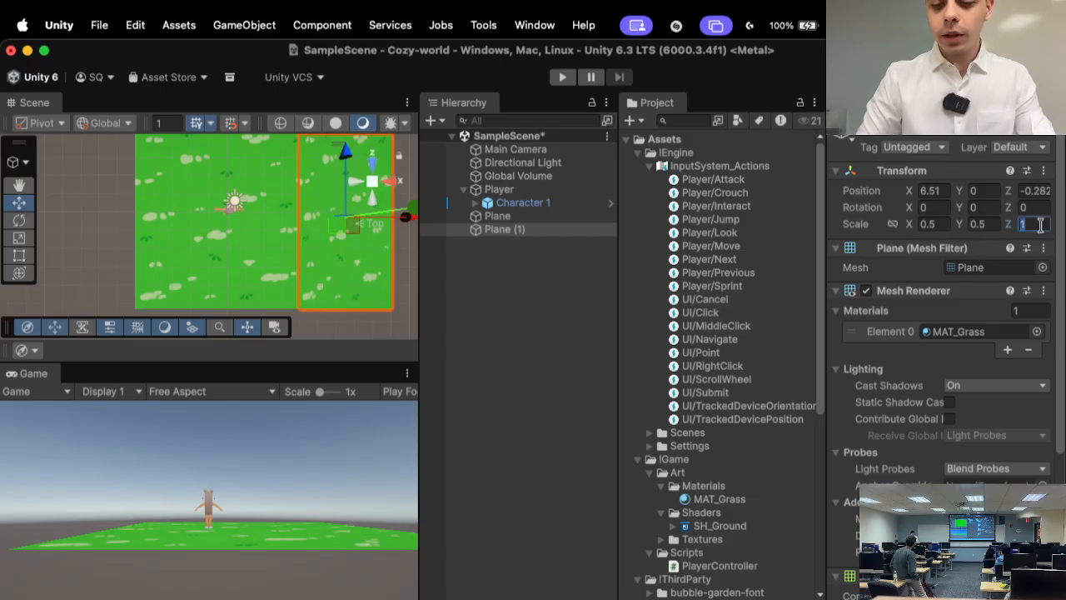
type("0.5")
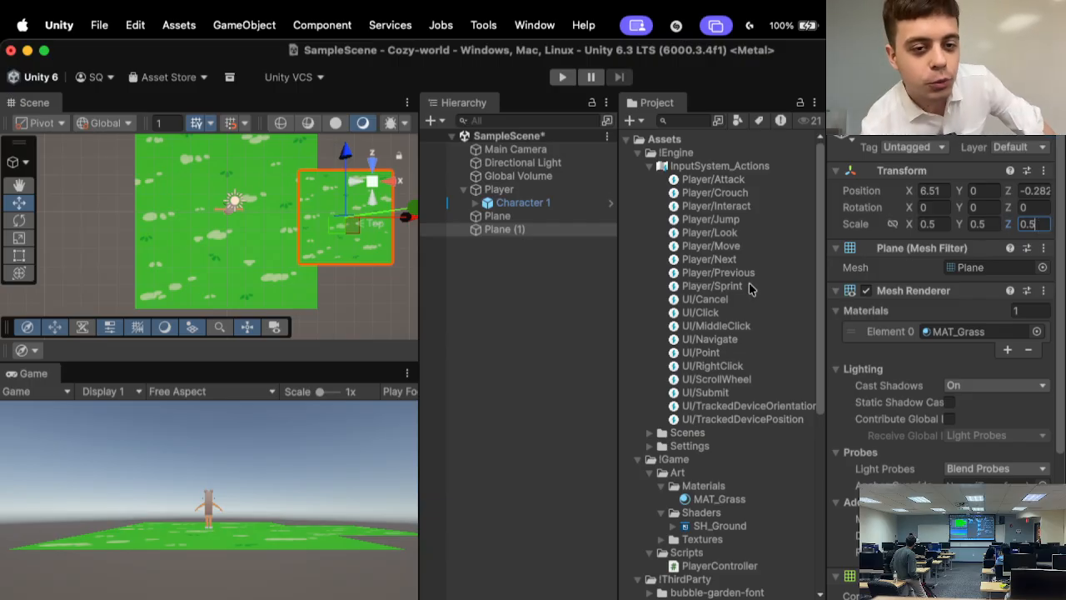
- Widen the Scene view and move the small plane across the ground to its opposite edge, at about X -6.63
left_click(405, 220)
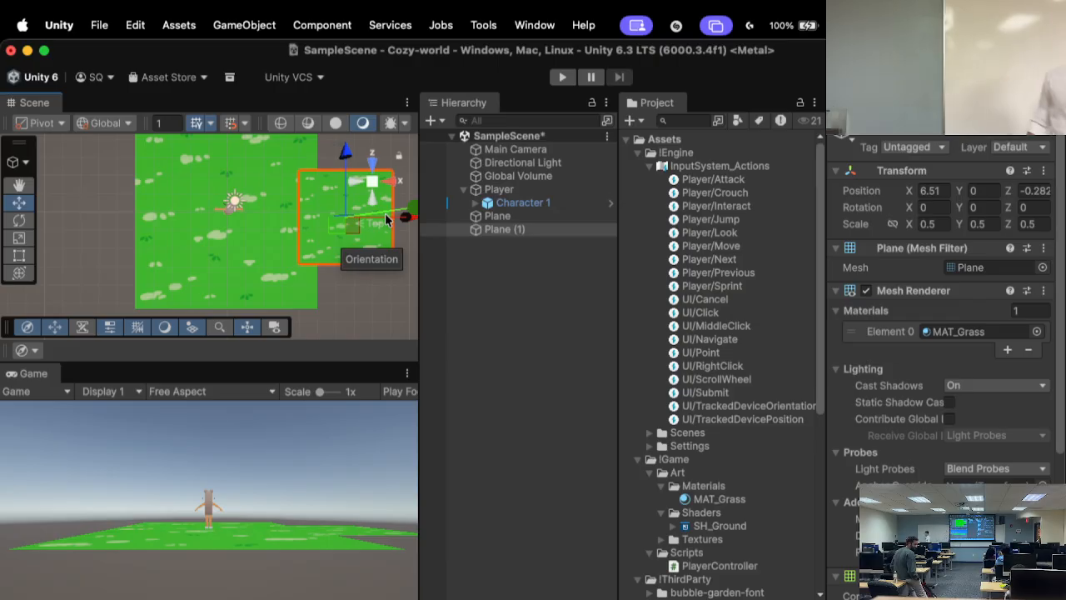
left_click(349, 286)
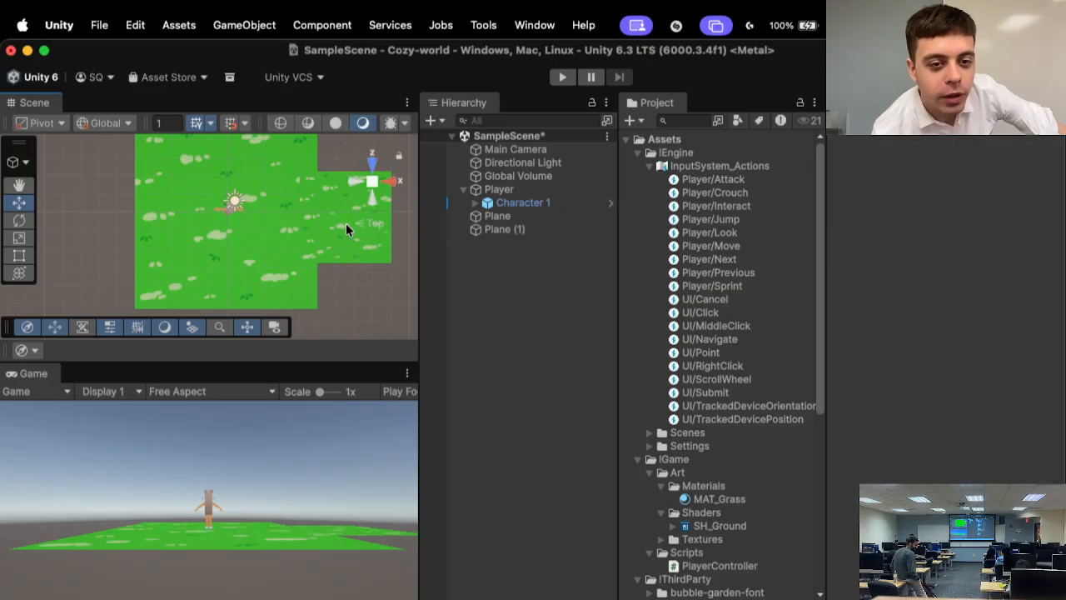
left_click(376, 226)
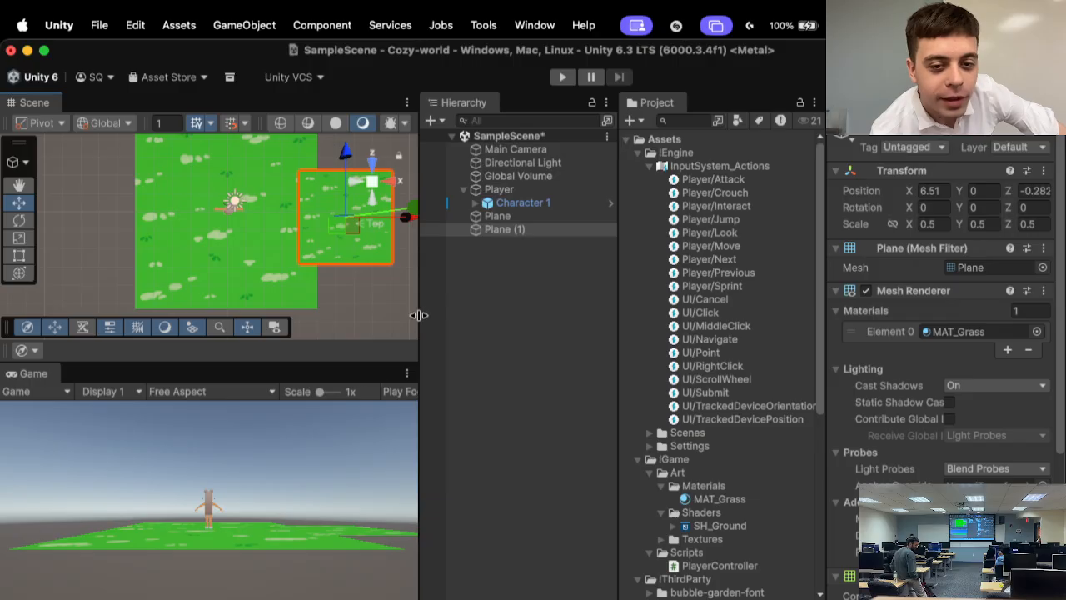
left_click_drag(418, 312, 583, 324)
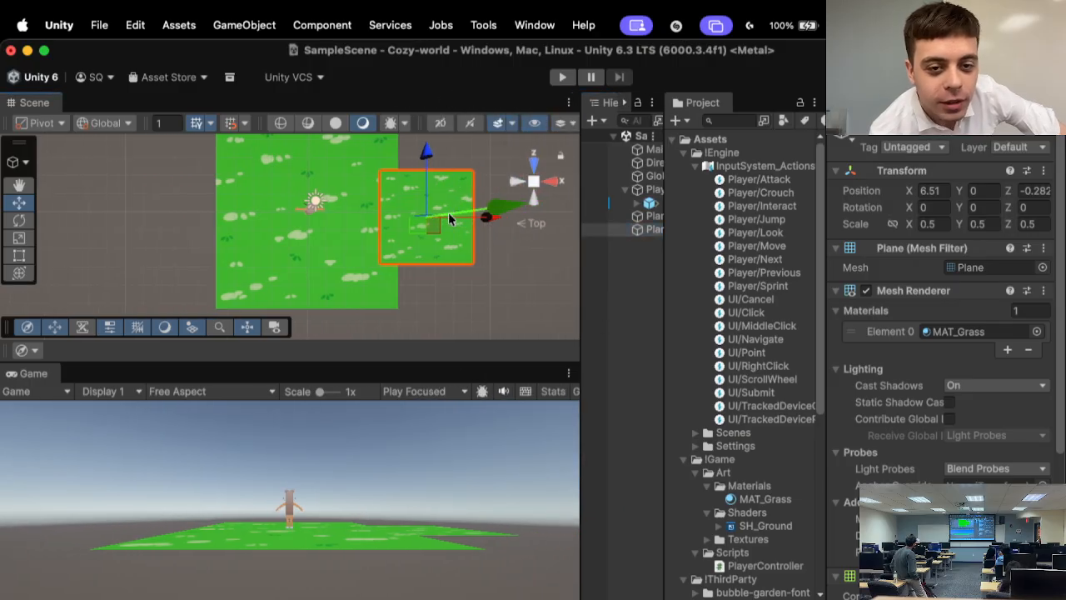
left_click_drag(487, 220, 248, 223)
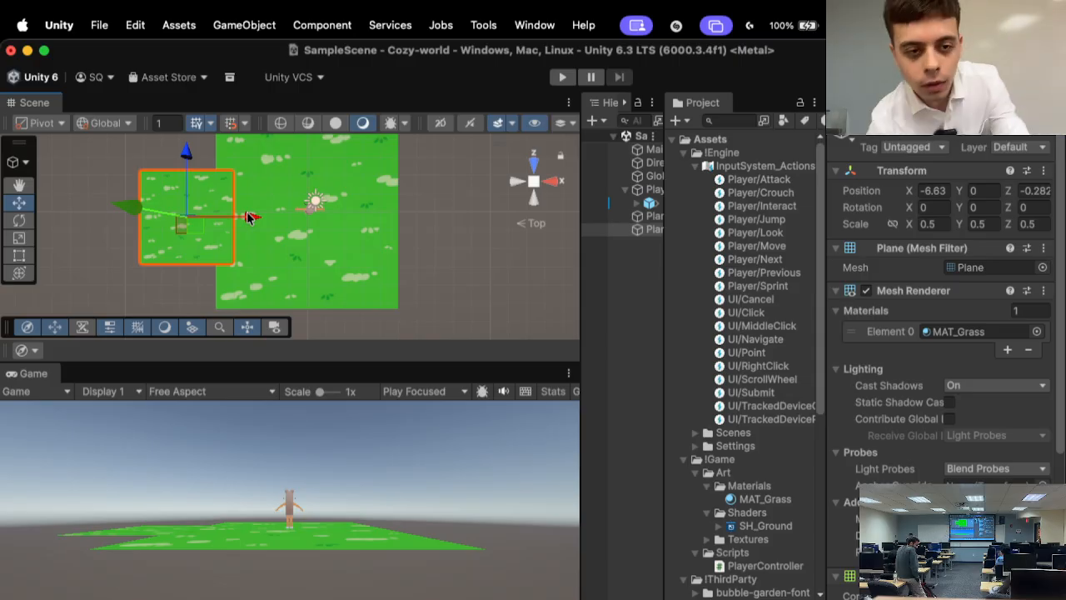
- Return to the SH_Ground graph, move its Blackboard up and shorten it to free space below
key("super+Tab")
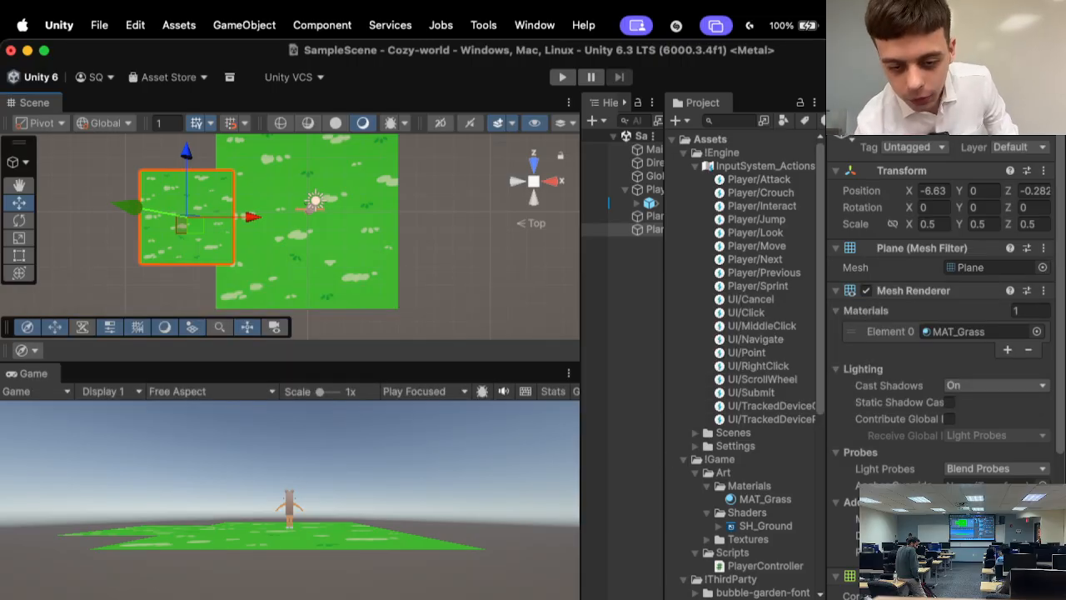
key("super+grave")
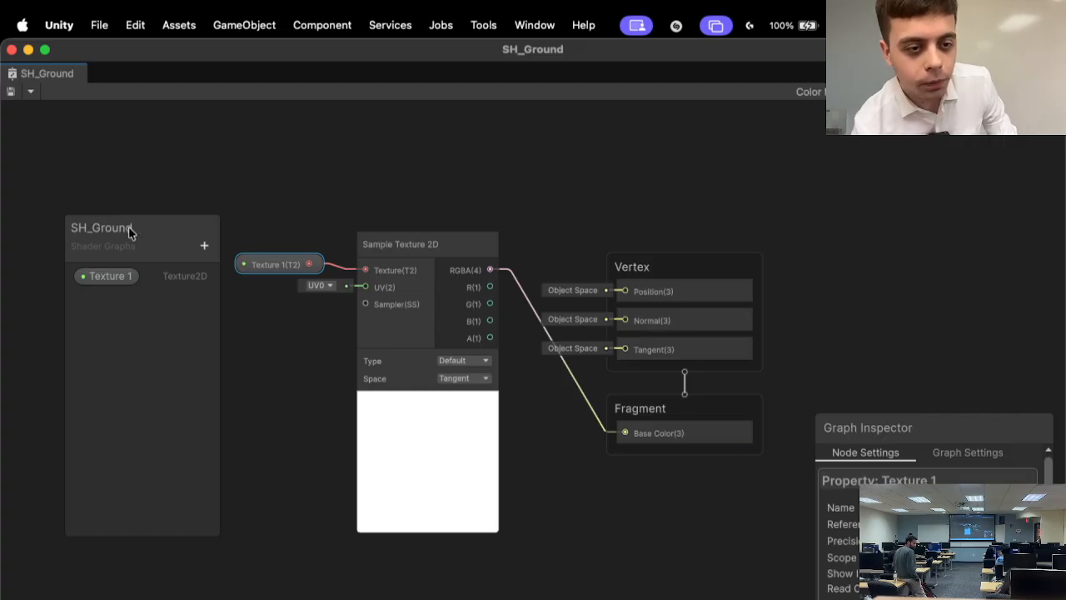
left_click_drag(129, 232, 146, 166)
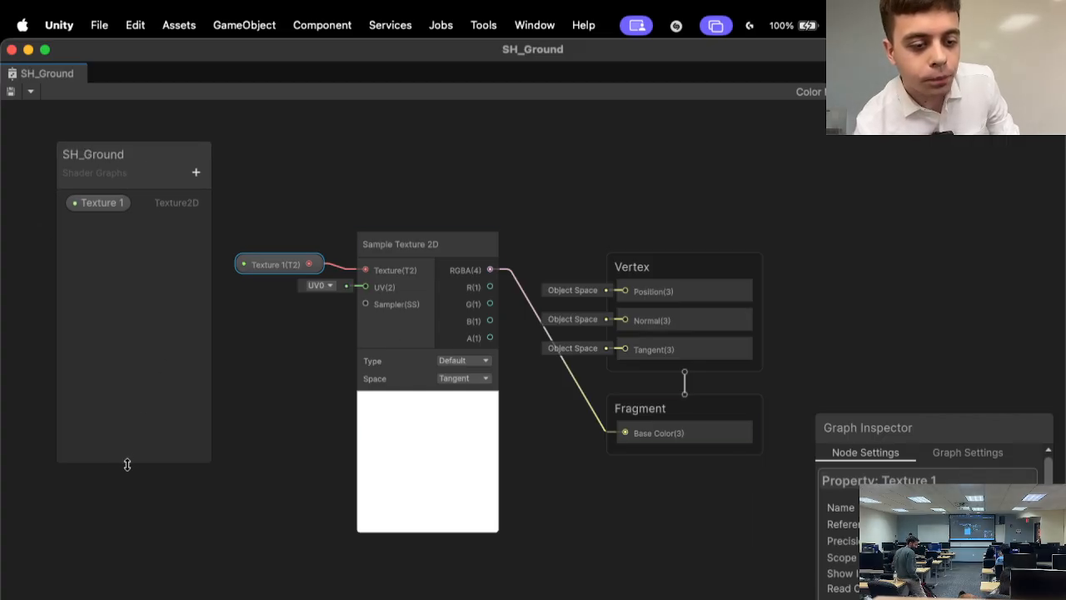
left_click_drag(127, 464, 134, 228)
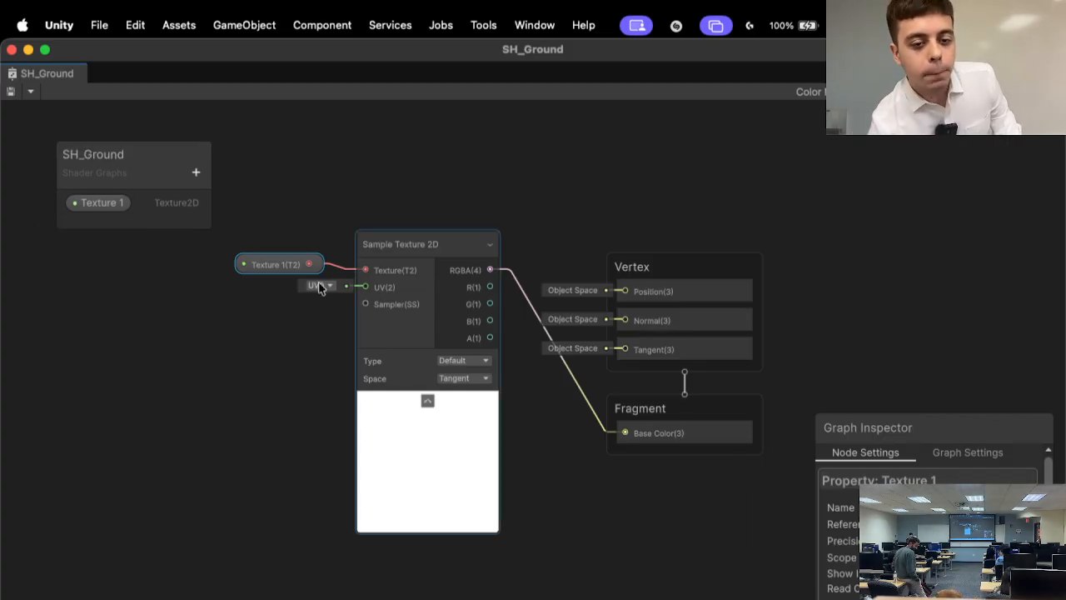
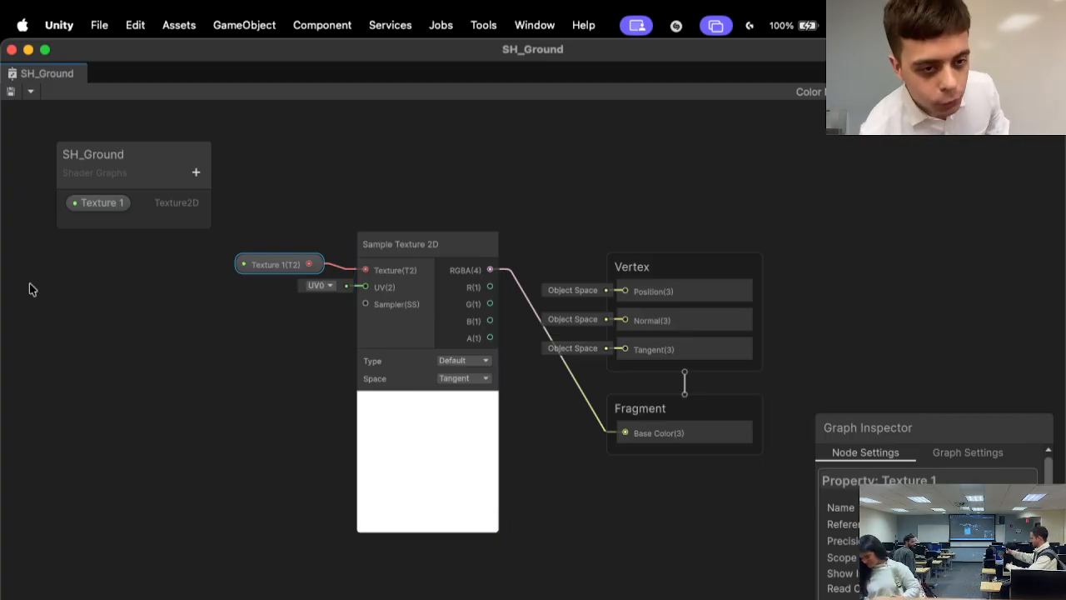
- Add a Position node and place it below the Blackboard, to the left of the Texture 1 node
right_click(70, 330)
left_click(77, 337)
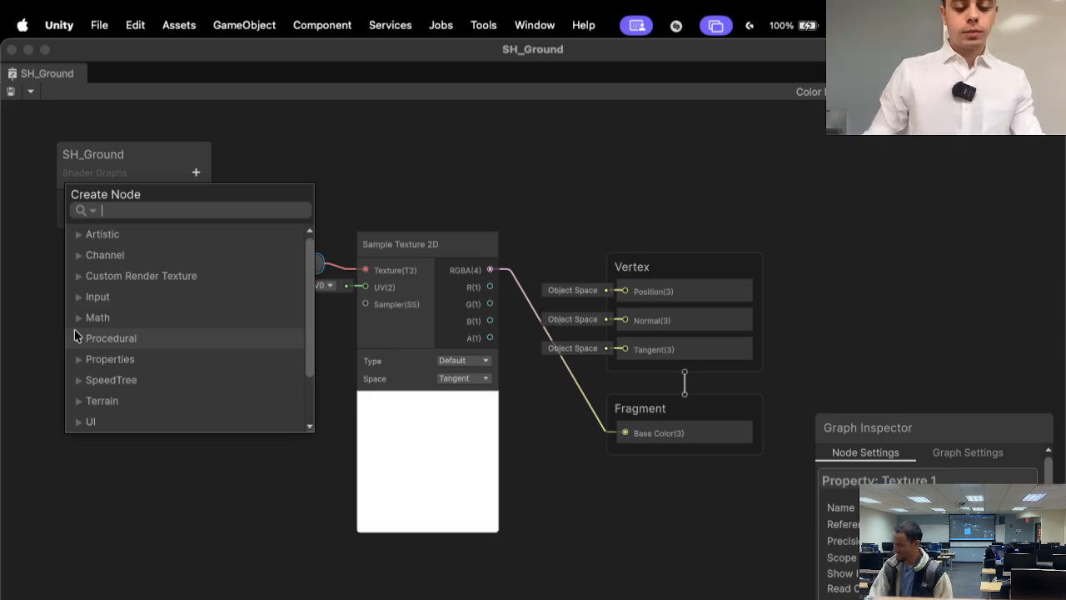
type("Po")
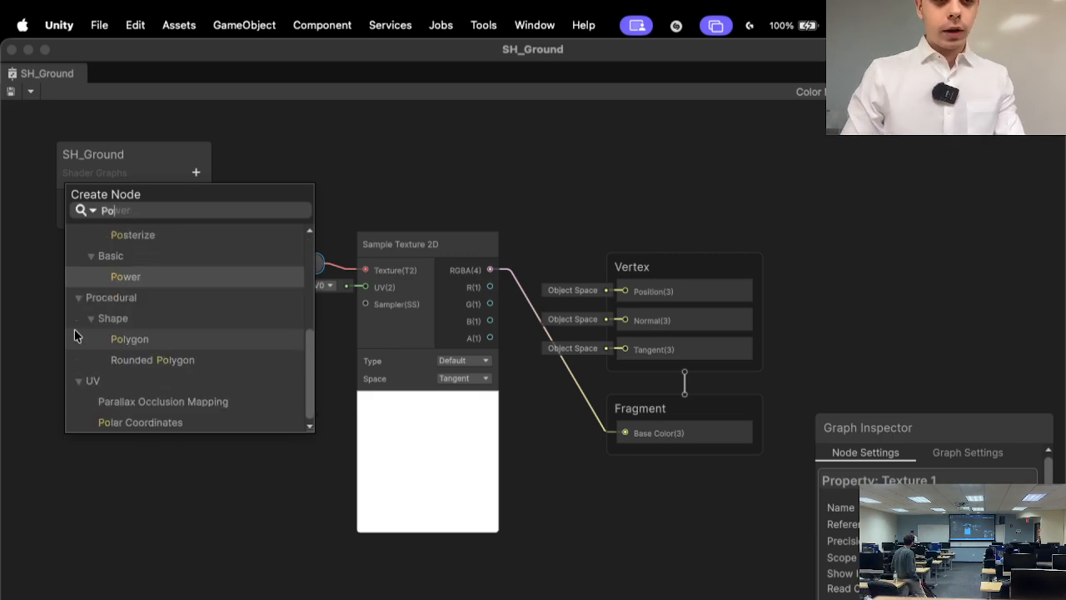
type("siti")
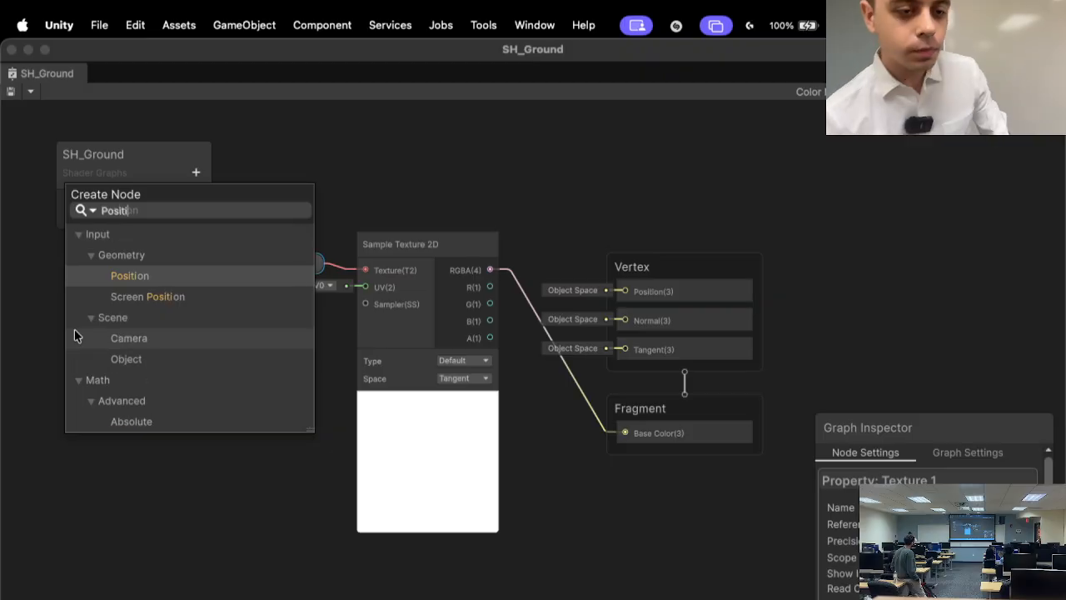
left_click(139, 276)
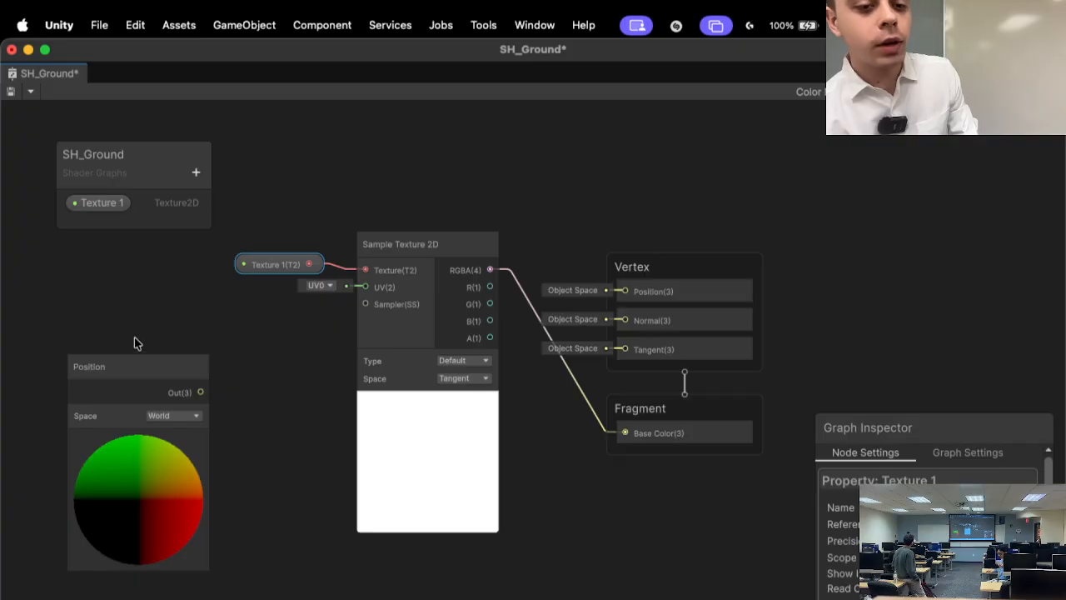
left_click_drag(136, 372, 108, 319)
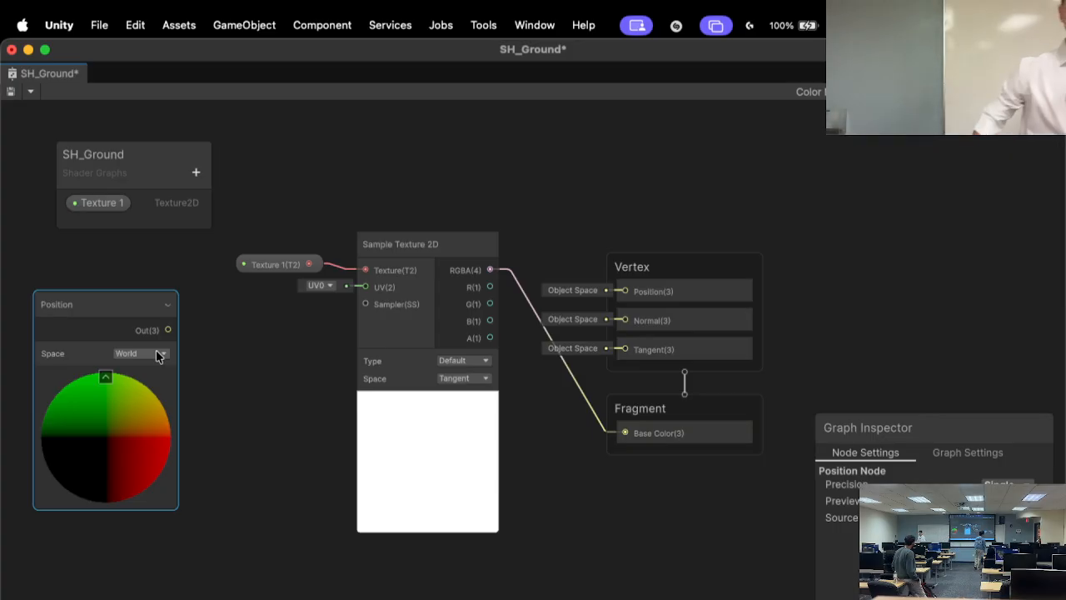
left_click_drag(105, 307, 78, 290)
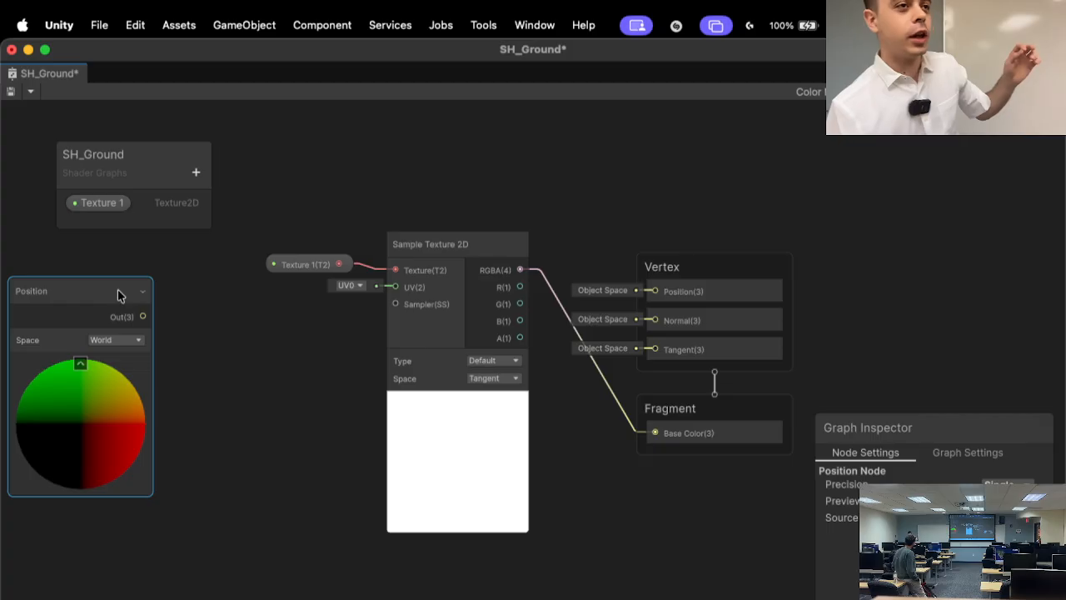
- Add a Split node, connect the Position node's output to its input, and align it beside the Position node
right_click(193, 324)
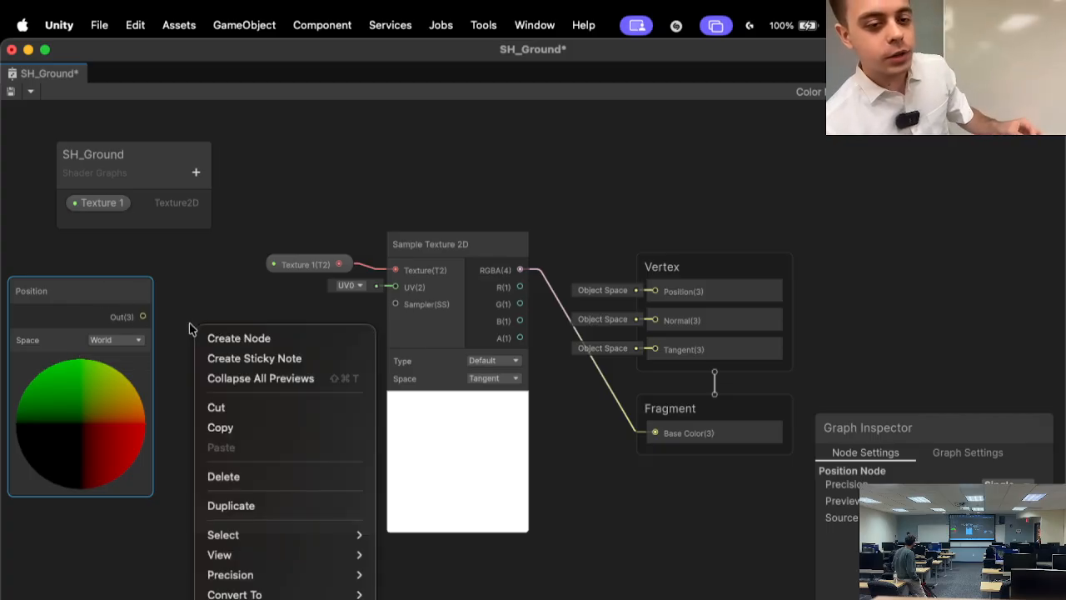
key("Escape")
key("space")
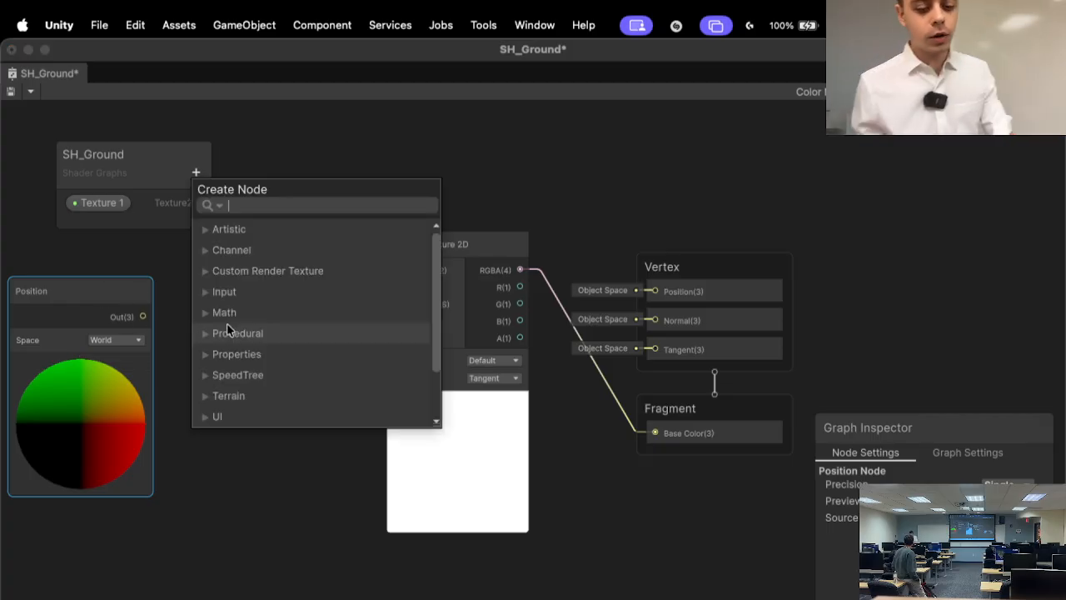
type("spl")
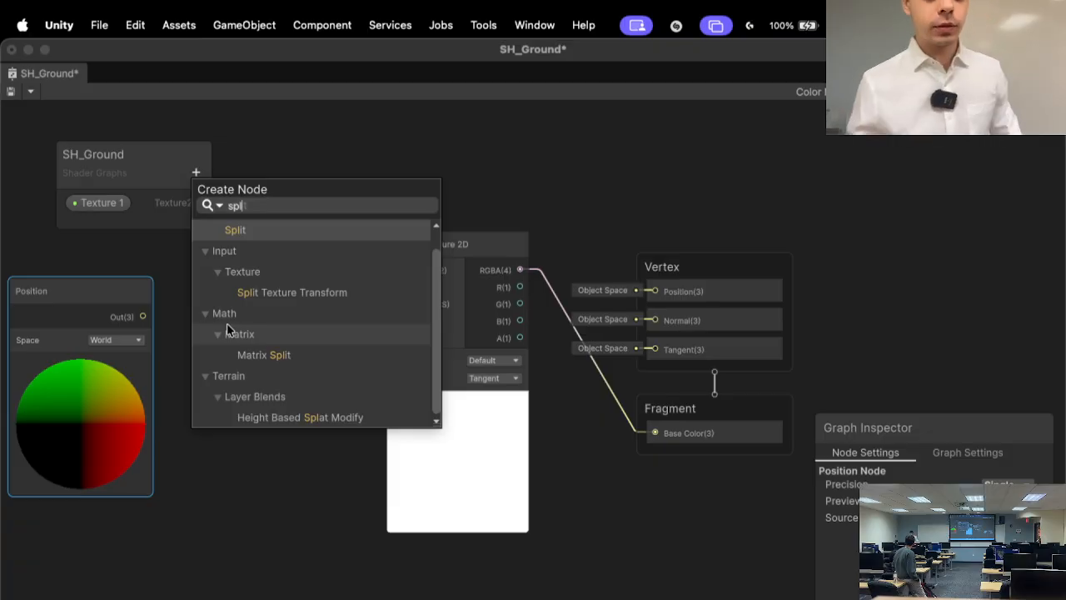
left_click(242, 237)
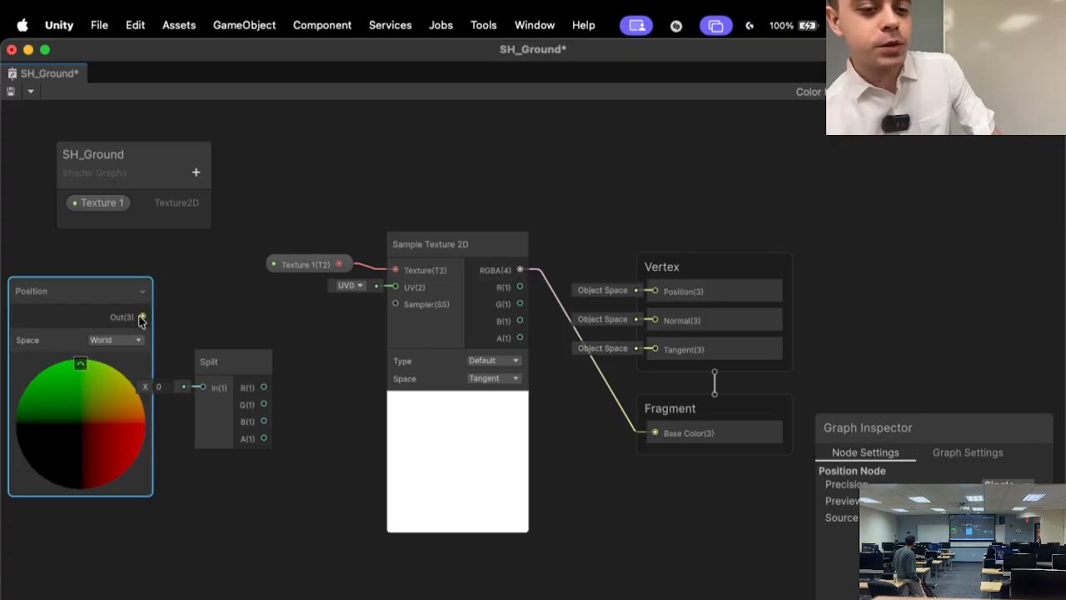
left_click_drag(143, 316, 231, 315)
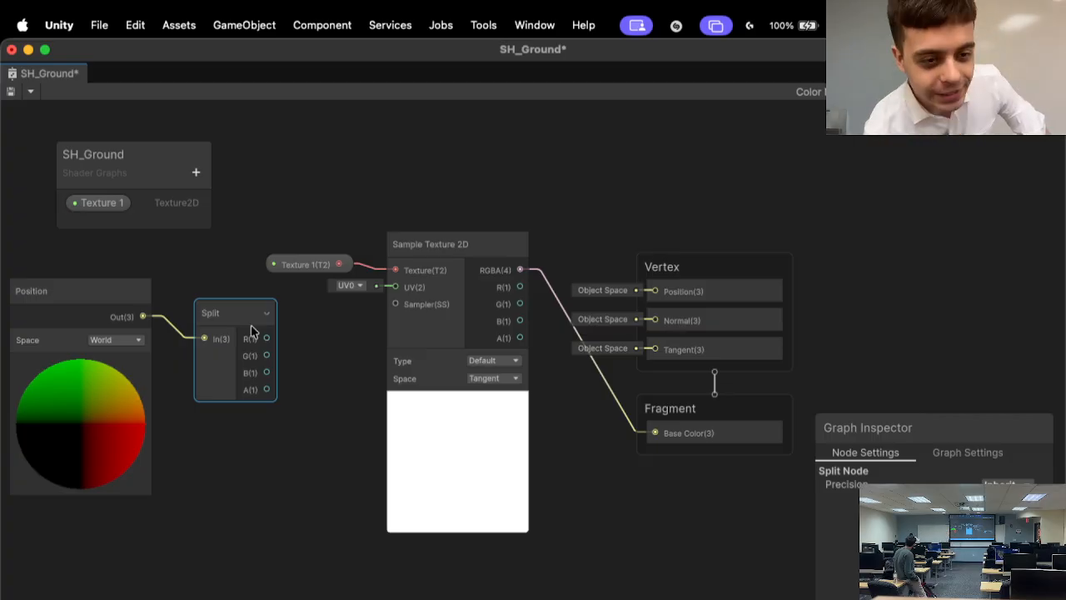
left_click_drag(251, 330, 220, 309)
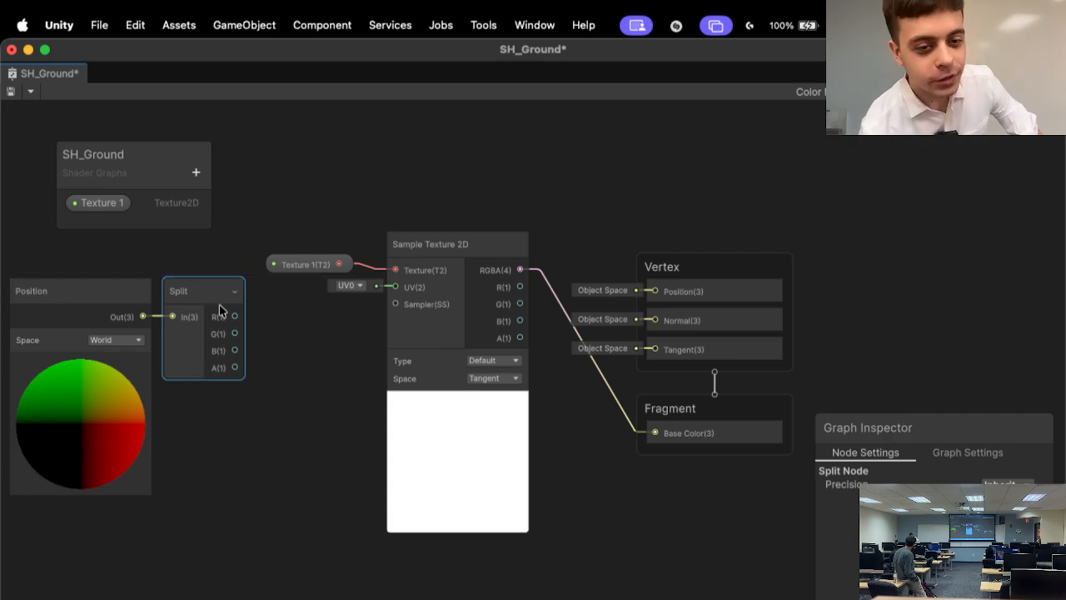
- Add a Vector 2 node and place it between the Split and Sample Texture 2D nodes
right_click(280, 334)
left_click(296, 339)
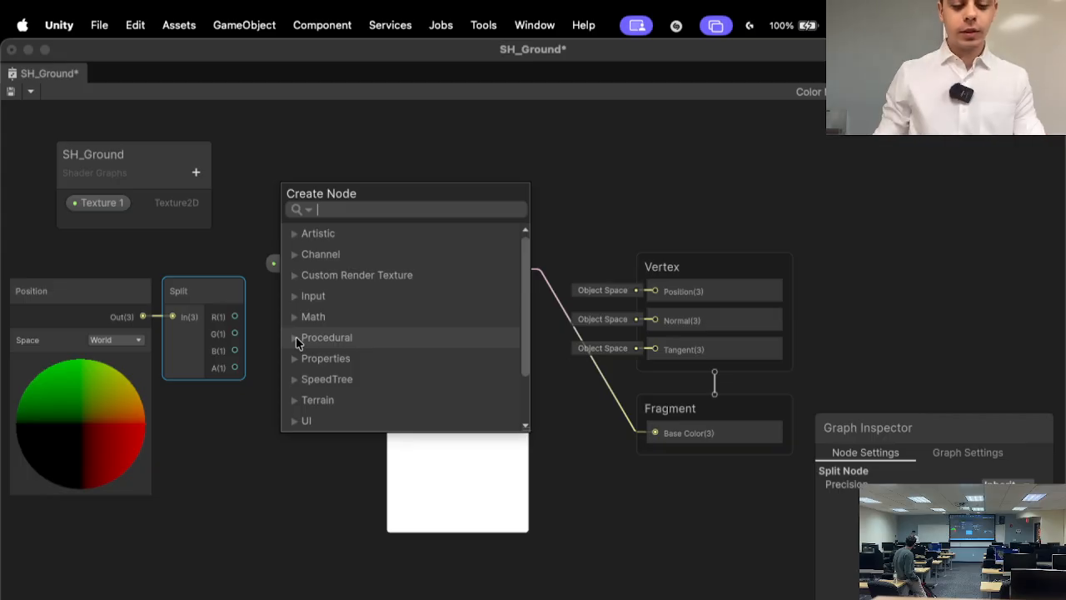
type("vec2")
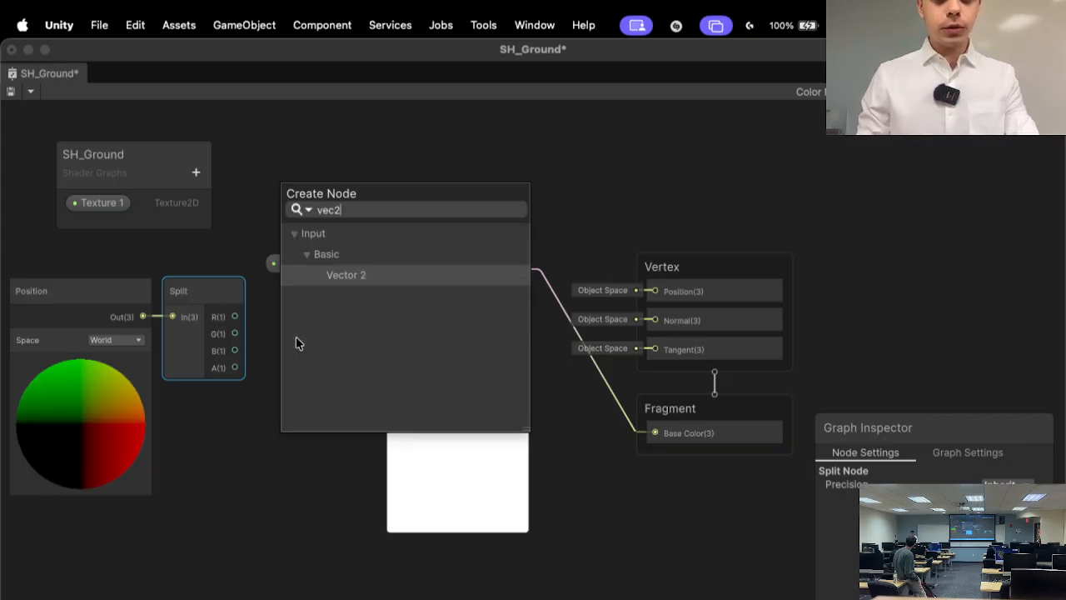
left_click(354, 275)
left_click_drag(334, 369, 340, 322)
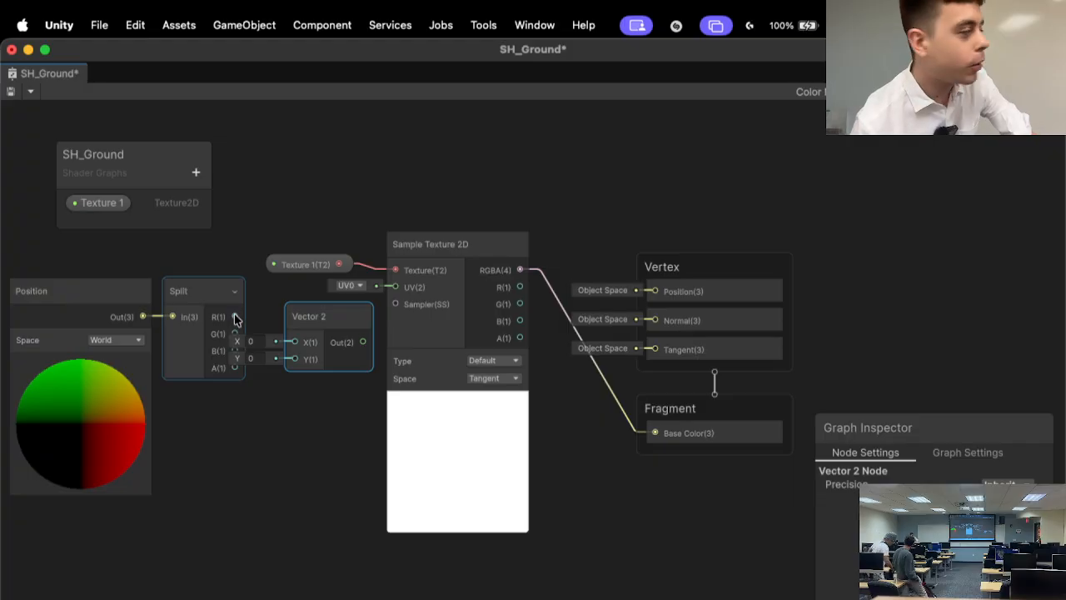
- Connect the Split node's R output to the Vector 2 node's X and B to Y, and align the node below Texture 1
left_click_drag(235, 319, 333, 311)
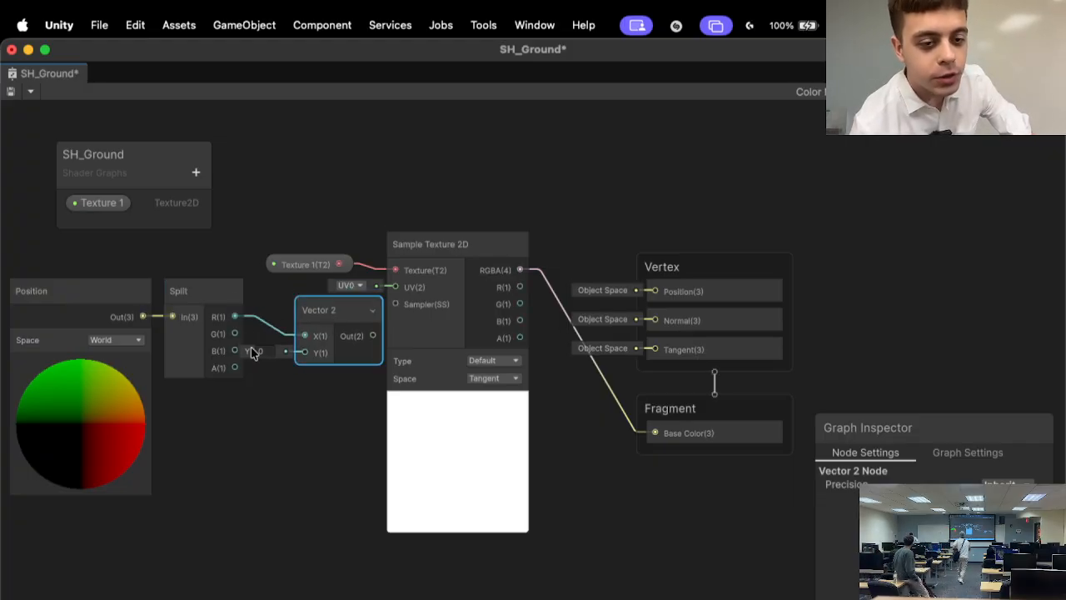
left_click_drag(235, 351, 305, 353)
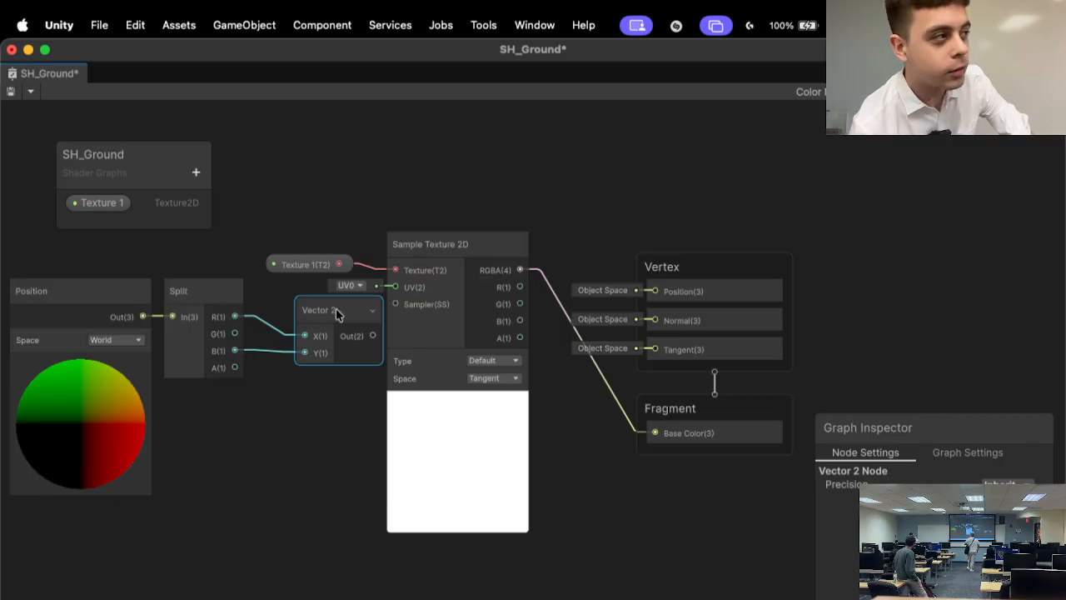
left_click_drag(338, 313, 322, 317)
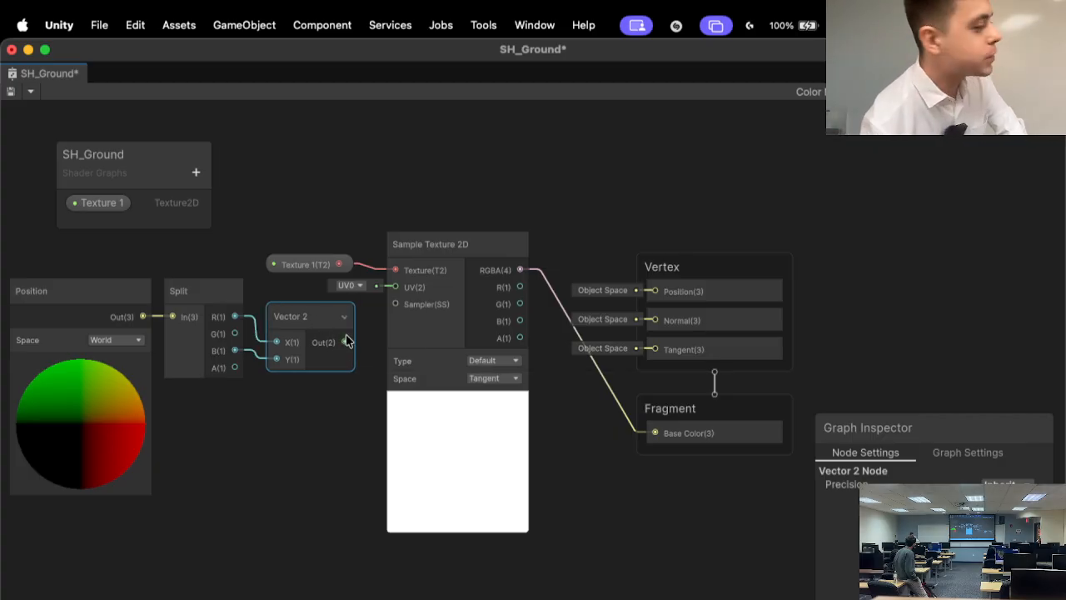
- Connect the Vector 2 node's output to the Sample Texture 2D node's UV input and save the graph
left_click_drag(347, 341, 395, 287)
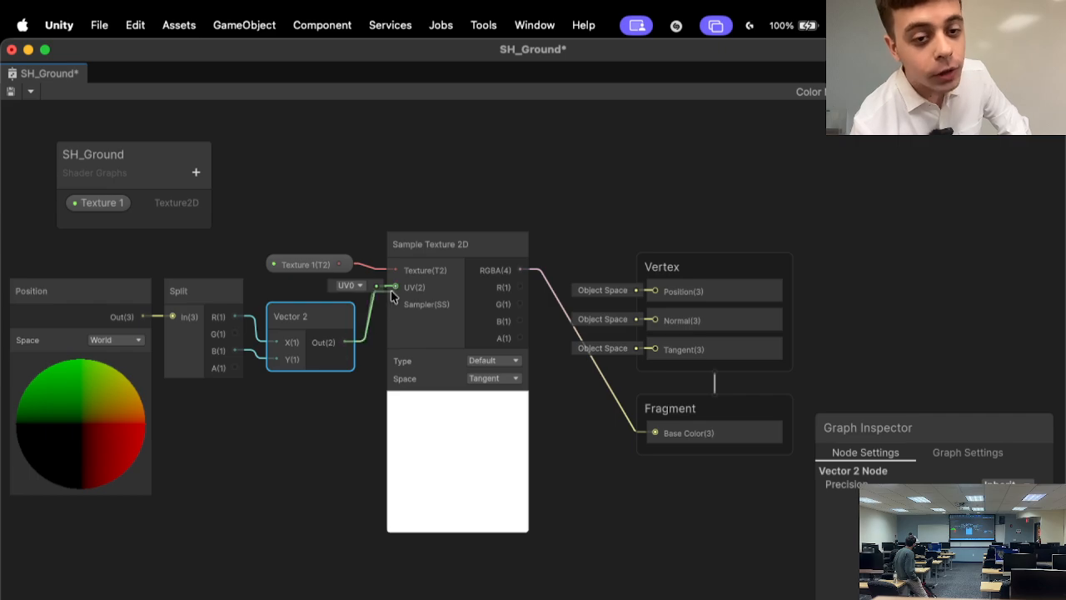
left_click(11, 92)
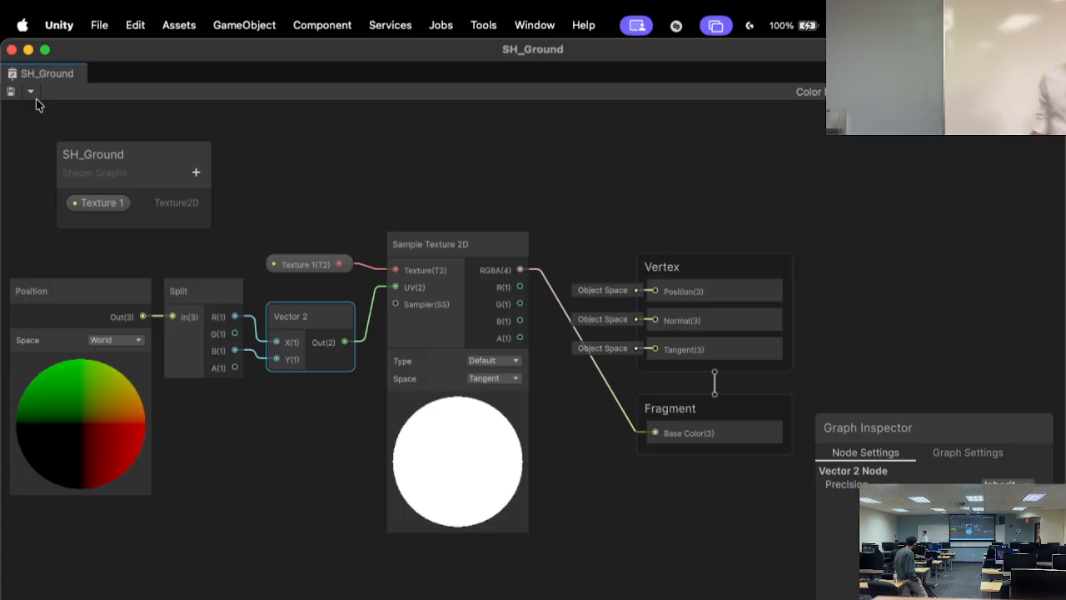
- Return to the scene and move the small plane slightly along X, to about -6.57
left_click(28, 50)
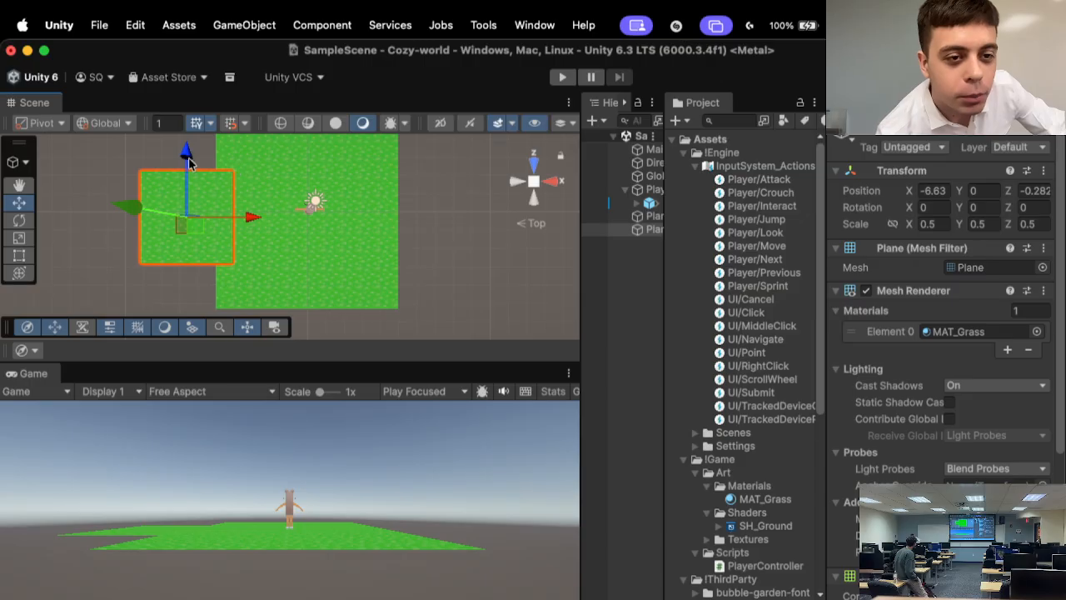
mouse_move(248, 218)
left_mouse_down()
mouse_move(505, 219)
mouse_move(244, 213)
left_mouse_up()
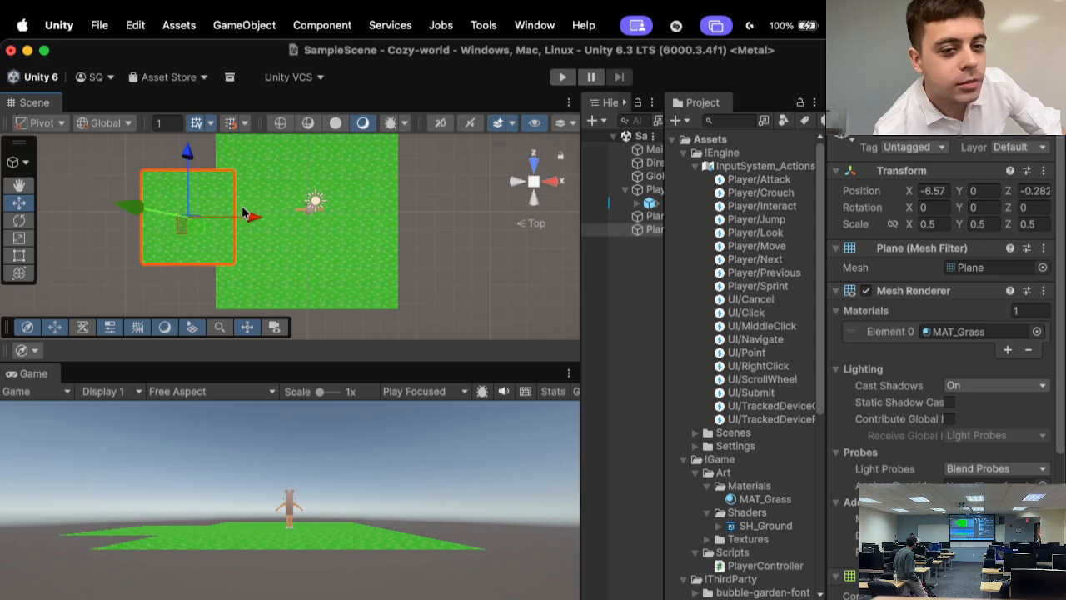
left_click(983, 223)
type("010")
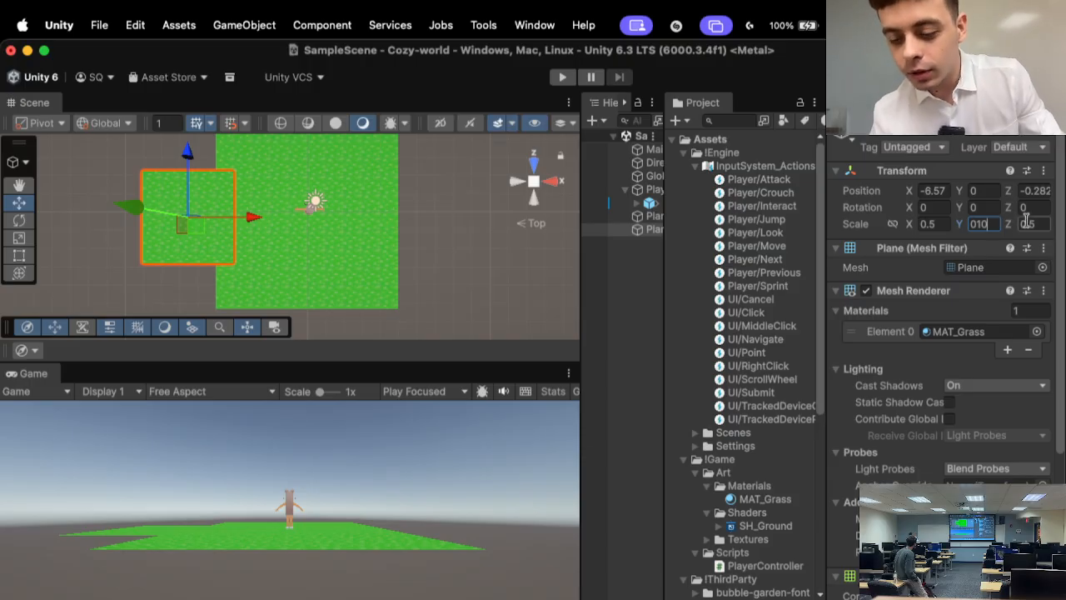
key("BackSpace")
key("BackSpace")
key("BackSpace")
type("0")
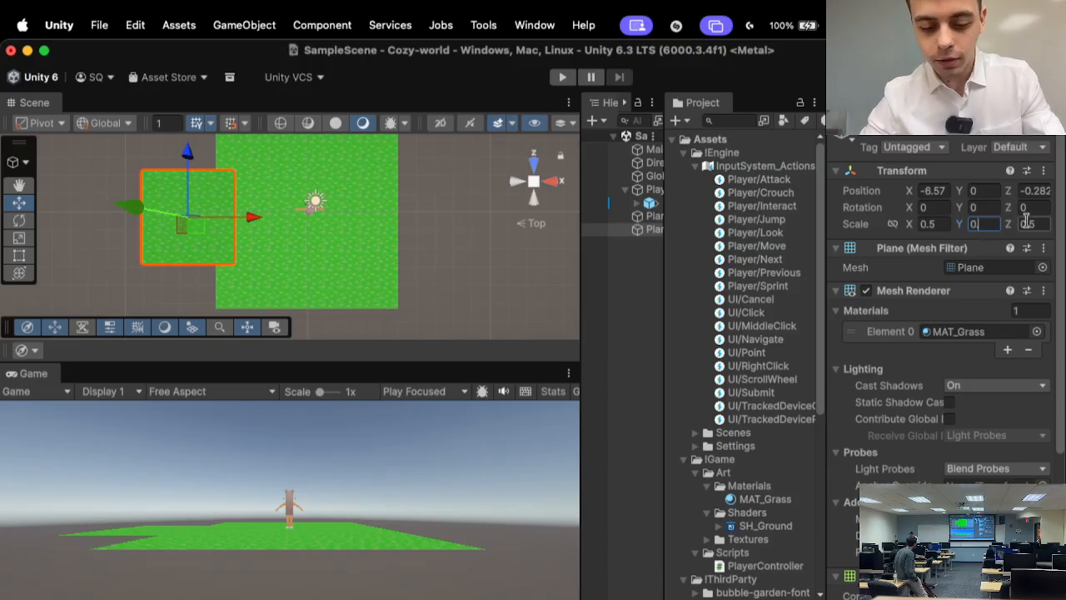
type(".5")
- Stretch the small plane along Z by setting its Z scale to 10
key("Tab")
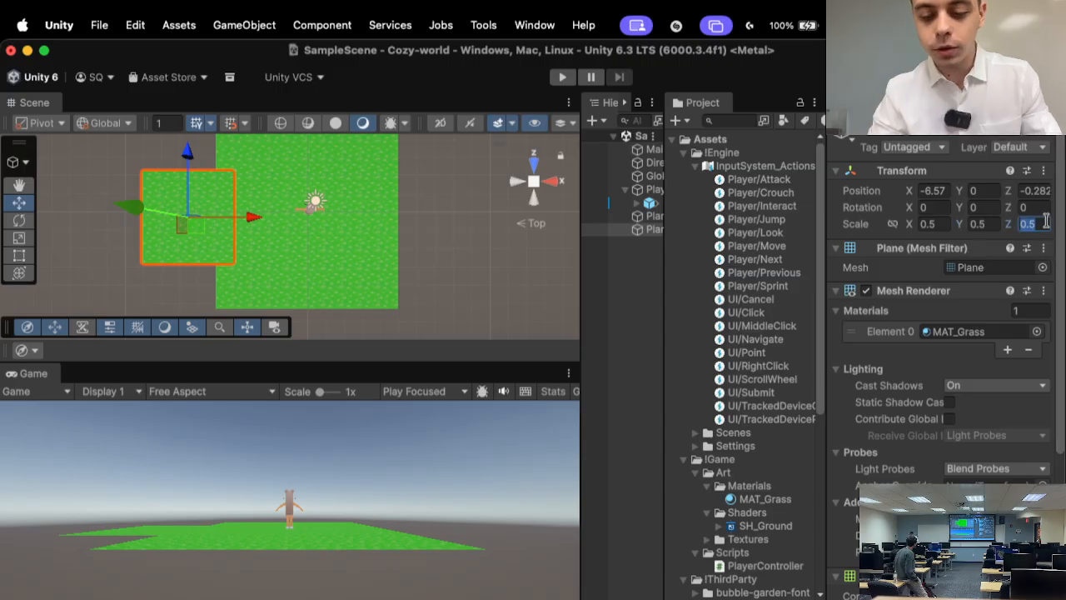
type("10")
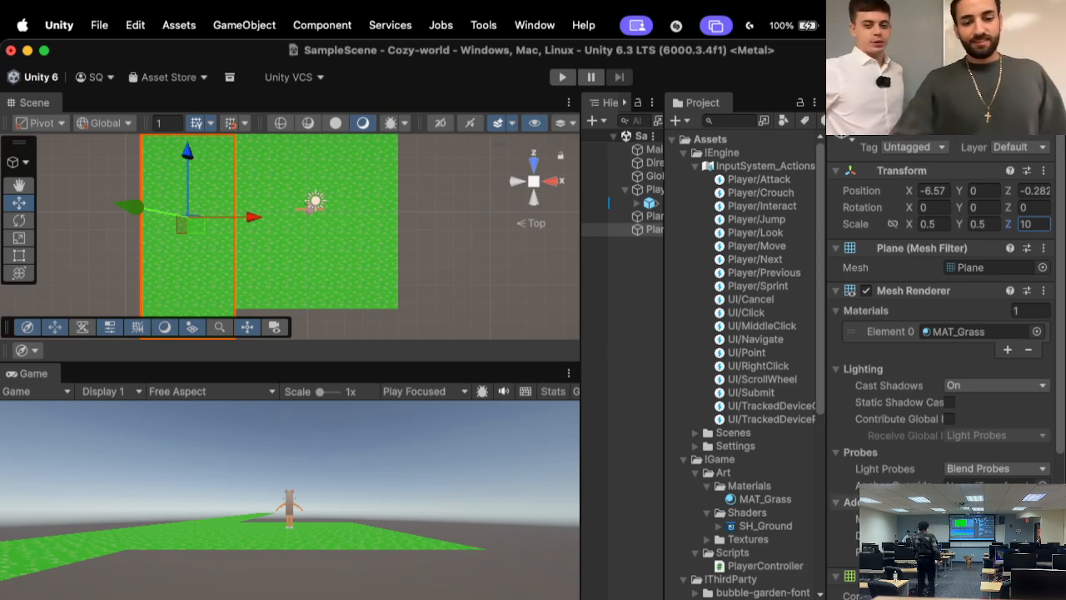
- Switch to Chrome and close the window with the ChatGPT conversation
key("super+Tab")
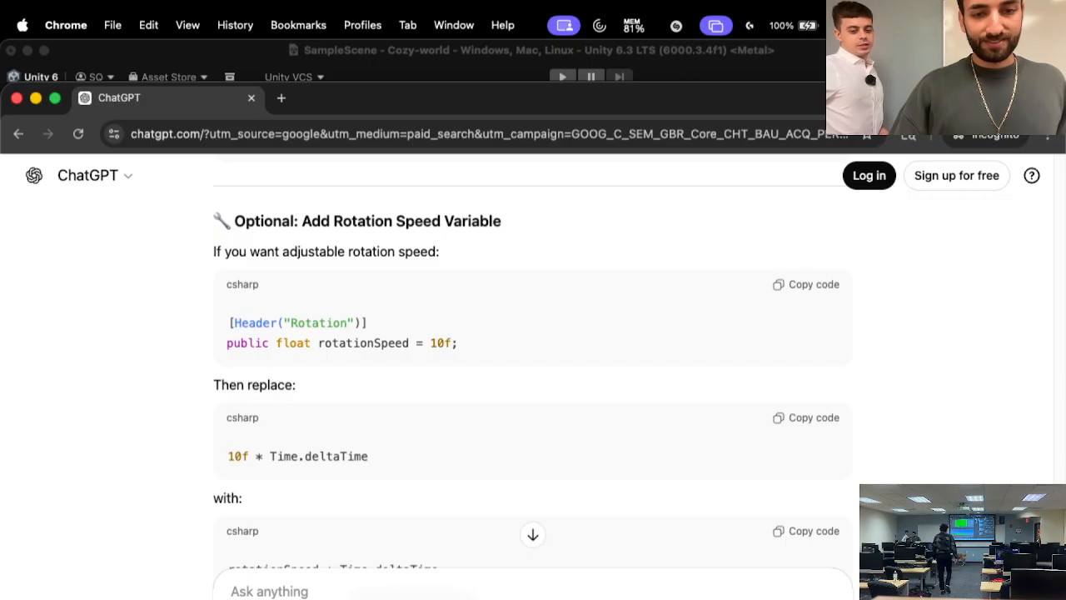
left_click(16, 98)
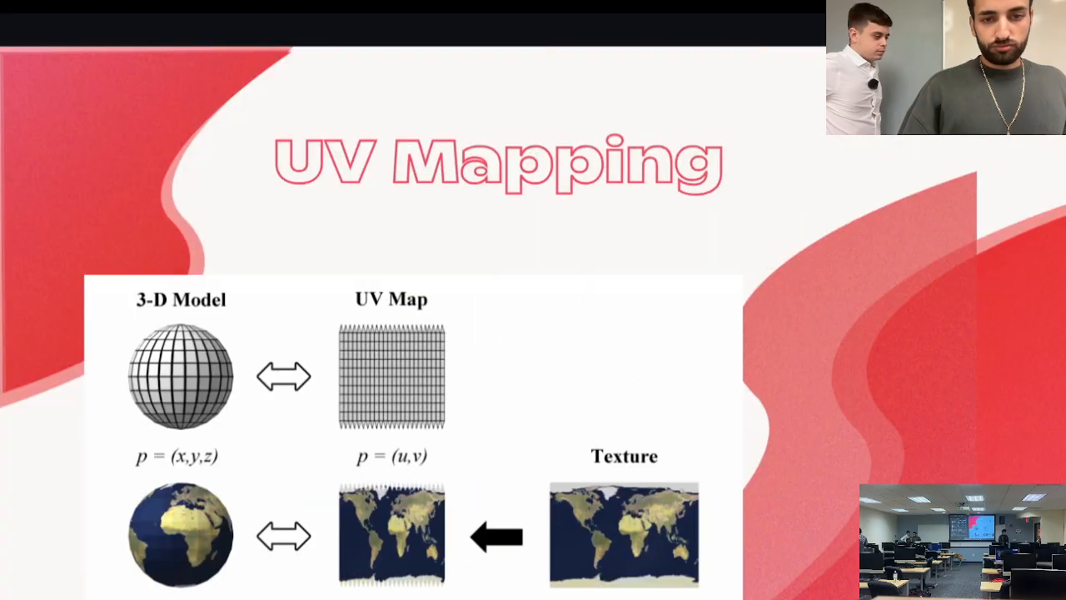
left_click(388, 398)
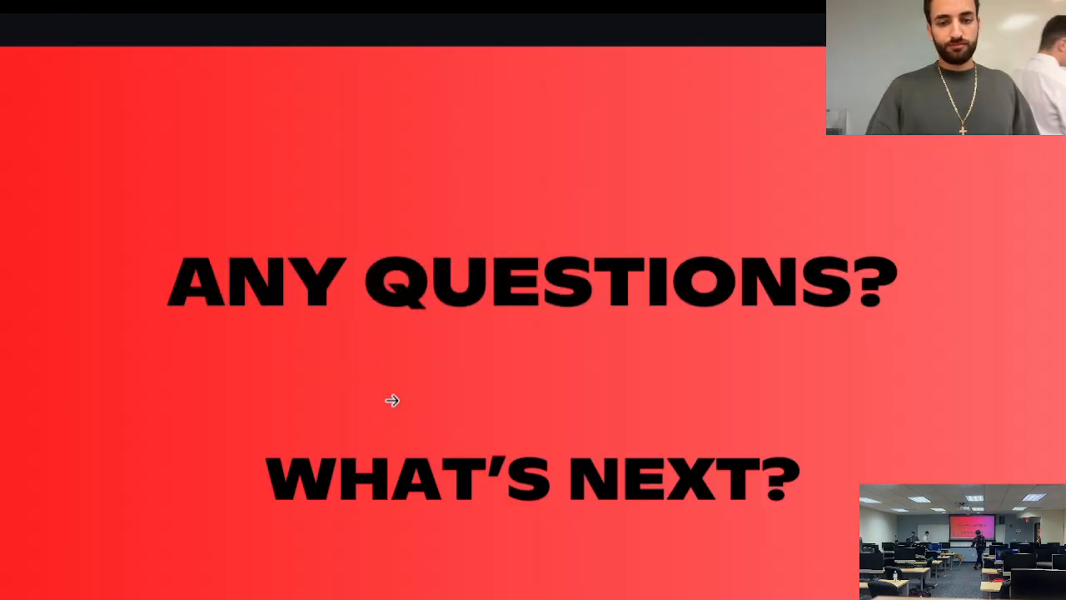
left_click(391, 400)
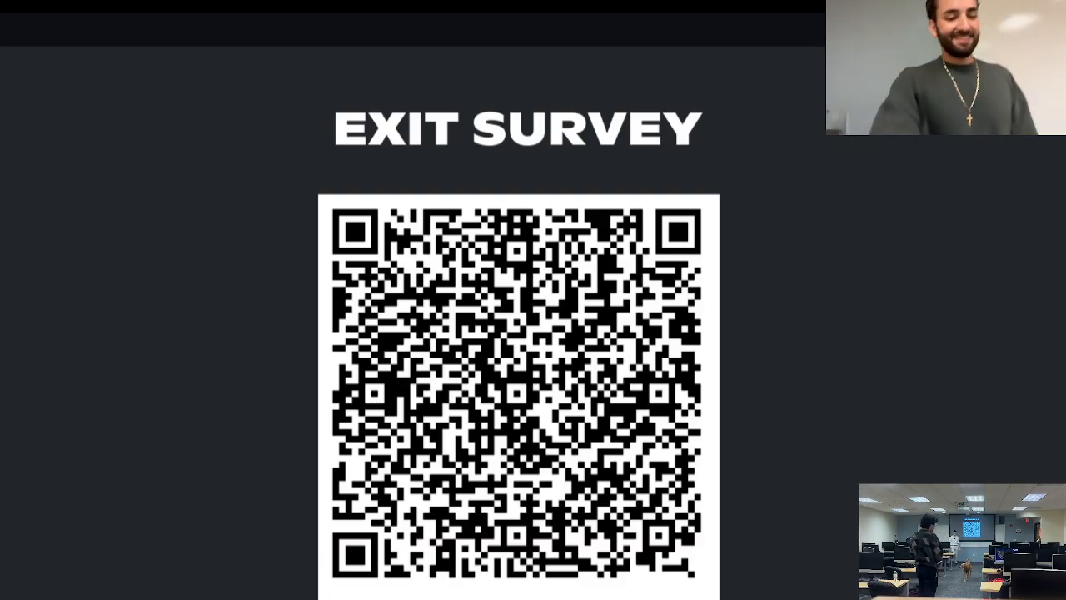
key("Escape")
key("super+Tab")
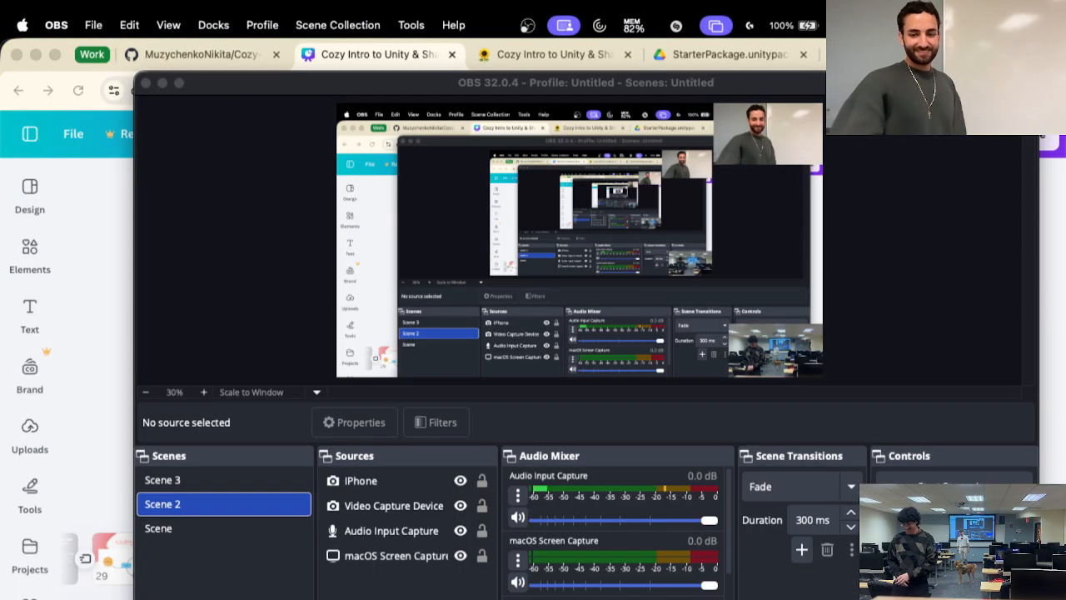